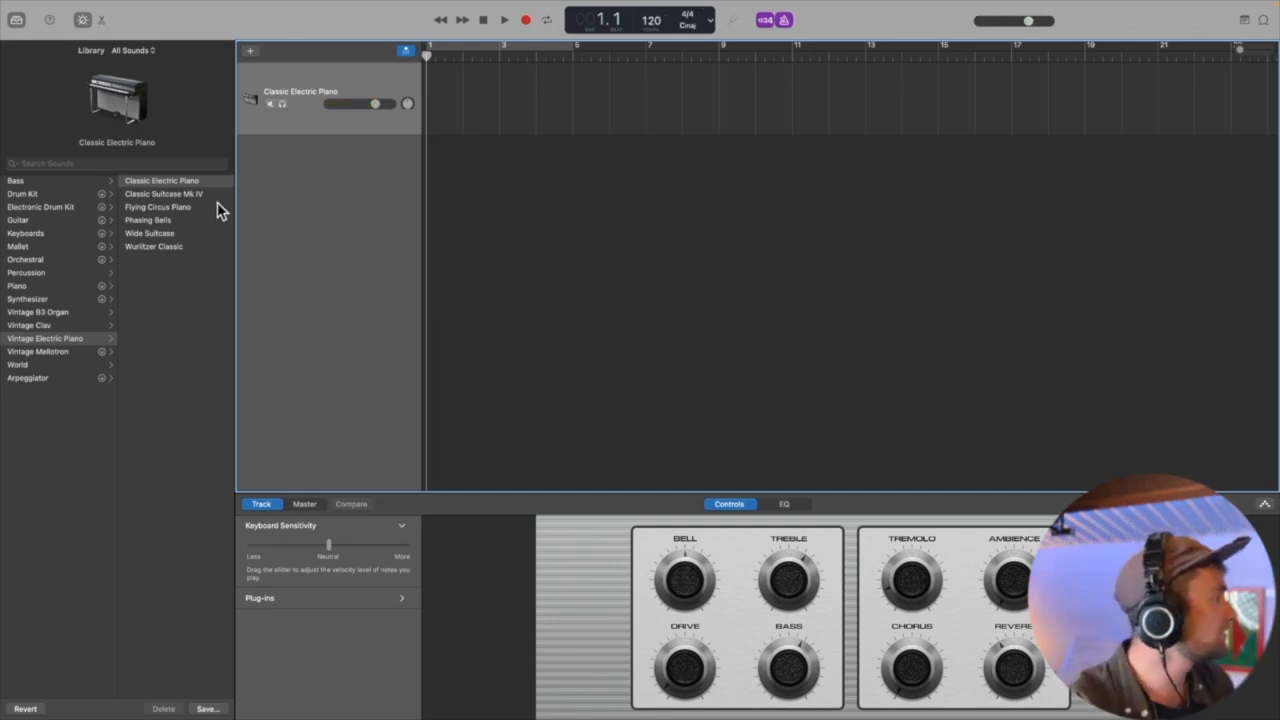
Step: Audition the Flying Circus Piano, Wurlitzer Classic and Wide Suitcase sounds, and load Classic Suitcase Mk IV on the track
click(189, 209)
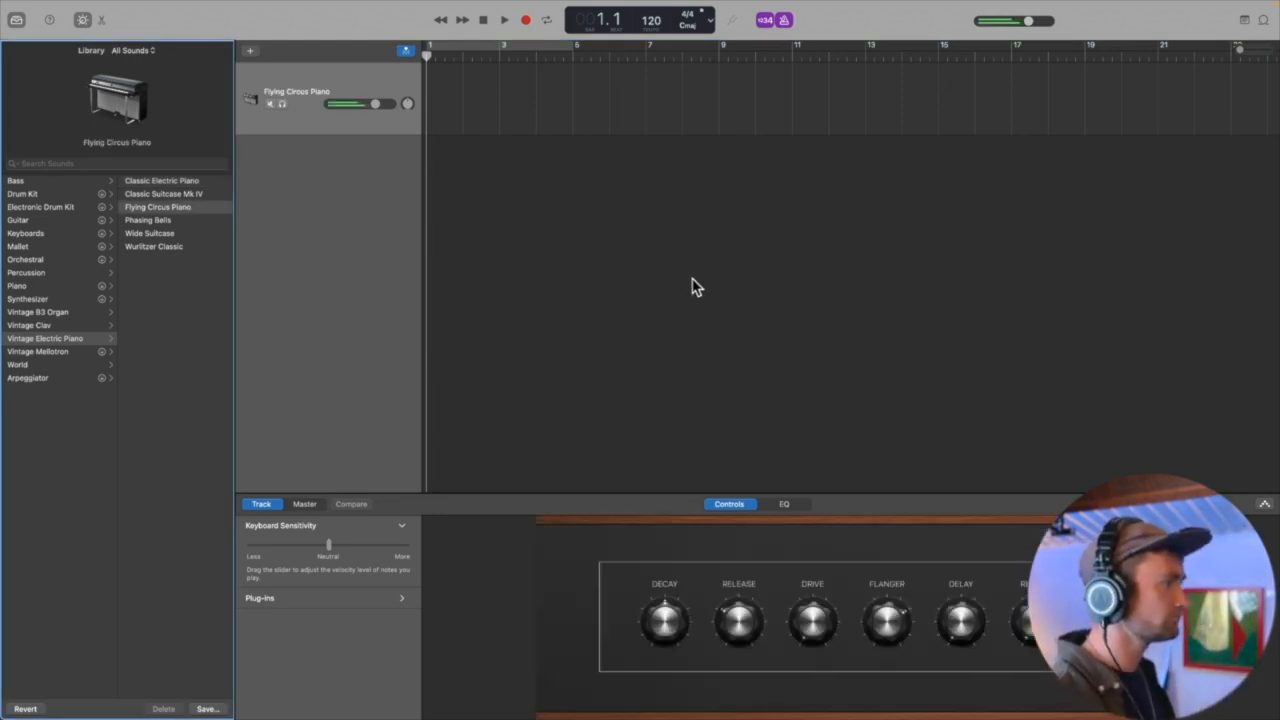
click(172, 248)
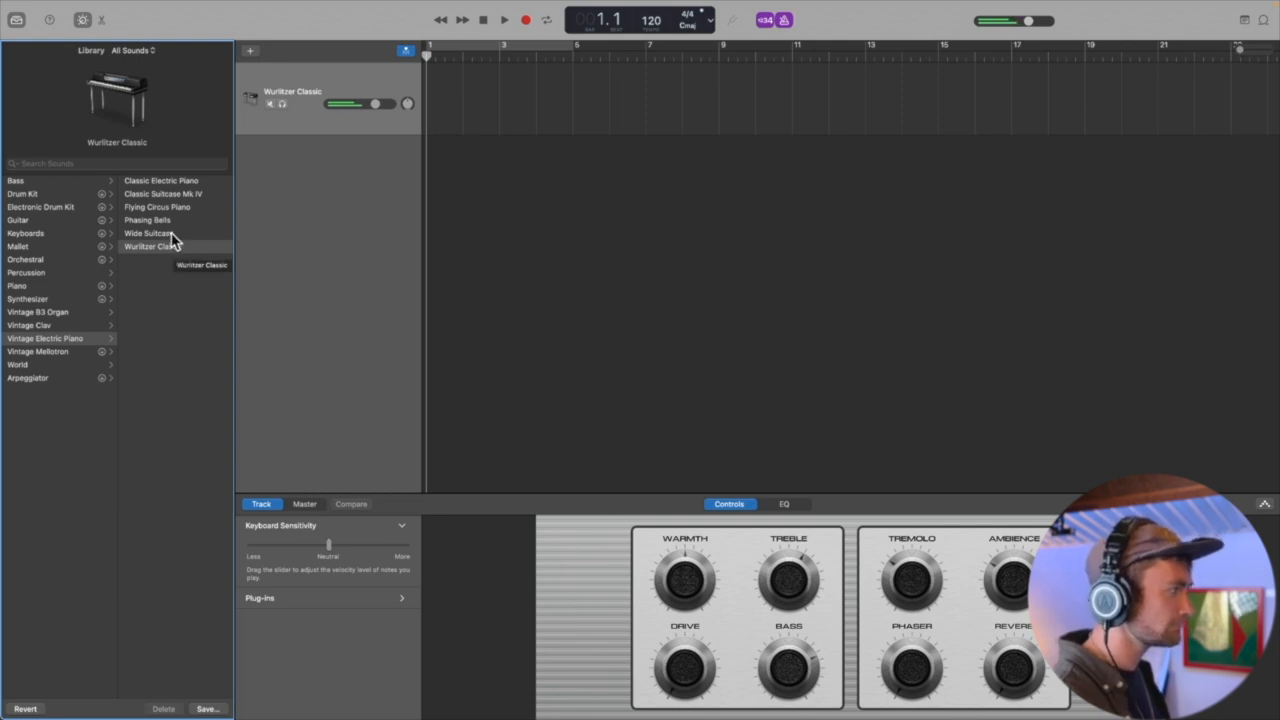
click(171, 233)
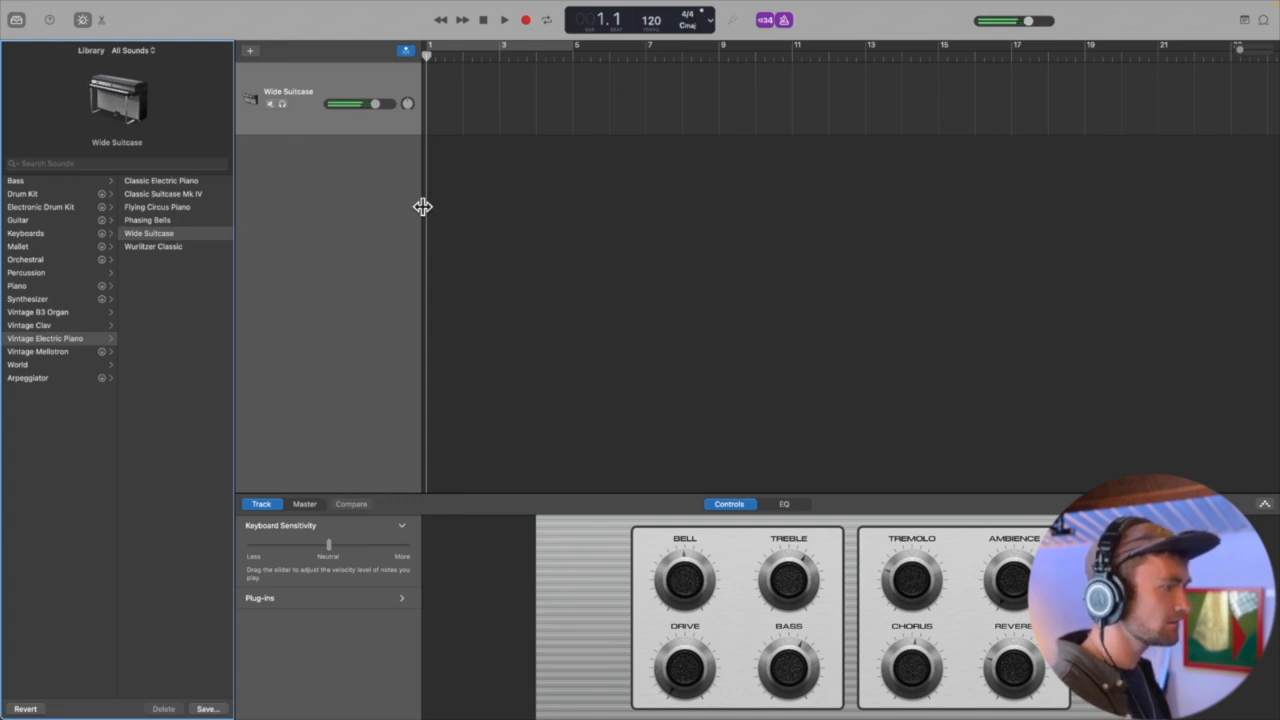
click(191, 195)
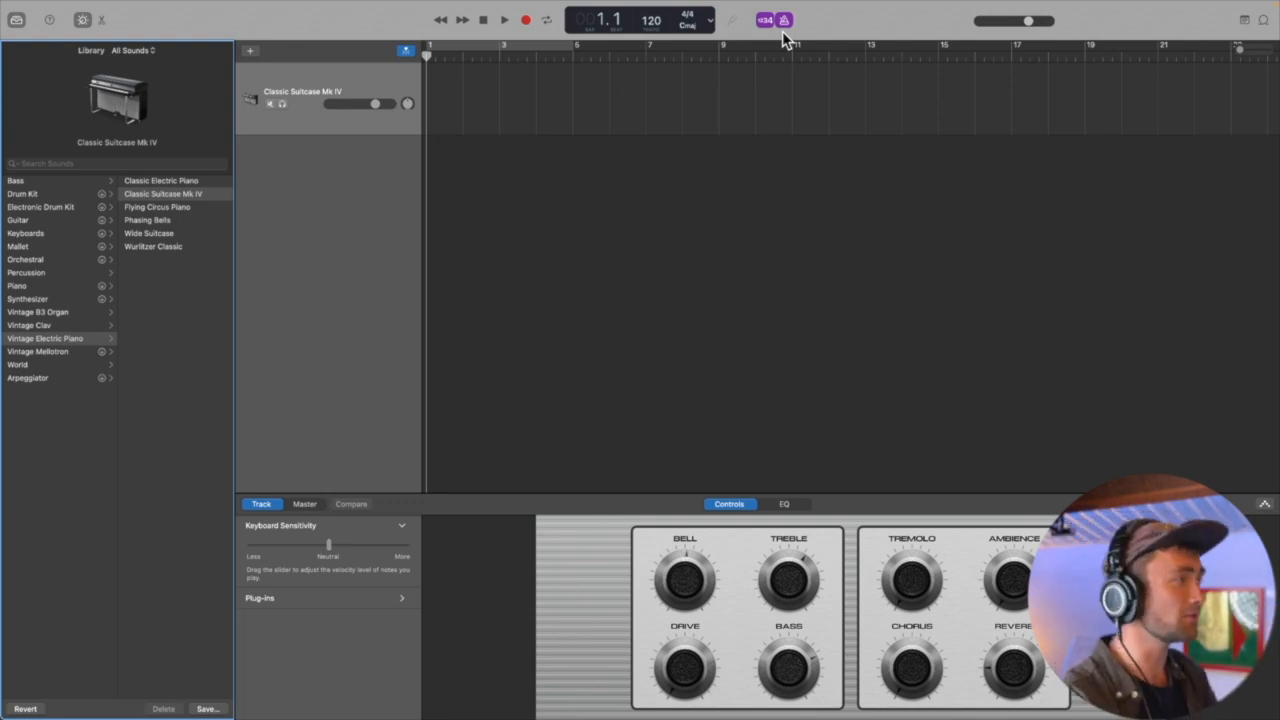
Step: Run playback, compare it at a tempo of 87 BPM, and restore the project tempo to 120 BPM
click(503, 20)
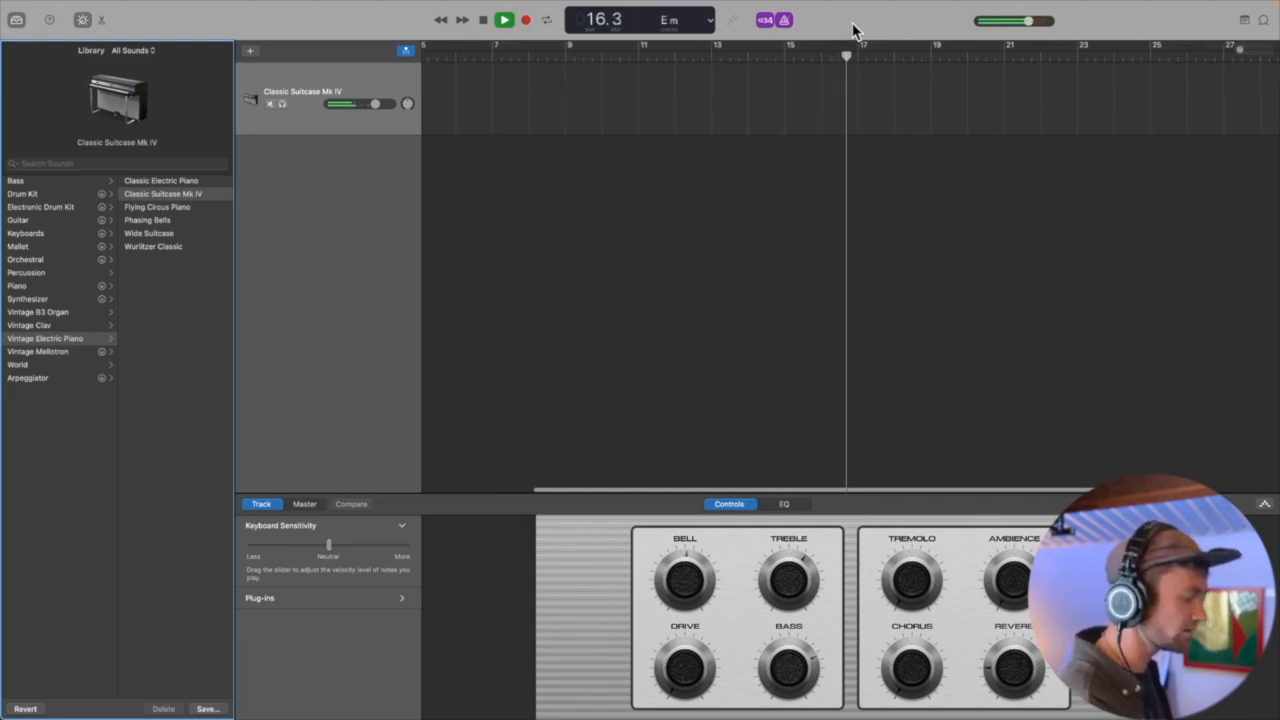
key(space)
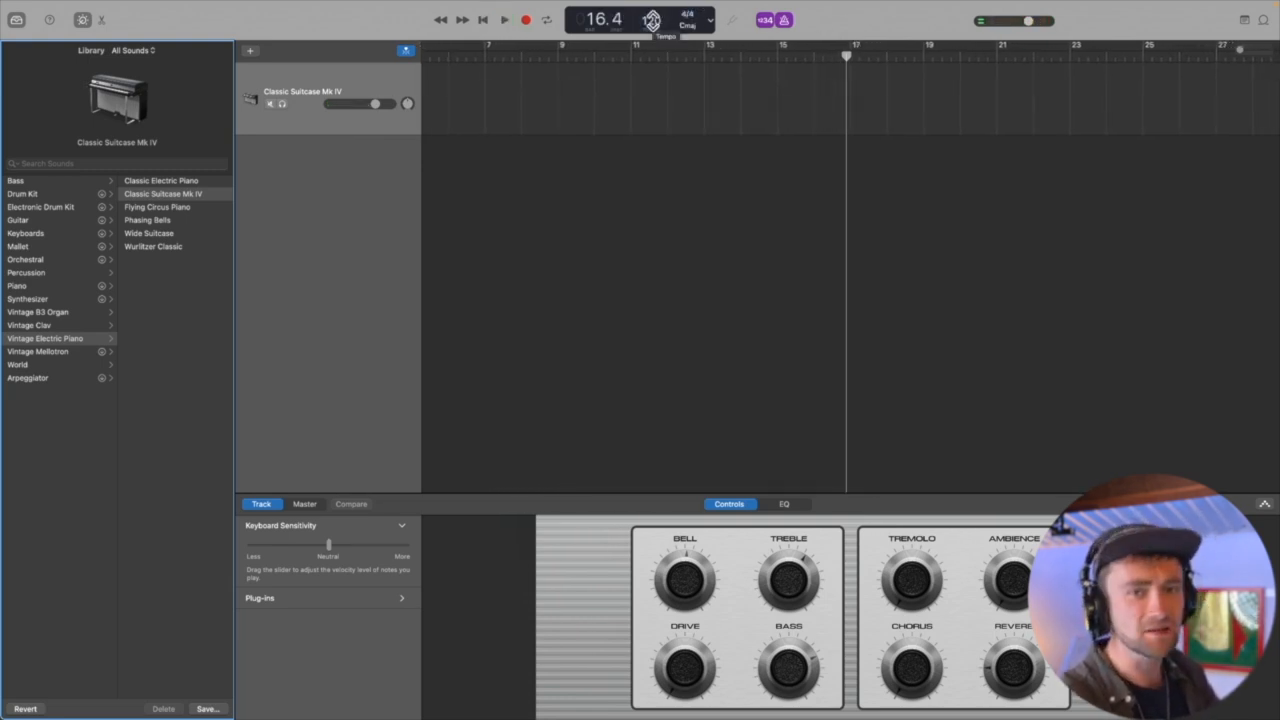
drag(651, 20, 651, 45)
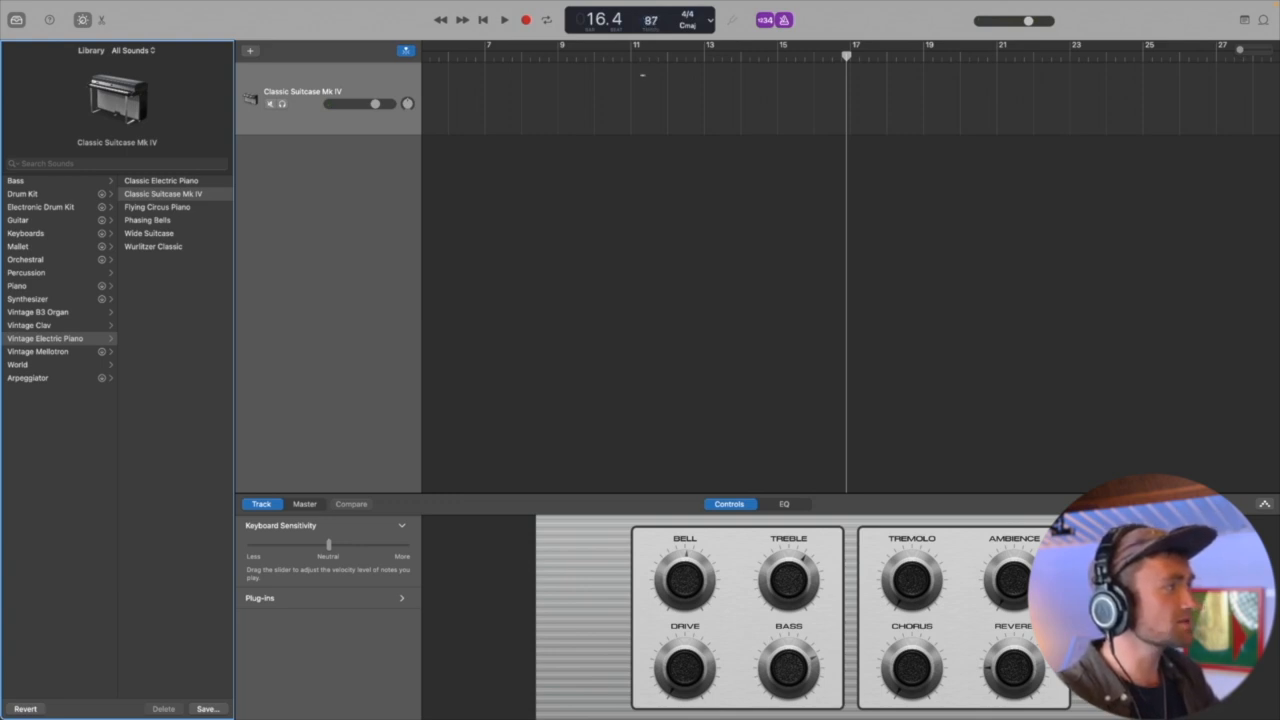
key(space)
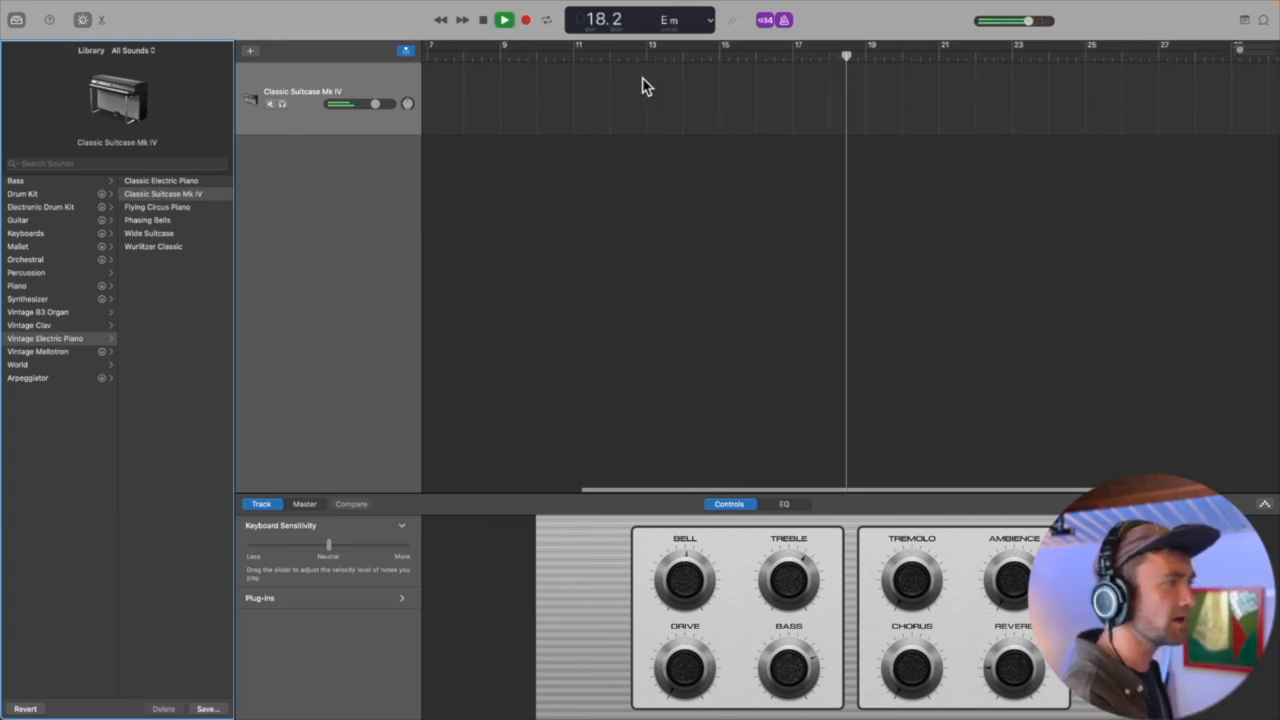
key(space)
drag(651, 20, 651, 0)
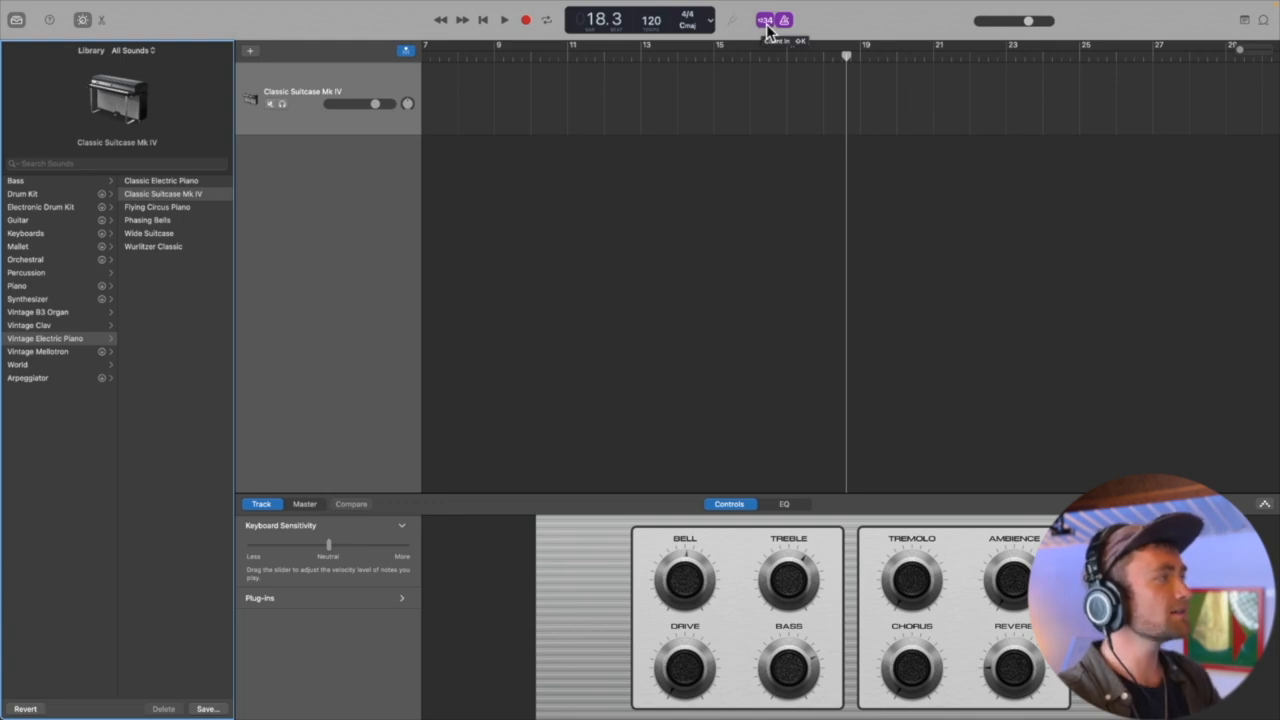
Step: Record a four-bar chord part on the Classic Suitcase Mk IV track from the start of the project
click(483, 19)
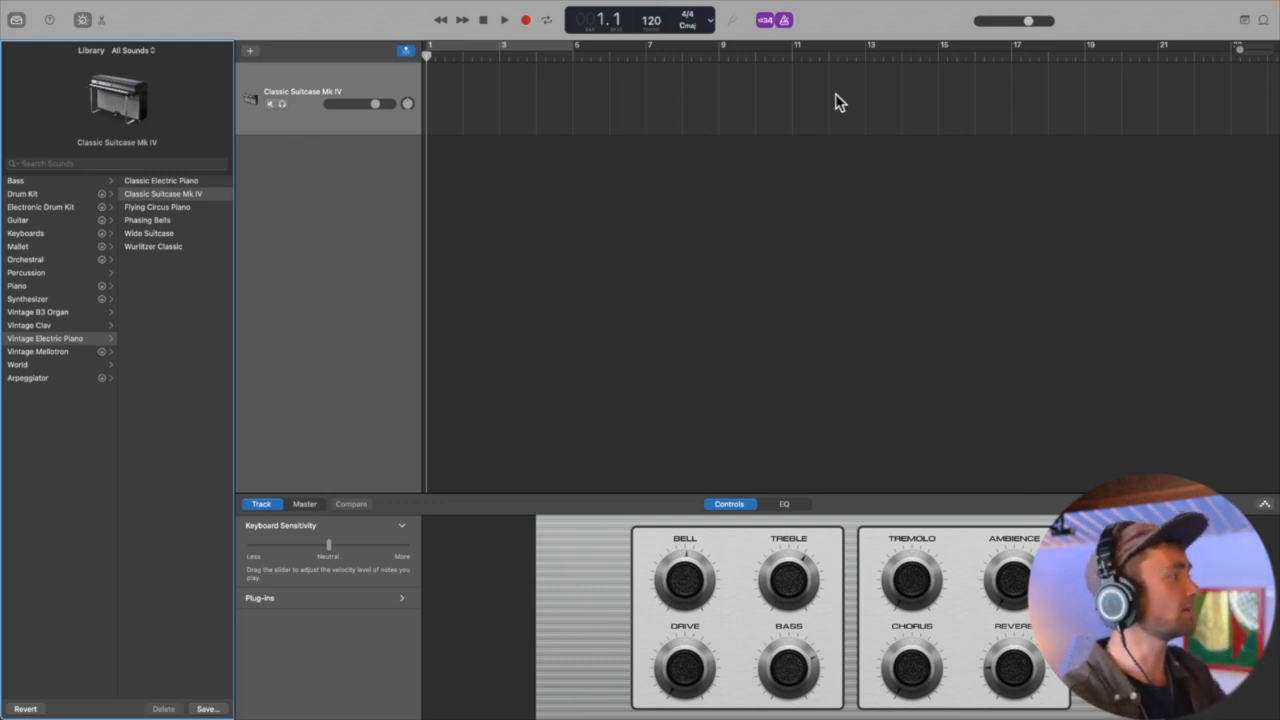
click(527, 26)
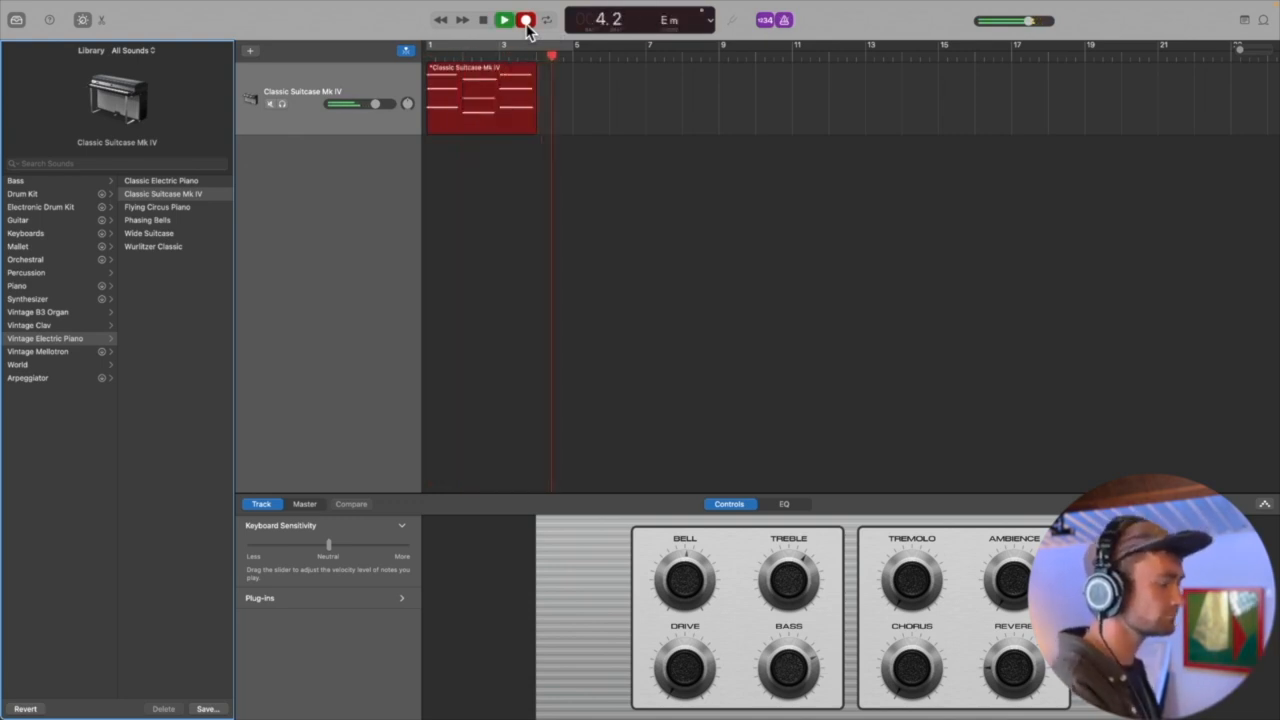
click(526, 22)
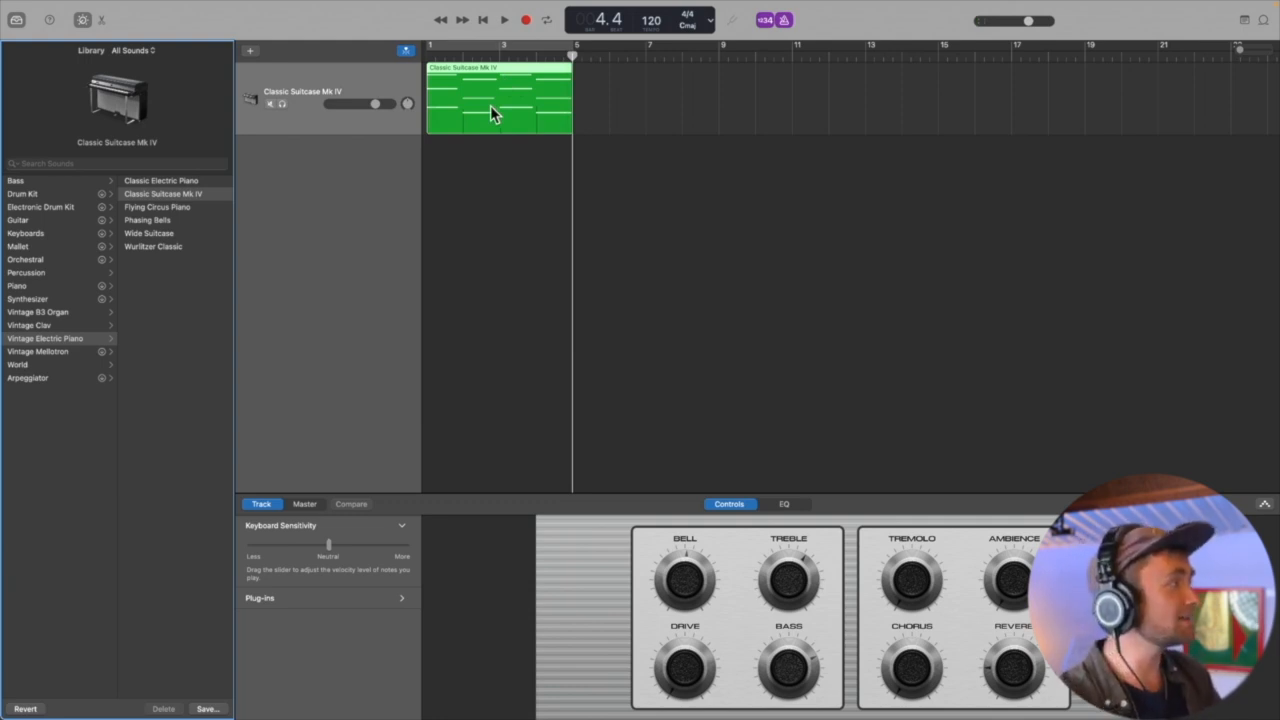
Step: Hide the Smart Controls and play back the recorded region from the beginning
key(b)
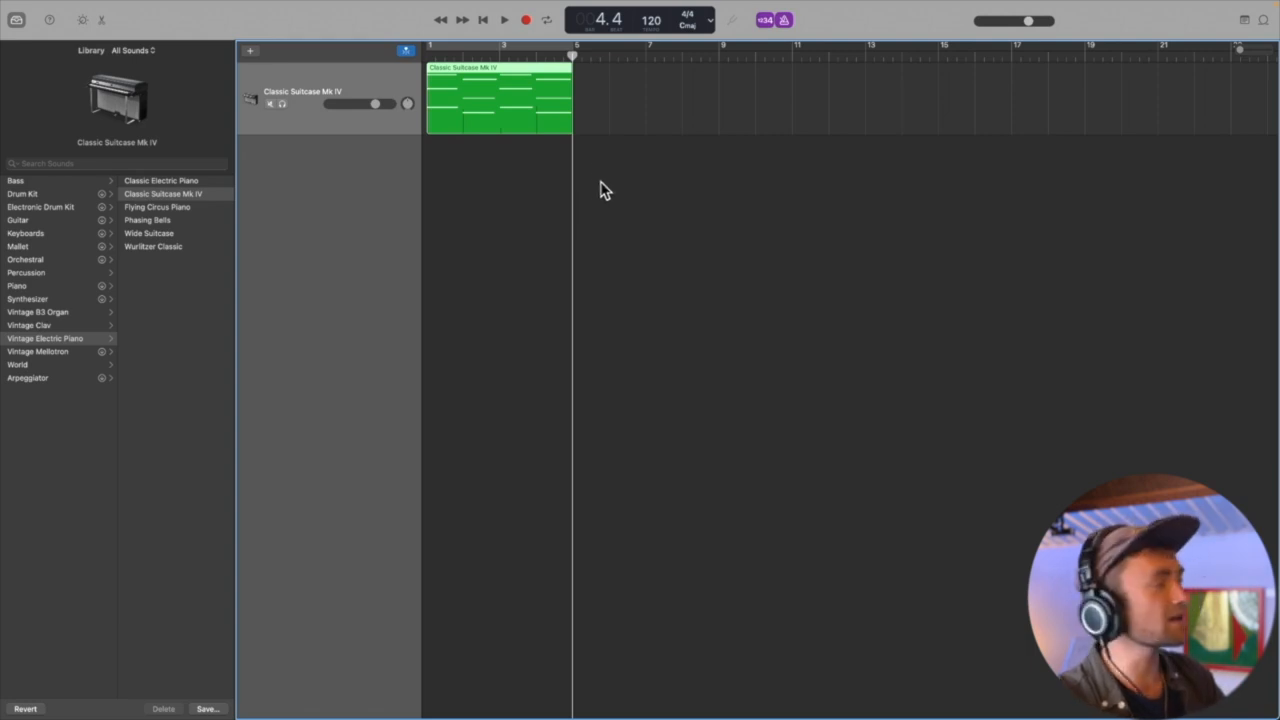
click(484, 22)
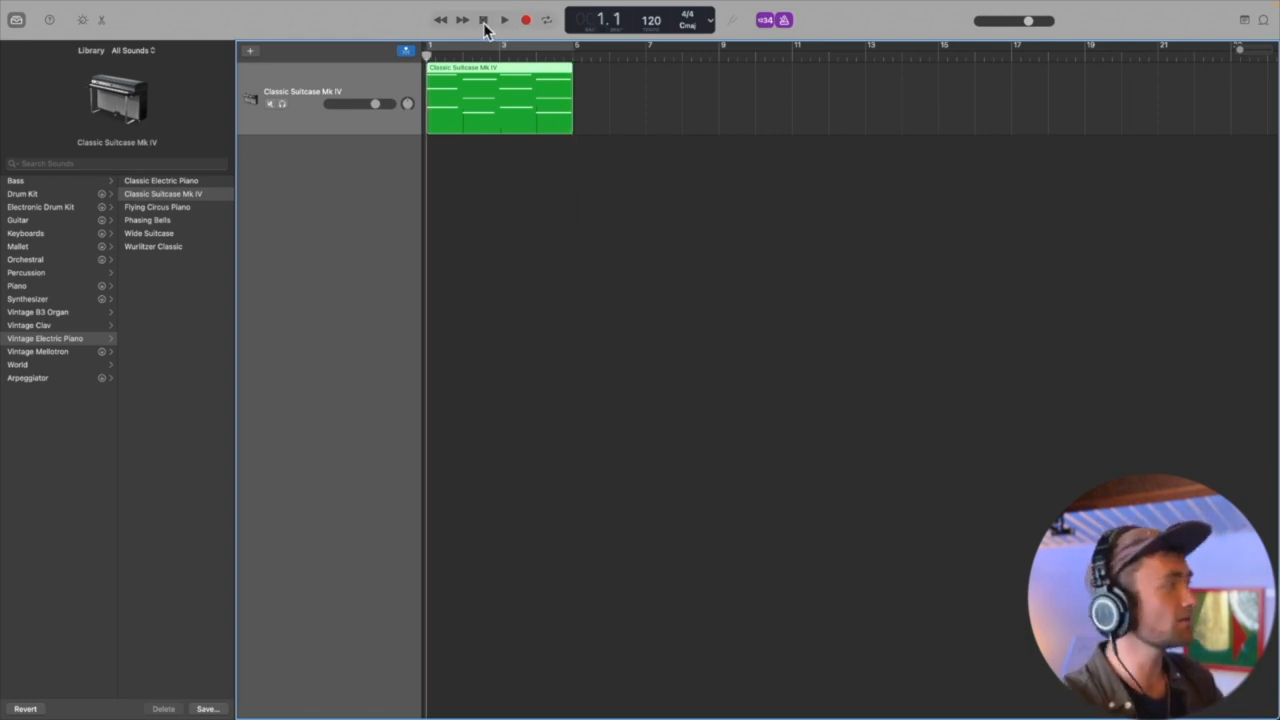
key(space)
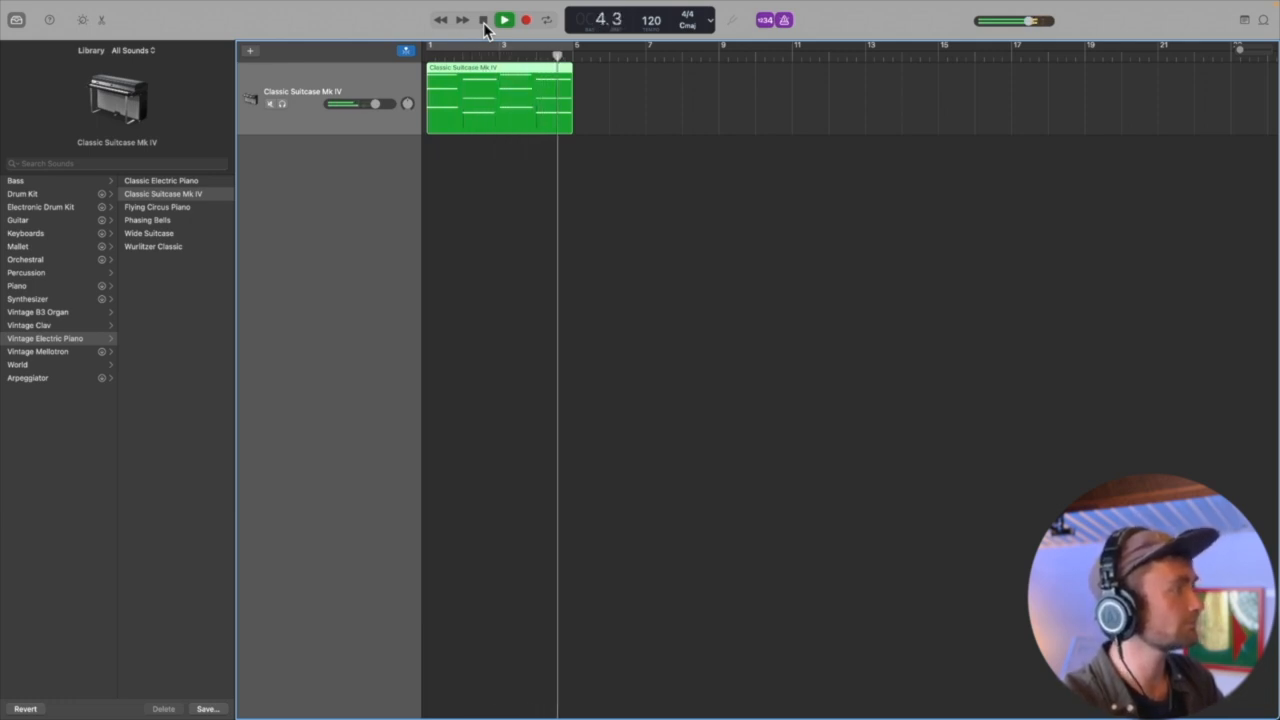
click(484, 22)
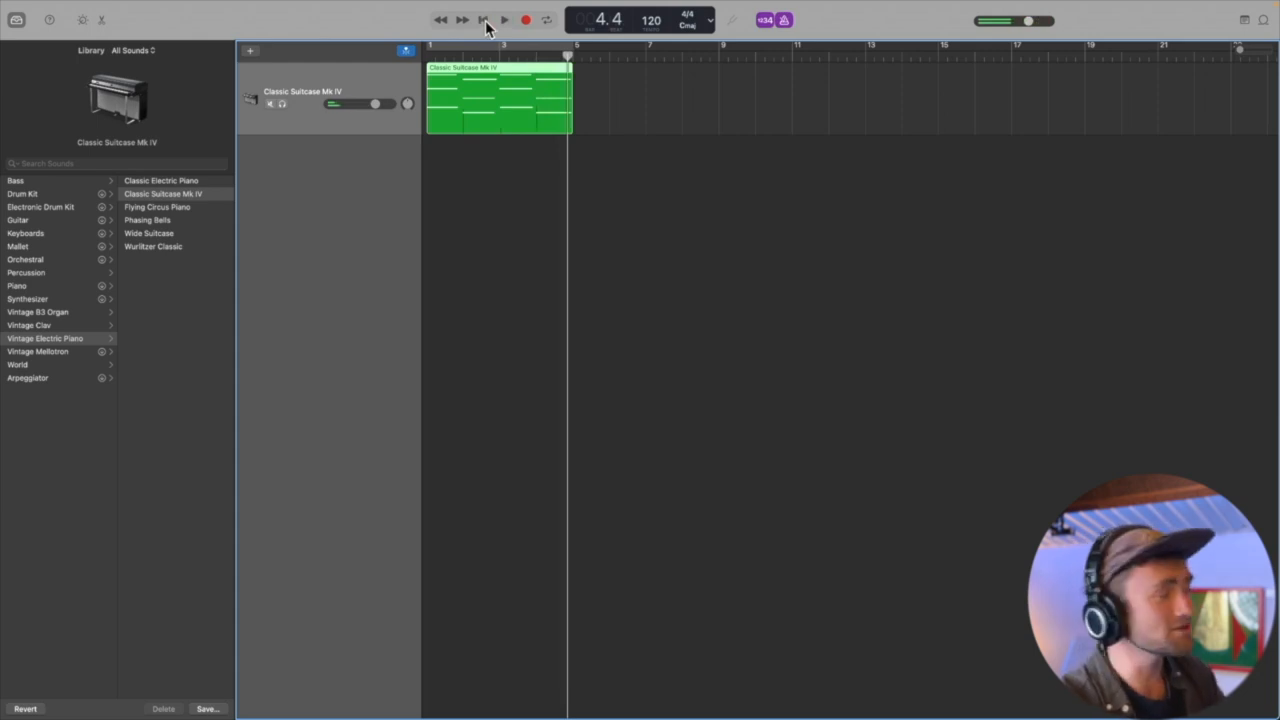
click(705, 247)
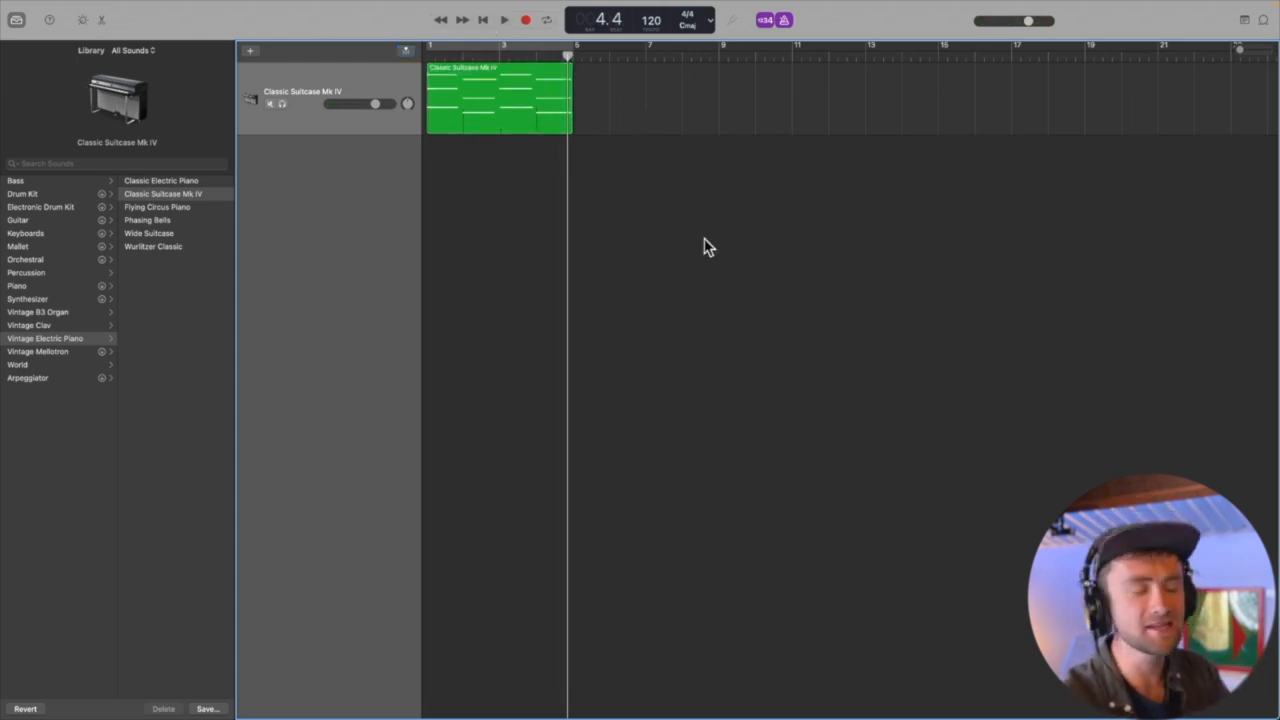
Step: Open the recorded region in an enlarged Piano Roll and audition the individual notes of the first chord
double_click(536, 68)
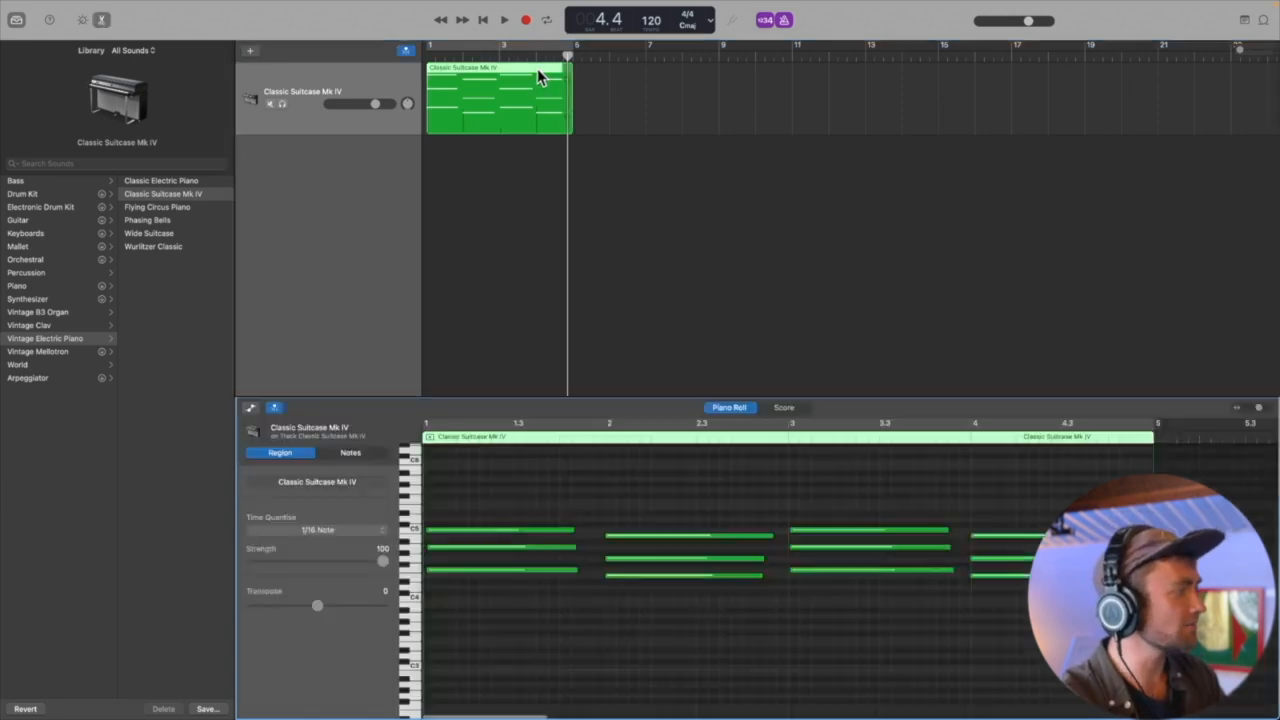
drag(686, 398, 694, 311)
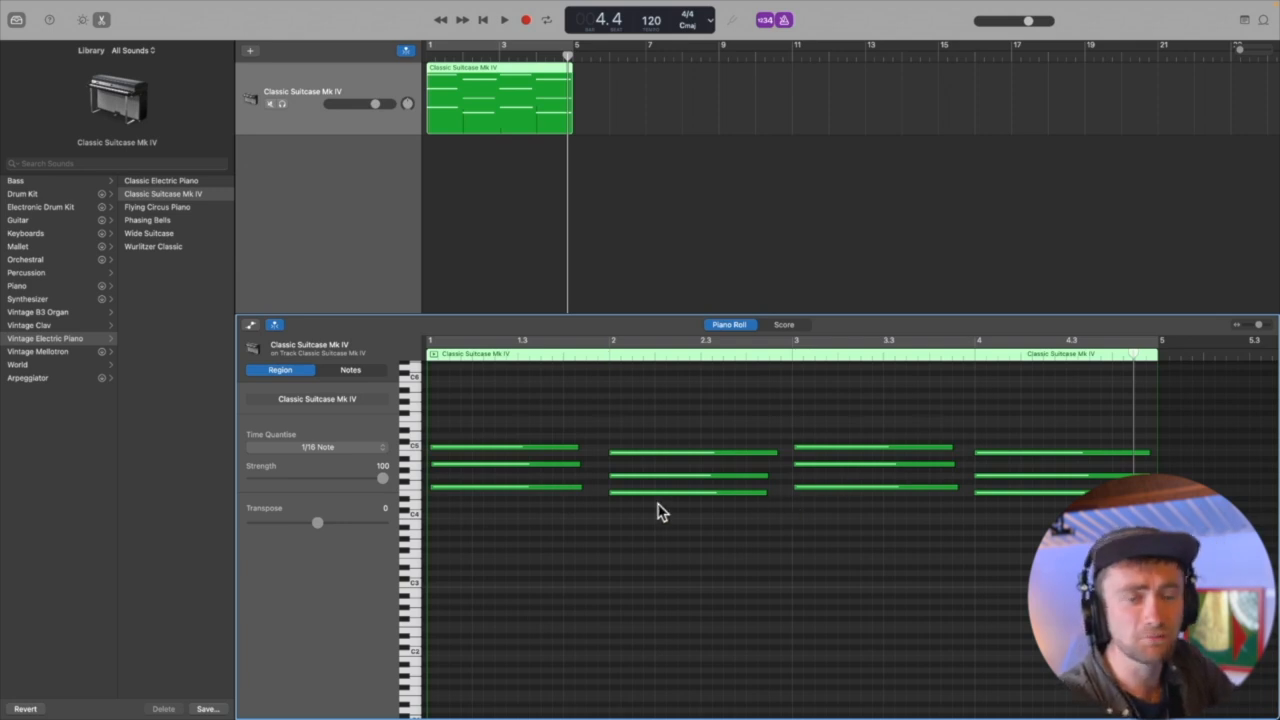
click(531, 447)
click(531, 459)
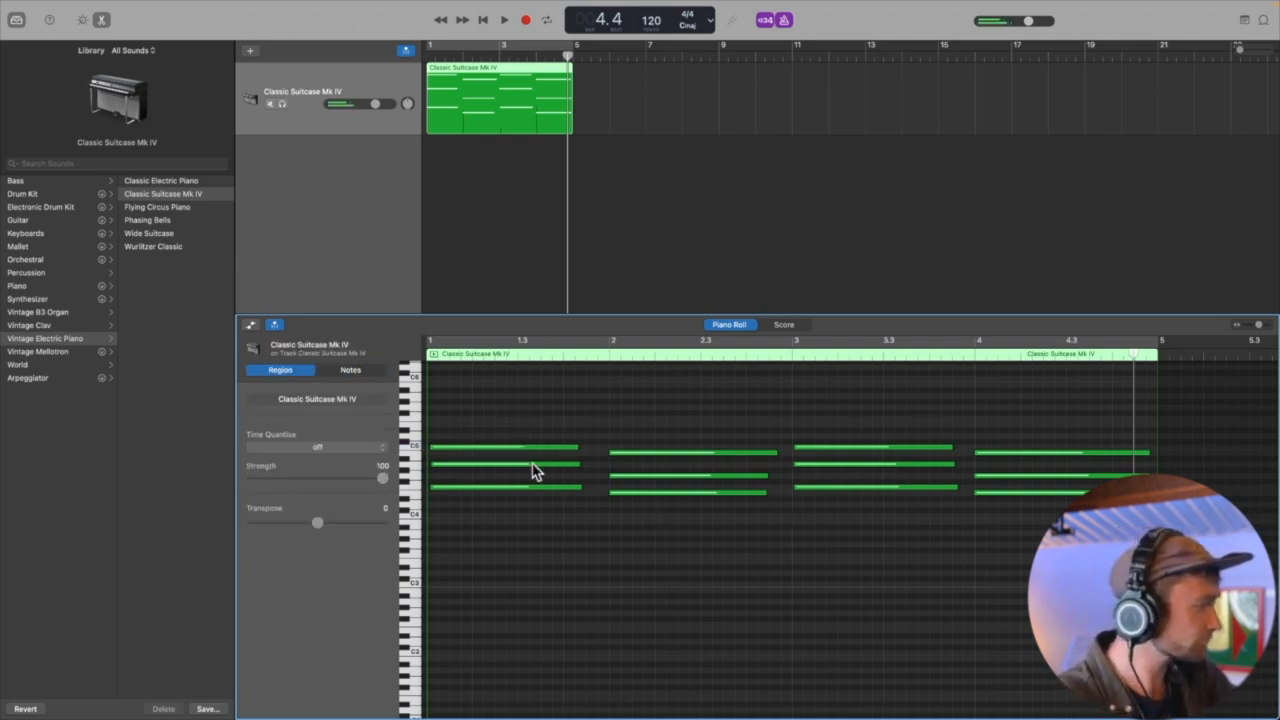
click(531, 465)
click(533, 489)
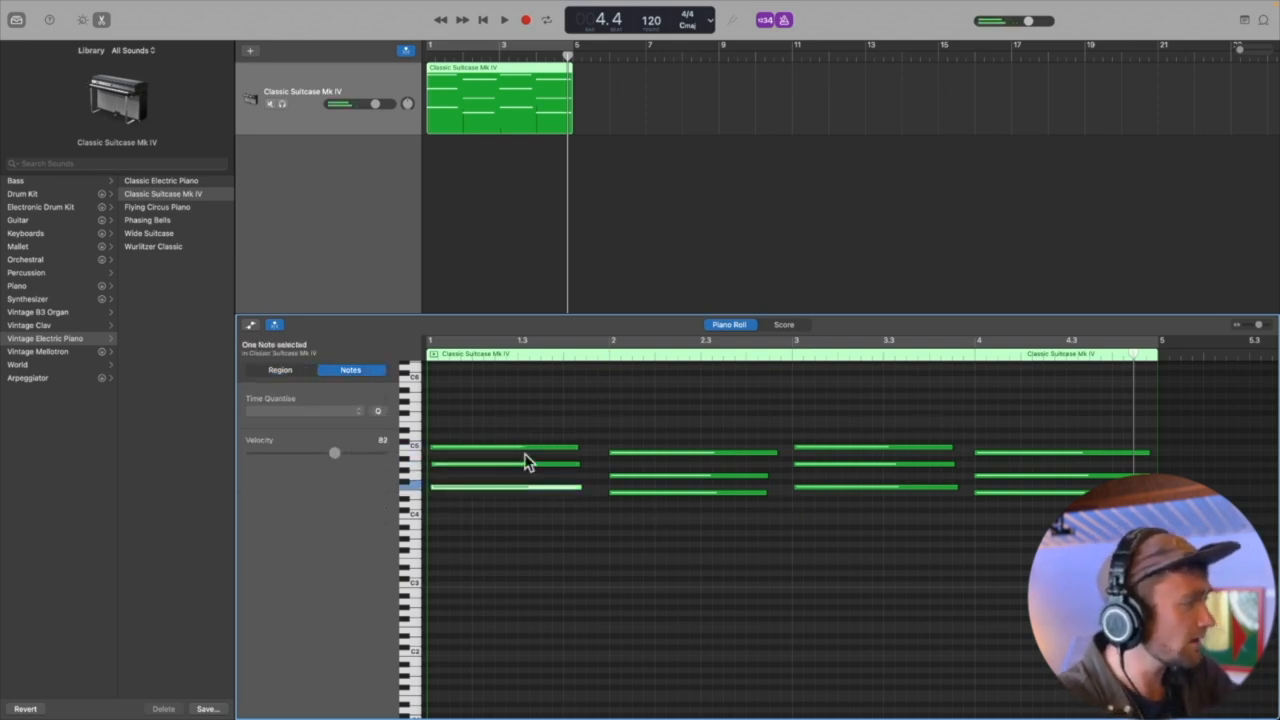
click(529, 448)
Step: Try raising the top notes of the first and third chords and lowering the bottom notes of the second and fourth chords
drag(528, 450, 529, 423)
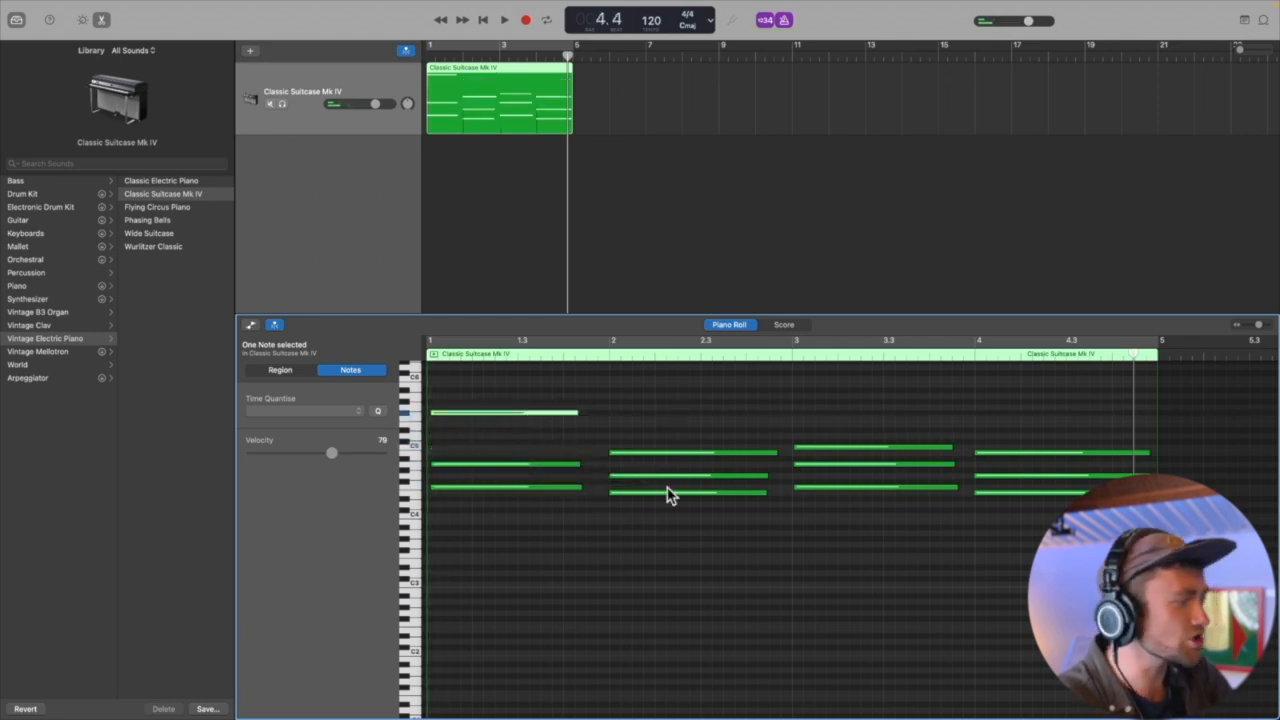
drag(668, 492, 668, 516)
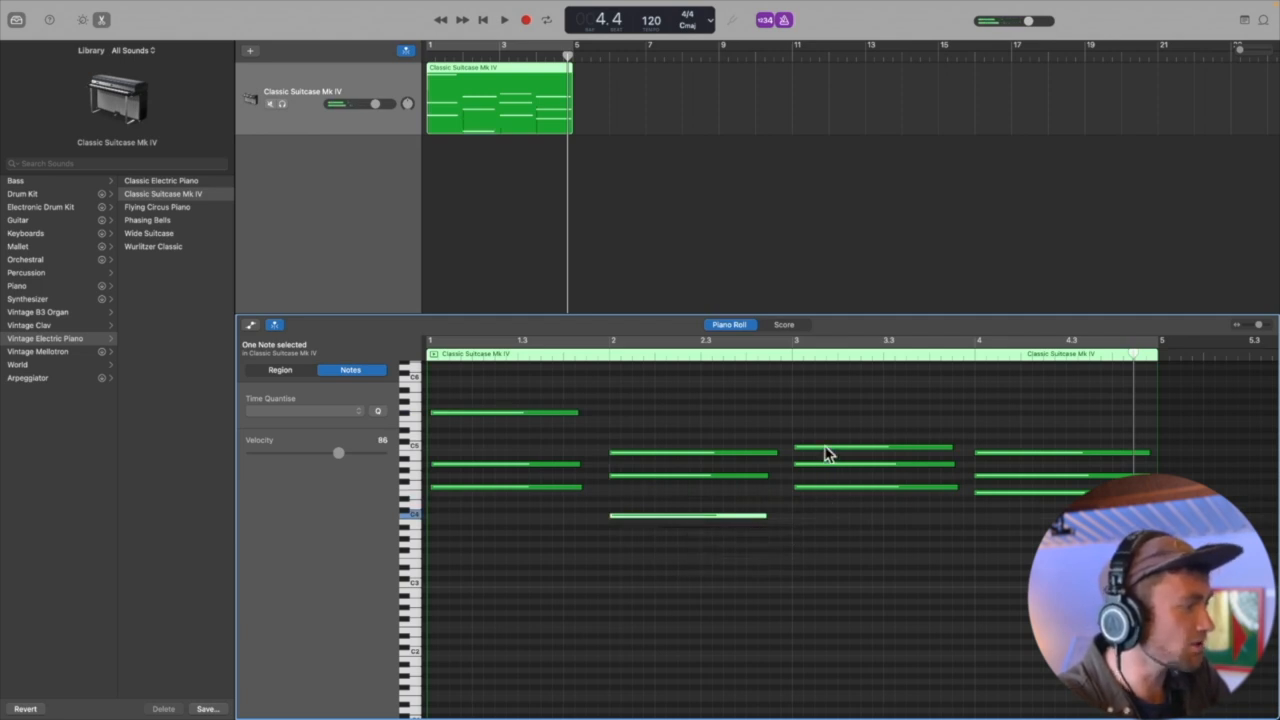
drag(824, 447, 826, 424)
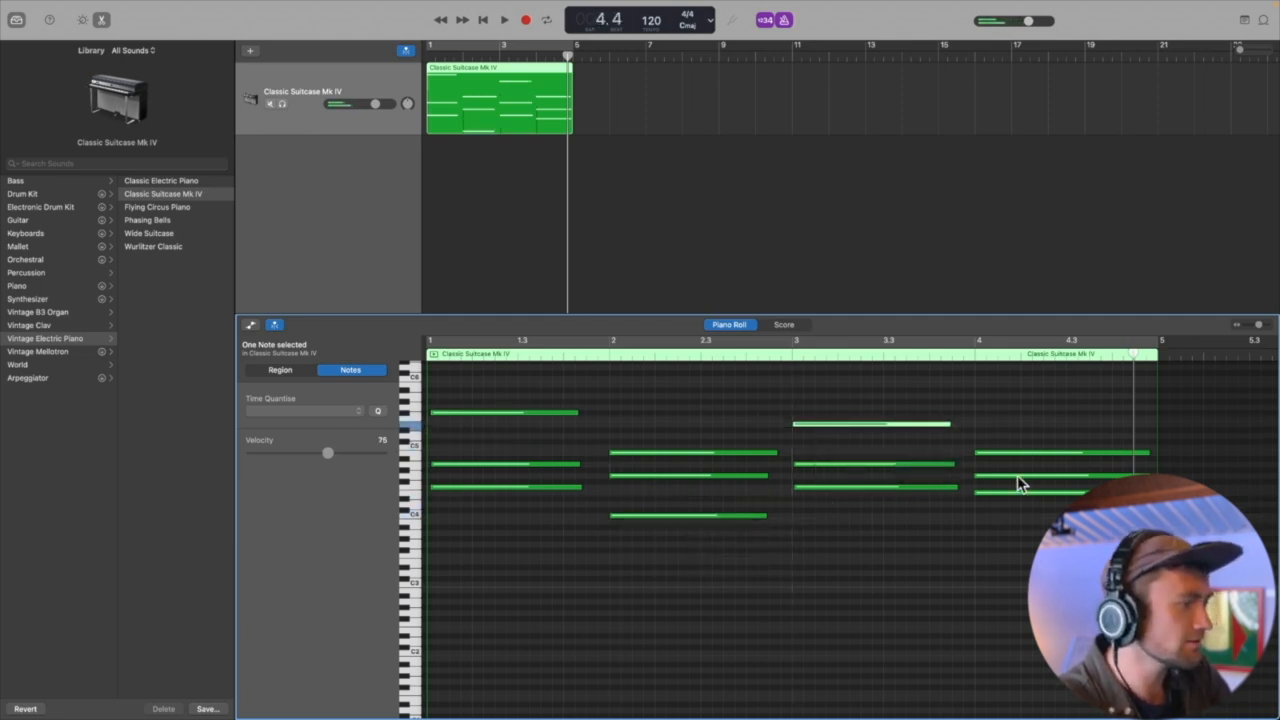
drag(1013, 493, 1013, 504)
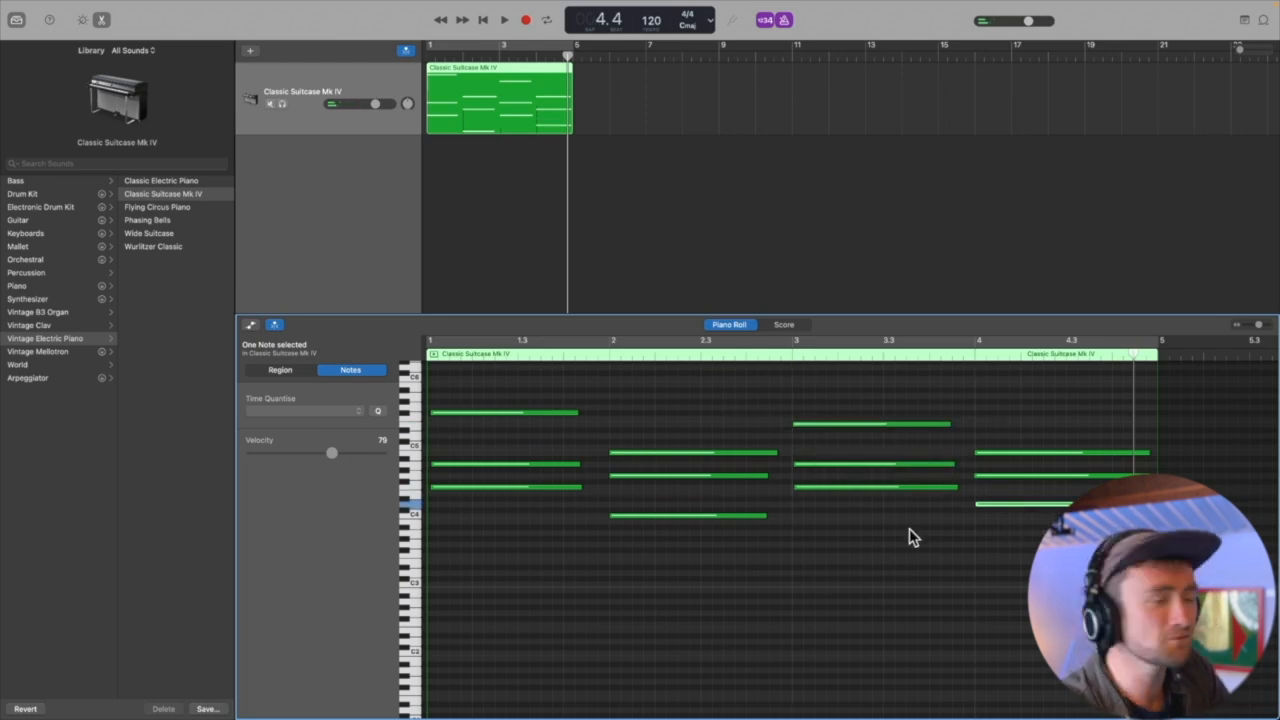
Step: Play the edited chords from the start of the region, stopping within the second bar
click(483, 20)
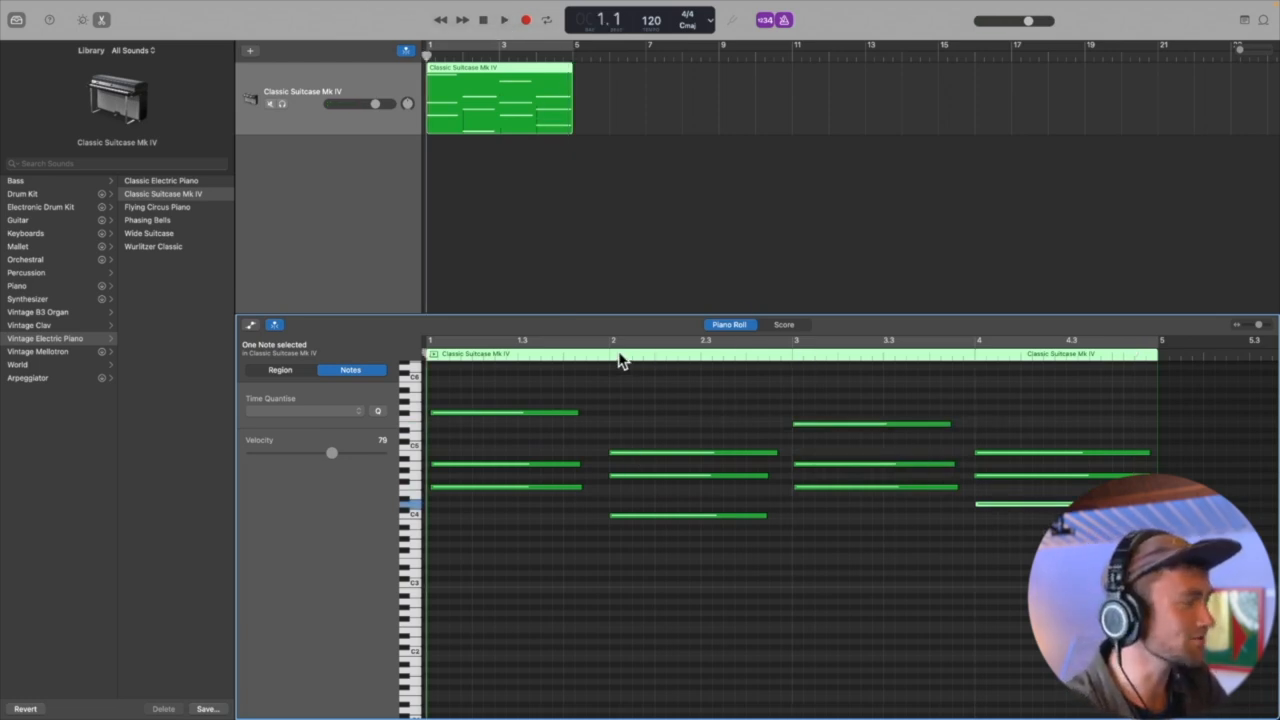
key(space)
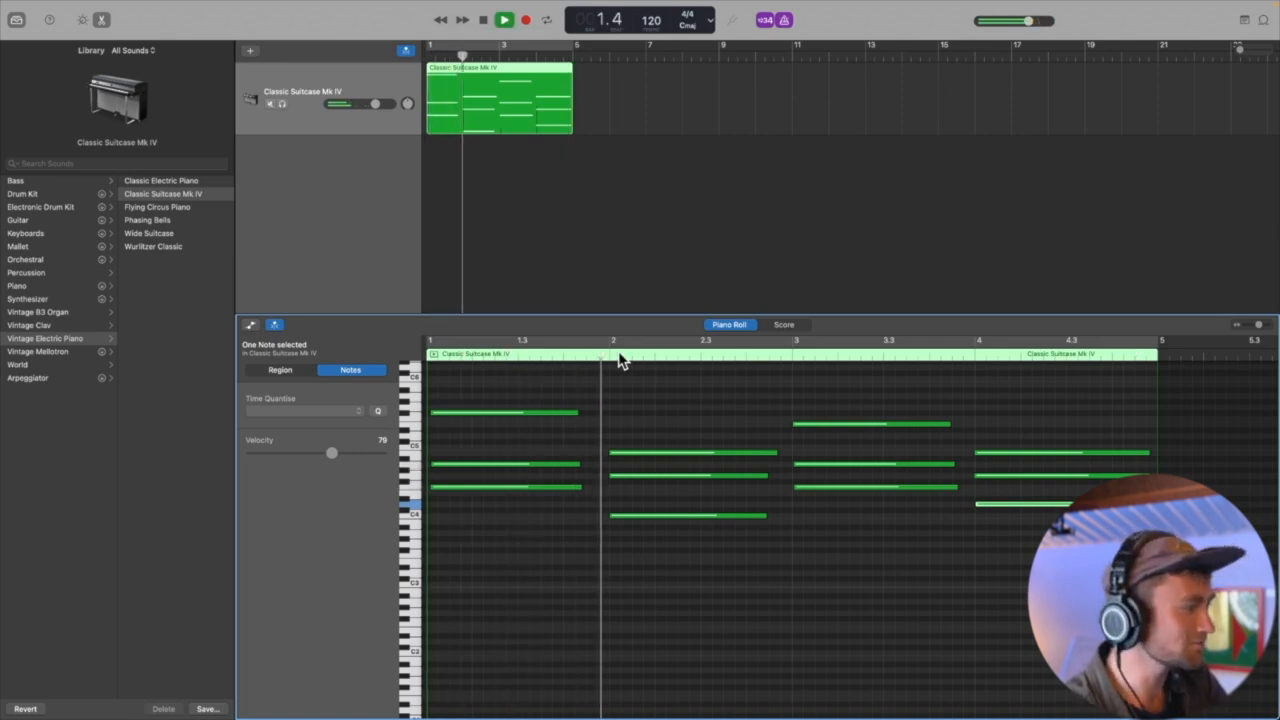
key(space)
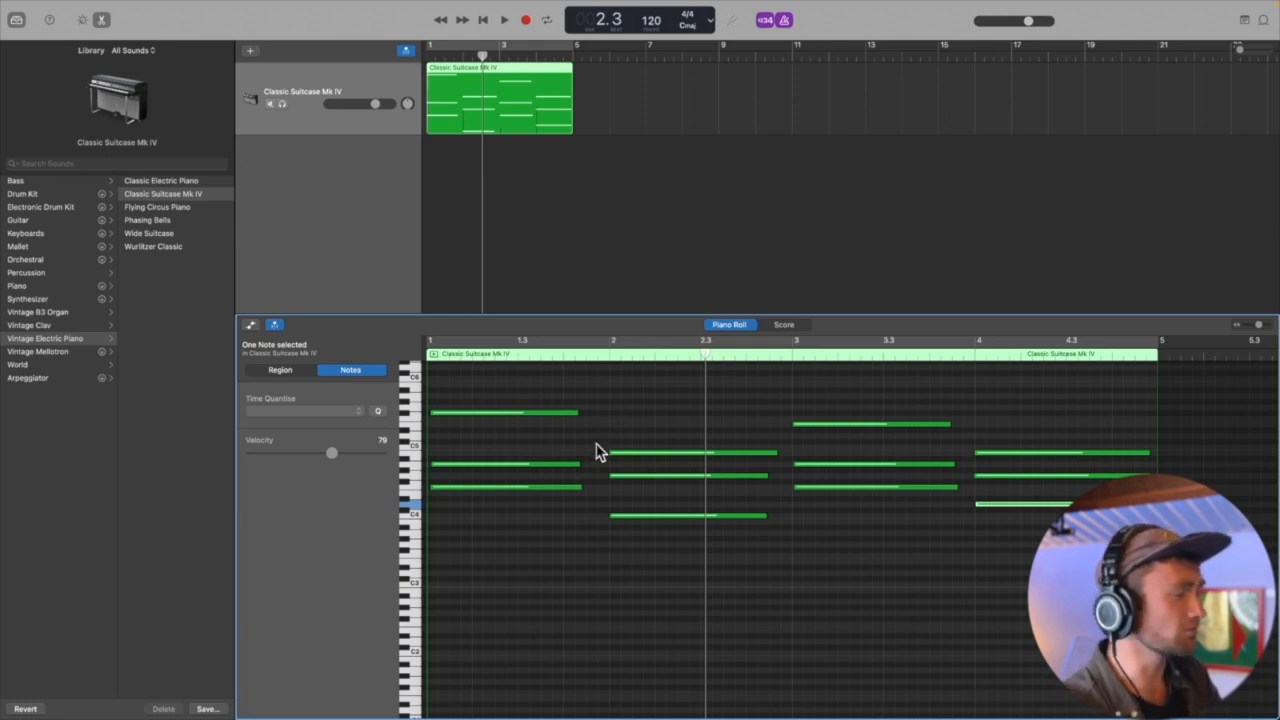
Step: Undo the four note pitch changes in the chord region
key(super+z)
key(super+z)
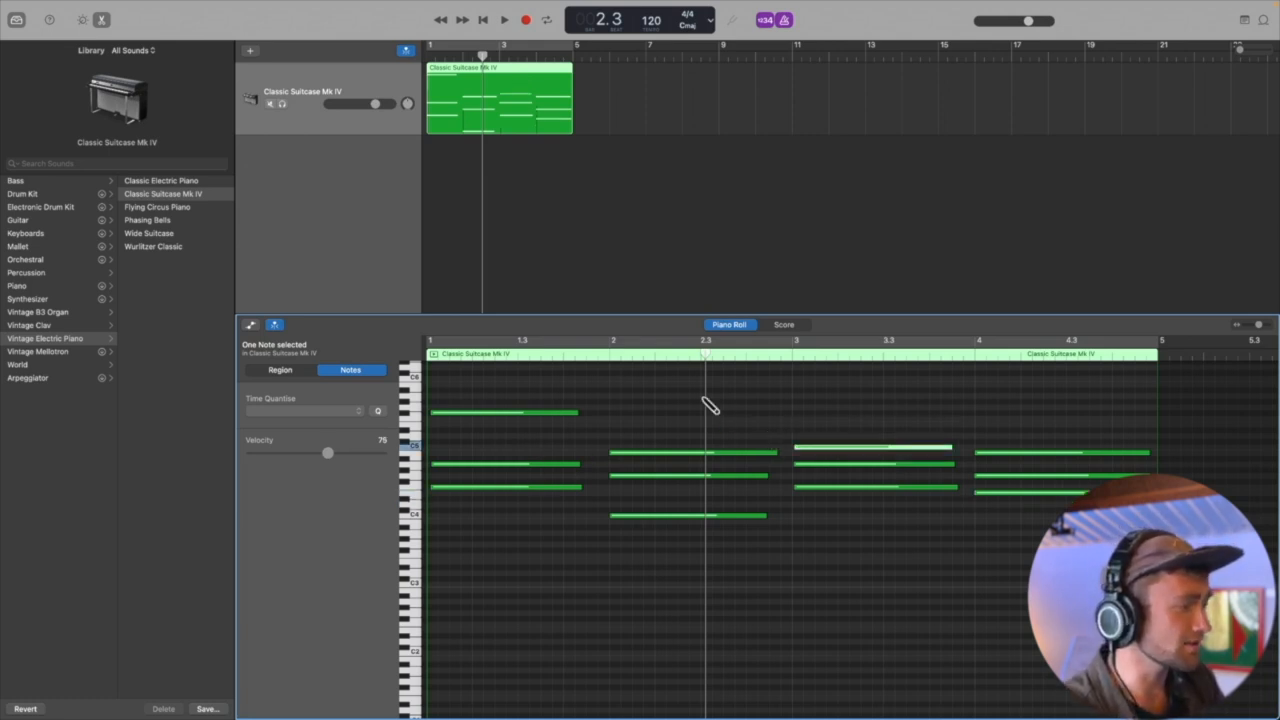
key(super+z)
key(super+z)
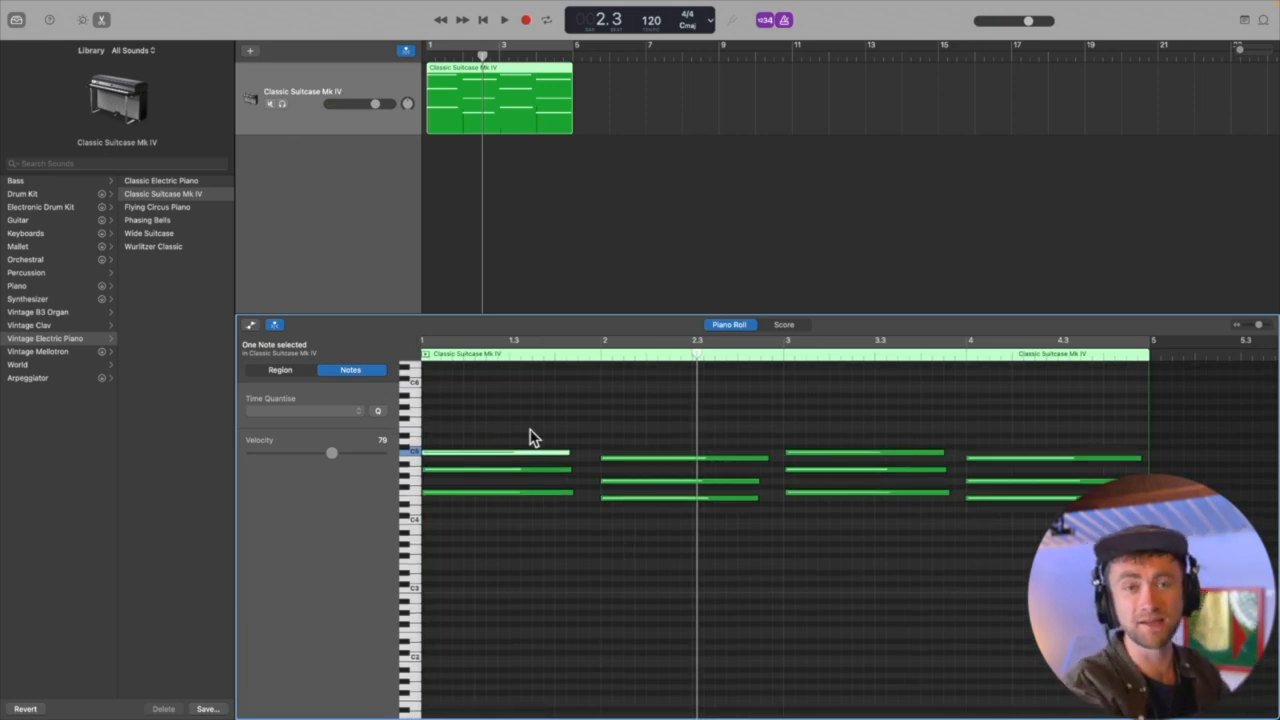
Step: Select all three notes of the first chord and raise their velocity to 123
click(526, 419)
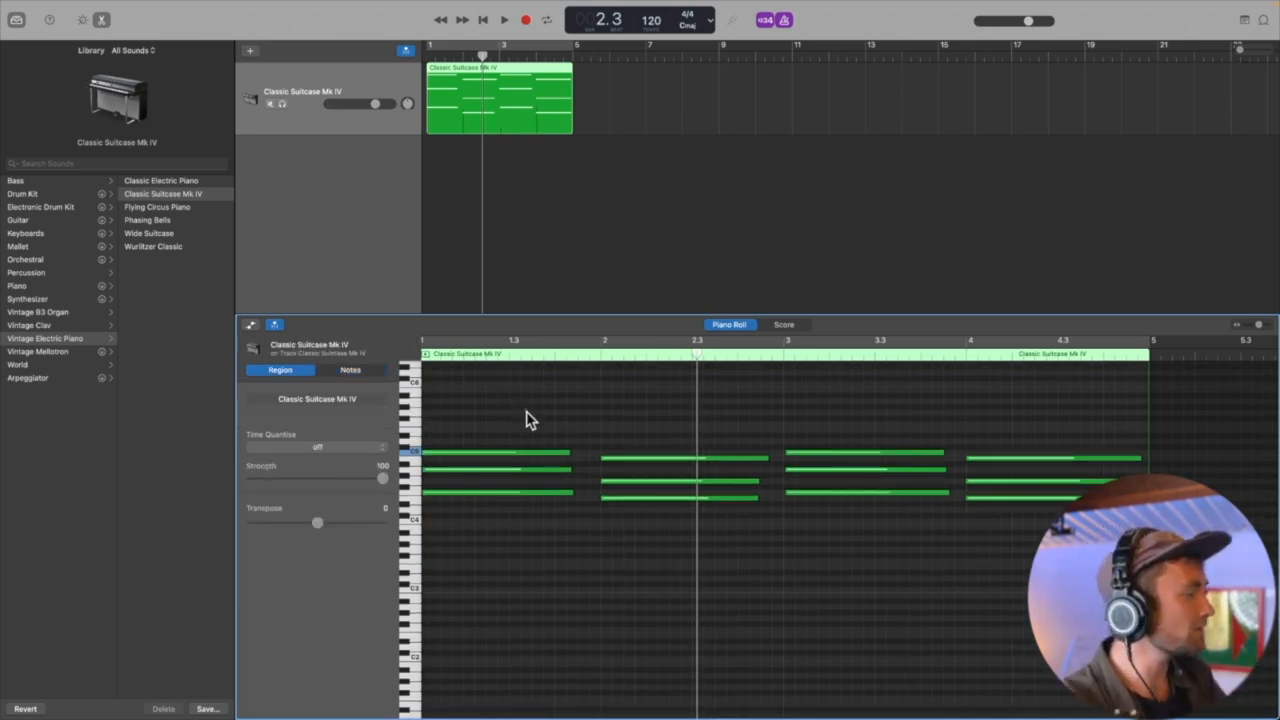
drag(526, 419, 531, 517)
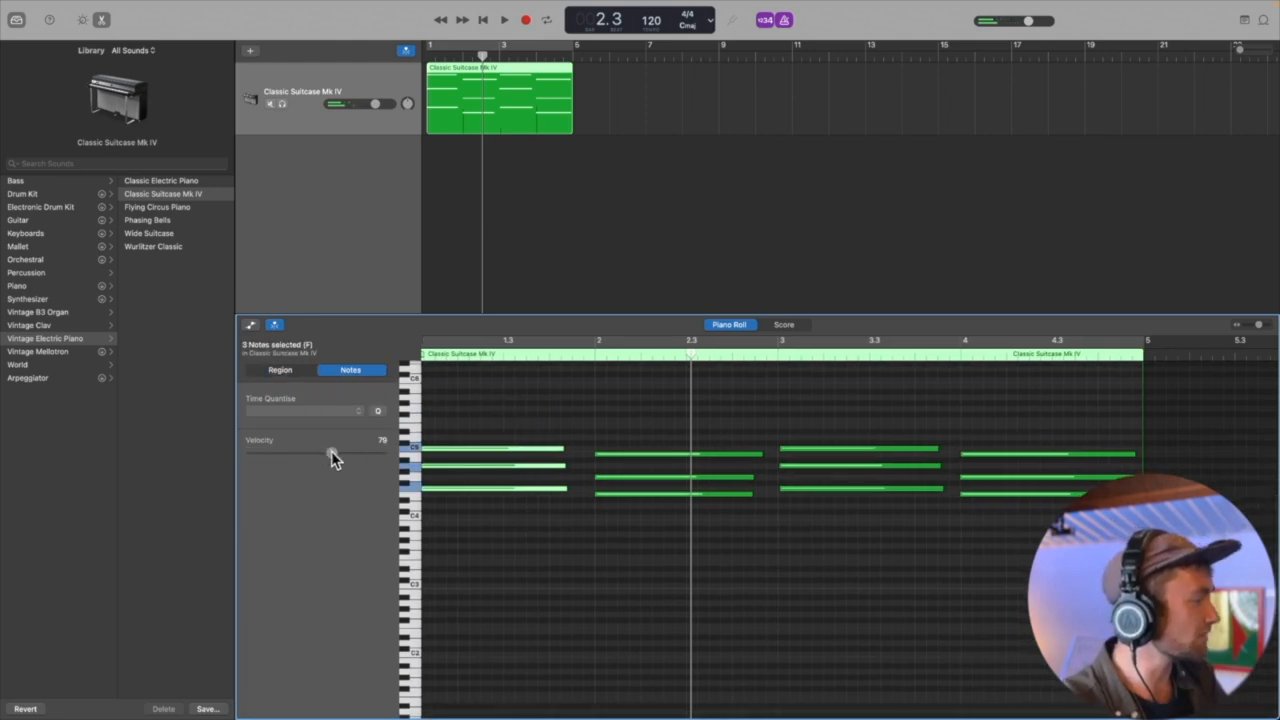
drag(331, 451, 376, 450)
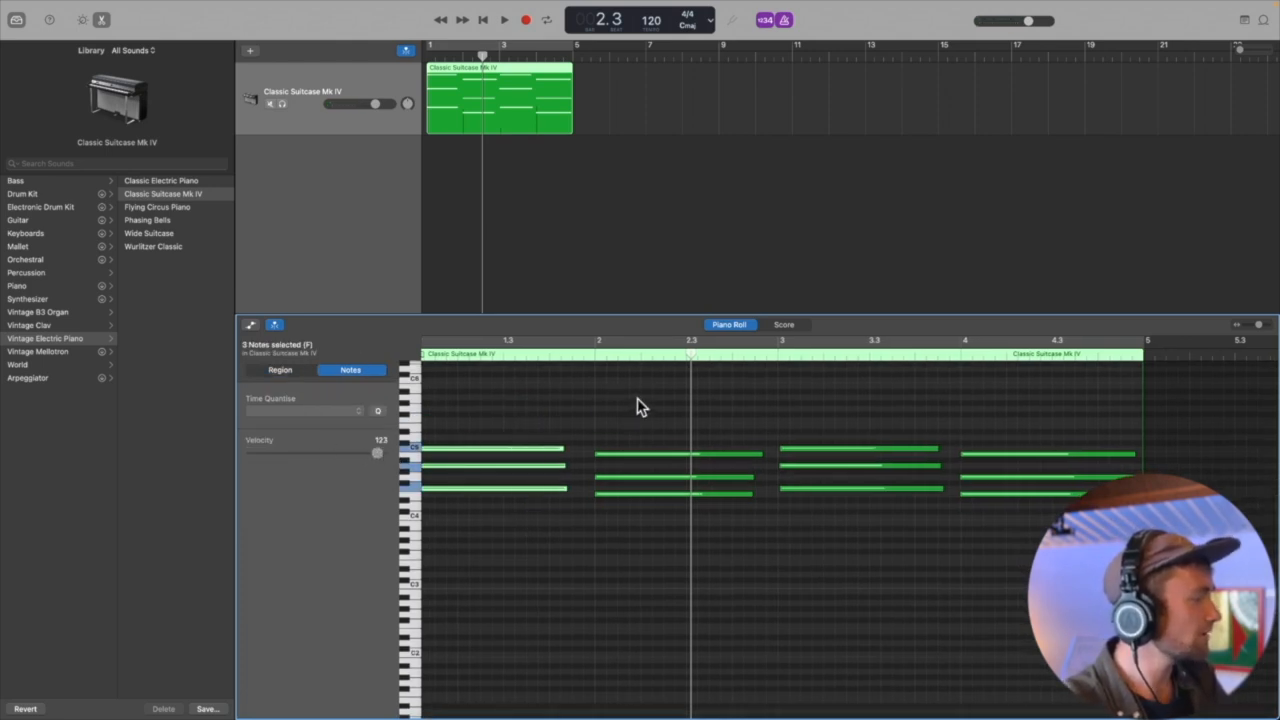
Step: Select all three notes of the second chord and lower their velocity to 1
drag(637, 400, 646, 529)
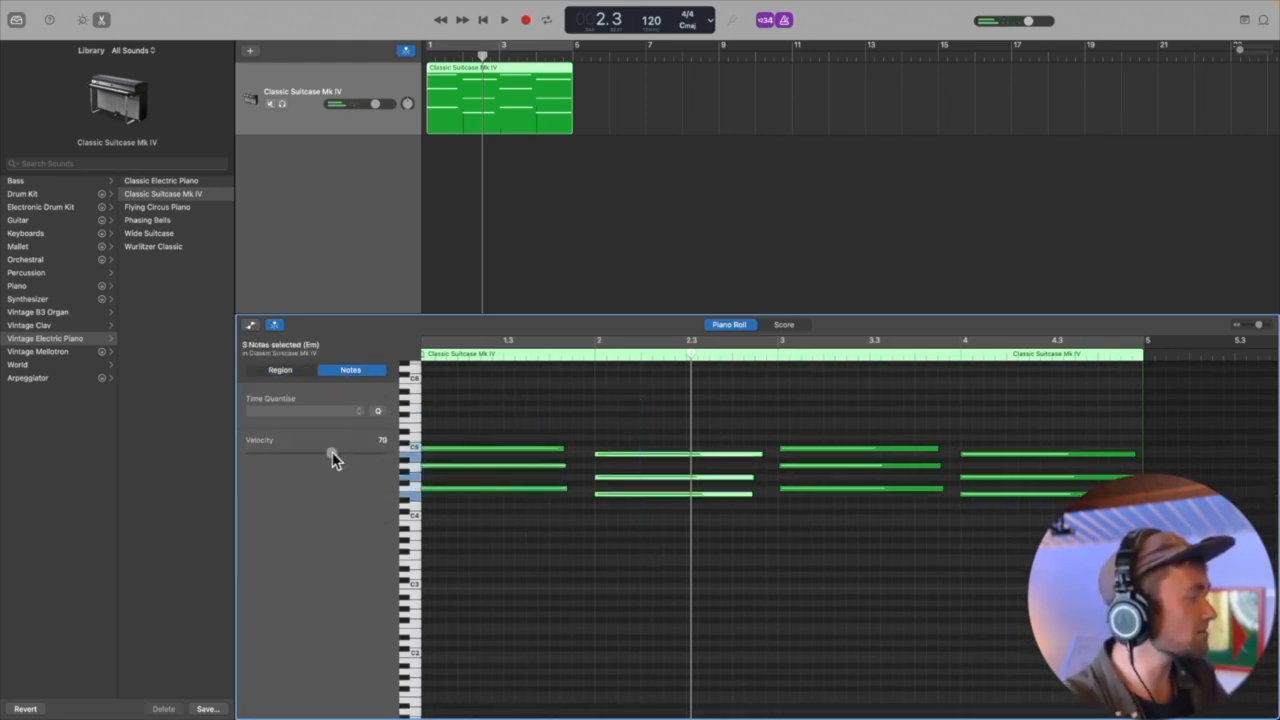
drag(331, 453, 250, 455)
scroll(586, 403, left, 2)
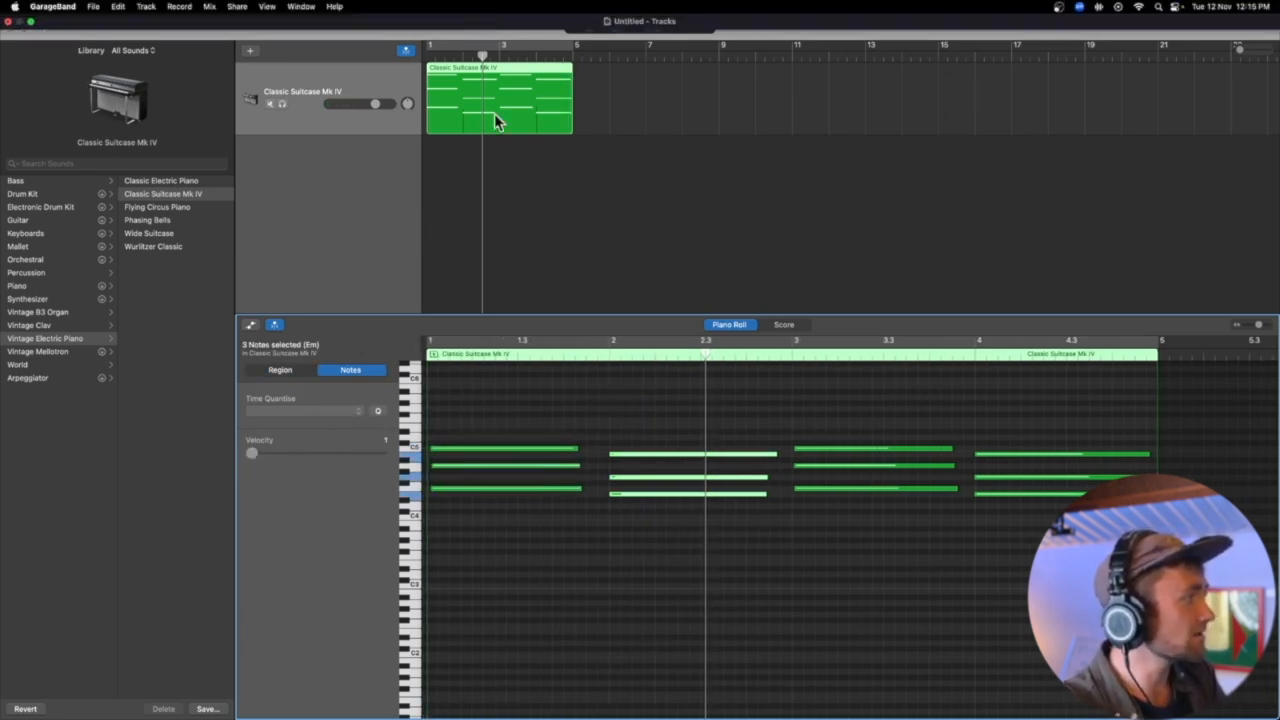
Step: Play the chord region from its start to hear the velocity changes, stopping in the second bar
click(484, 20)
key(space)
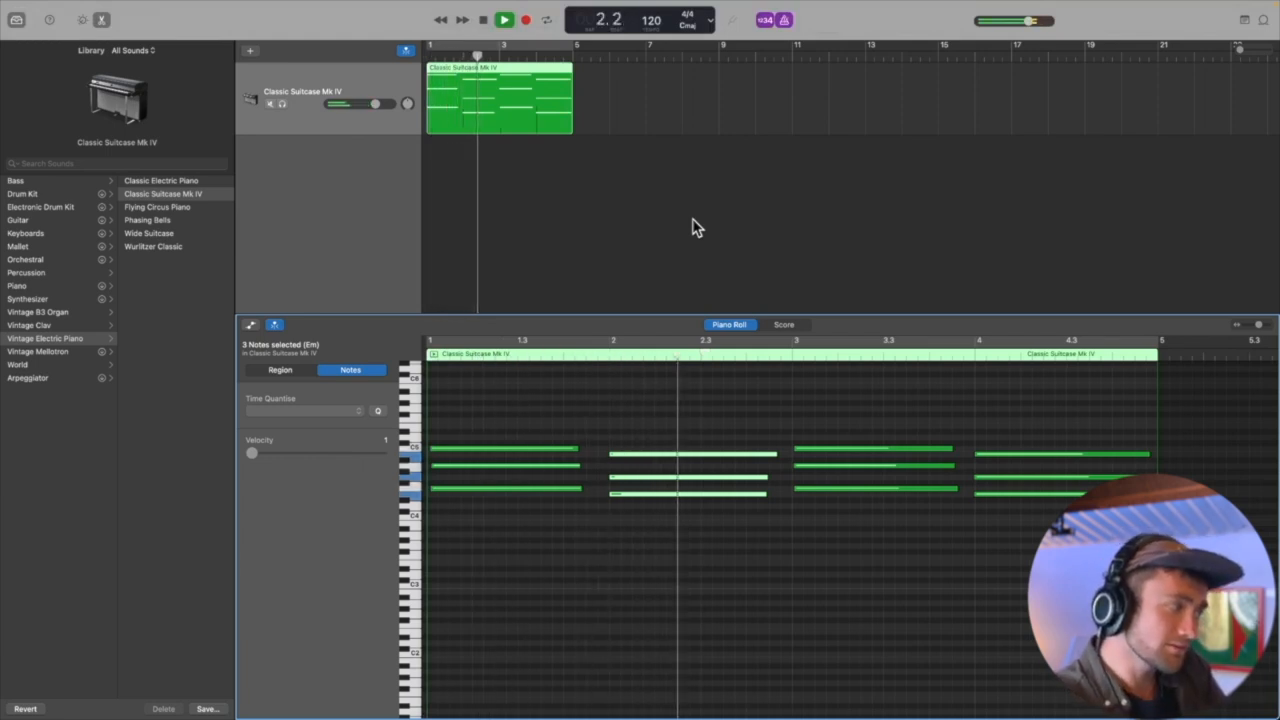
key(space)
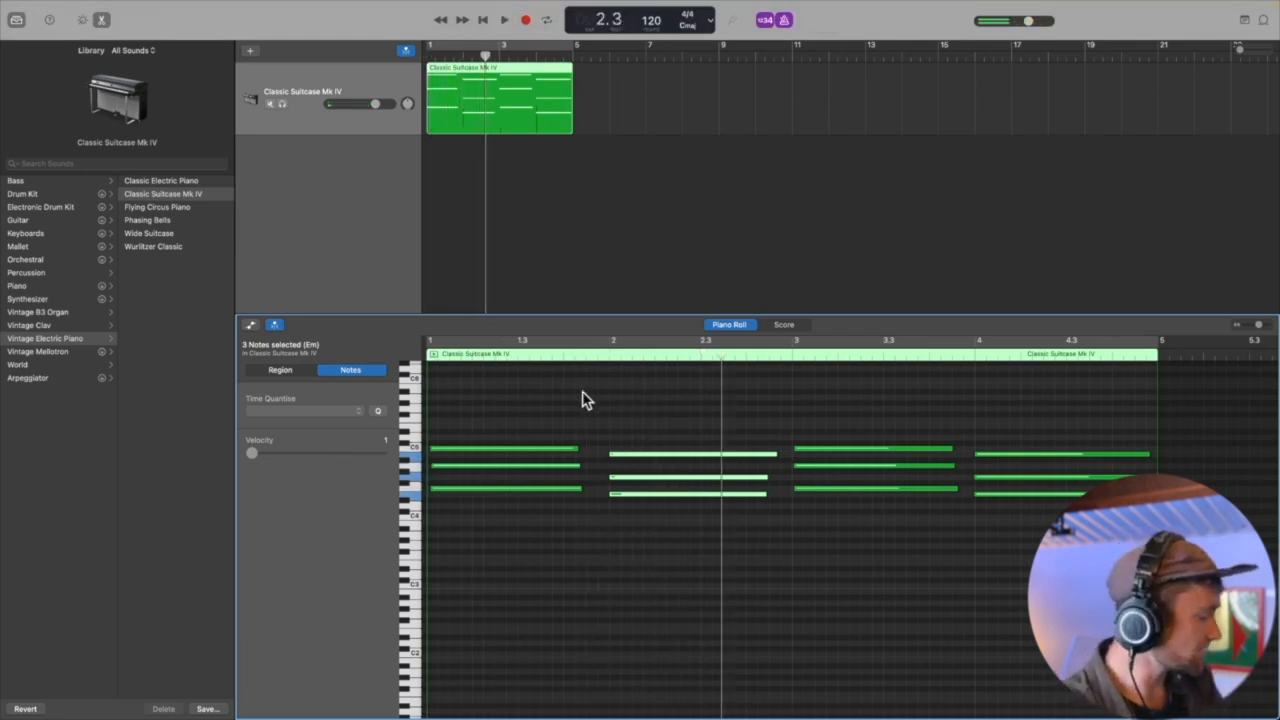
Step: Undo the velocity changes on the first two chords and play the region from the start into the second bar
click(582, 391)
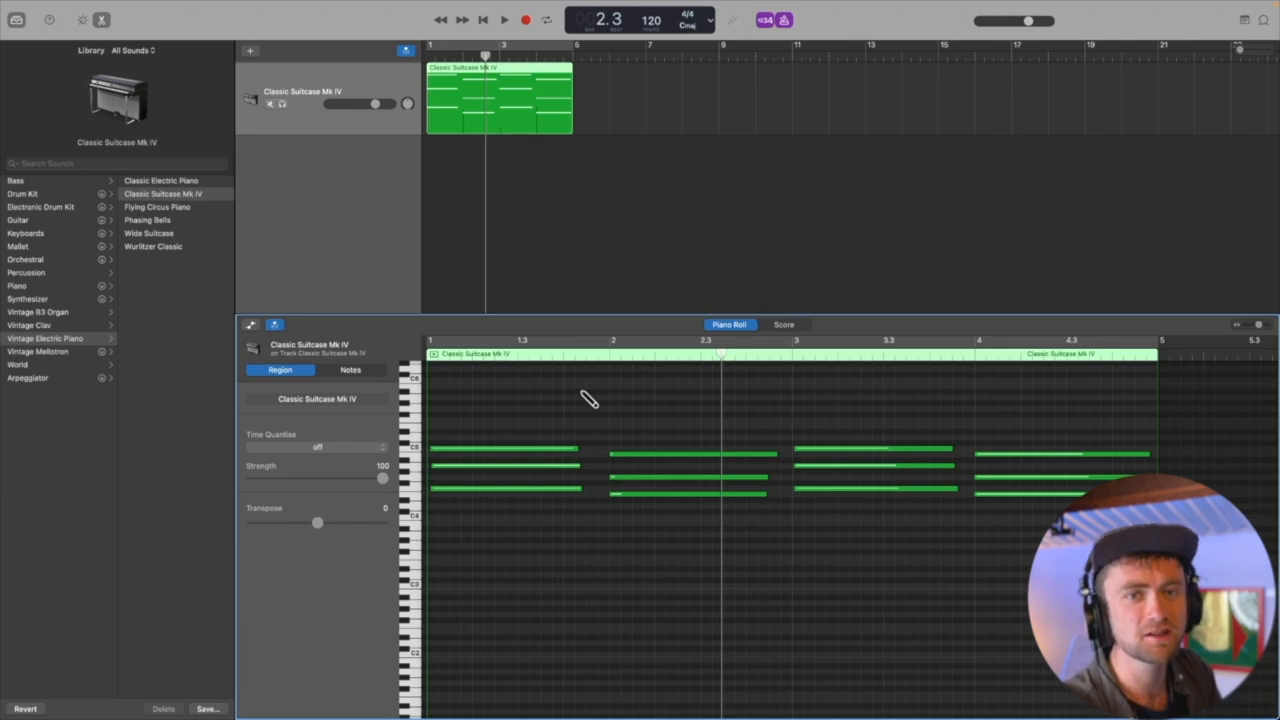
click(613, 400)
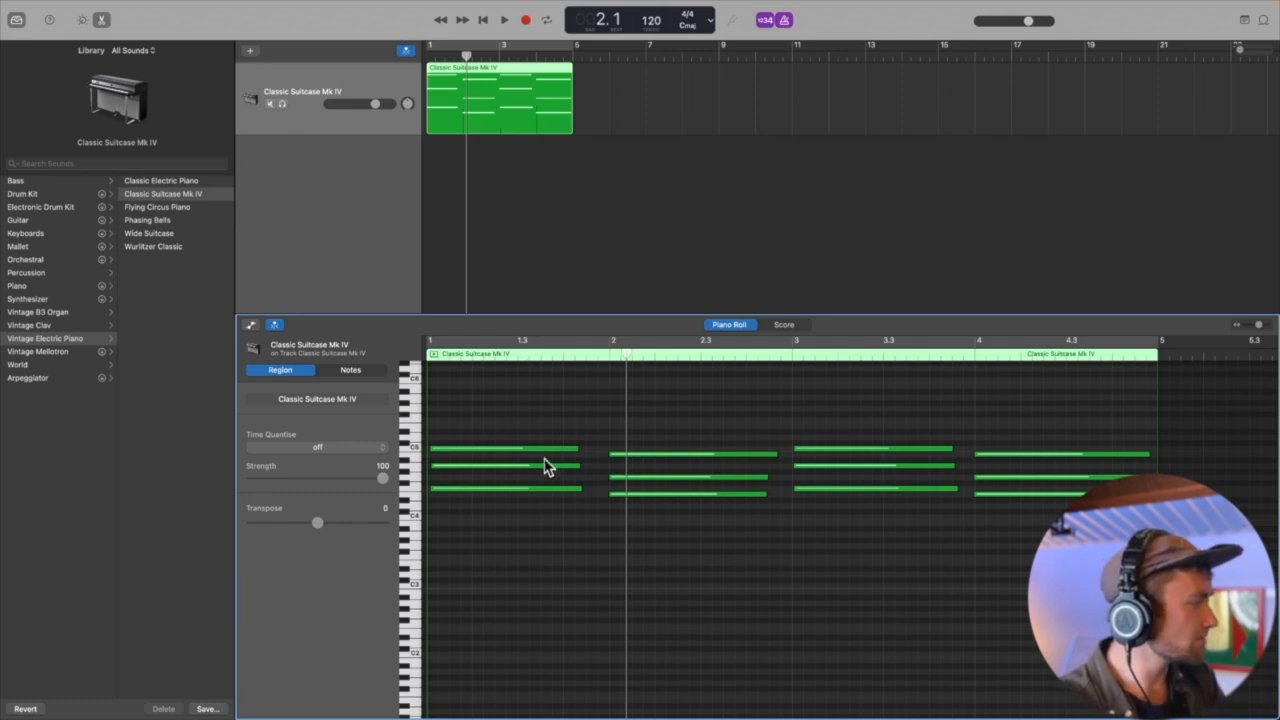
click(483, 20)
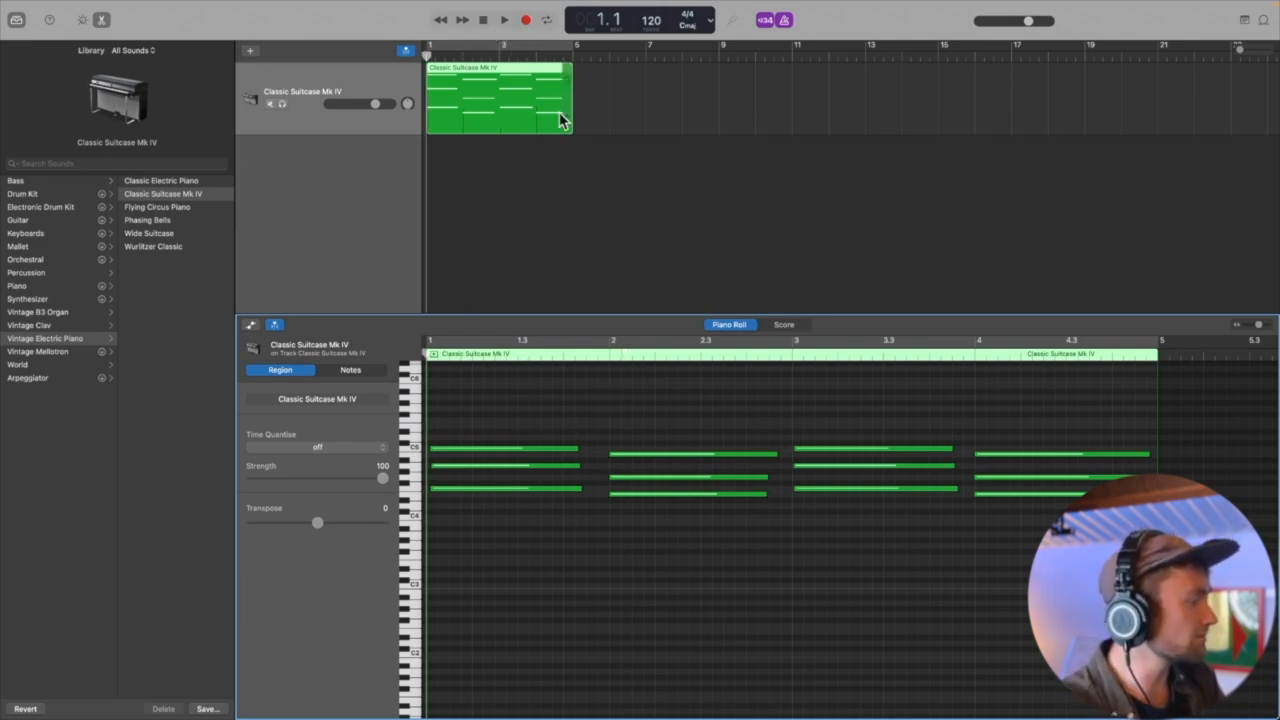
key(space)
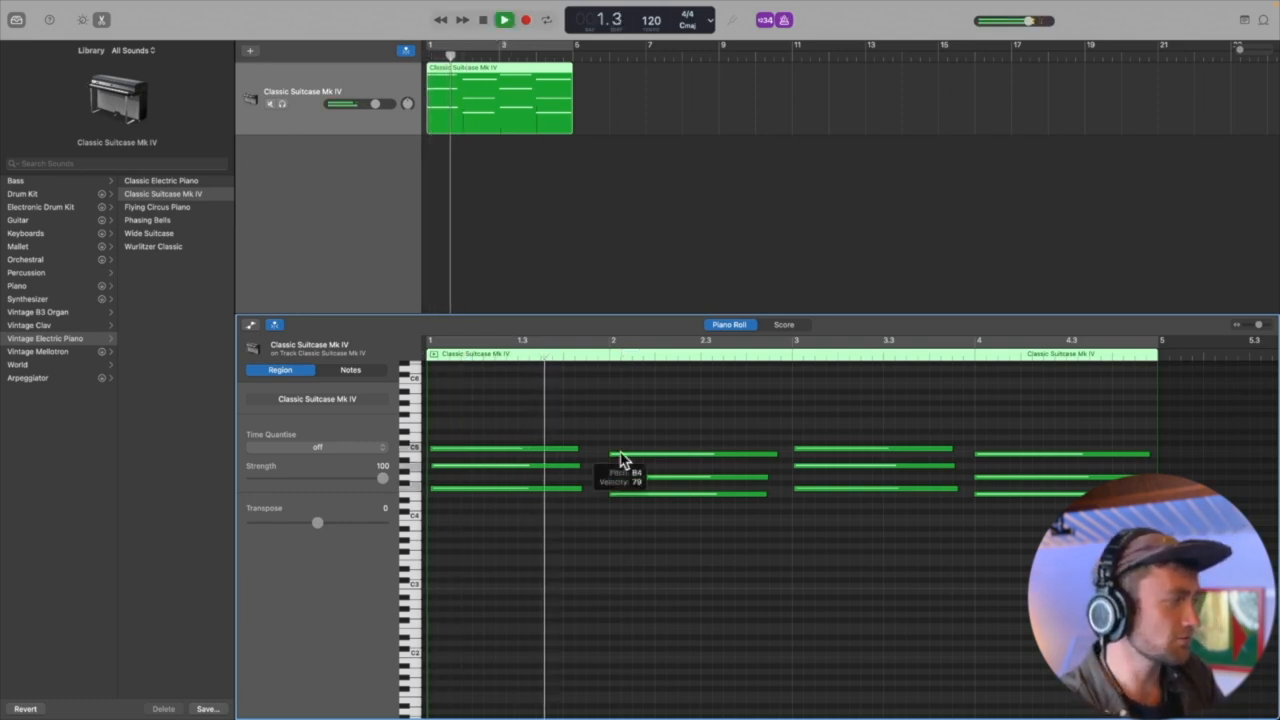
key(space)
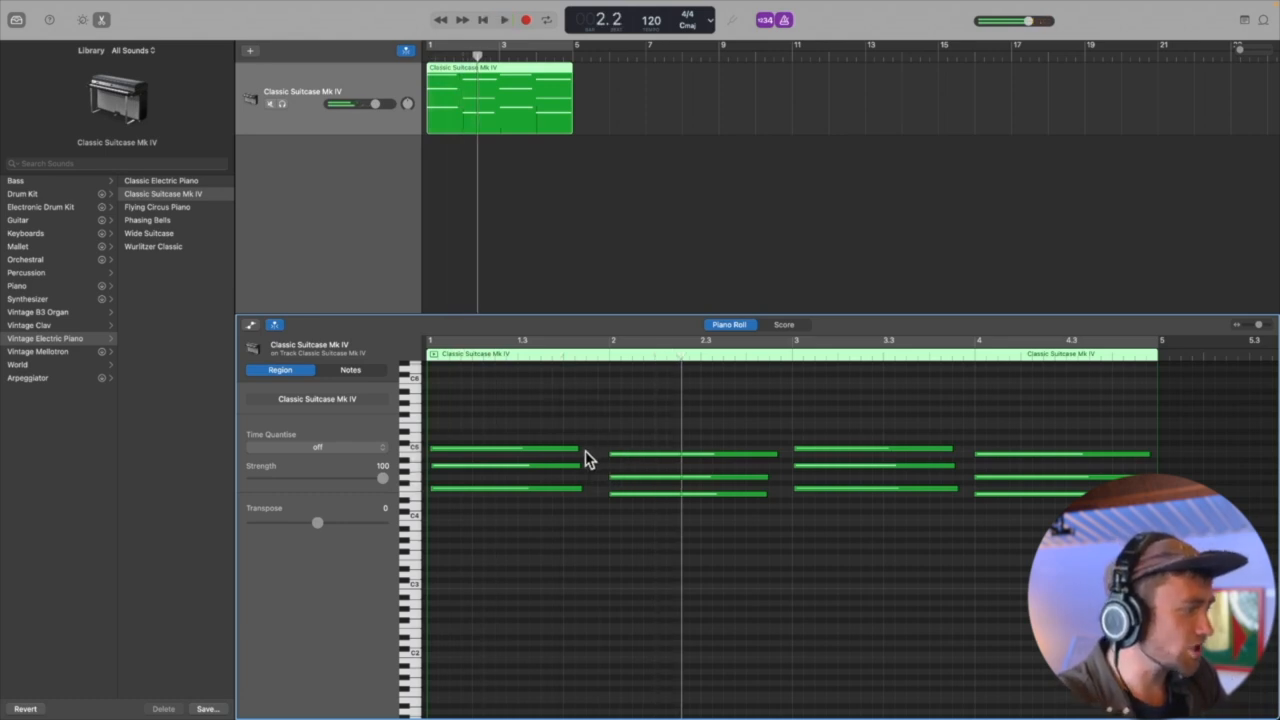
Step: Lengthen the three notes of the first chord to end just before bar 2 and play the region from the start
drag(578, 449, 597, 488)
click(482, 20)
key(space)
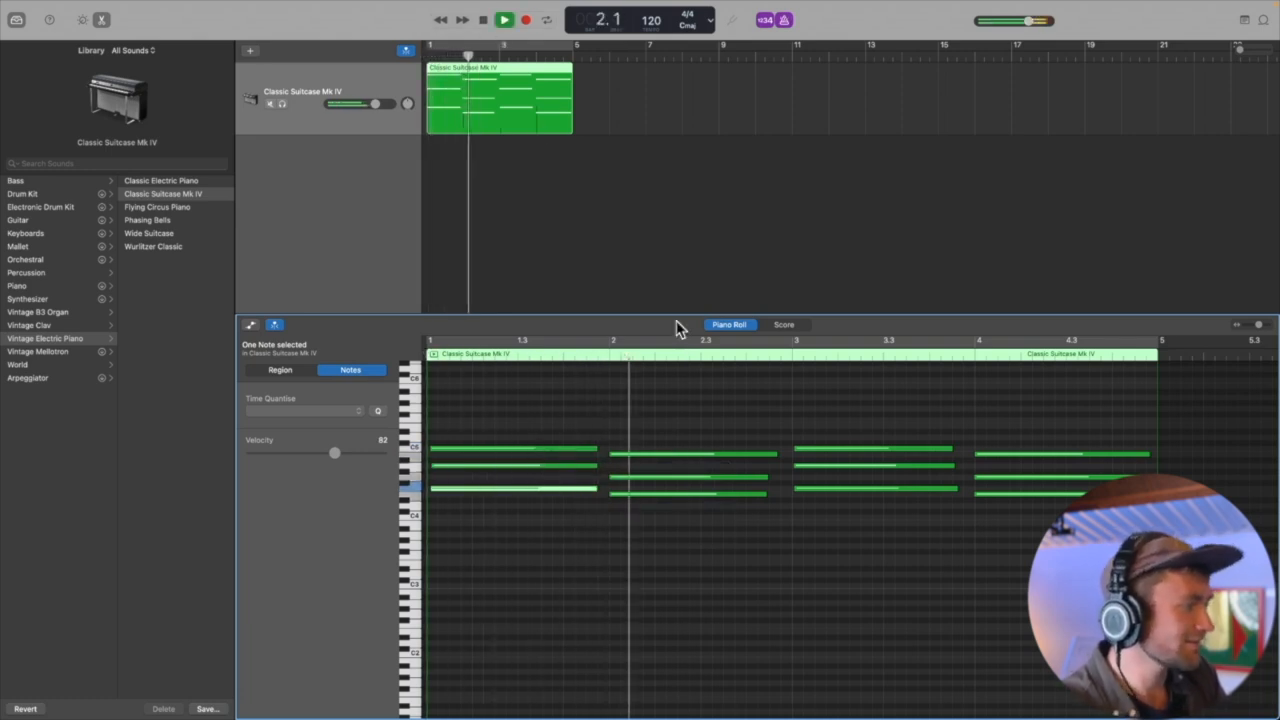
key(space)
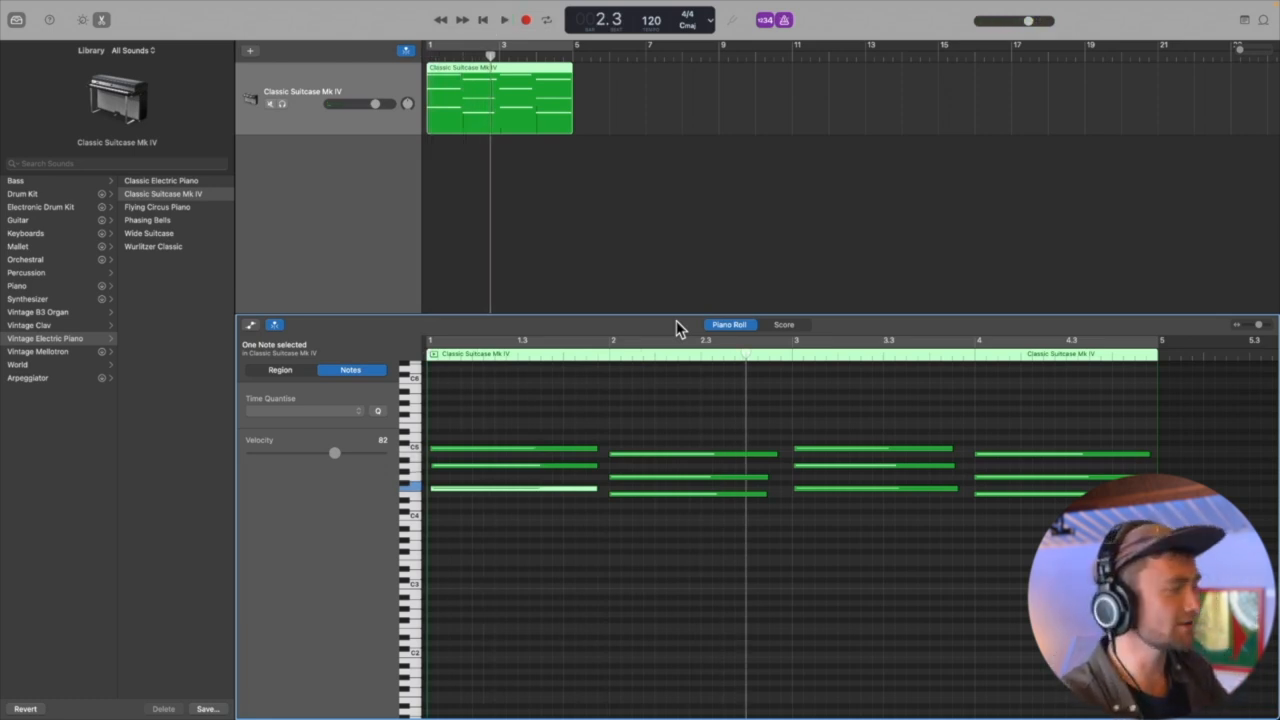
Step: Close the note editor and play the chord region from the start, stopping in bar 4
key(e)
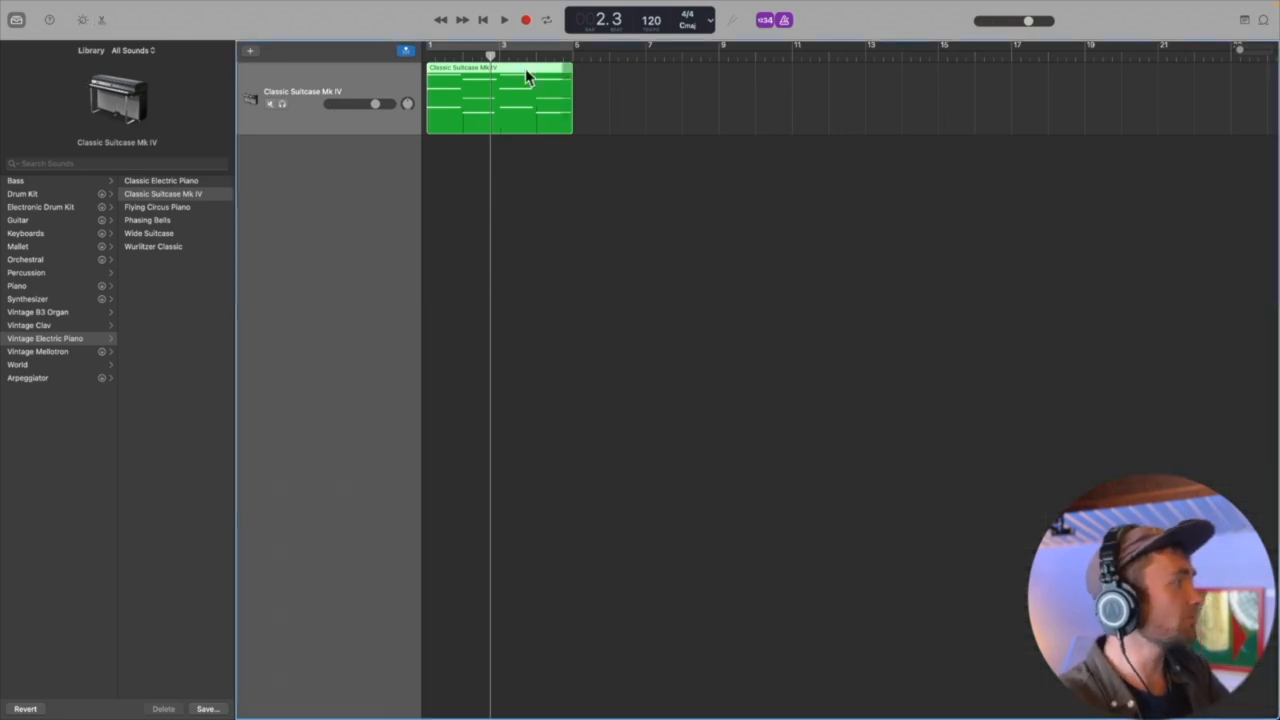
click(483, 20)
key(space)
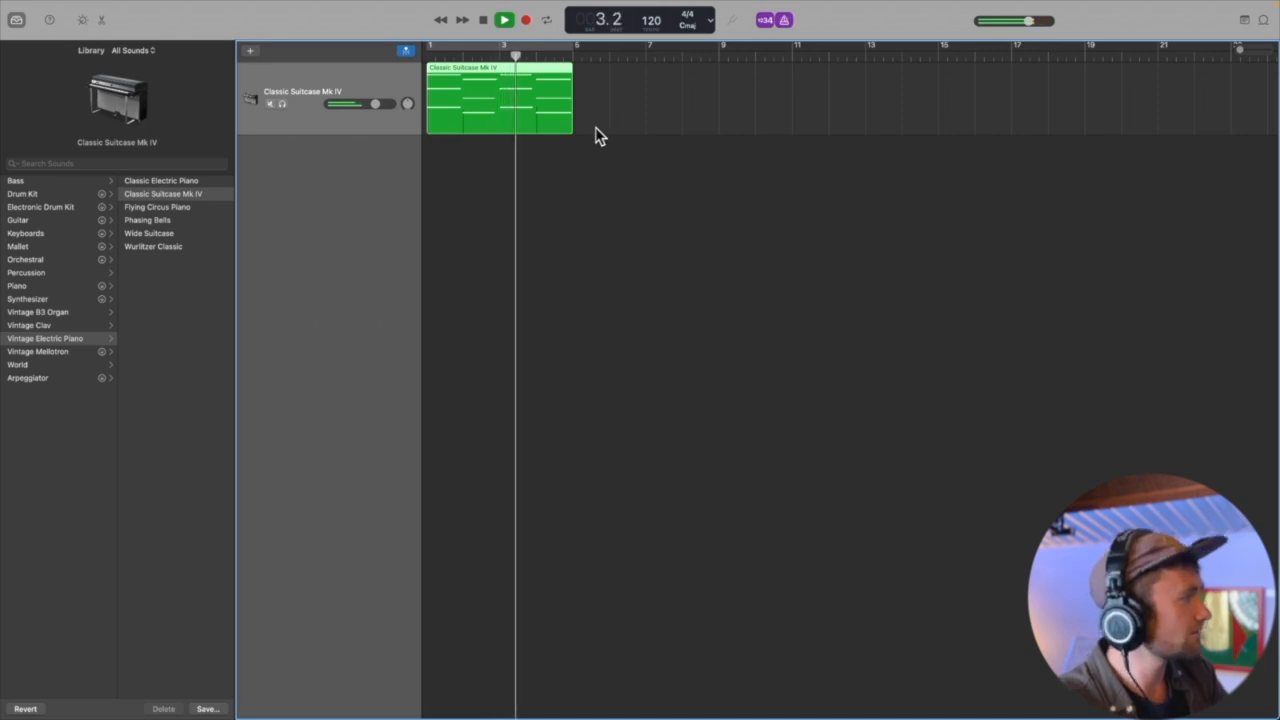
key(space)
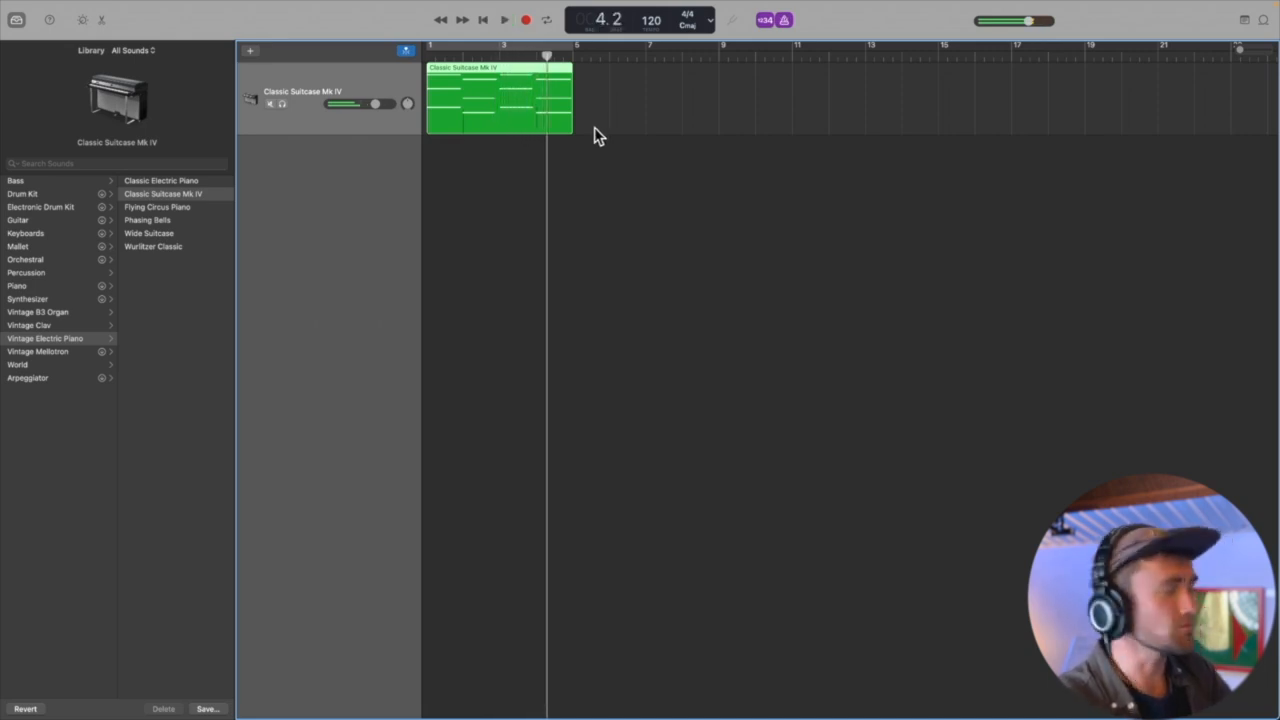
Step: Loop the chord region out to bar 17, play into the first repeat and deselect the region
click(620, 177)
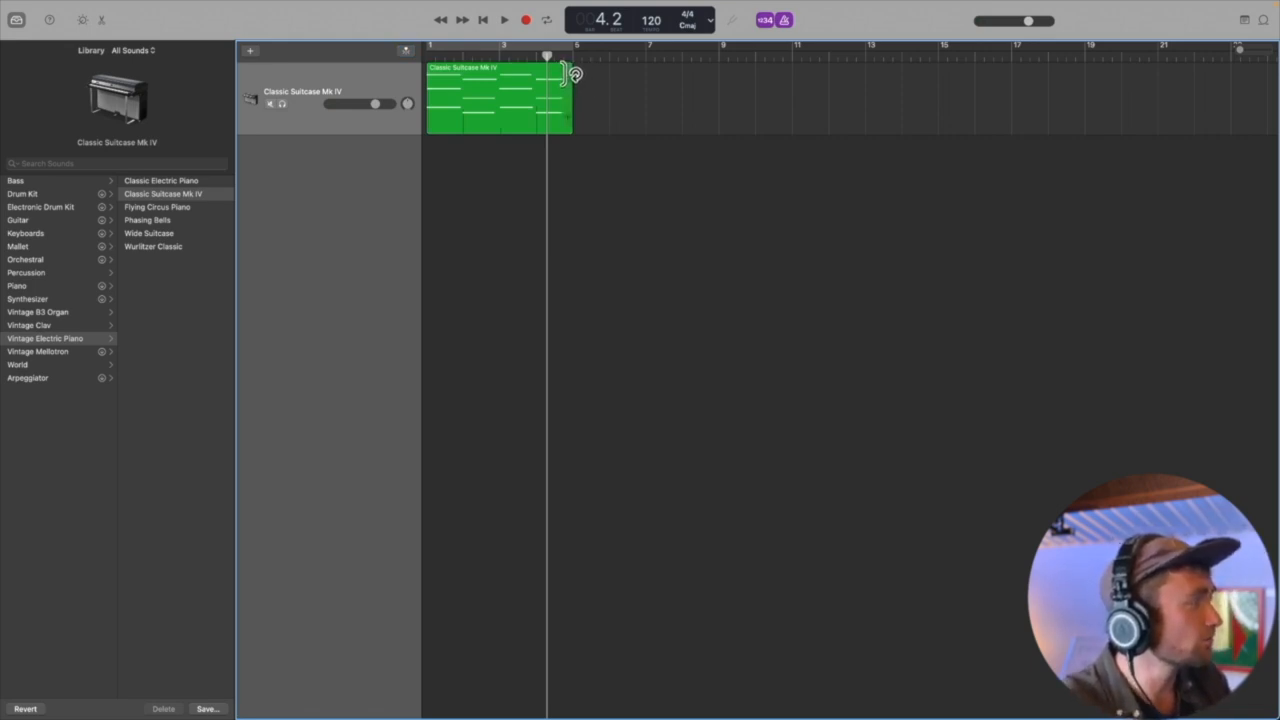
drag(575, 74, 1009, 89)
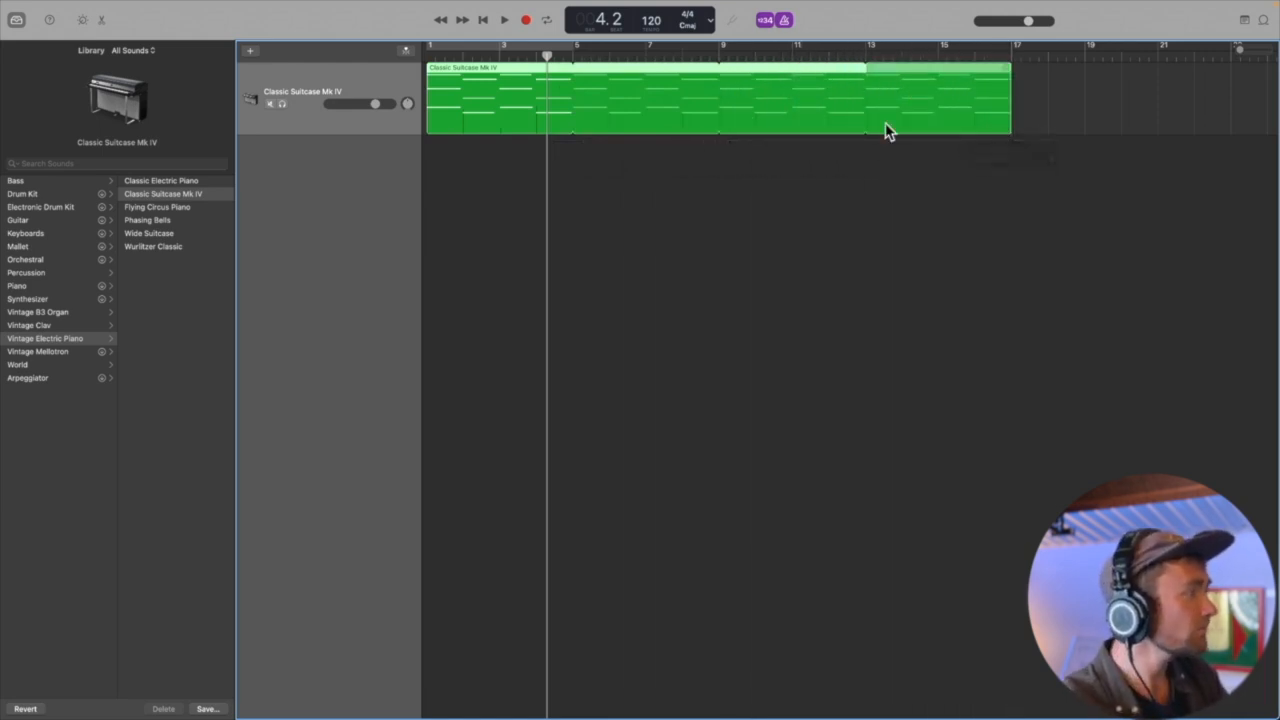
key(space)
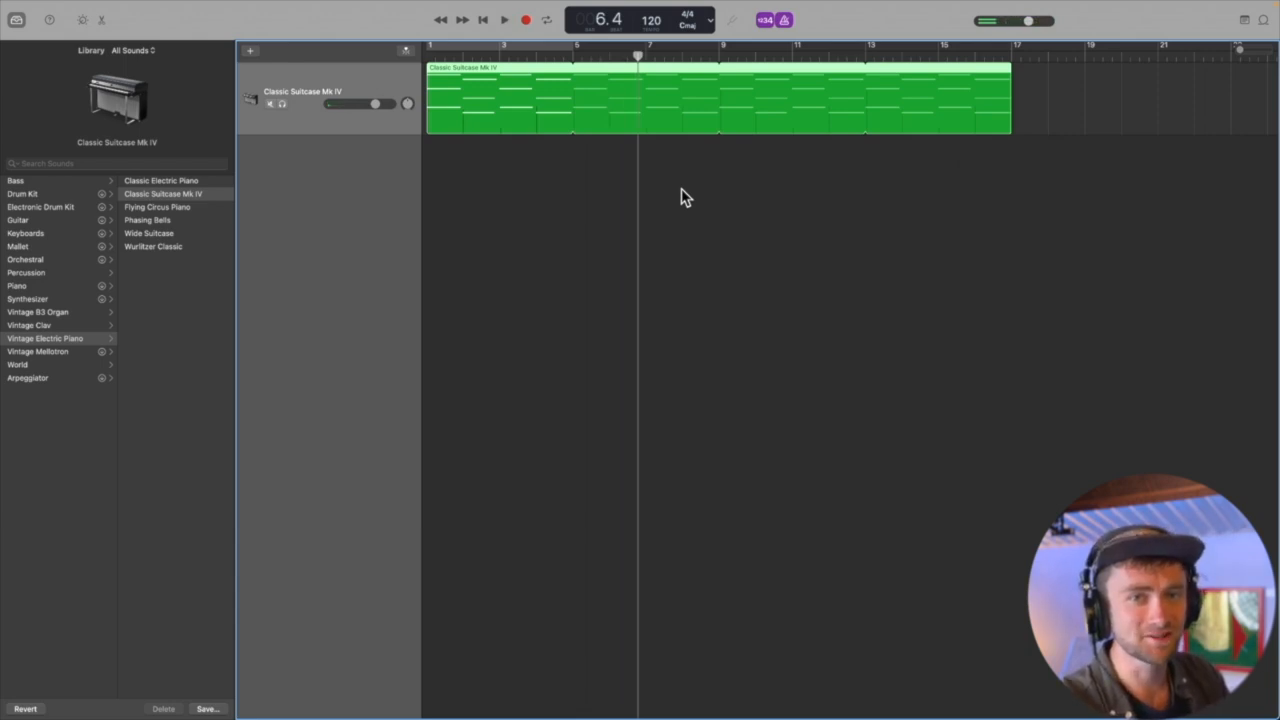
click(681, 188)
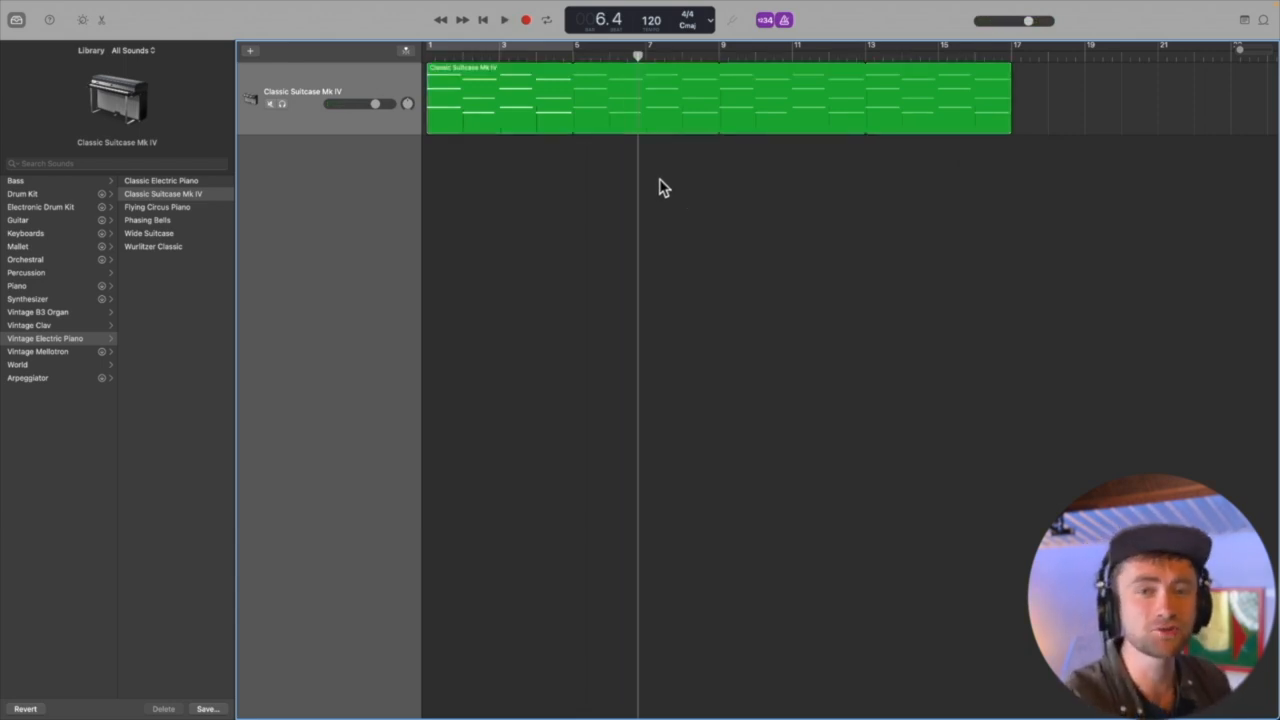
Step: Add a new software instrument track and show the Electronic Drum Kit sounds for it
click(249, 55)
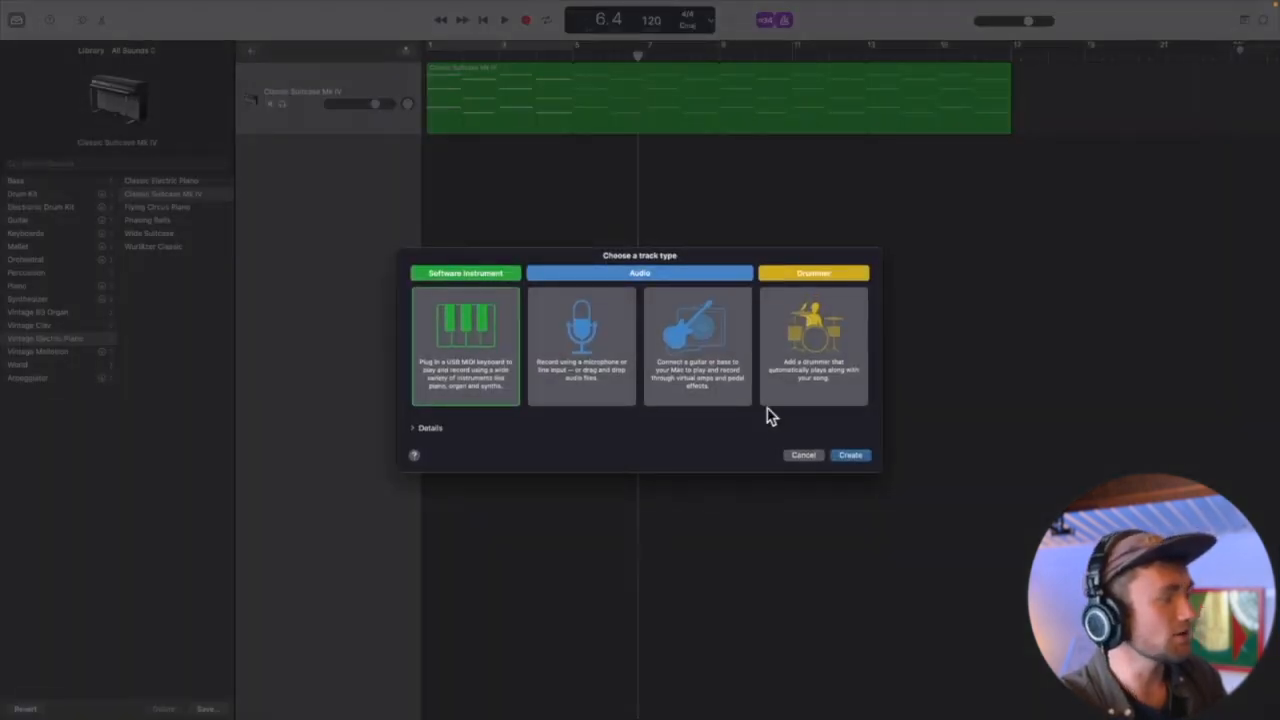
click(848, 456)
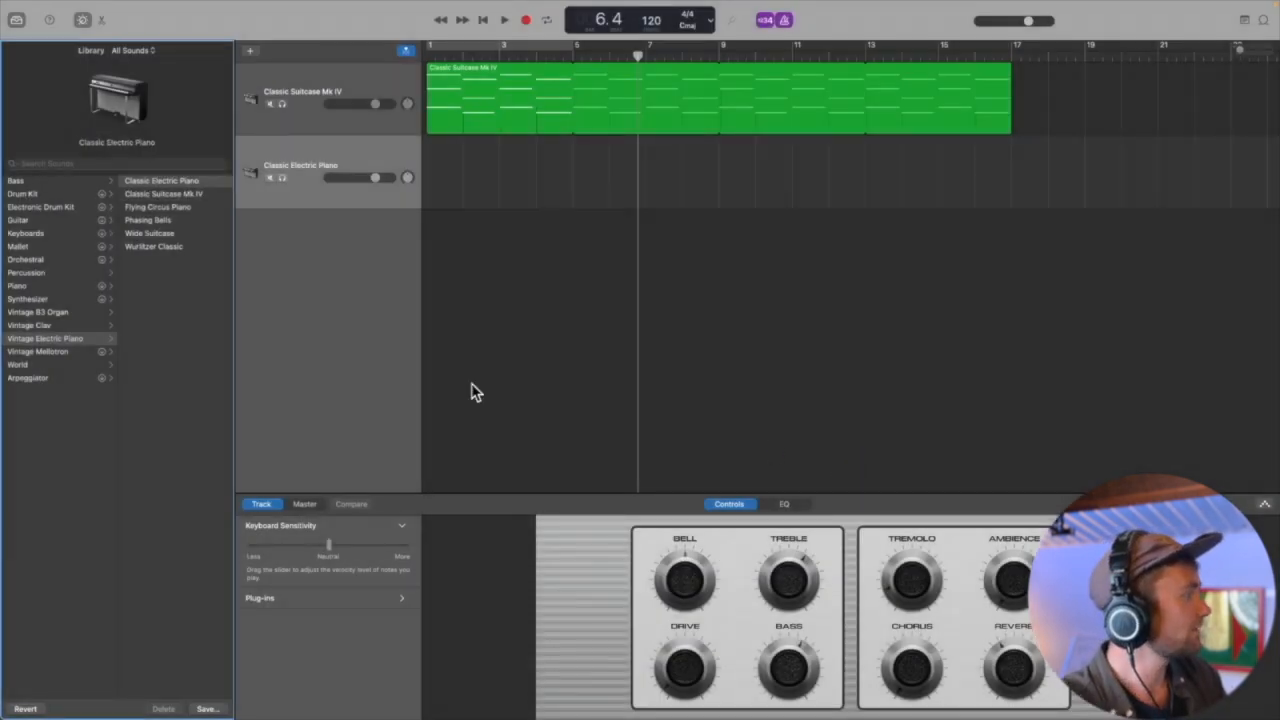
click(41, 193)
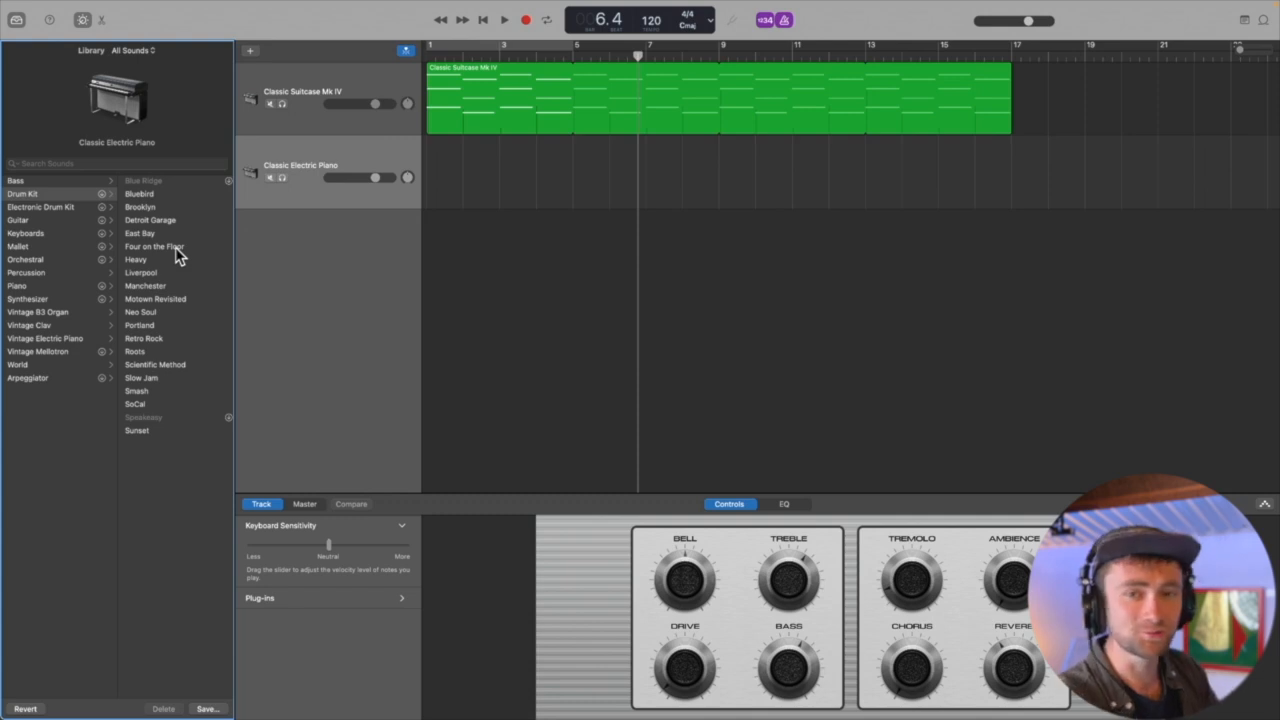
click(59, 210)
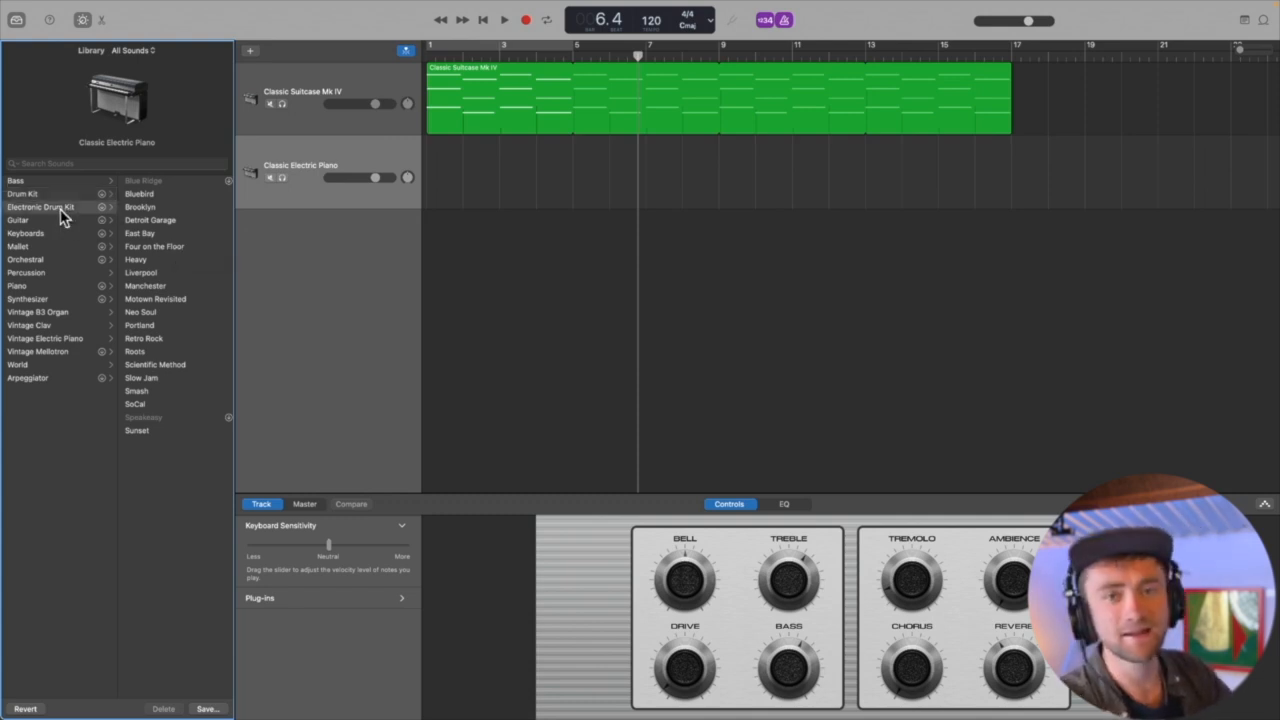
Step: Try the Compact kit and the Cream Soda kit on the new track
scroll(152, 218, down, 2)
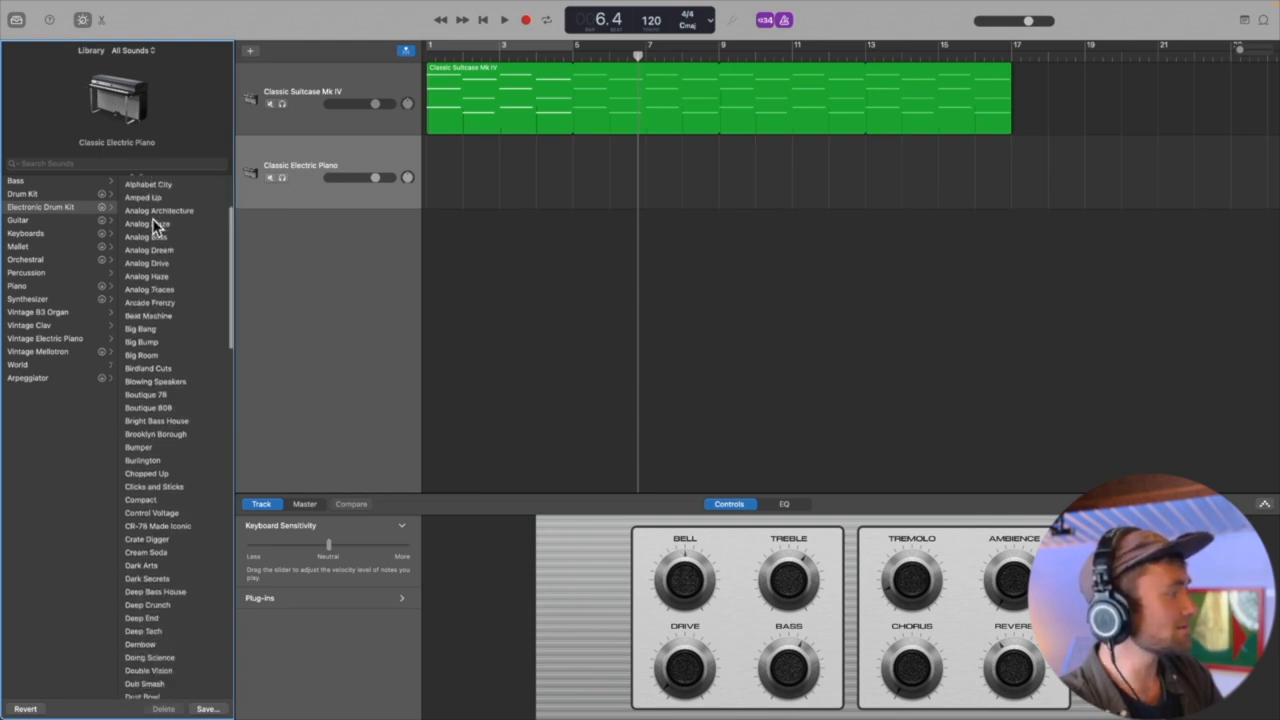
scroll(152, 218, down, 5)
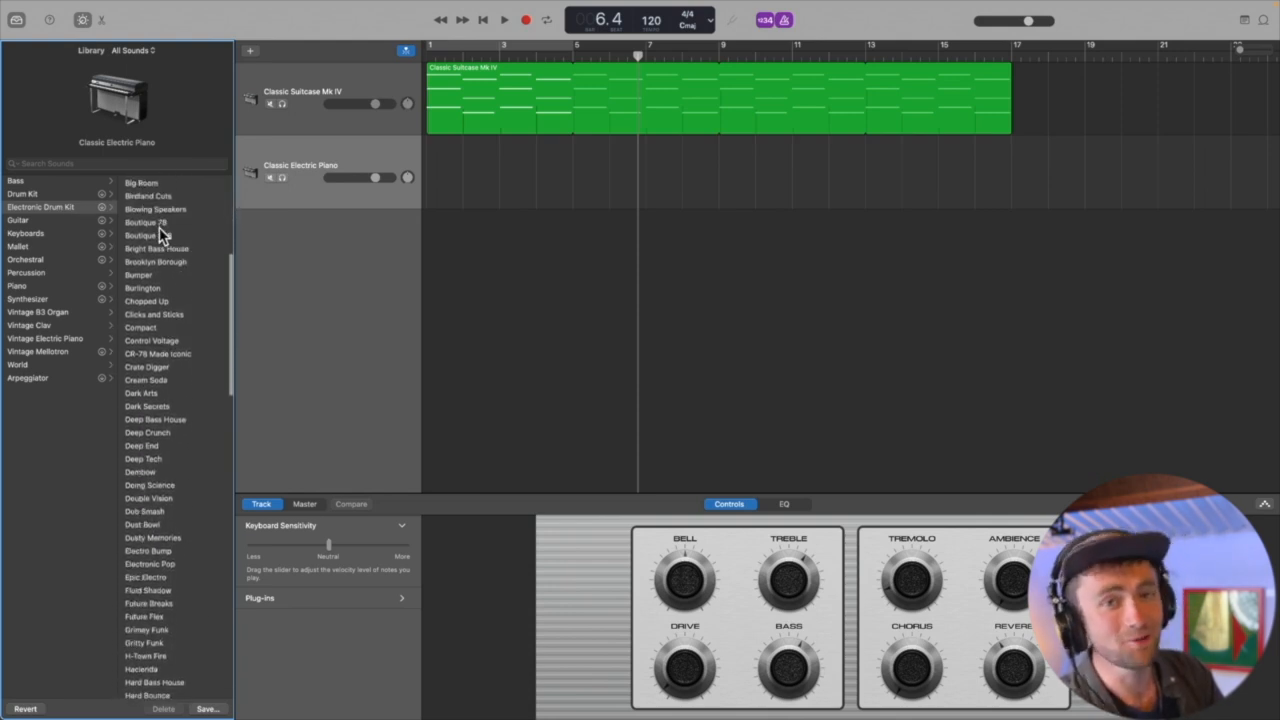
scroll(158, 230, down, 4)
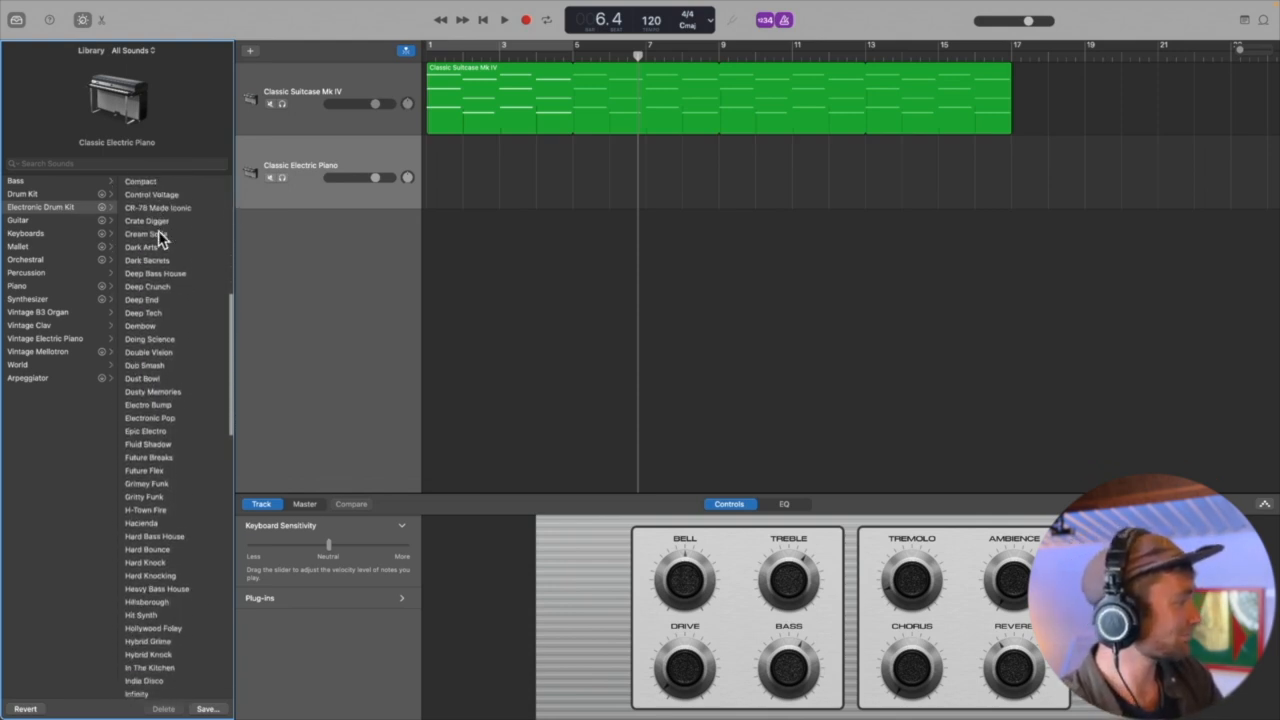
scroll(158, 230, up, 5)
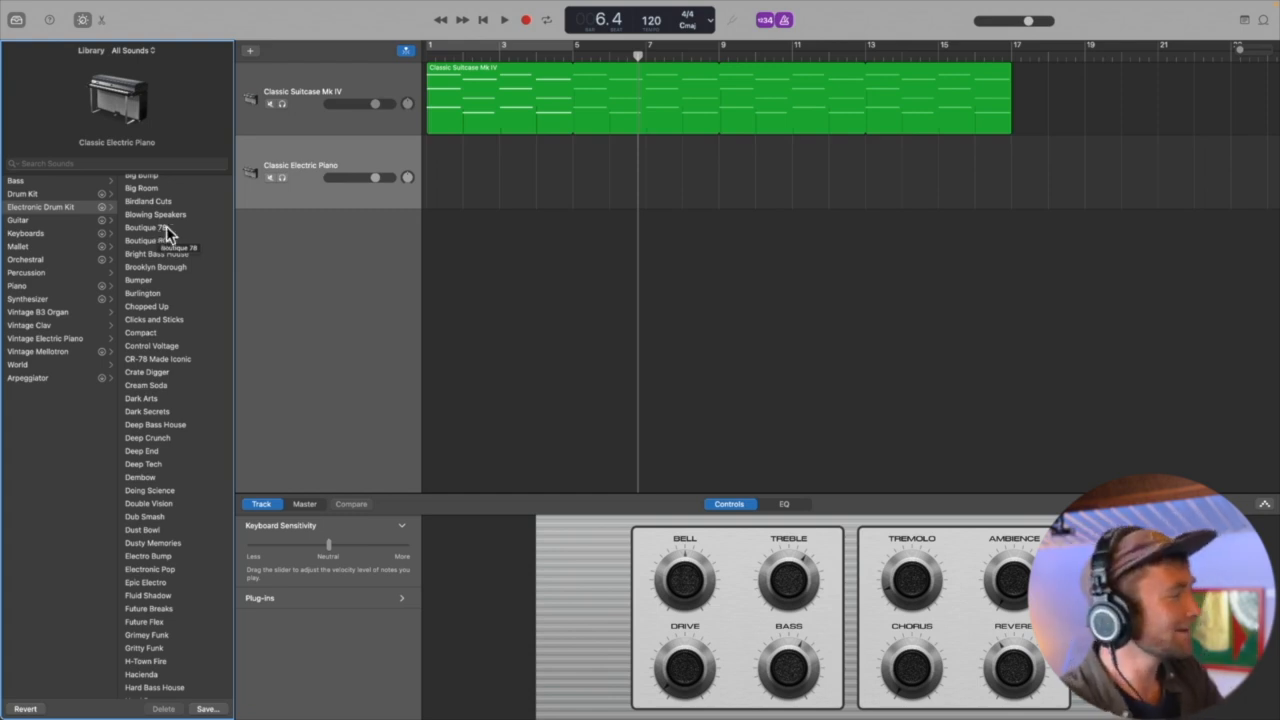
click(156, 332)
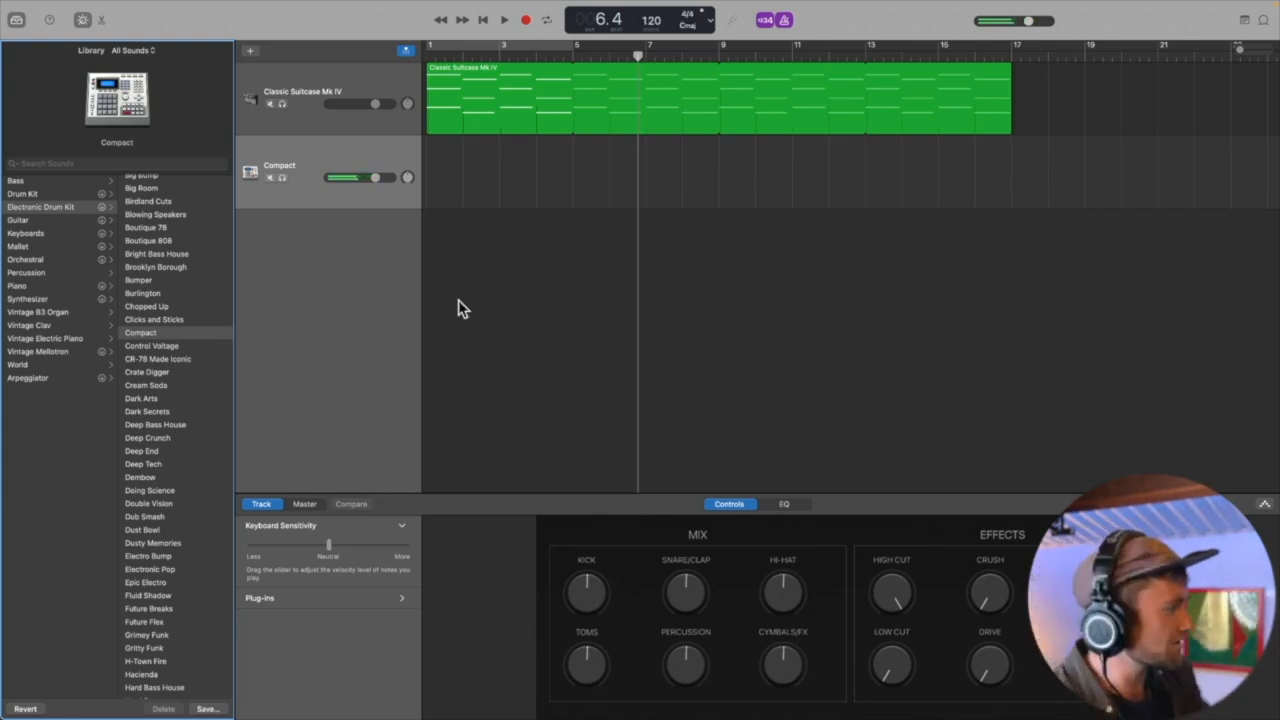
click(150, 385)
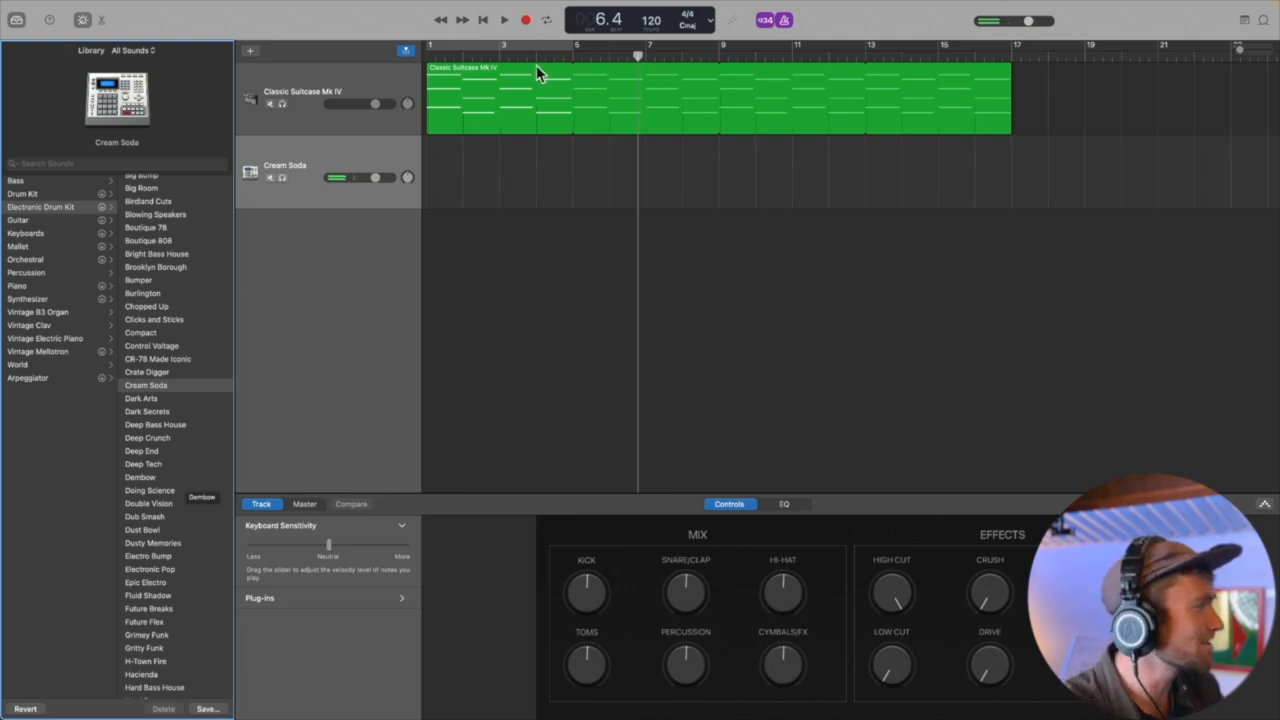
Step: Turn on cycling over the first four bars and play from the beginning to try the drum sounds over the chords
click(422, 51)
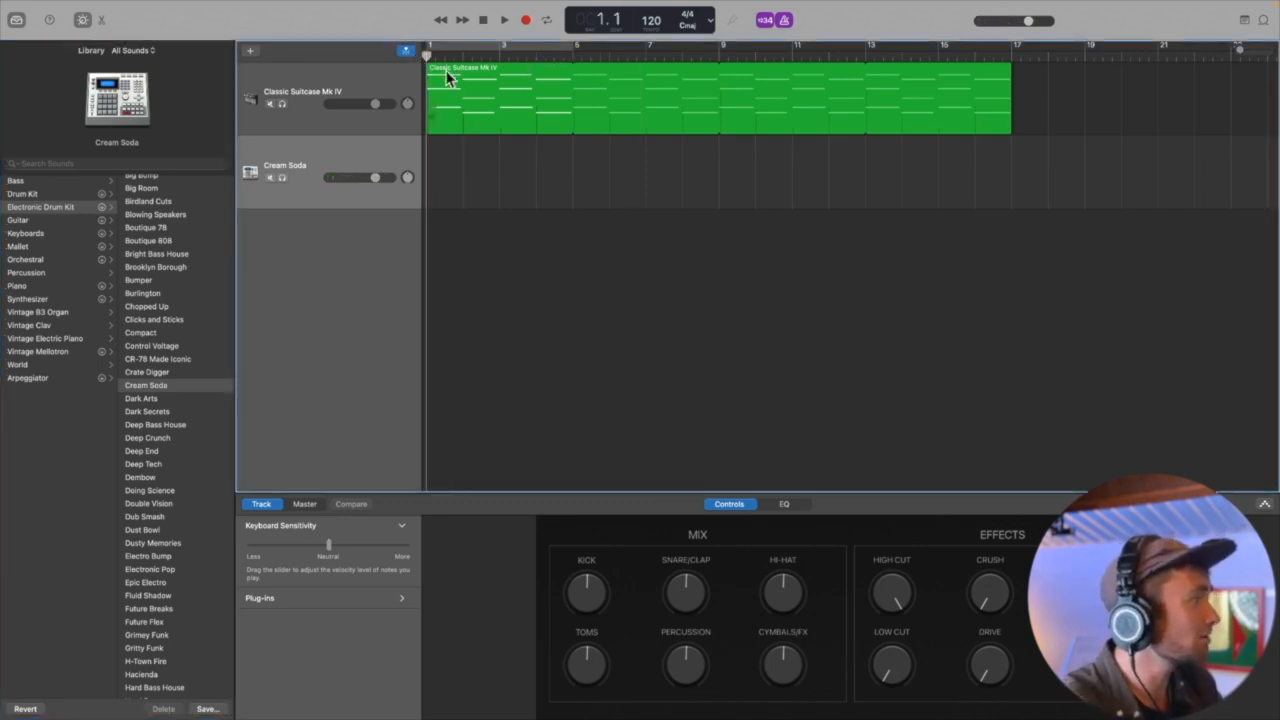
click(548, 21)
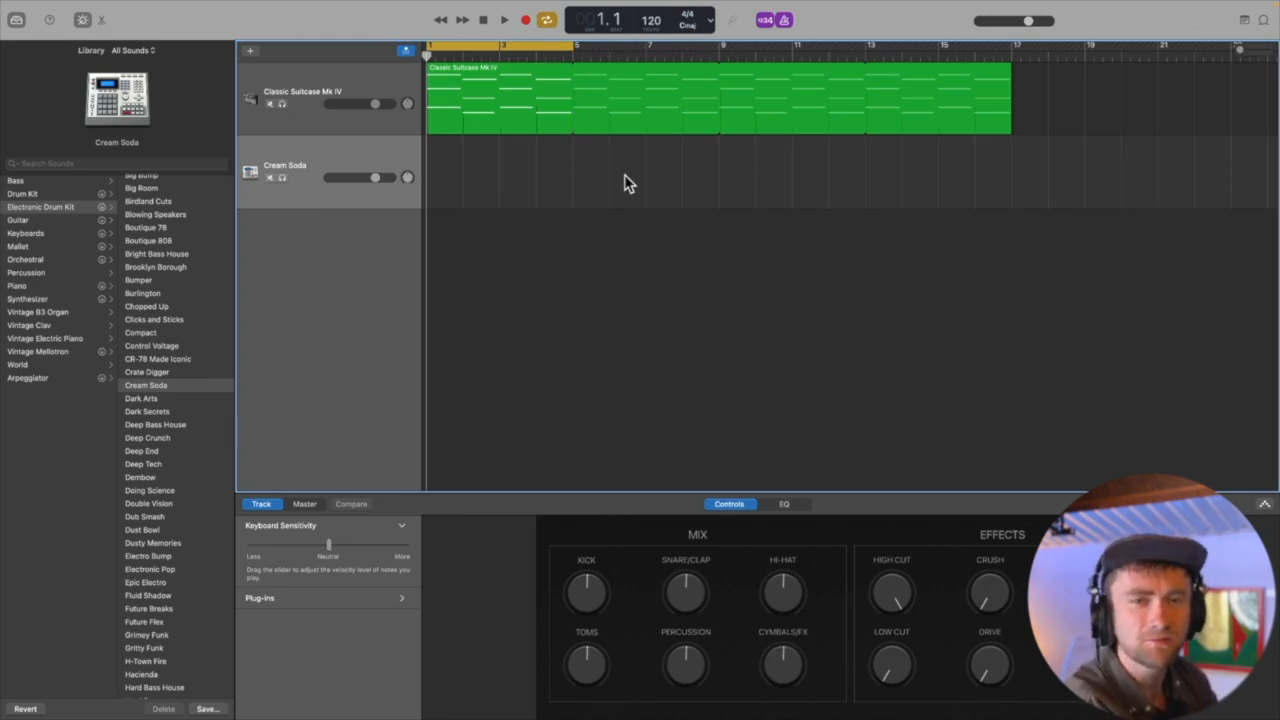
key(space)
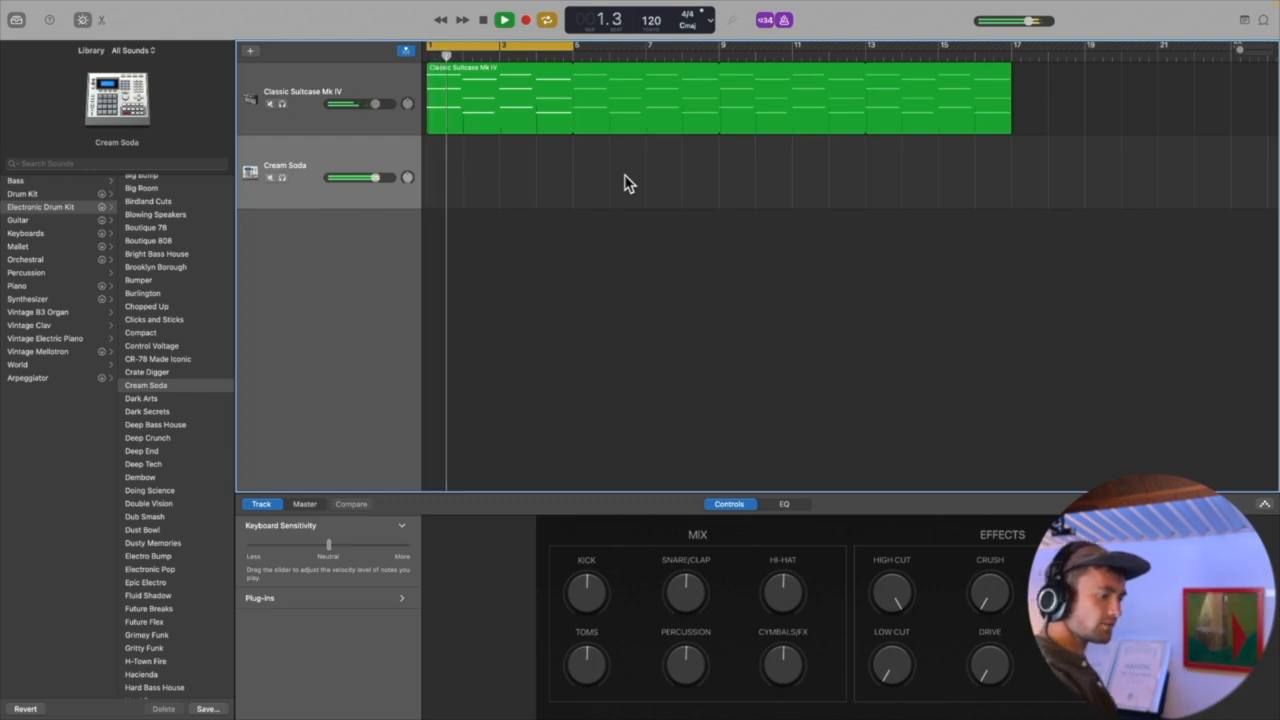
key(space)
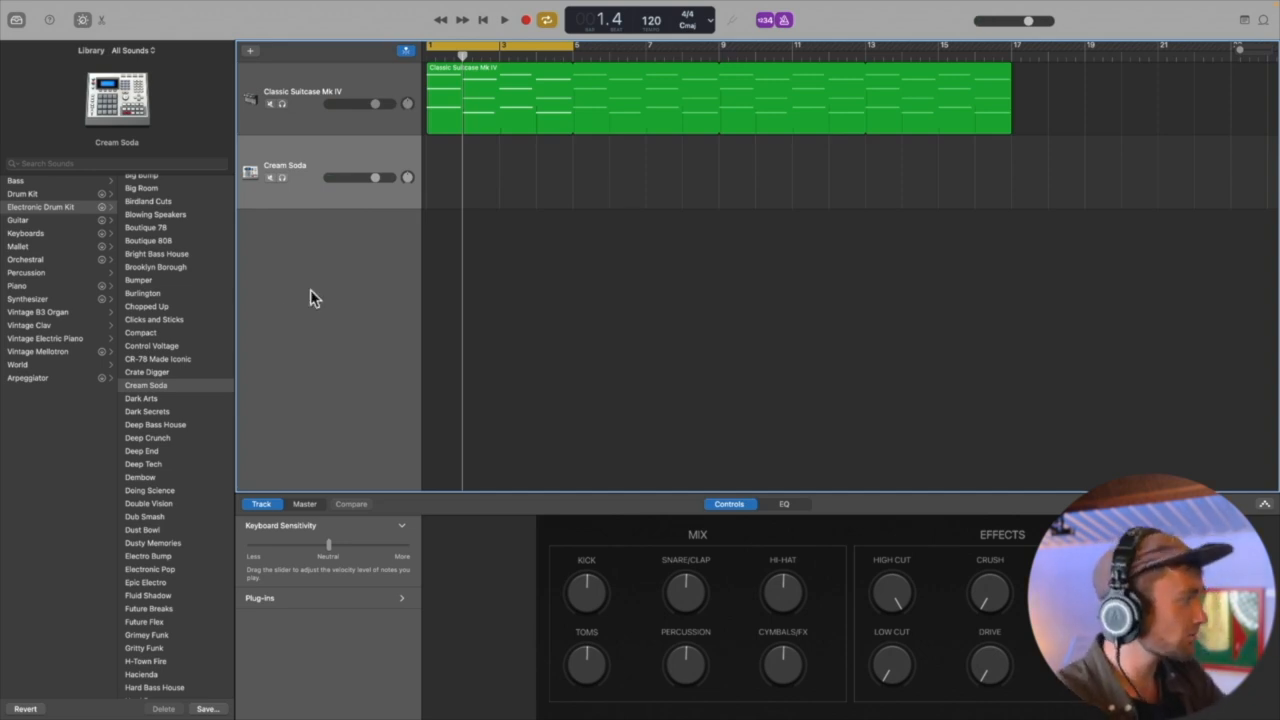
Step: Change the drum track's sound to the Lo-Fi Feels electronic kit
scroll(185, 361, down, 2)
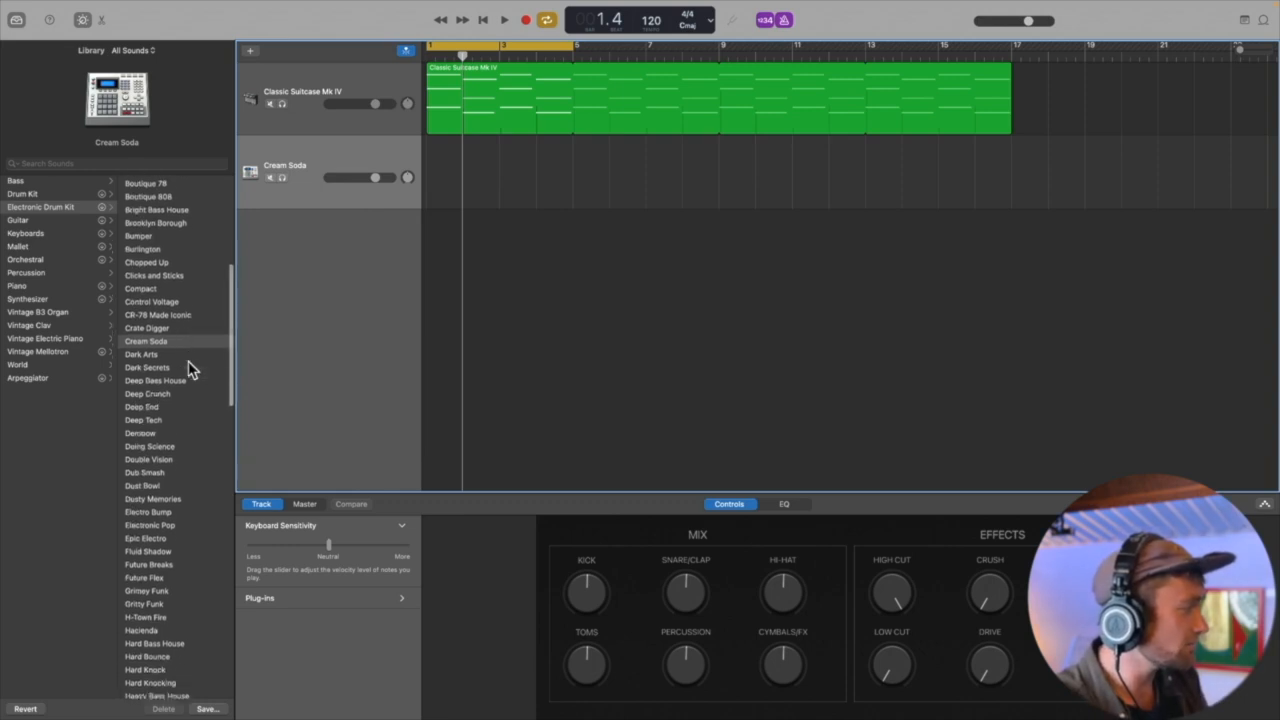
scroll(190, 369, down, 3)
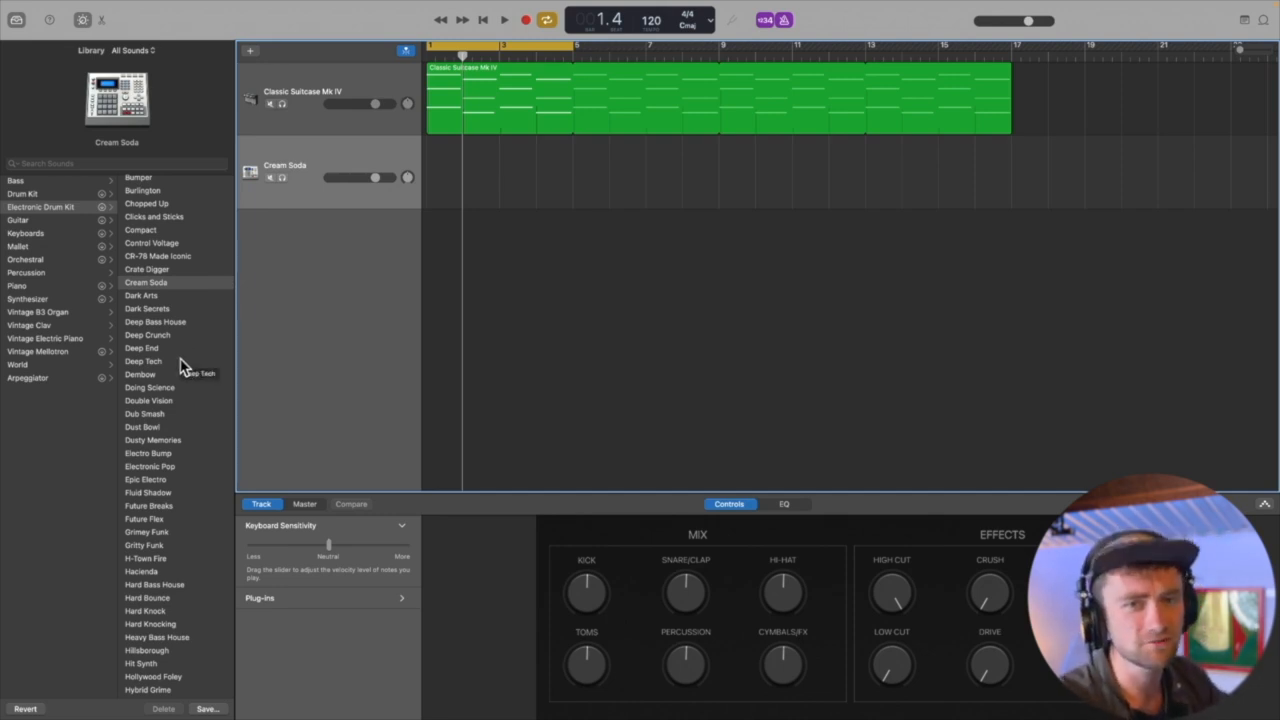
scroll(184, 354, down, 10)
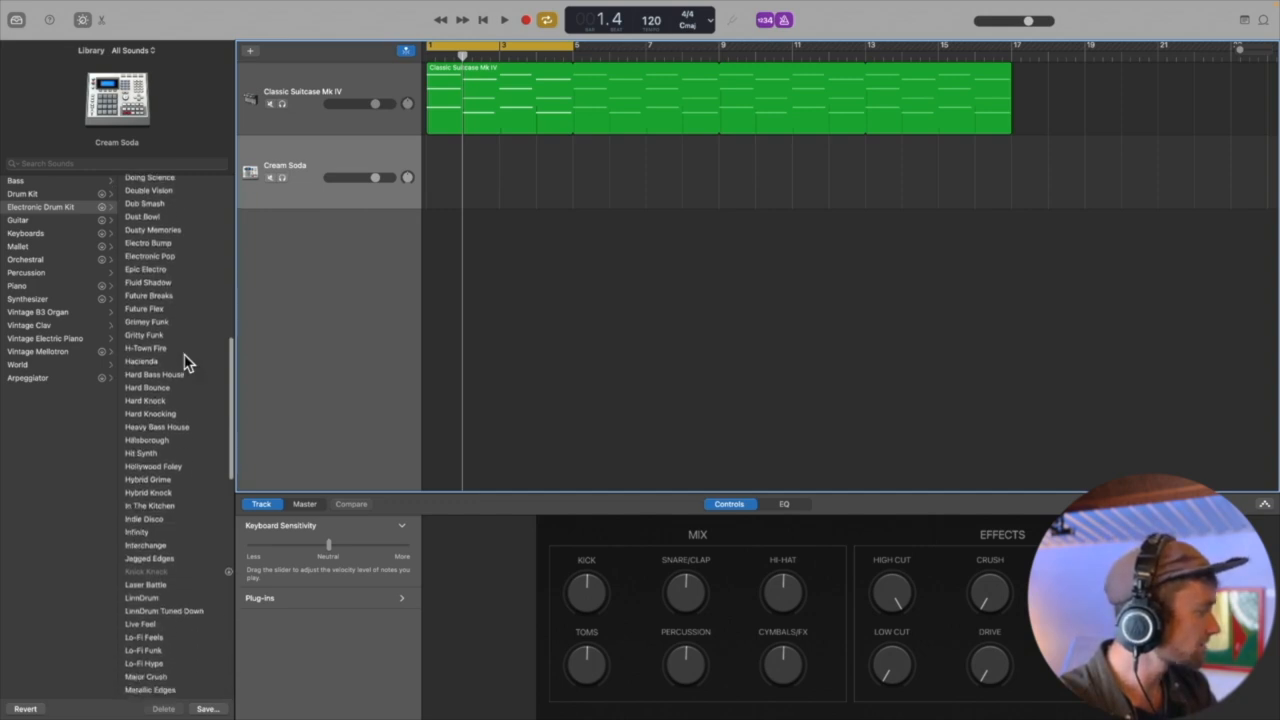
scroll(184, 354, down, 2)
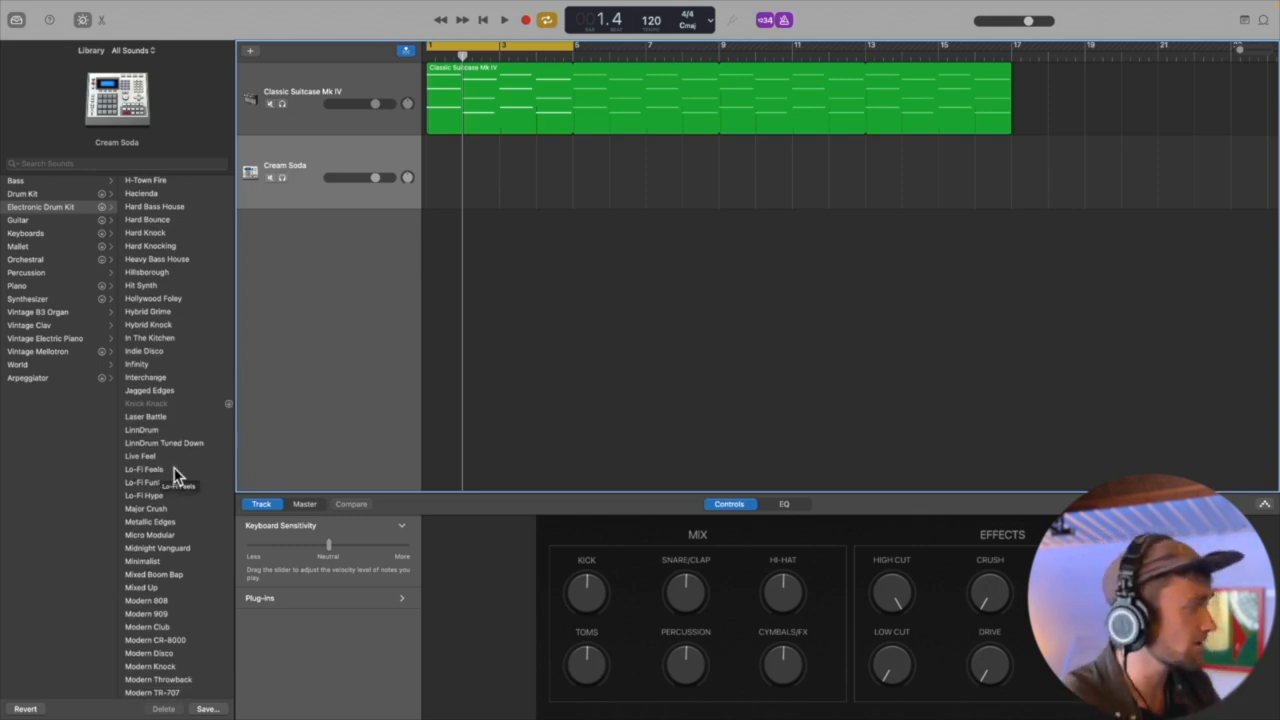
click(160, 469)
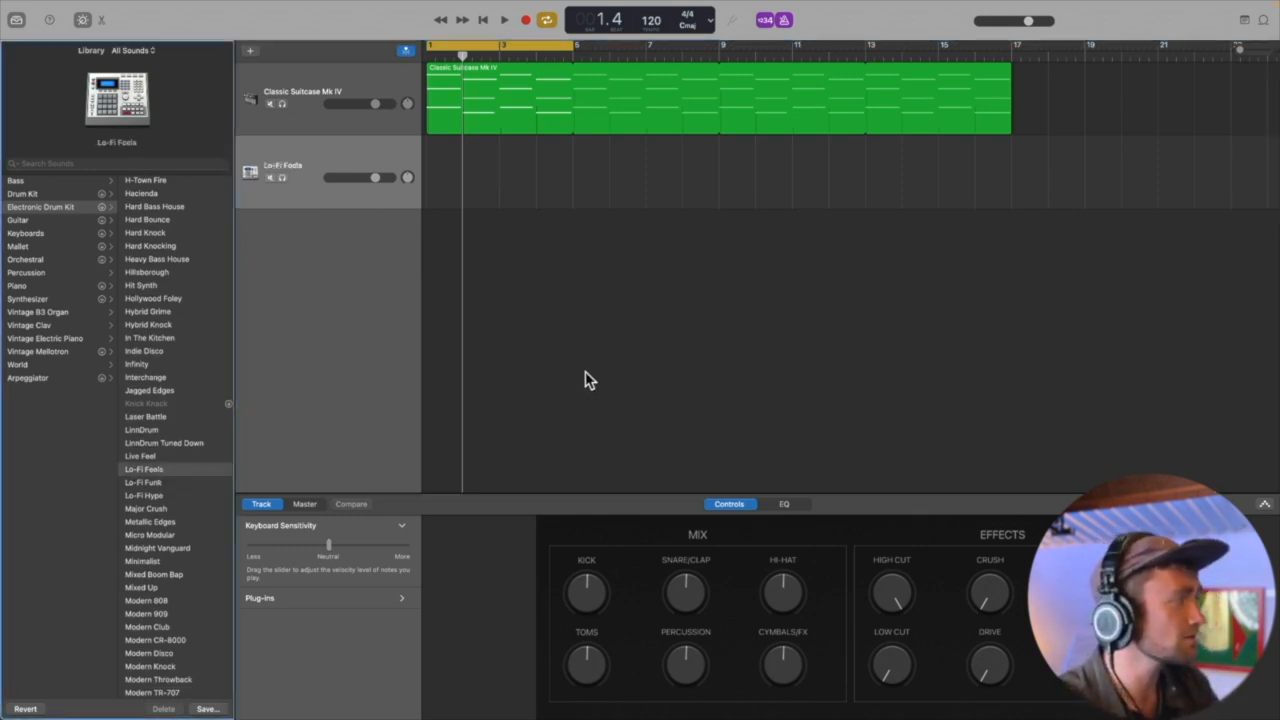
Step: Play the cycled chords from the beginning to practise a drum part with the Lo-Fi Feels kit
key(space)
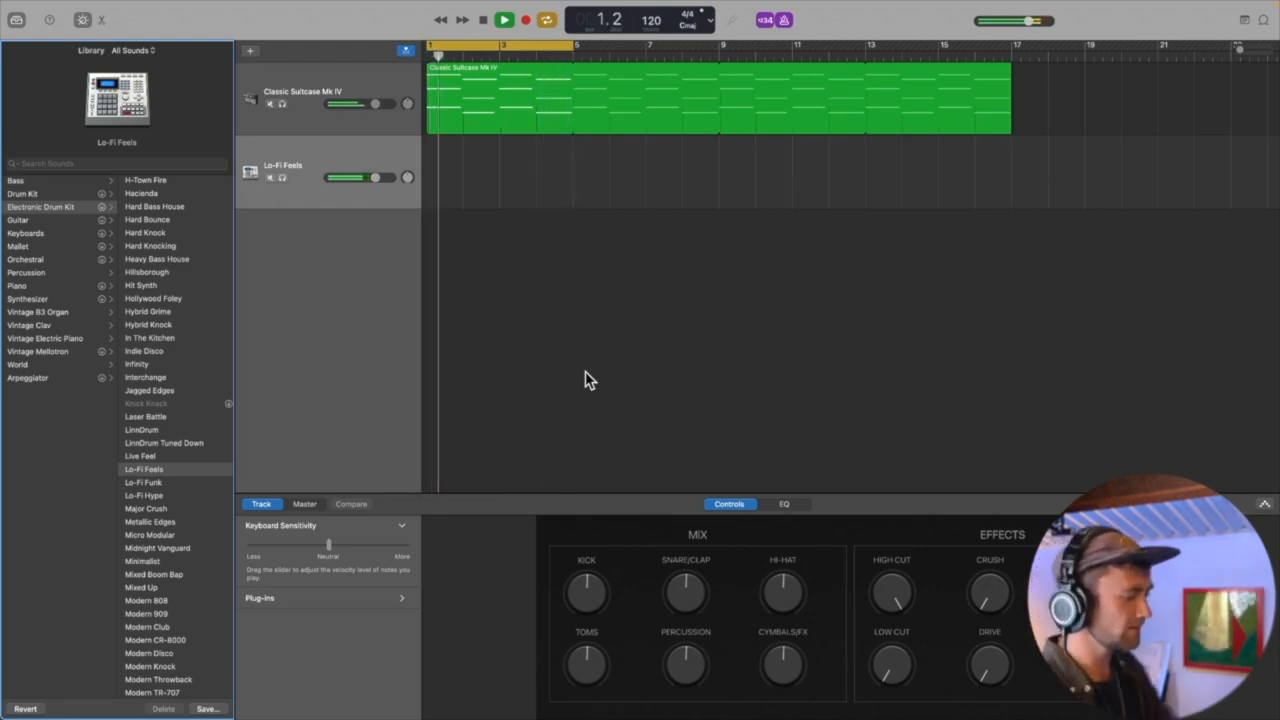
key(space)
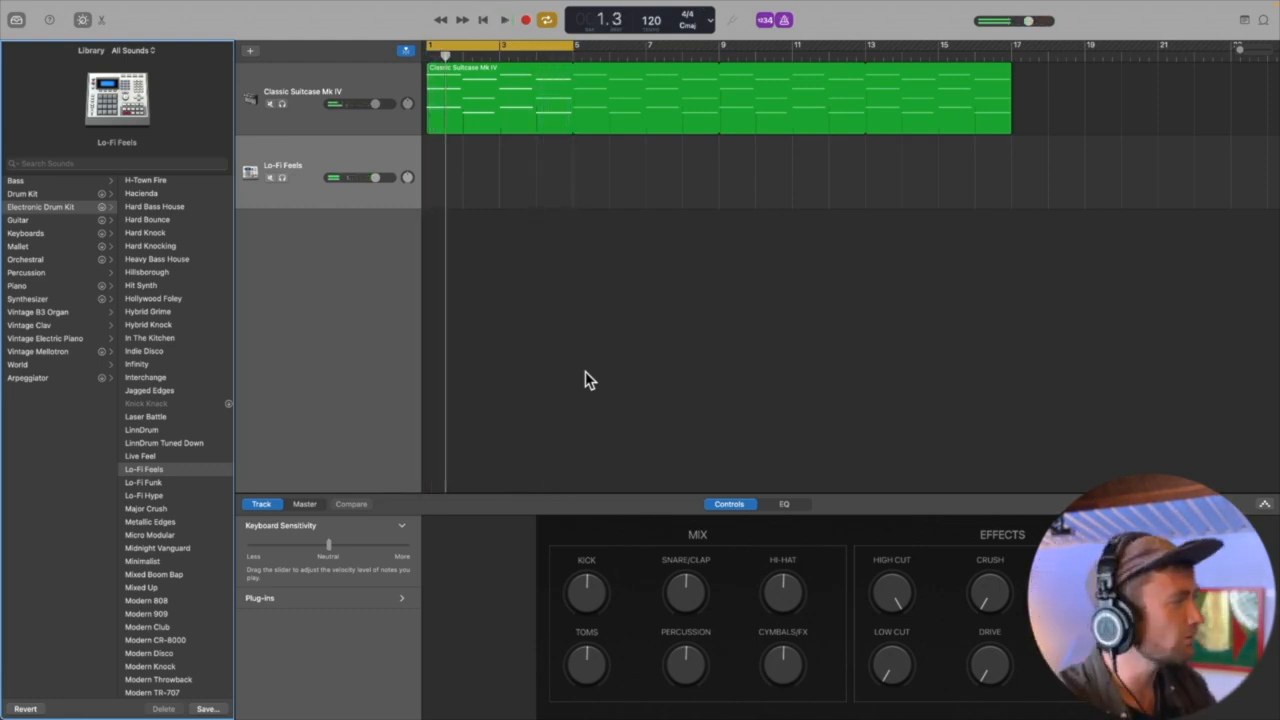
click(516, 52)
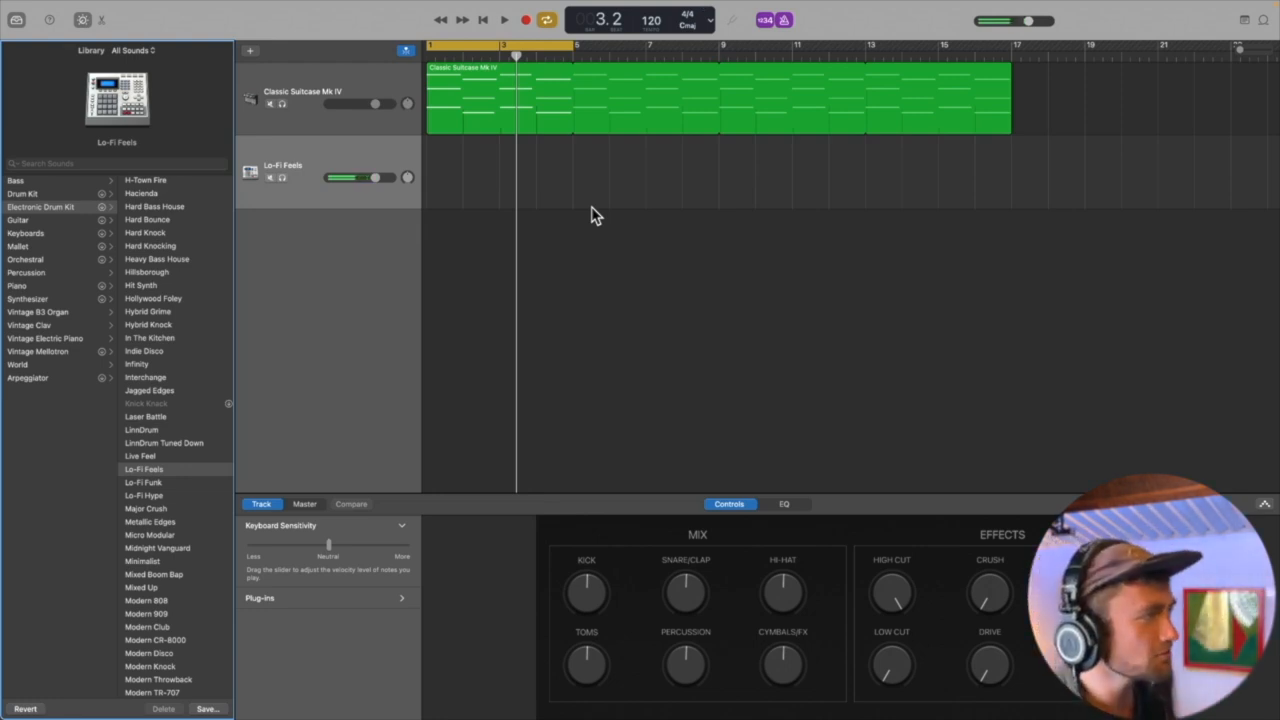
click(483, 20)
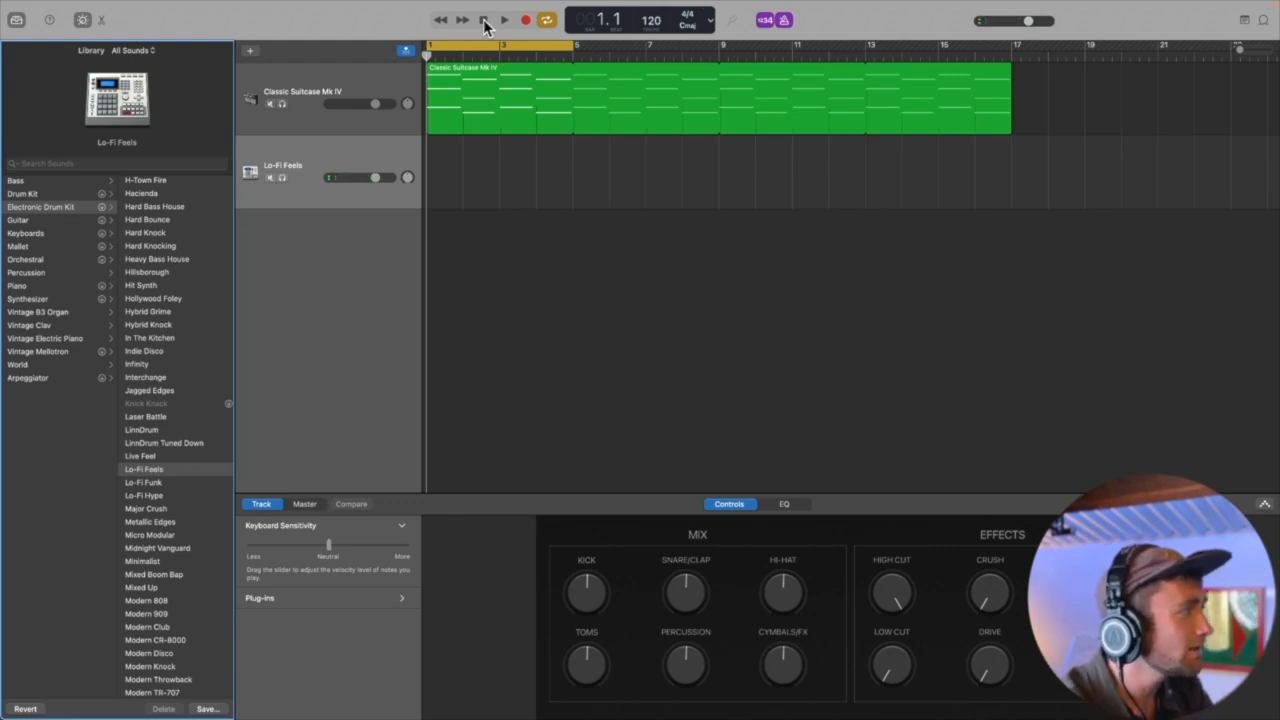
click(504, 21)
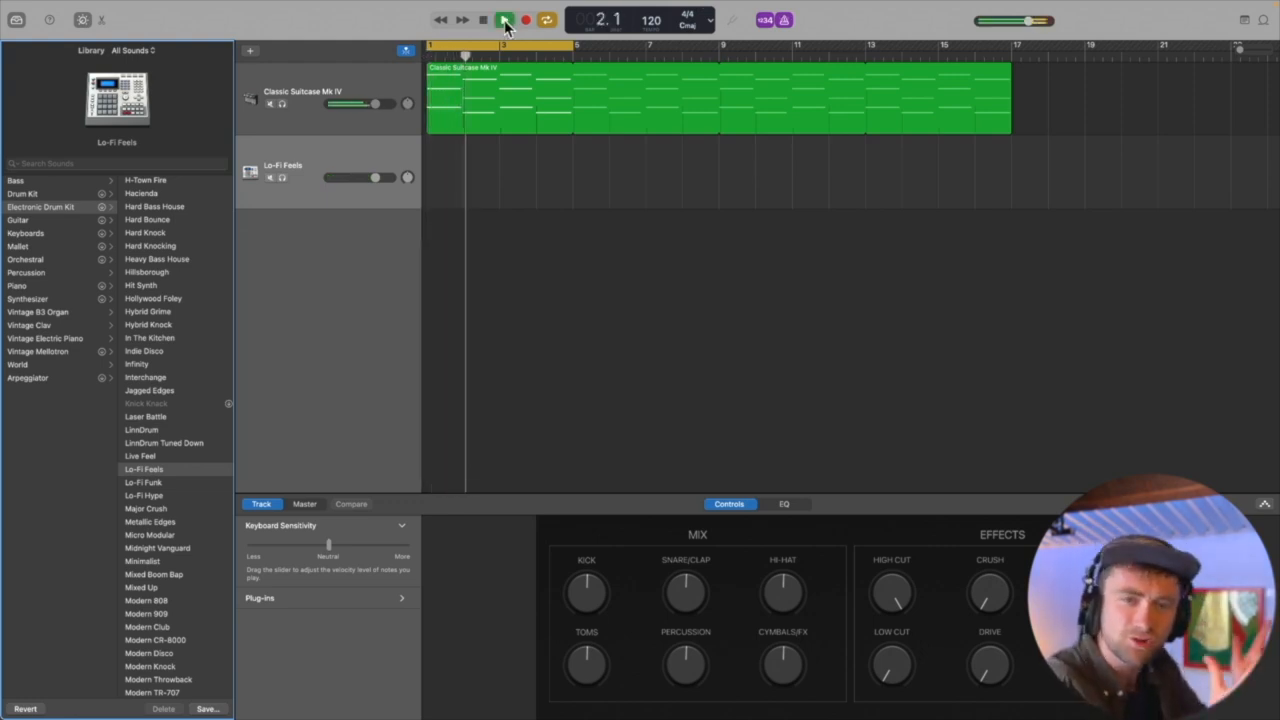
click(505, 21)
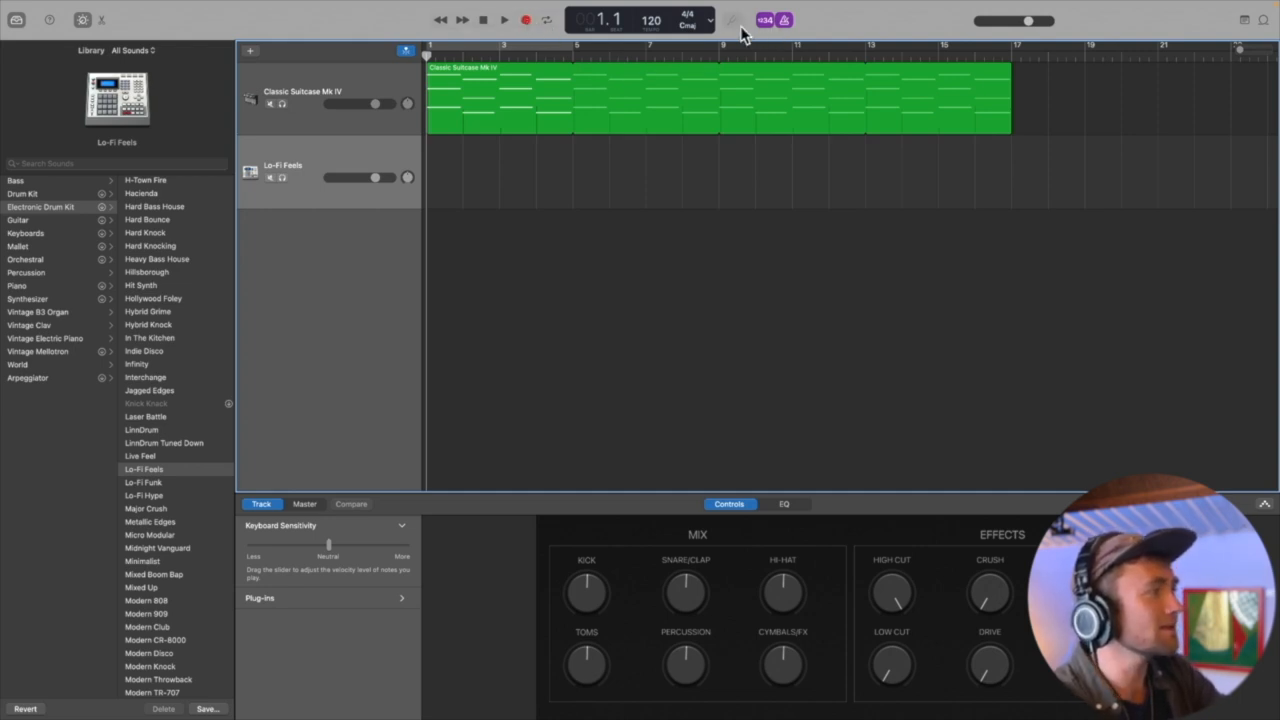
Step: Record a four-bar drum pattern on the Lo-Fi Feels track from bar 1 with cycling off, and play it back
click(527, 22)
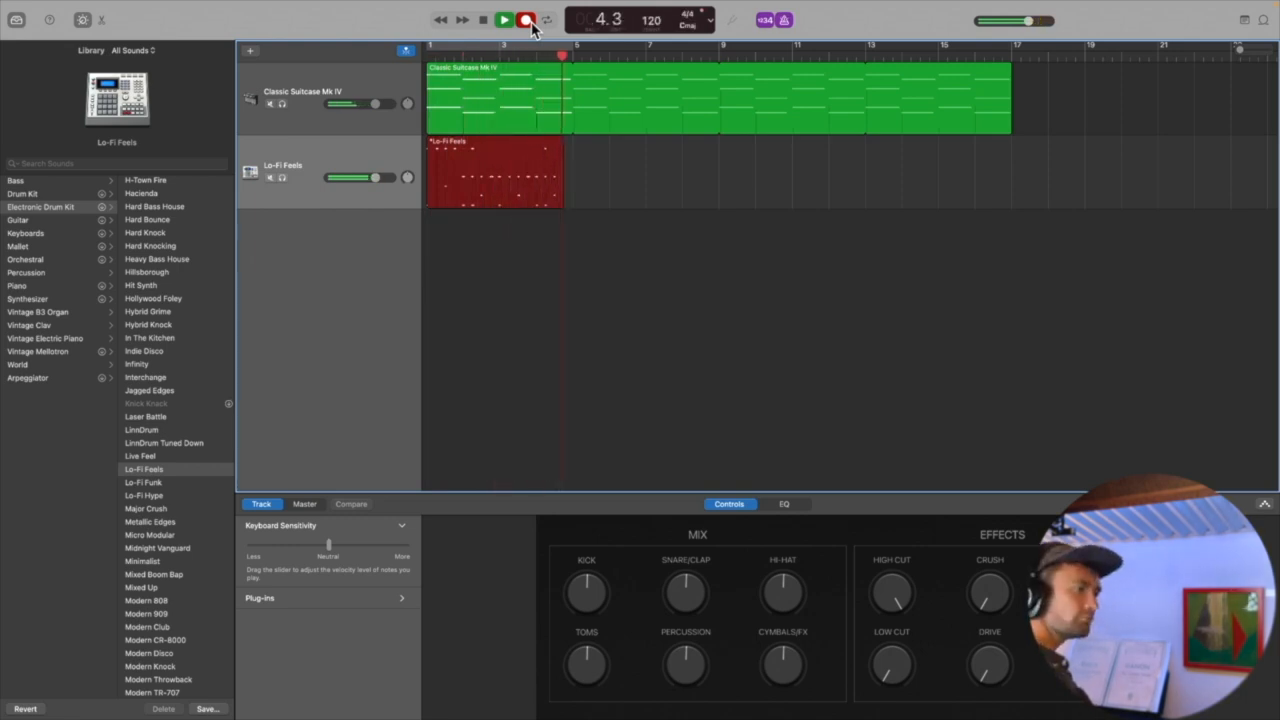
click(528, 21)
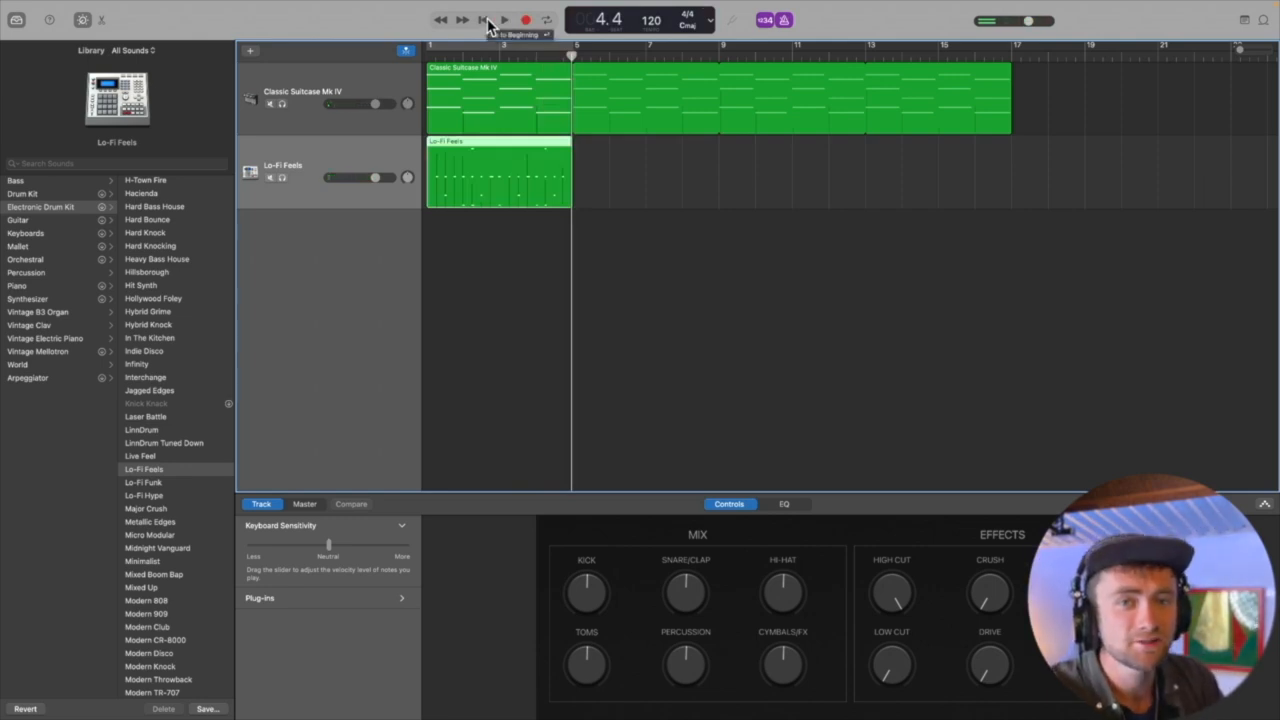
key(space)
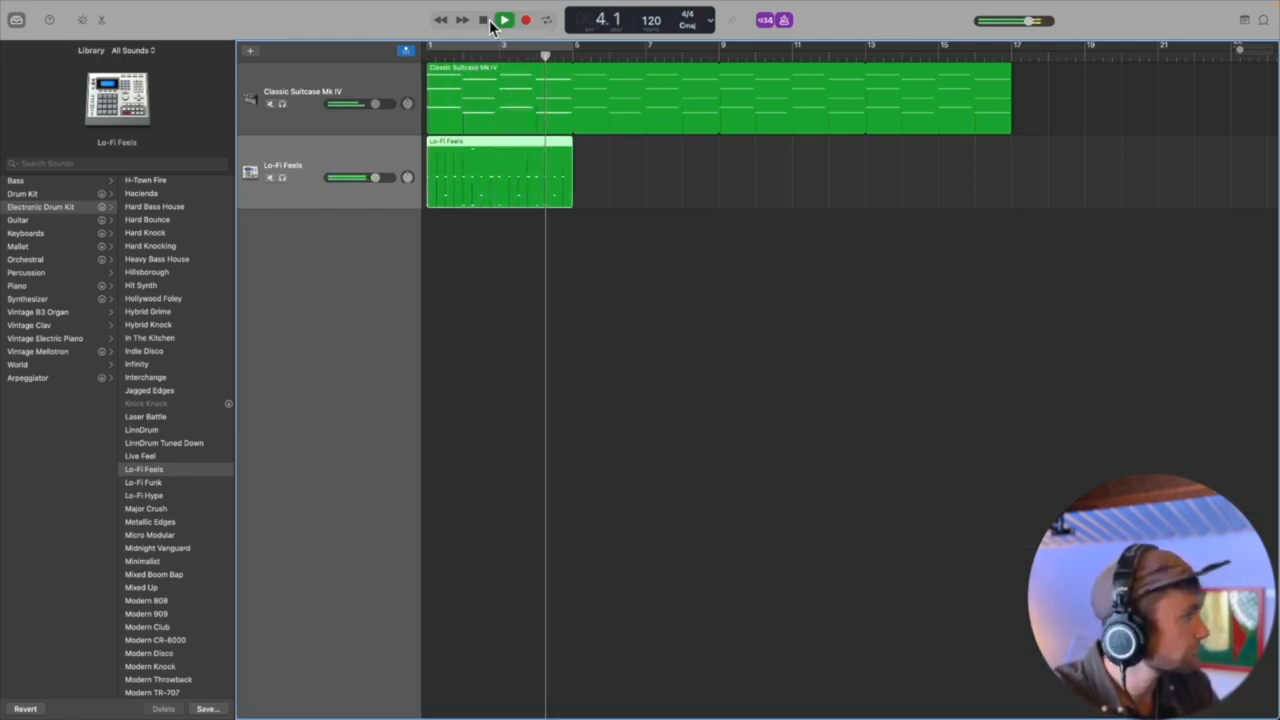
click(489, 19)
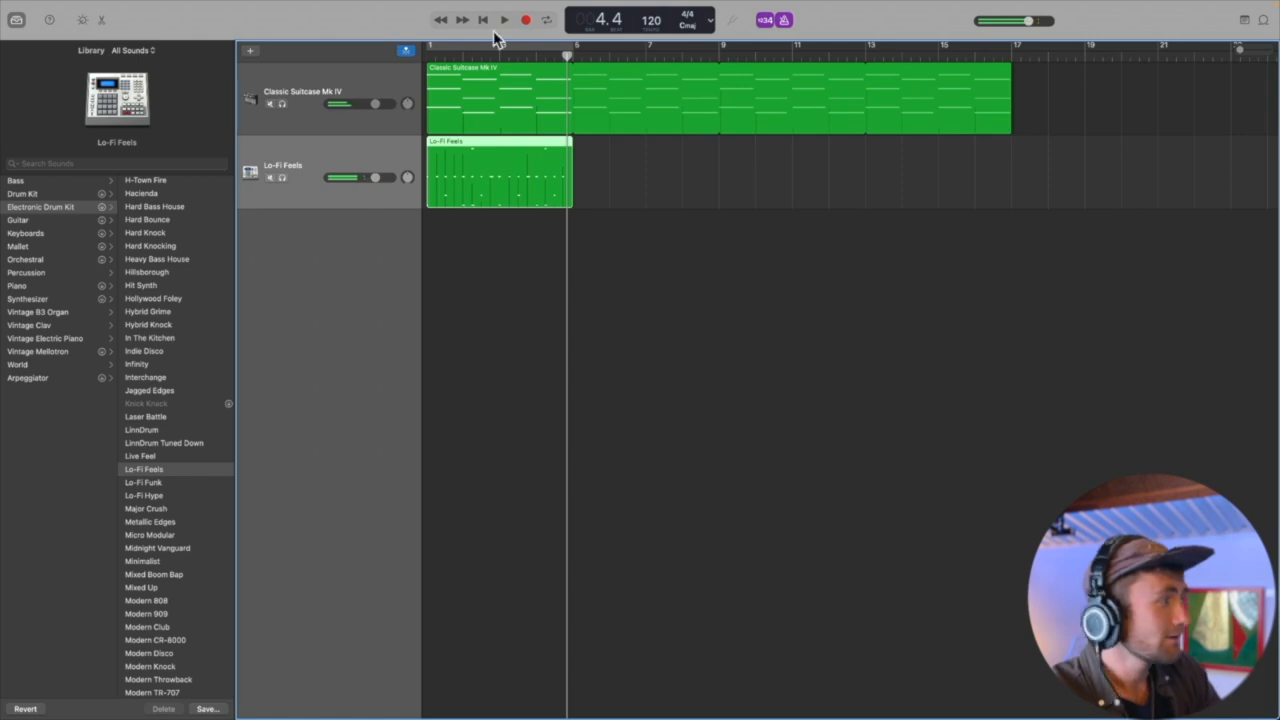
Step: Turn off the metronome and play the recorded drum region from its start while viewing its notes in the Piano Roll
double_click(507, 138)
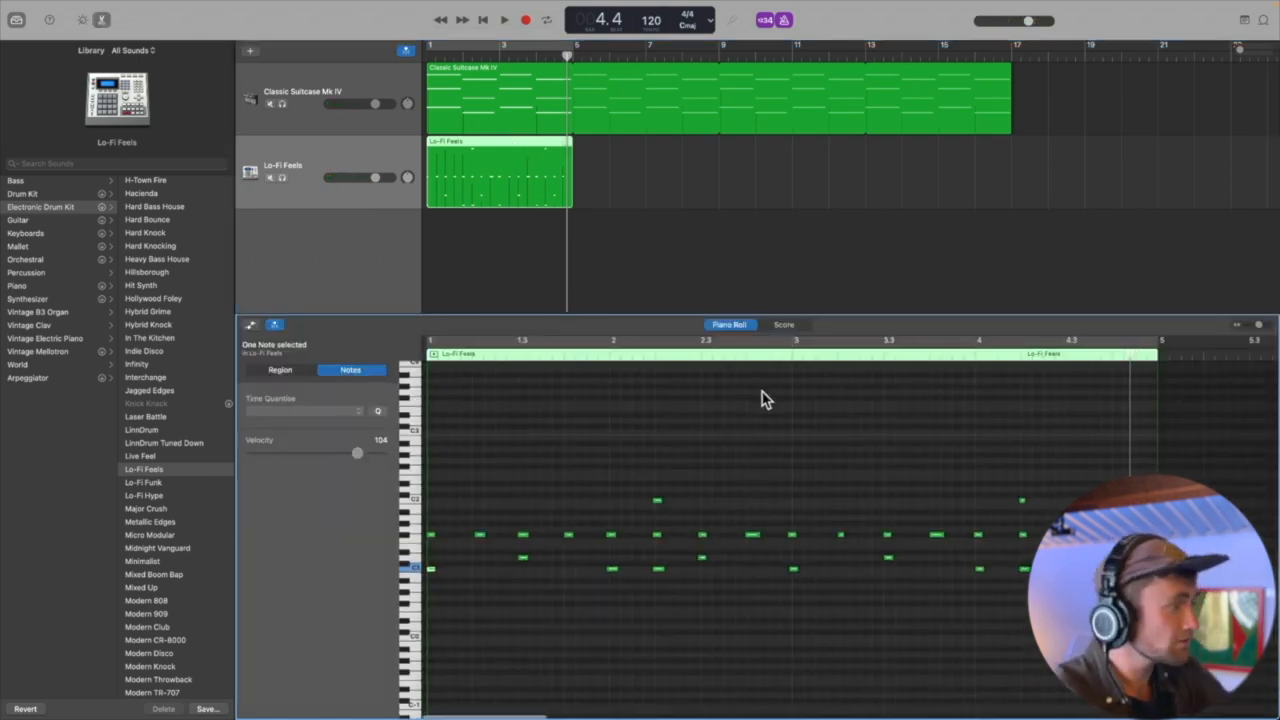
click(785, 21)
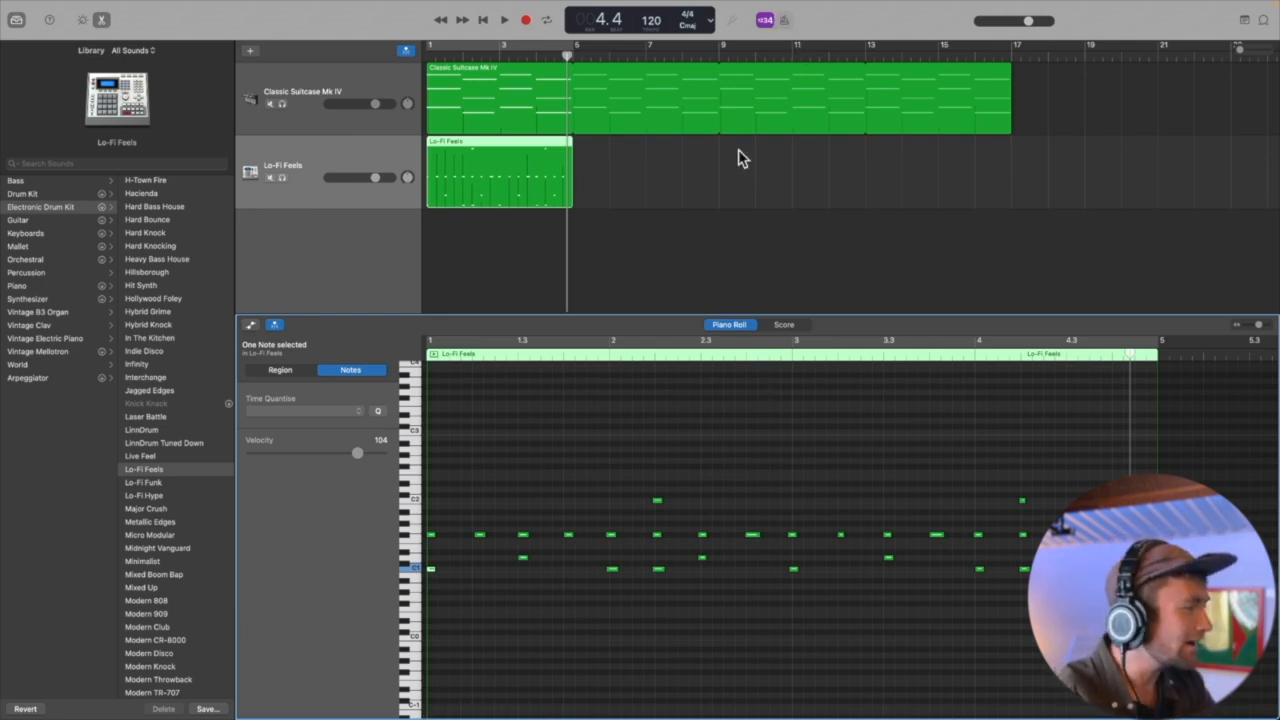
click(757, 445)
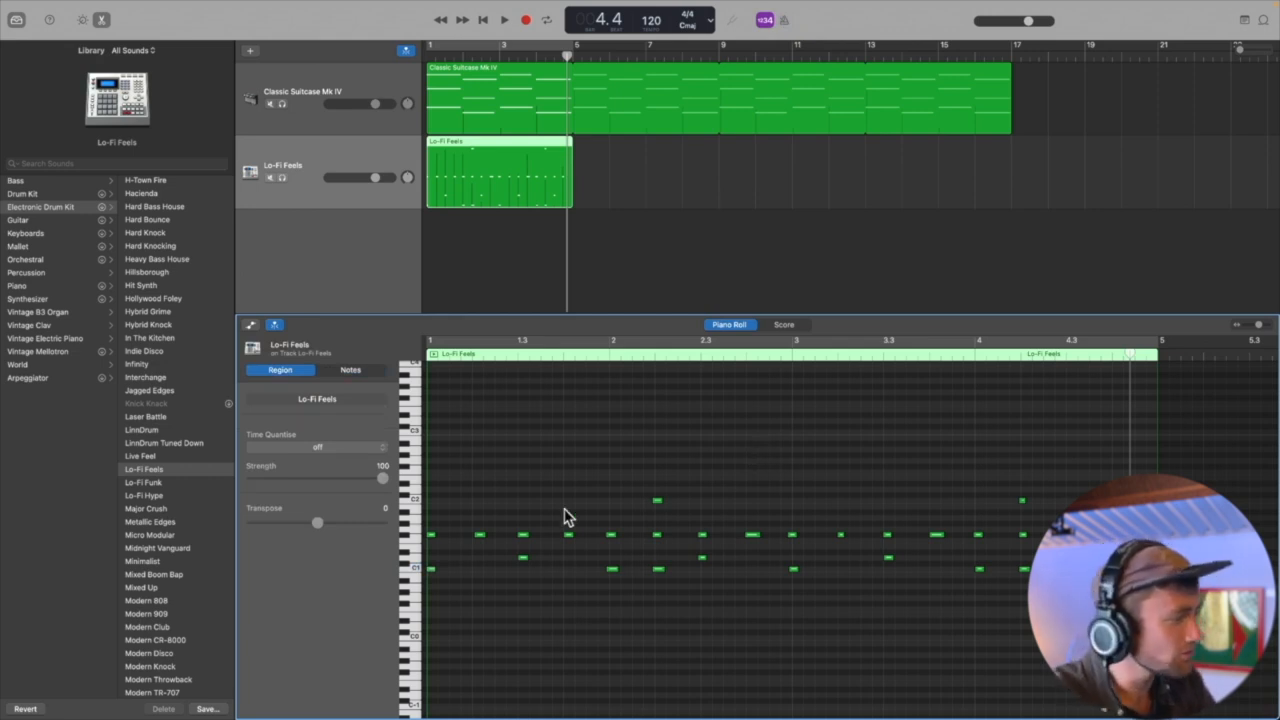
click(468, 356)
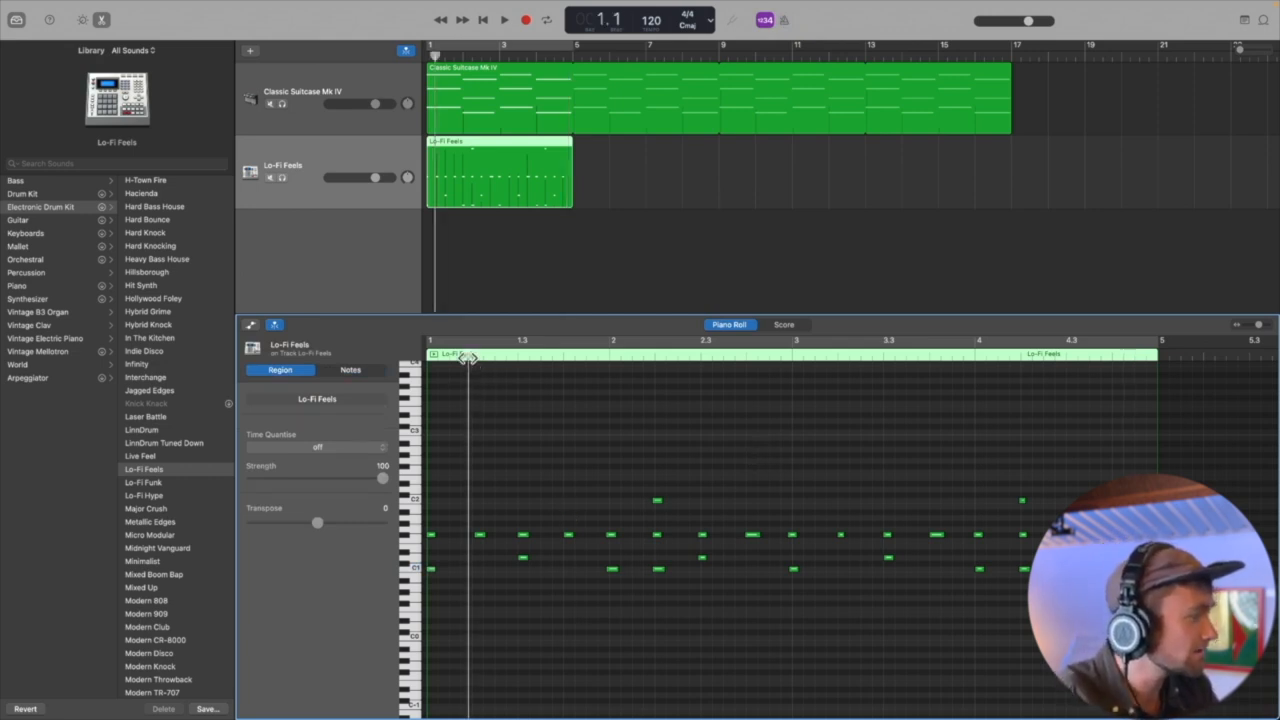
key(space)
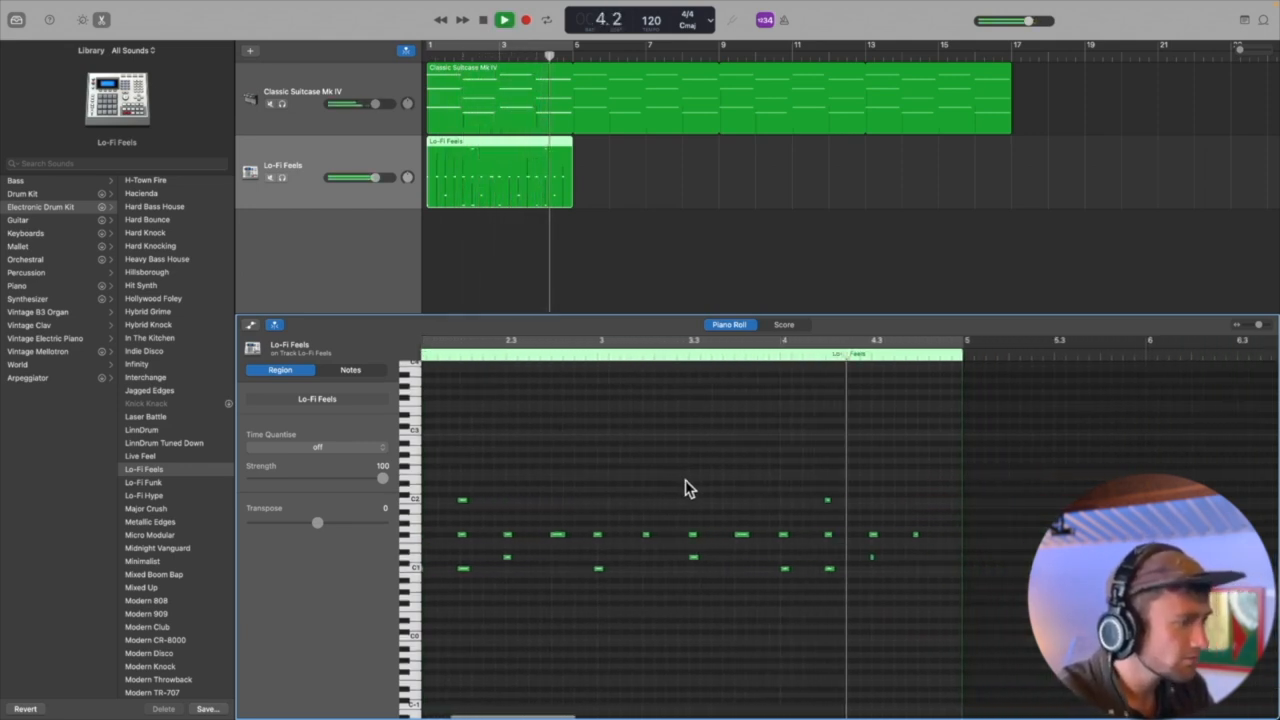
key(space)
scroll(795, 545, left, 4)
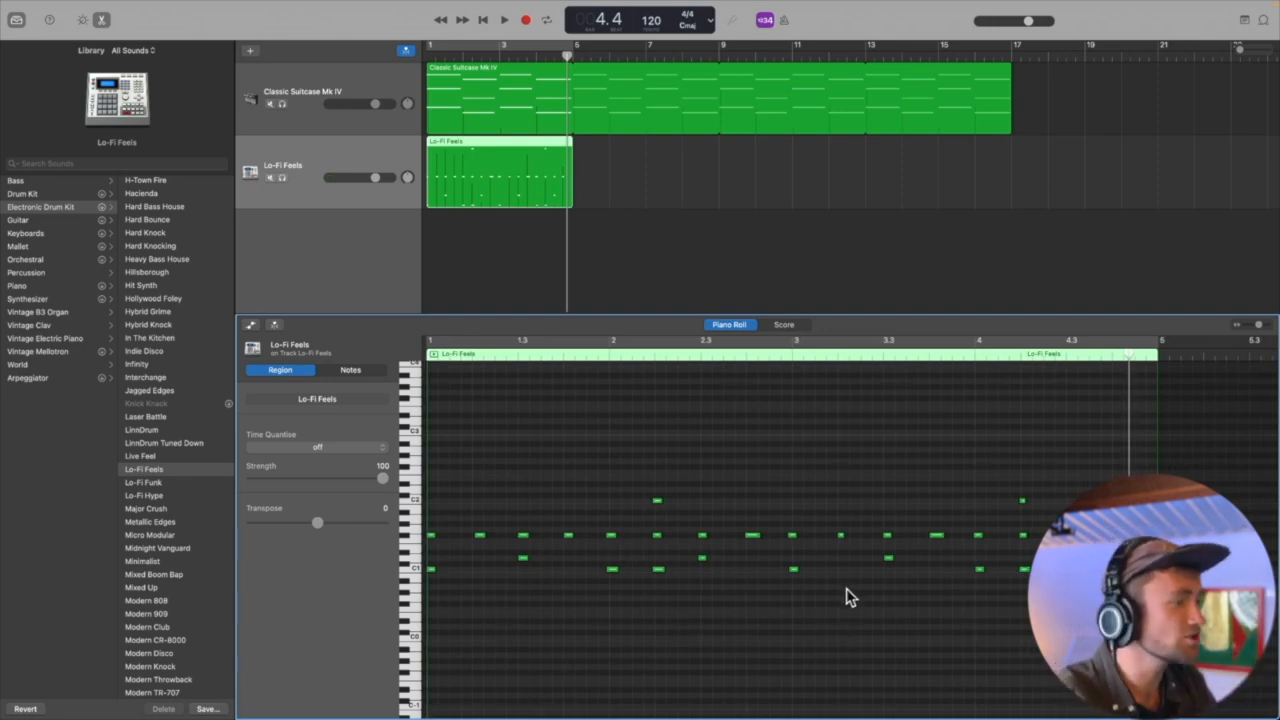
Step: Close the note editor and loop the drum region out to bar 17 to match the chord part
double_click(908, 314)
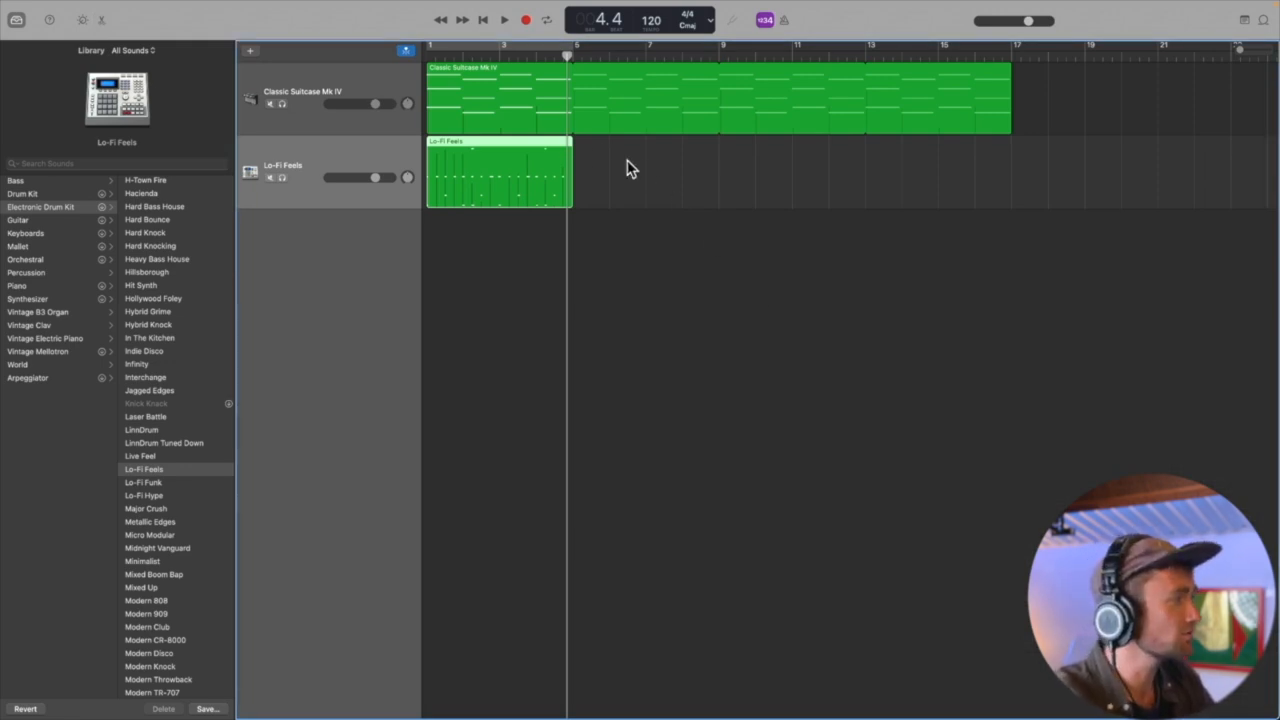
drag(579, 144, 1012, 161)
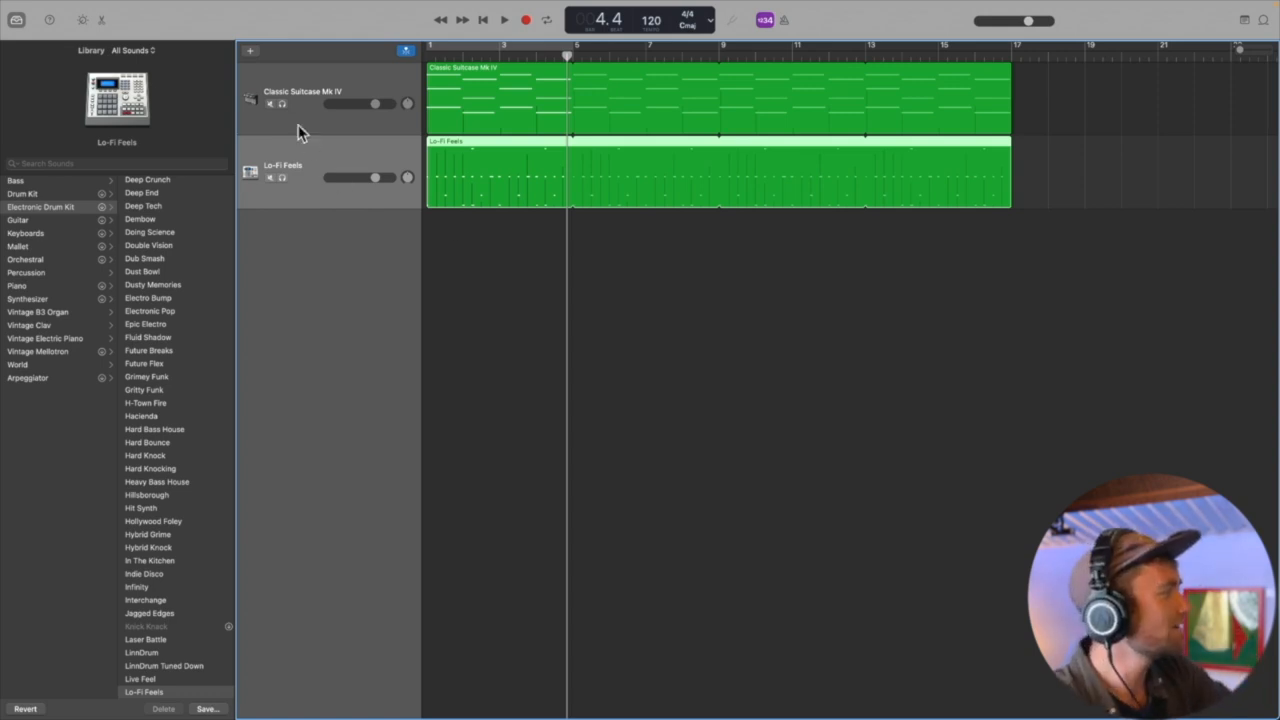
Step: Add a third software instrument track and show the Bass sounds for it
click(250, 51)
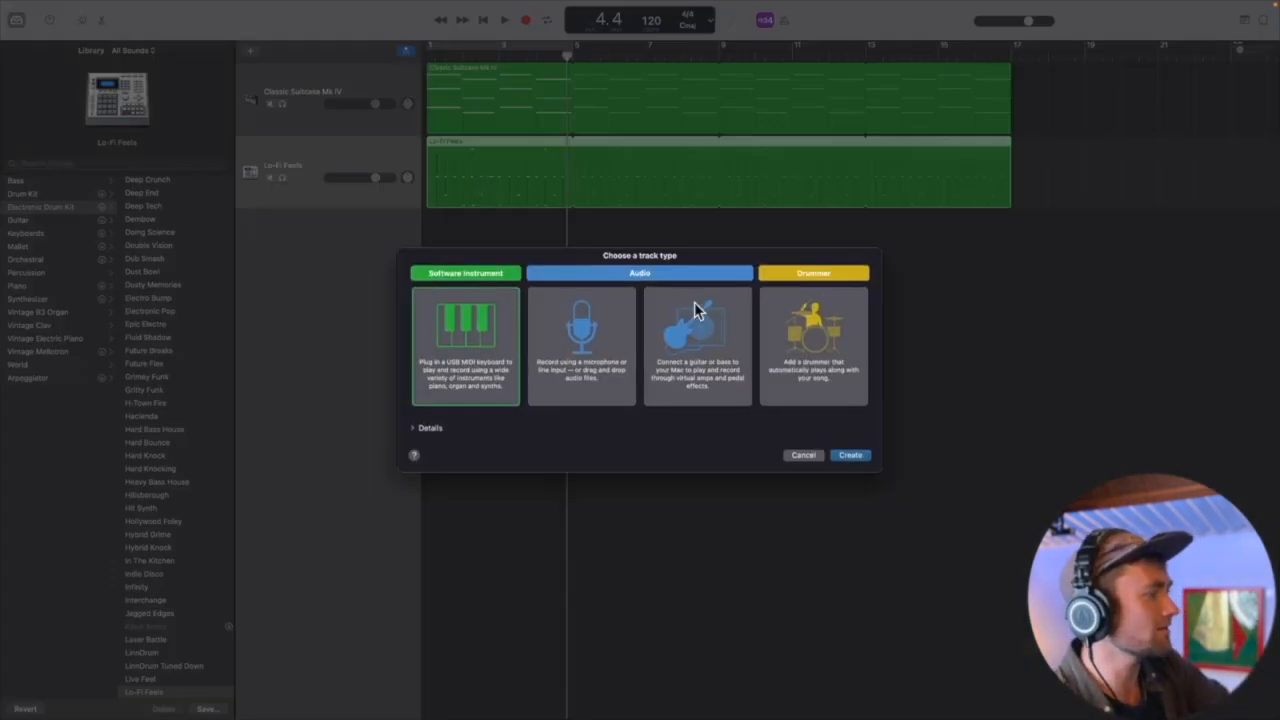
click(849, 456)
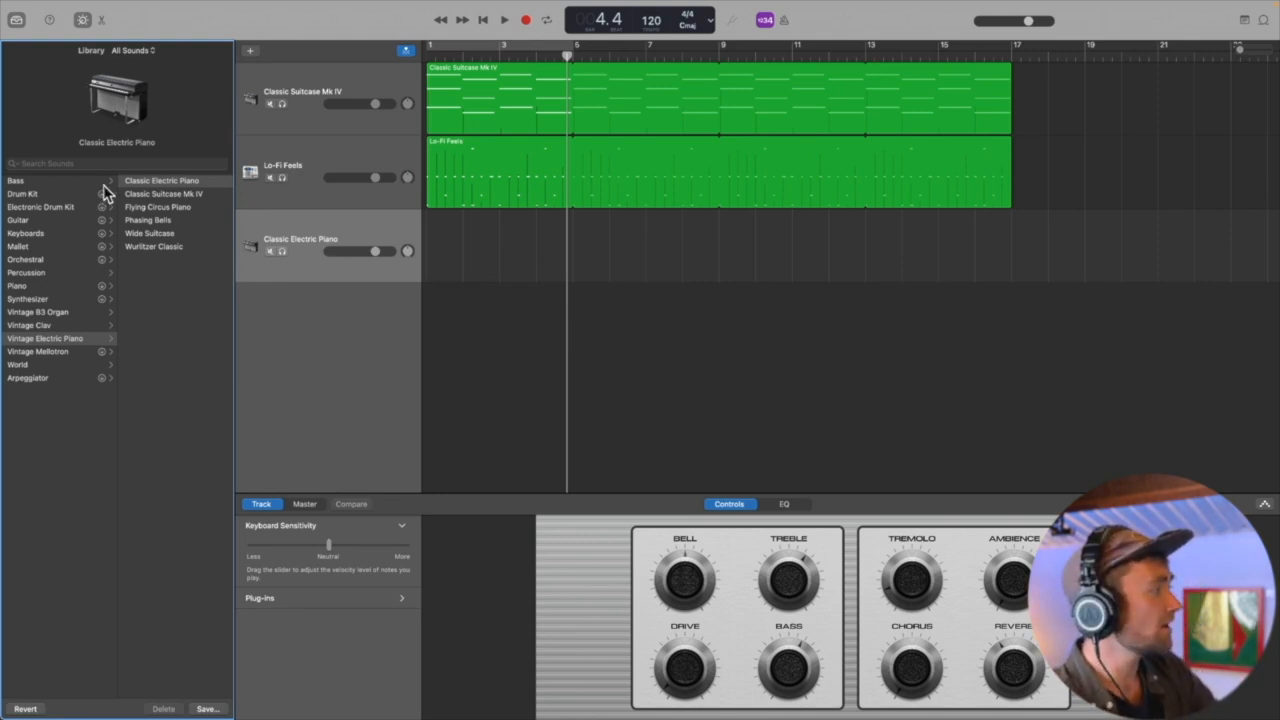
click(72, 182)
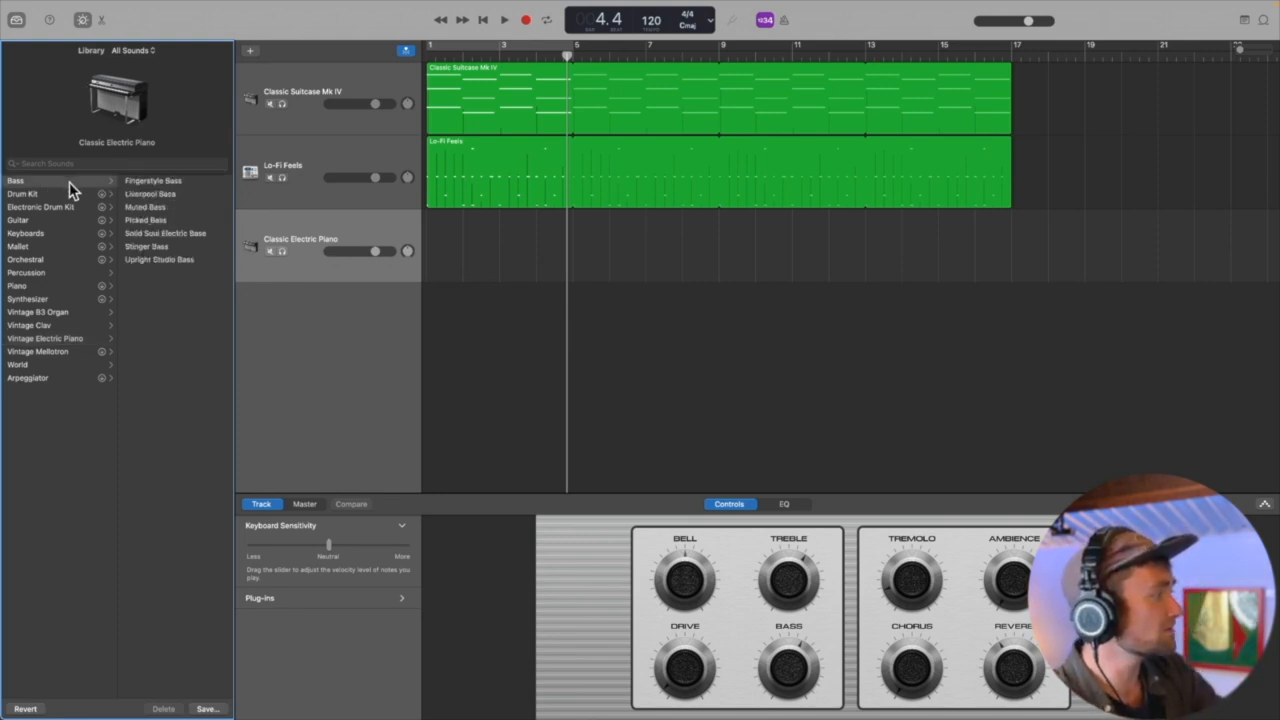
Step: Try the Fingerstyle, Liverpool, Picked and Upright Studio Bass sounds on the new track
click(181, 180)
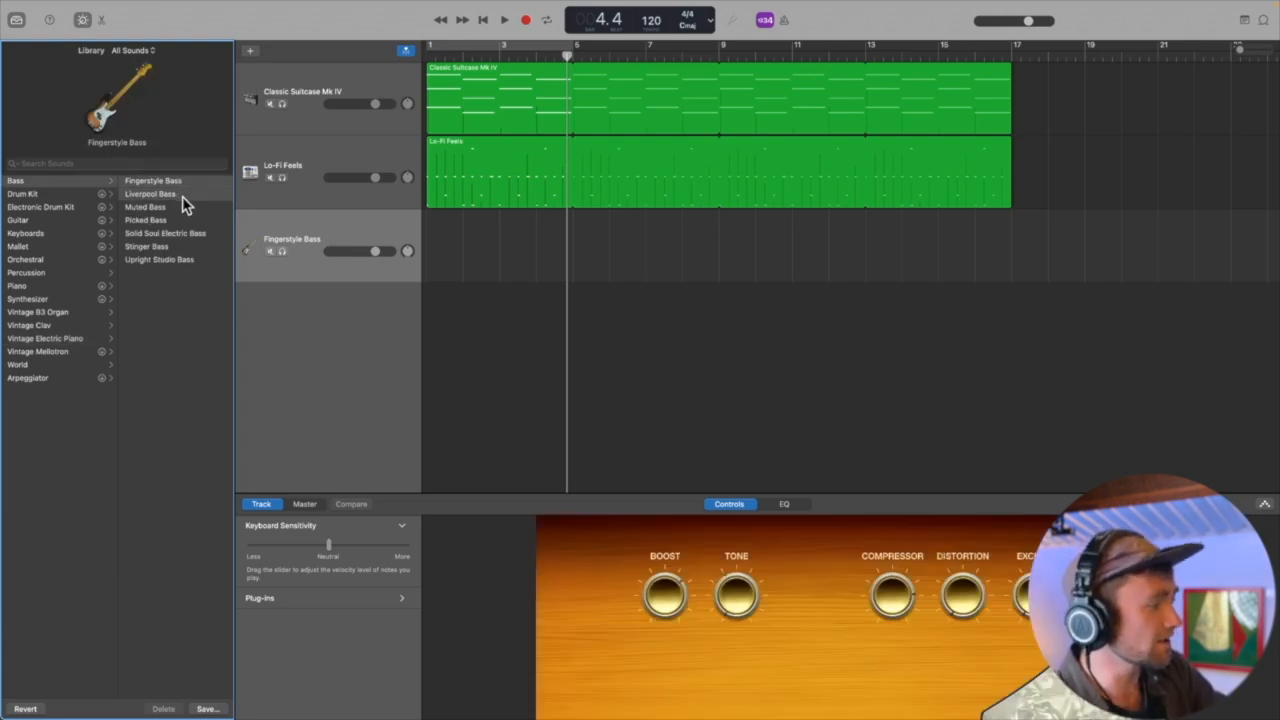
click(181, 195)
click(176, 220)
click(180, 262)
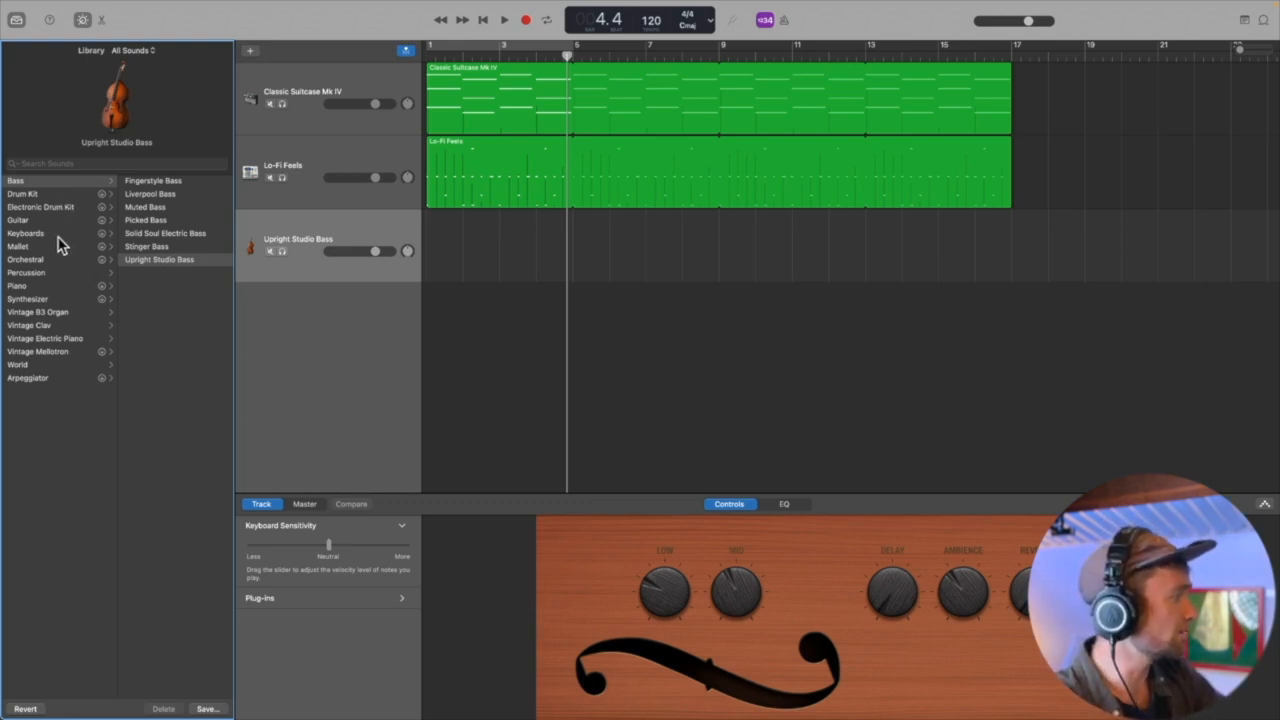
Step: Show the Bass sounds of the Synthesizer category and change the new track's sound to Synth E-Bass
click(48, 300)
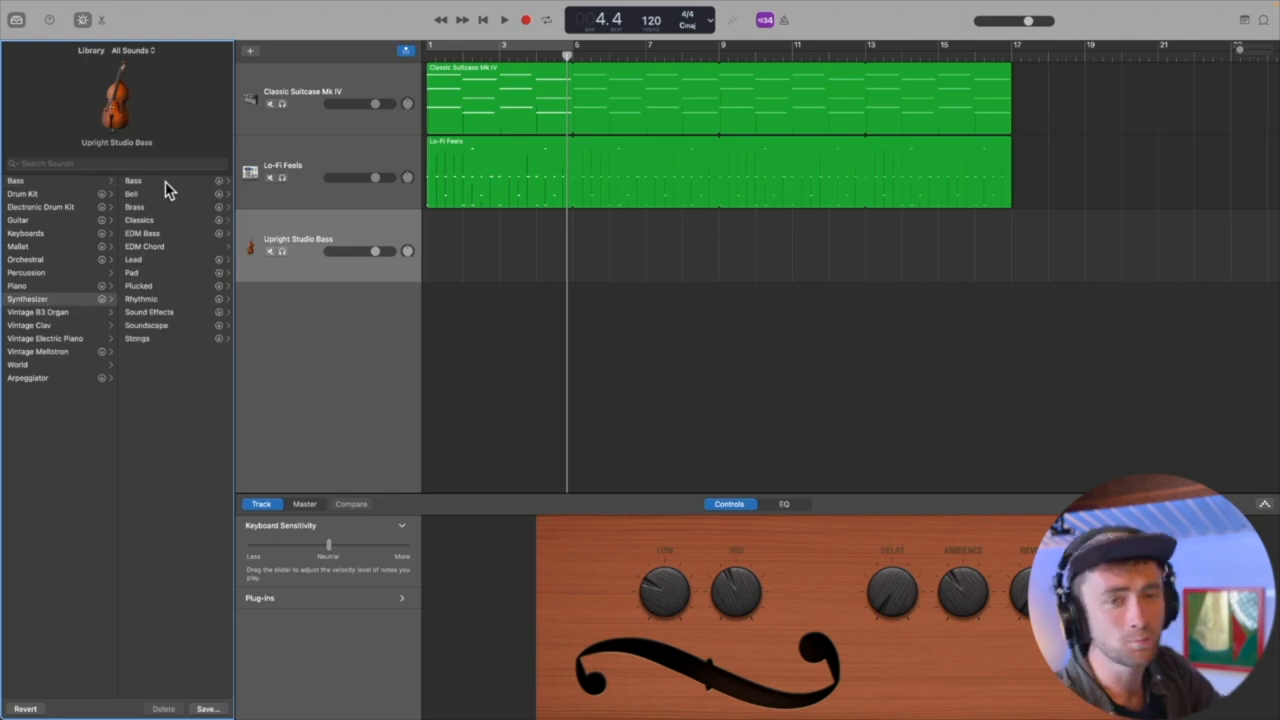
click(165, 181)
scroll(166, 226, down, 5)
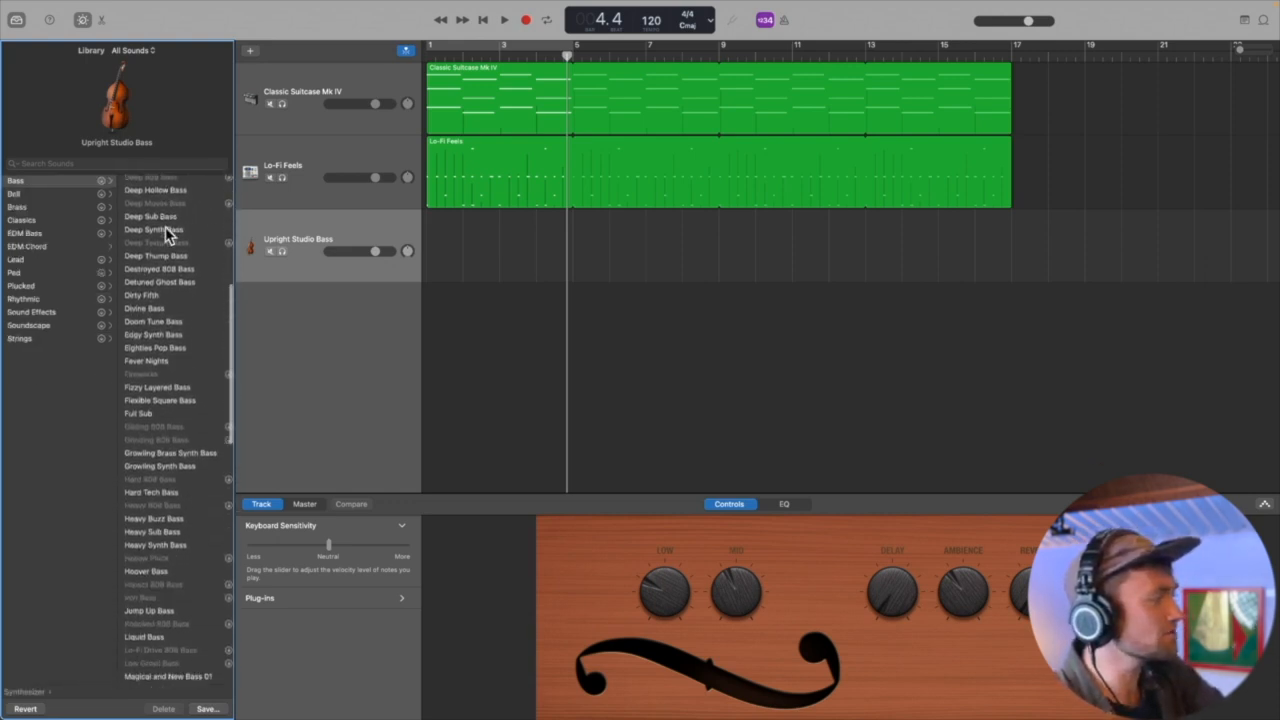
scroll(163, 228, down, 10)
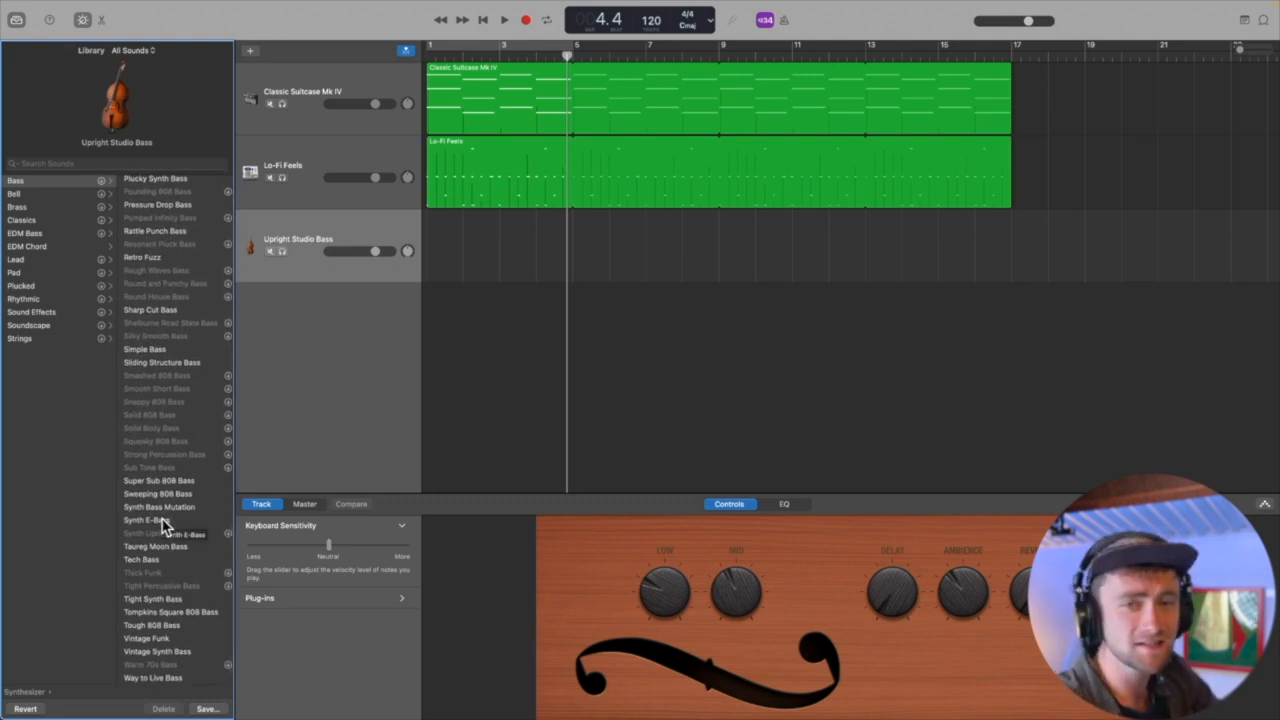
click(162, 522)
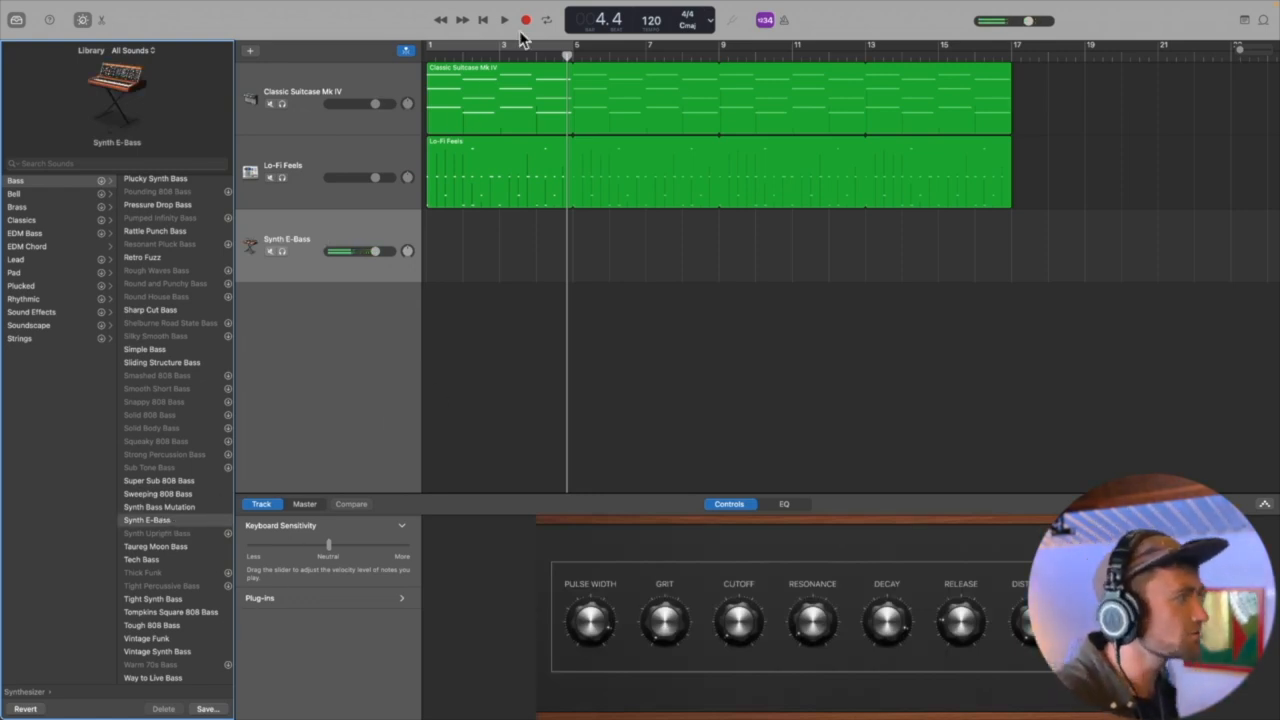
Step: Turn on cycling over the first four bars and play the song to try the bass sound over chords and drums
click(547, 21)
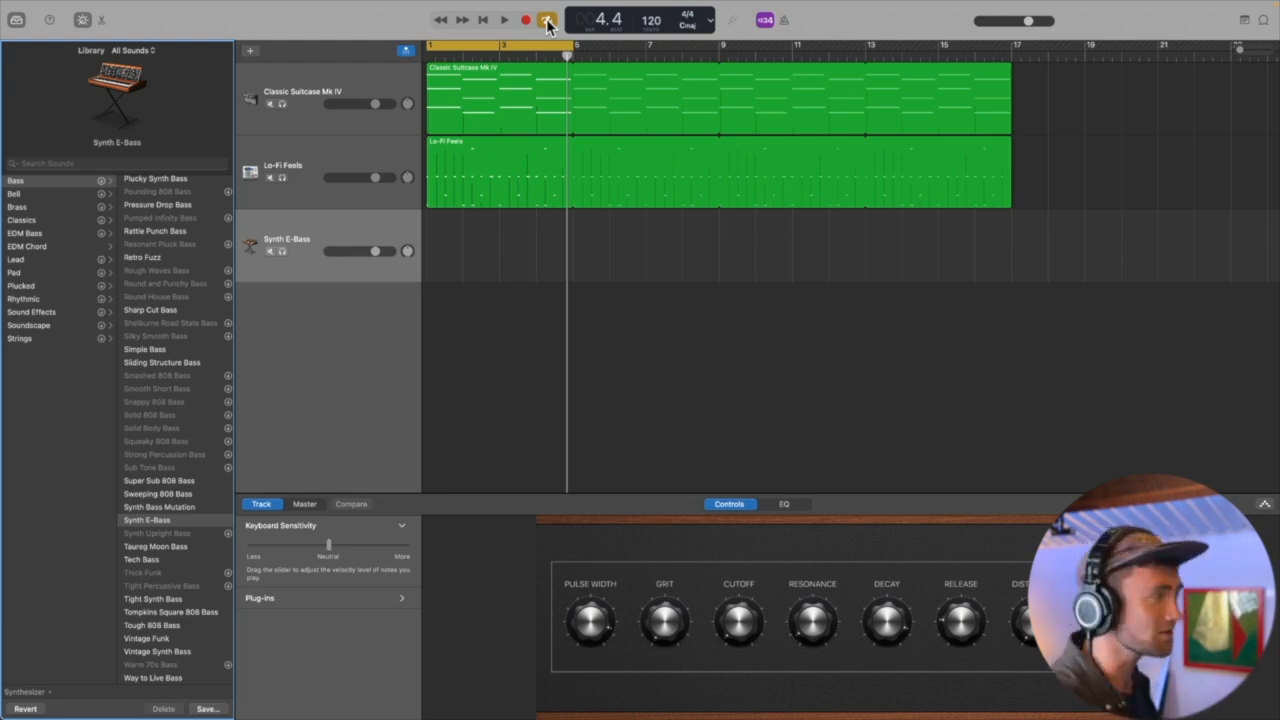
key(space)
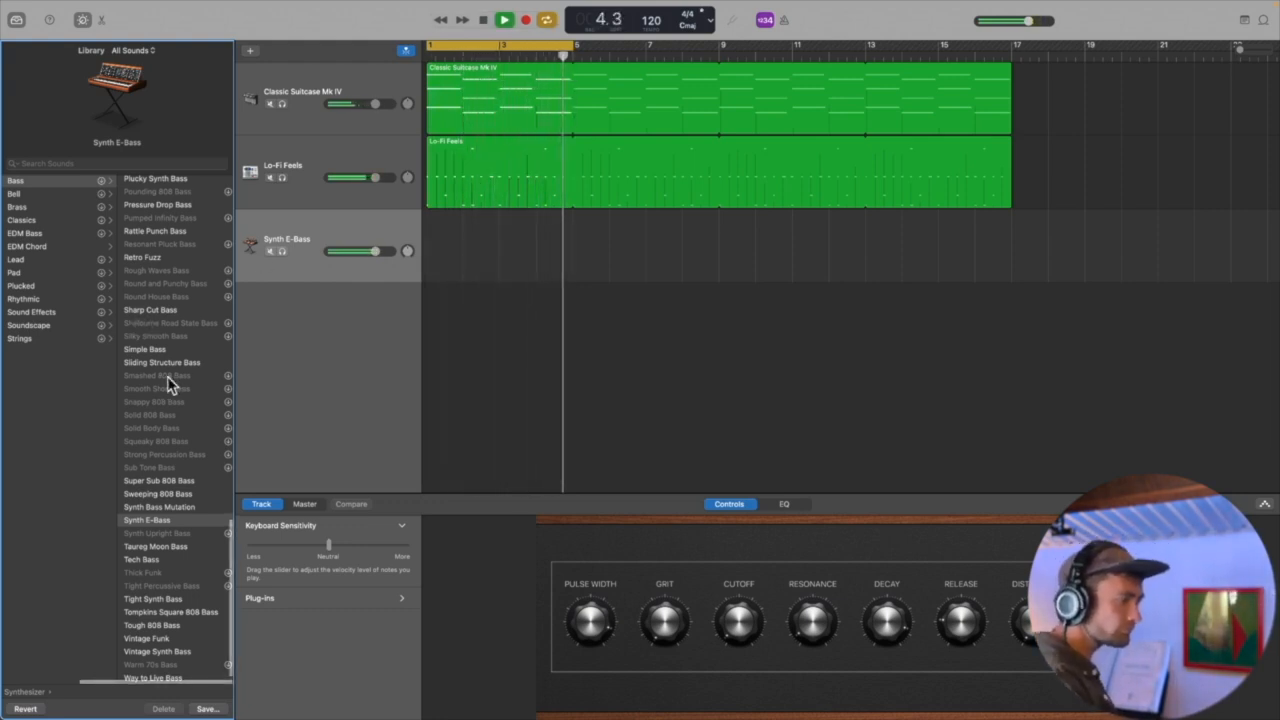
key(space)
Step: Change the bass track's sound to Old School Funk Synth Bass and try it over the cycled beat from the beginning
scroll(167, 376, up, 3)
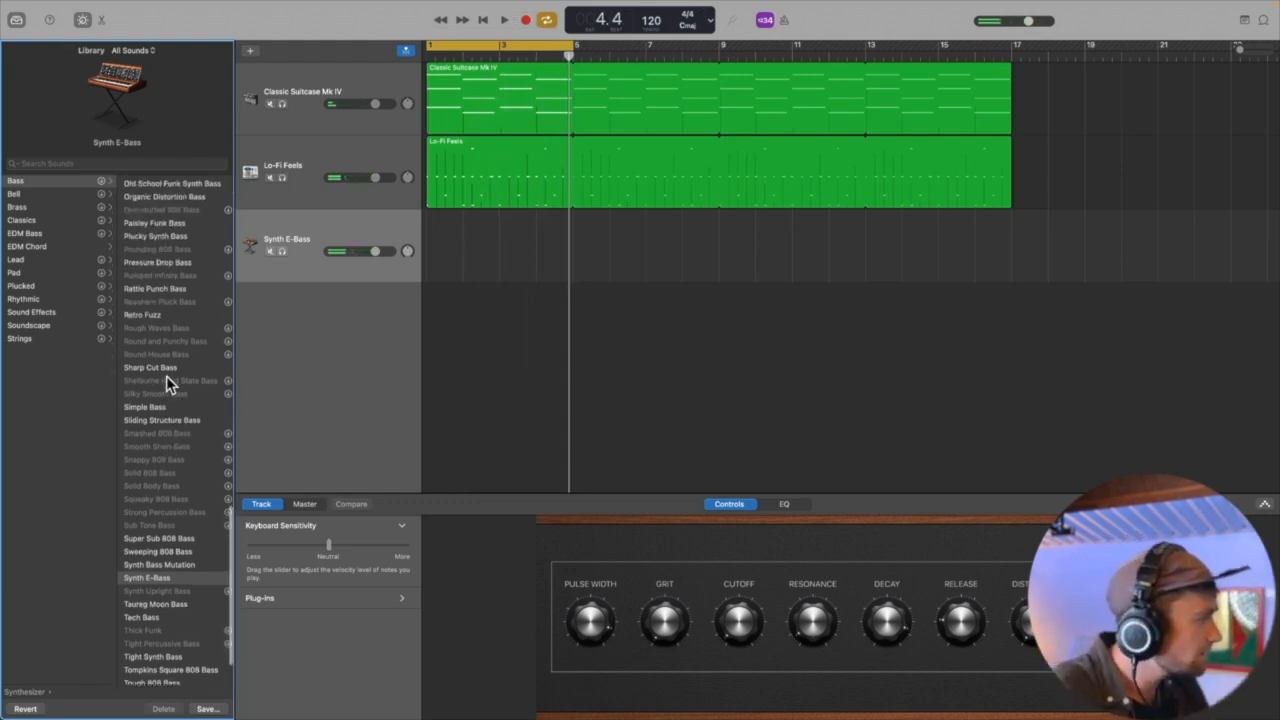
scroll(166, 376, up, 5)
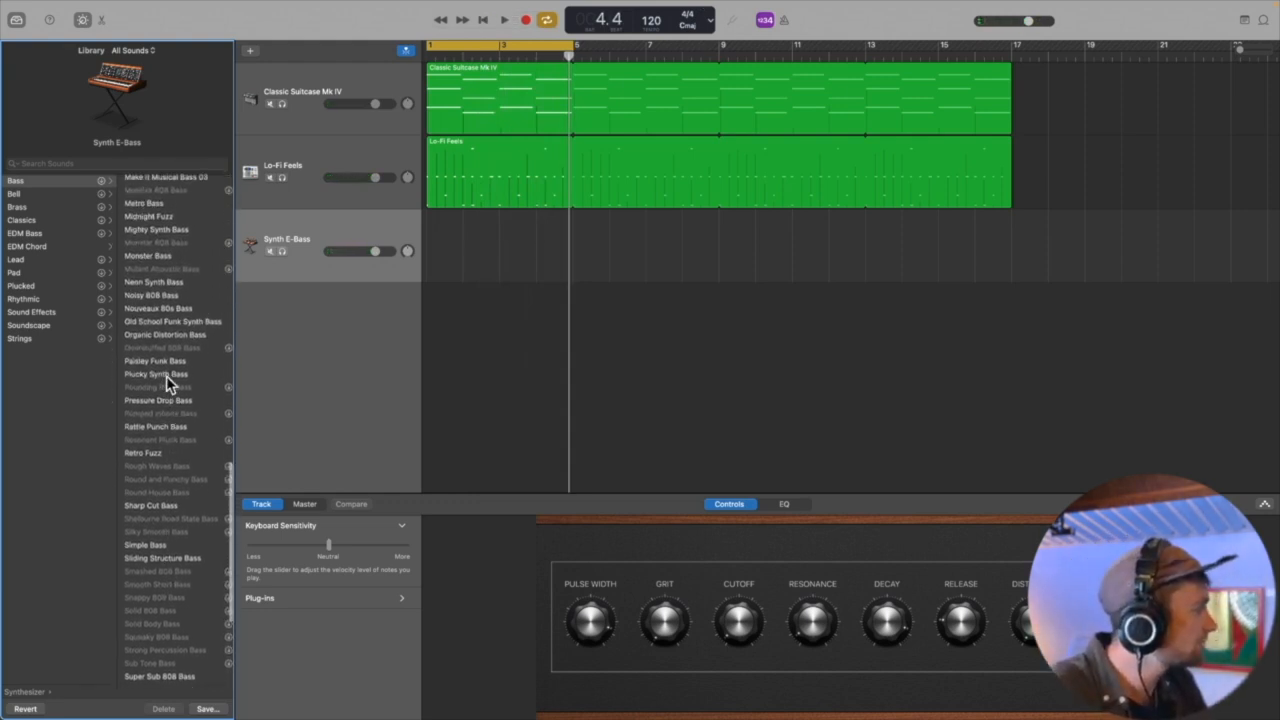
scroll(169, 372, up, 1)
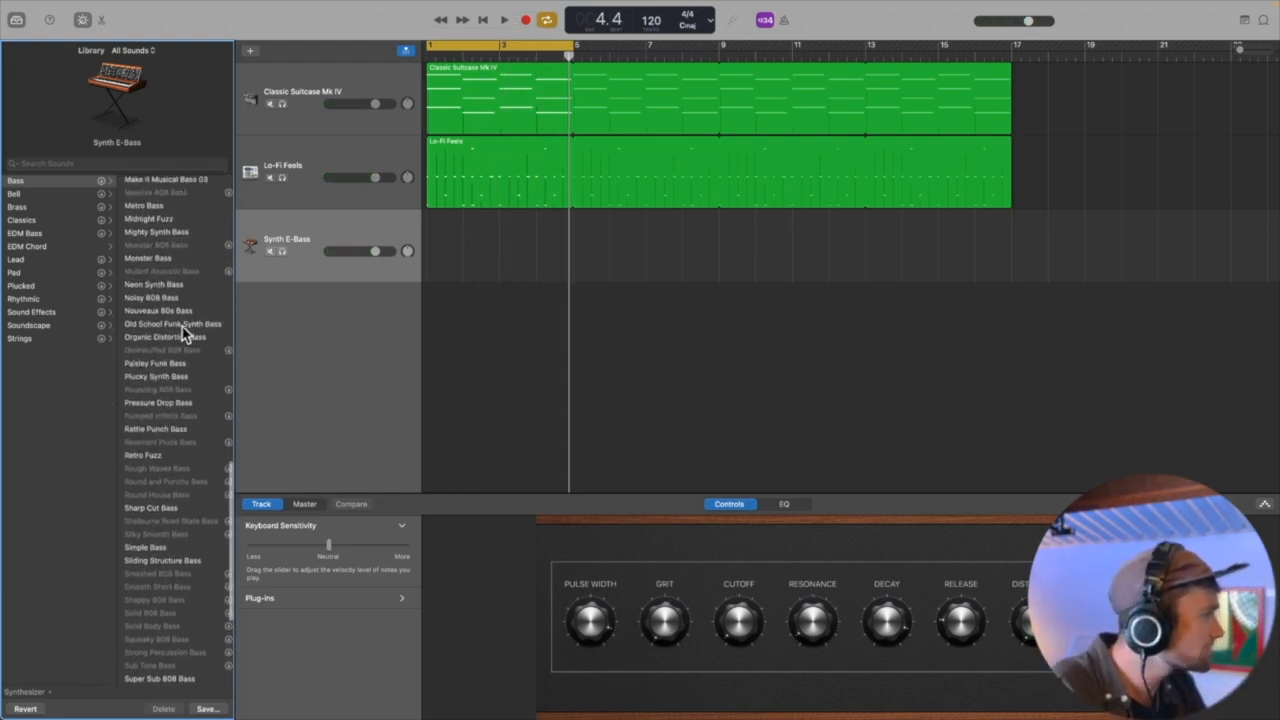
click(182, 325)
key(Return)
key(space)
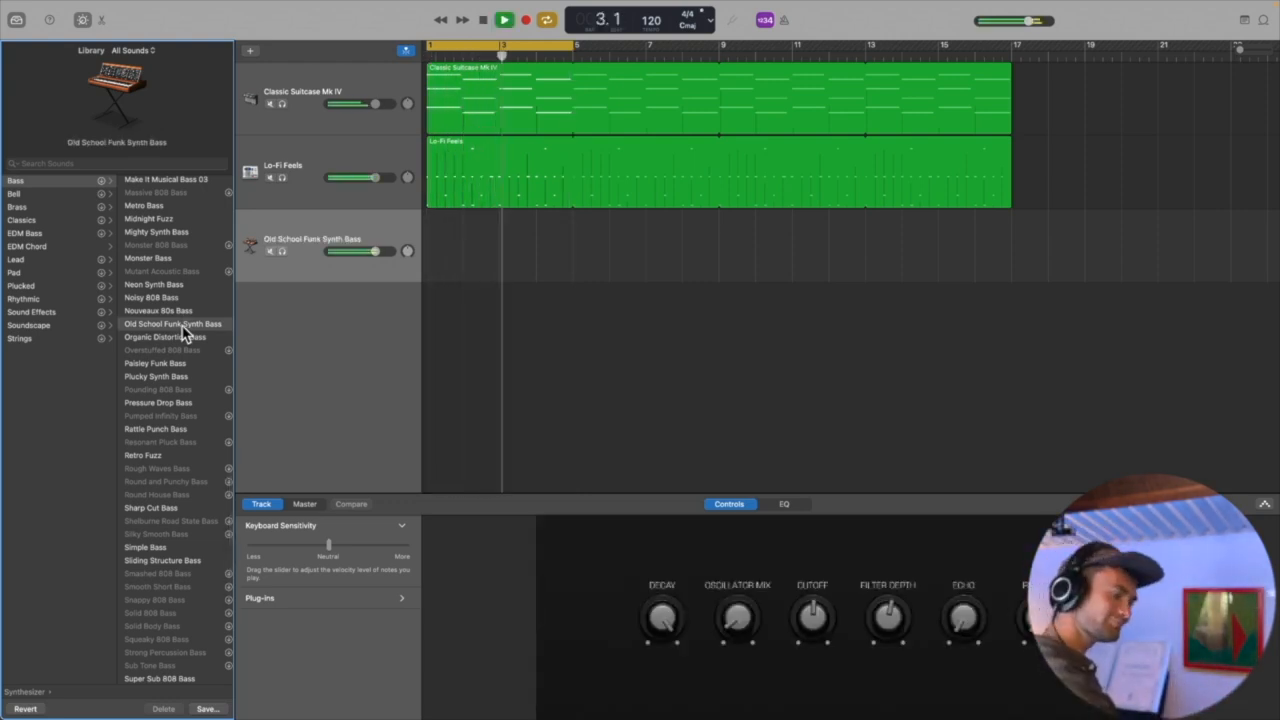
key(space)
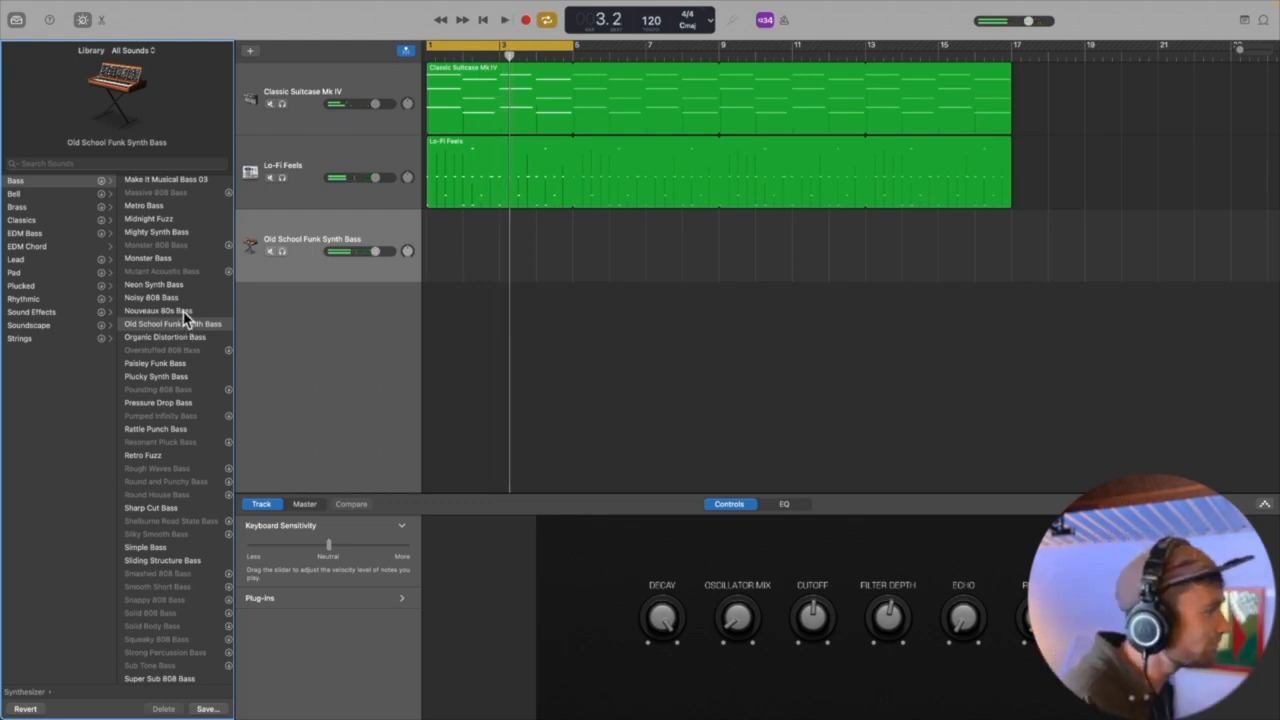
Step: Try the Noisy 808 Bass, Mighty Synth Bass, Midnight Fuzz and Metro Bass sounds on the bass track over the cycled beat
click(186, 297)
key(space)
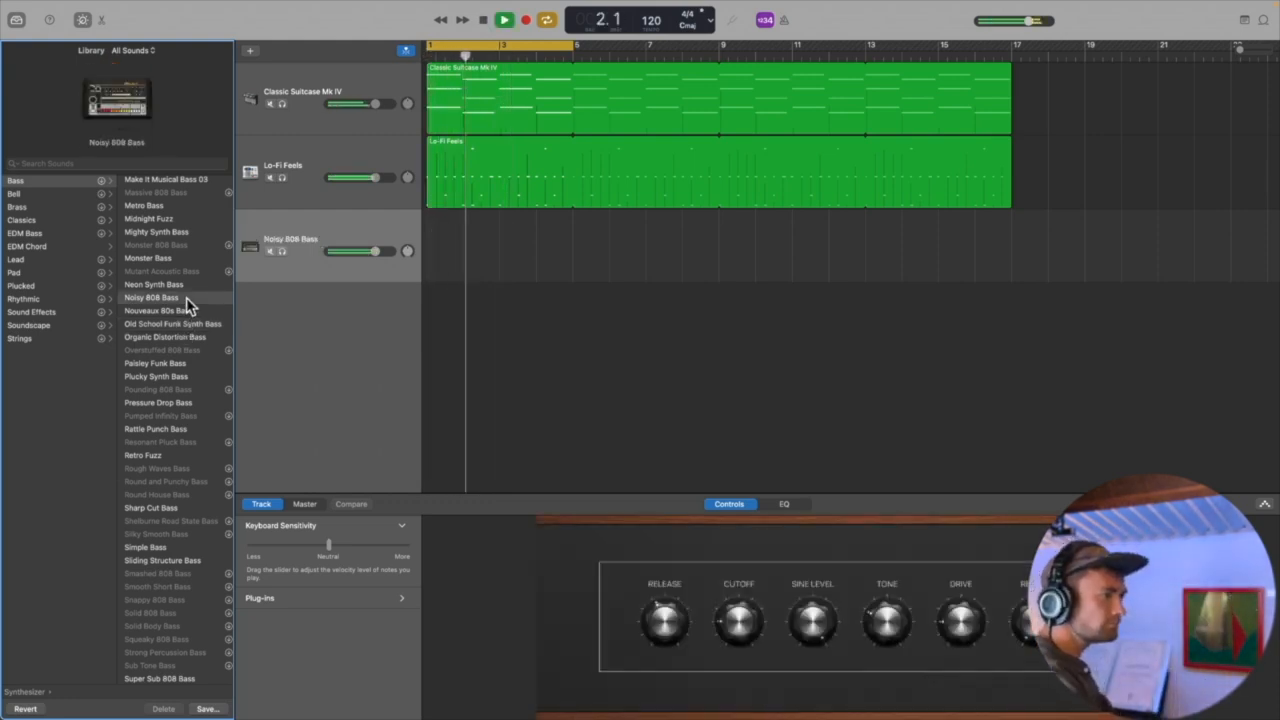
click(188, 234)
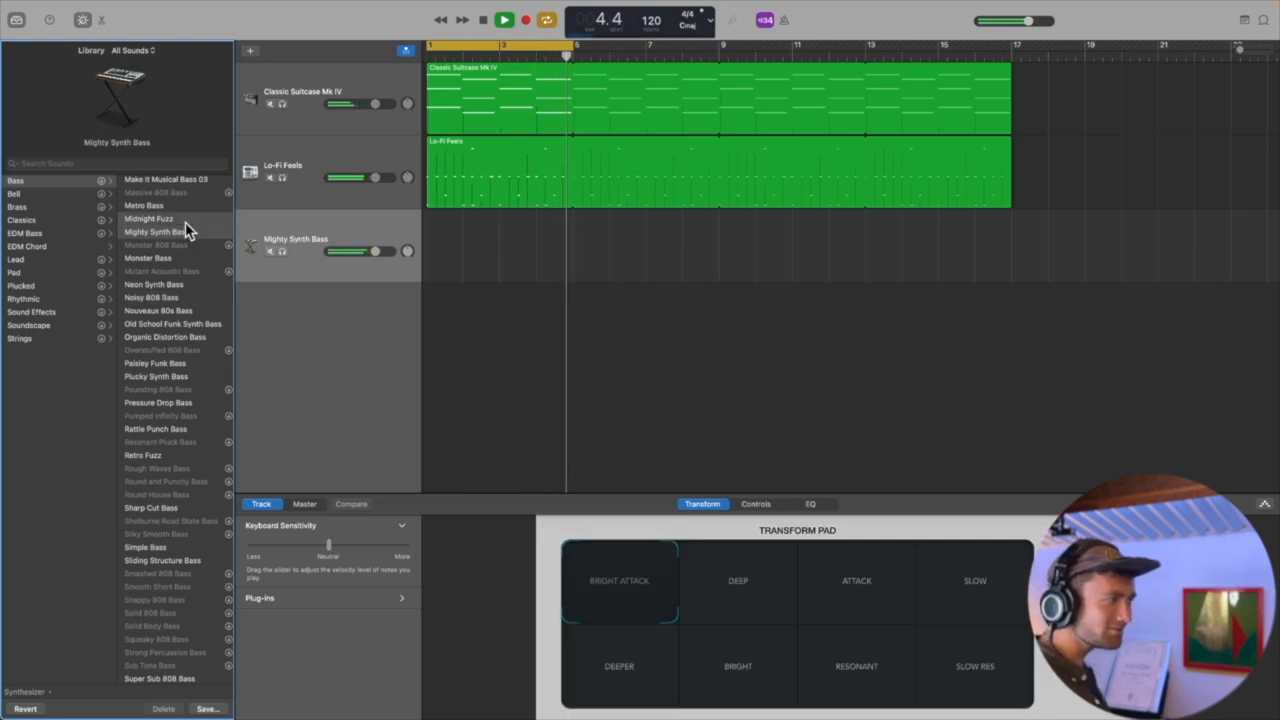
click(185, 222)
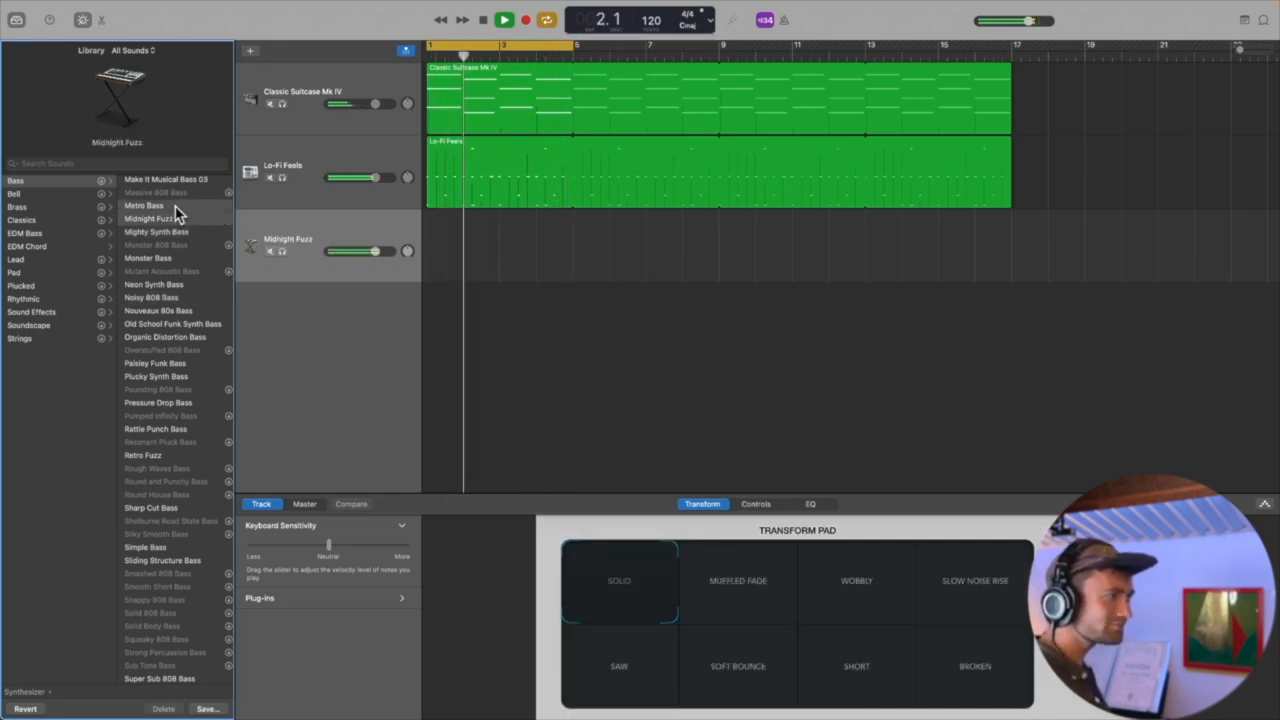
click(175, 207)
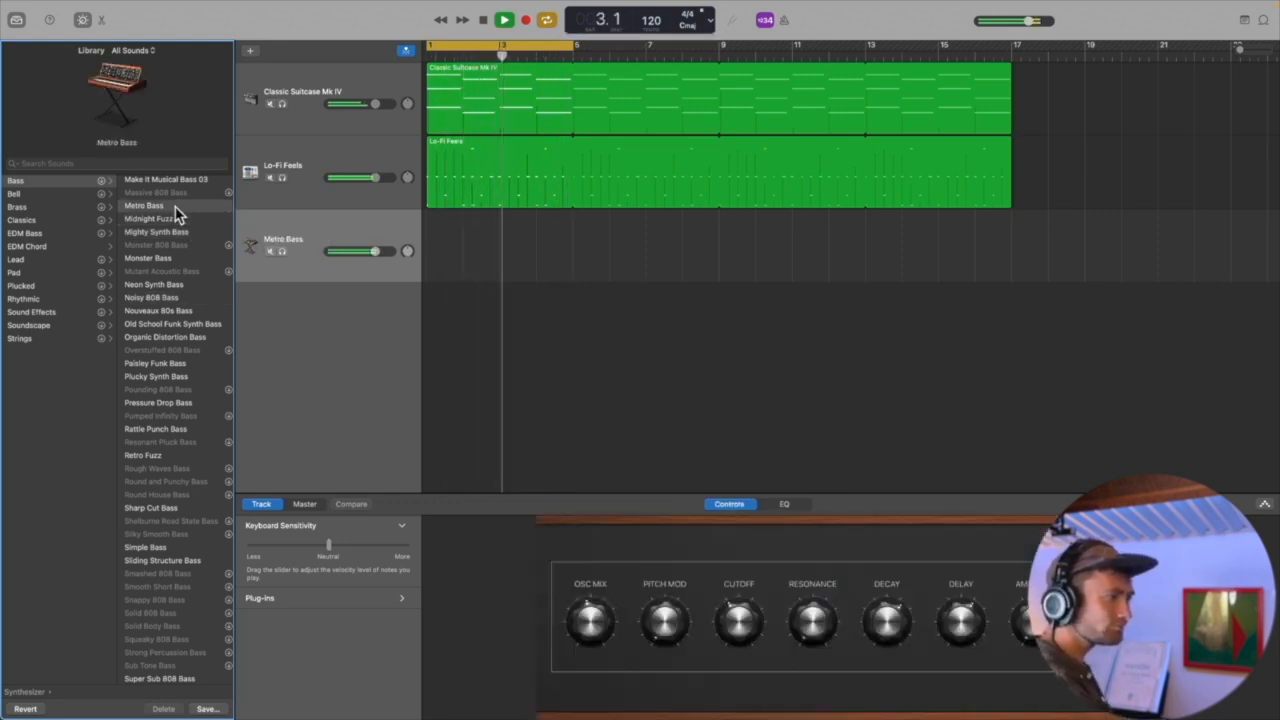
Step: Change the bass track's sound to Magical and New Bass 01 and rehearse the bass part over the cycled beat
scroll(183, 245, up, 2)
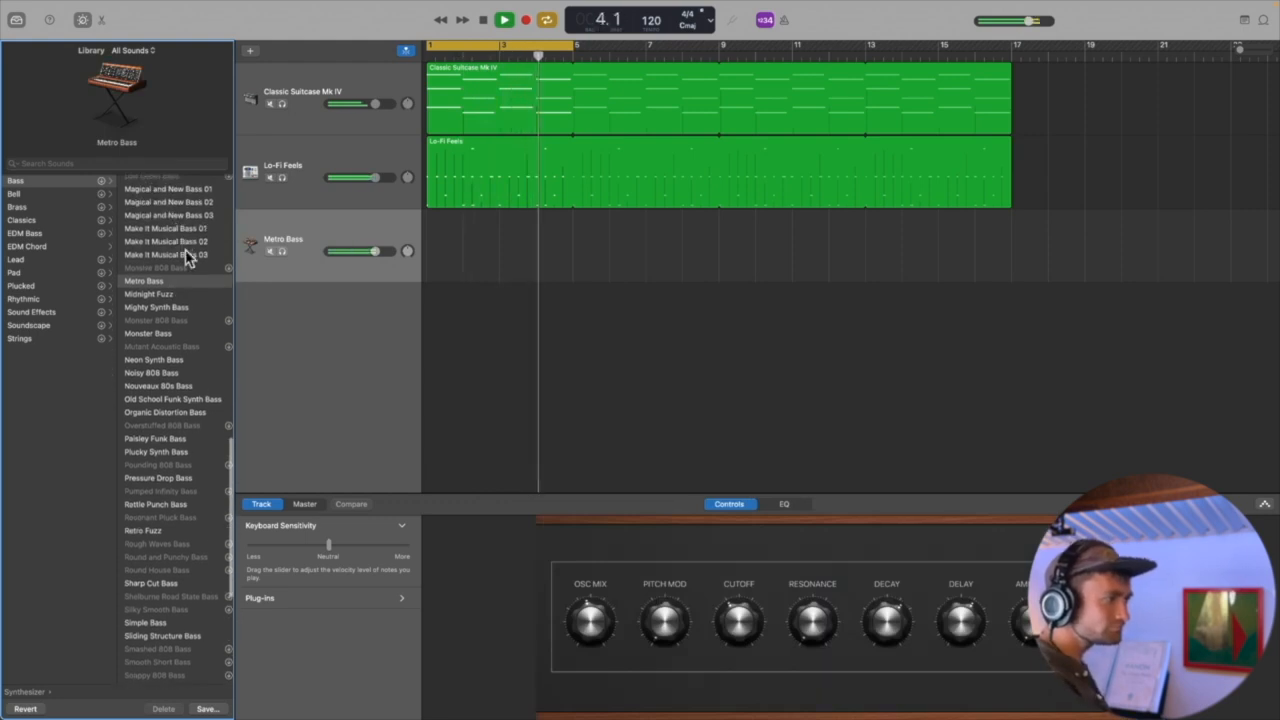
click(179, 186)
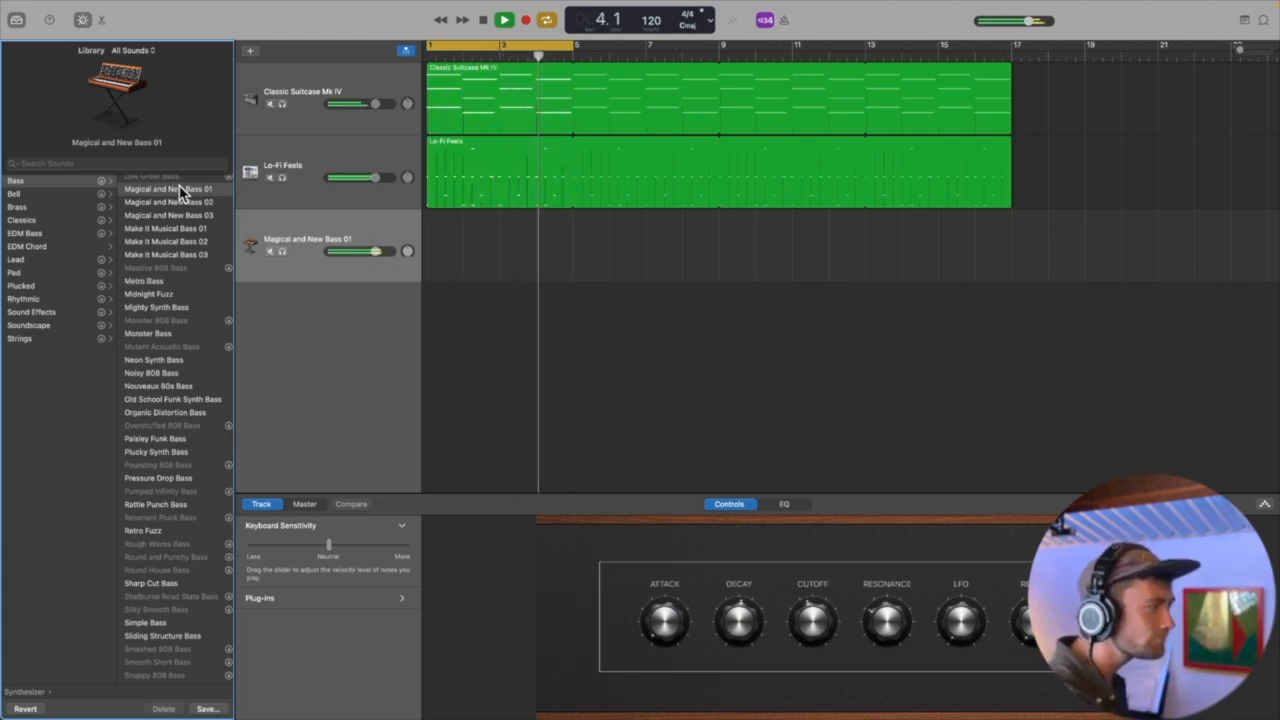
key(space)
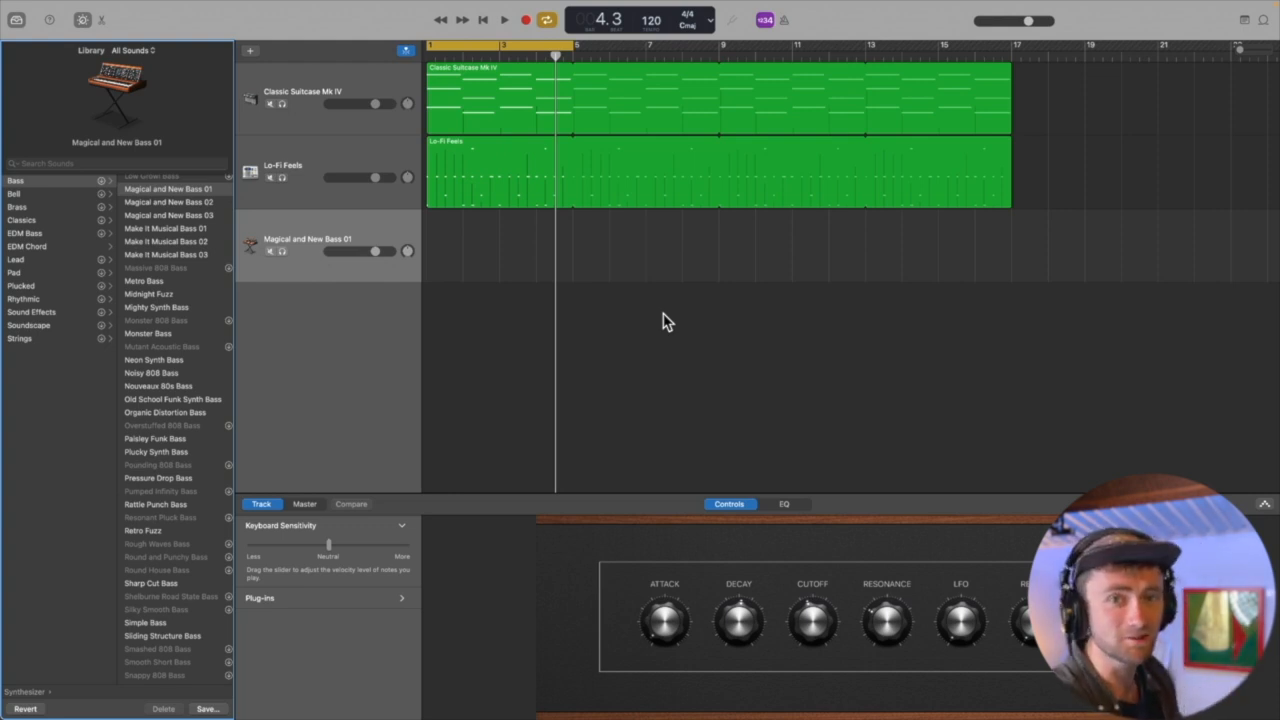
key(Return)
key(space)
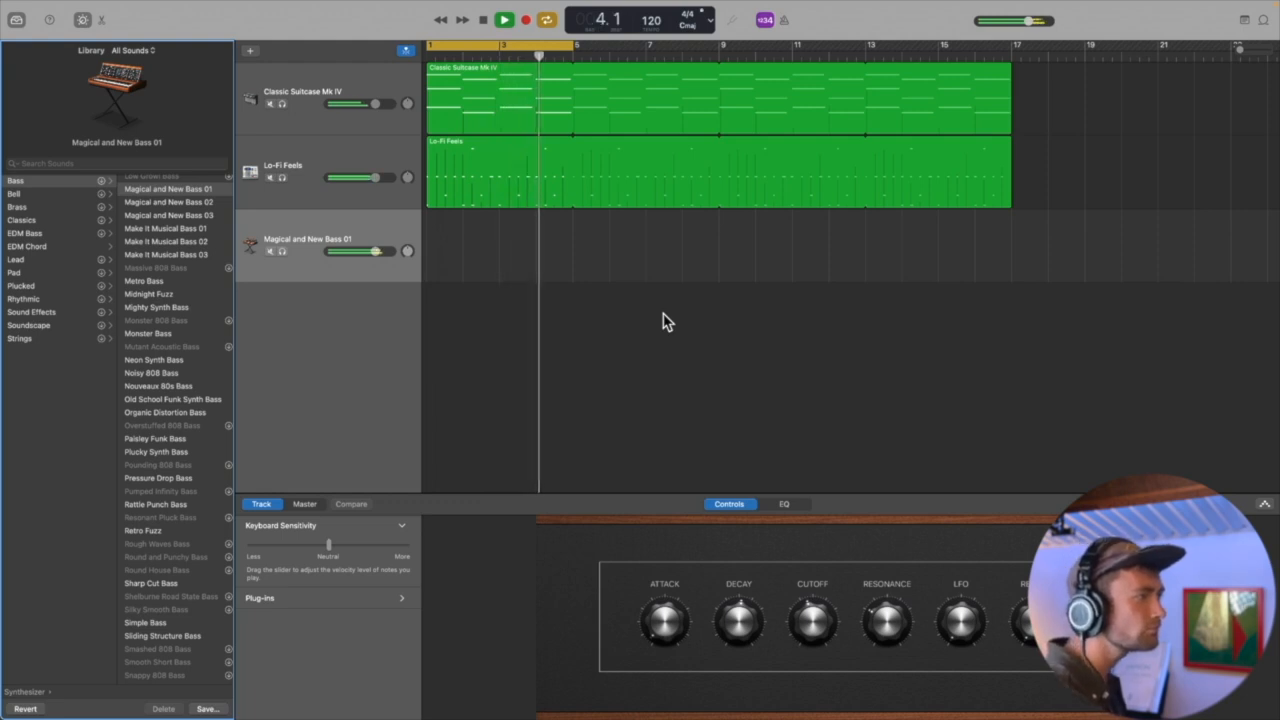
key(space)
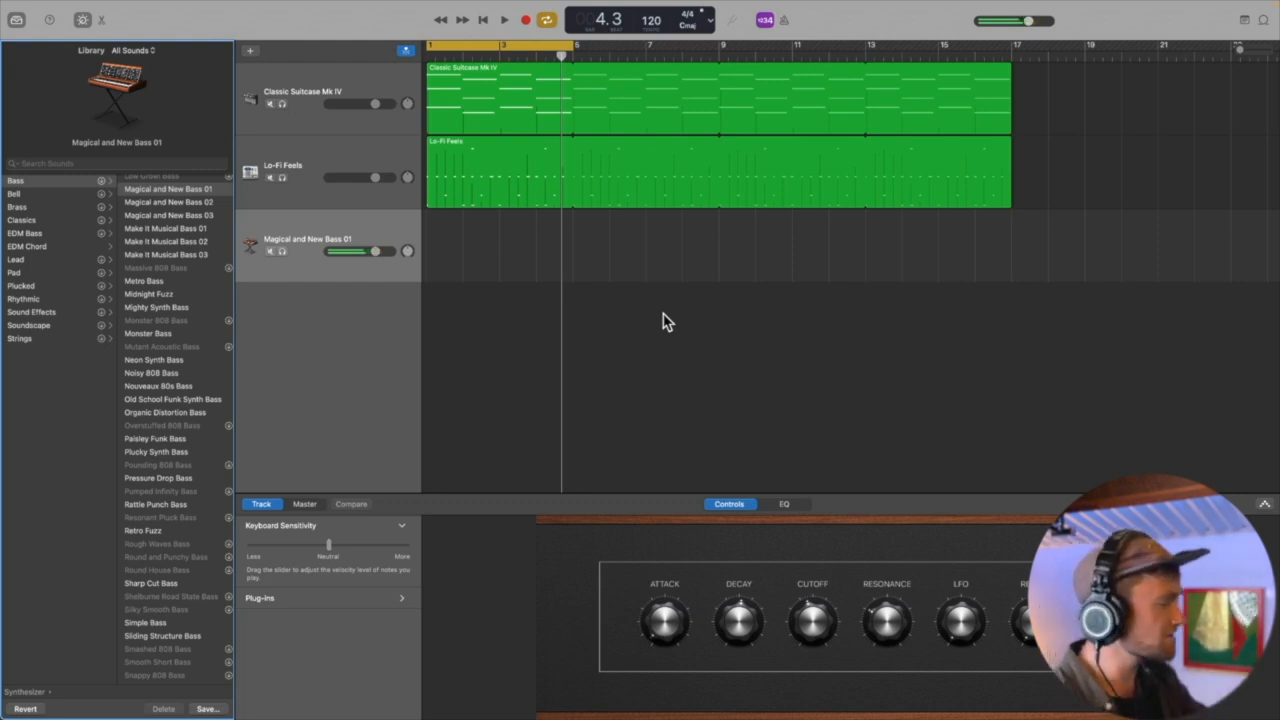
Step: Turn off cycling, record a four-bar bass part from the beginning of the song, and hide the sound controls
click(546, 20)
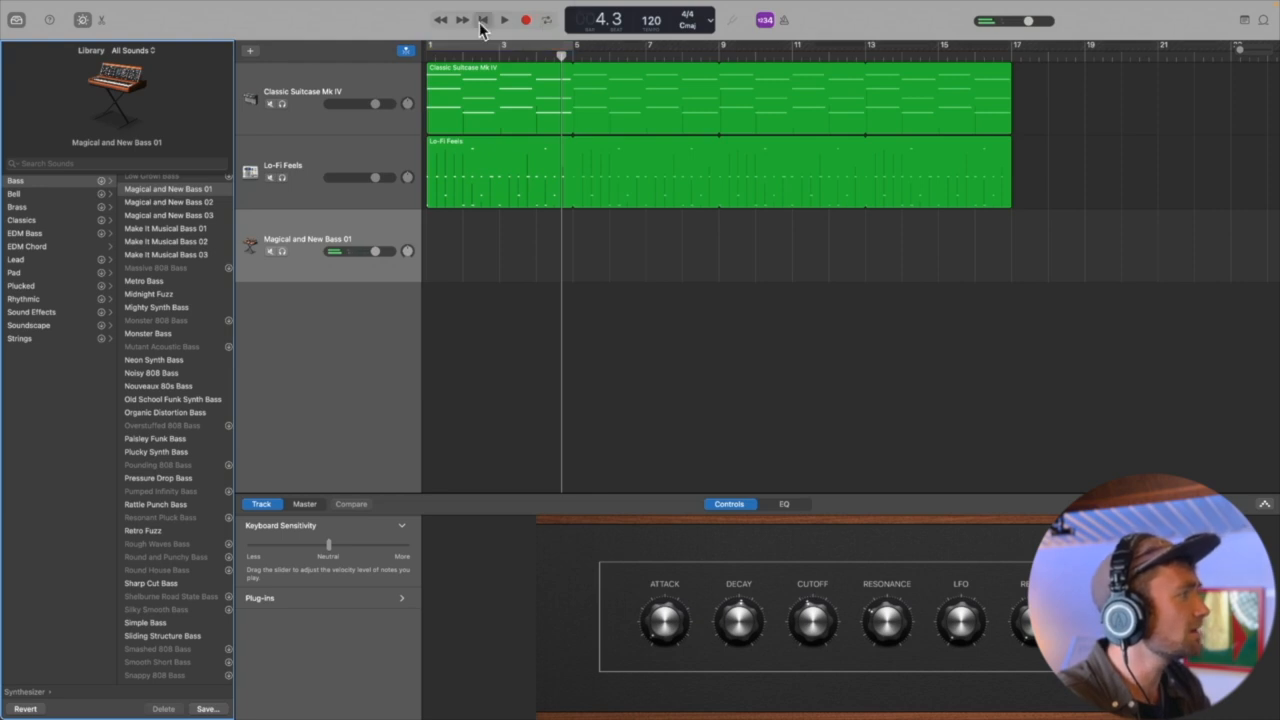
click(482, 20)
click(526, 20)
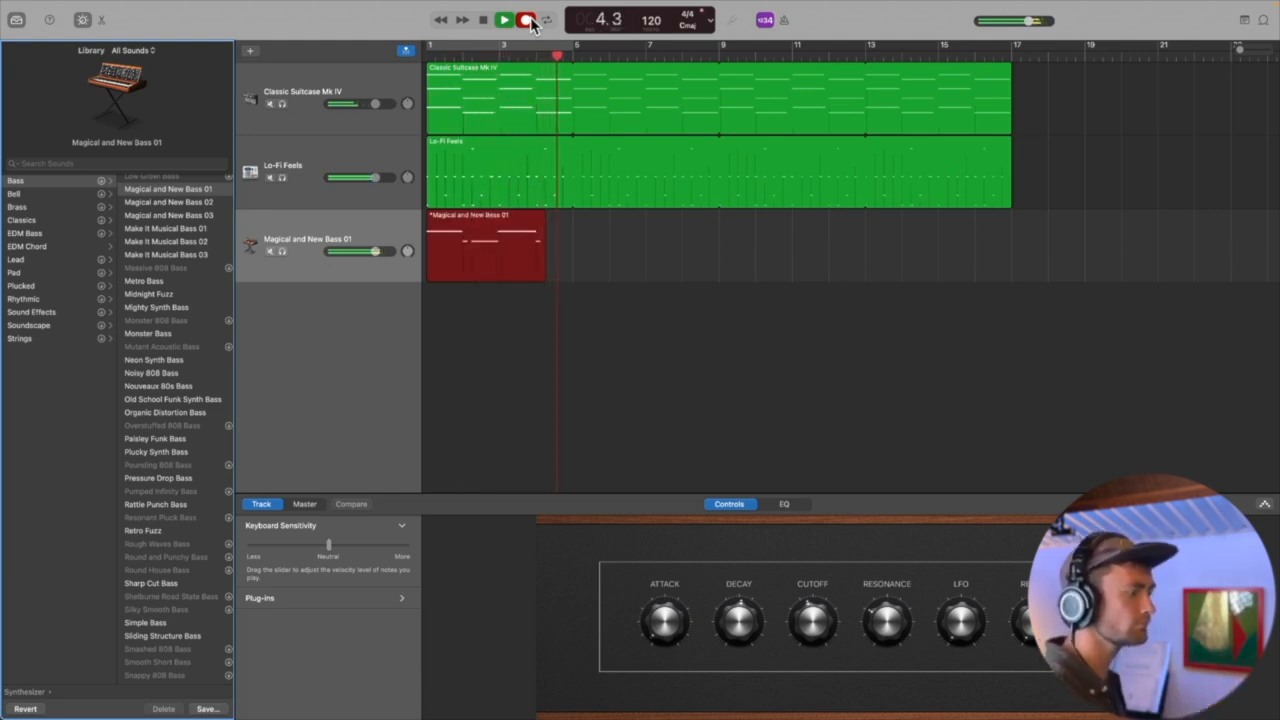
click(527, 20)
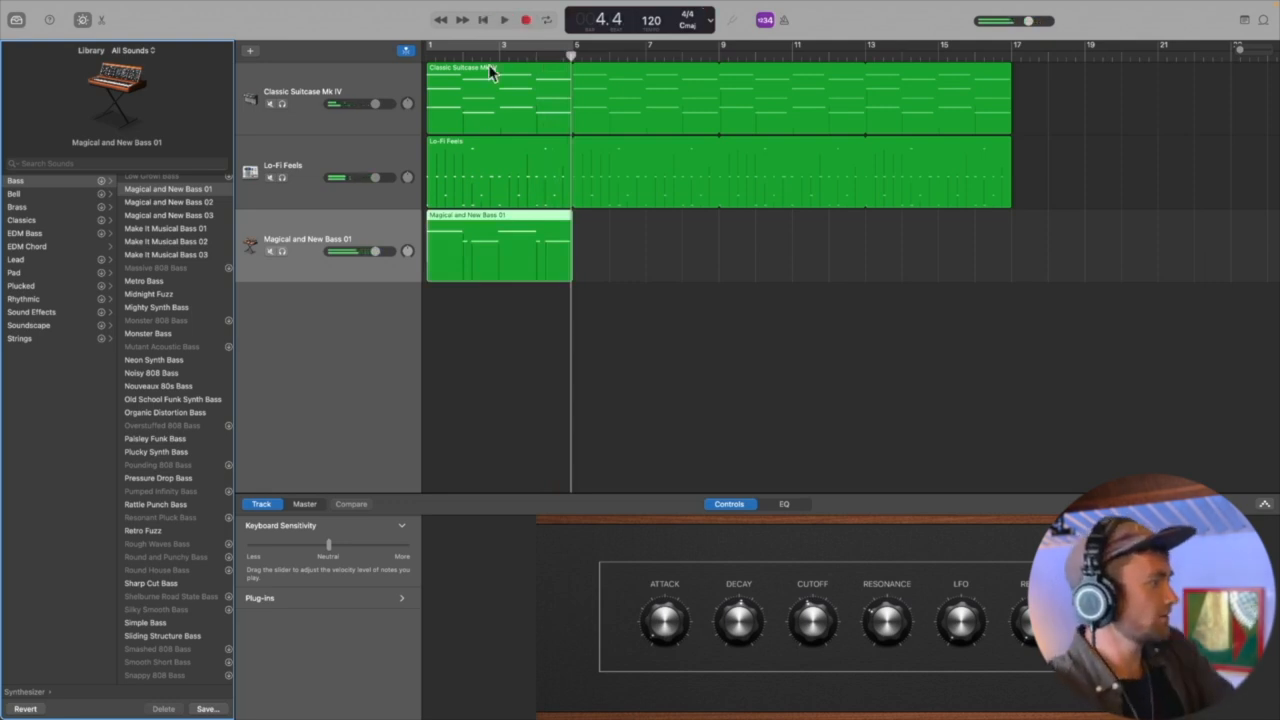
key(b)
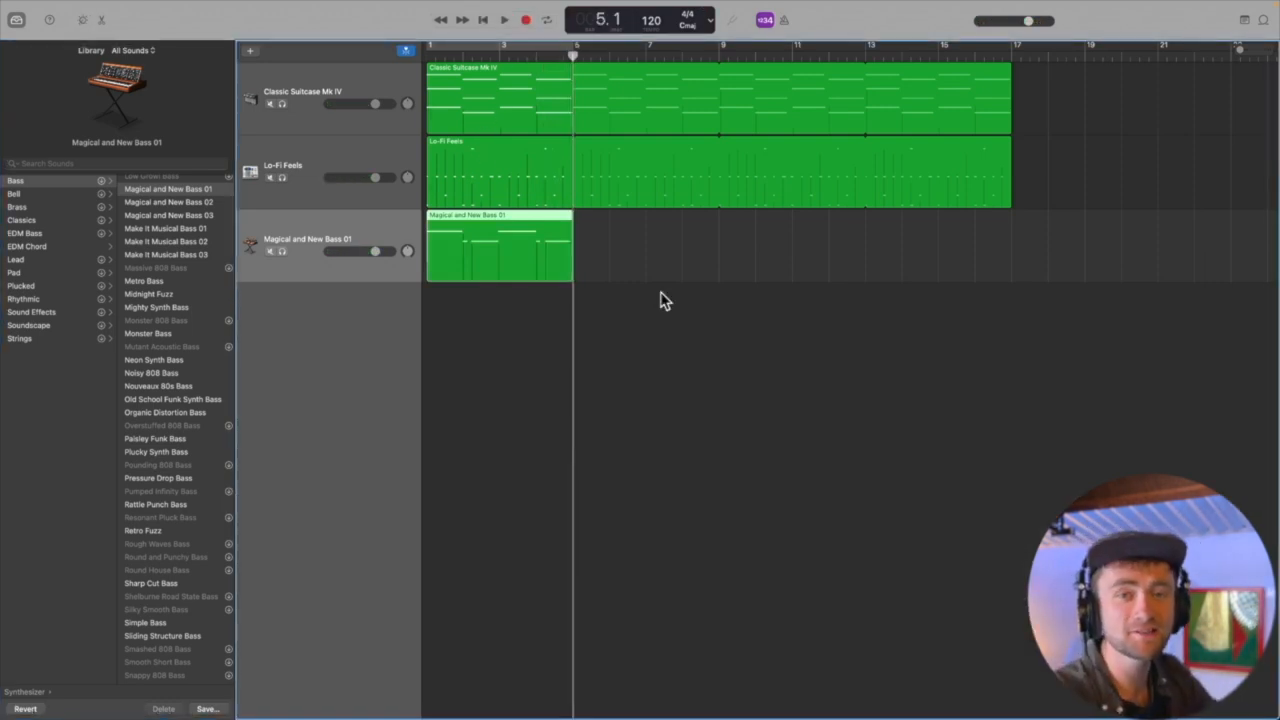
Step: Play the recorded bass part from the start and lengthen its long bar 2 note in the Piano Roll to reach bar 3
click(482, 20)
click(504, 20)
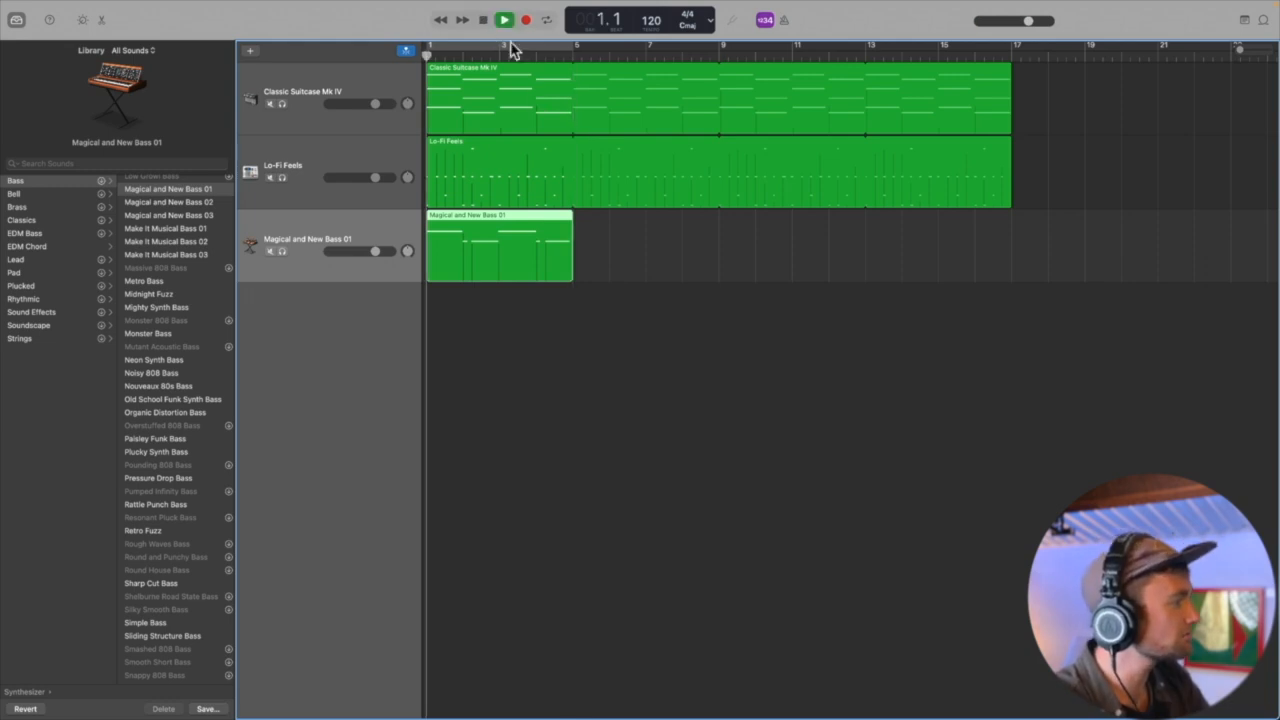
double_click(528, 215)
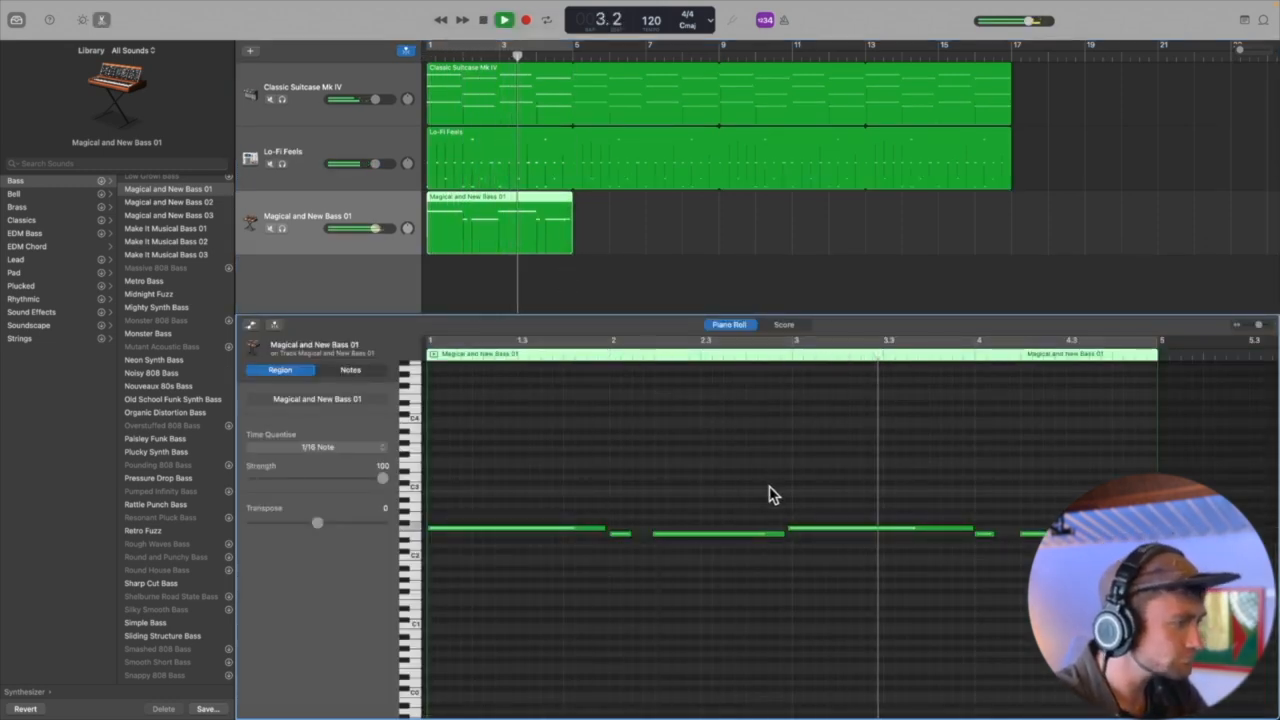
drag(790, 528, 789, 537)
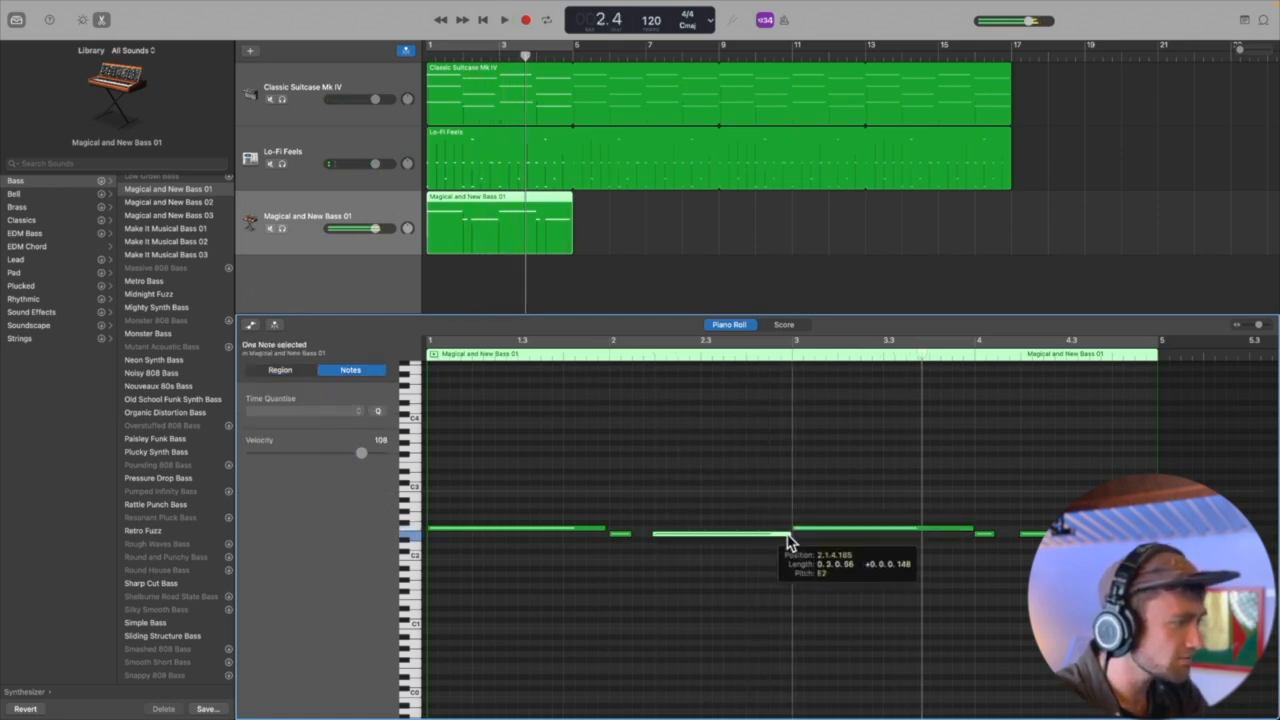
Step: Replay the edited bass notes, close the Piano Roll and loop the bass region out to bar 17
click(640, 352)
key(space)
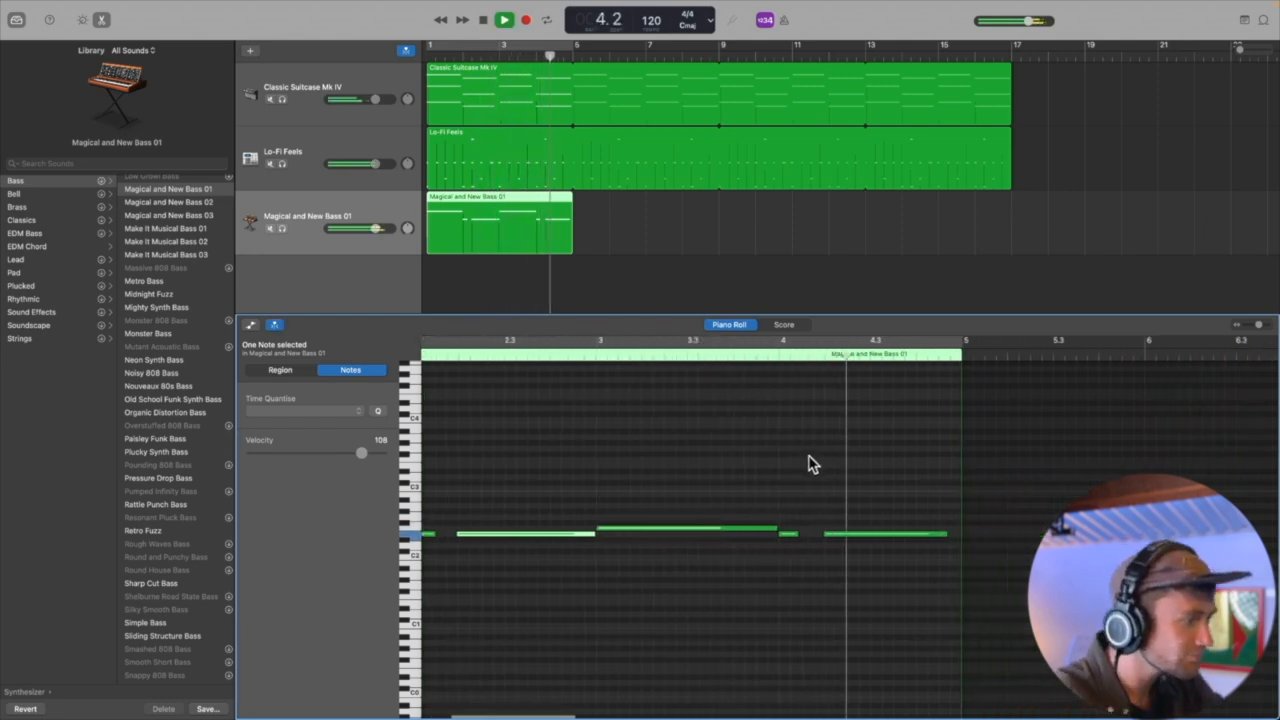
key(space)
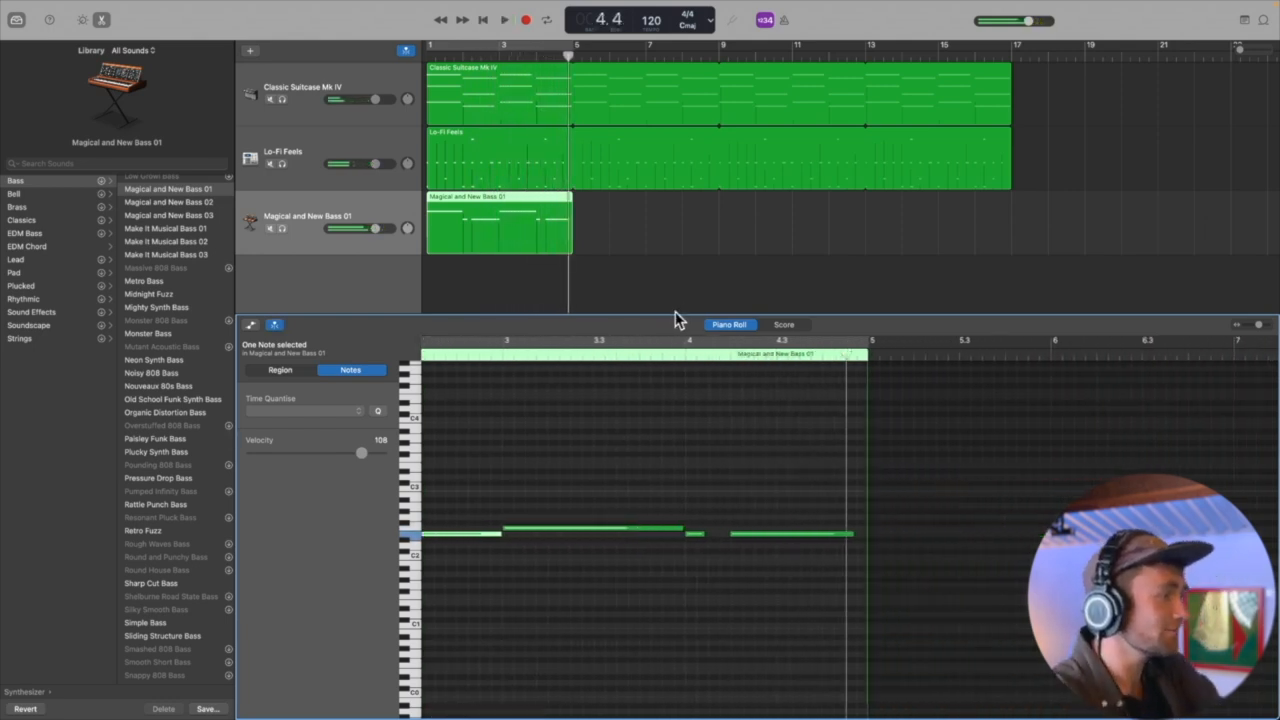
key(e)
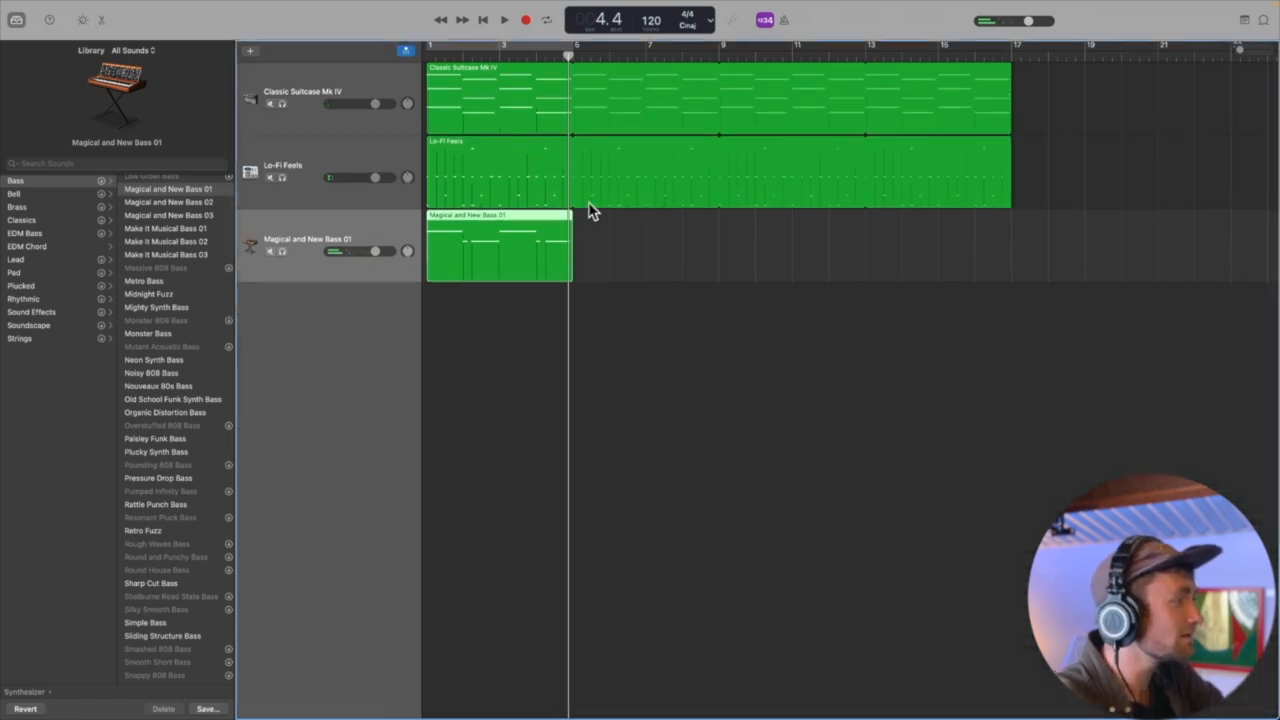
drag(580, 220, 1010, 245)
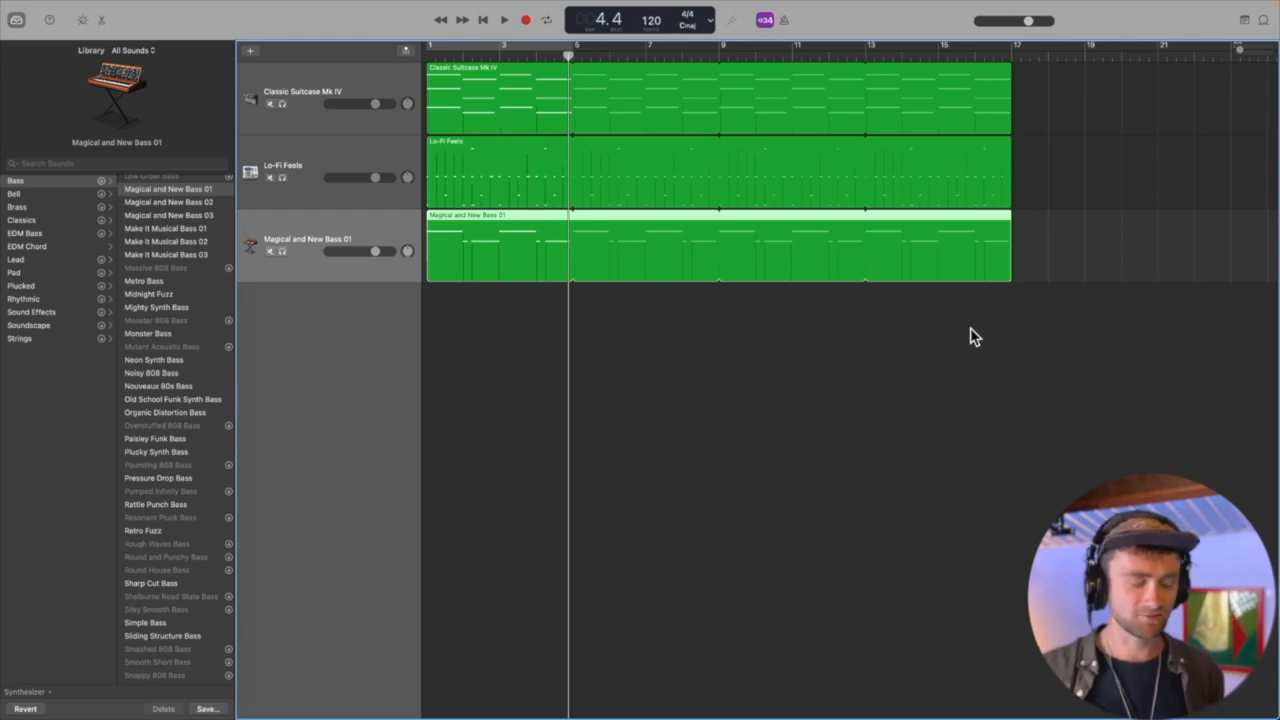
Step: Add a software instrument track and set its sound to String Ensemble from the Orchestral Strings category
click(256, 49)
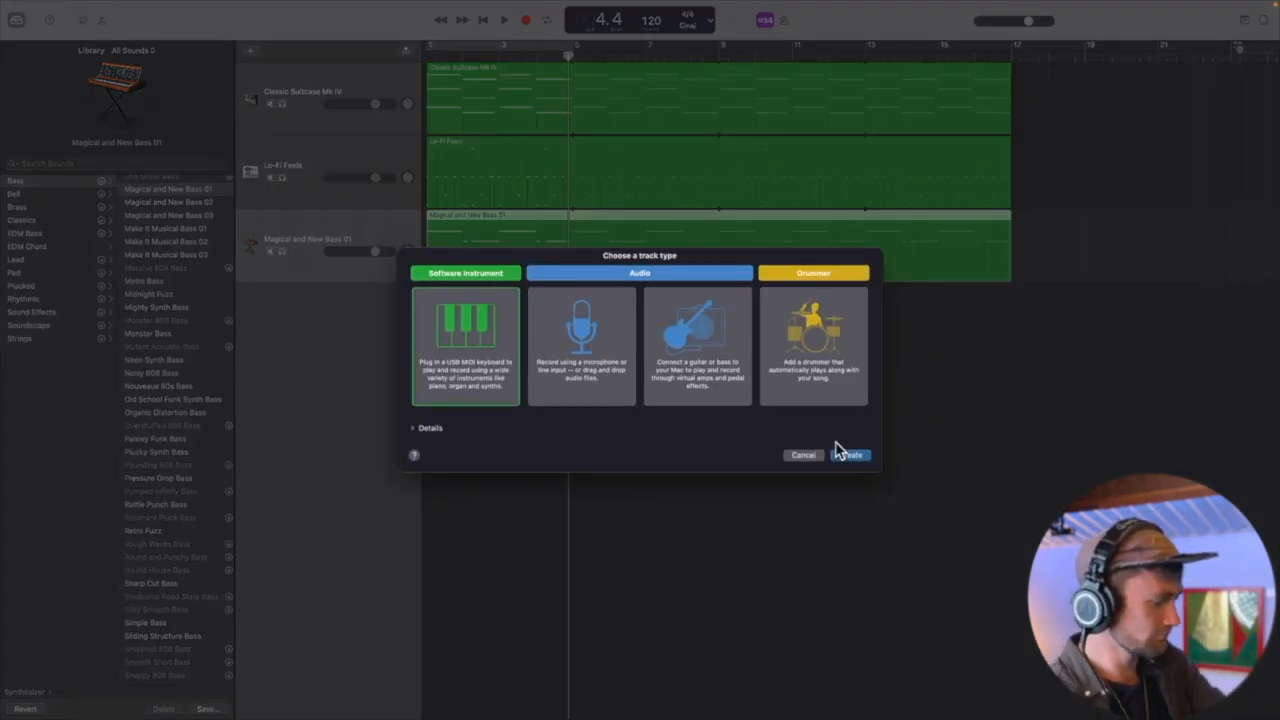
click(837, 450)
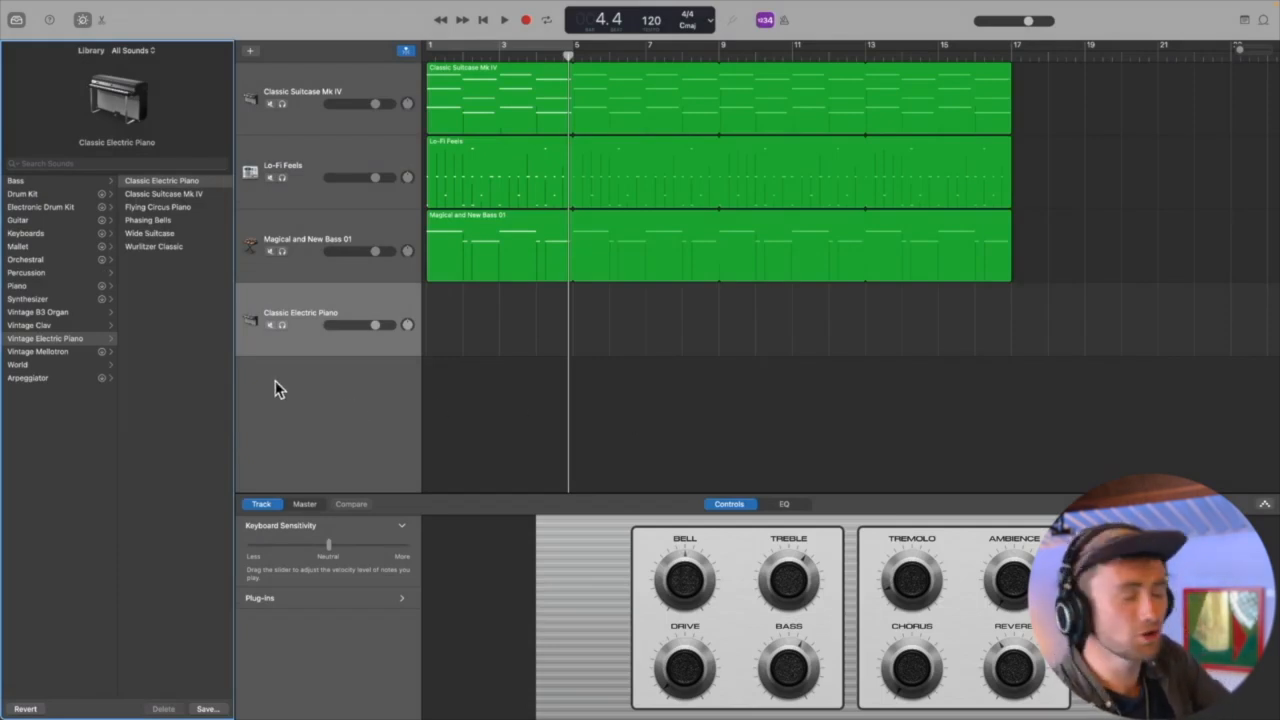
click(68, 262)
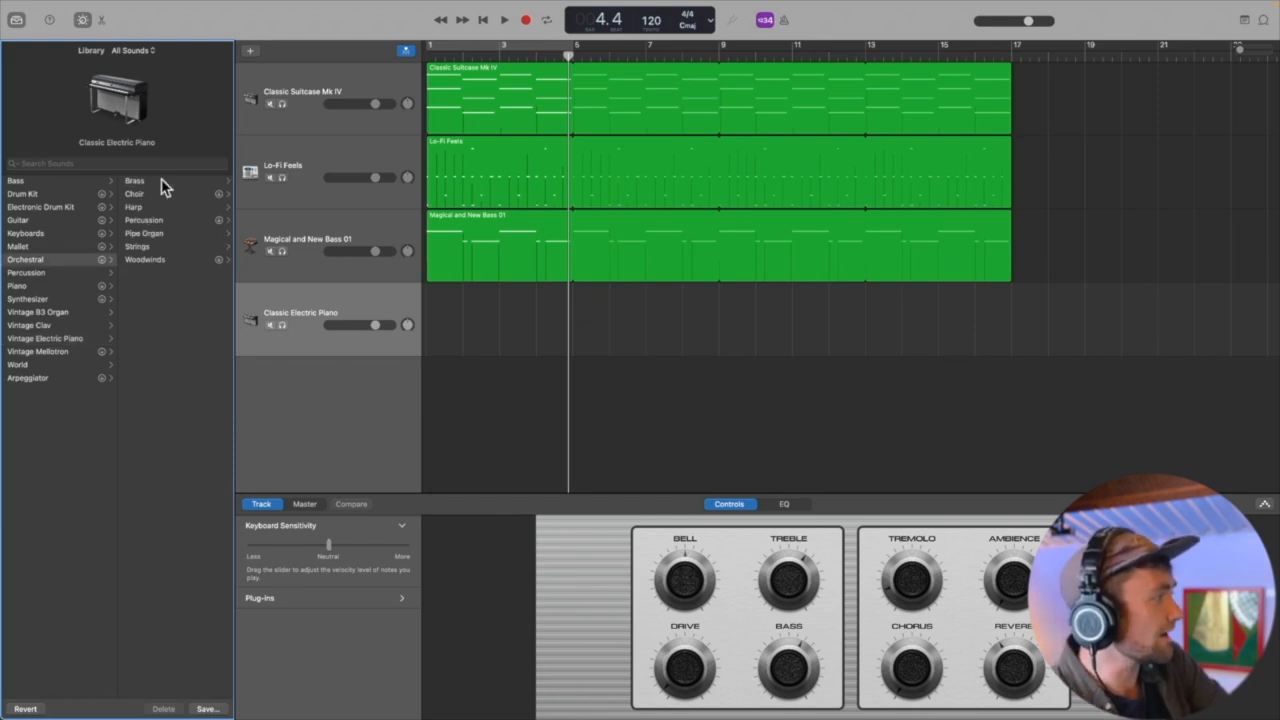
click(166, 249)
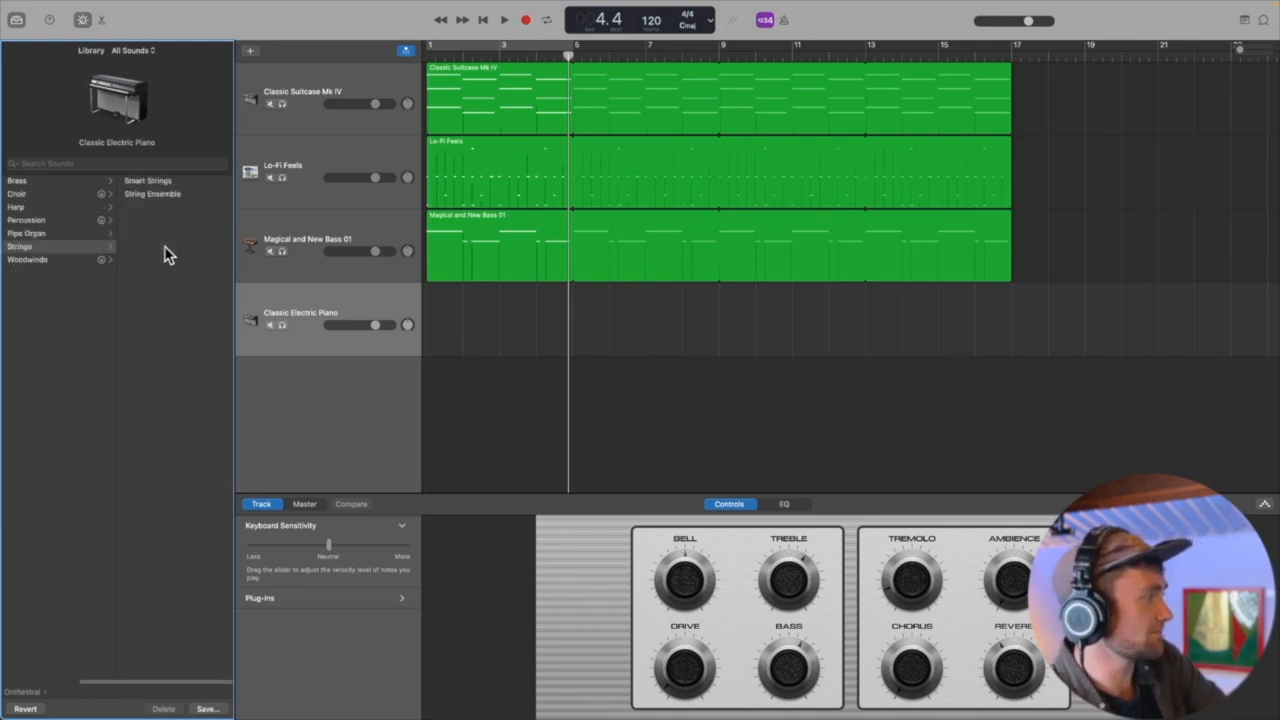
click(175, 194)
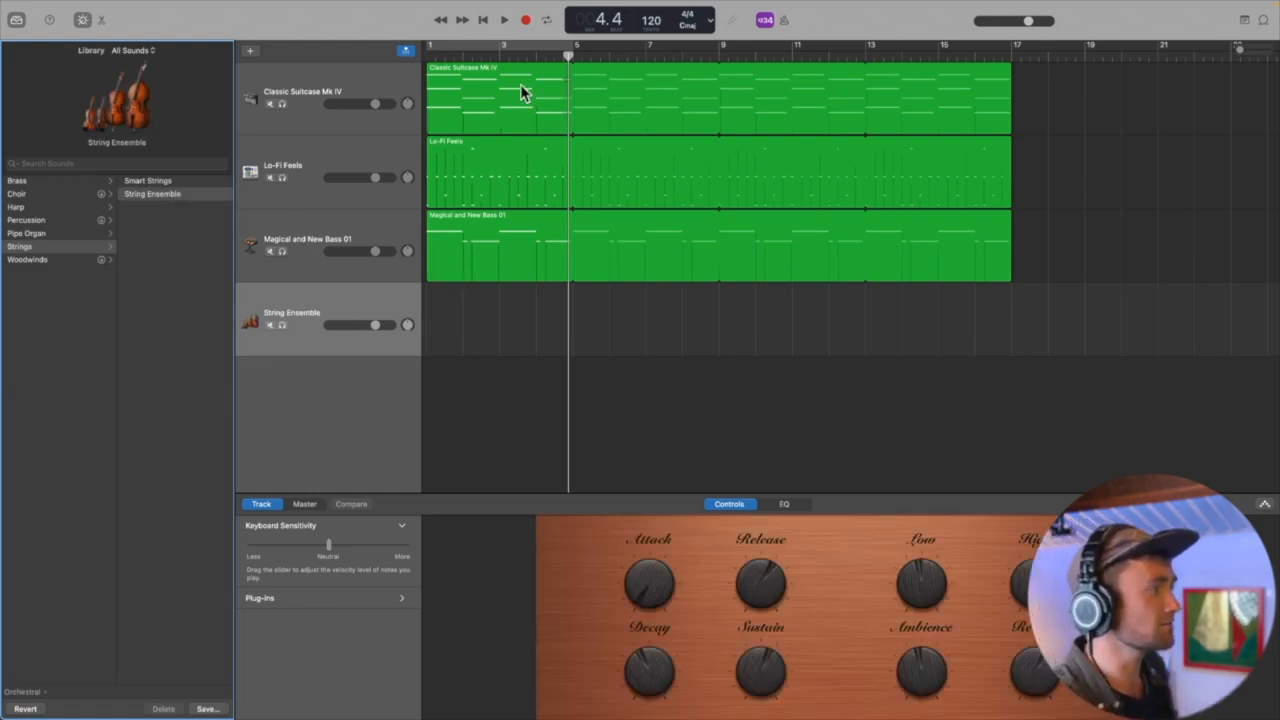
Step: Turn on cycling over the first four bars and play the beat to try the String Ensemble sound over it
click(546, 20)
click(505, 21)
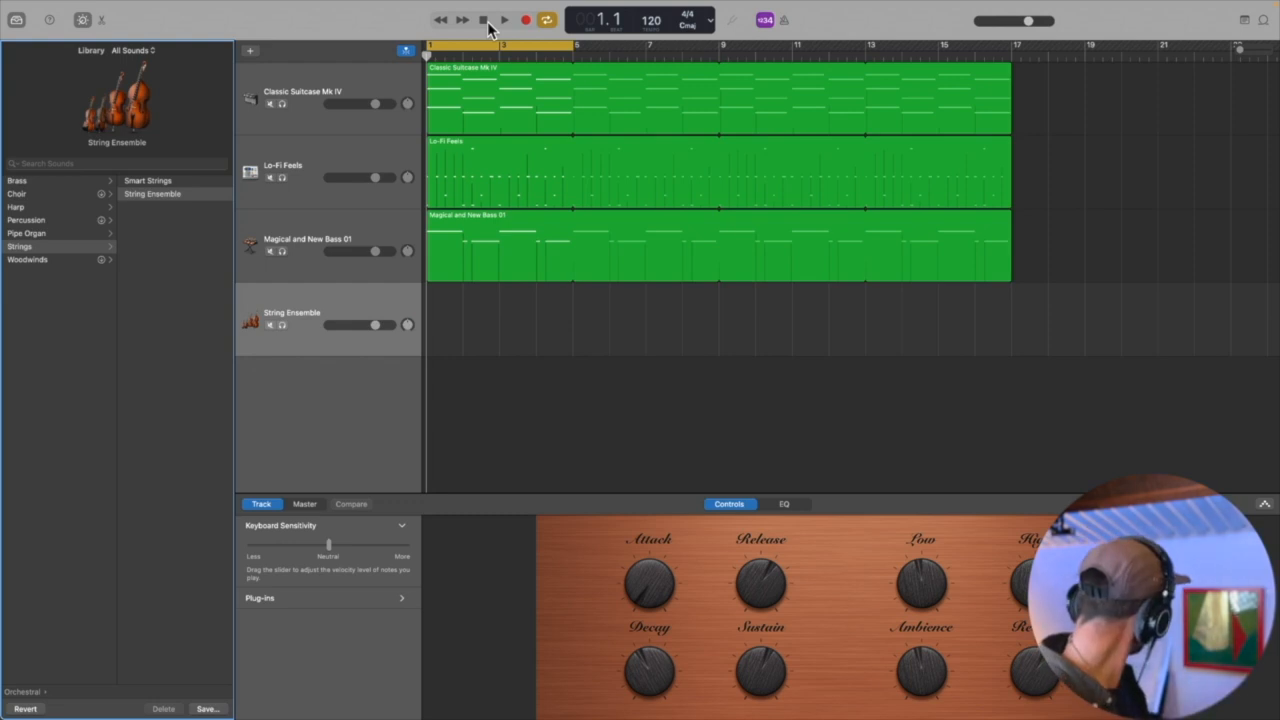
key(space)
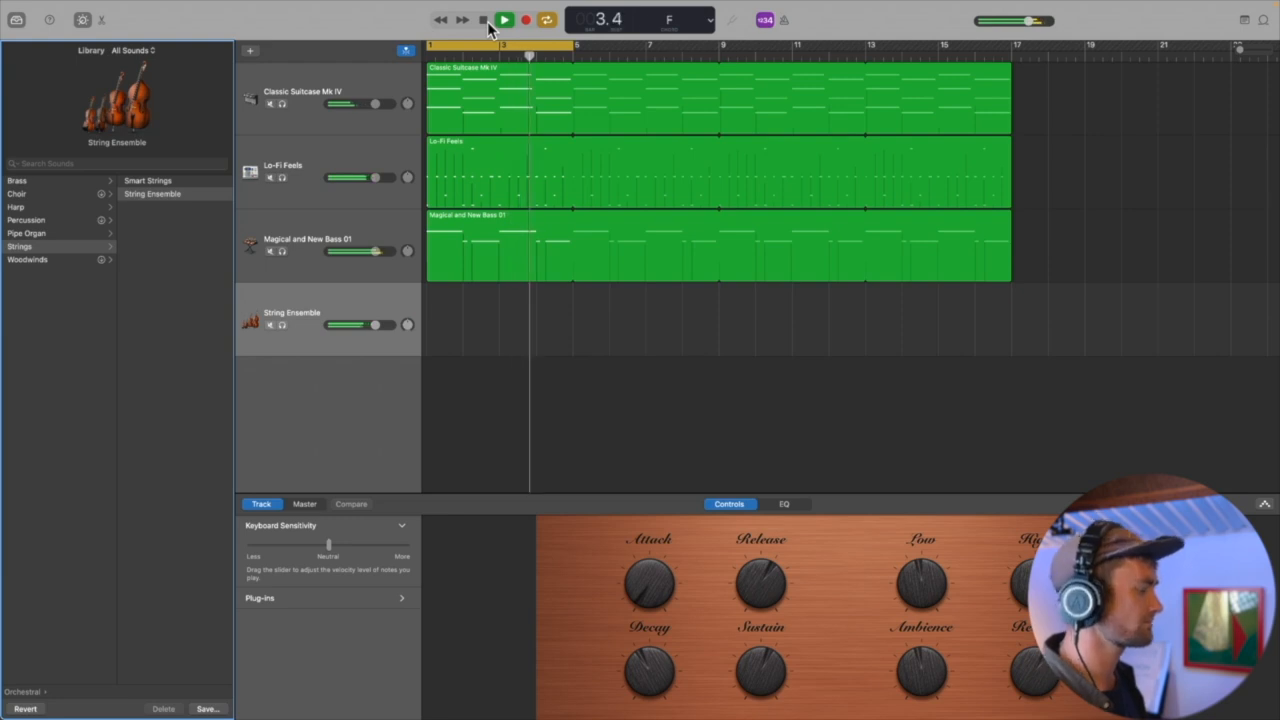
click(484, 20)
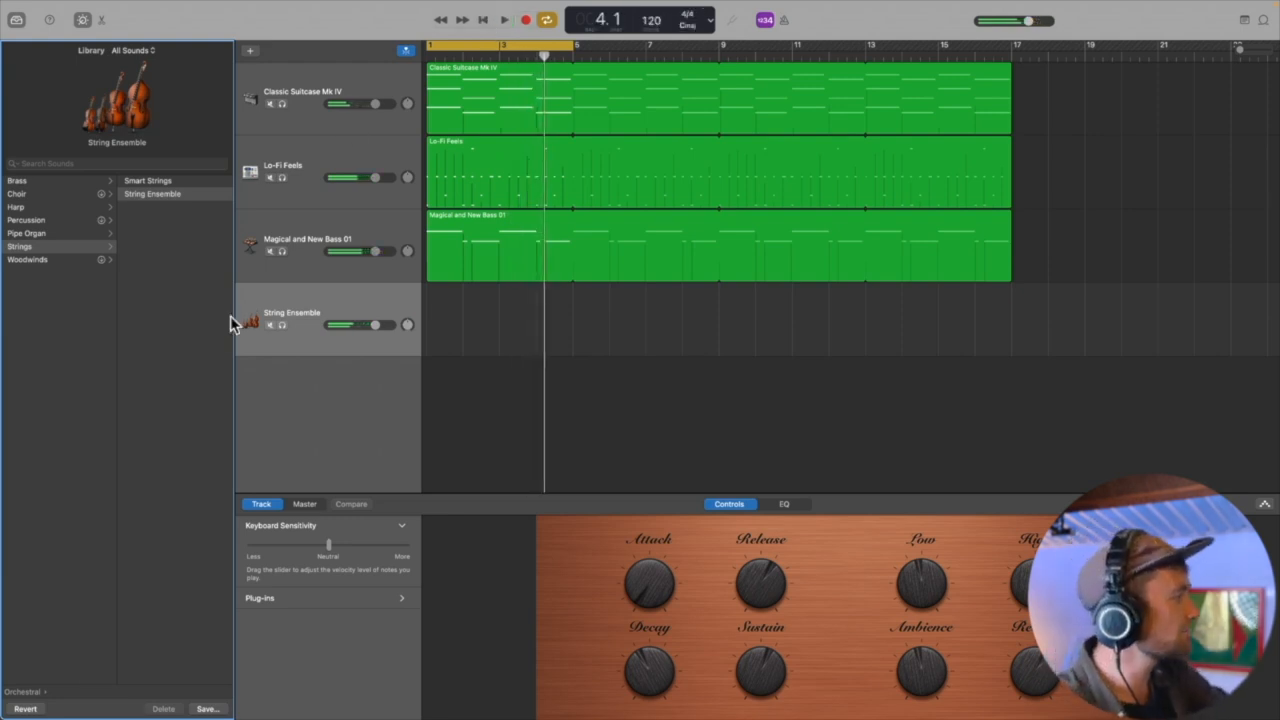
Step: Change the new track's sound to Beauty Blubbers from the Synthesizer Pad category and try it over the cycled beat
scroll(206, 324, left, 3)
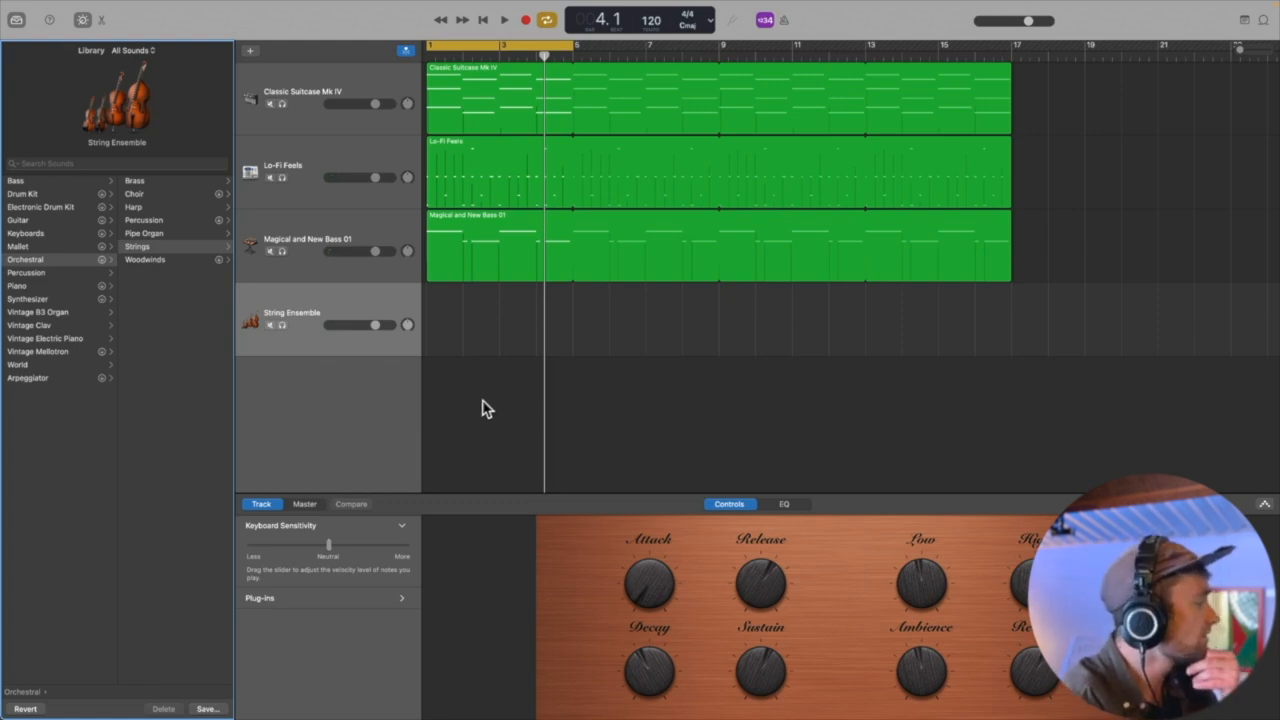
click(64, 300)
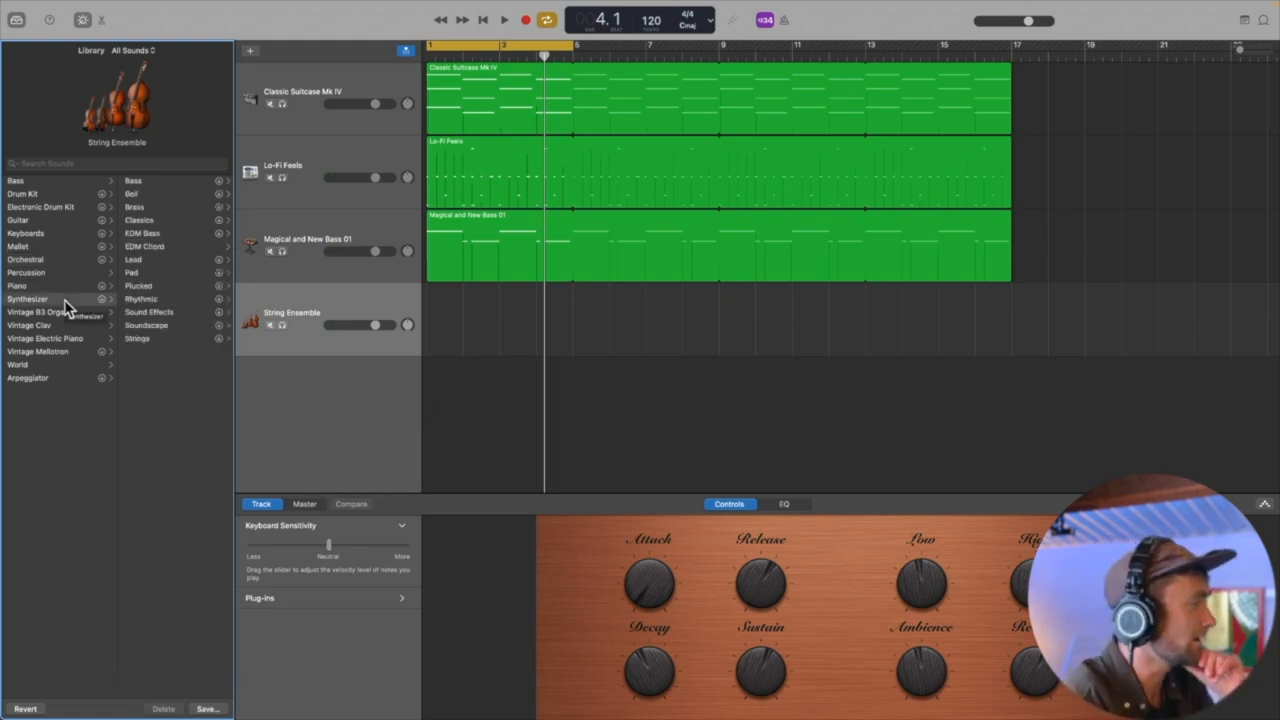
click(167, 274)
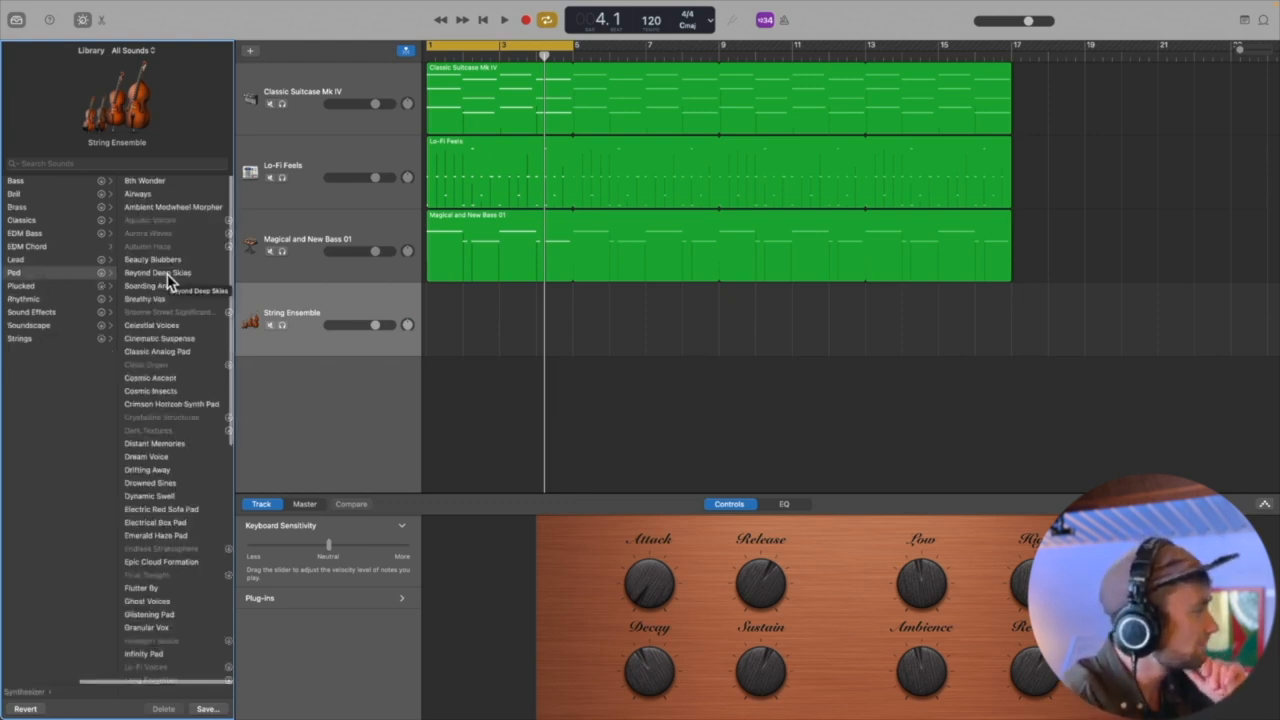
scroll(172, 280, down, 10)
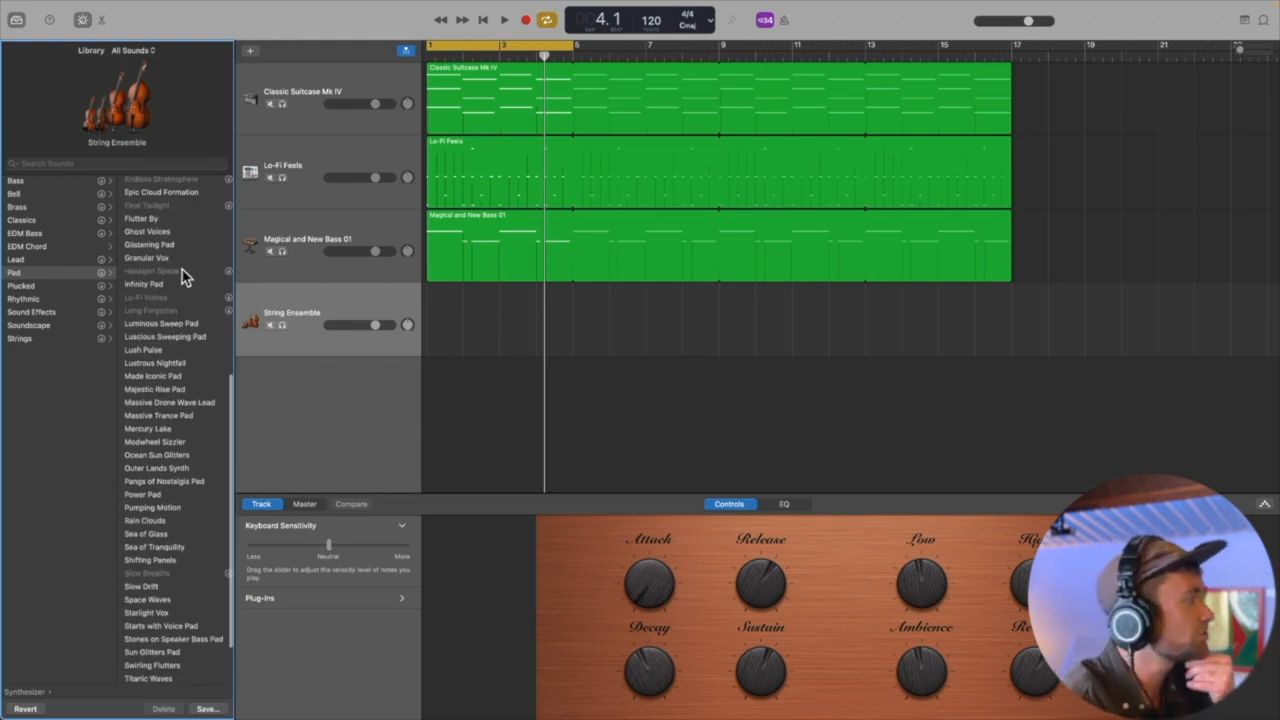
scroll(180, 268, up, 10)
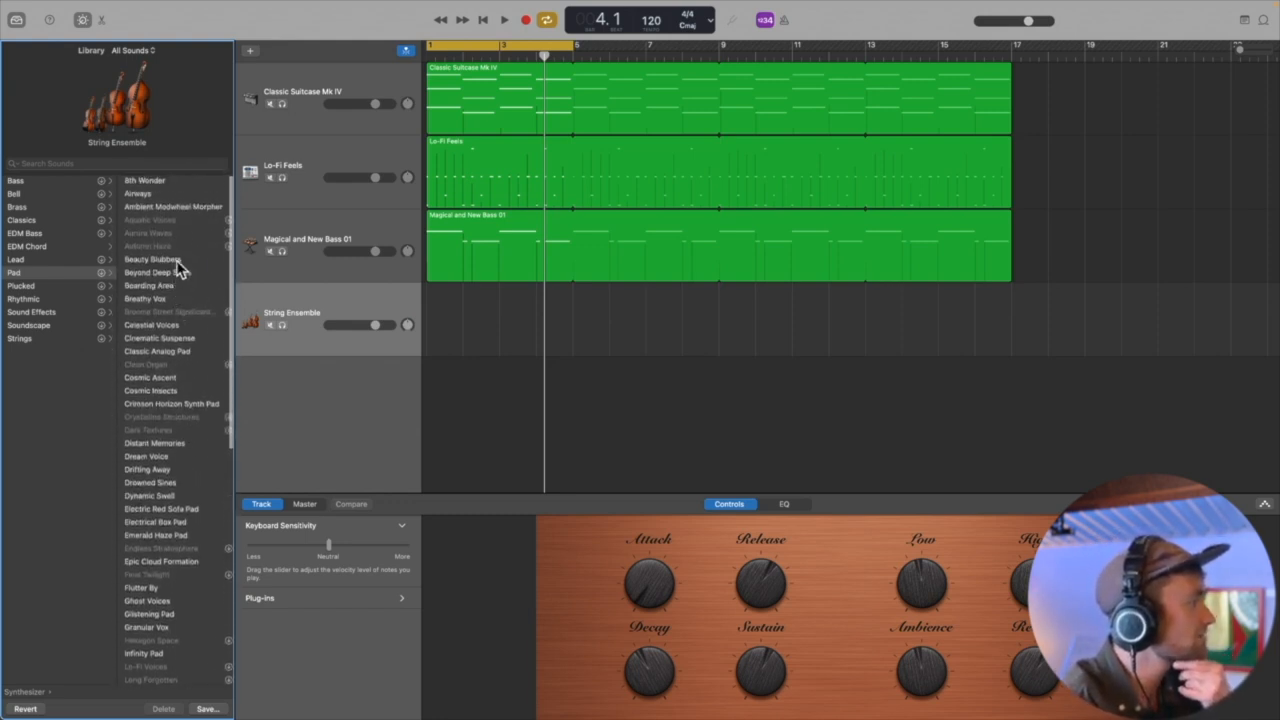
click(175, 260)
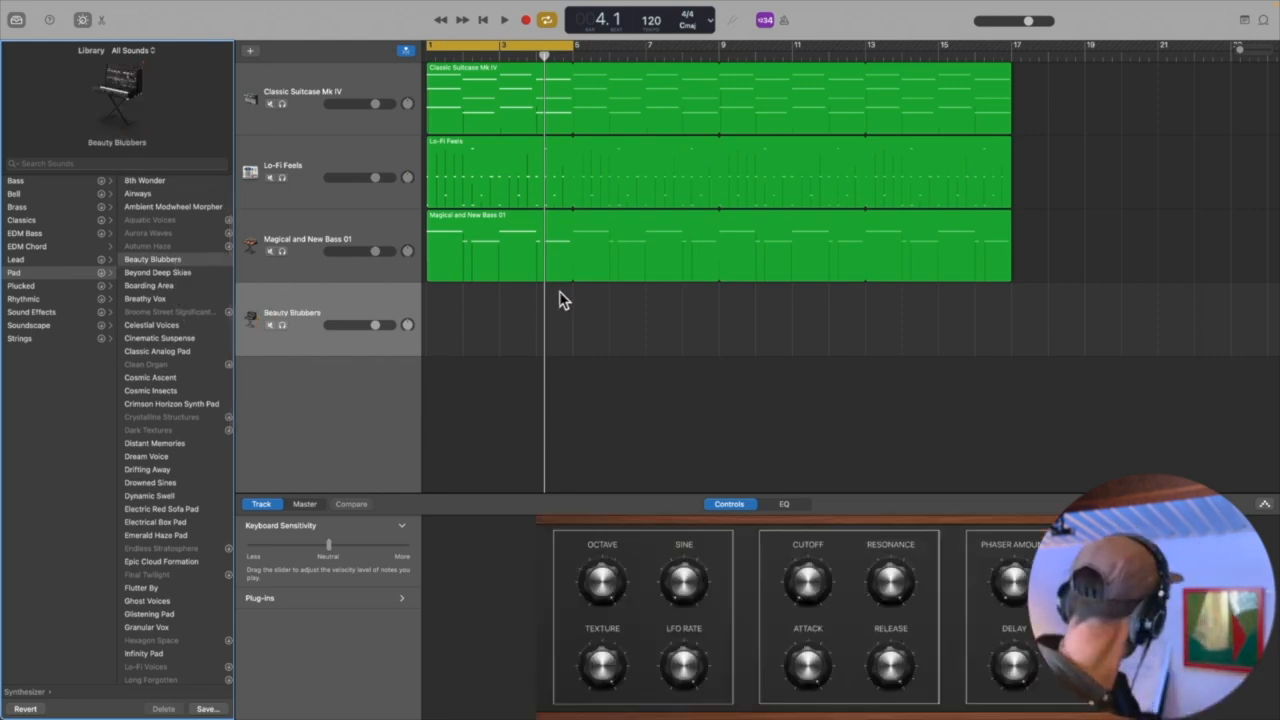
key(space)
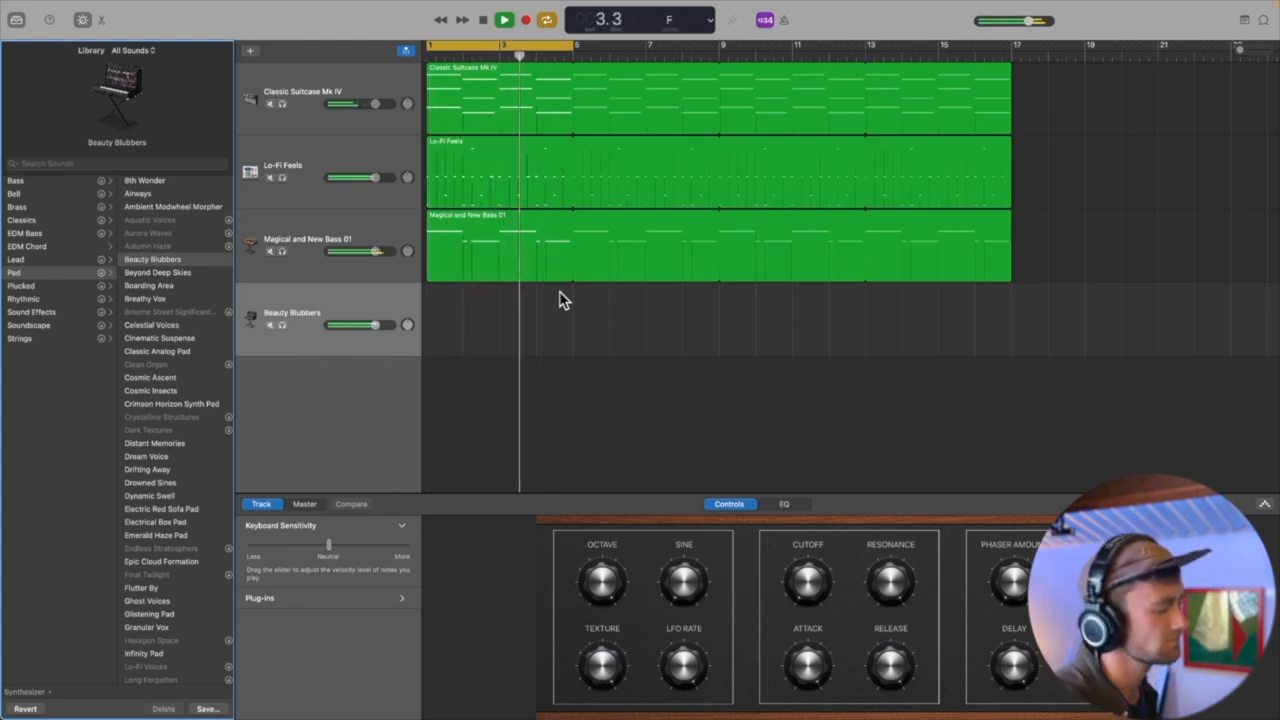
Step: Change the pad track's sound to Breathy Vox and try it over the cycled beat
key(space)
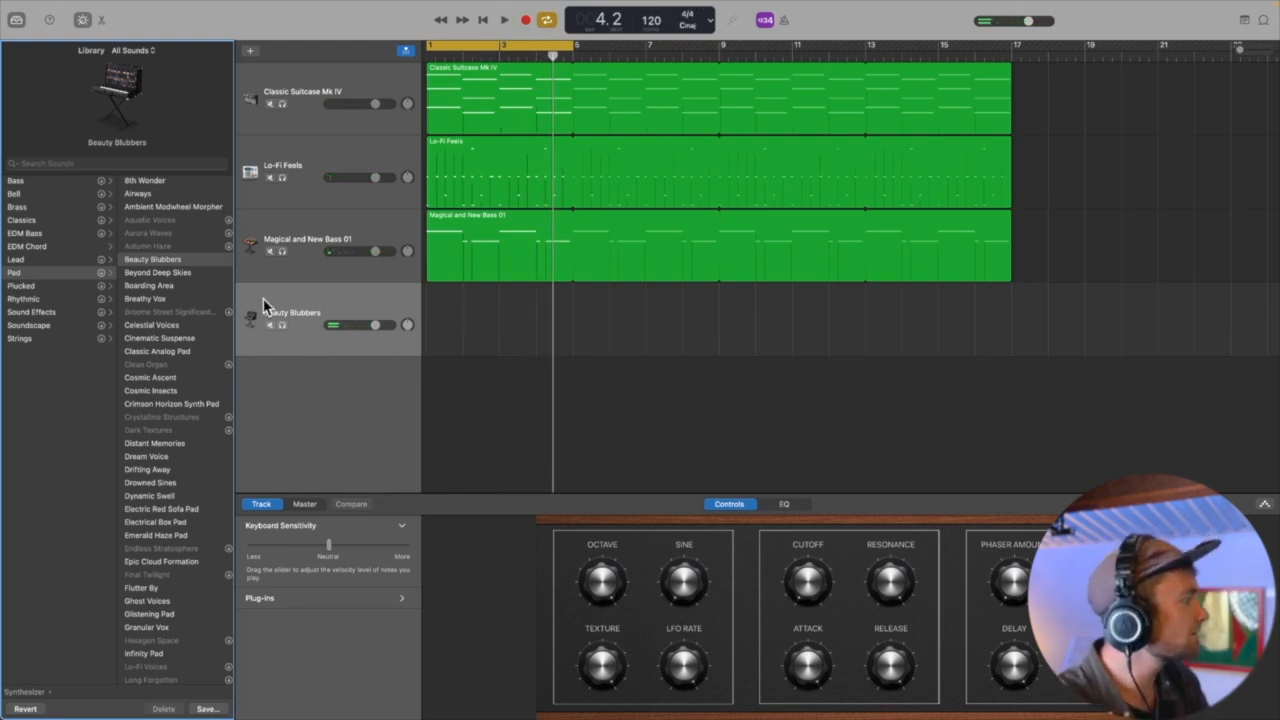
click(199, 297)
key(space)
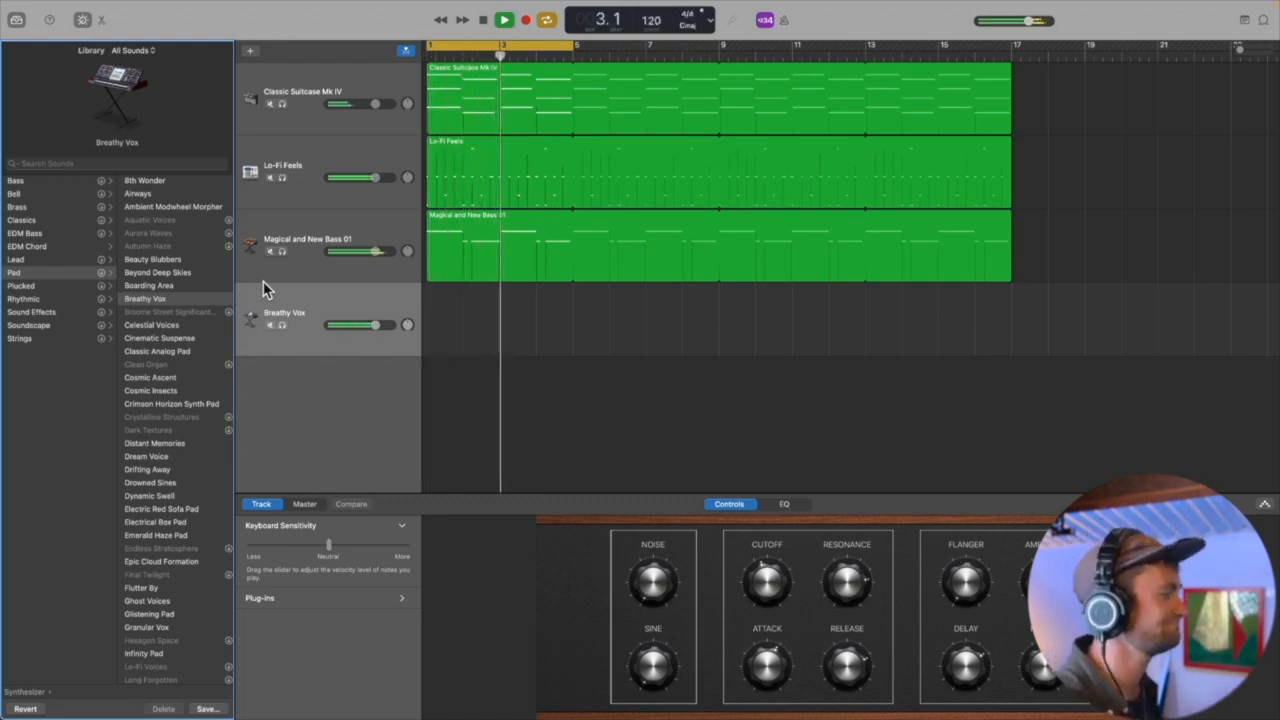
key(space)
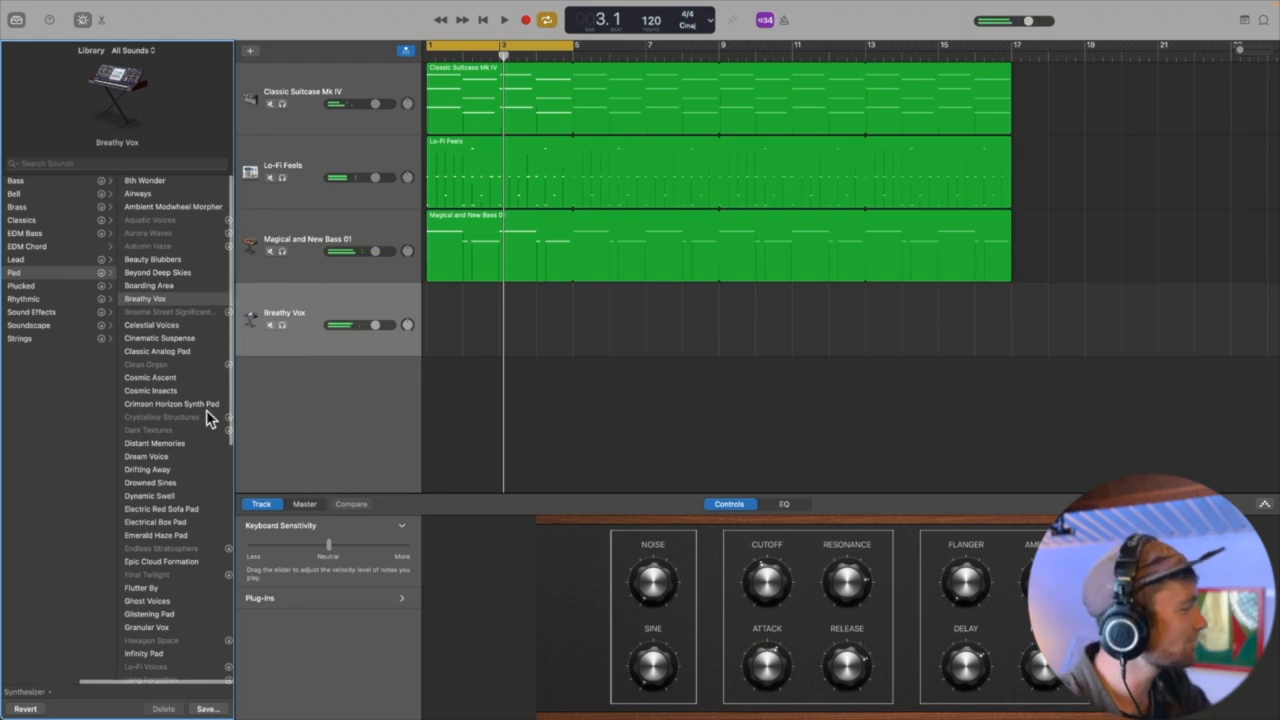
Step: Set the pad track's sound to Dream Voice and try it over the cycled beat
click(194, 457)
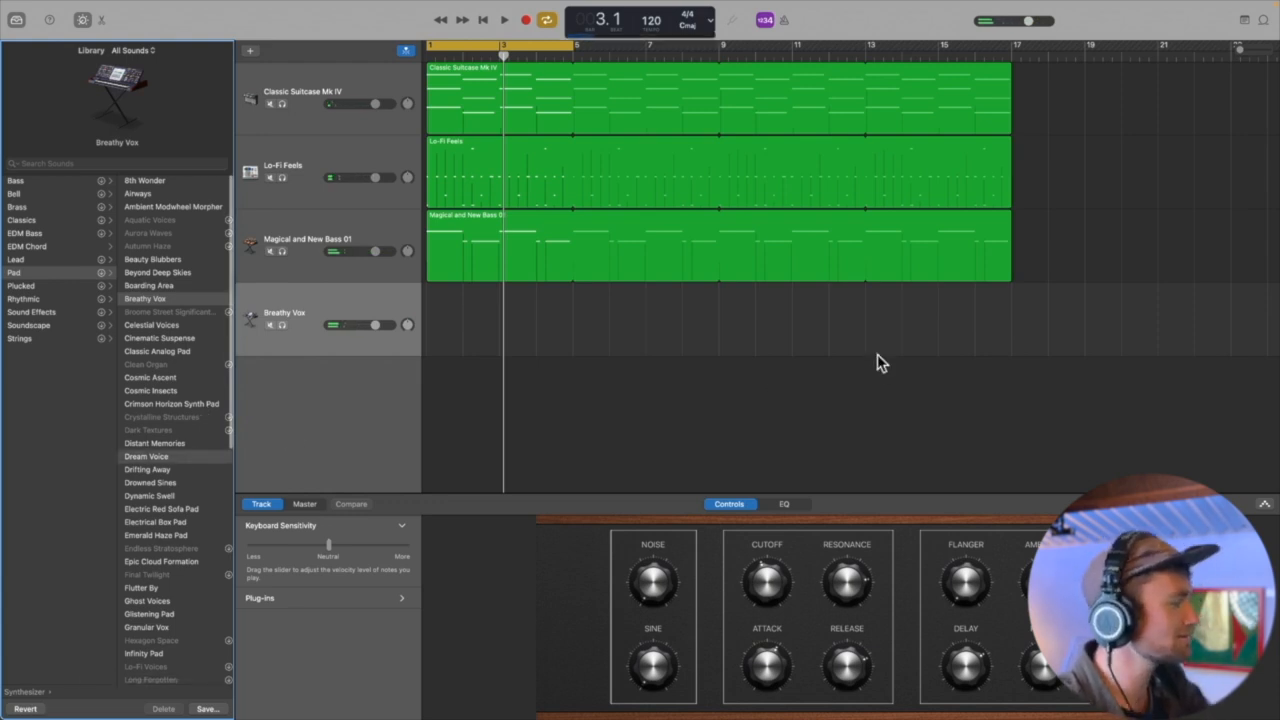
key(Return)
key(space)
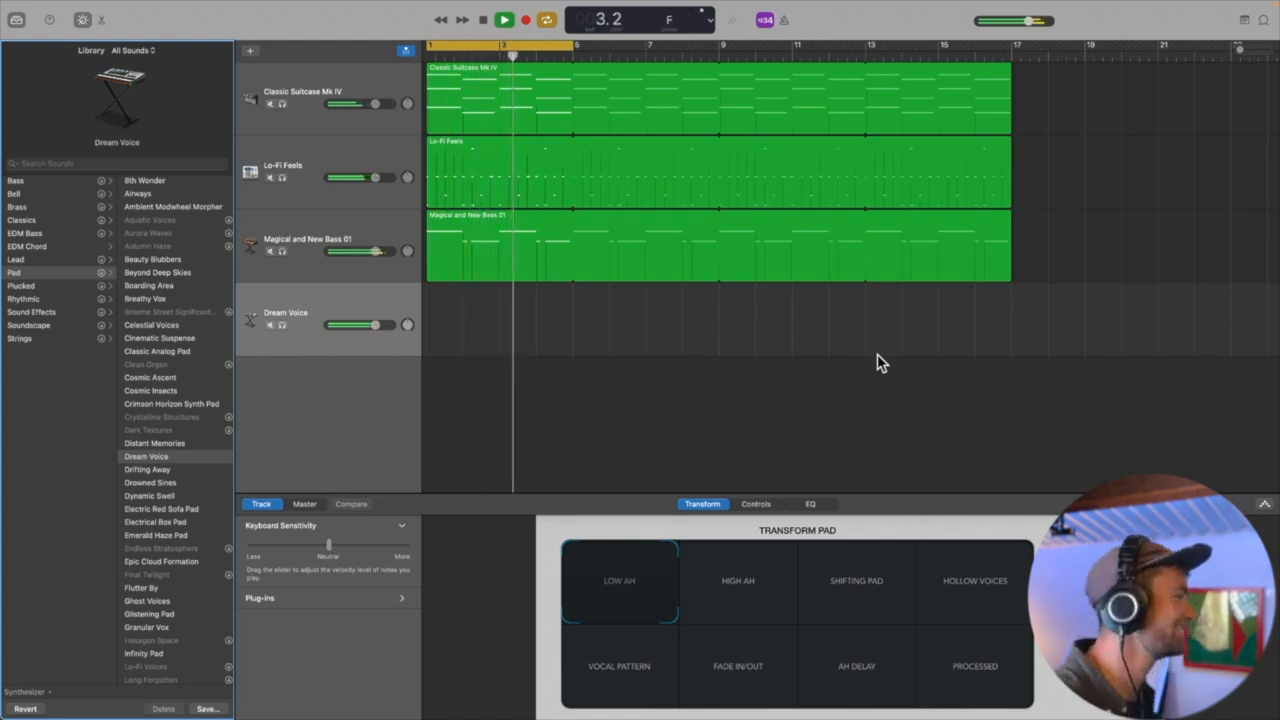
key(space)
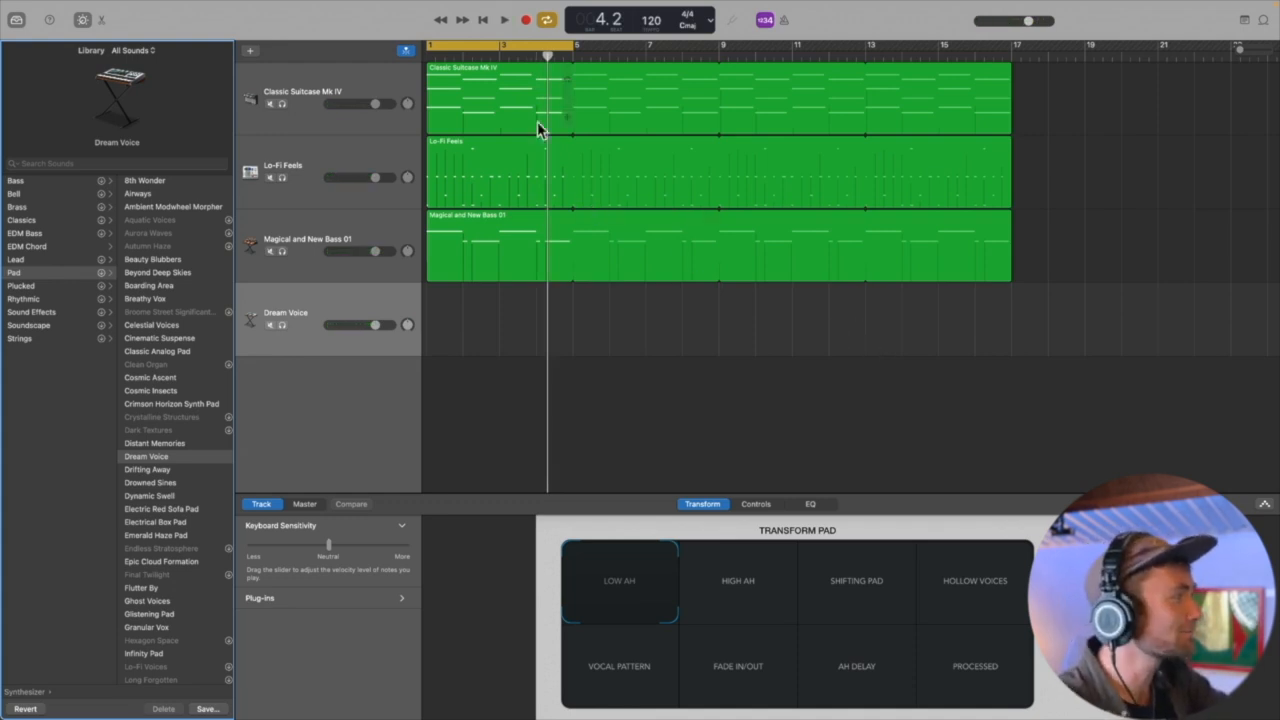
Step: Turn off cycling and record a four-bar chord part on the Dream Voice track, starting at bar 1
click(483, 20)
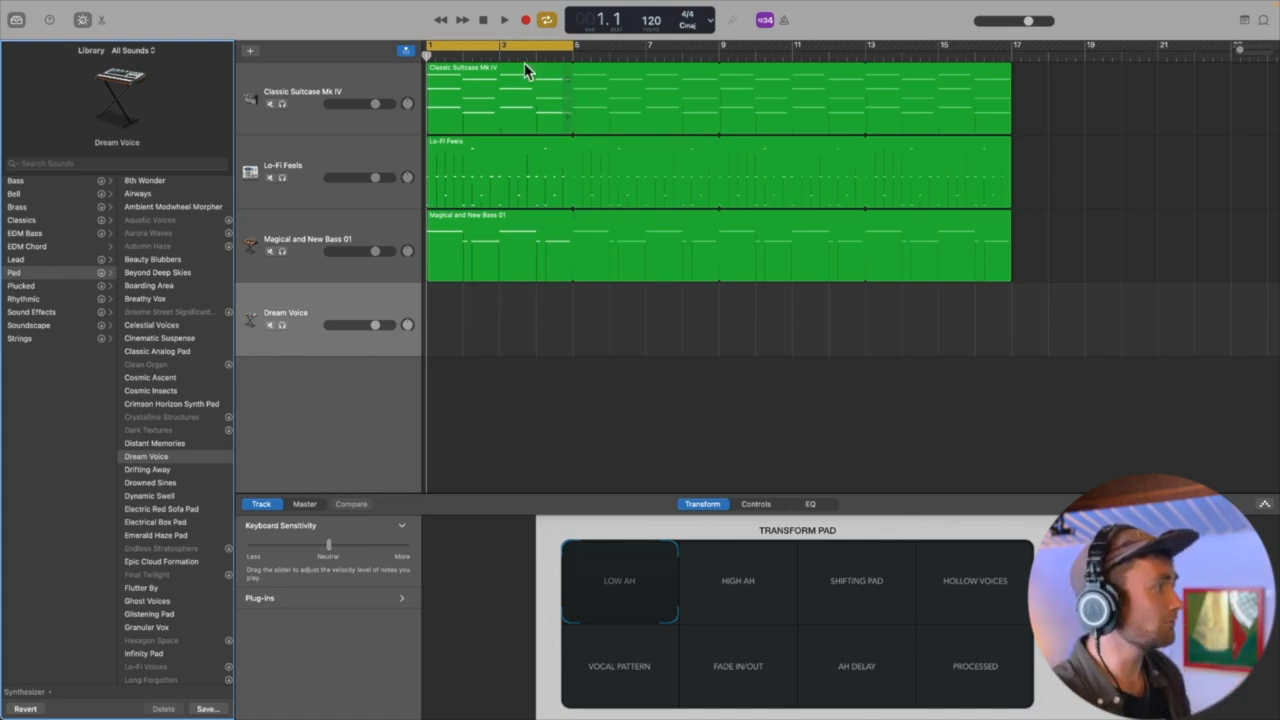
click(545, 21)
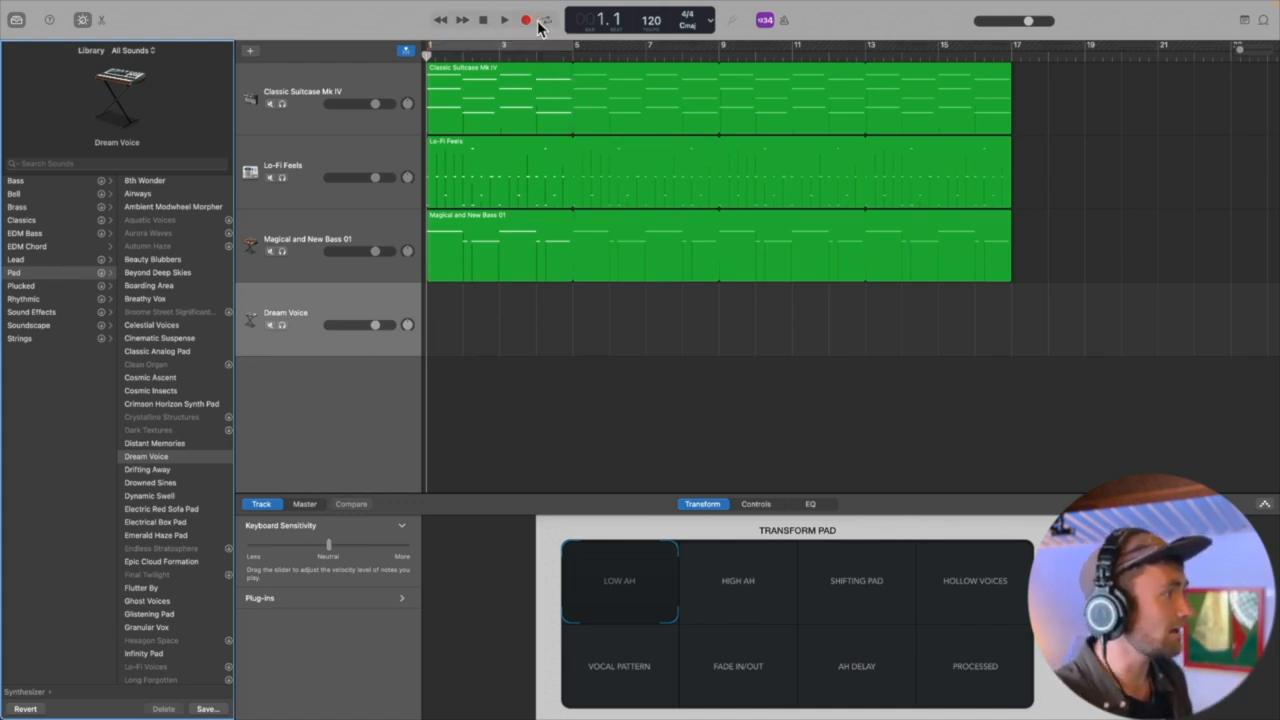
click(526, 21)
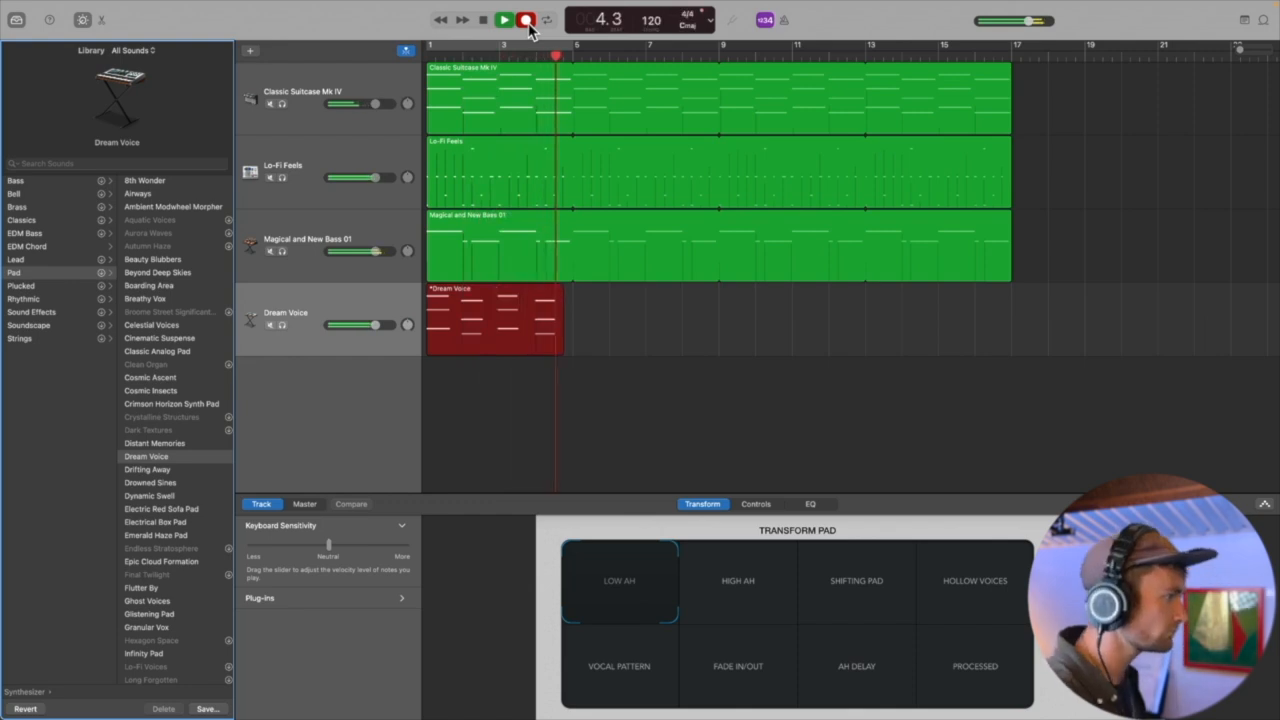
key(space)
key(b)
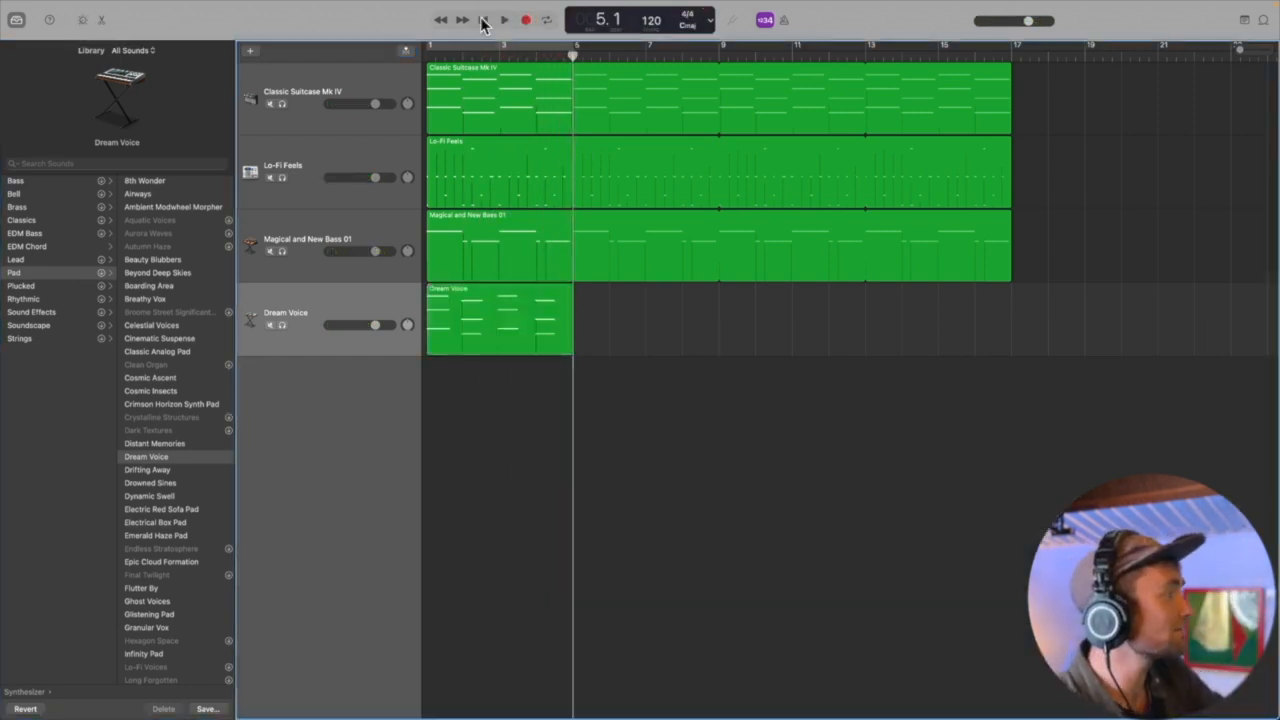
Step: Play back the recorded Dream Voice chords and loop their region out to bar 17, closing the Piano Roll
key(Return)
key(space)
double_click(477, 303)
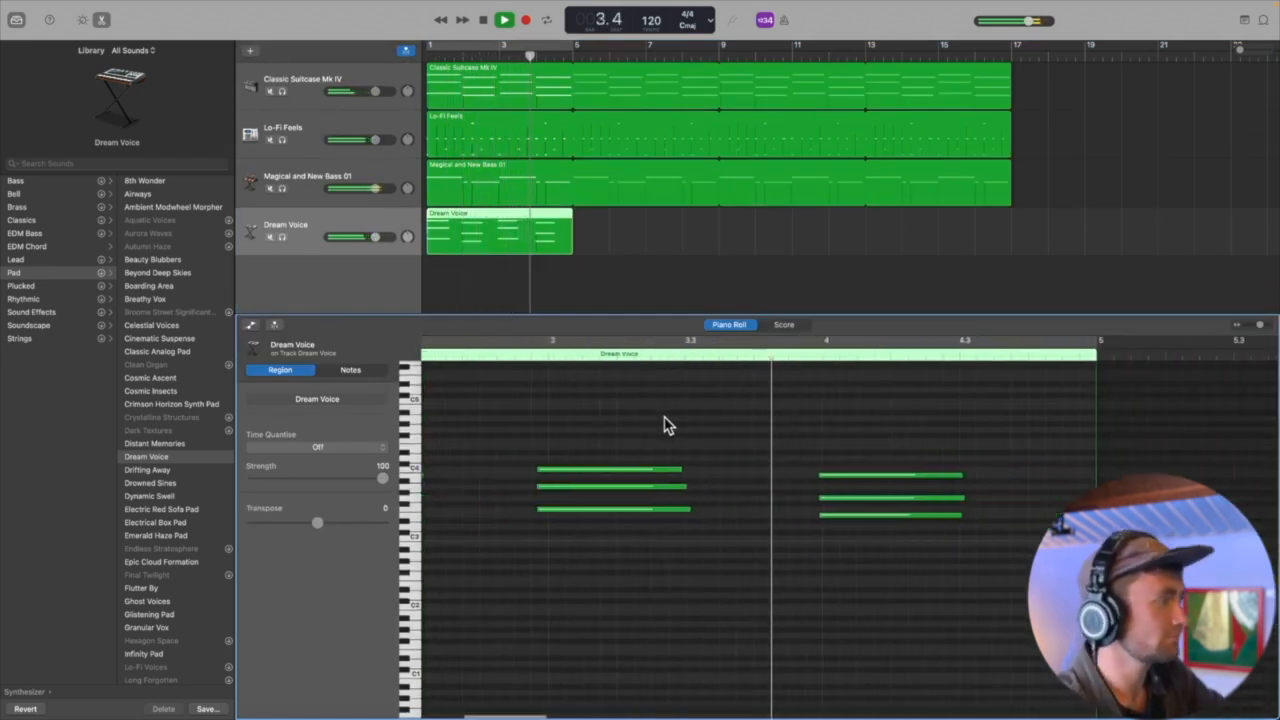
drag(571, 217, 1016, 233)
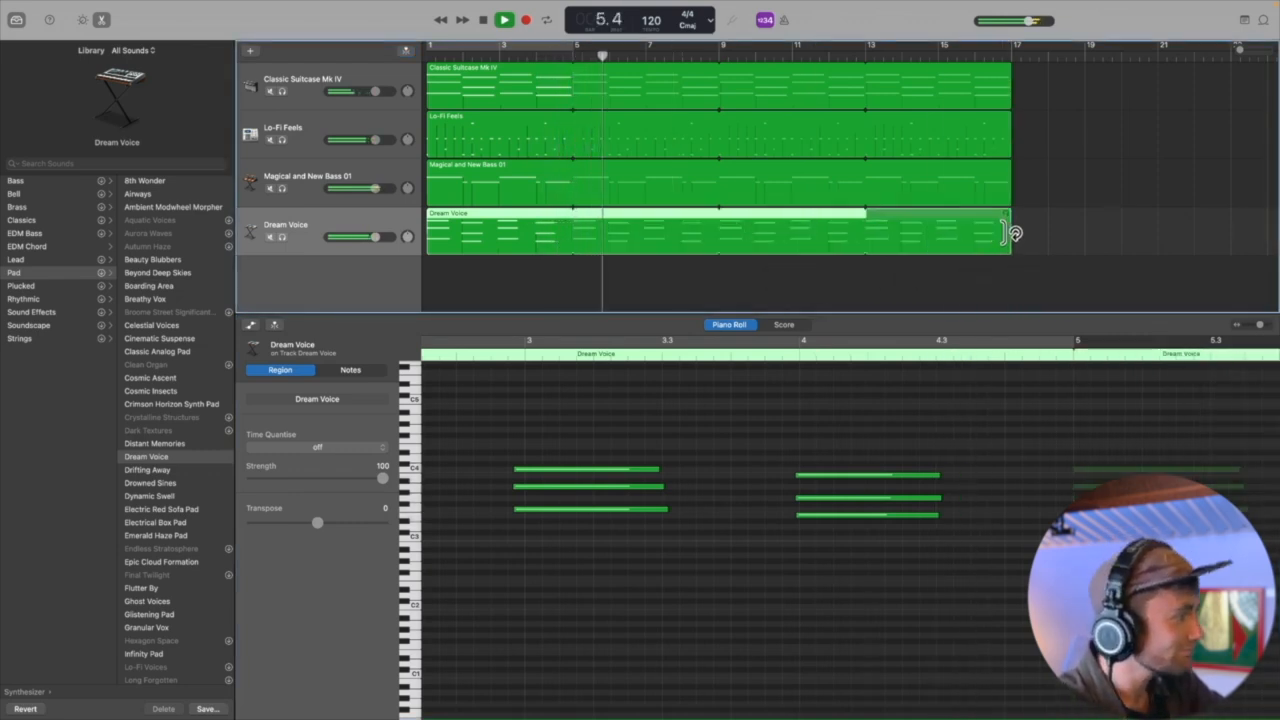
key(space)
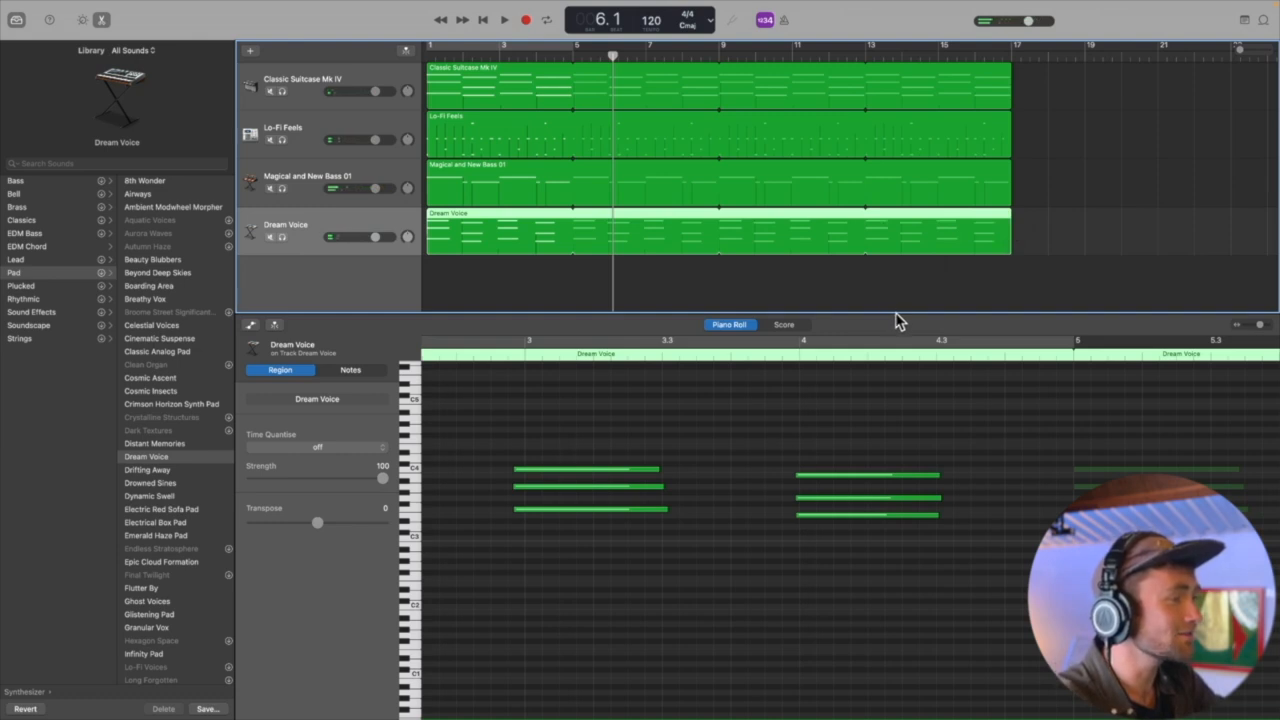
key(e)
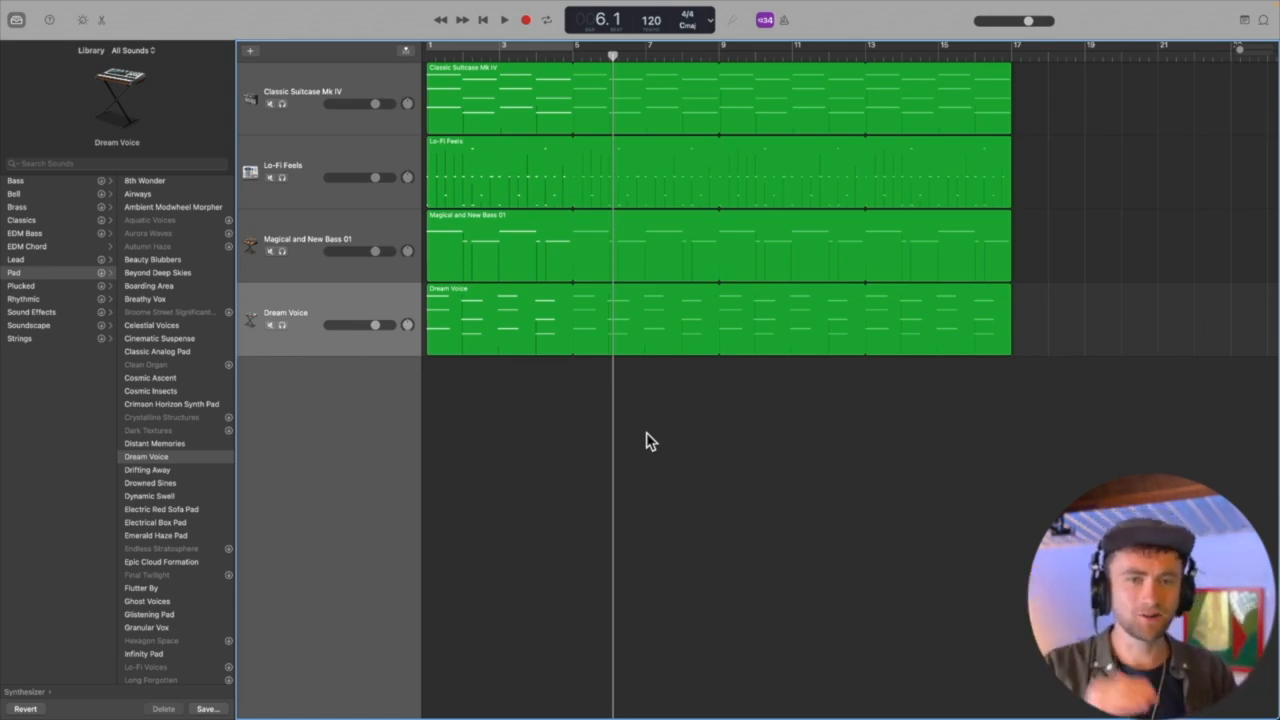
Step: Add another software instrument track and list the Lead sounds of the Synthesizer category for it
click(248, 52)
key(Return)
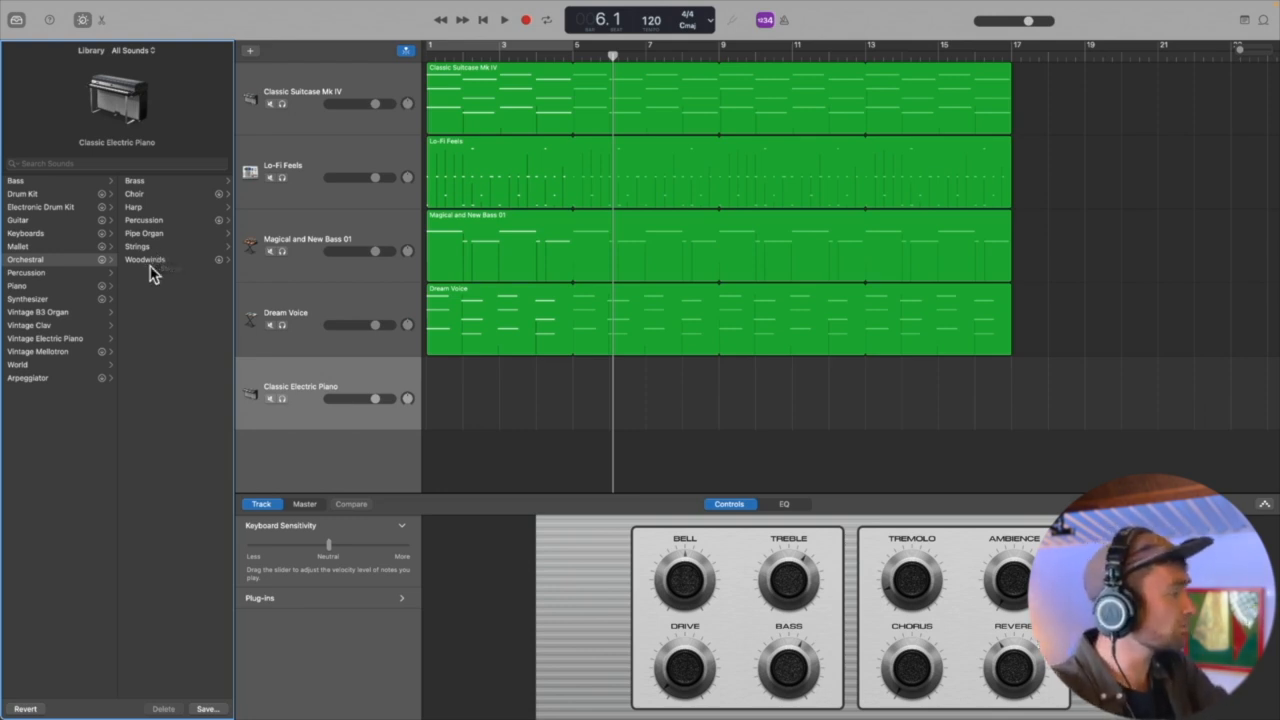
click(58, 302)
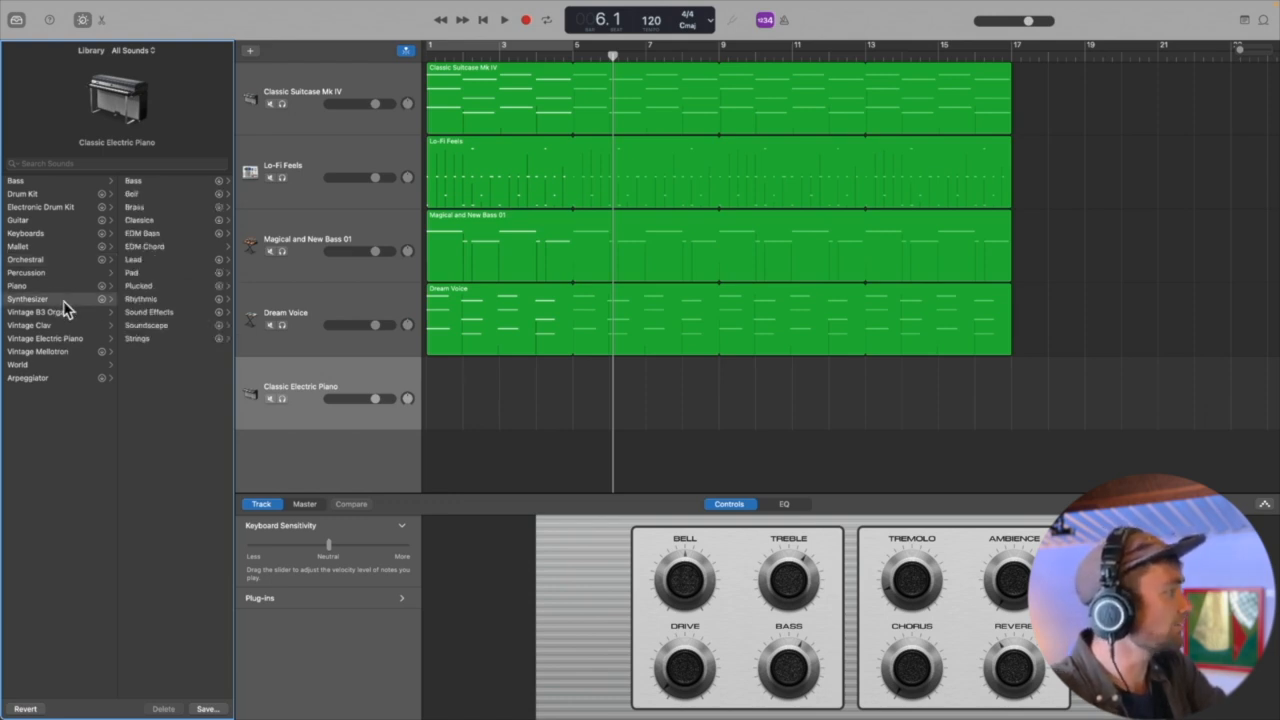
click(159, 259)
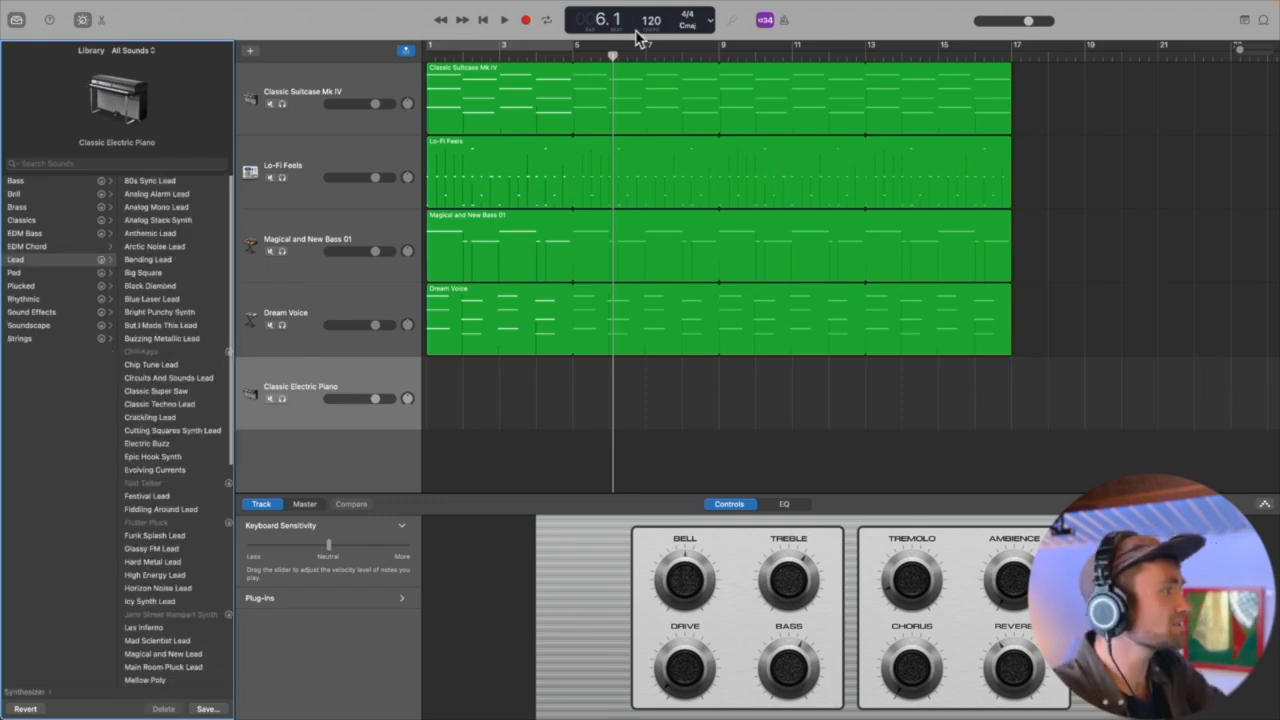
Step: Turn on cycling over the first four bars and try Analog Stack Synth, Anthemic Lead, Arctic Noise Lead and Festival Lead over the beat
click(546, 20)
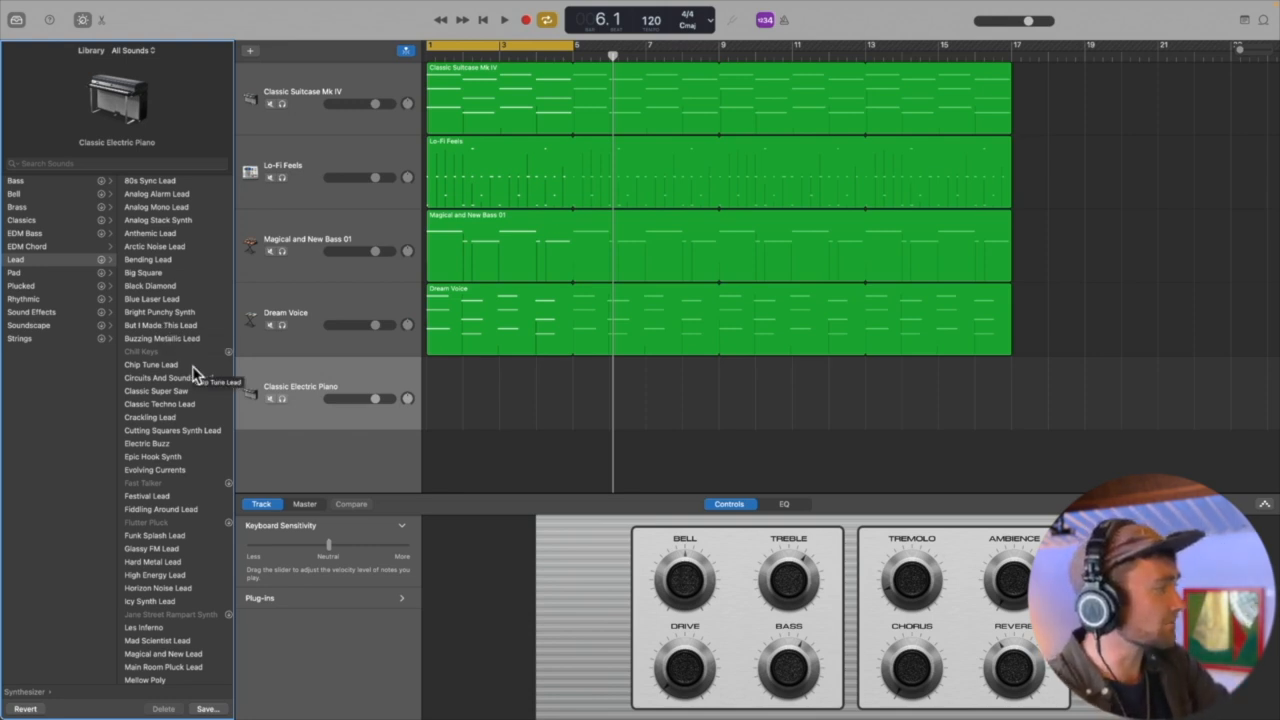
click(169, 219)
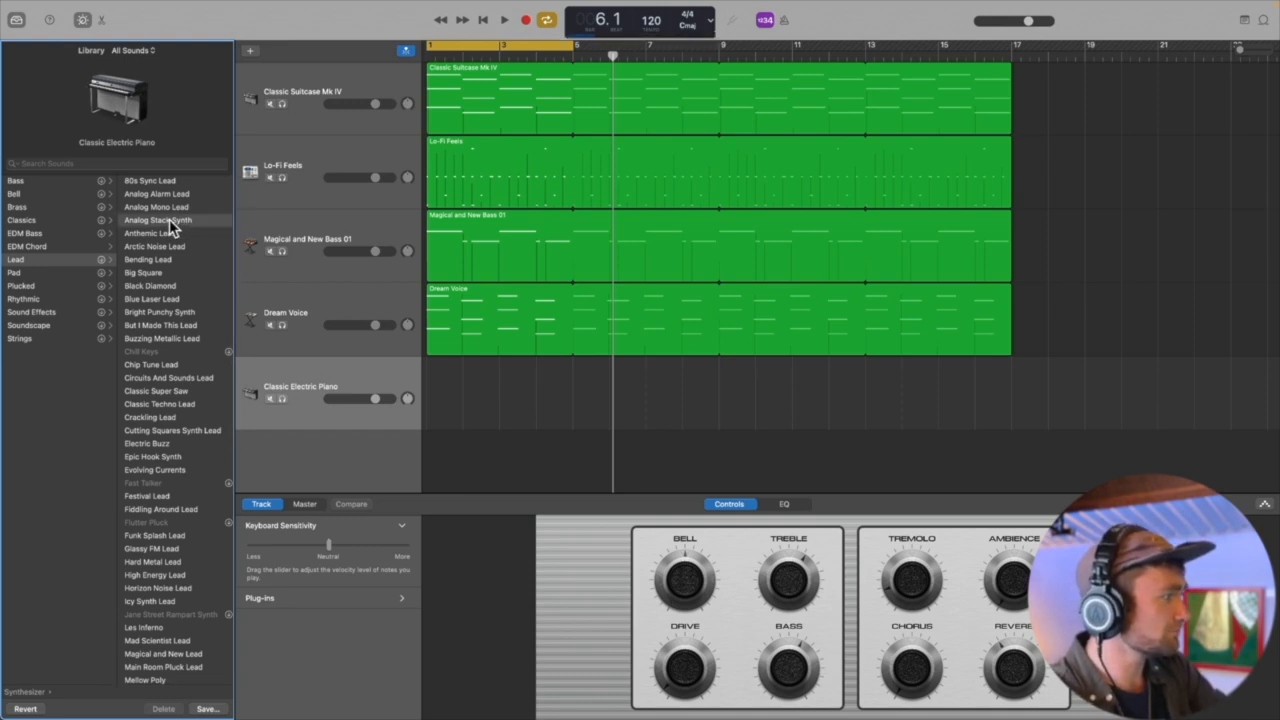
key(space)
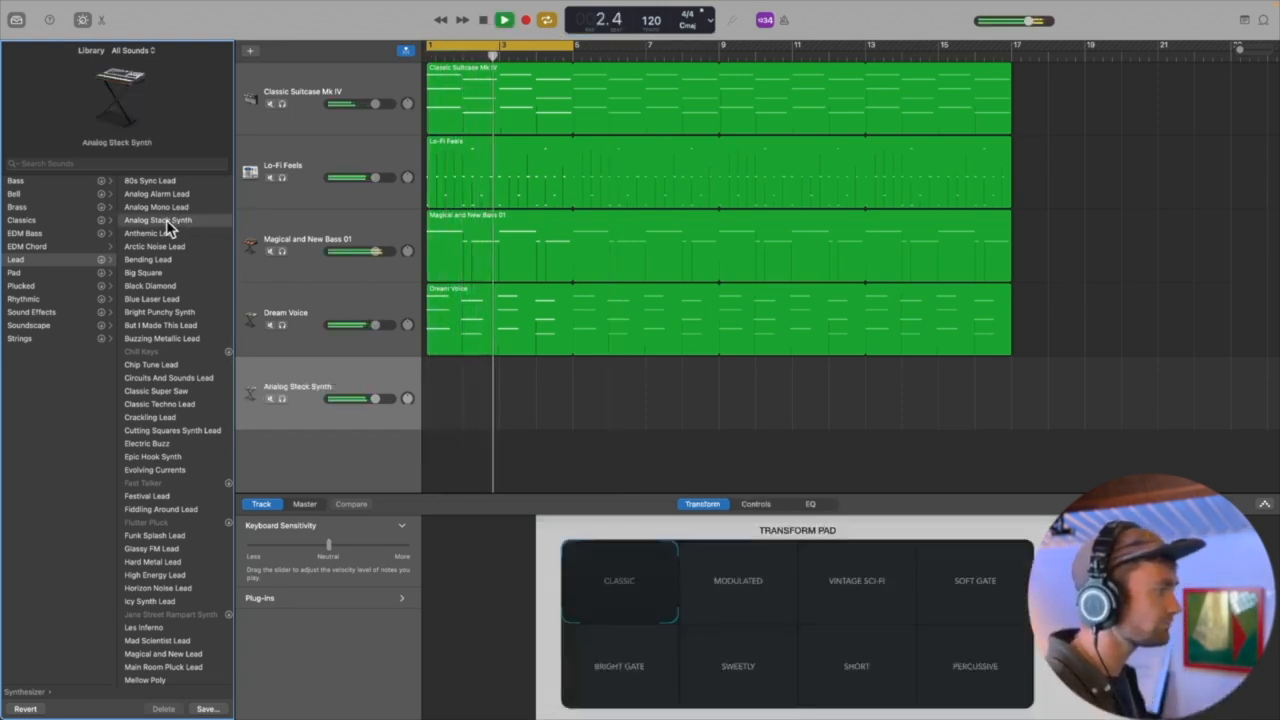
click(161, 231)
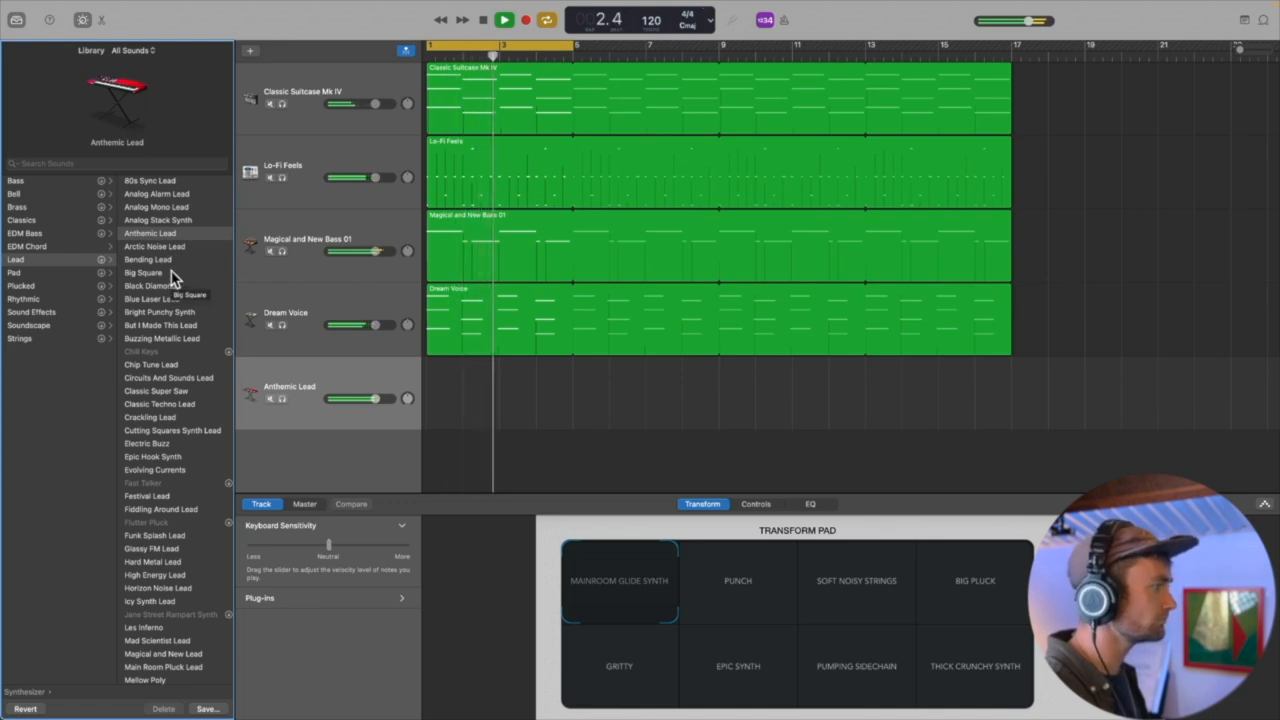
click(176, 248)
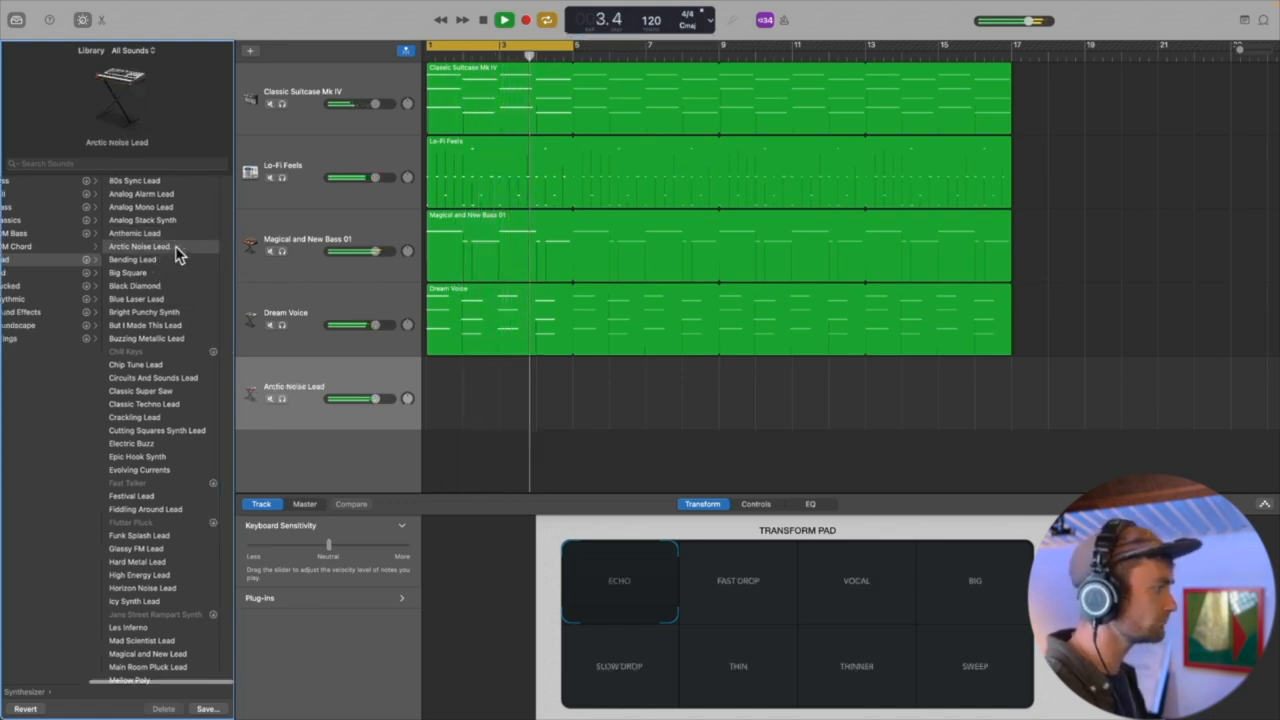
click(163, 496)
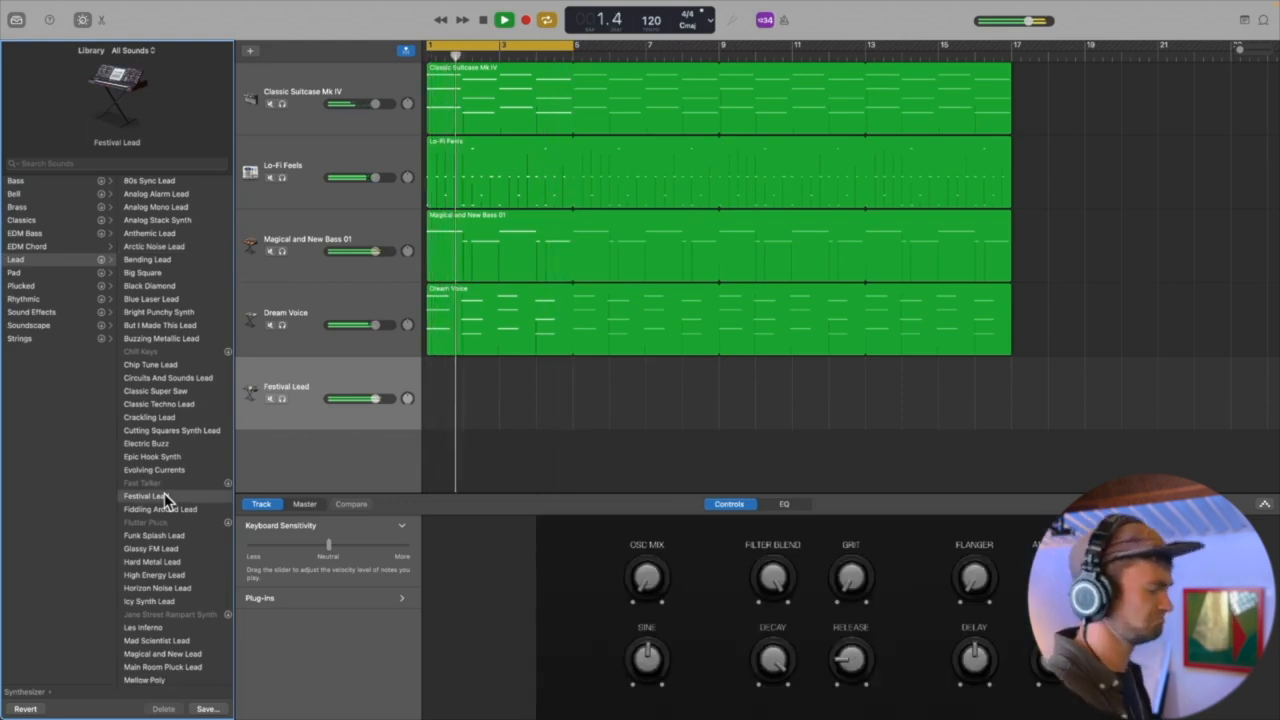
key(space)
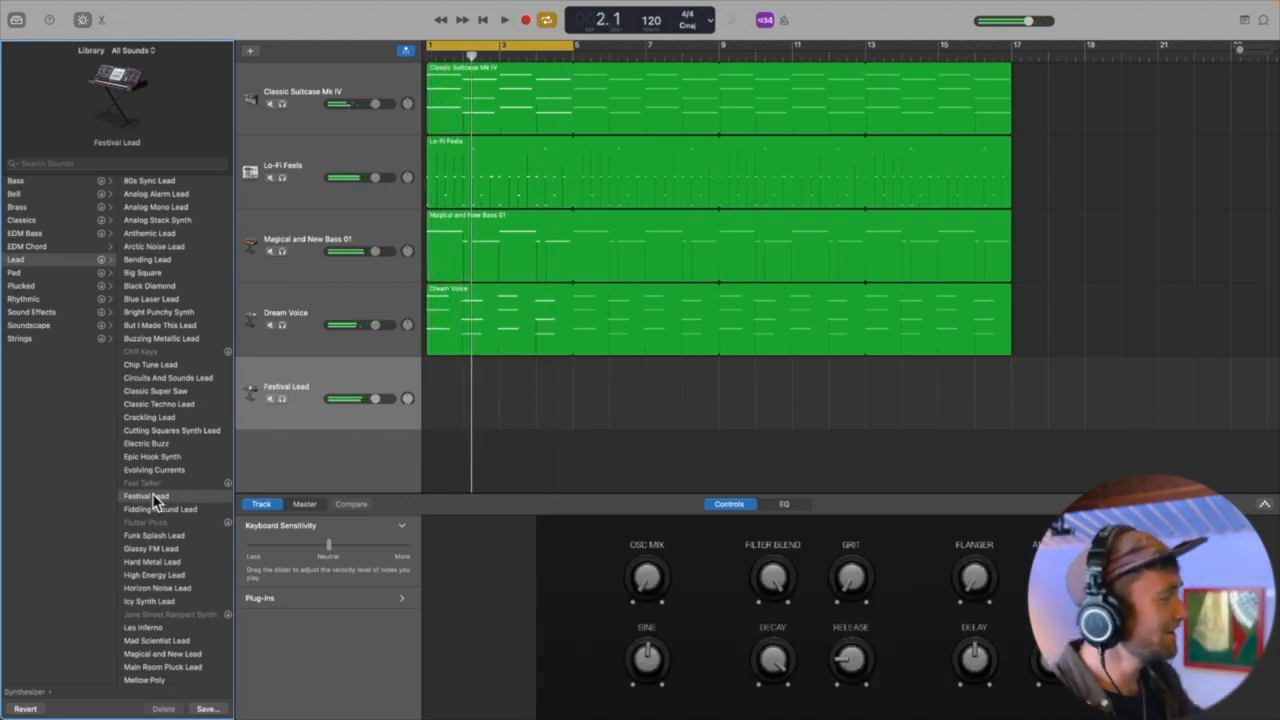
Step: Set the new track's sound to Mysterious Synth Lead and practise a melody with it over the cycled beat
scroll(171, 488, down, 5)
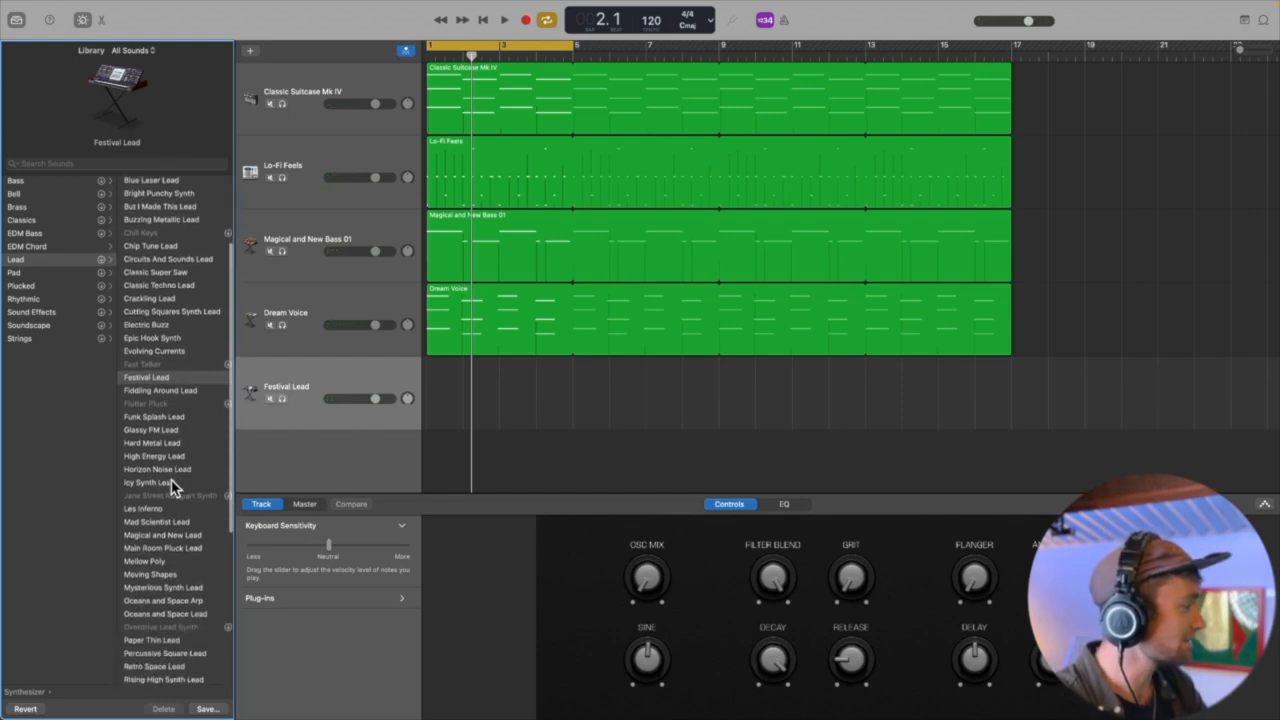
scroll(171, 479, down, 2)
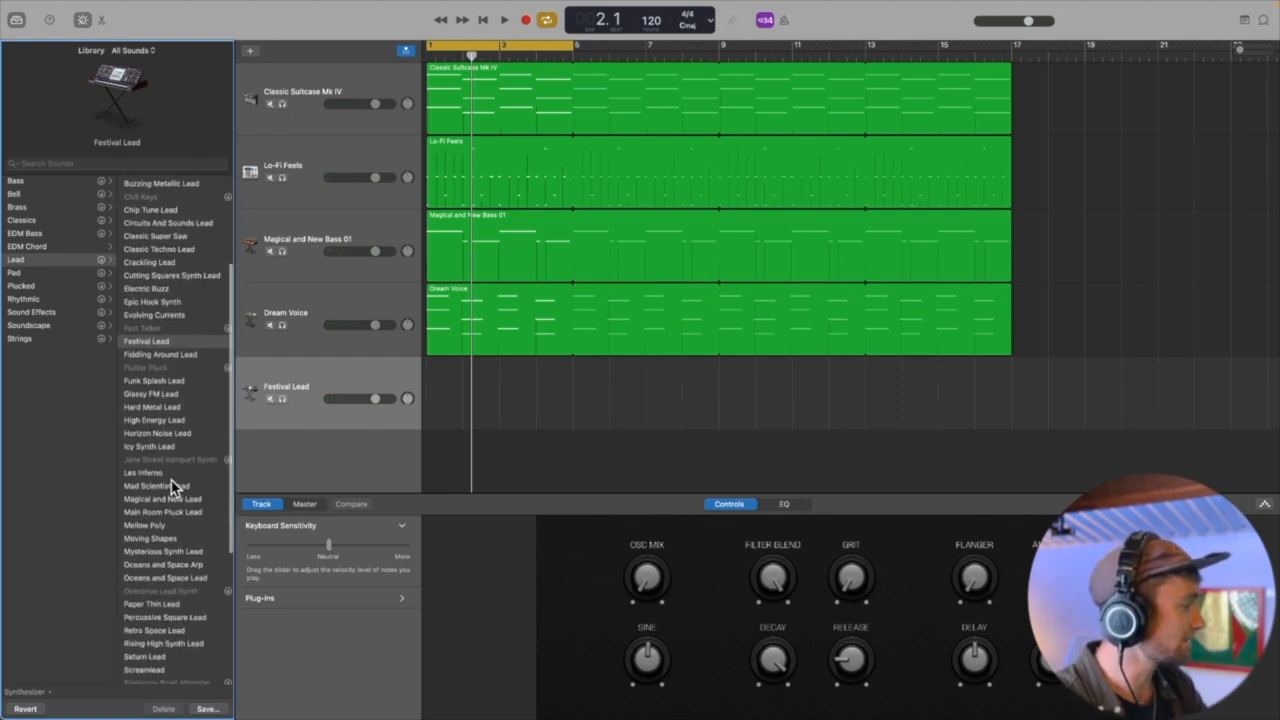
click(178, 549)
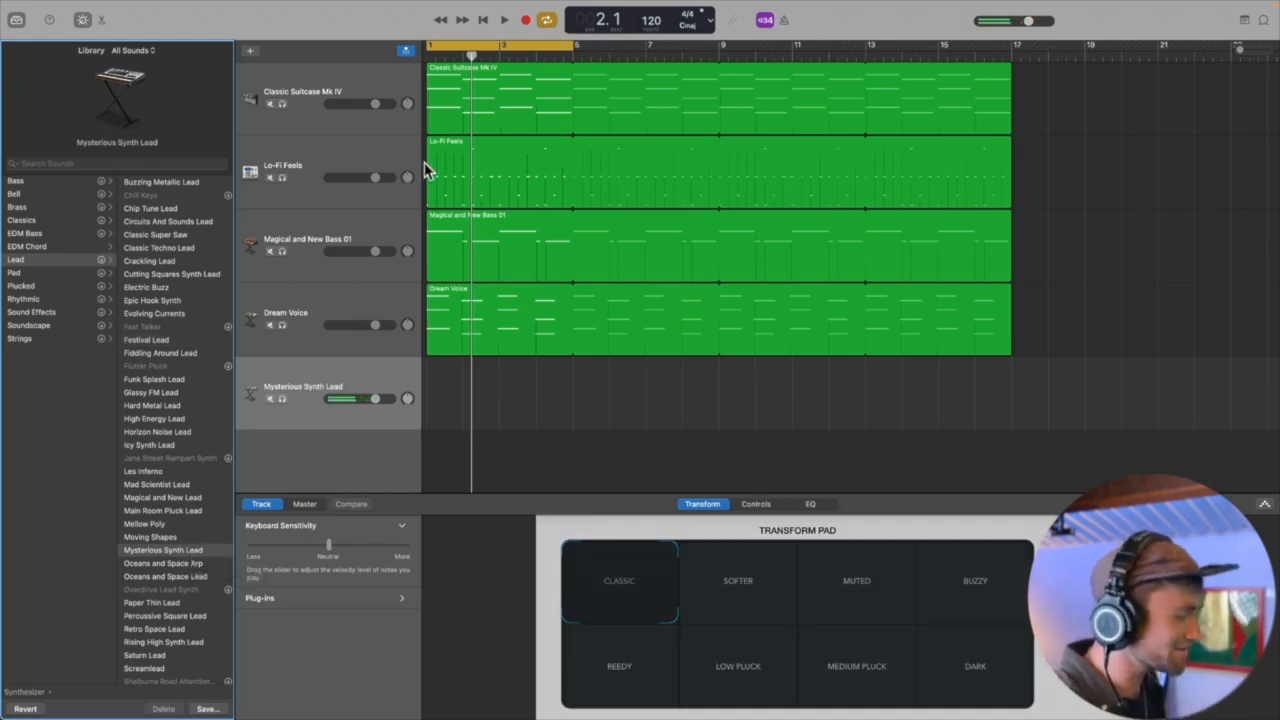
key(space)
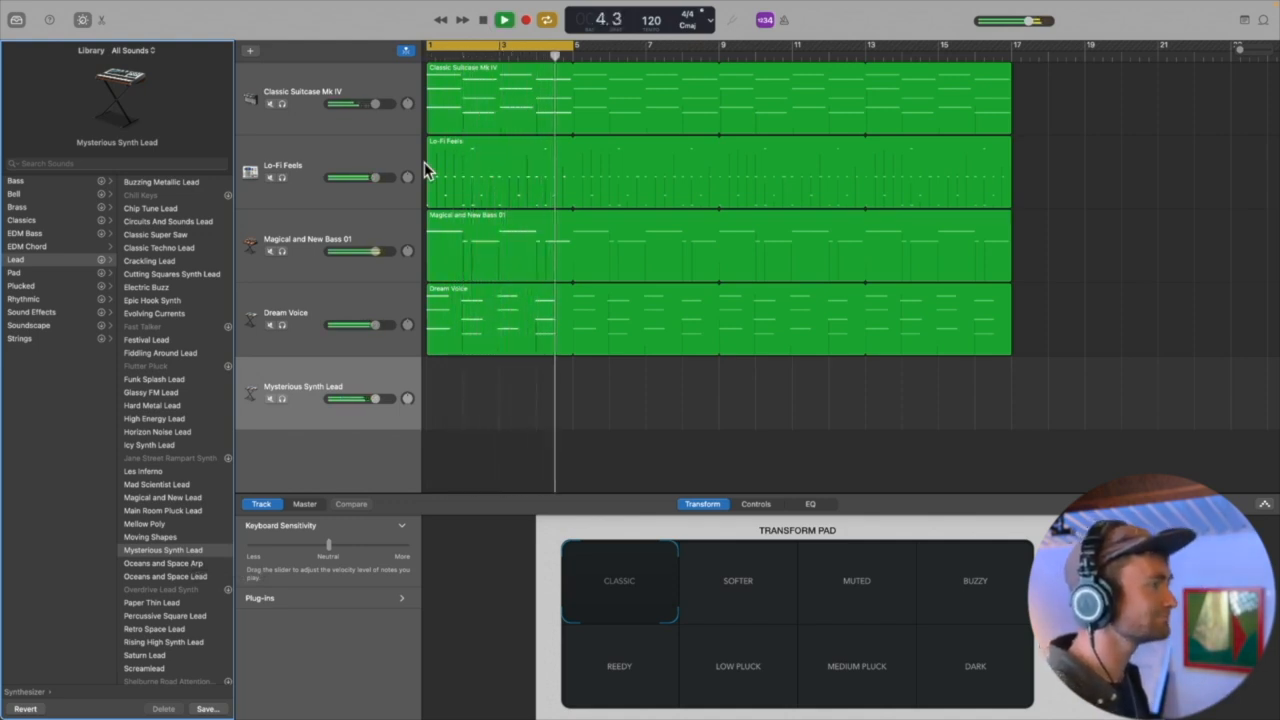
key(space)
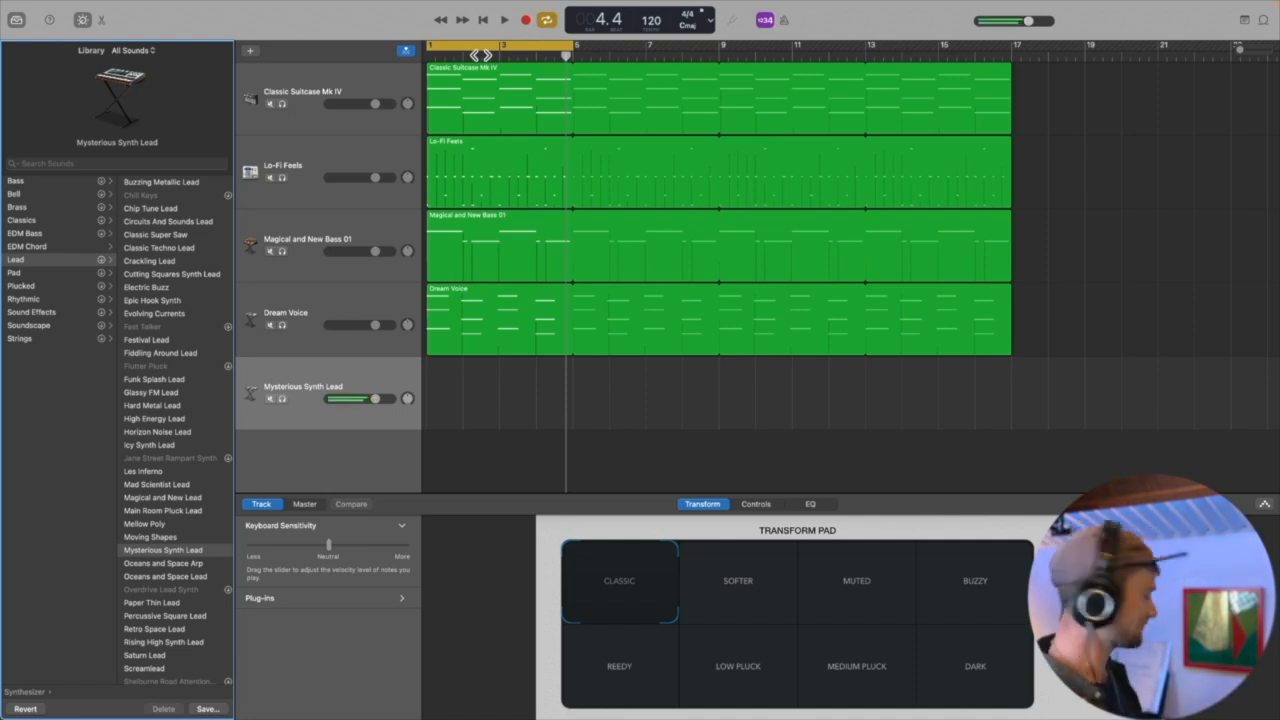
key(space)
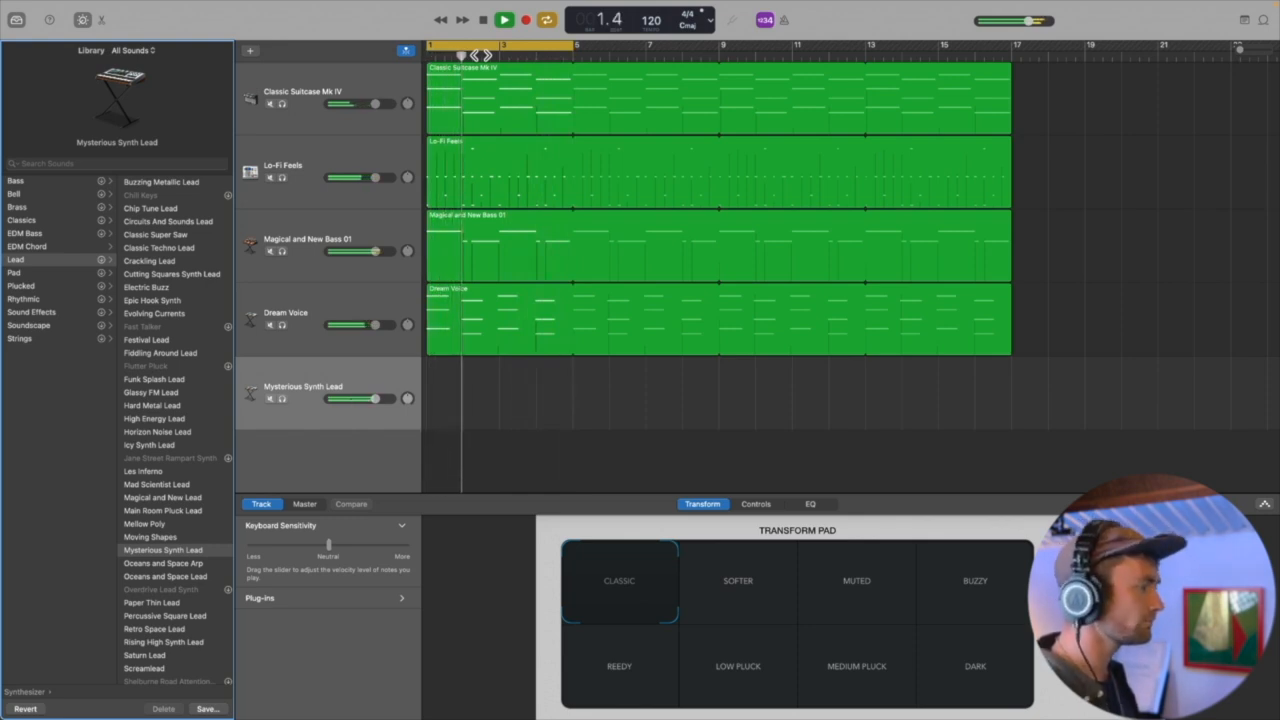
key(space)
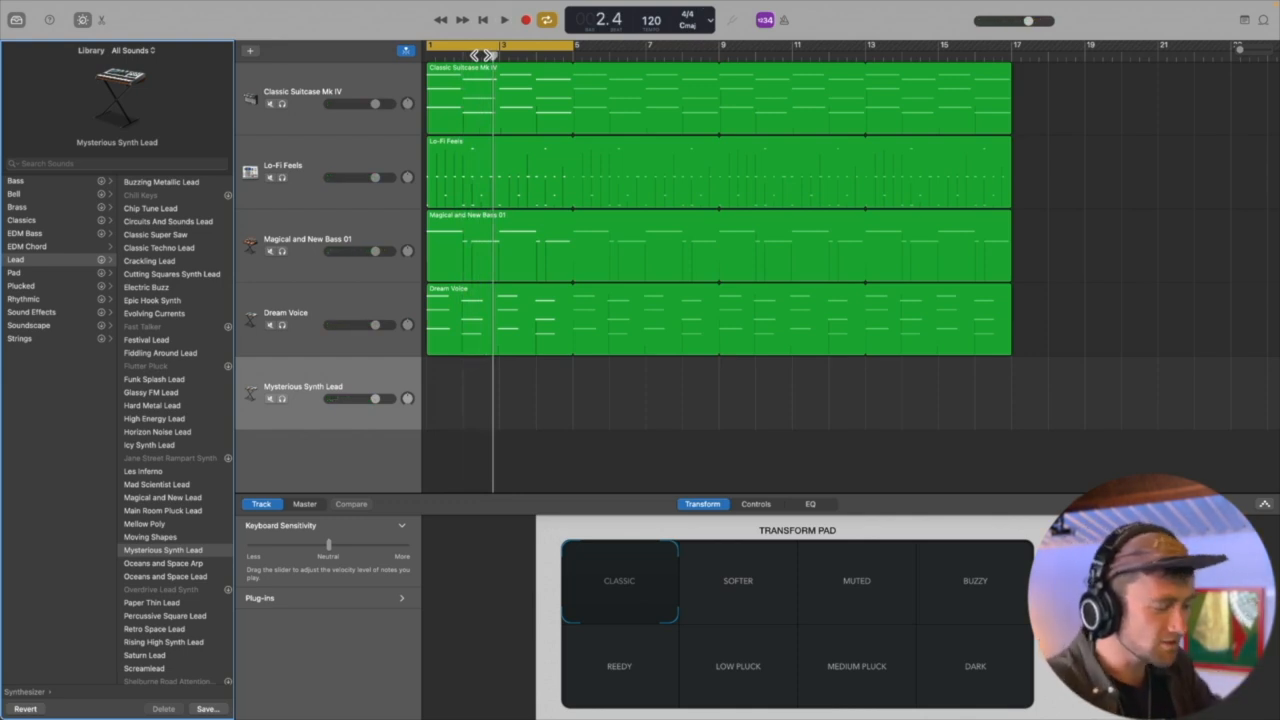
Step: Turn off cycling and rehearse the lead melody over the full beat from bar 1
click(546, 20)
click(483, 22)
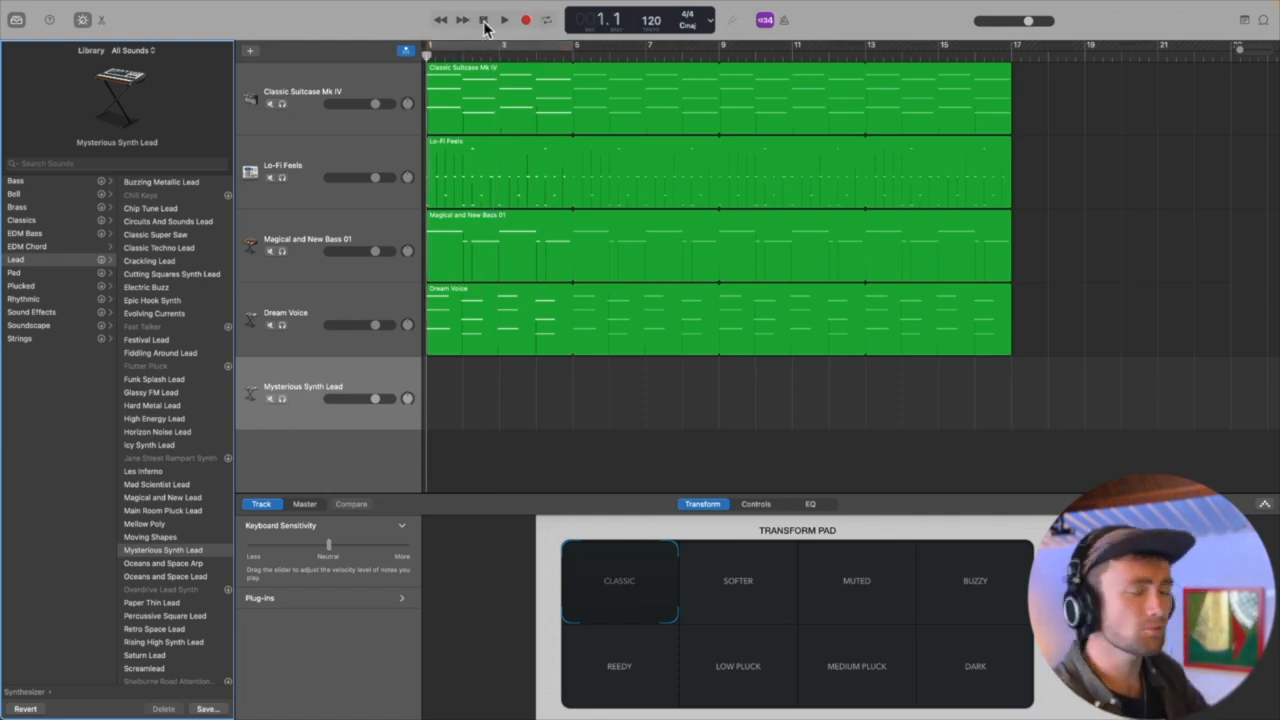
key(space)
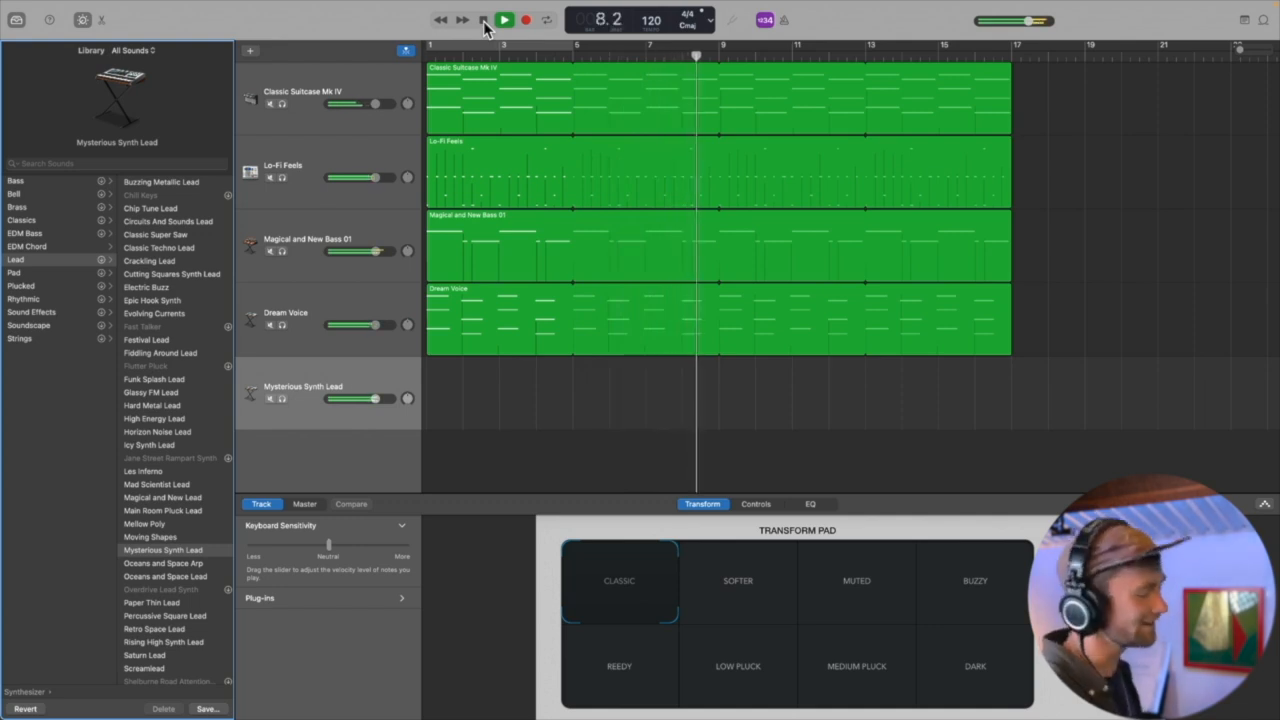
Step: Record an eight-bar melody on the Mysterious Synth Lead track, starting from bar 1
click(484, 22)
click(484, 22)
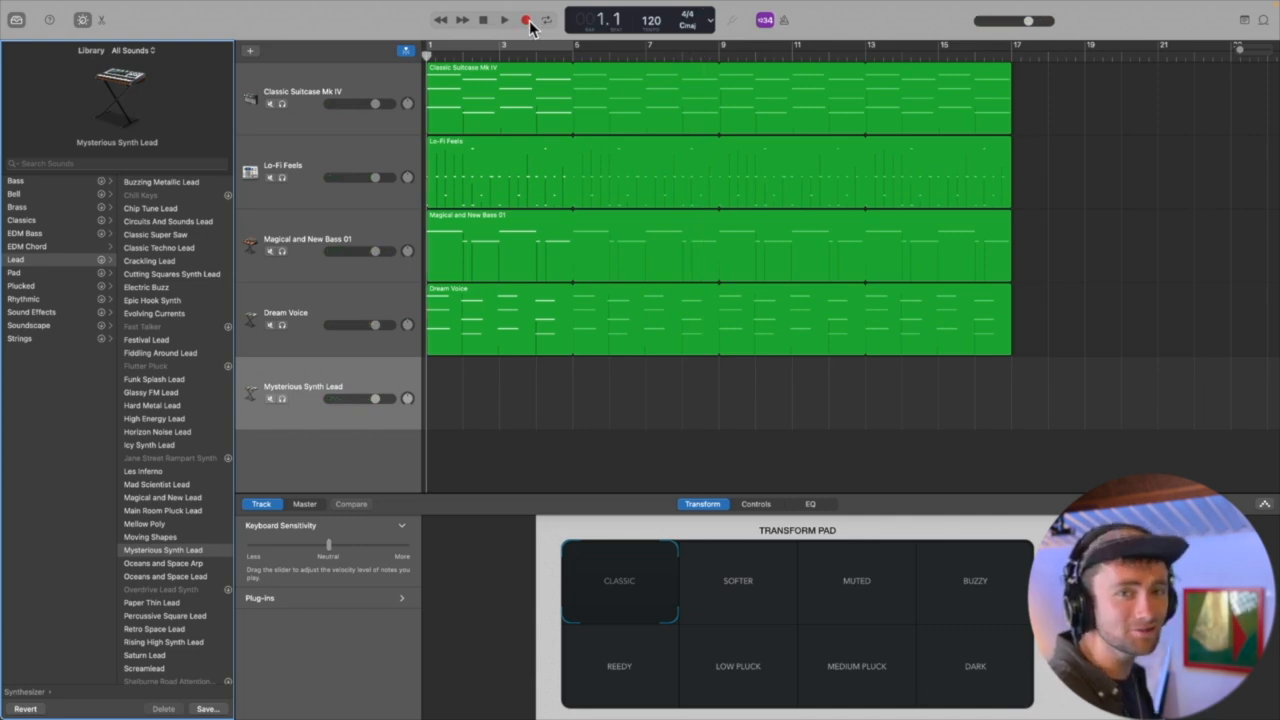
click(527, 20)
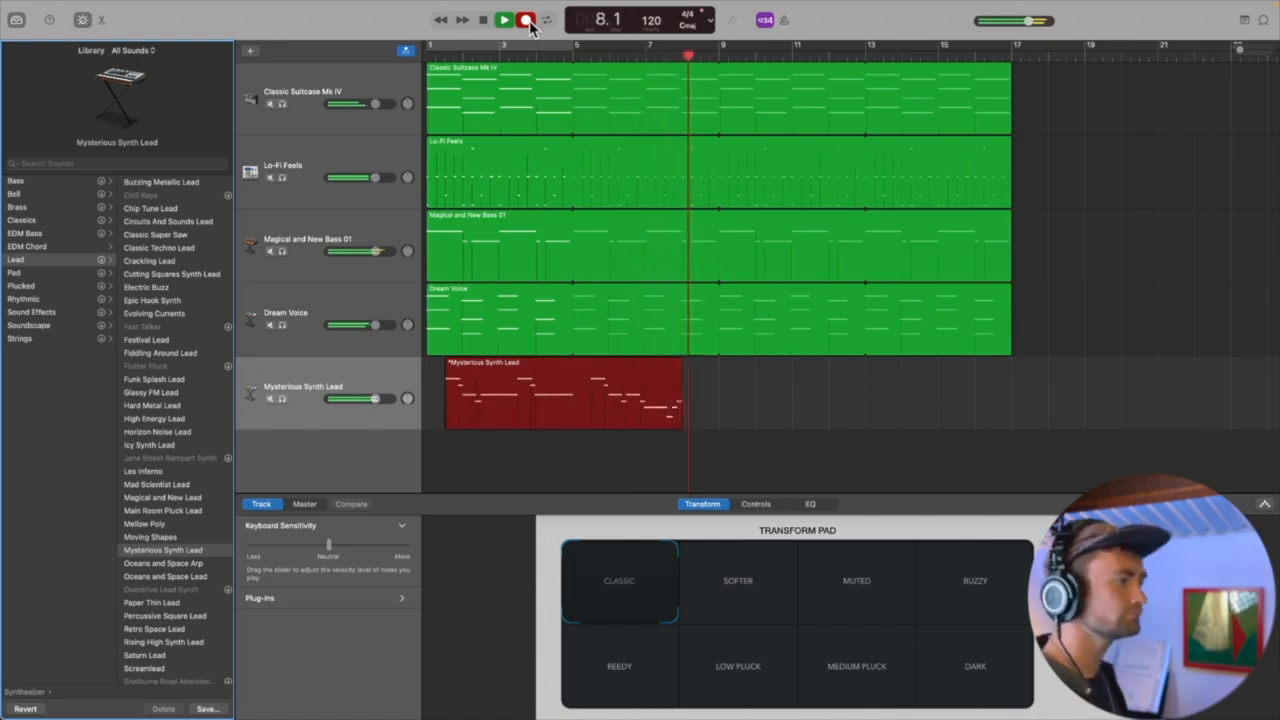
click(527, 20)
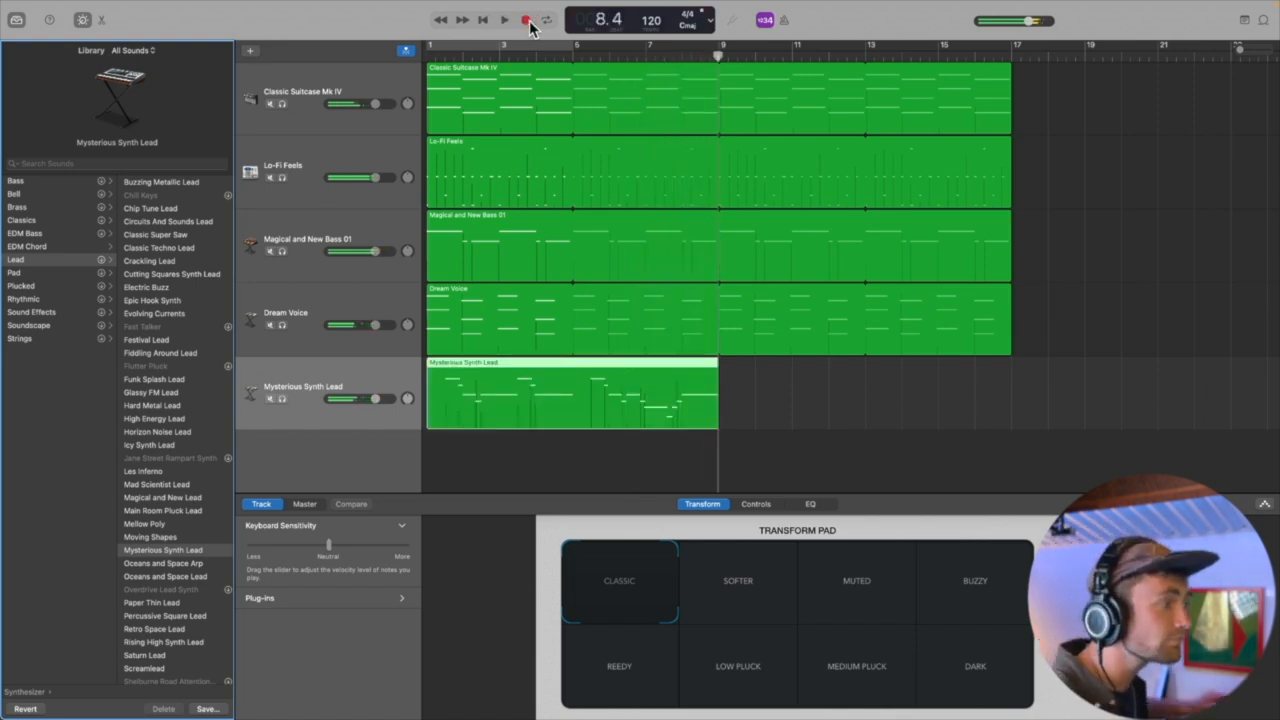
Step: Play back the recorded lead melody and open its region in the Piano Roll
click(446, 56)
key(space)
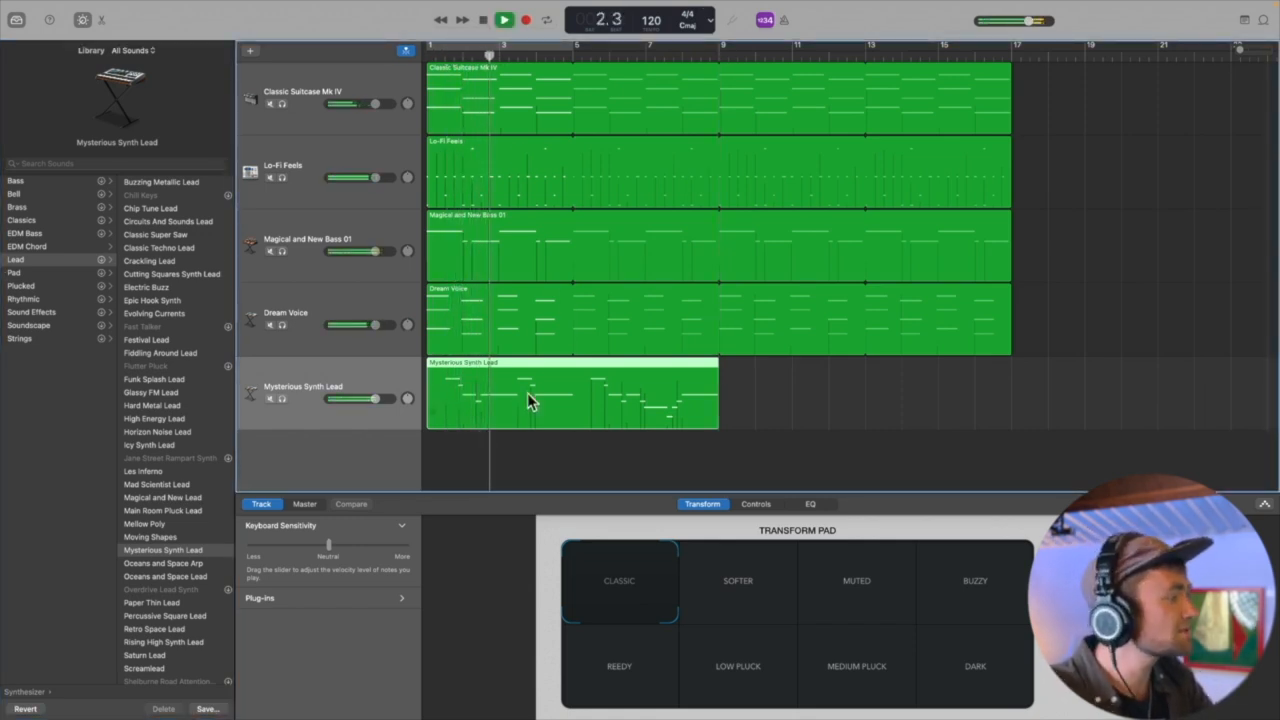
double_click(545, 369)
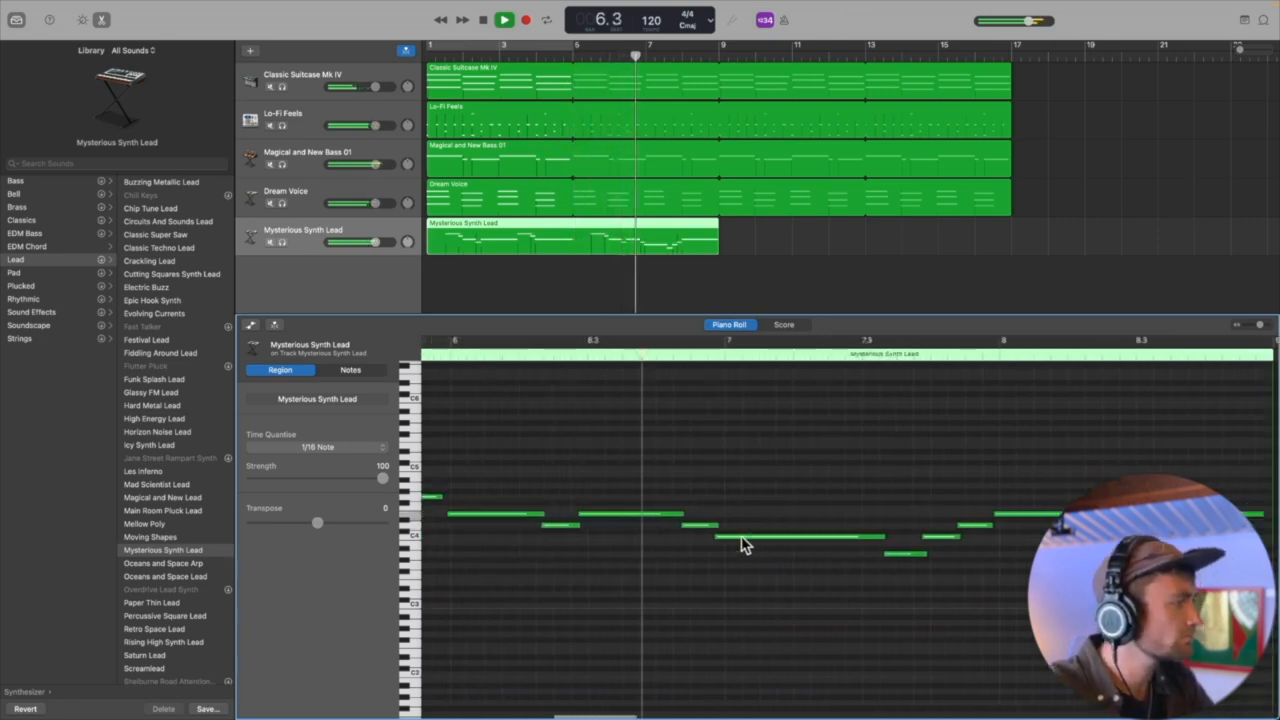
key(space)
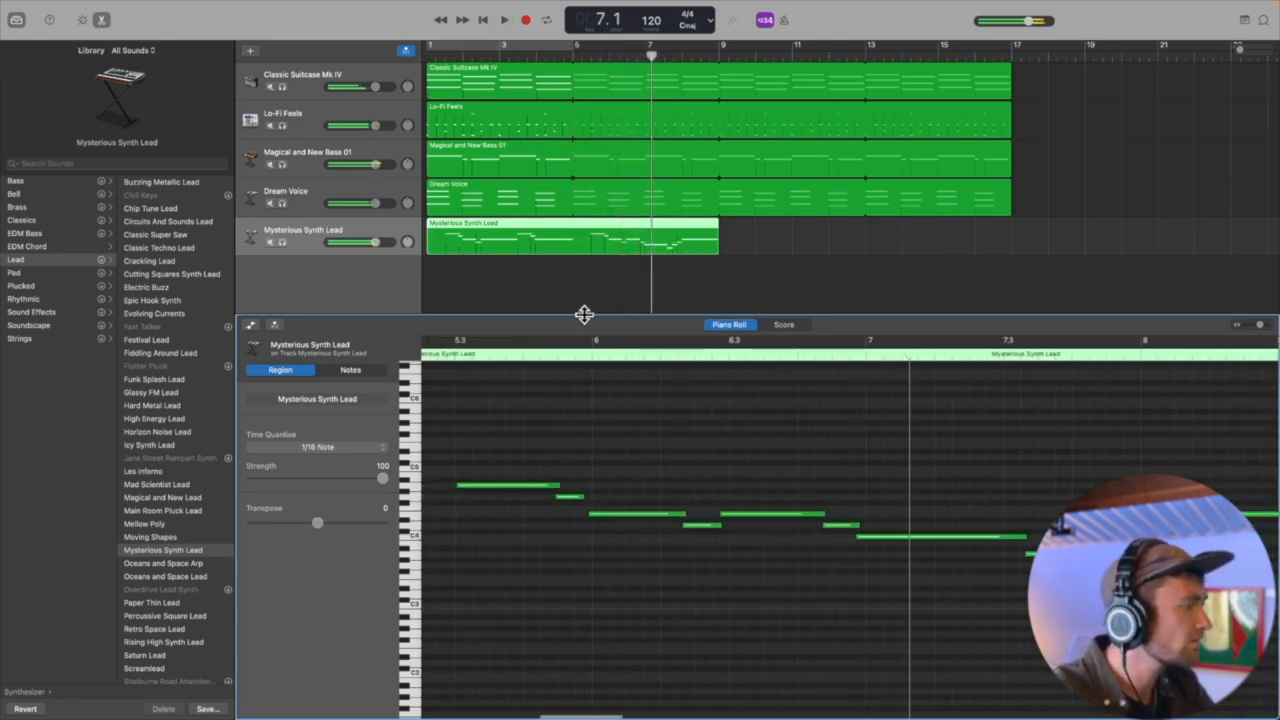
Step: Replay the phrase around bar 6, trim the start of its second E4 and lengthen its first E4
click(537, 364)
key(space)
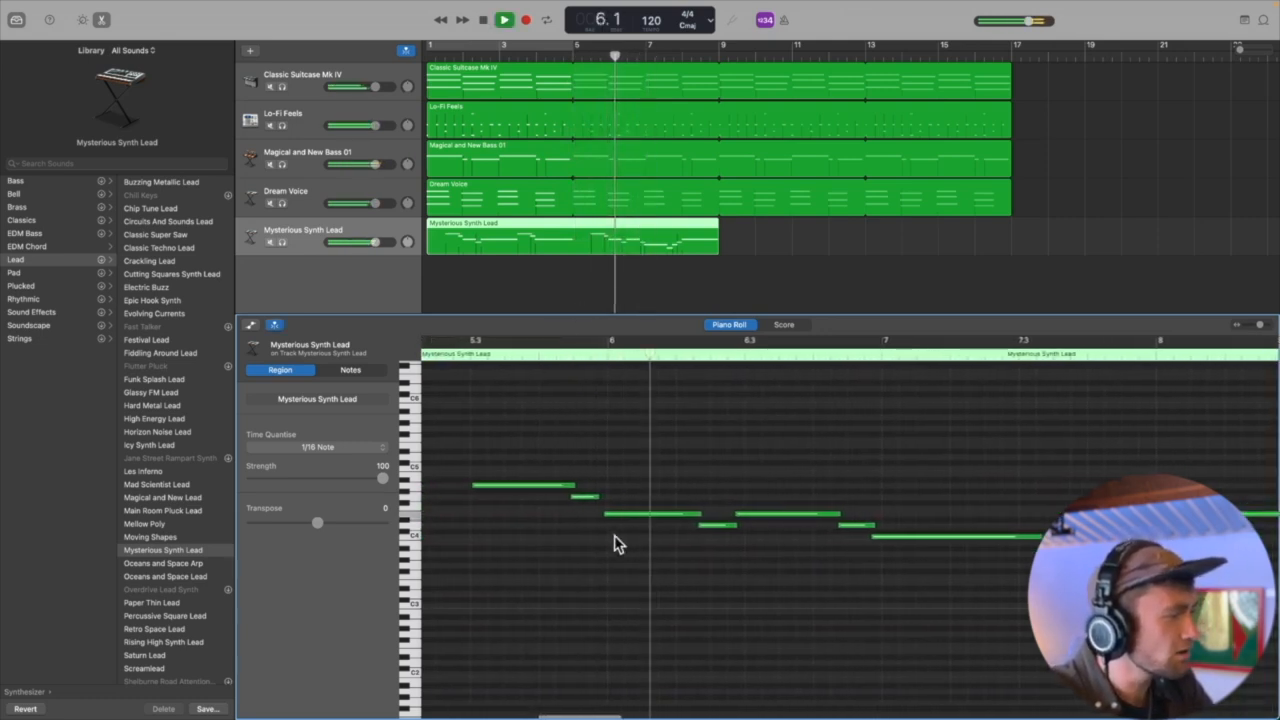
key(space)
drag(714, 526, 761, 515)
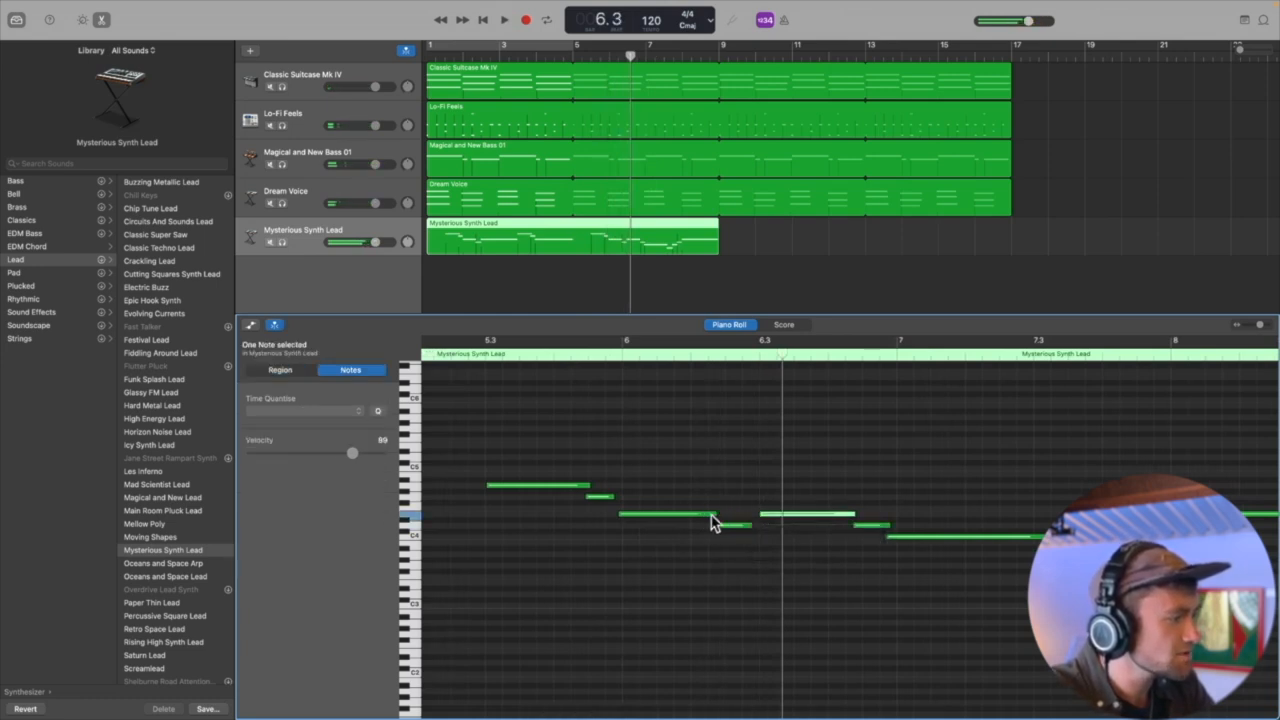
click(712, 516)
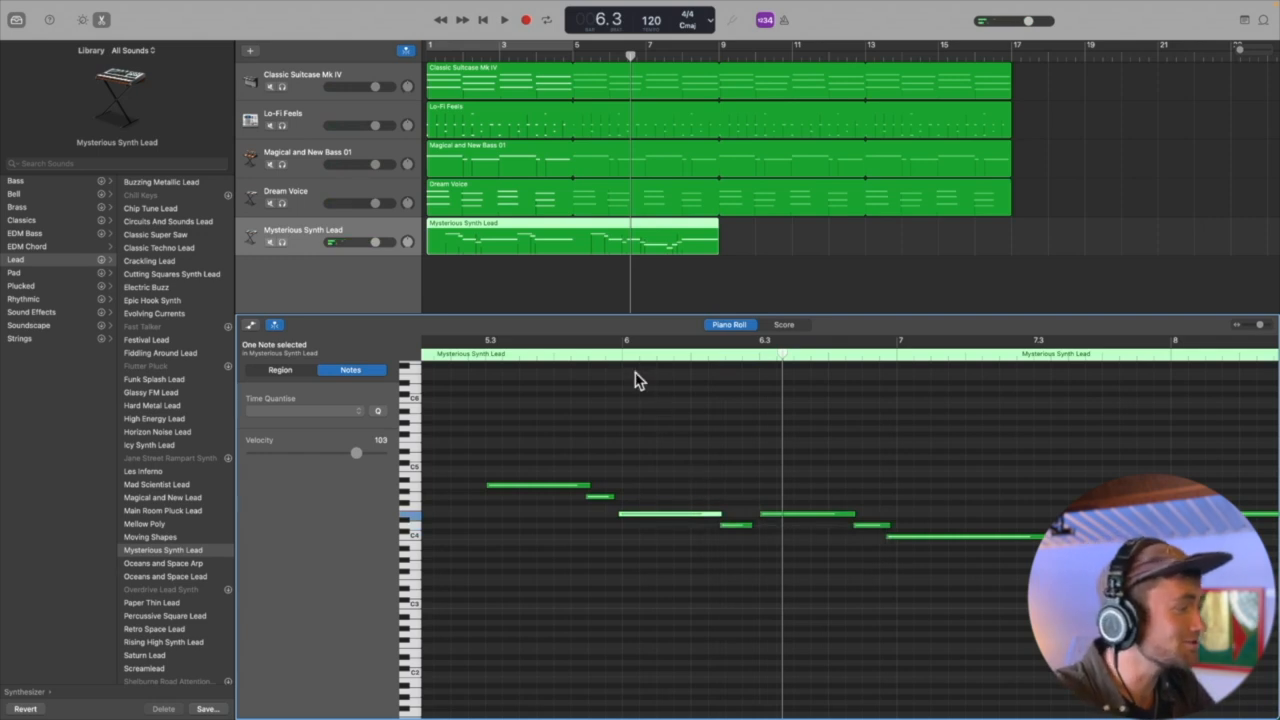
Step: Recheck bar 6, aligning its second E4 to start at 6.3.1.1 and tightening the short D4 notes beside it
click(610, 356)
key(space)
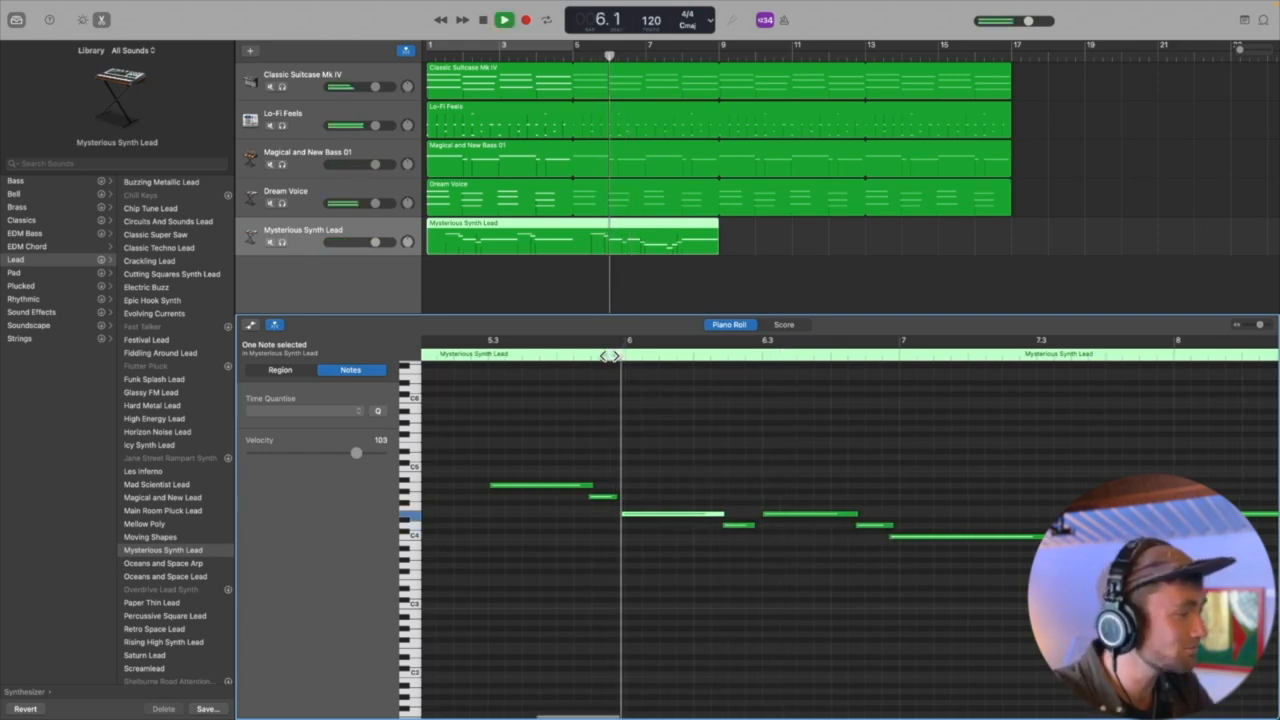
key(space)
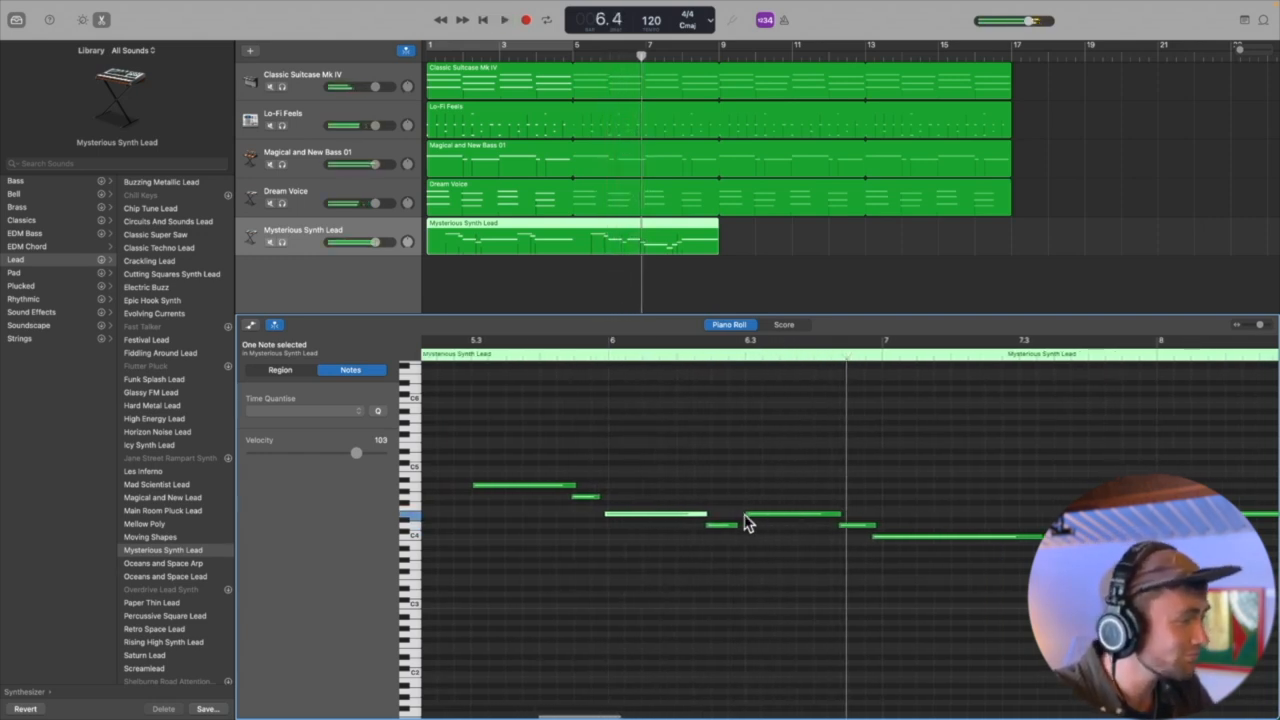
click(750, 516)
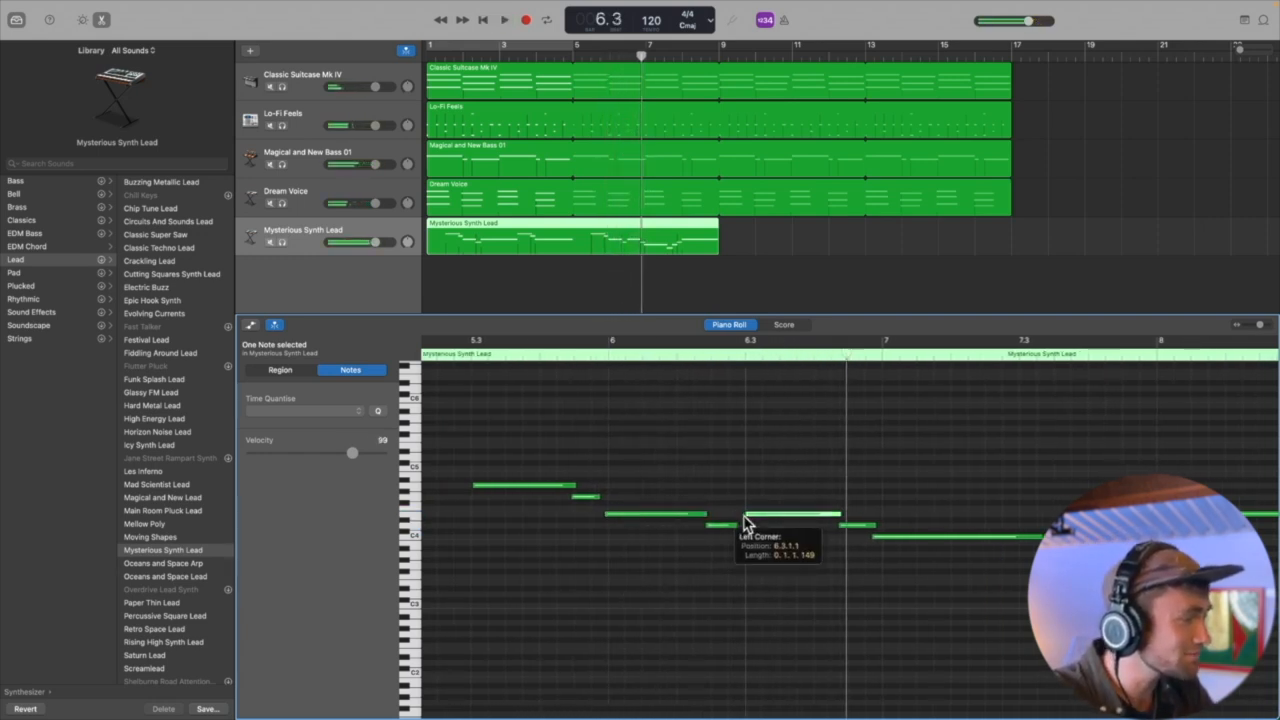
click(843, 527)
click(686, 356)
key(space)
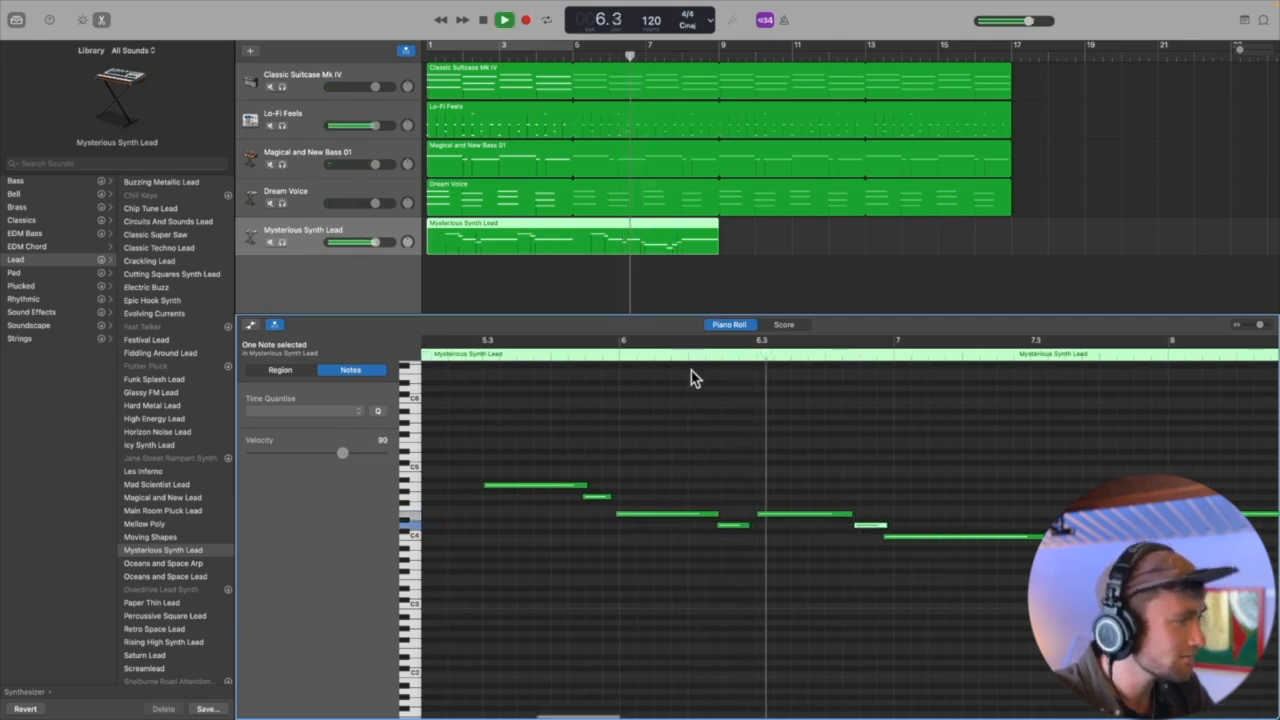
key(space)
click(745, 525)
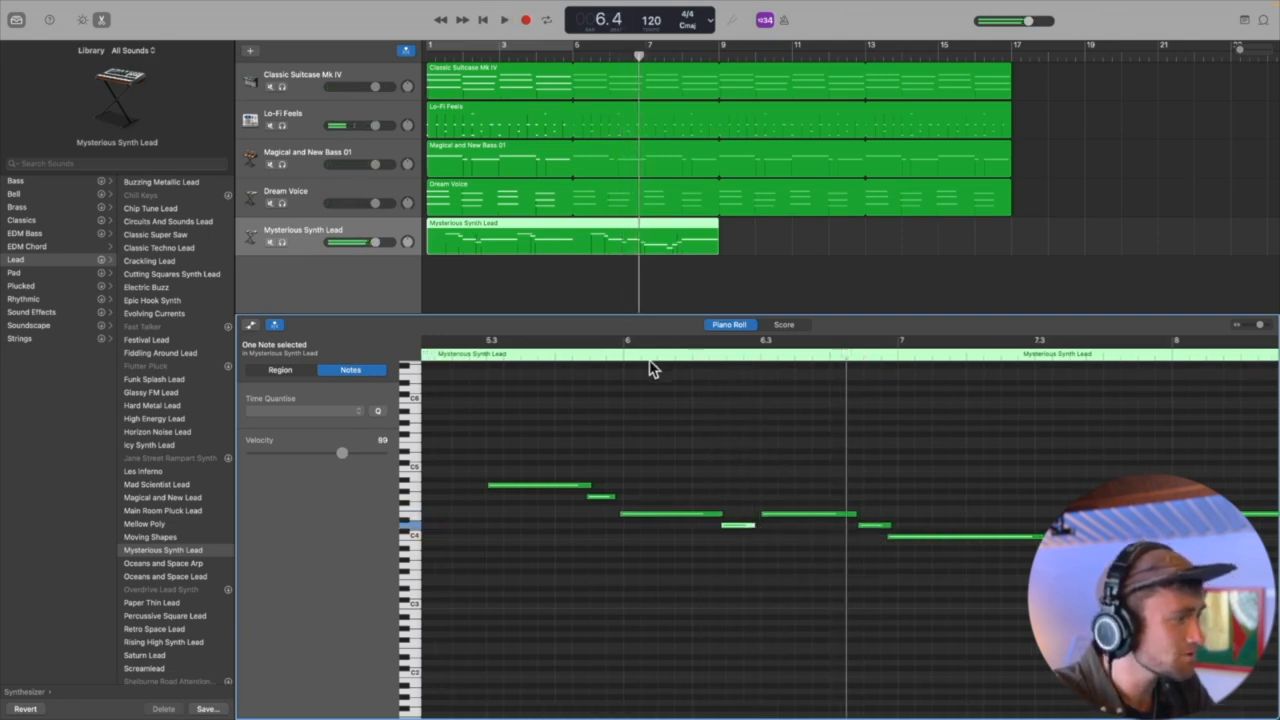
Step: Replay the melody from bar 6 and trim the start of the long C4 to 7.1.1.1
click(609, 357)
key(space)
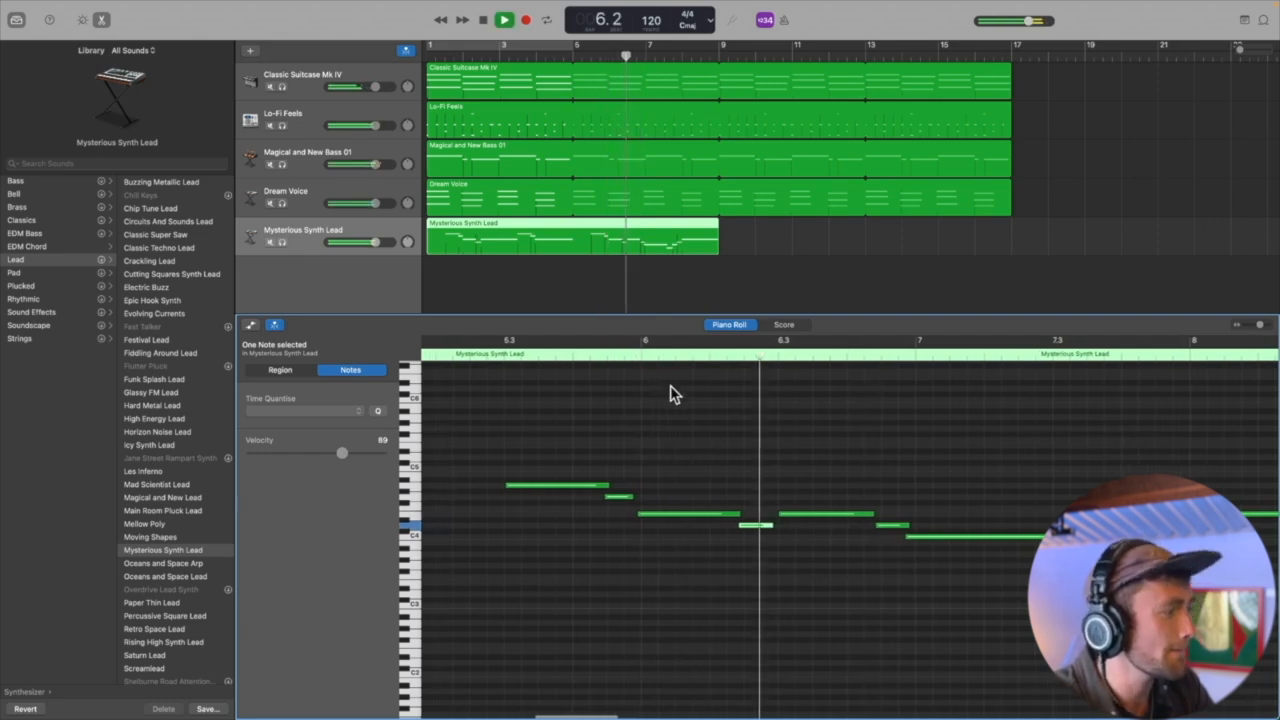
key(space)
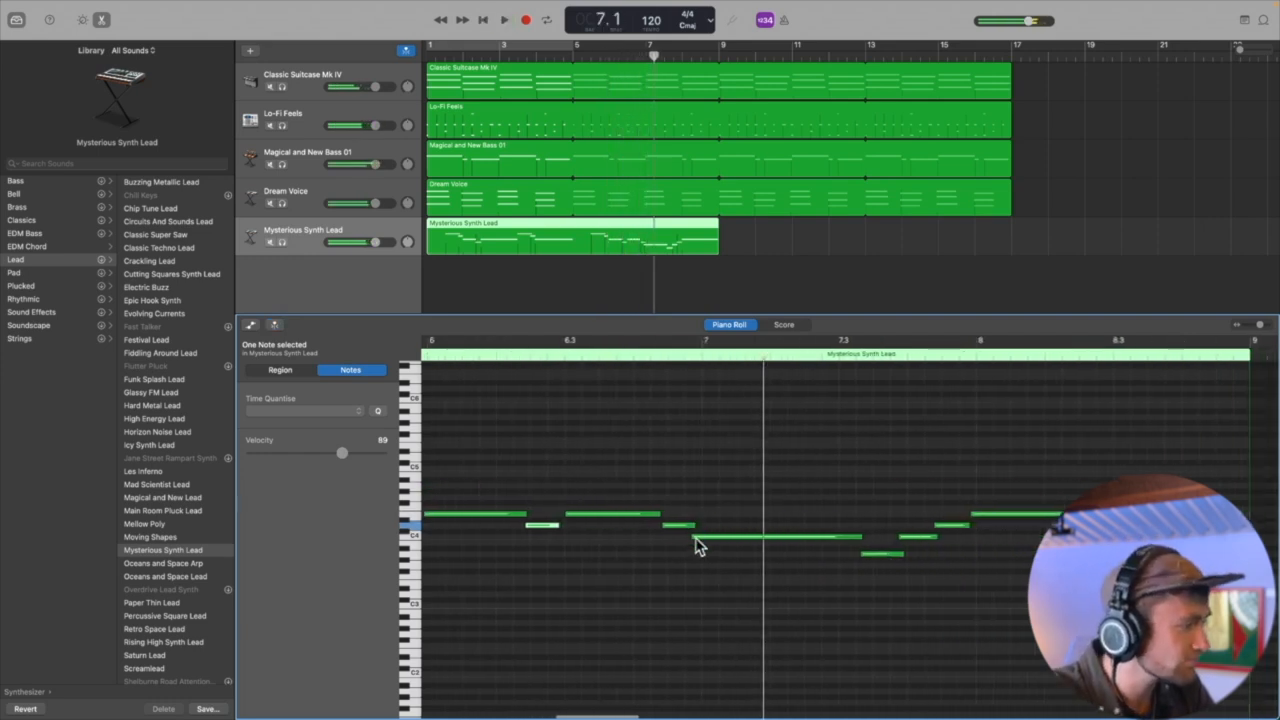
click(695, 538)
drag(692, 537, 701, 533)
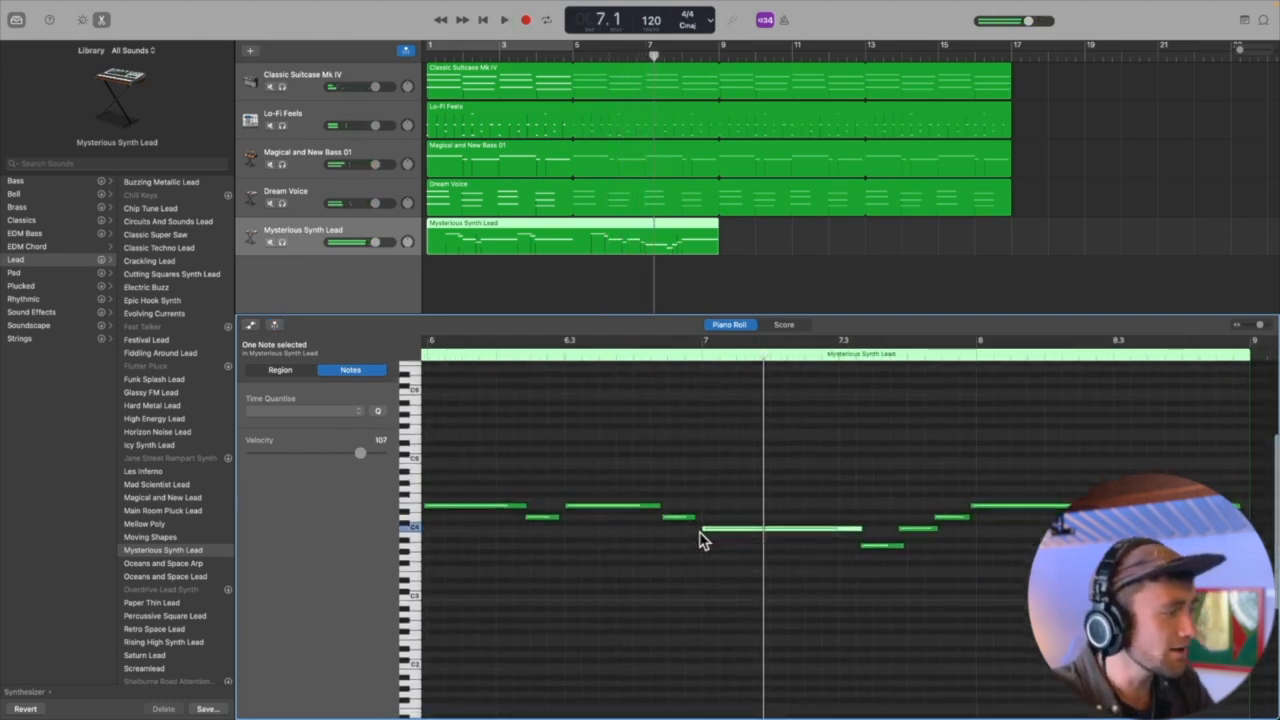
Step: Listen through bar 7 and extend the end of its long C4 to beat 7.3
click(558, 356)
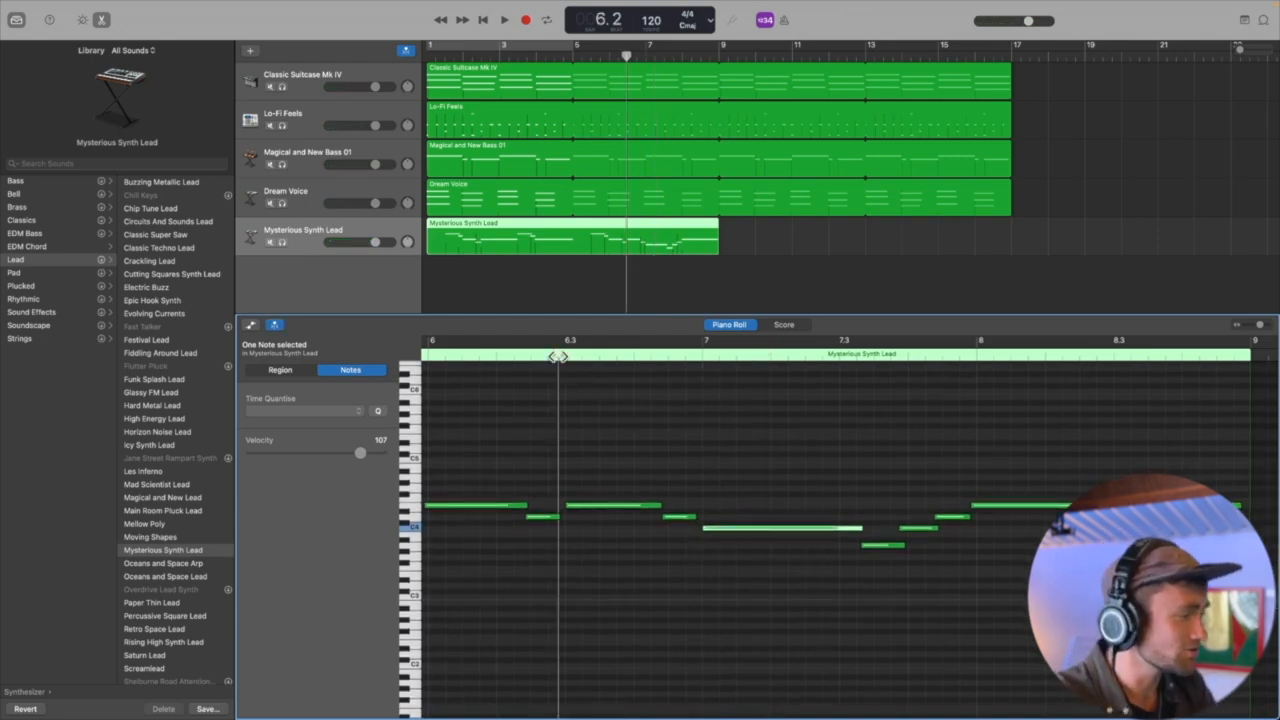
key(space)
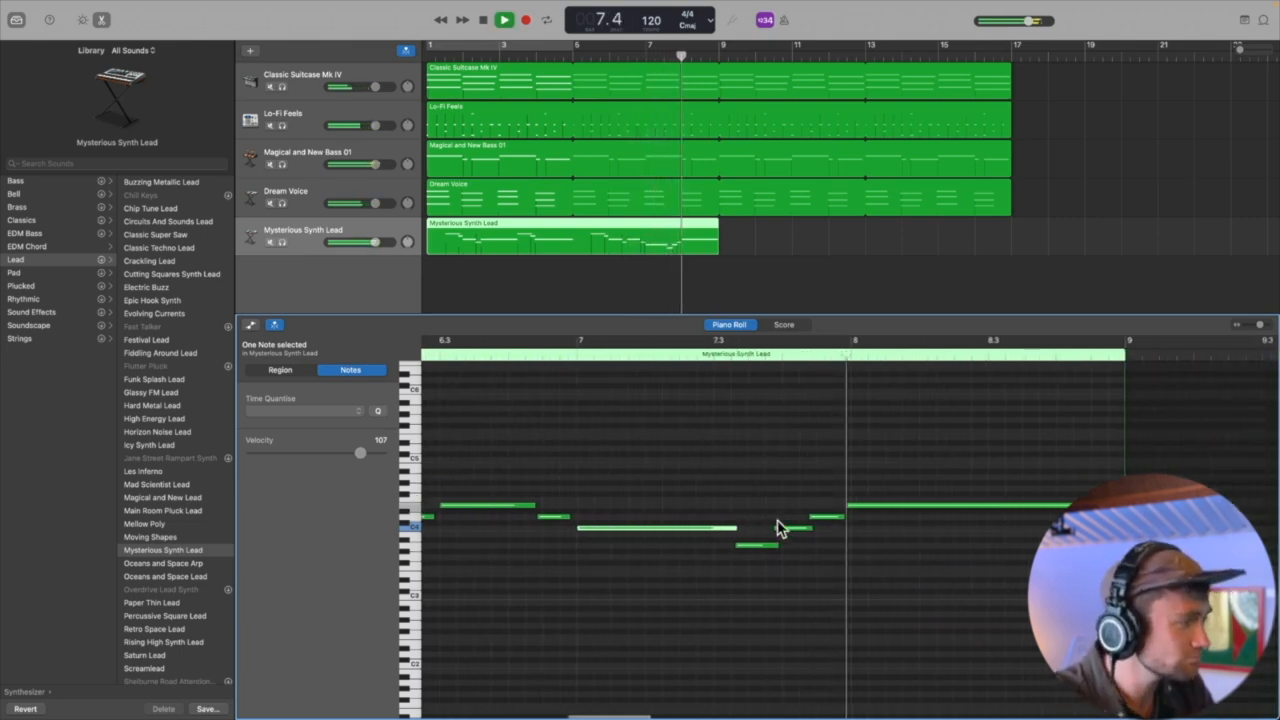
key(space)
drag(689, 543, 697, 533)
click(693, 529)
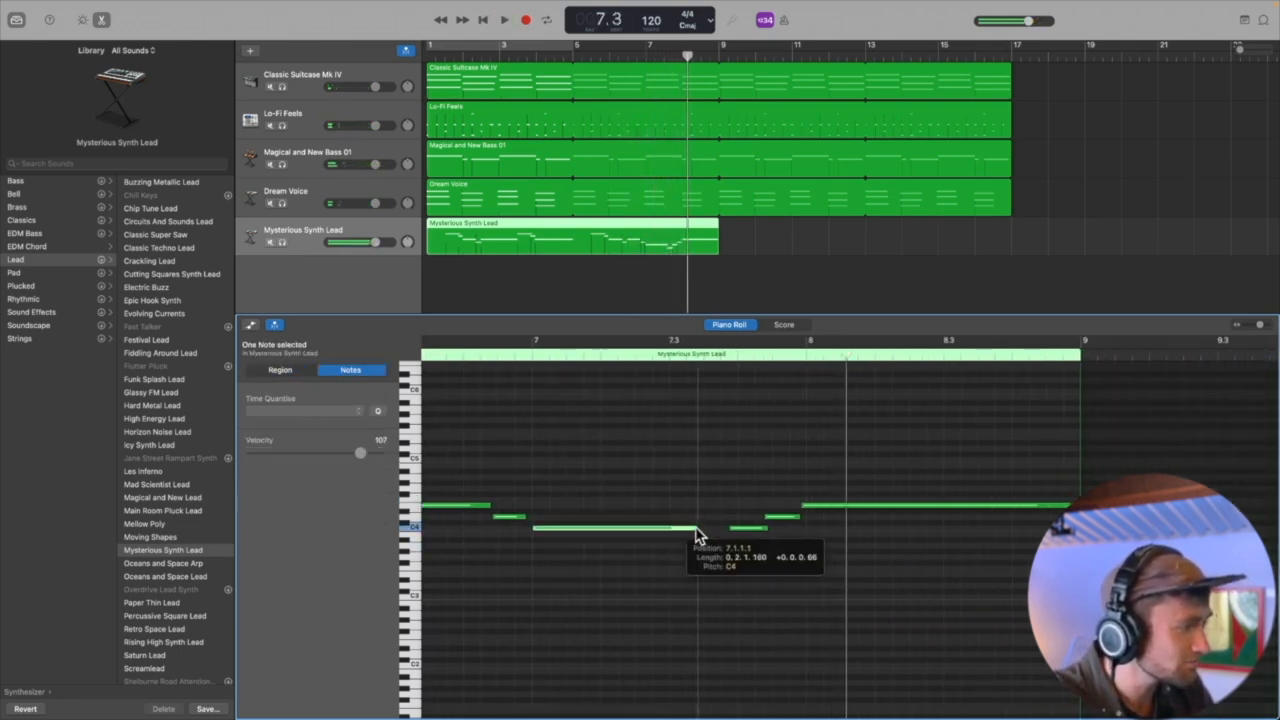
Step: Replay bar 7 and delay the start of the short C4 that follows the lowest note
click(511, 352)
key(space)
click(719, 477)
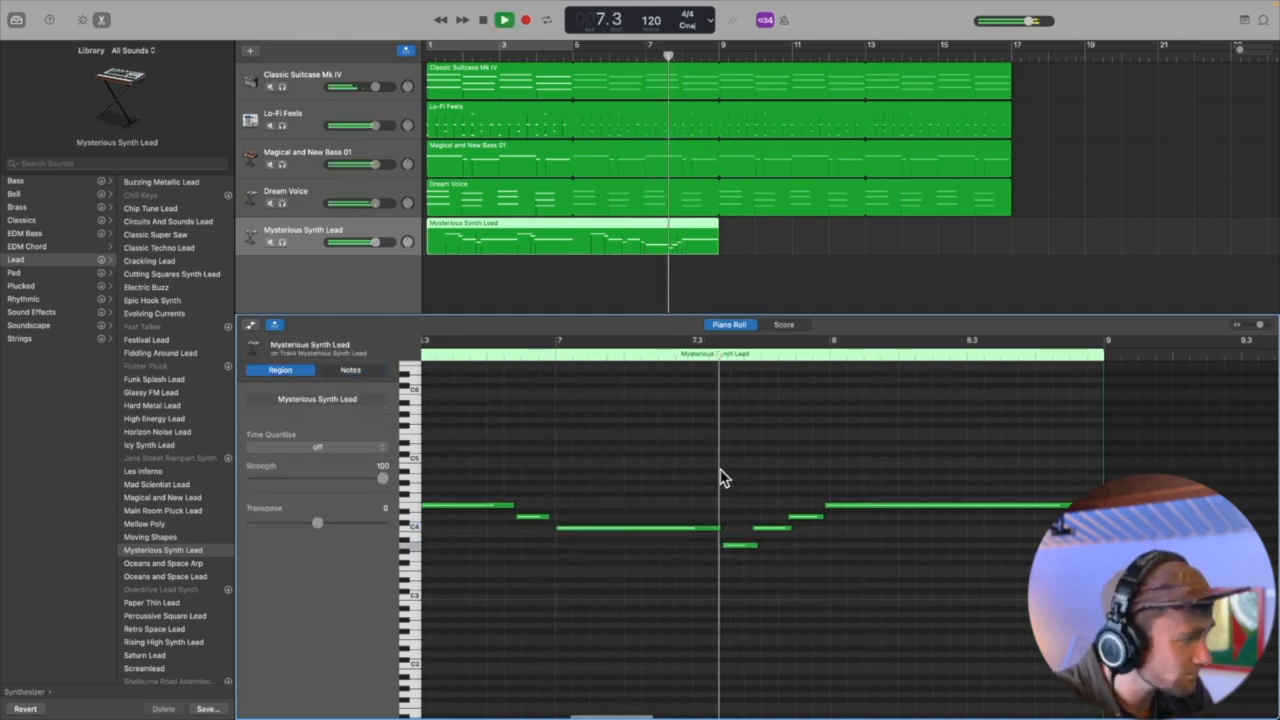
key(space)
drag(729, 529, 738, 535)
Step: Replay the end of bar 7, shift its last D4 slightly later and move the final long E4 to 8.1.1.1
click(526, 366)
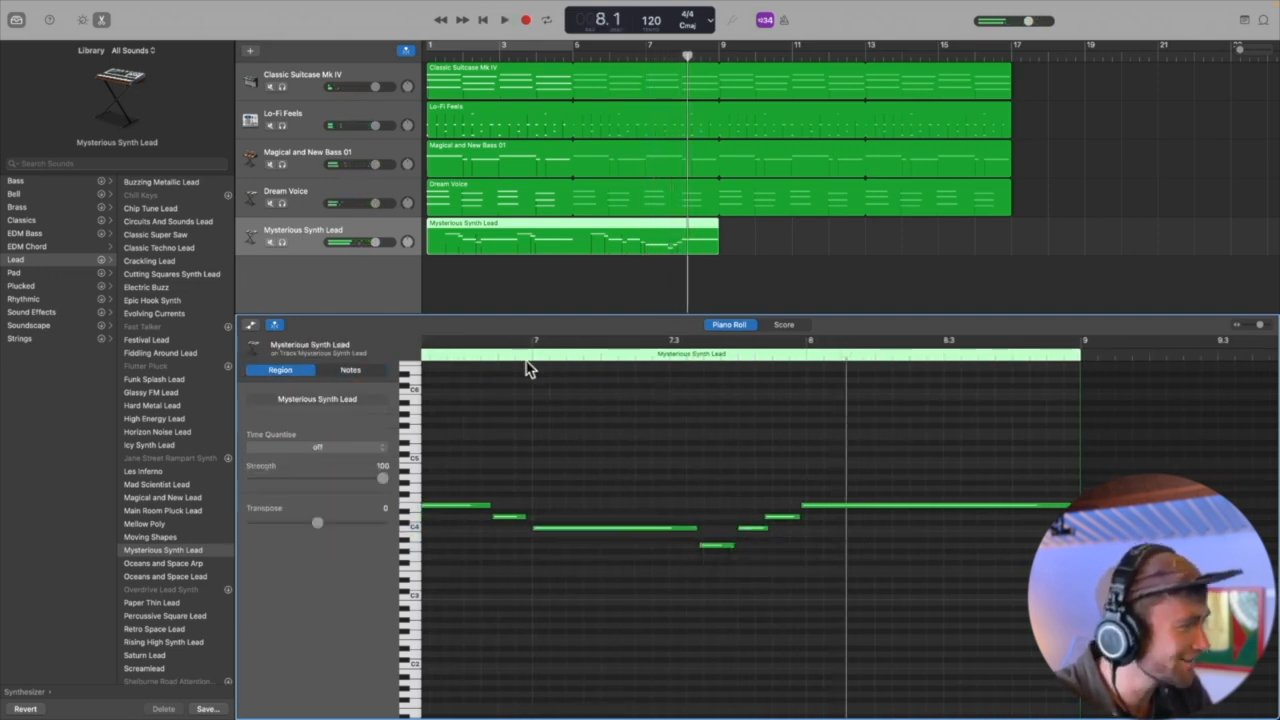
key(space)
click(455, 354)
key(space)
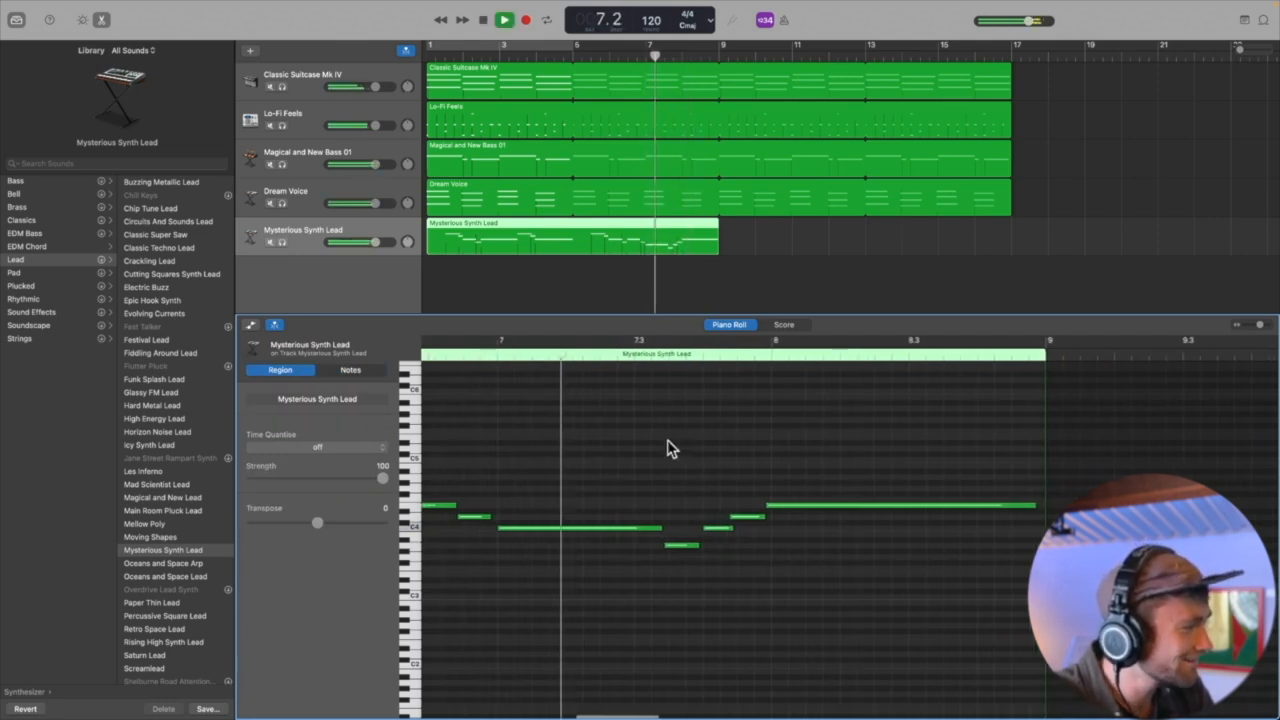
key(space)
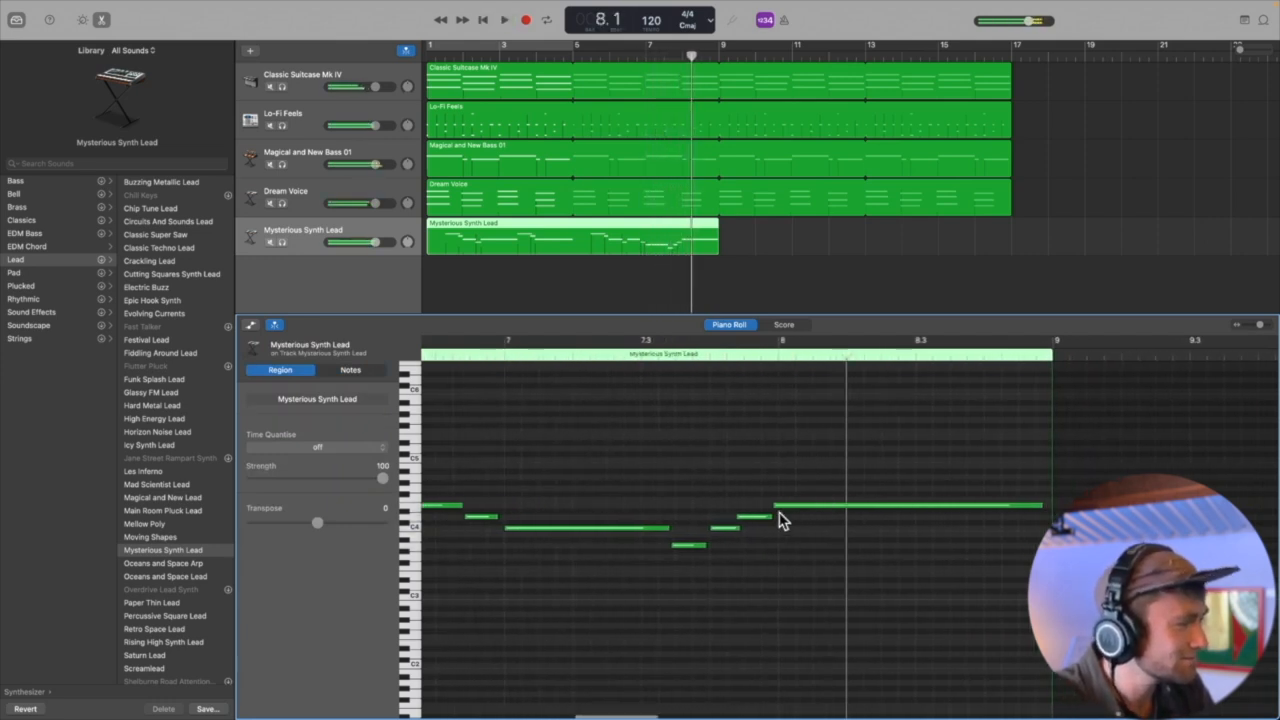
drag(756, 517, 801, 507)
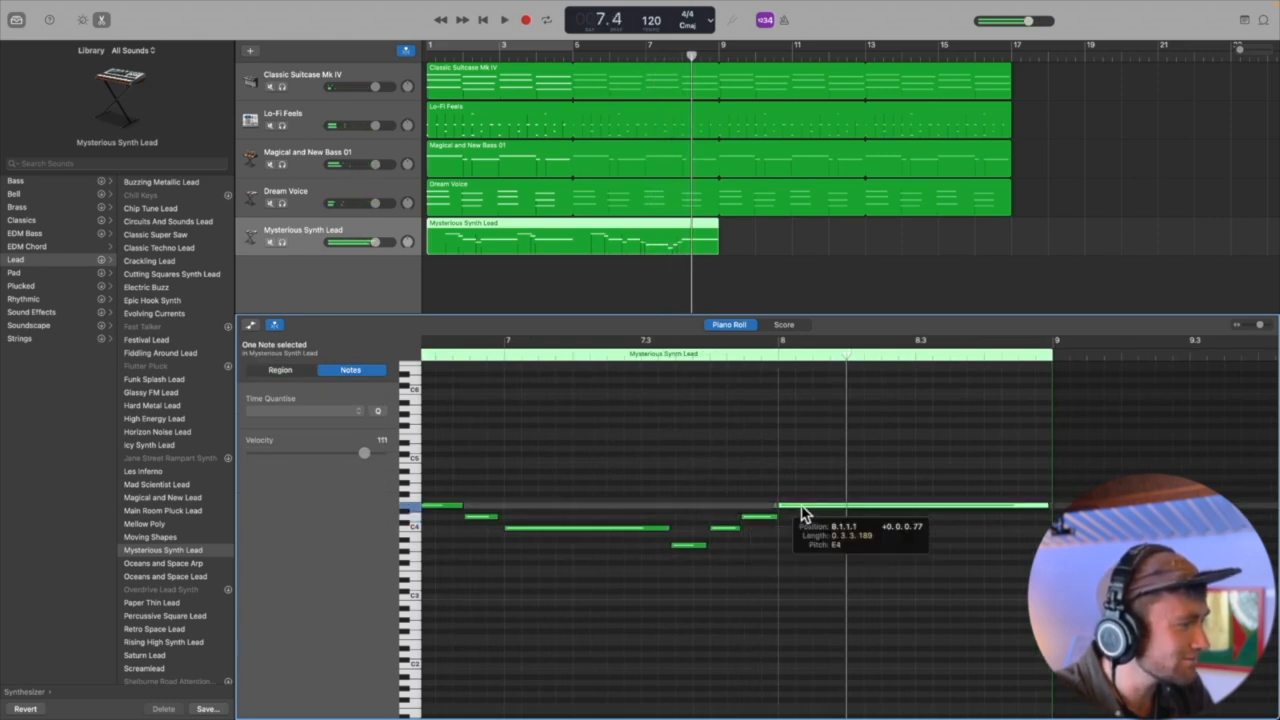
Step: Listen to the corrected bars 7 and 8 and loop the Mysterious Synth Lead region out to bar 17
click(646, 355)
key(space)
key(space)
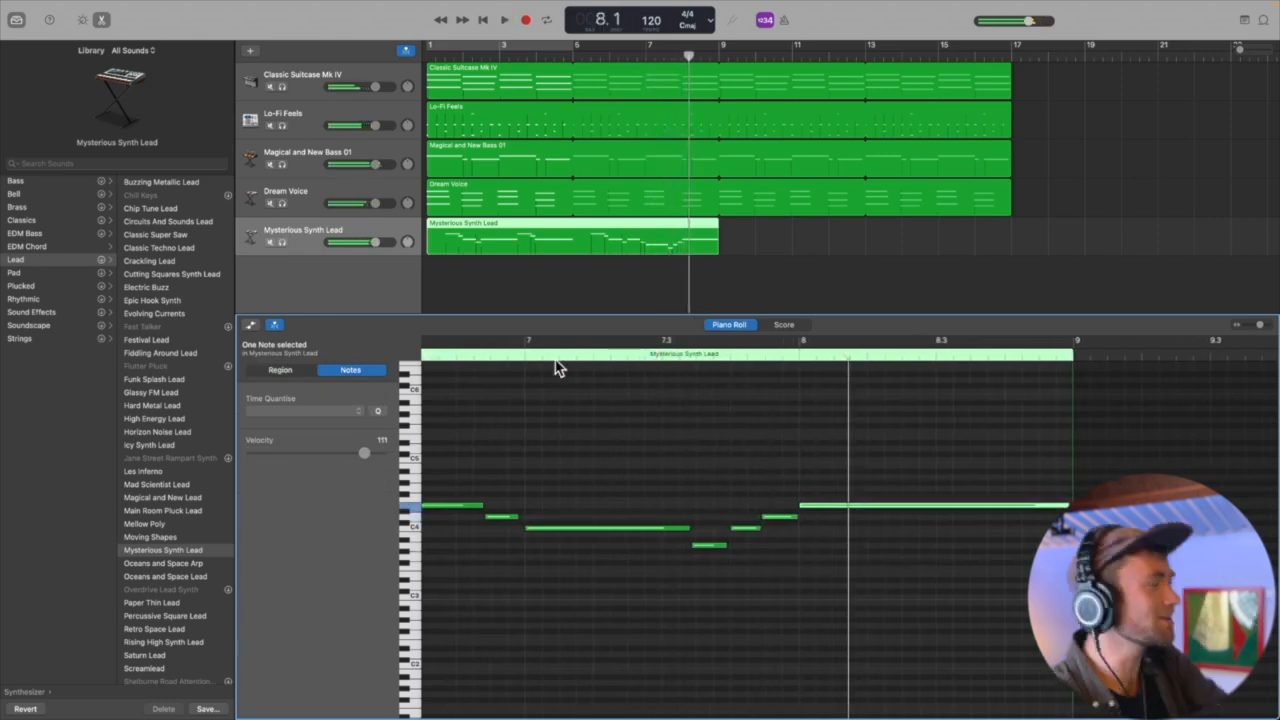
click(504, 357)
key(space)
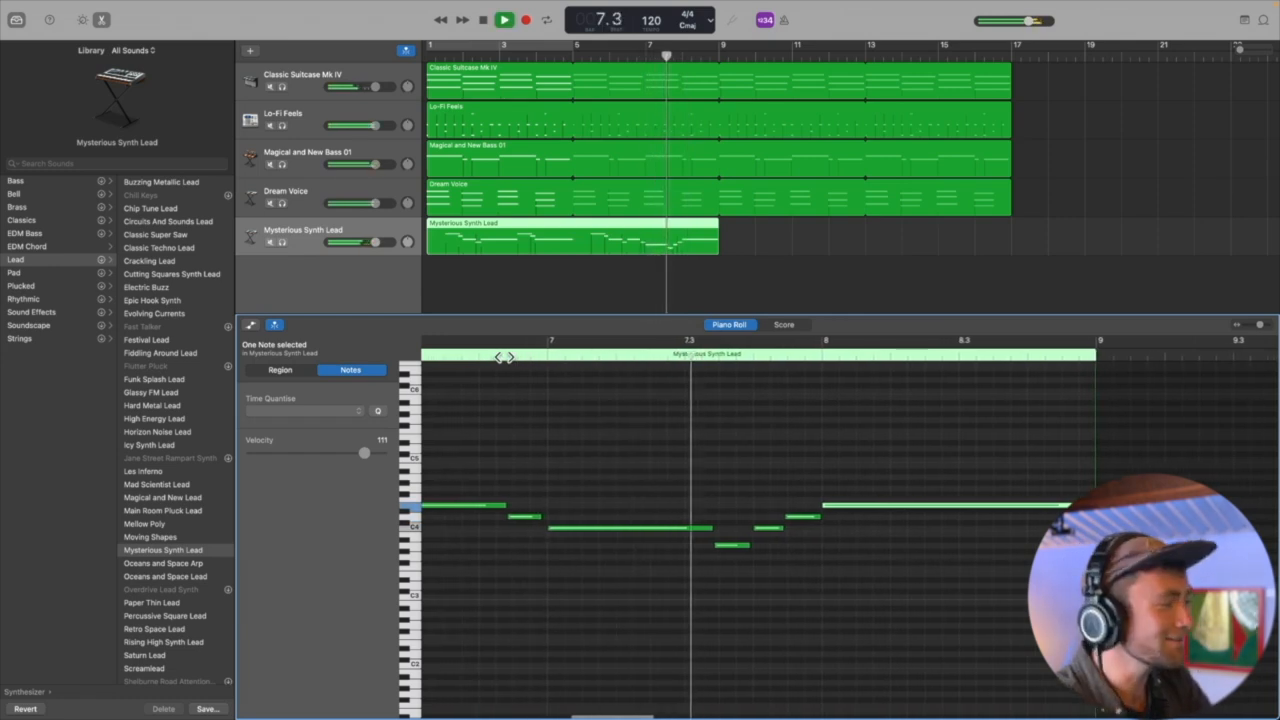
key(space)
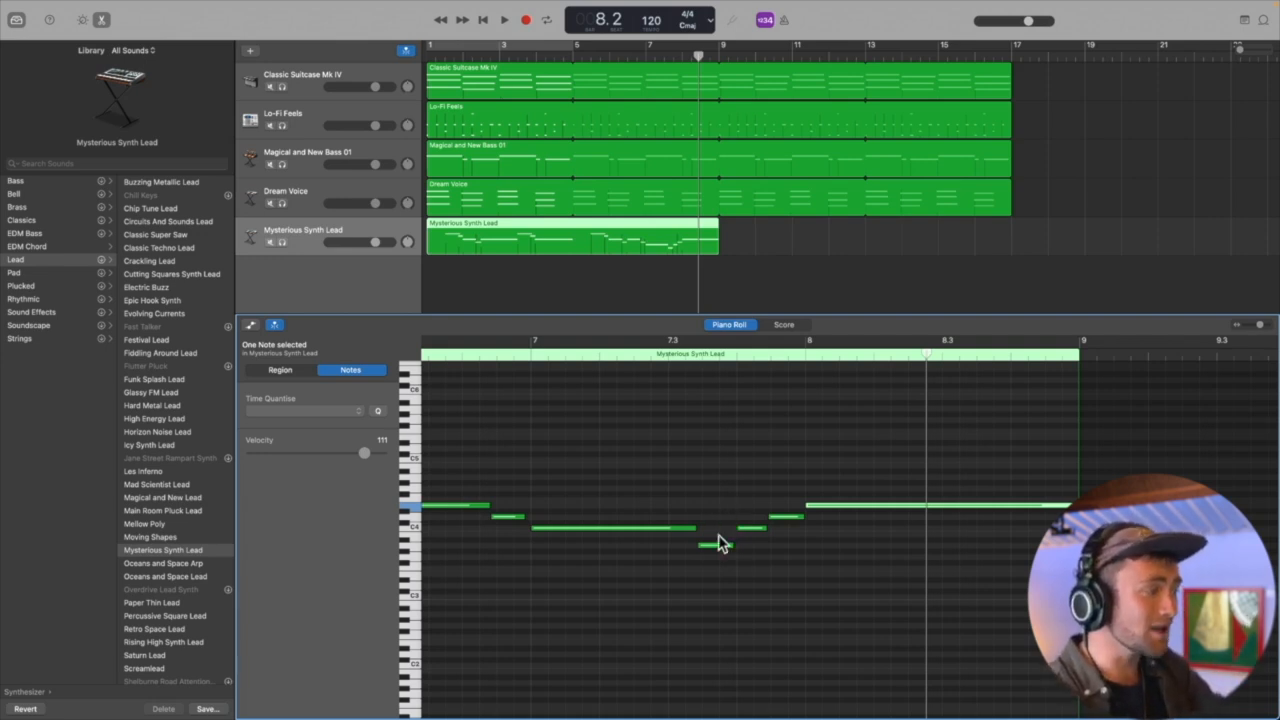
scroll(718, 547, left, 5)
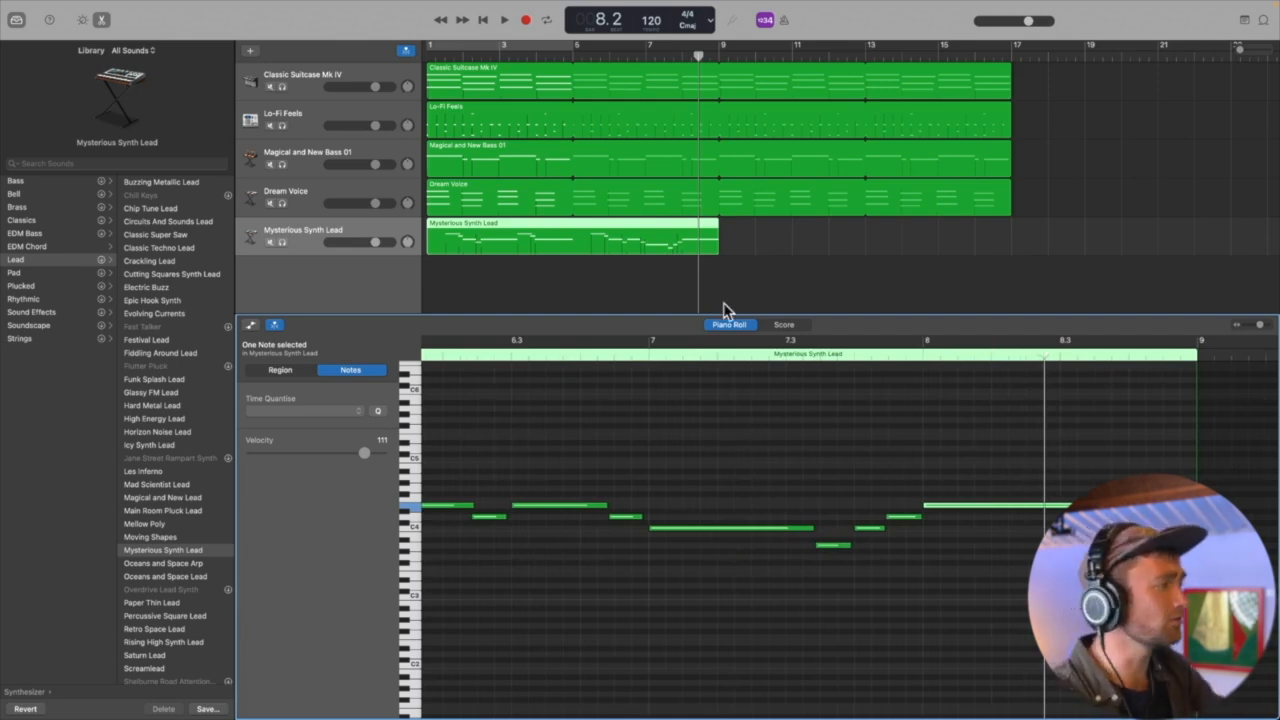
drag(722, 222, 1013, 224)
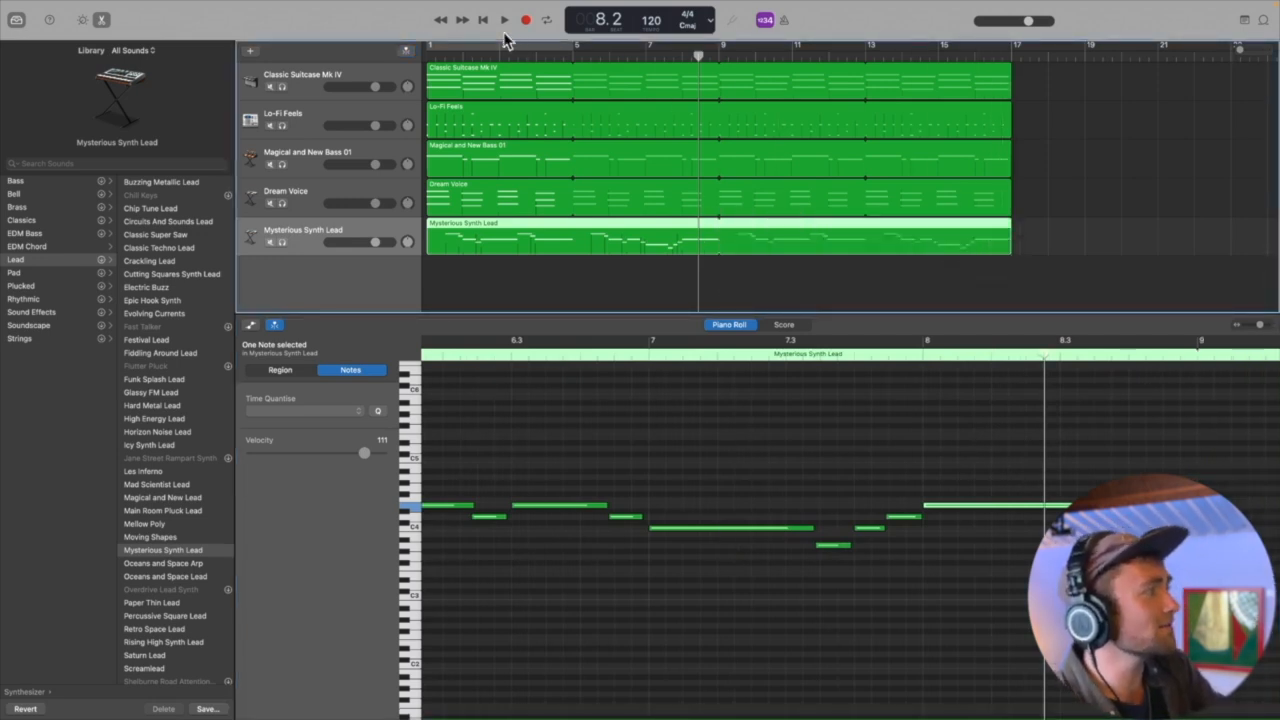
Step: Play the whole beat from the start with the looped lead melody and close the Piano Roll
click(484, 22)
key(space)
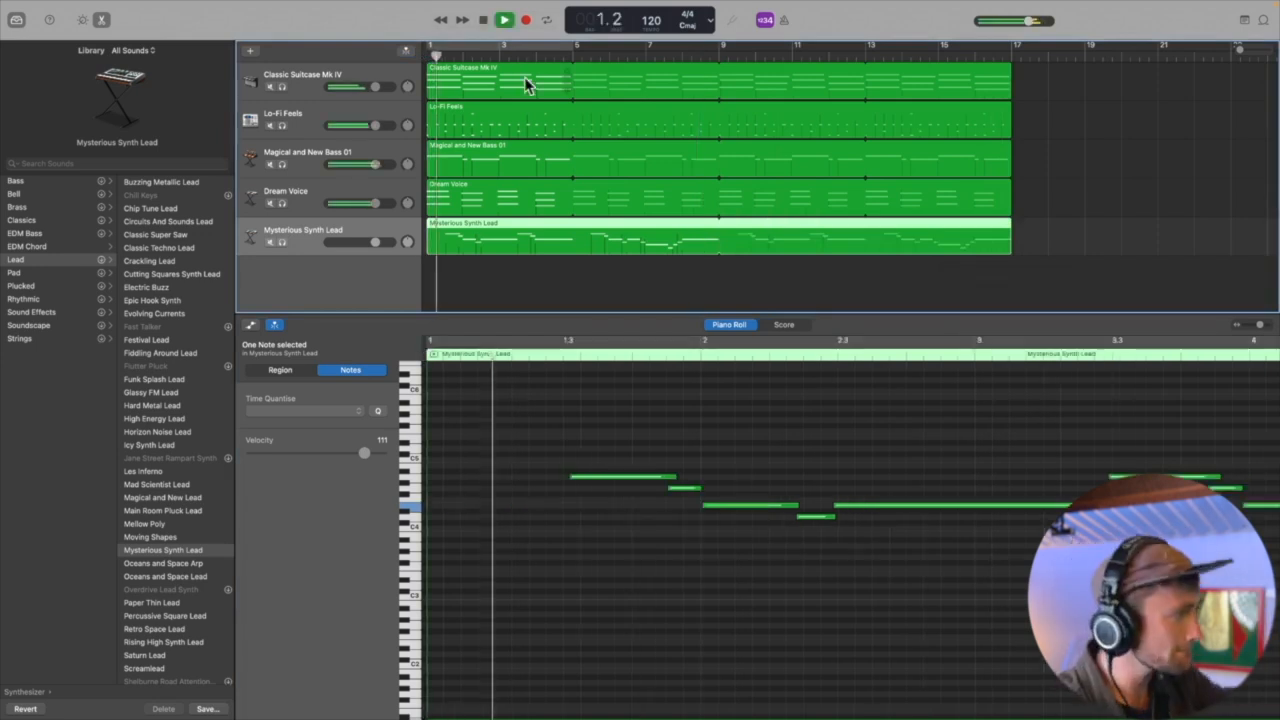
click(101, 19)
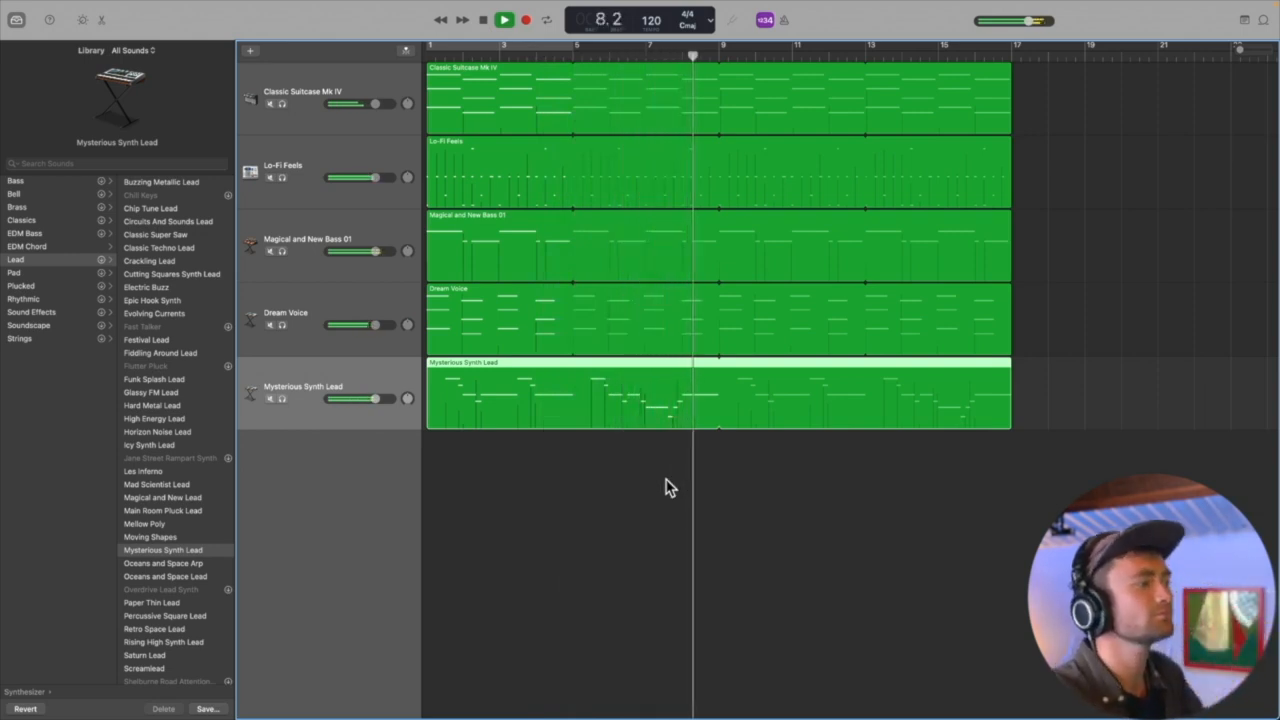
key(space)
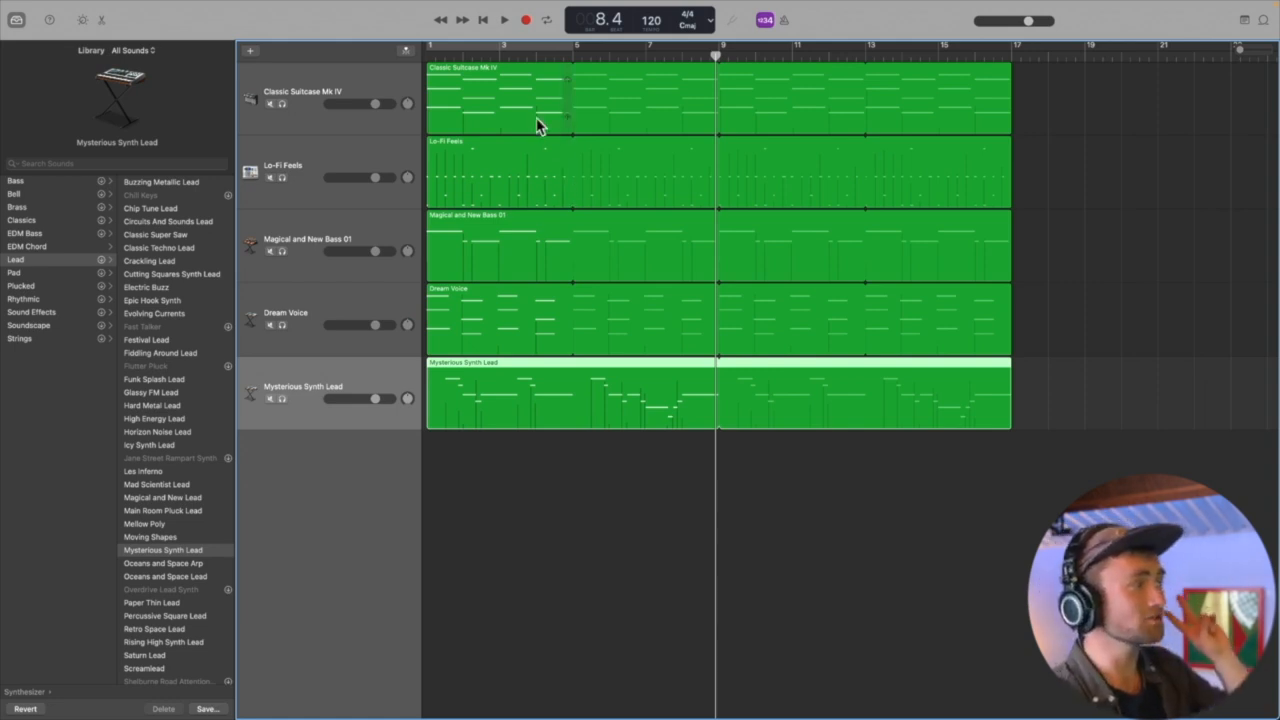
click(406, 153)
click(374, 240)
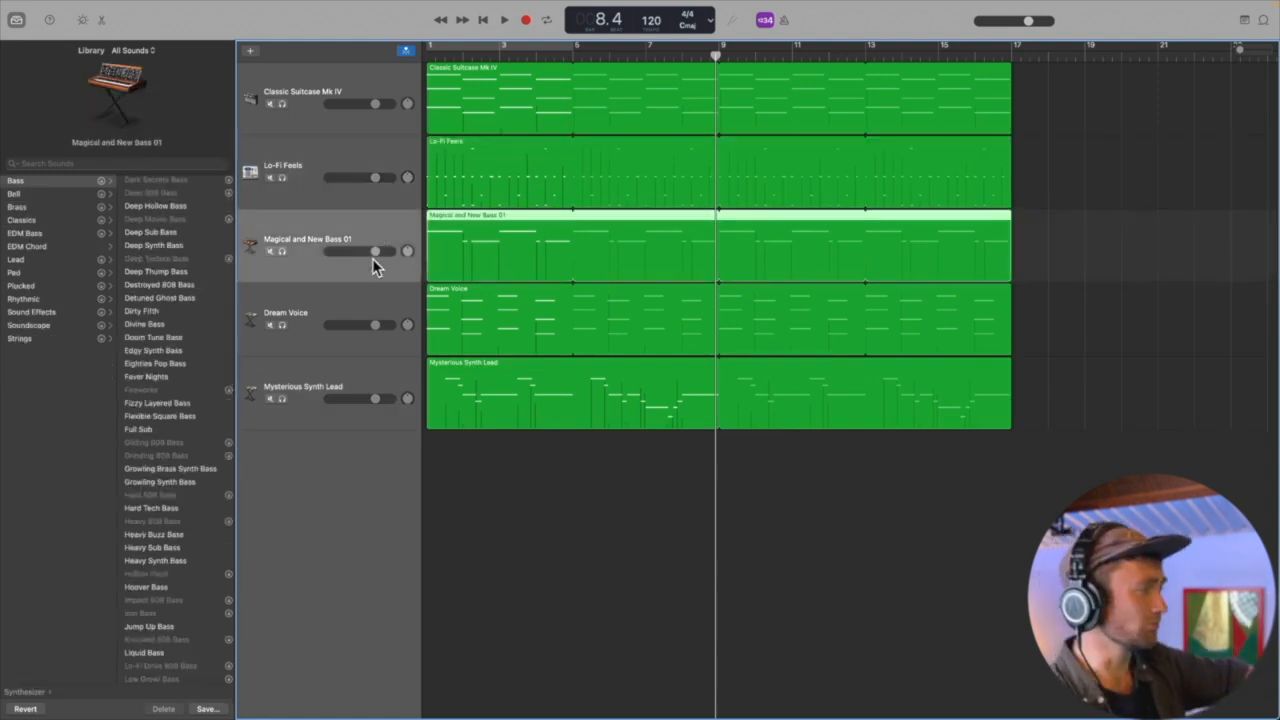
click(366, 302)
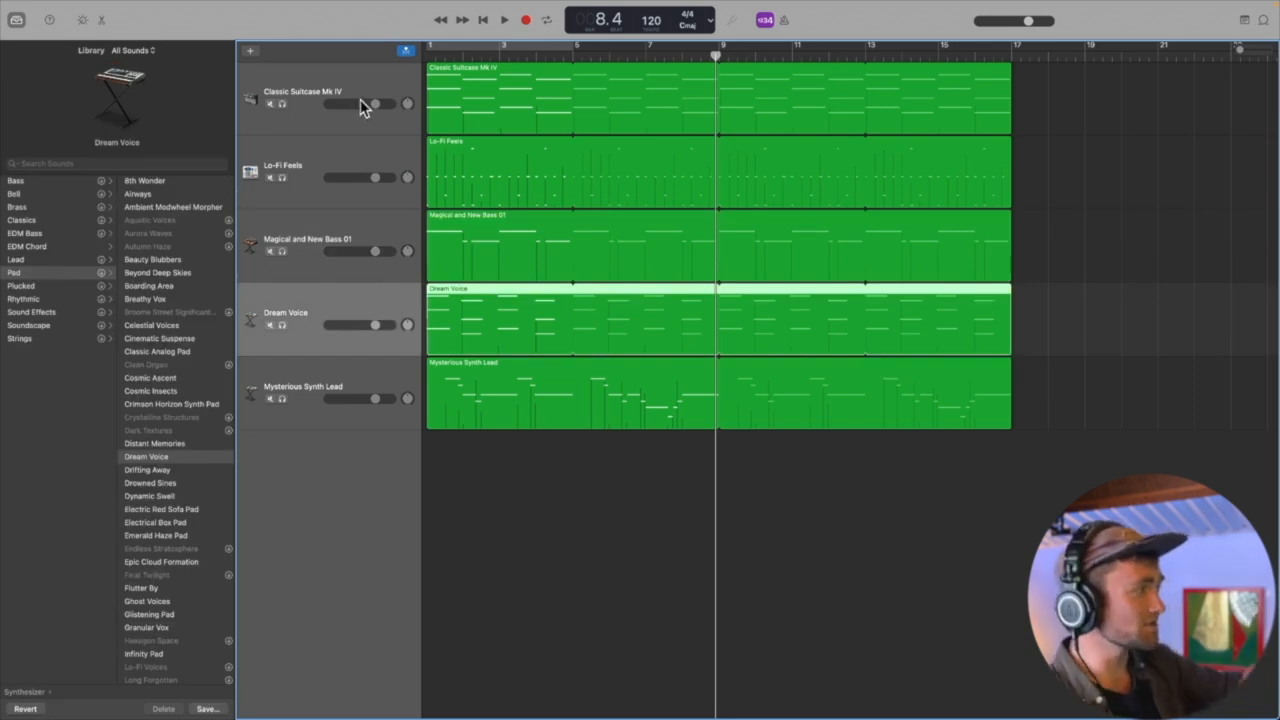
click(366, 387)
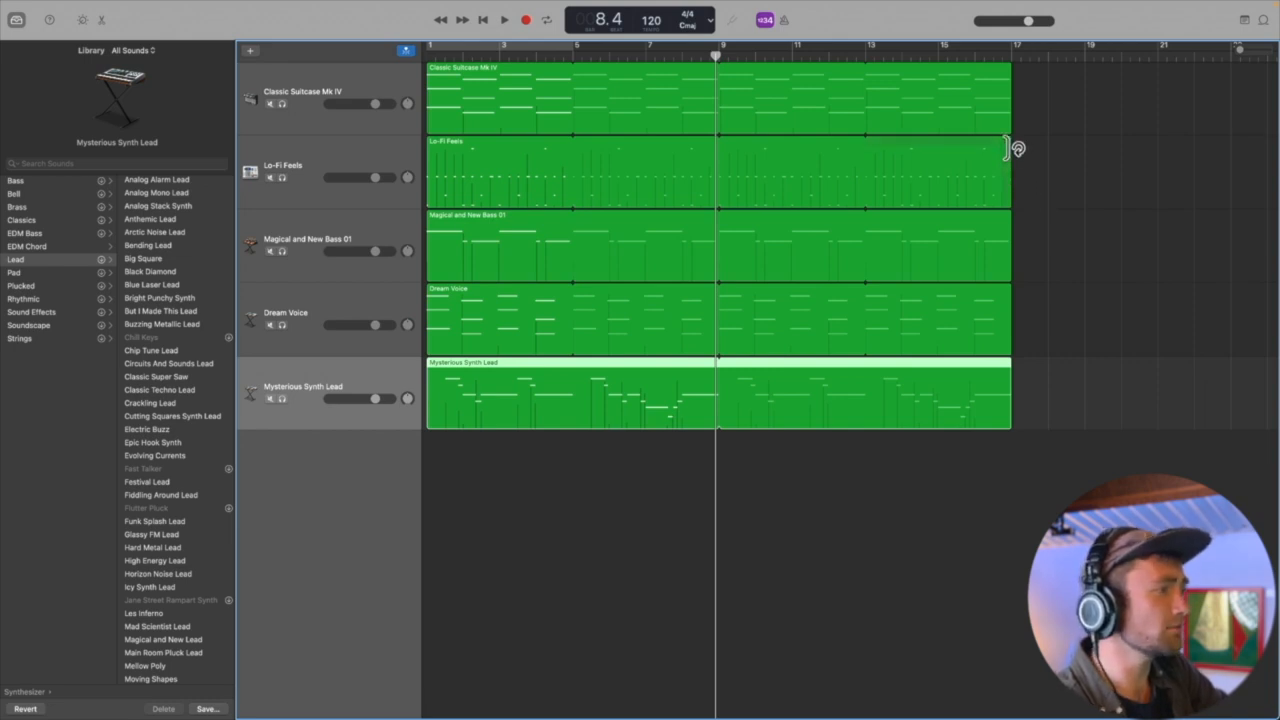
Step: Shorten the Lo-Fi Feels loop to end at bar 9 and place a copy of the drum region from bar 13 to bar 17
drag(1016, 148, 720, 166)
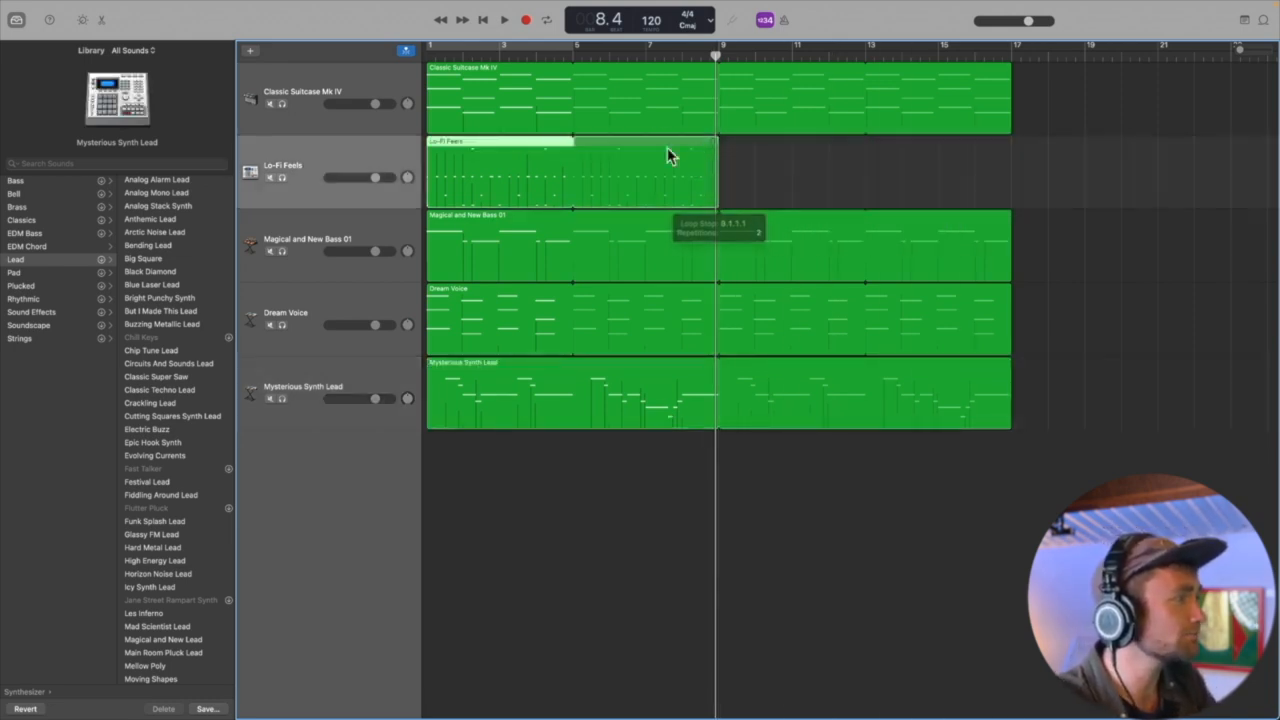
click(866, 54)
key(super+v)
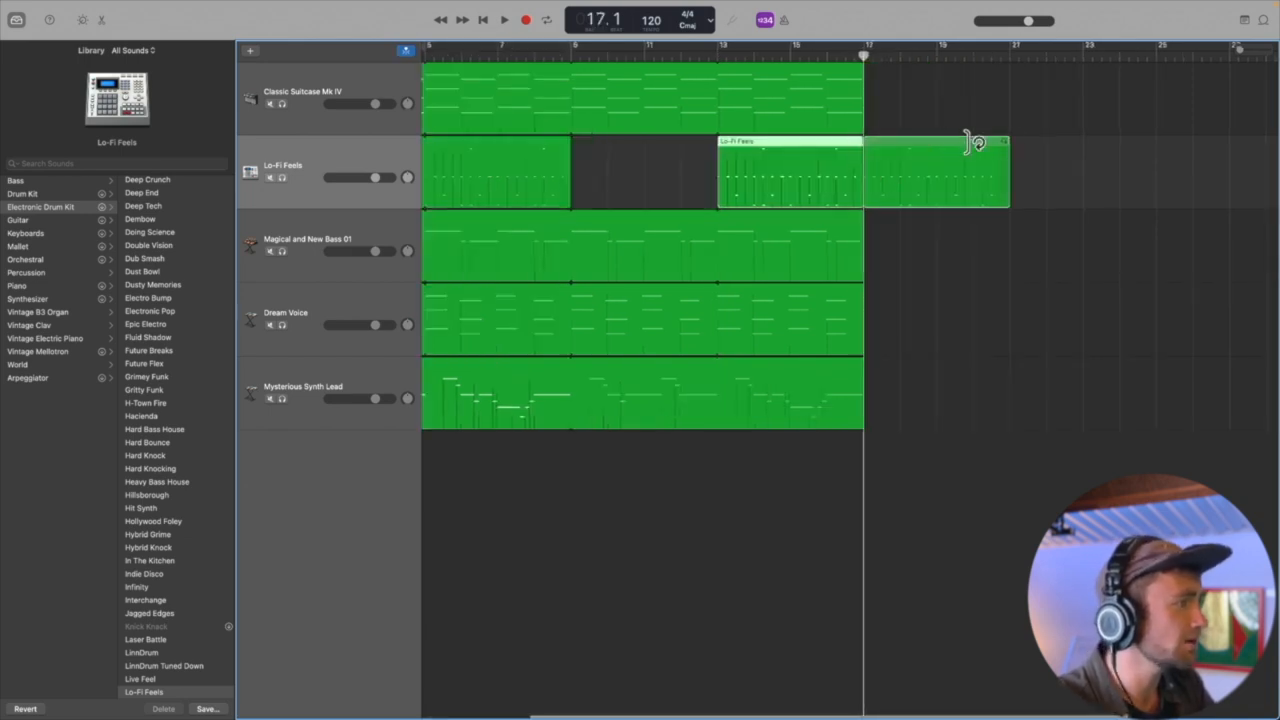
drag(1006, 138, 866, 155)
scroll(853, 162, left, 4)
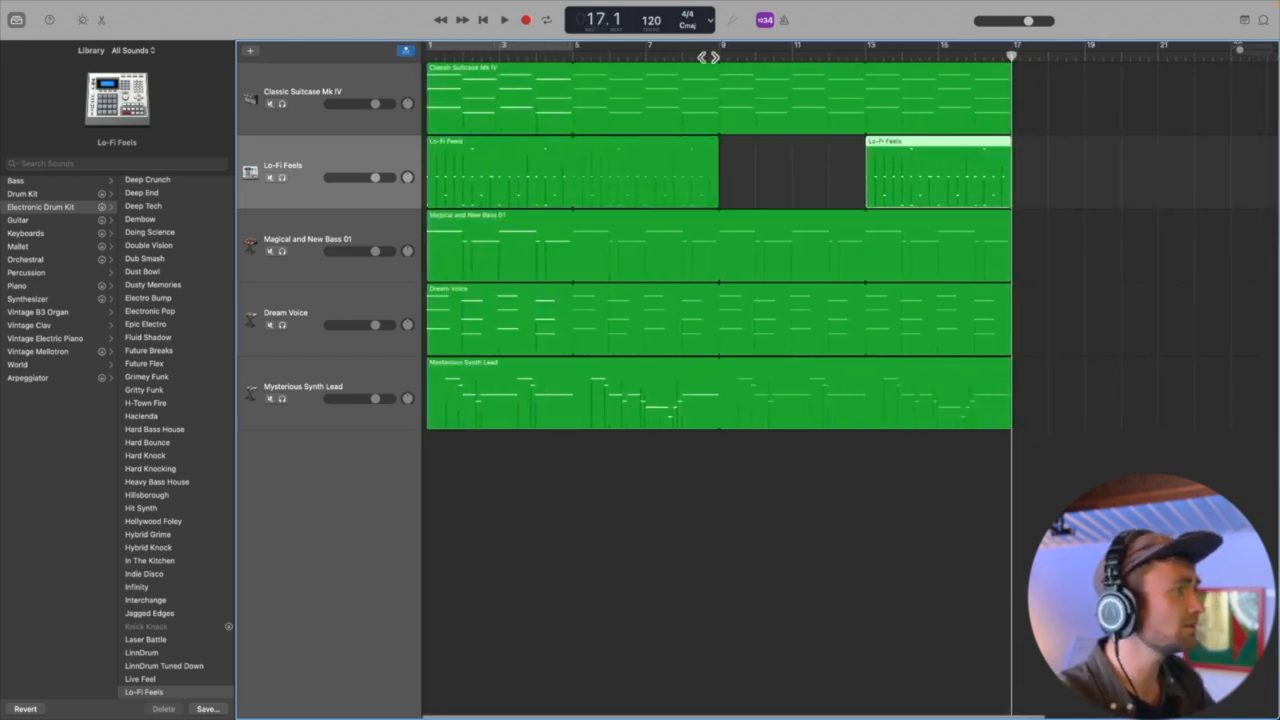
Step: Listen to the drum break between bars 9 and 13 and the drums' return, starting just before bar 8
click(676, 51)
key(space)
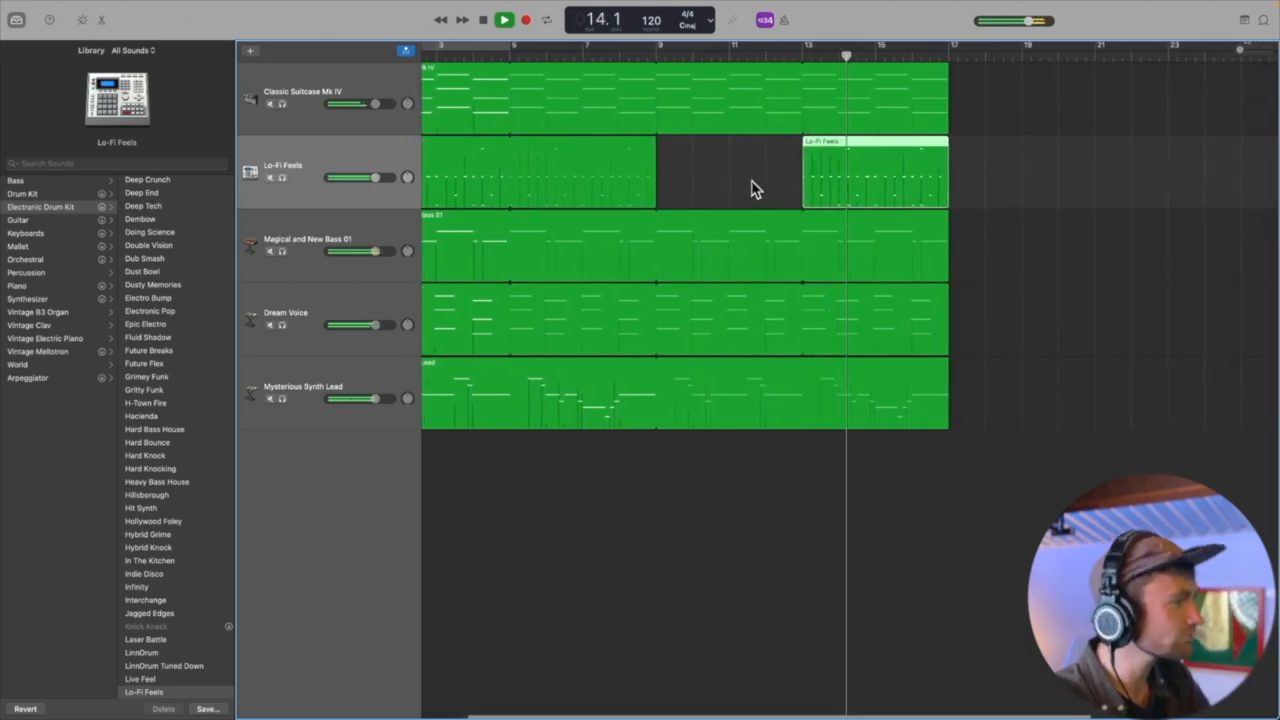
key(space)
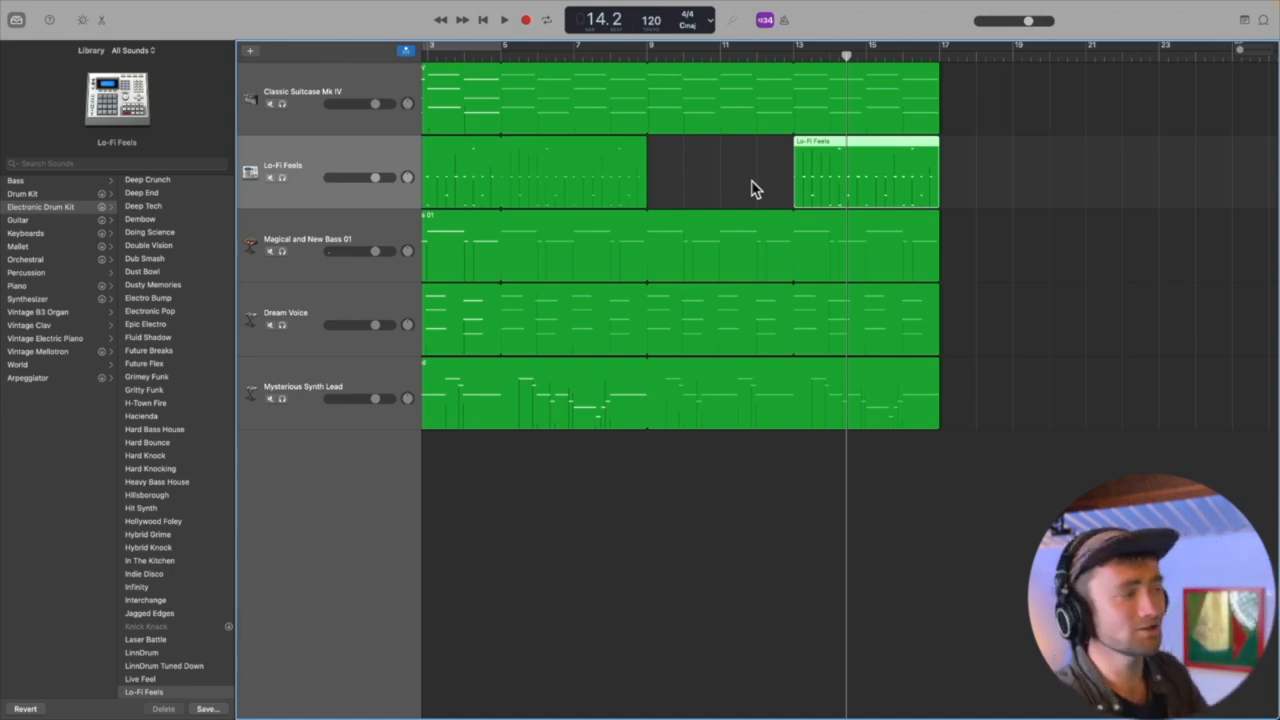
scroll(806, 194, left, 3)
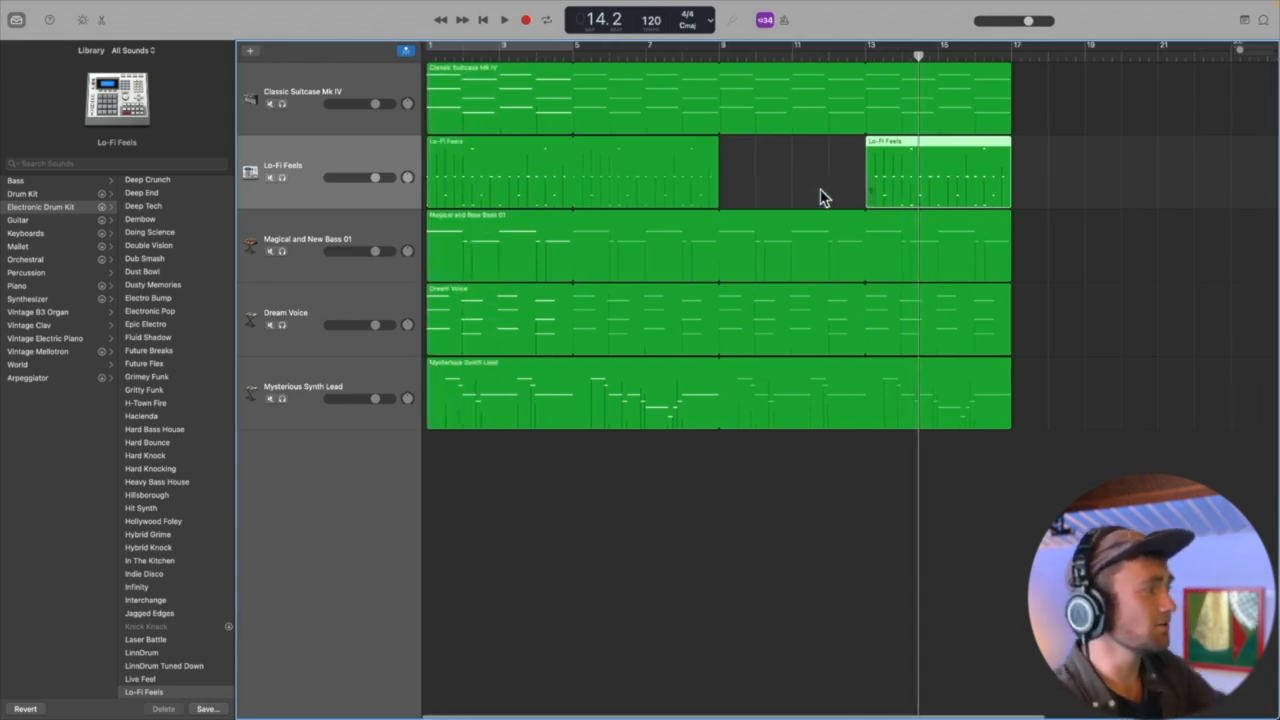
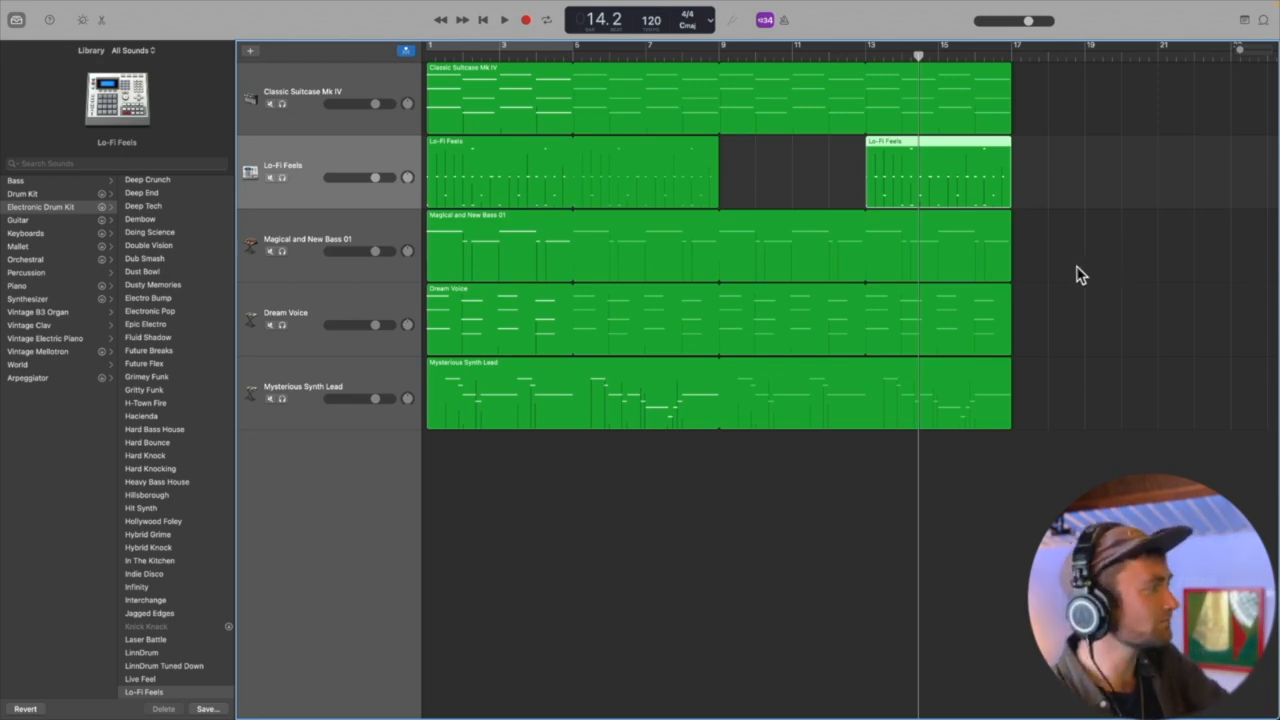
Step: Hide the Library and show the full Smart Controls for the Classic Suitcase Mk IV track
click(358, 92)
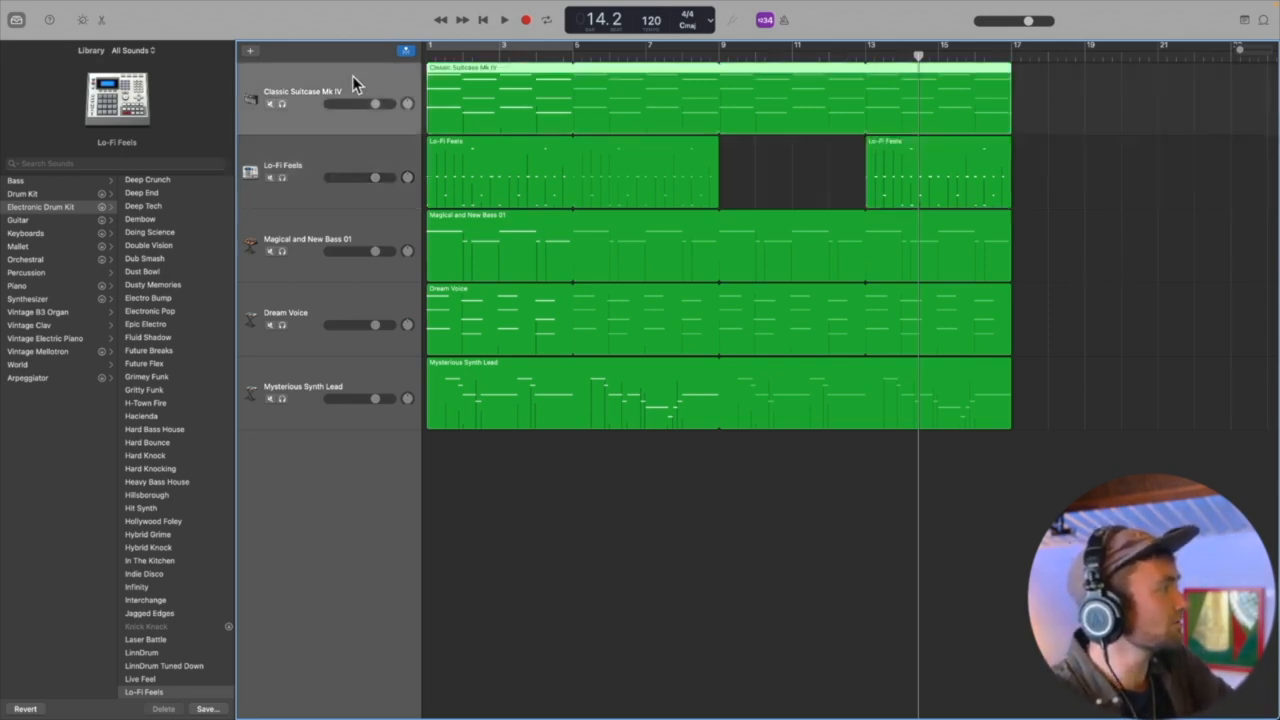
click(17, 20)
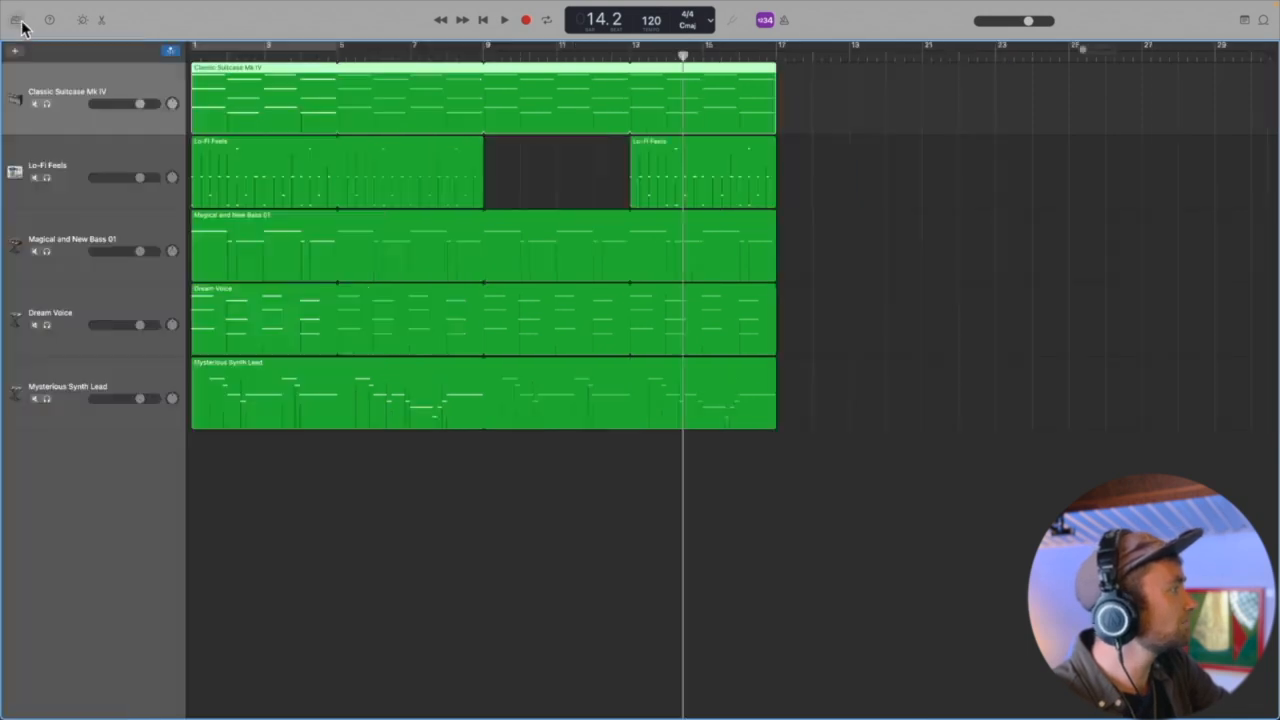
click(83, 20)
key(Return)
drag(480, 517, 477, 437)
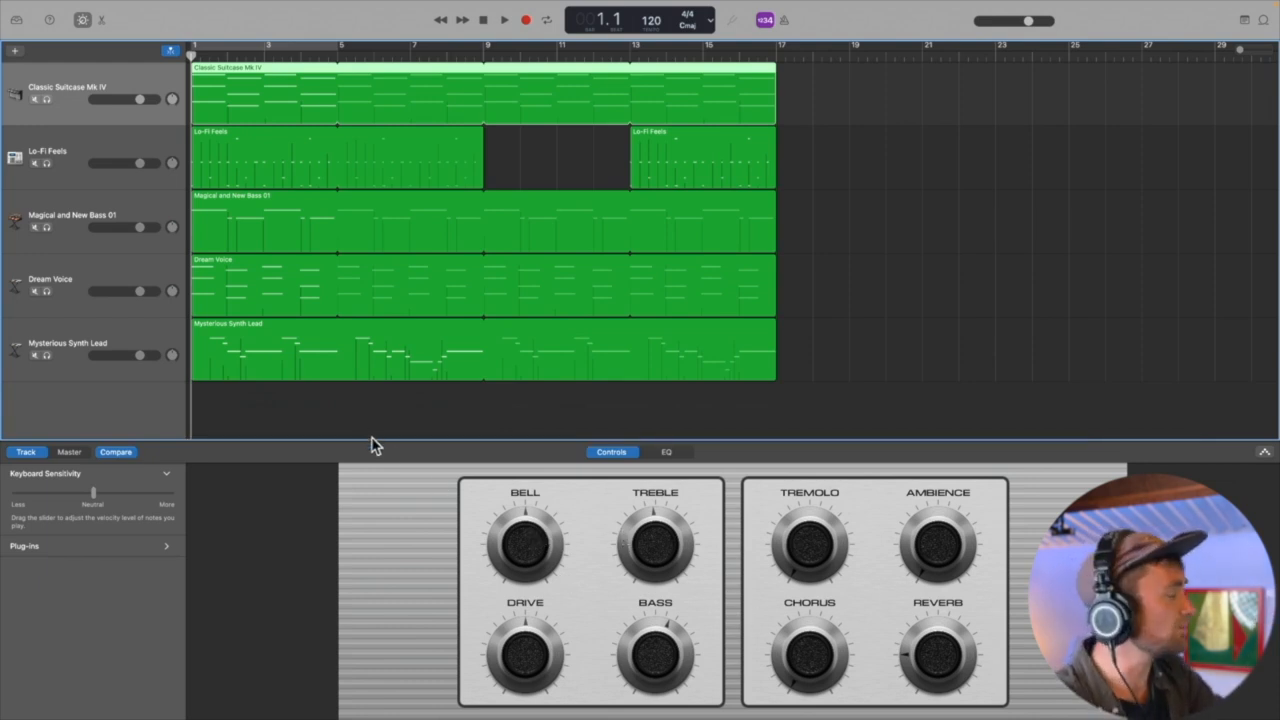
Step: Solo the Classic Suitcase Mk IV track and play its chords from the start
click(46, 100)
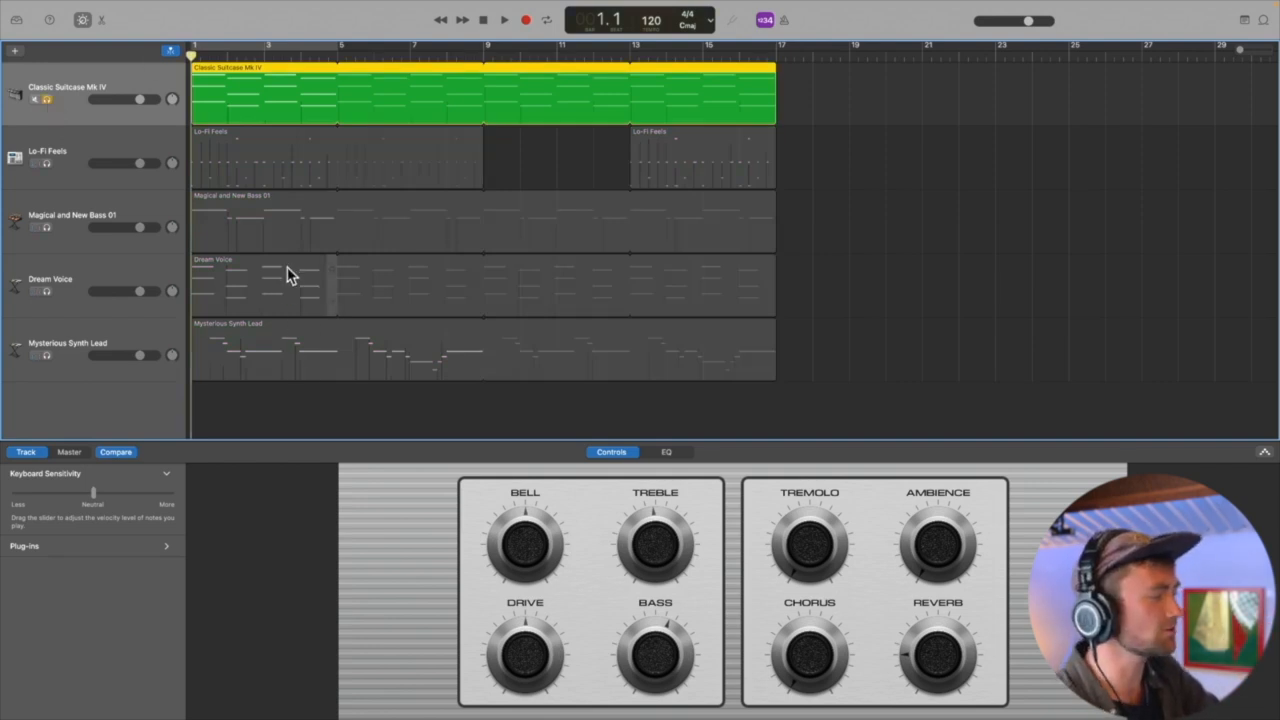
key(space)
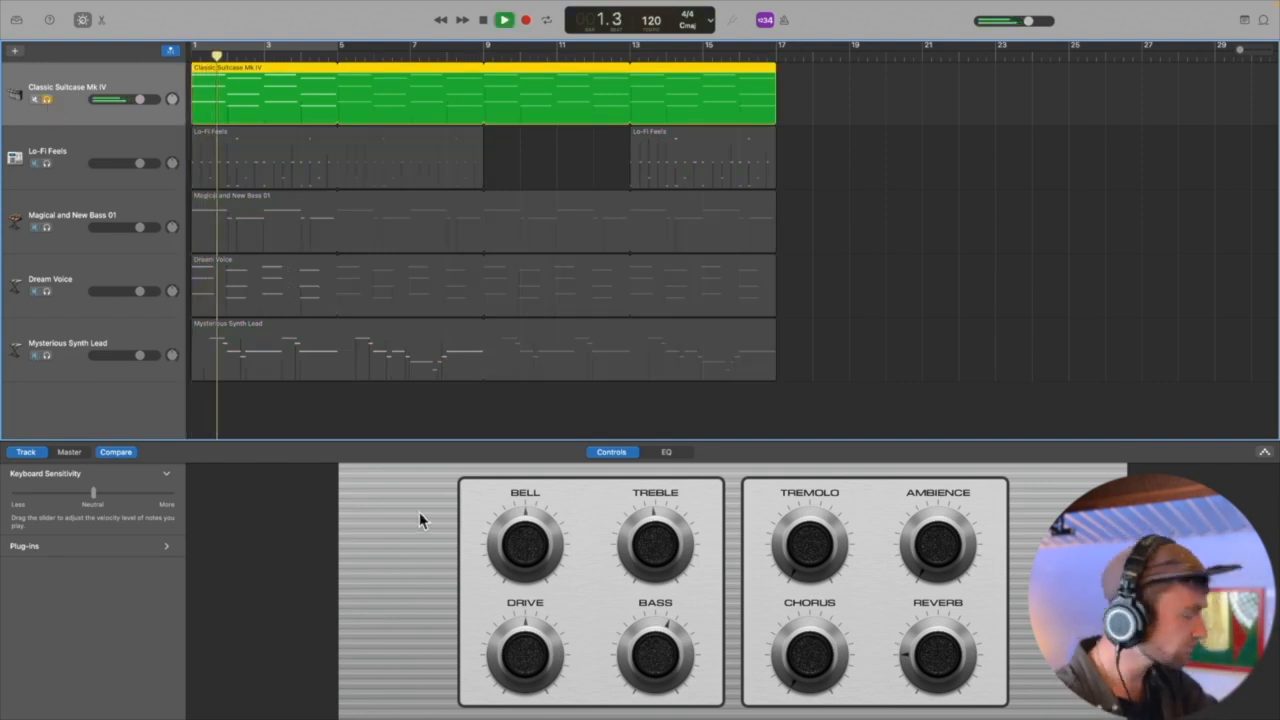
key(space)
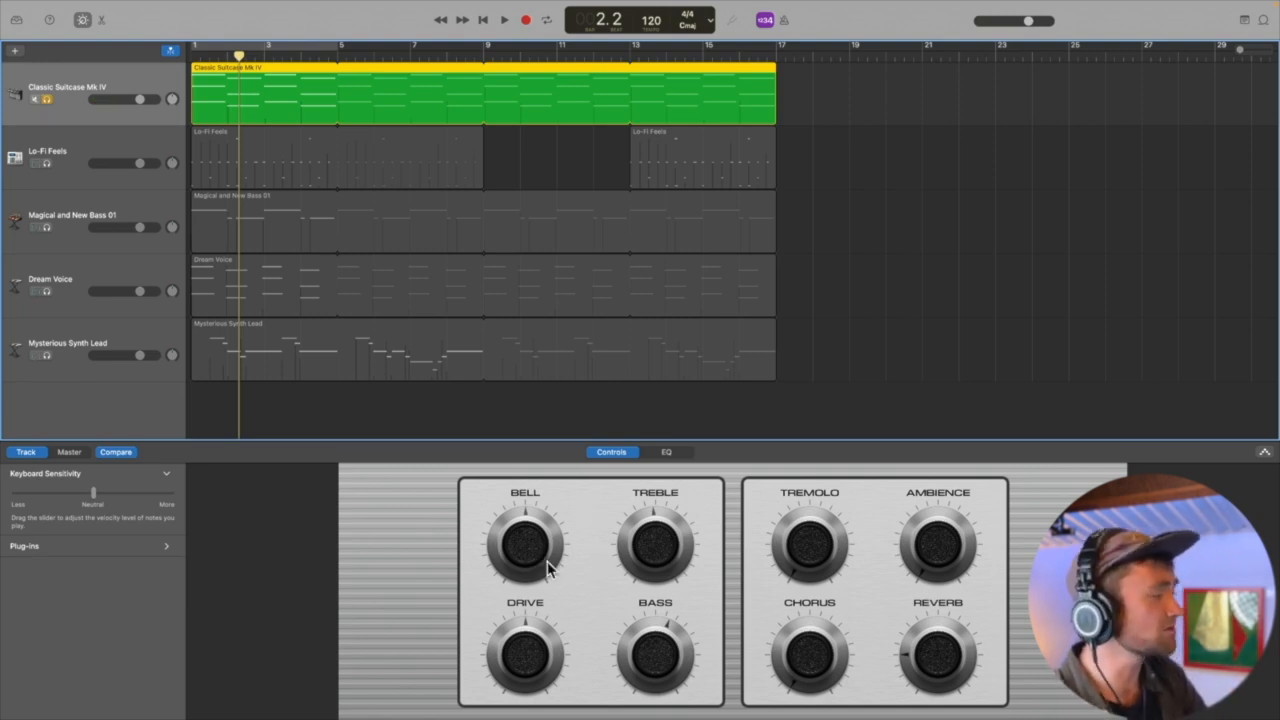
Step: Raise the electric piano's Bell, Treble, Drive, Bass, Tremolo and Chorus while listening to the soloed chords
drag(528, 560, 525, 537)
key(space)
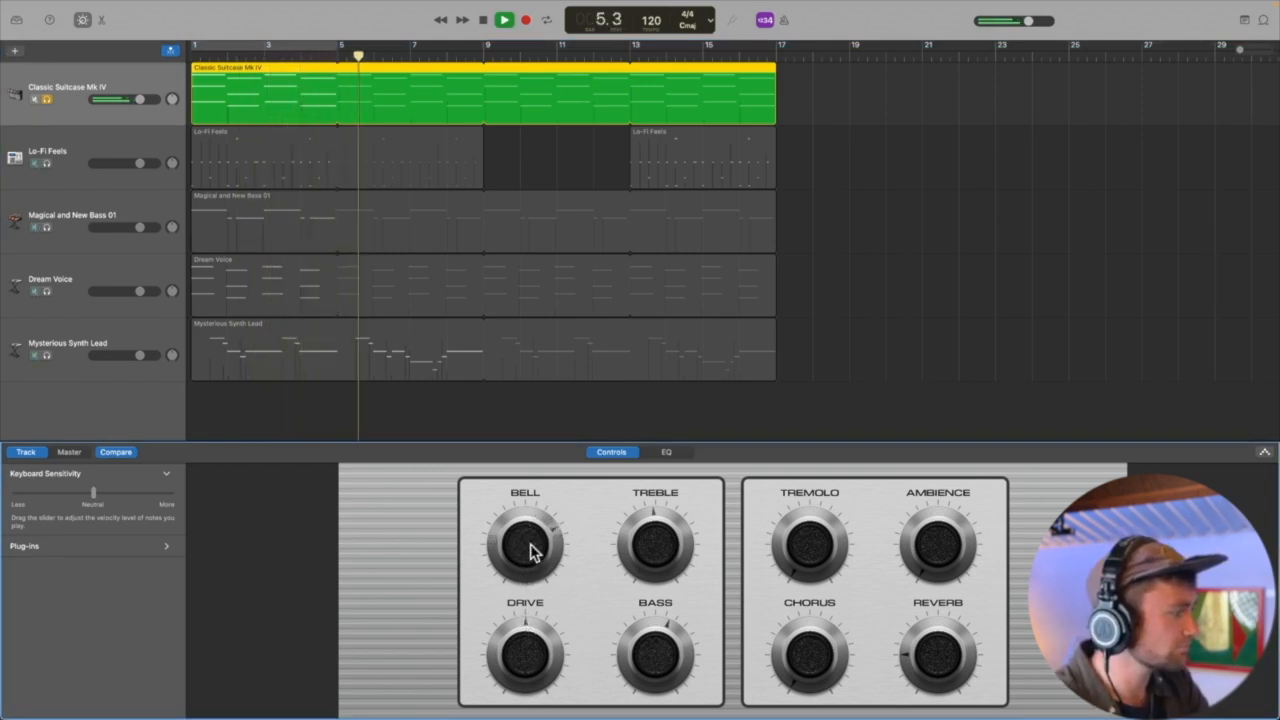
key(space)
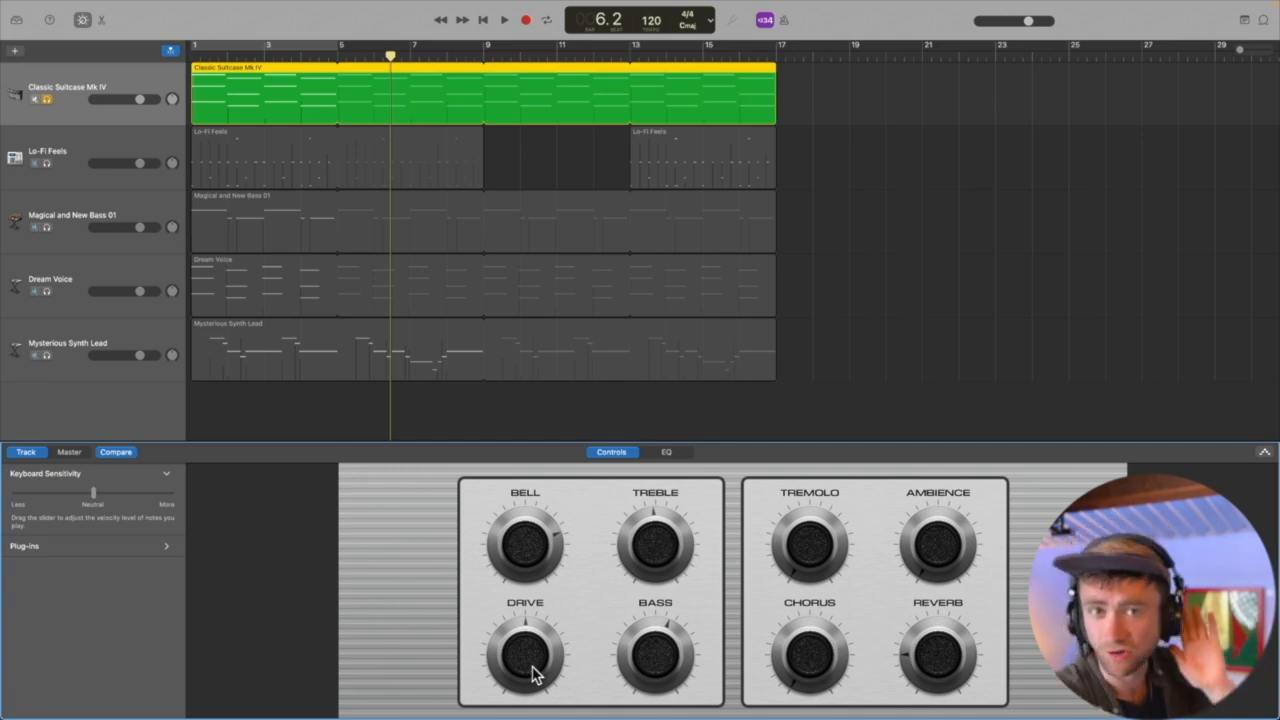
key(space)
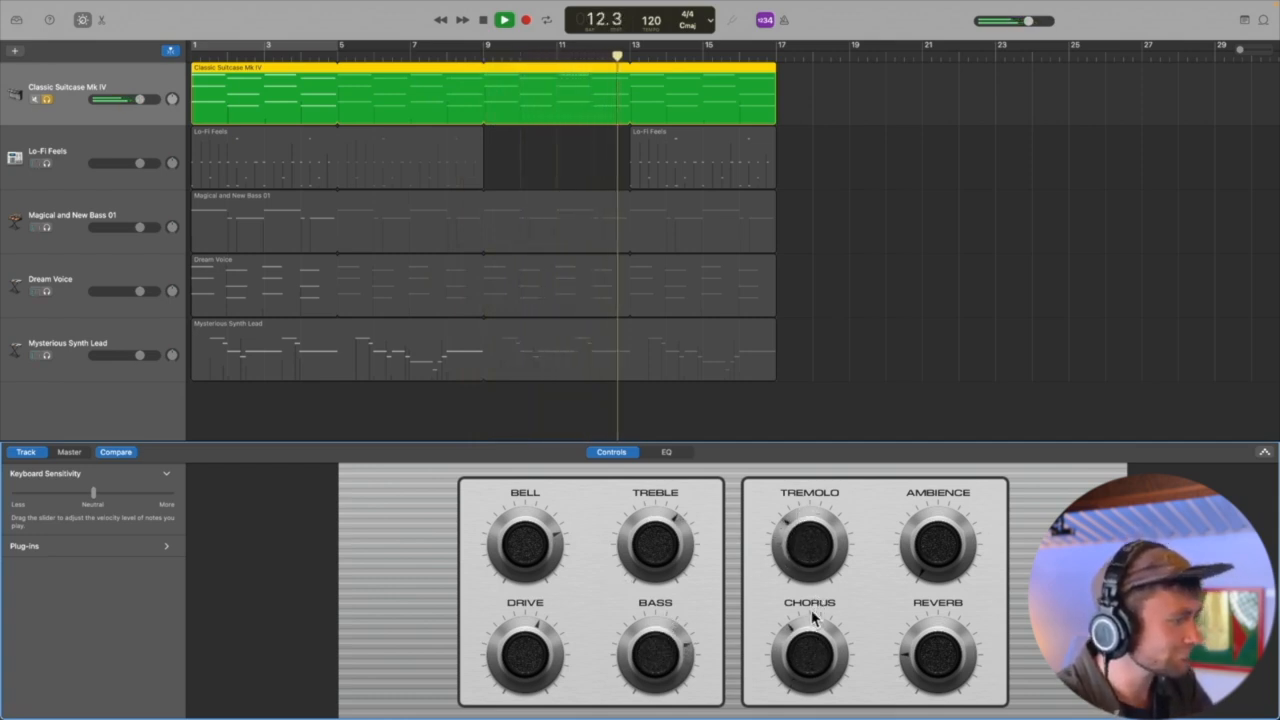
Step: Lower the electric piano's Chorus slightly, raise its Ambience and Reverb to about the middle, and stop playback
drag(805, 640, 799, 656)
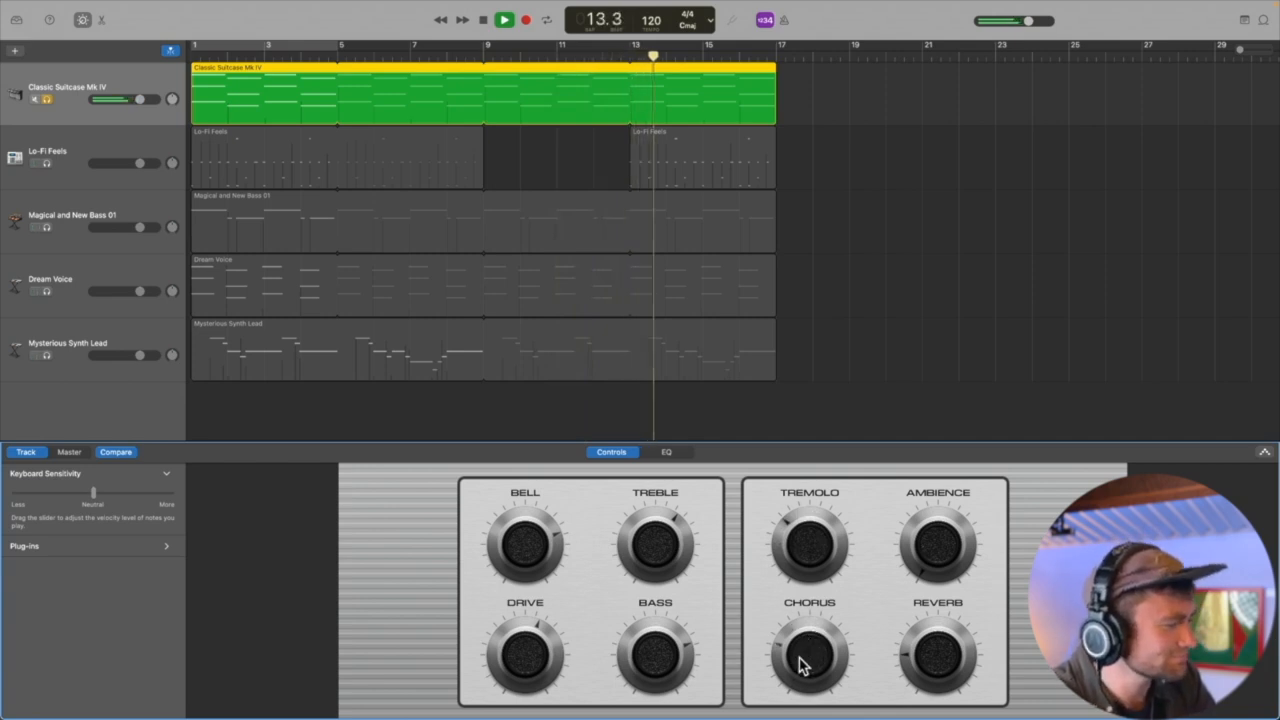
drag(929, 548, 953, 493)
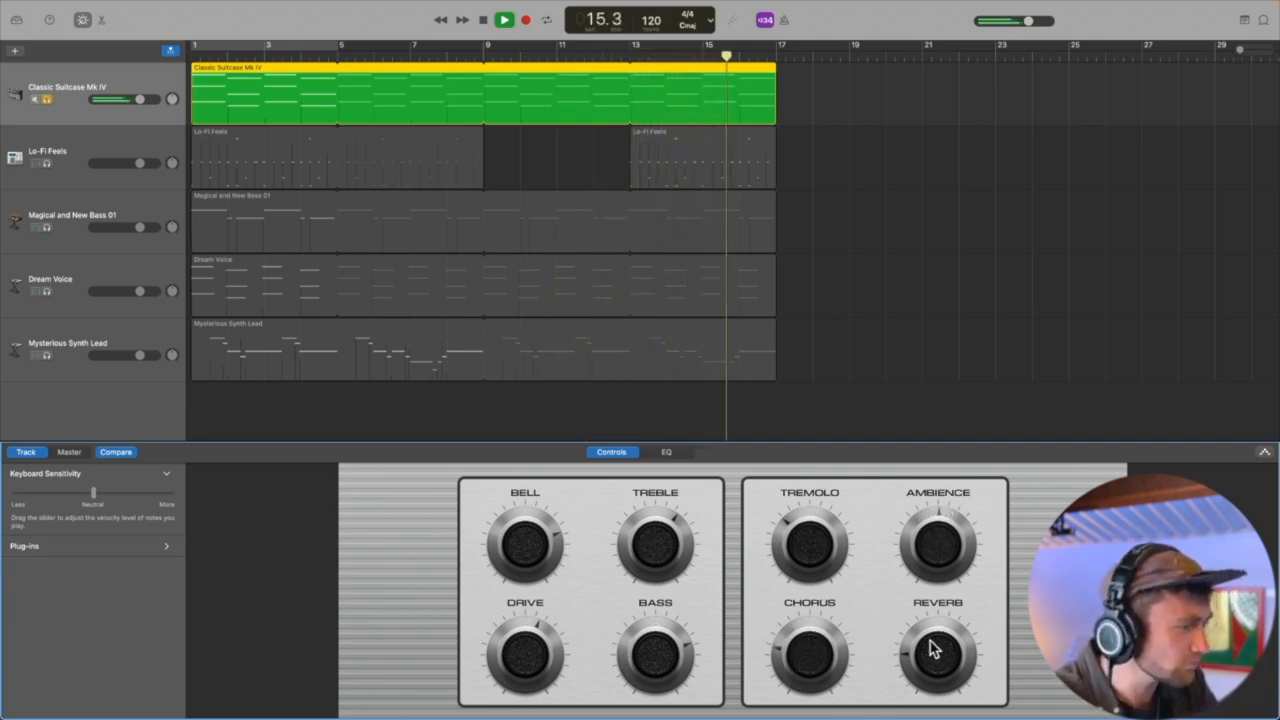
drag(929, 643, 947, 609)
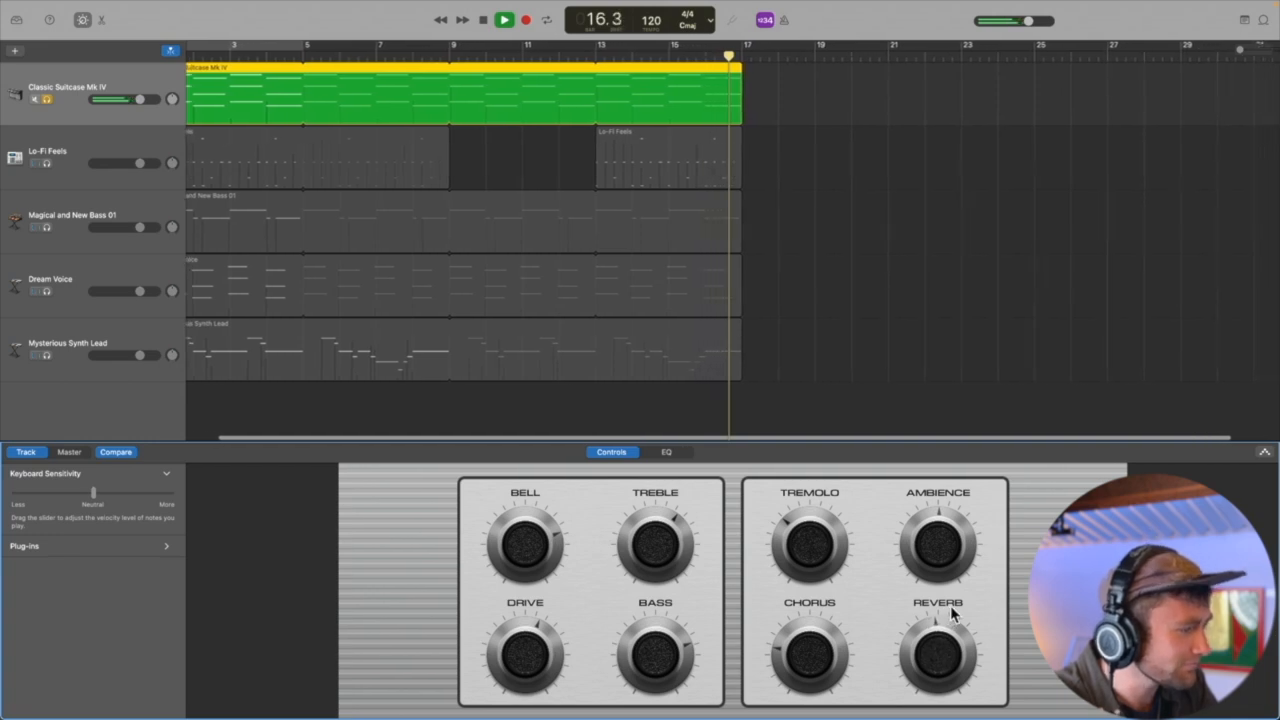
key(space)
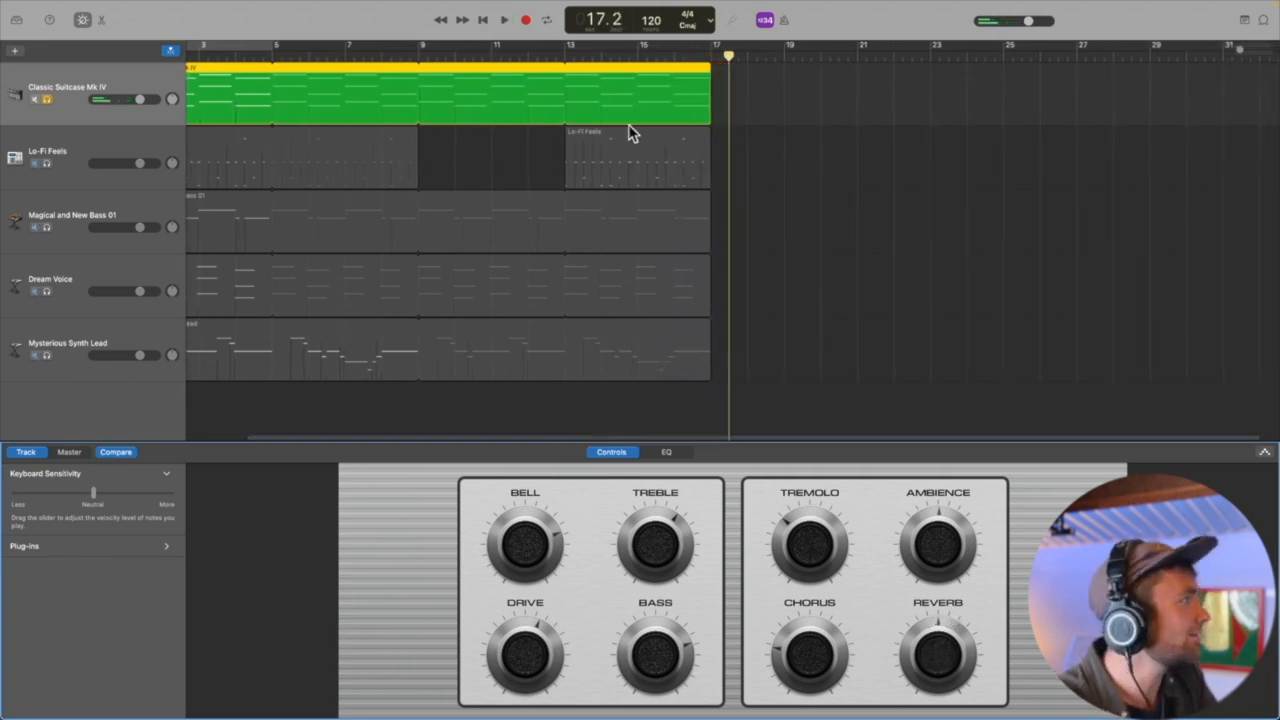
Step: Turn on cycle playback for bars 1 to 5 and listen to the adjusted electric piano
click(546, 21)
key(space)
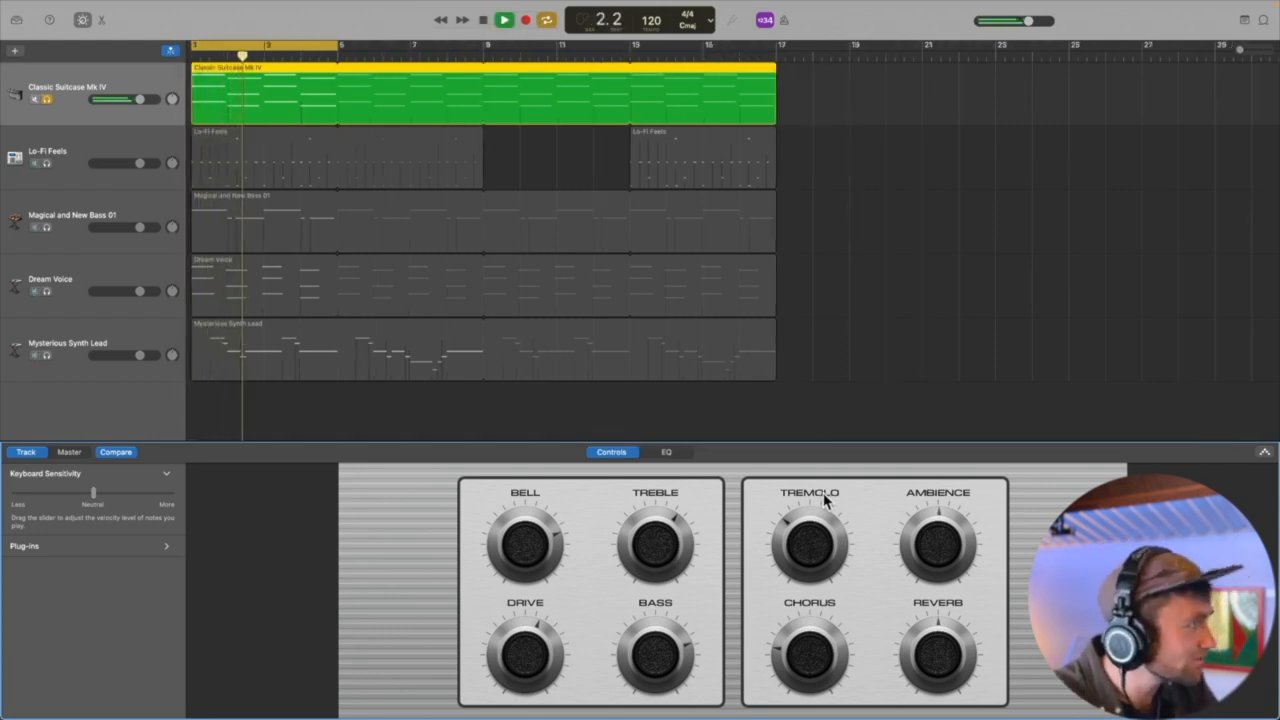
key(space)
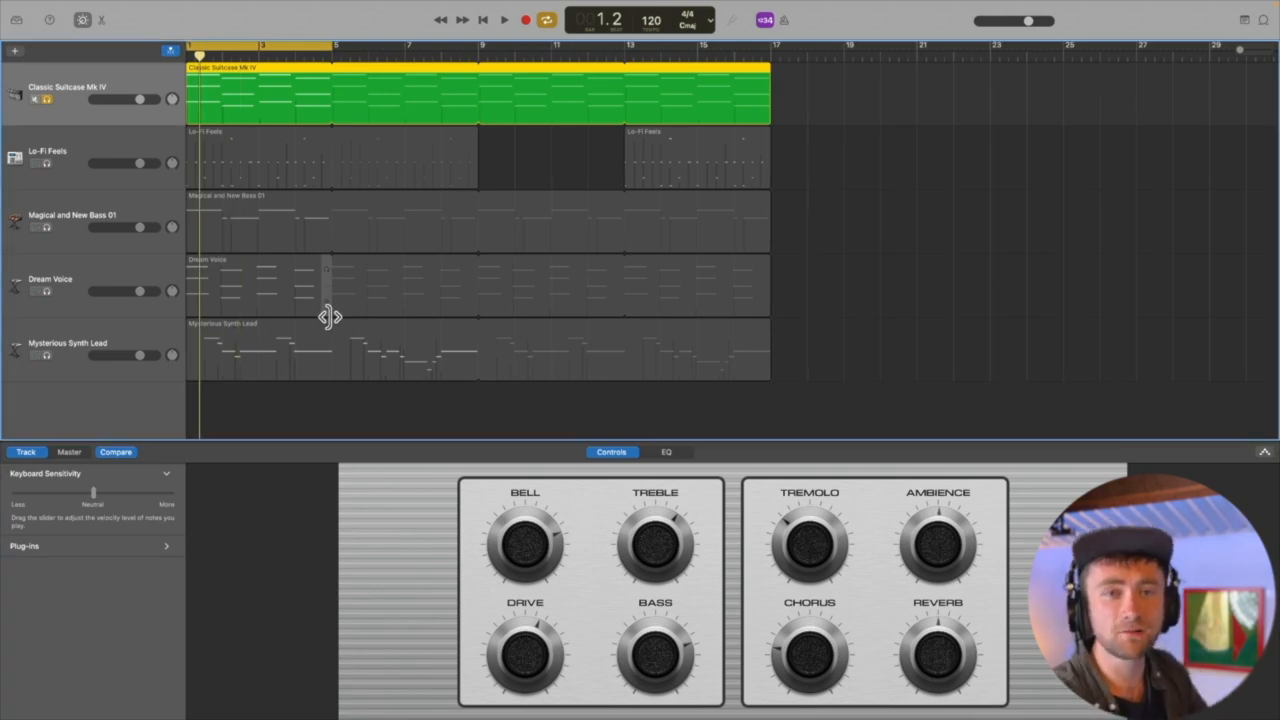
Step: Take the Classic Suitcase Mk IV track out of solo and play the full mix
click(46, 100)
key(space)
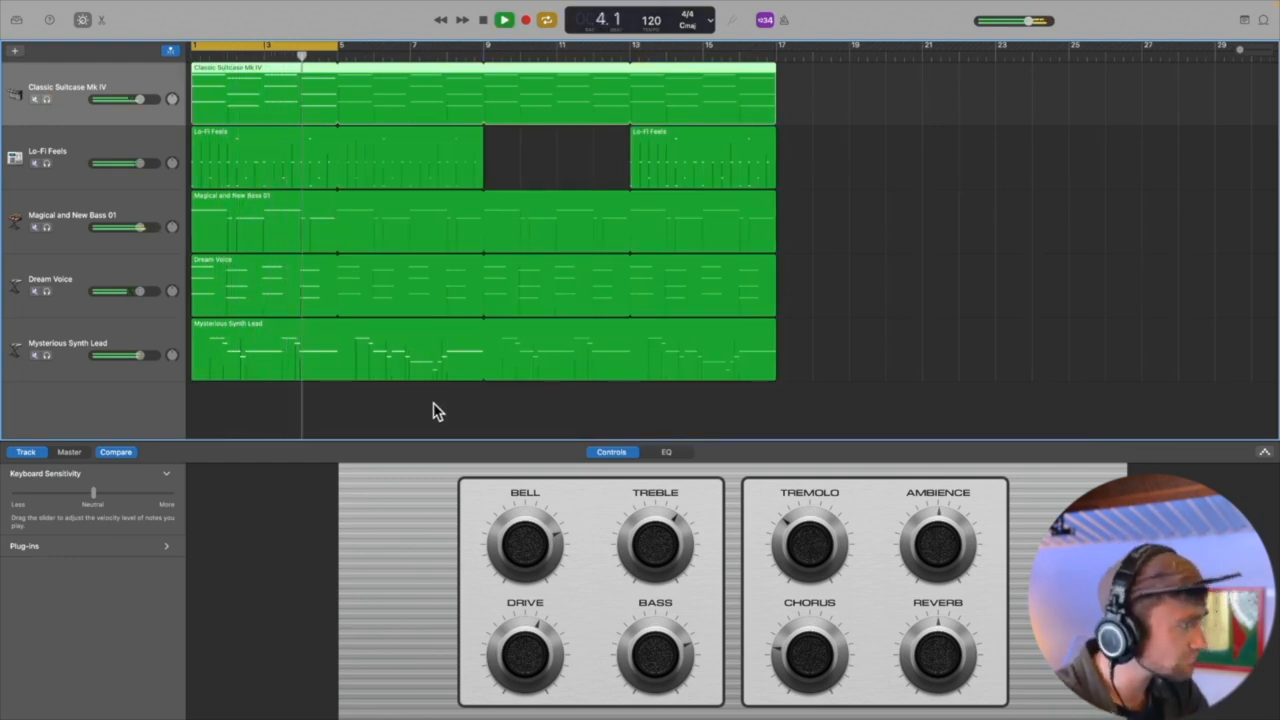
key(space)
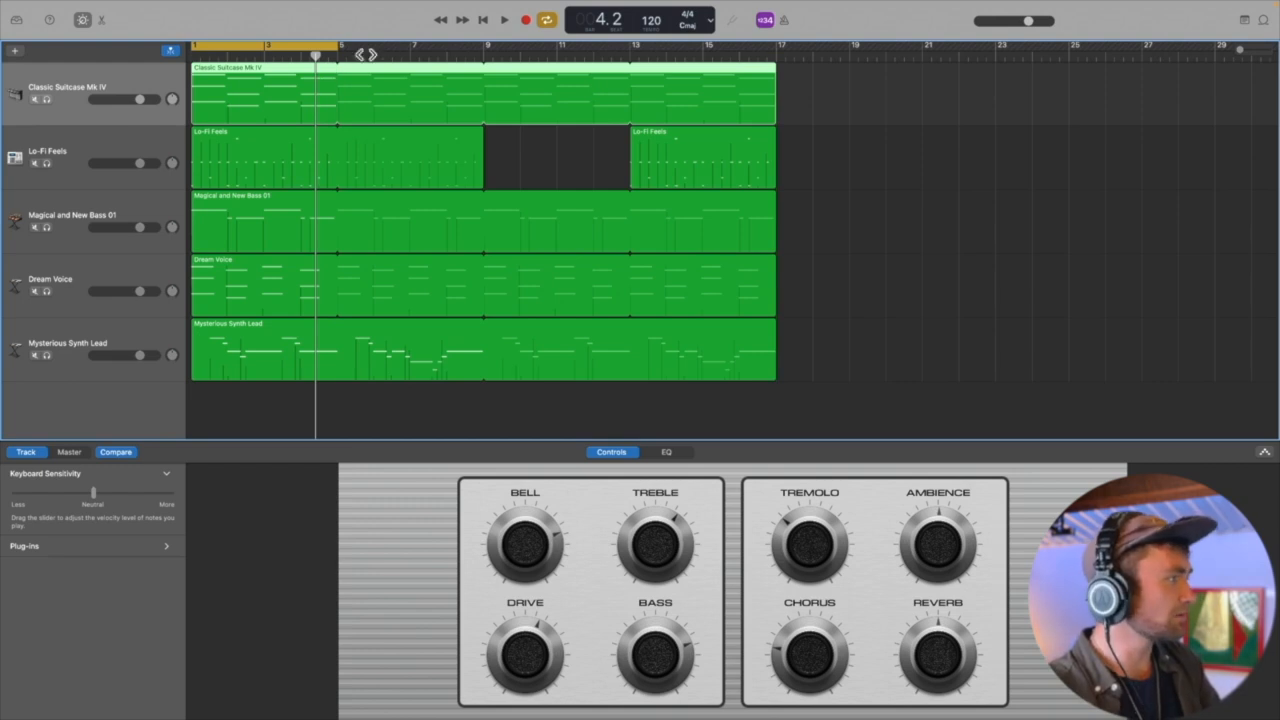
Step: Listen to the Classic Suitcase Mk IV track soloed from the beginning, and return to the full mix
click(46, 100)
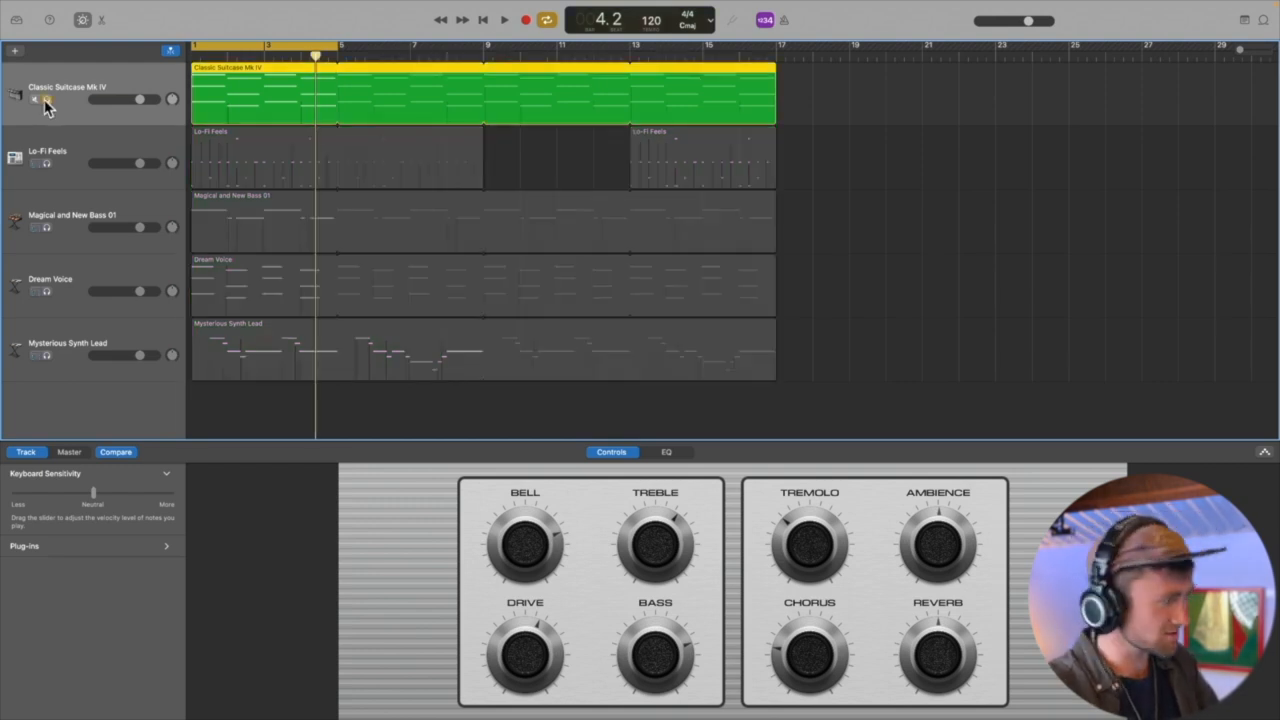
key(Return)
key(space)
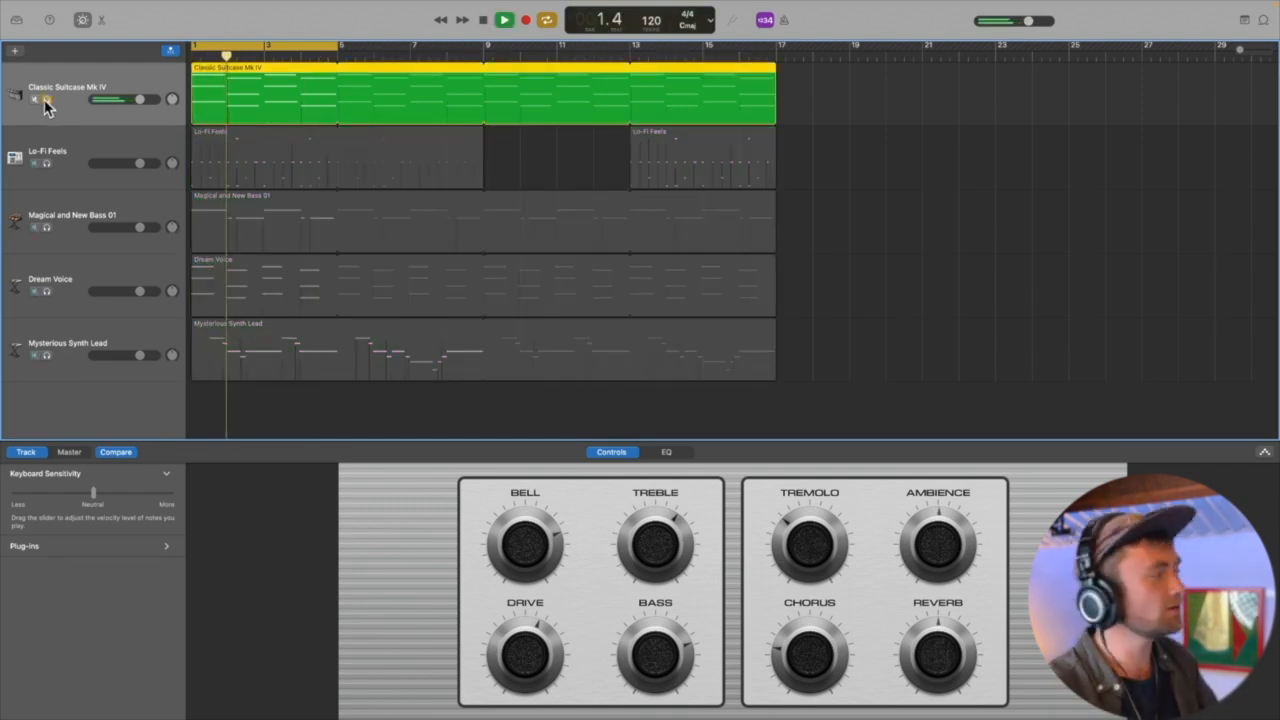
key(space)
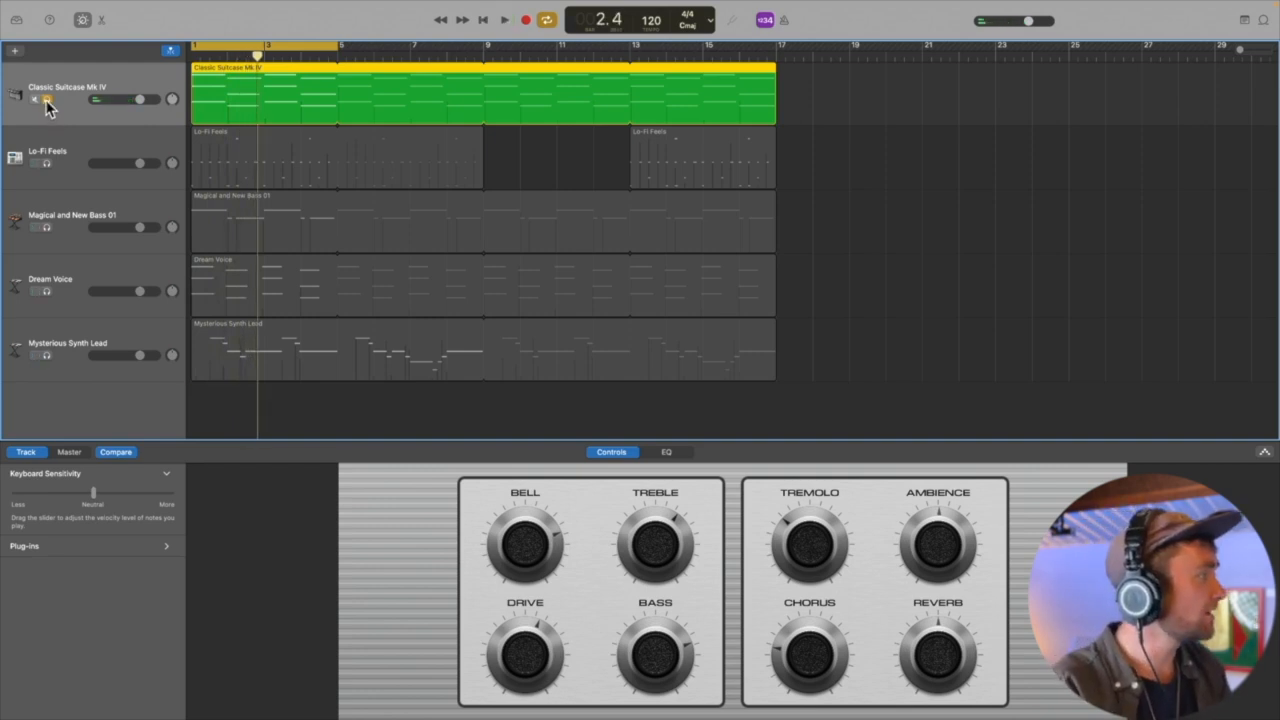
click(46, 101)
Step: Select and solo the Lo-Fi Feels drum track, and listen to it on its own
click(78, 162)
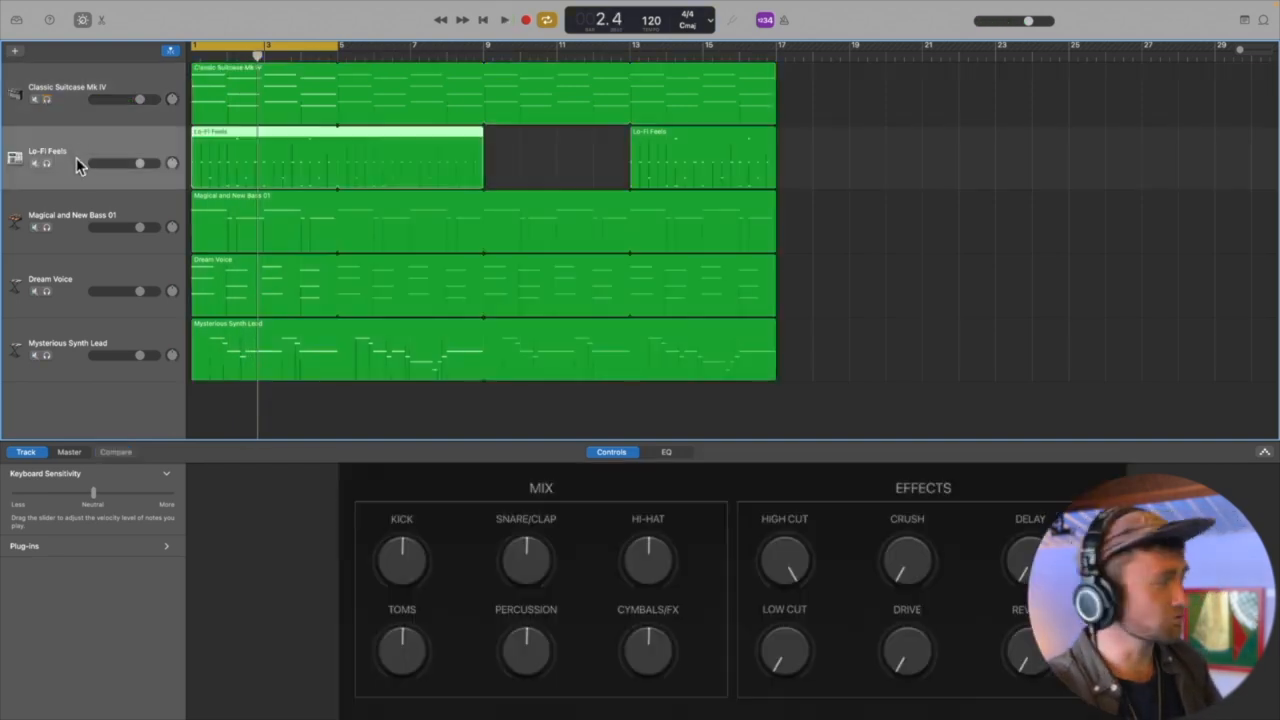
click(46, 163)
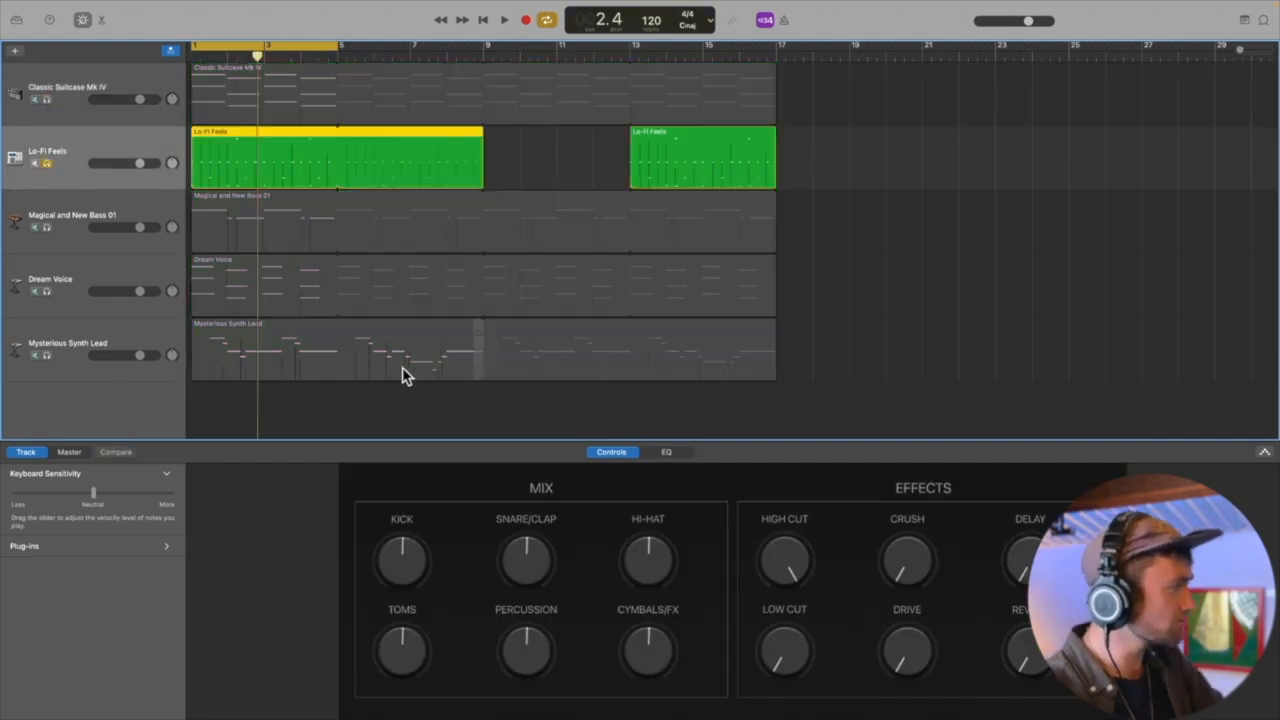
key(space)
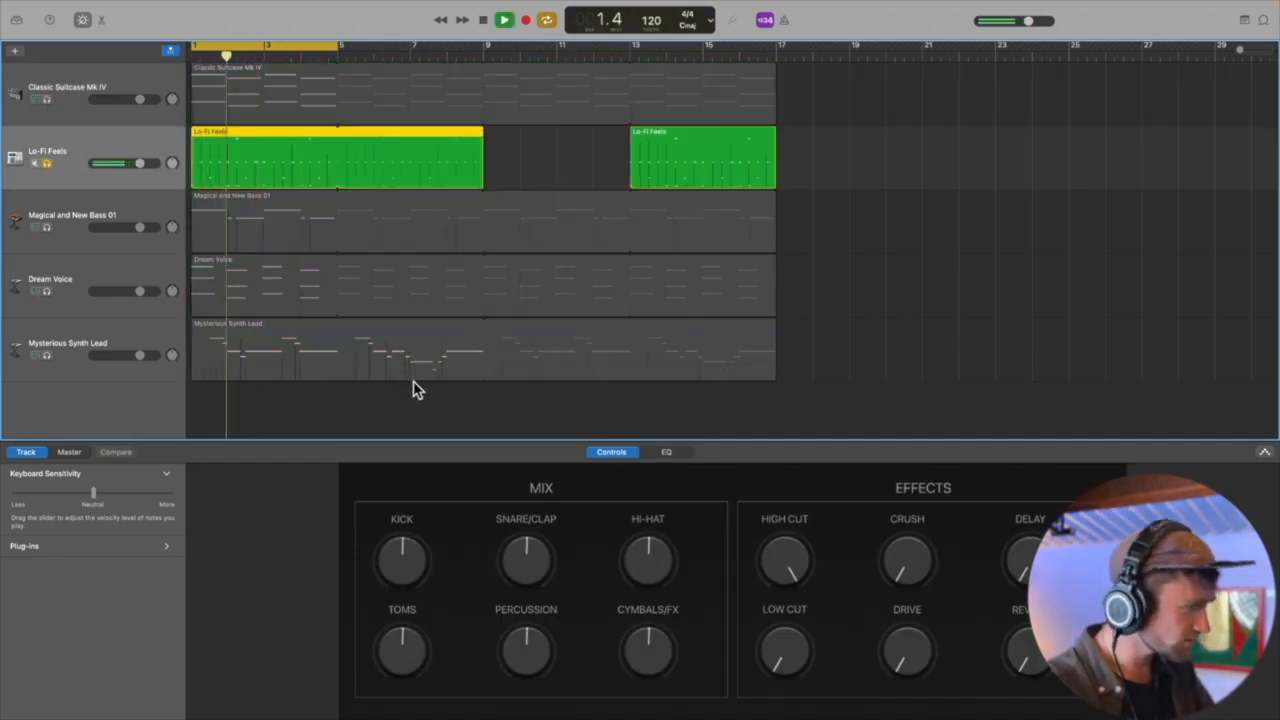
key(space)
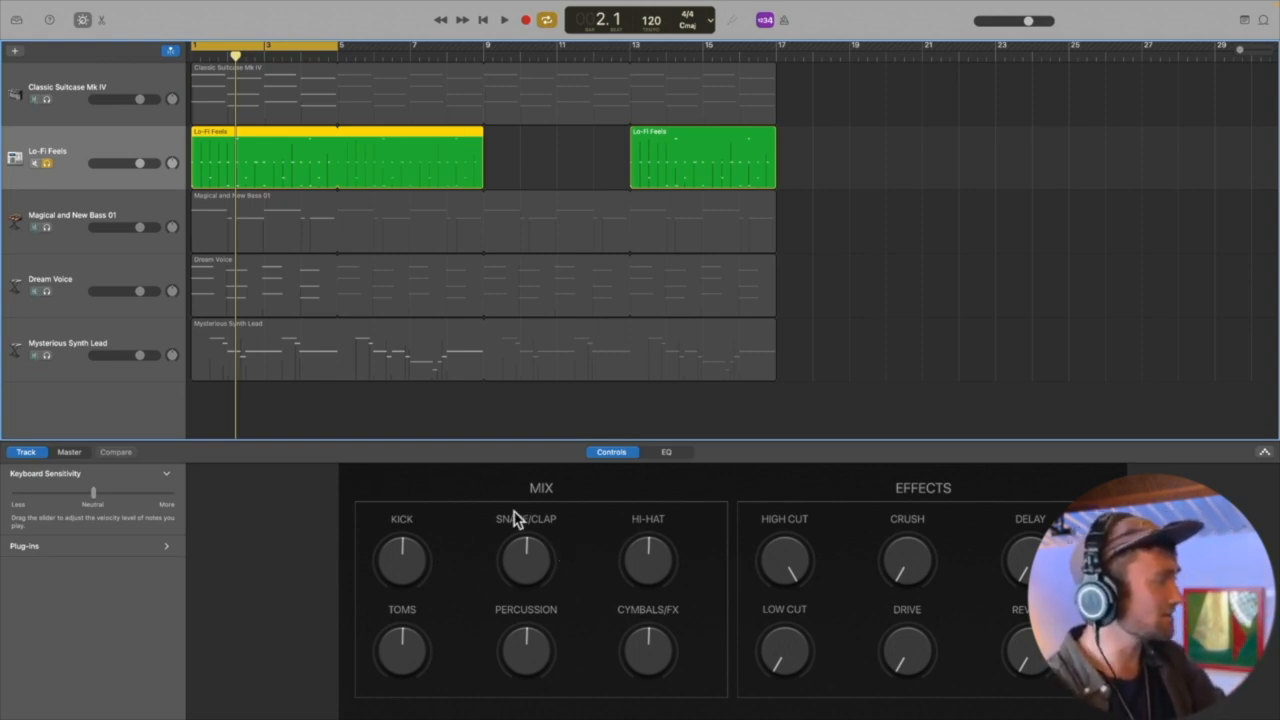
Step: Raise the Lo-Fi Feels Kick level to about three quarters and replay the drums from the start
key(space)
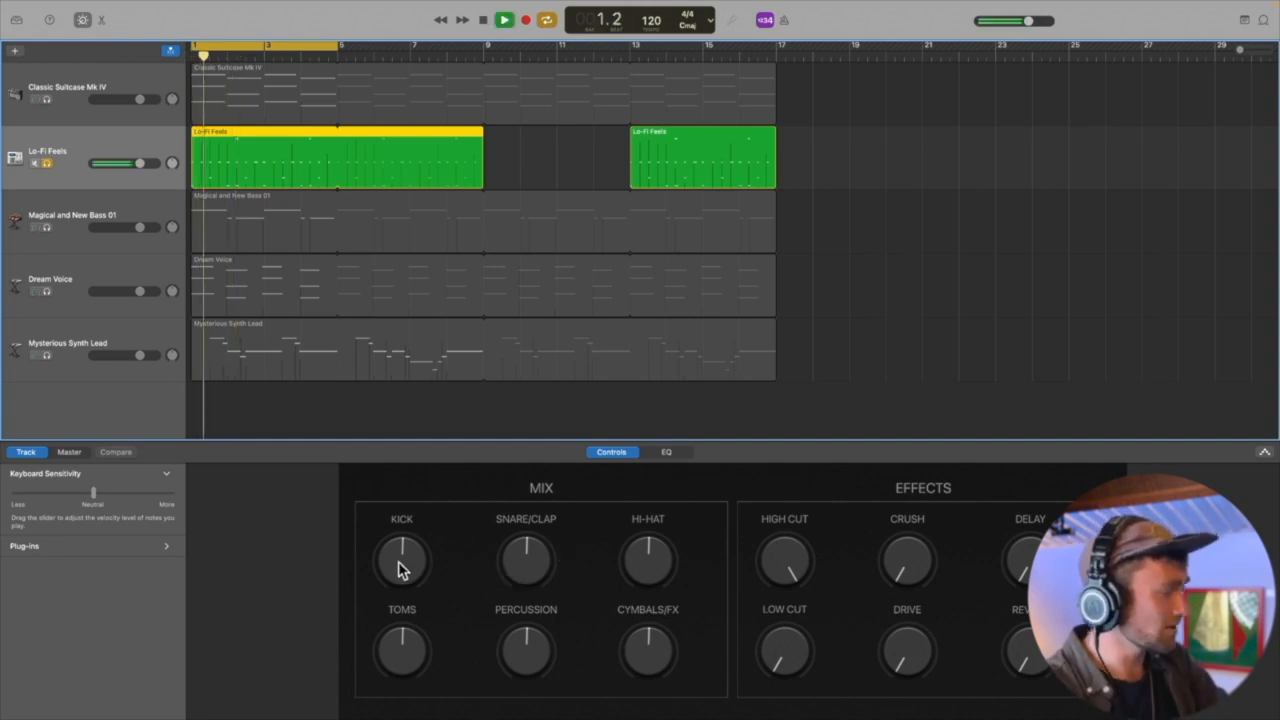
drag(402, 562, 405, 526)
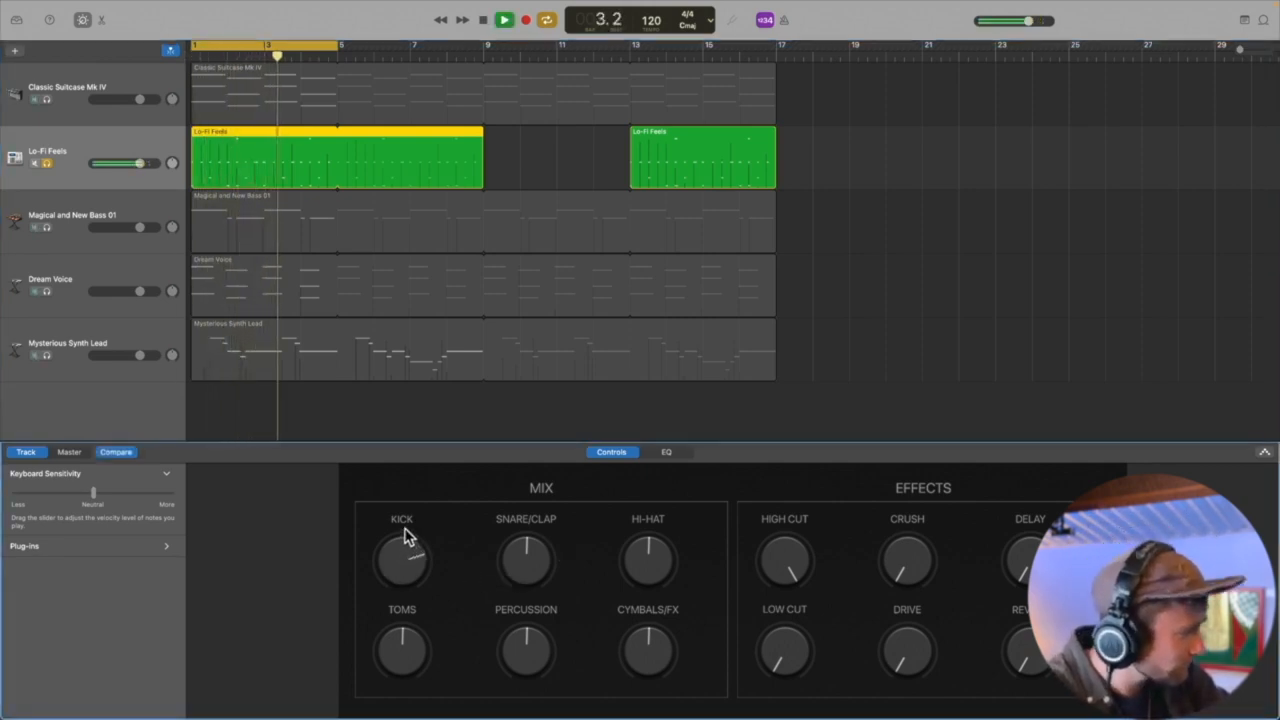
key(space)
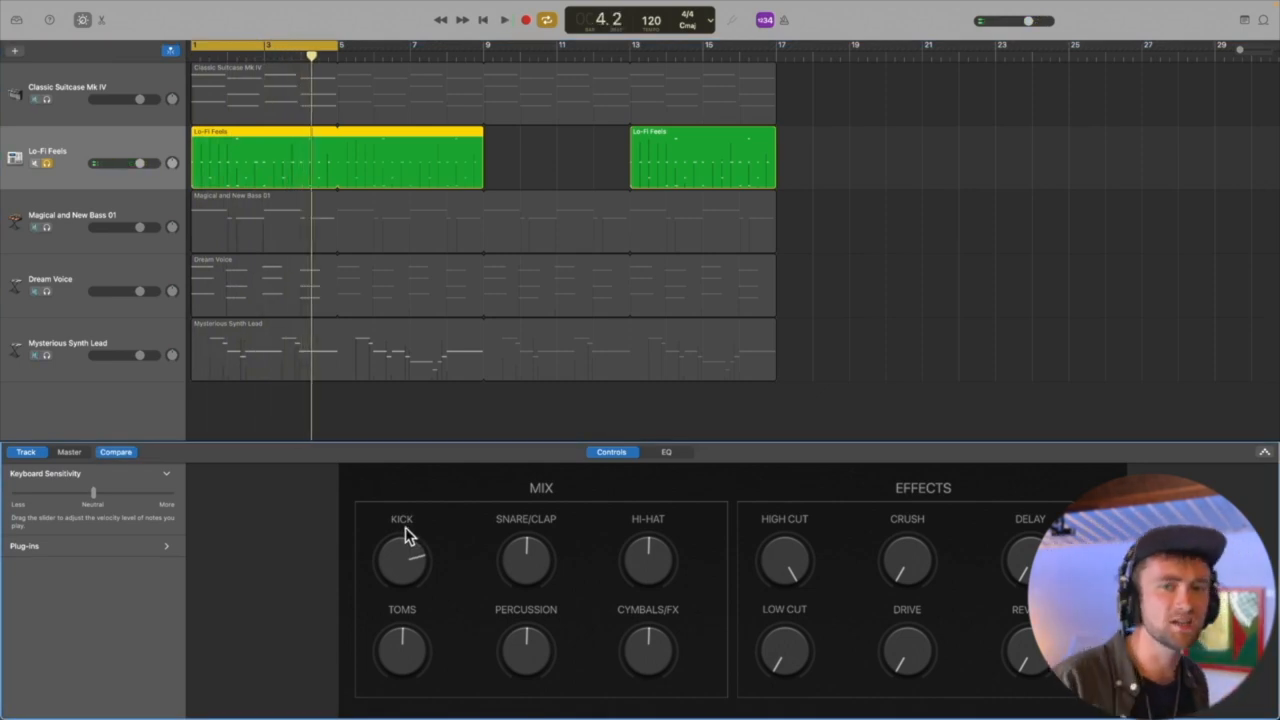
key(Return)
key(space)
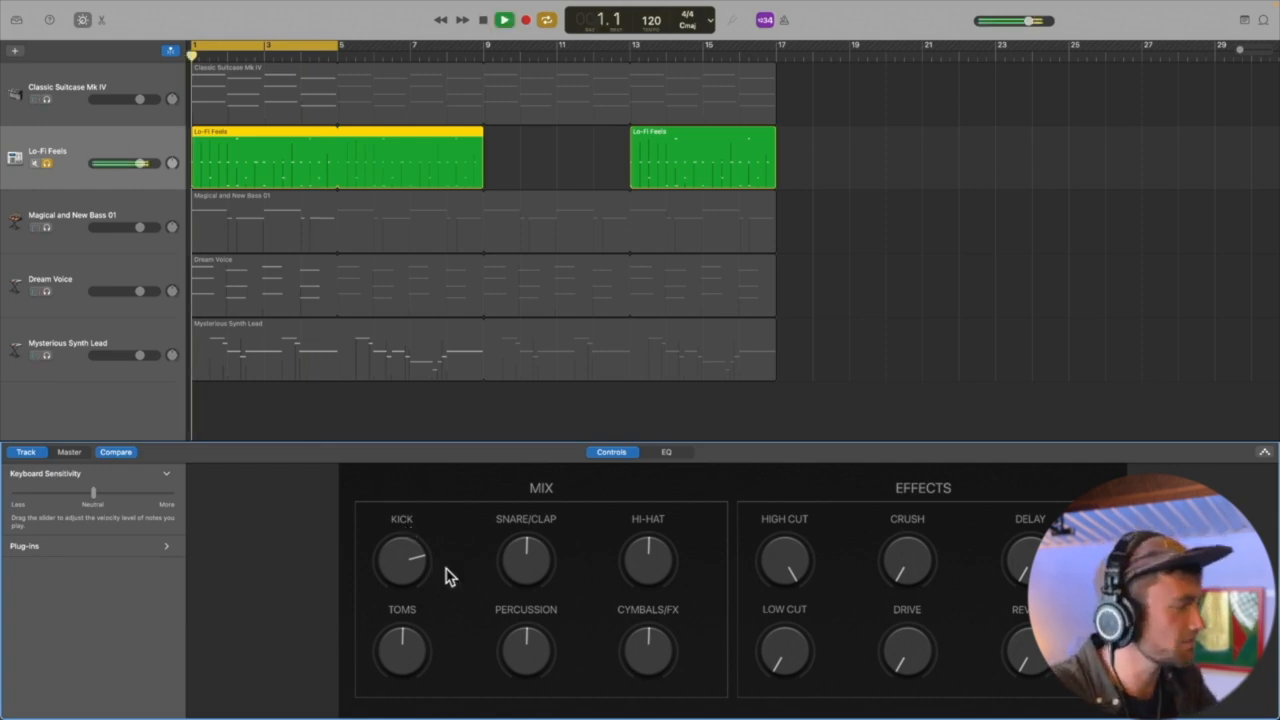
key(space)
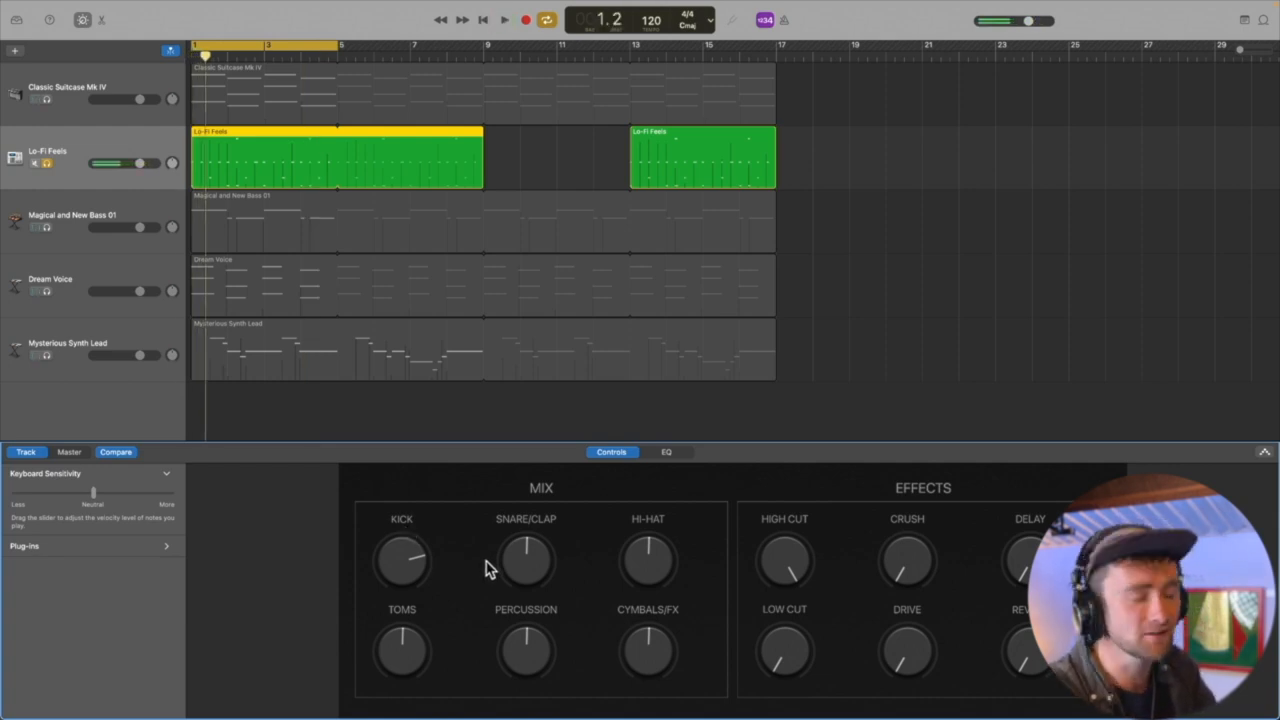
Step: Raise the drum kit's Snare/Clap and Percussion levels to about two o'clock and Hi-Hat to about one o'clock during playback
key(Return)
key(space)
drag(513, 557, 518, 543)
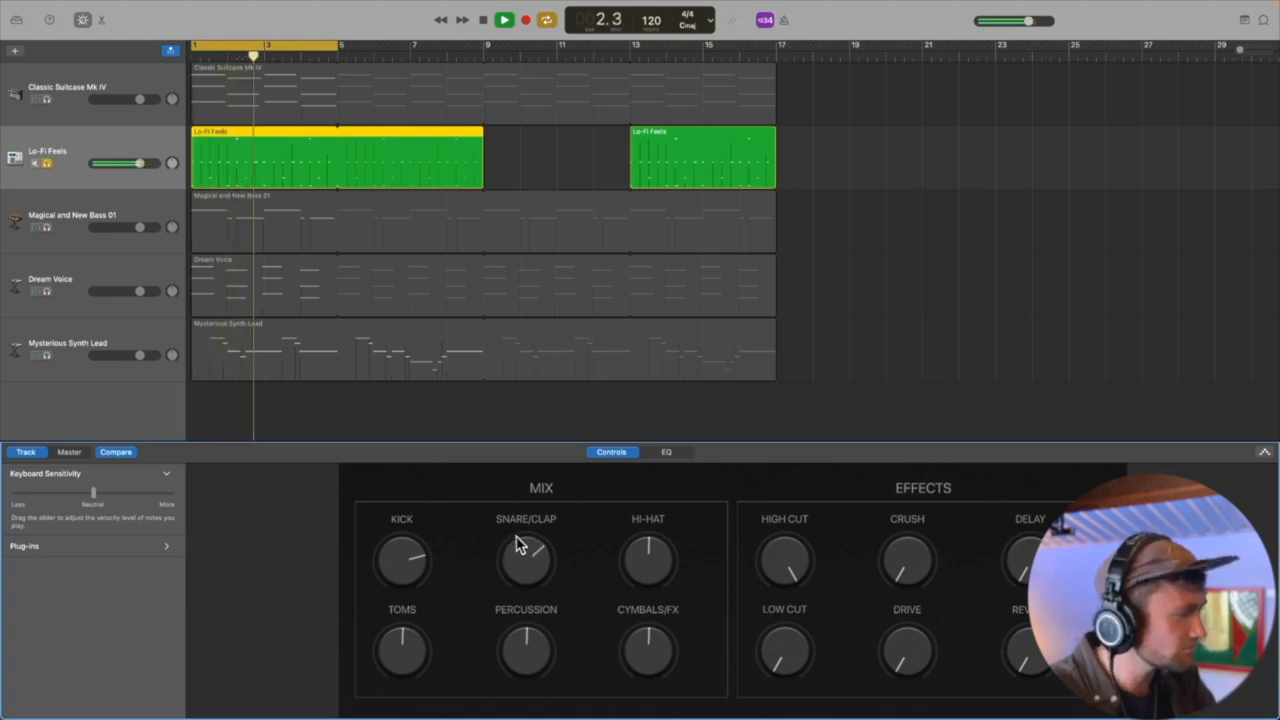
drag(649, 561, 648, 549)
drag(516, 654, 517, 622)
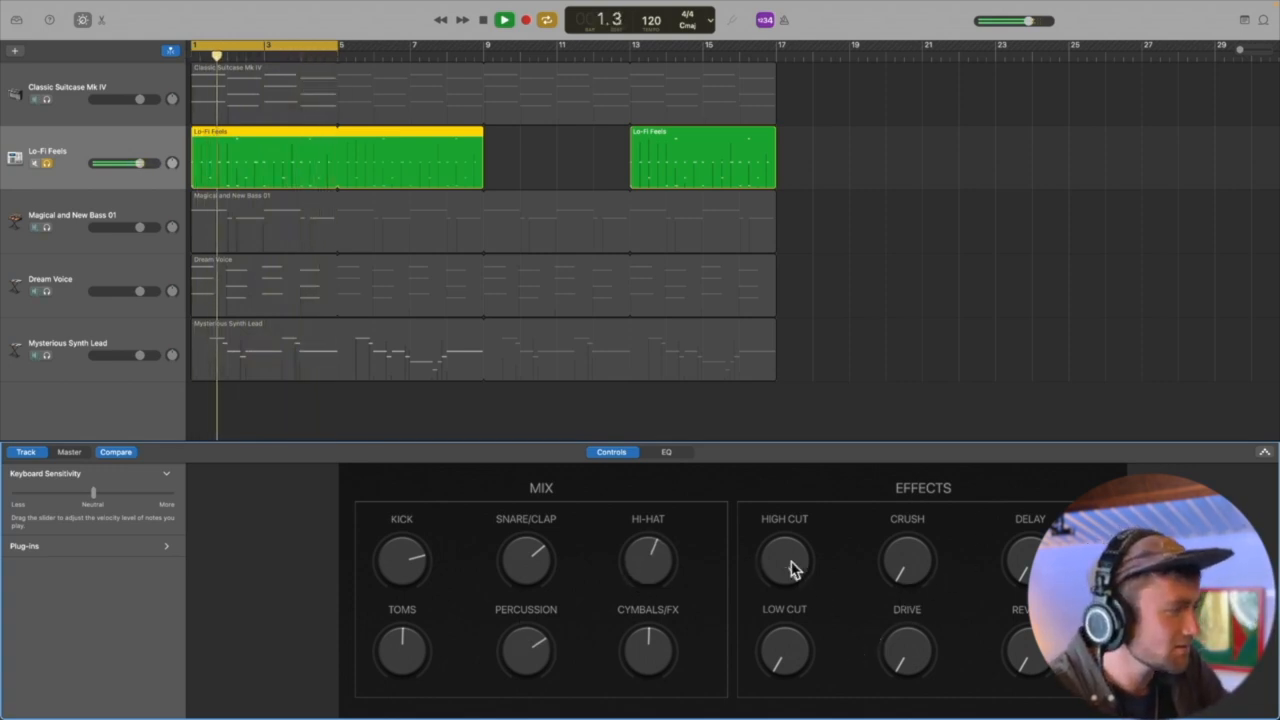
Step: Reduce the drum kit's High Cut to about one o'clock, replaying the loop to fine-tune it
drag(789, 563, 773, 628)
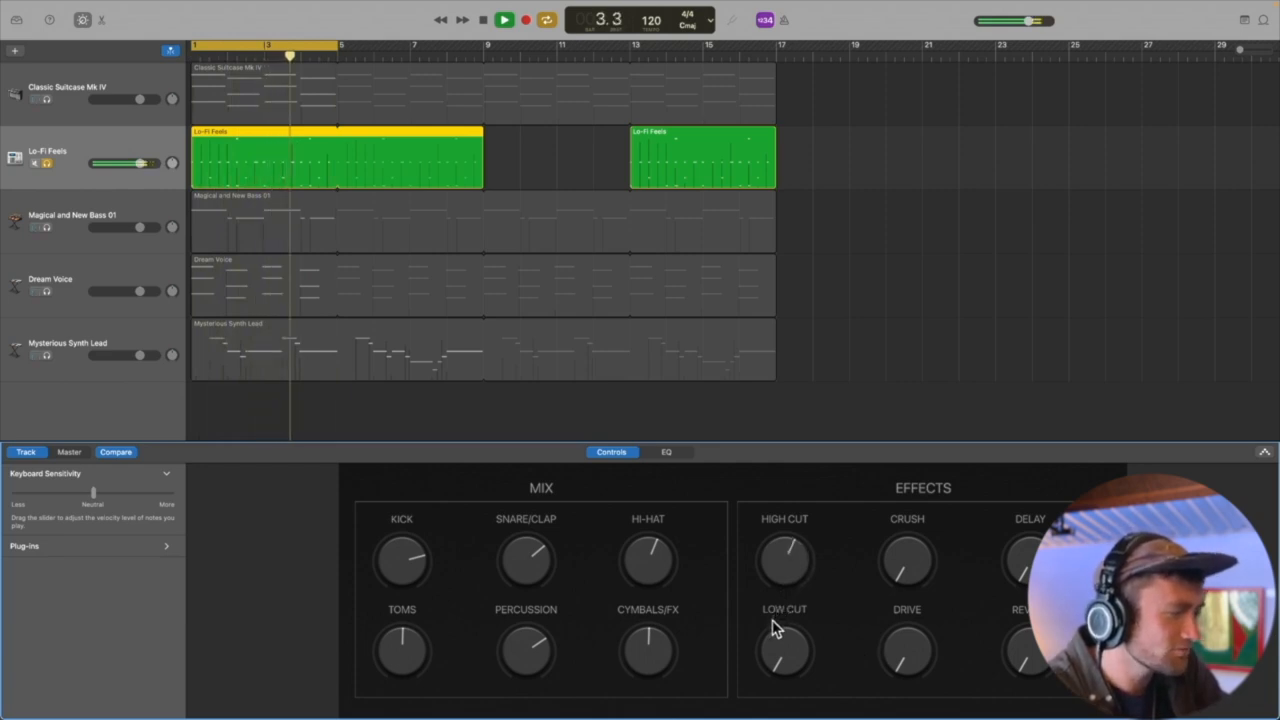
key(space)
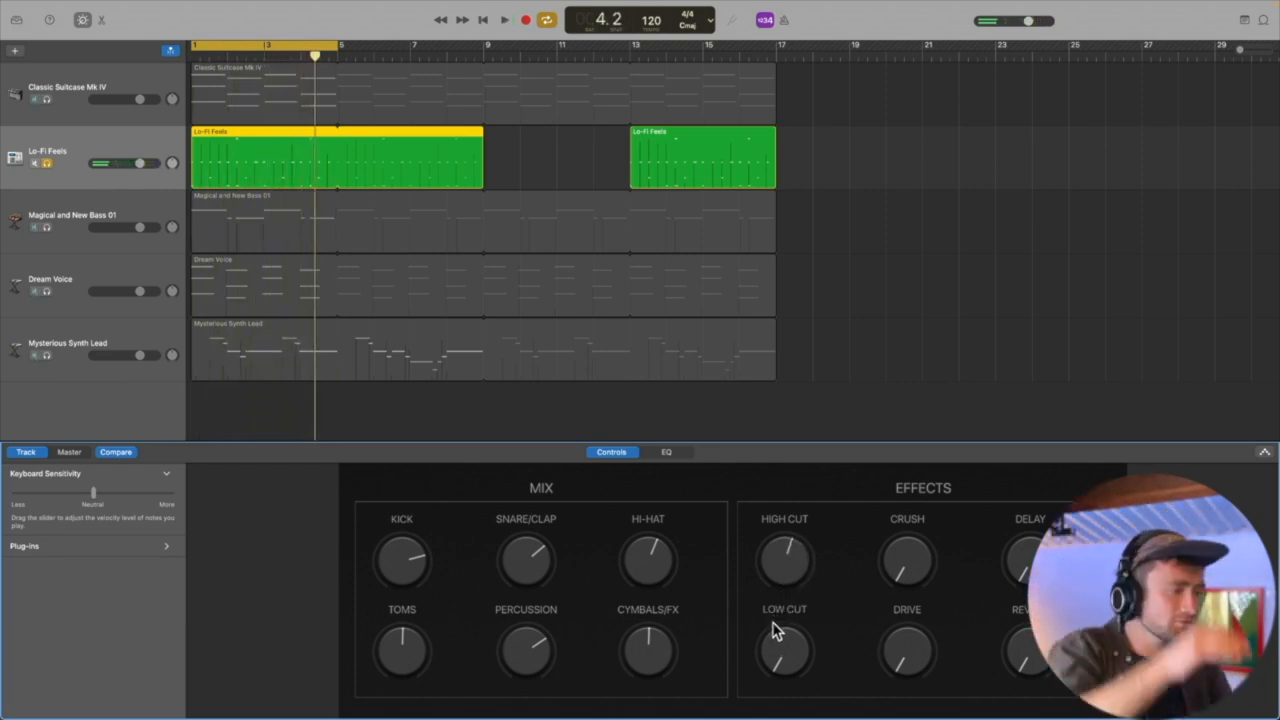
key(space)
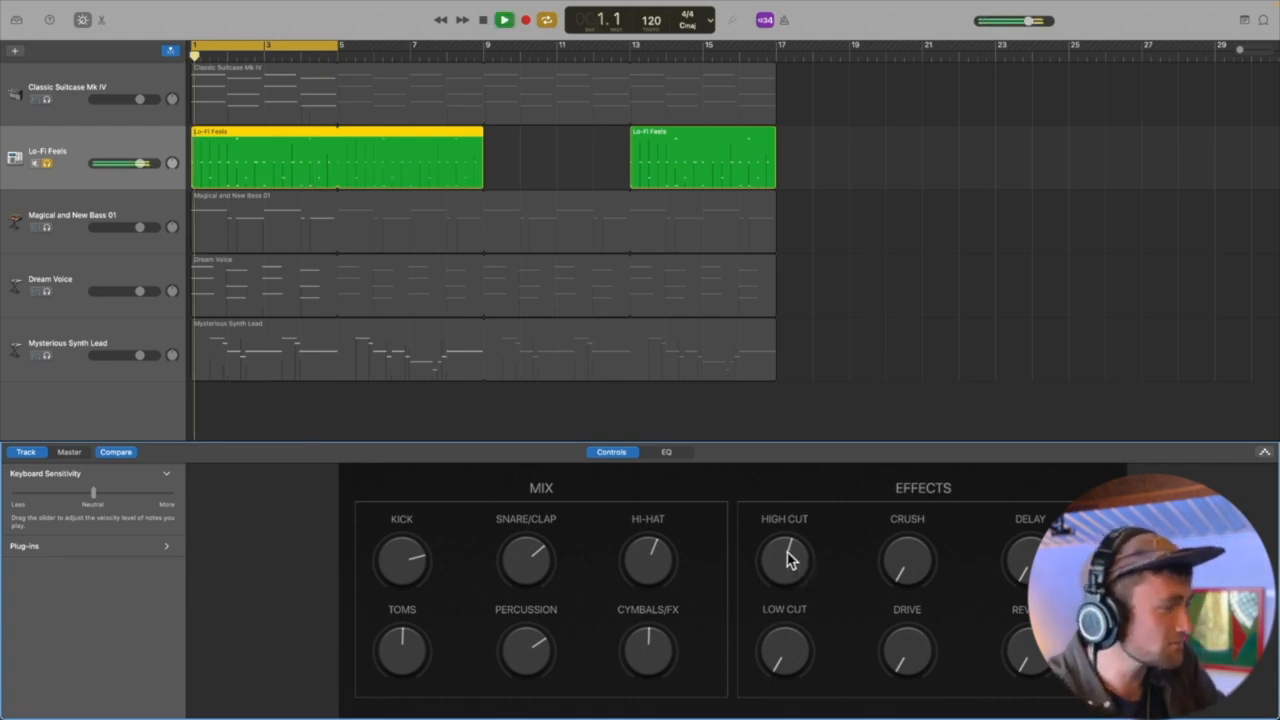
key(space)
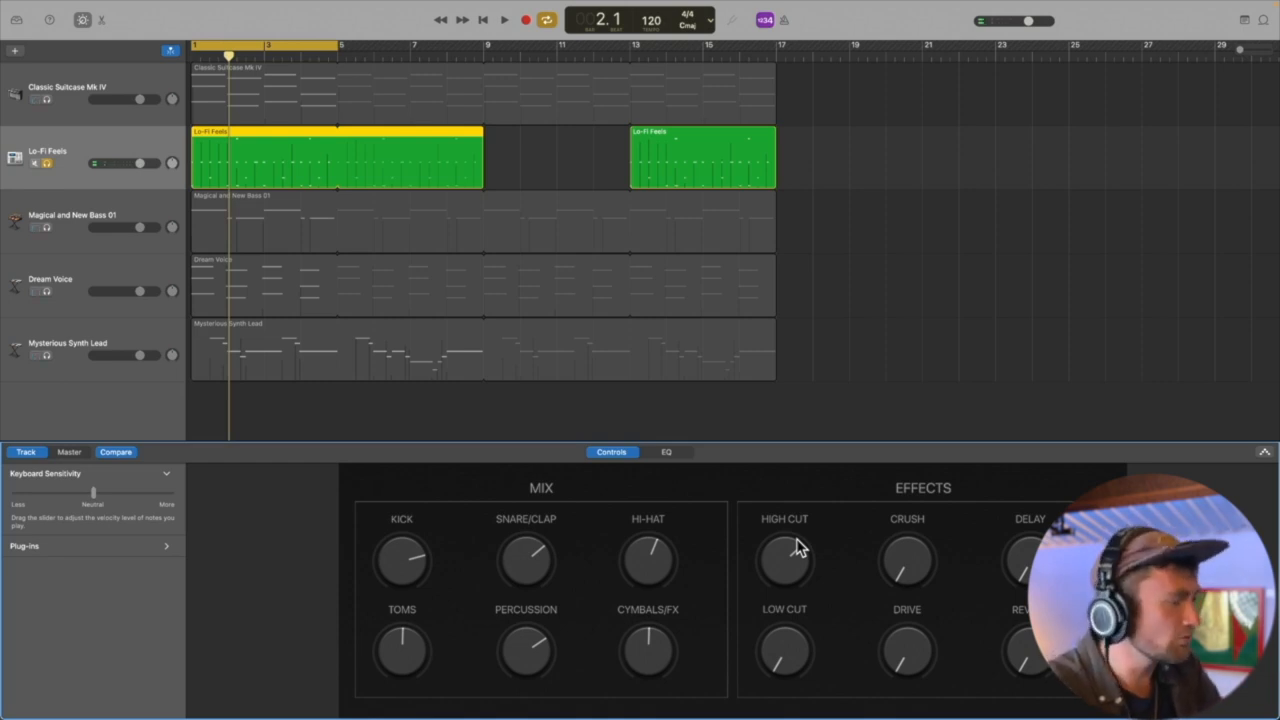
key(Return)
key(space)
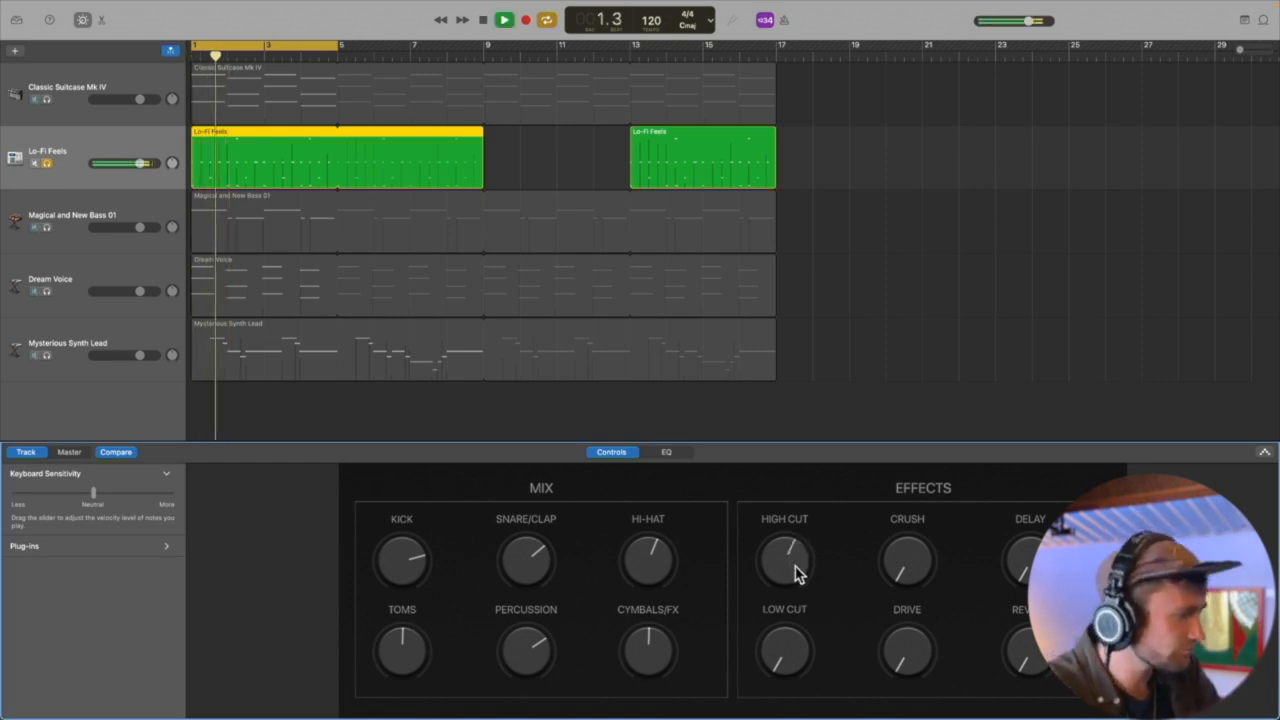
Step: Raise the drum kit's Drive to about eleven o'clock and add moderate amounts of Delay and Reverb
drag(910, 647, 907, 646)
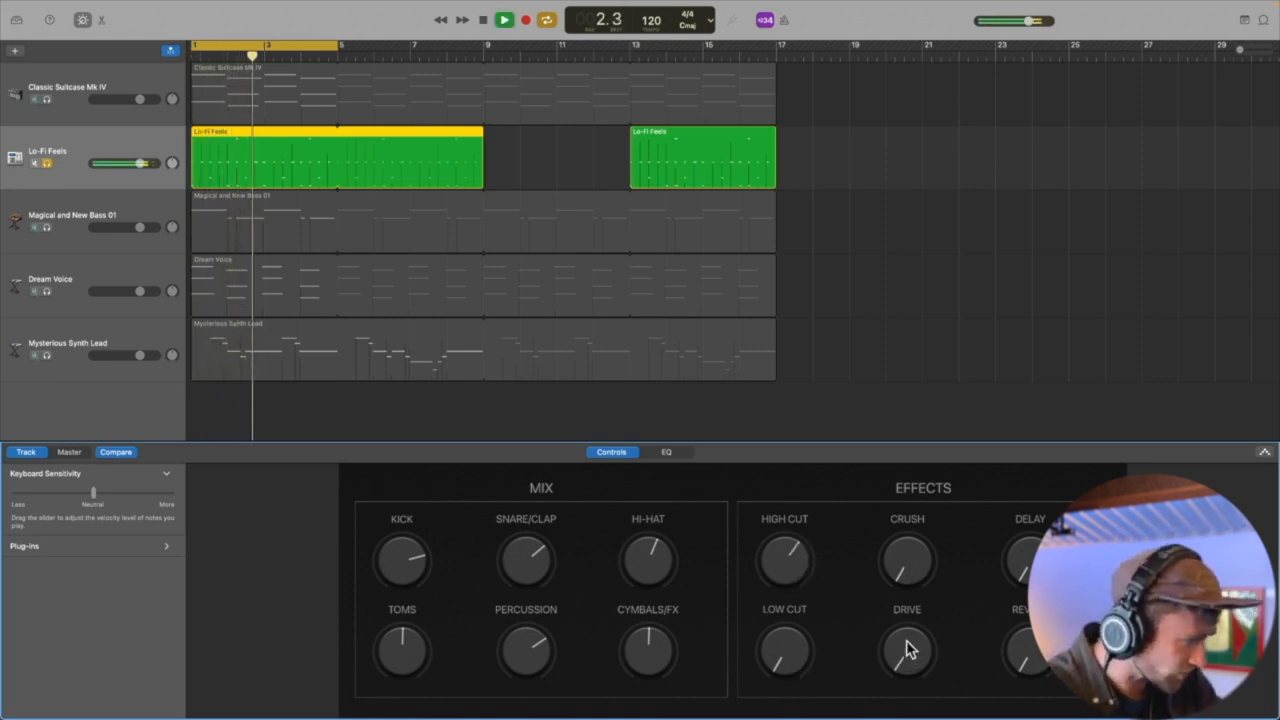
drag(928, 595, 932, 588)
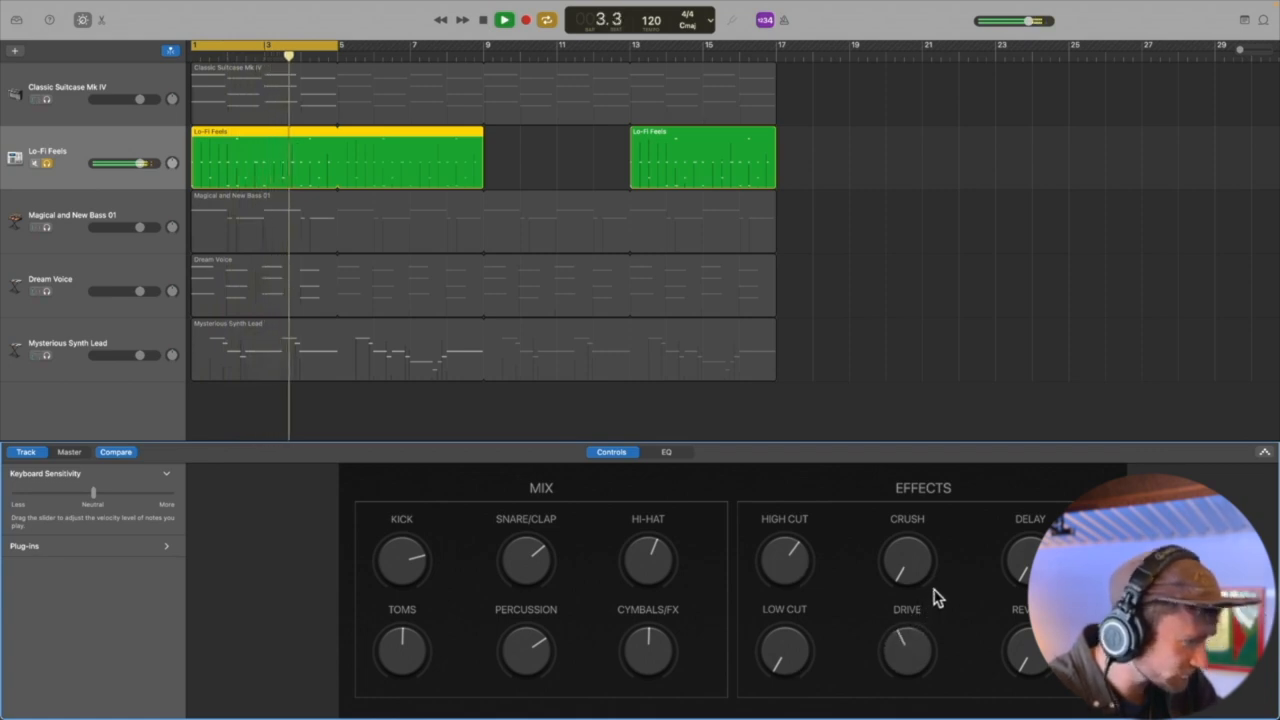
drag(1032, 651, 1034, 616)
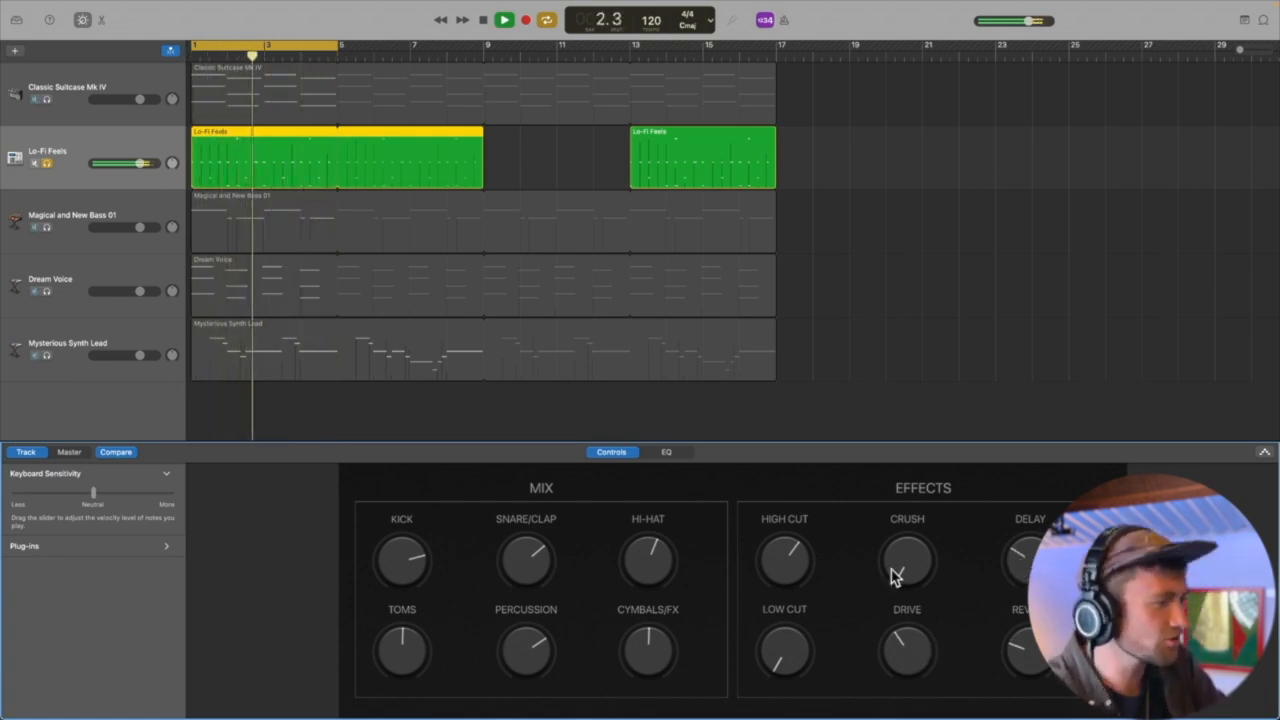
Step: Try the Crush effect on the drum kit and turn it back down to minimum
drag(891, 571, 903, 549)
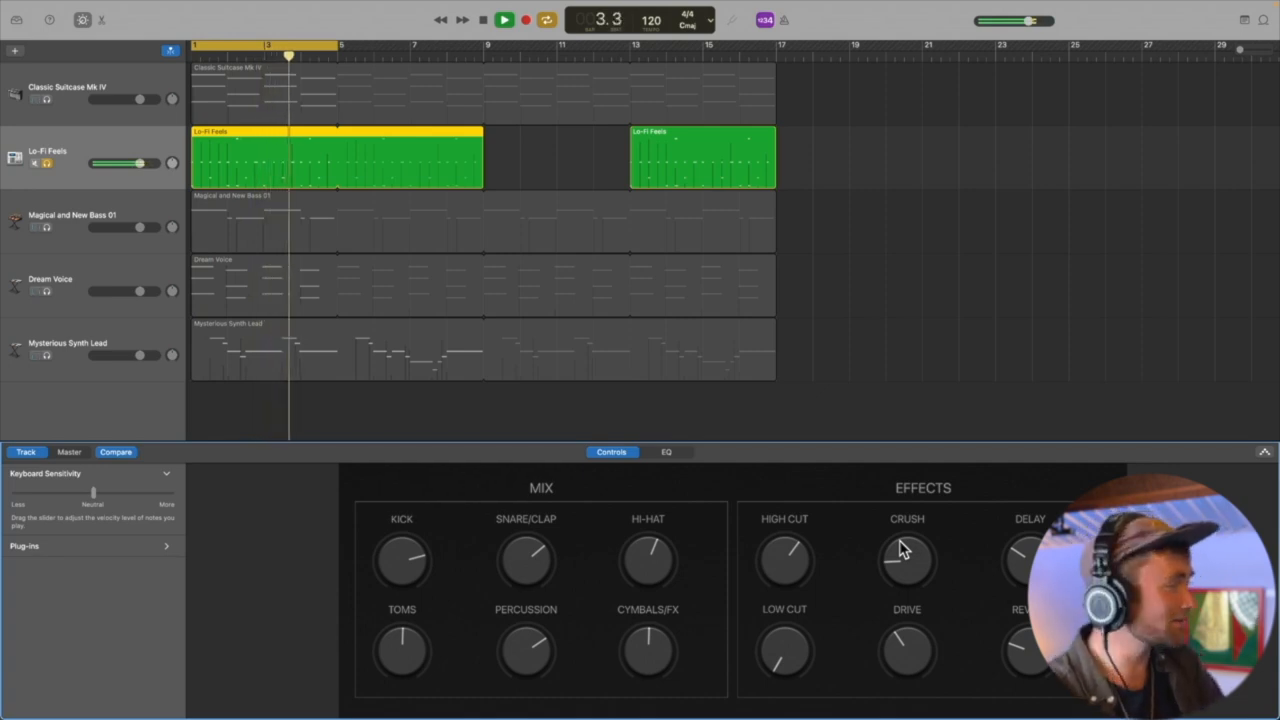
drag(903, 564, 903, 589)
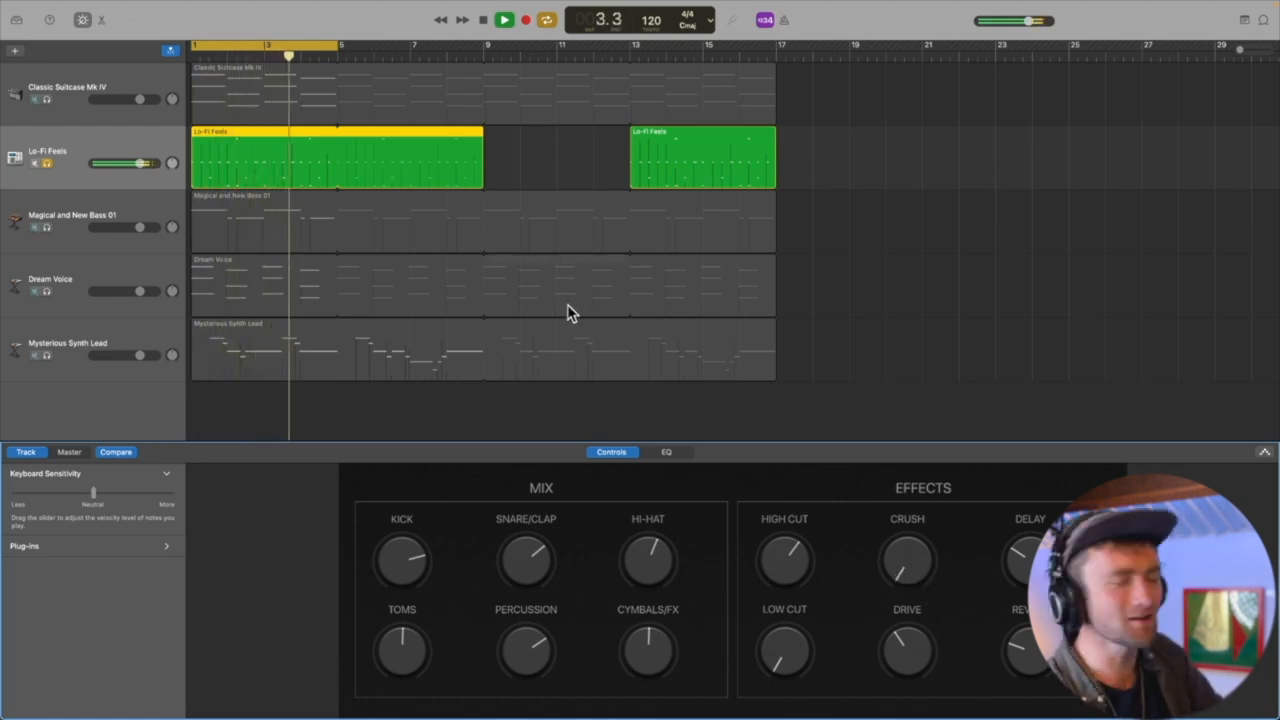
Step: Switch the solo from Lo-Fi Feels to the Magical and New Bass 01 track and play it
click(47, 162)
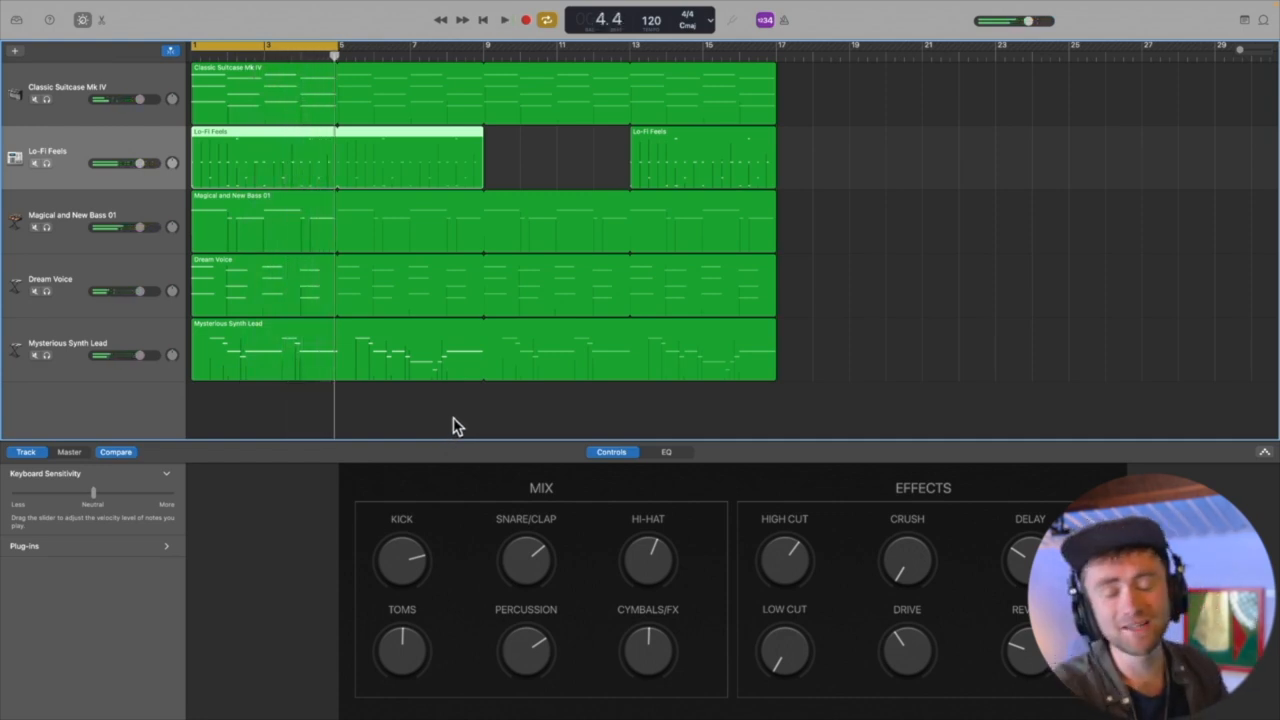
click(160, 215)
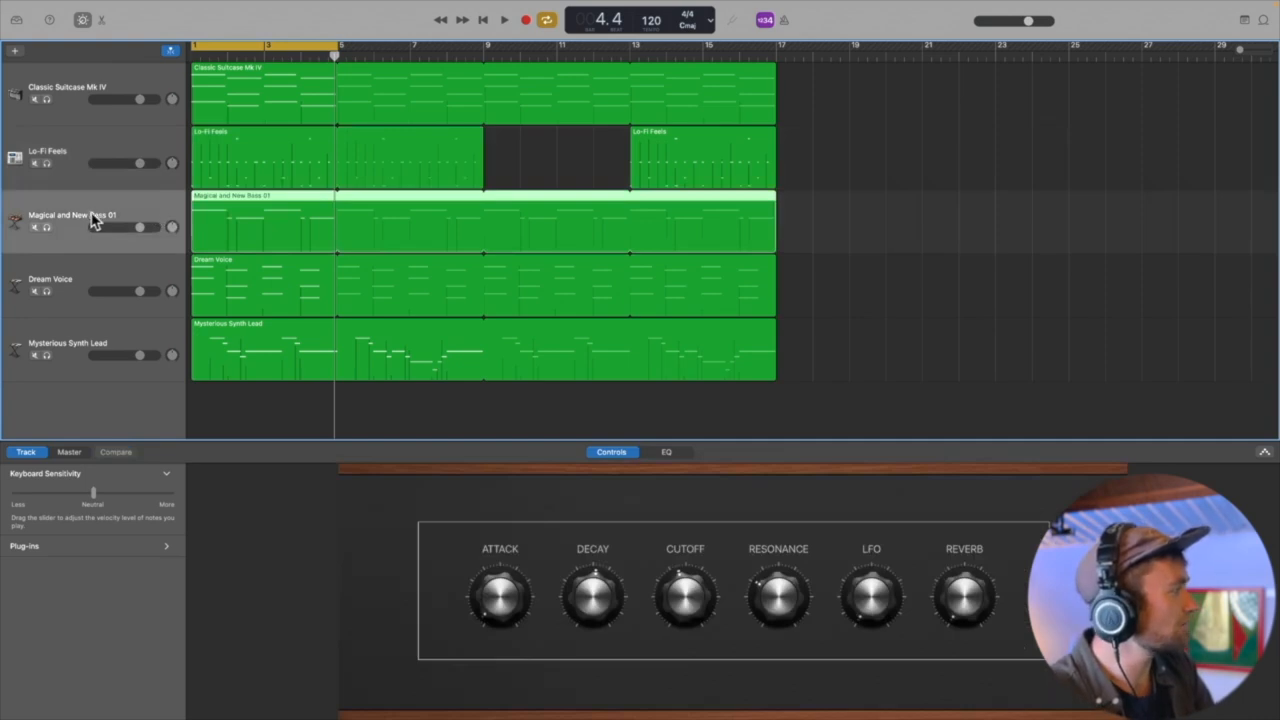
click(46, 227)
key(space)
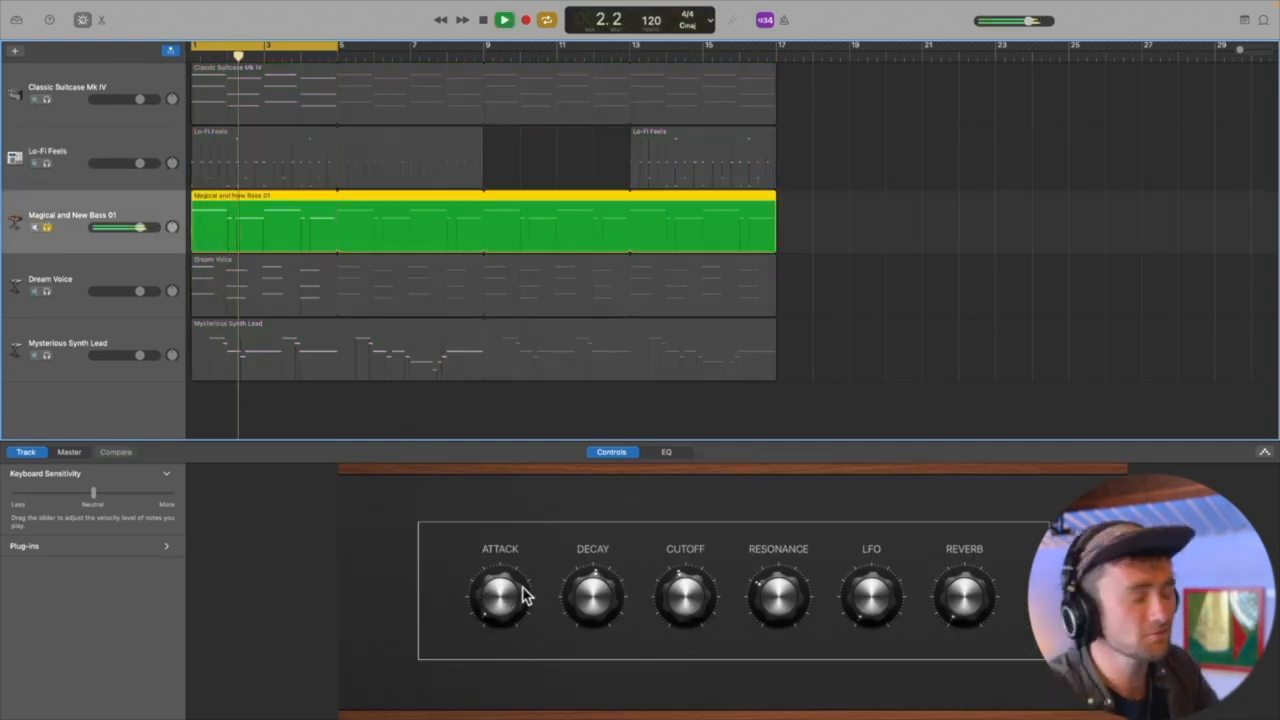
Step: Shape the bass sound by adjusting Attack, Decay, Cutoff and Resonance, and add a little LFO and Reverb
drag(497, 603, 497, 590)
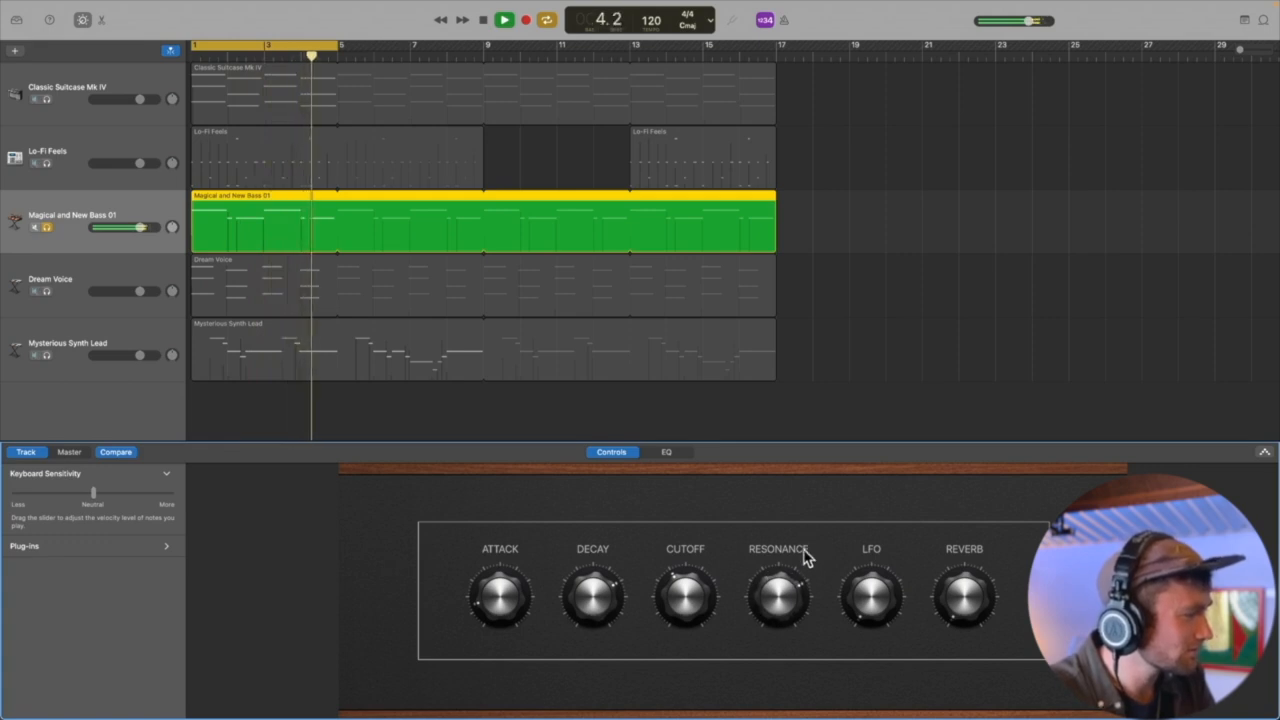
drag(783, 574, 770, 611)
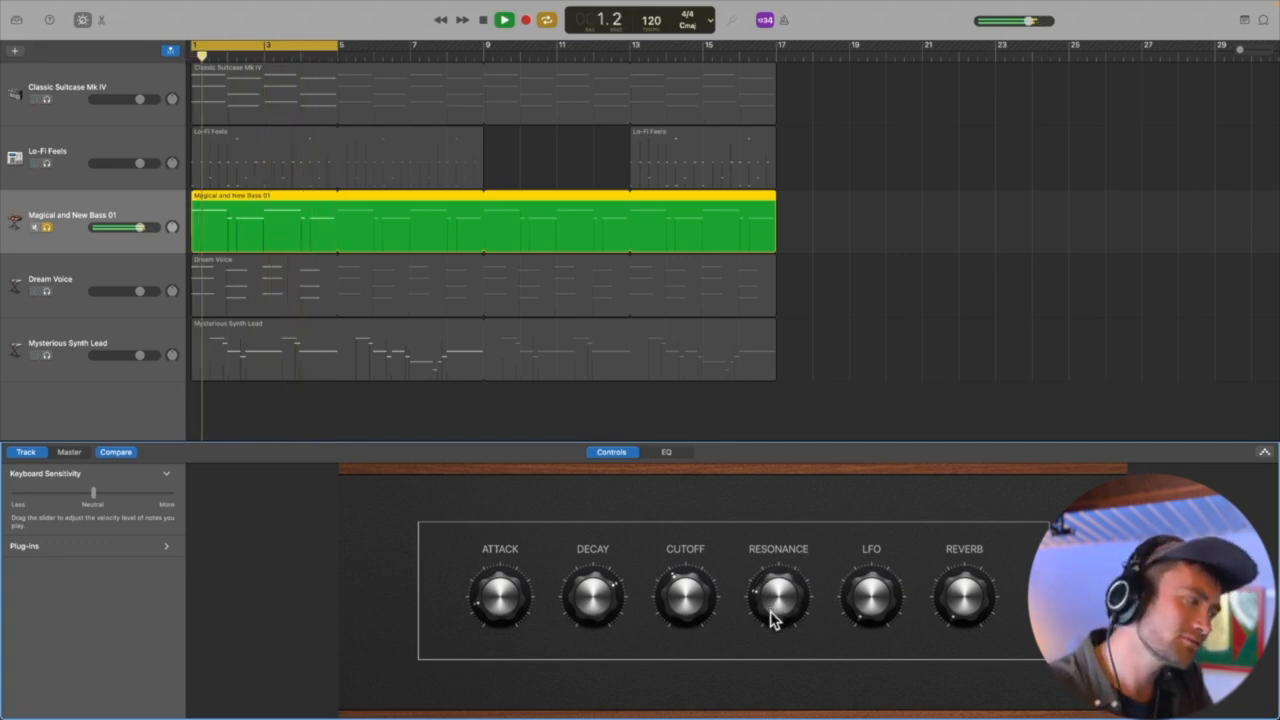
drag(870, 606, 880, 552)
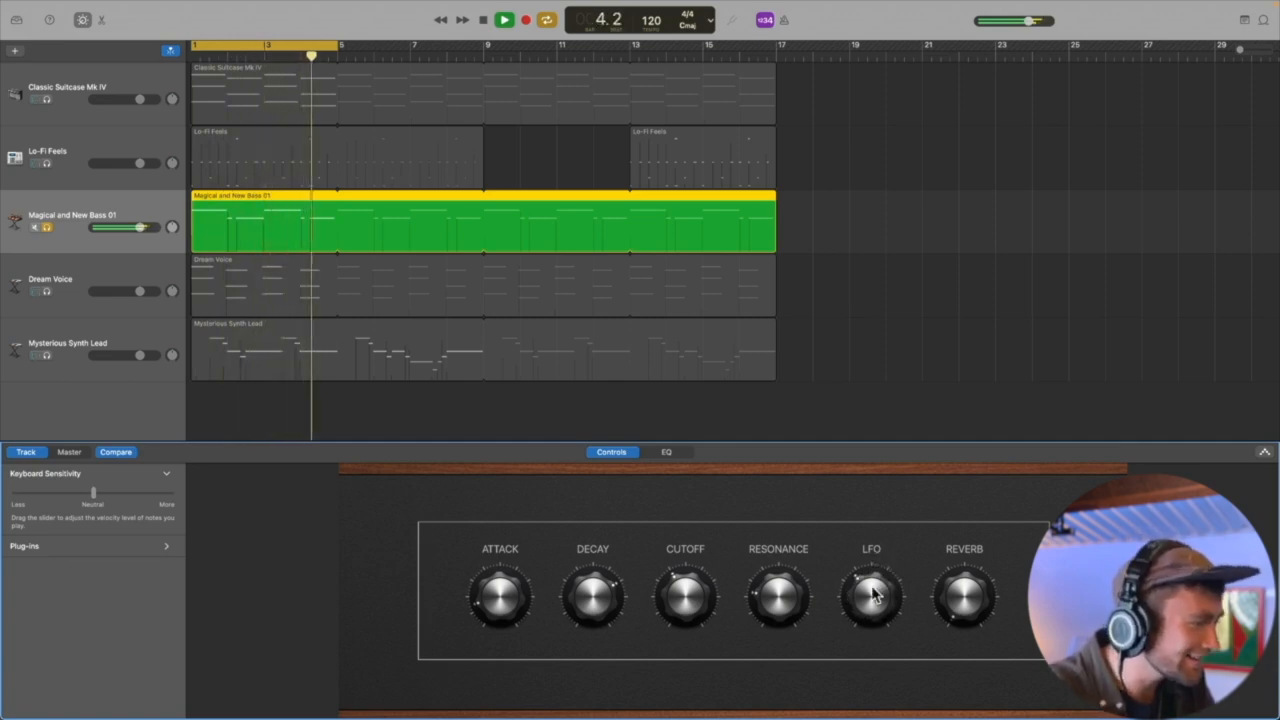
drag(951, 600, 968, 546)
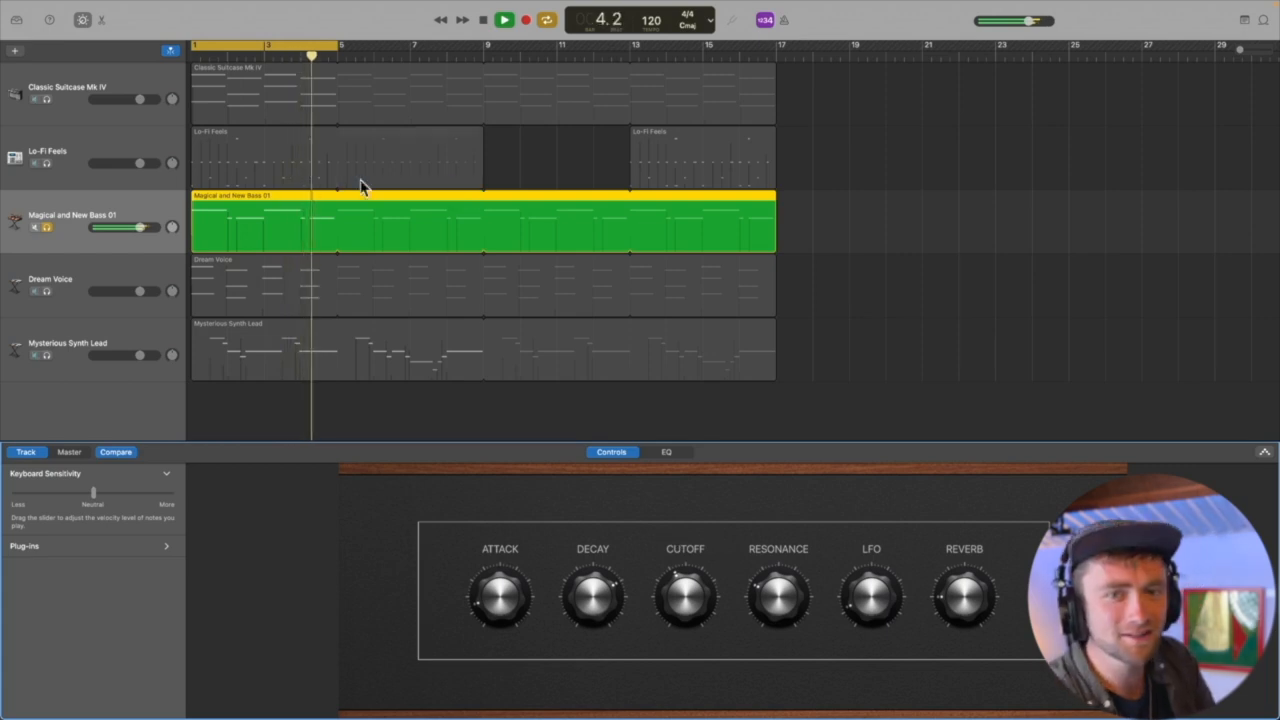
Step: Take the Magical and New Bass 01 track out of solo, listen to the full mix and stop playback
click(46, 228)
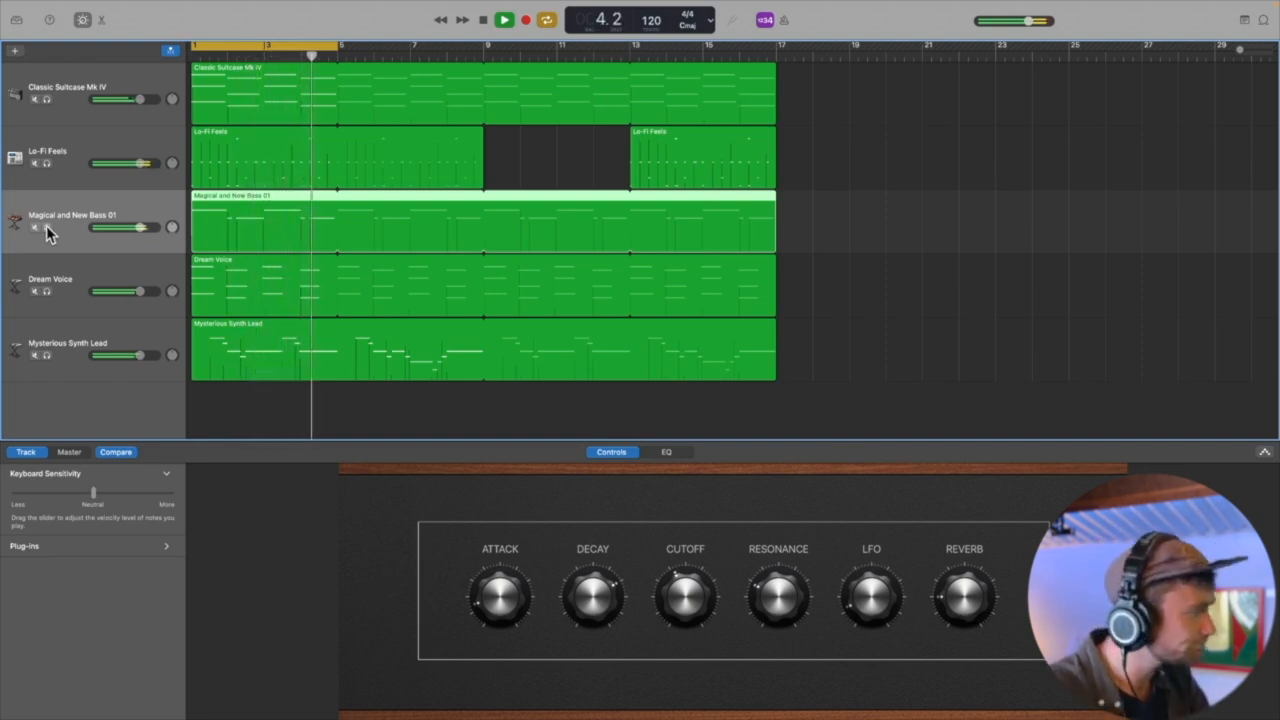
key(space)
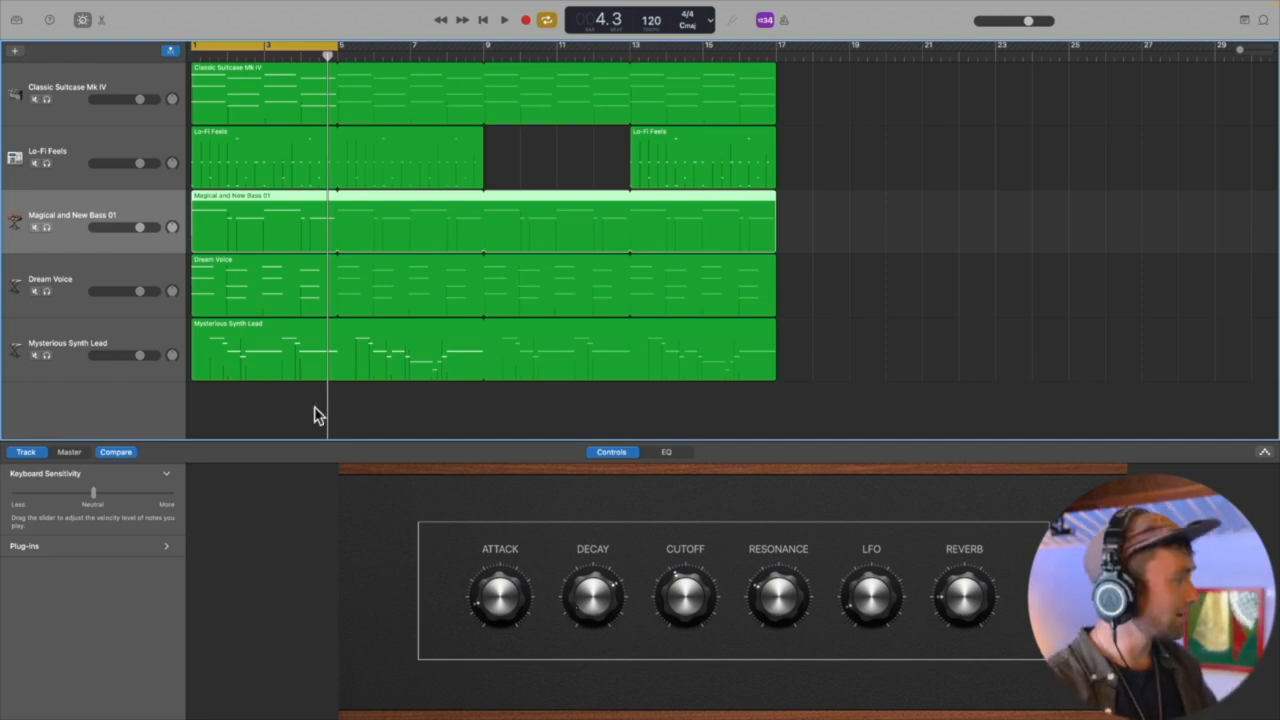
Step: Solo and play the Dream Voice track, moving its Transform Pad to a blend mostly between Ah Delay and Processed
click(159, 266)
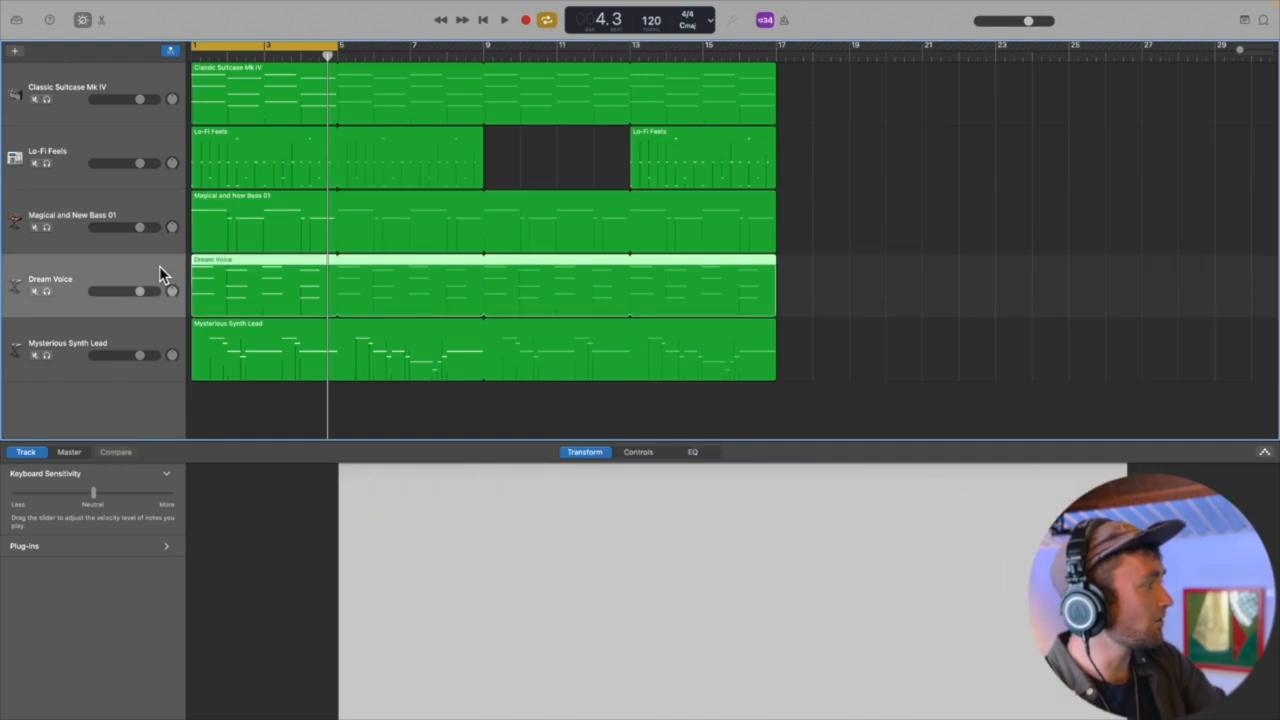
click(47, 292)
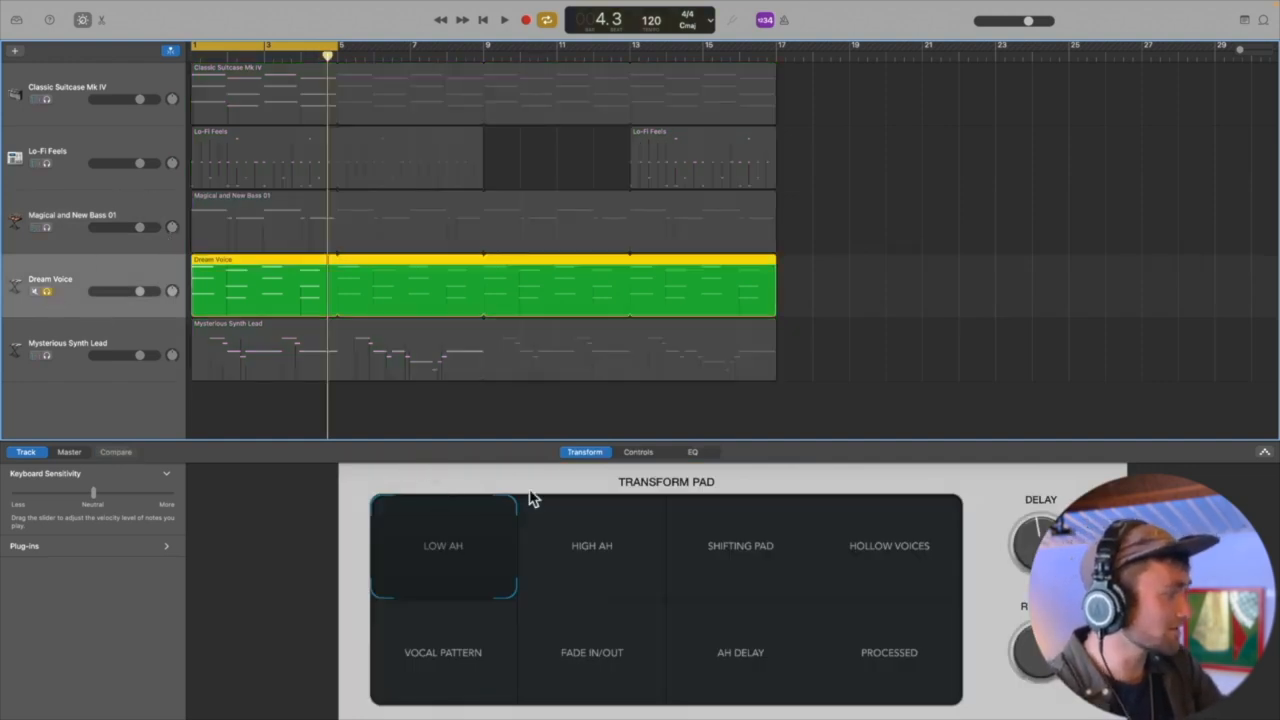
key(space)
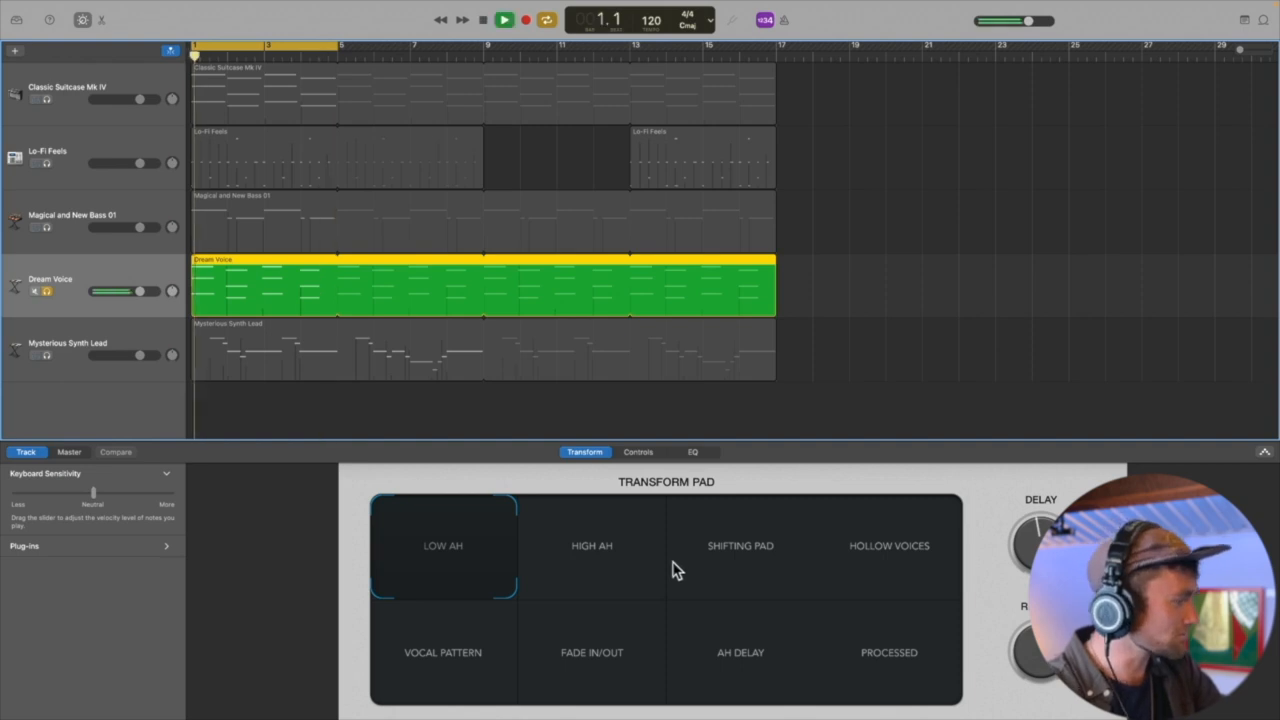
drag(480, 563, 828, 638)
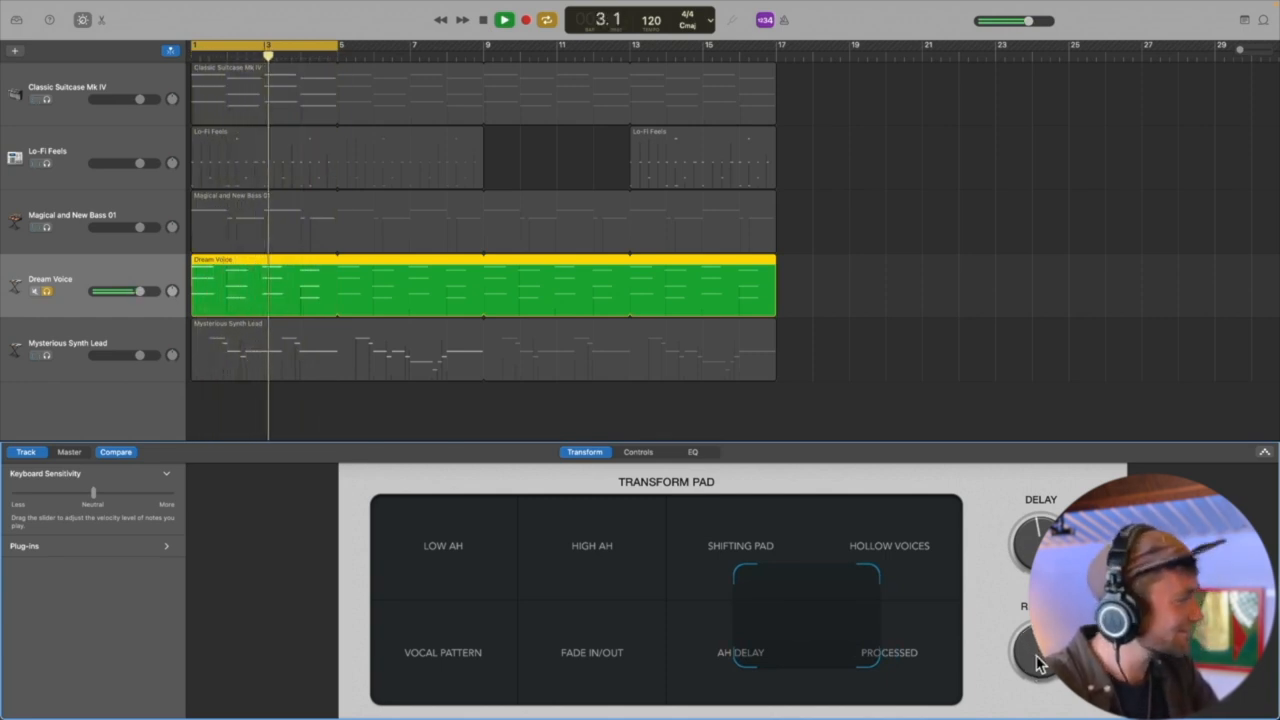
Step: Take the Dream Voice track out of solo, listen to it in the full mix and stop playback
click(46, 292)
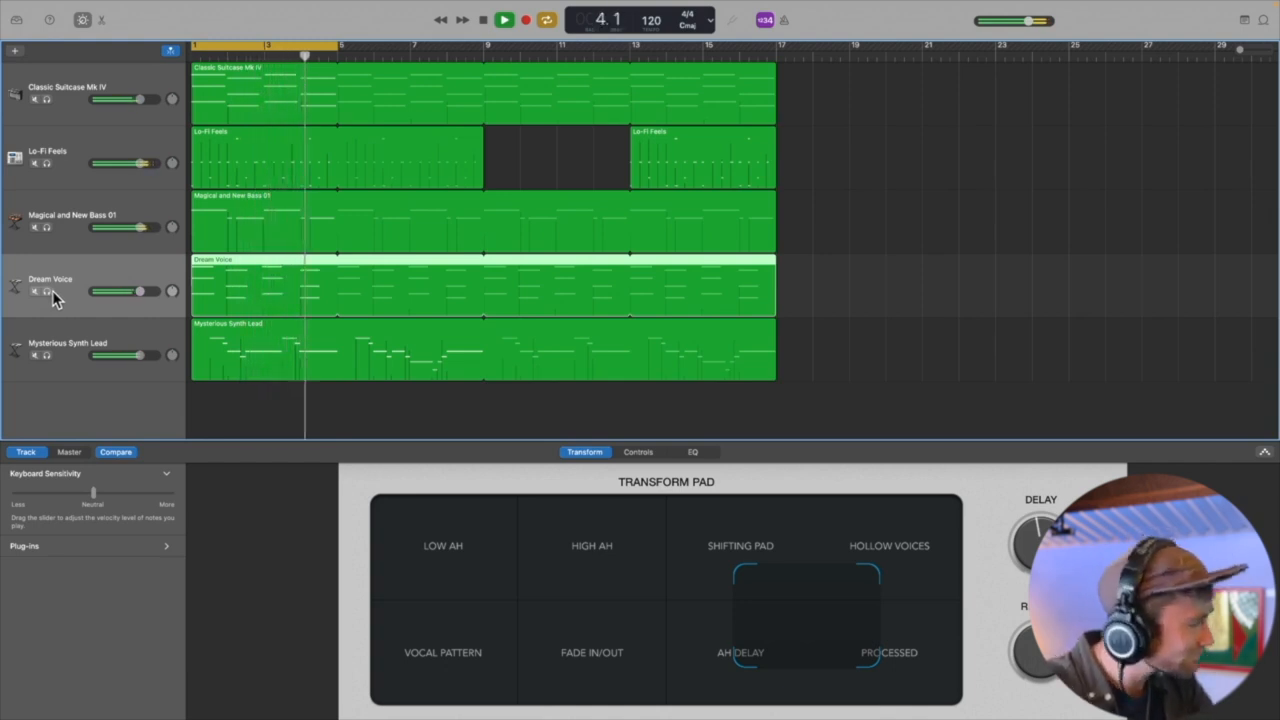
key(space)
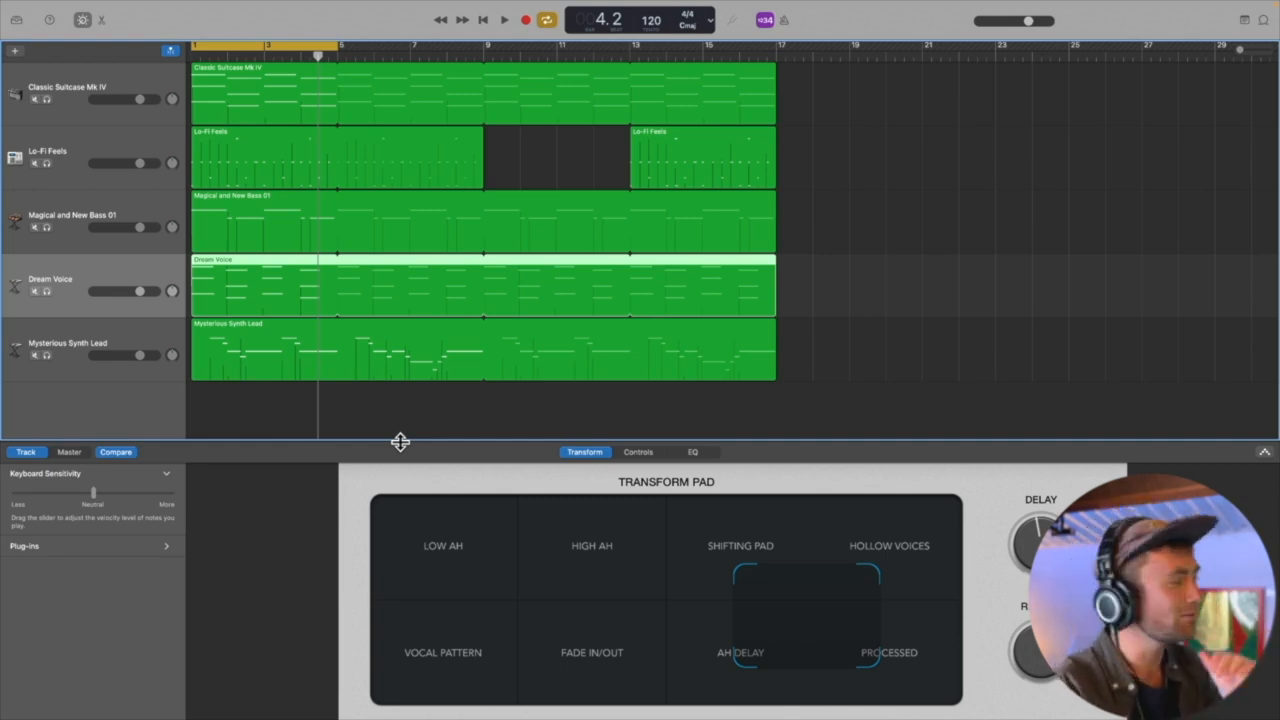
Step: Solo the Mysterious Synth Lead track from the beginning, keep its Transform Pad on Classic and add a little reverb
click(103, 338)
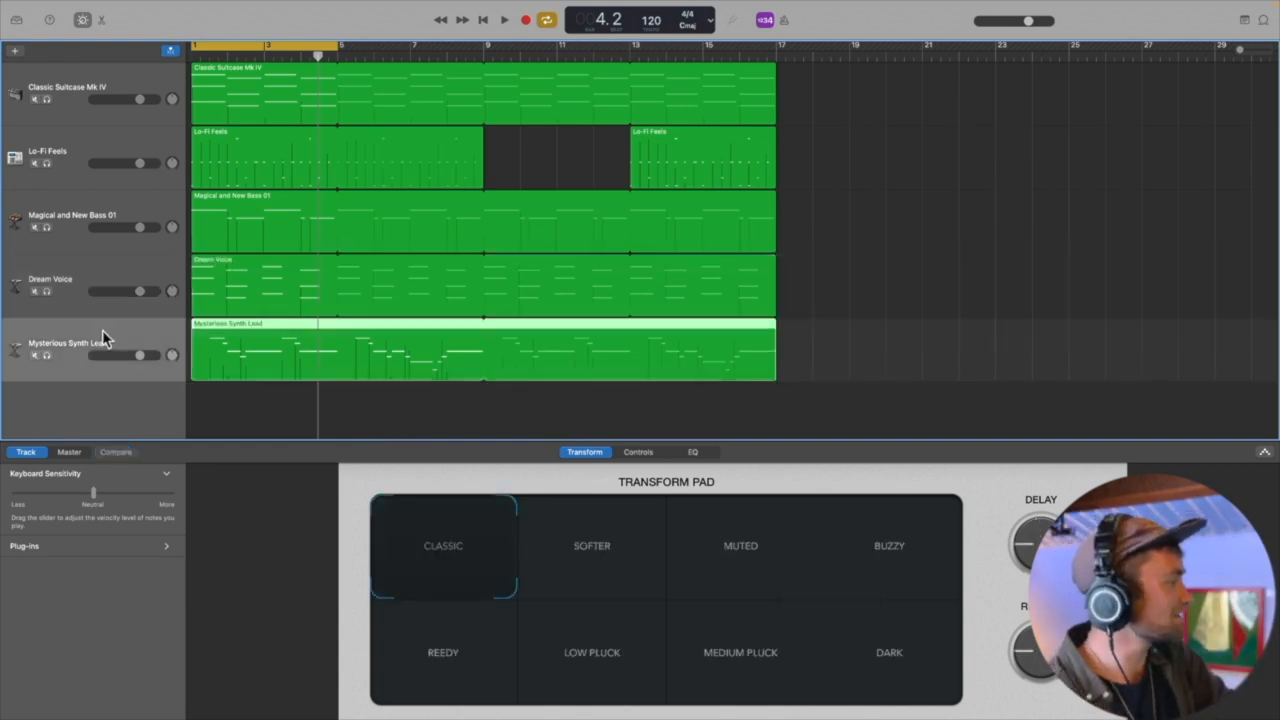
click(46, 355)
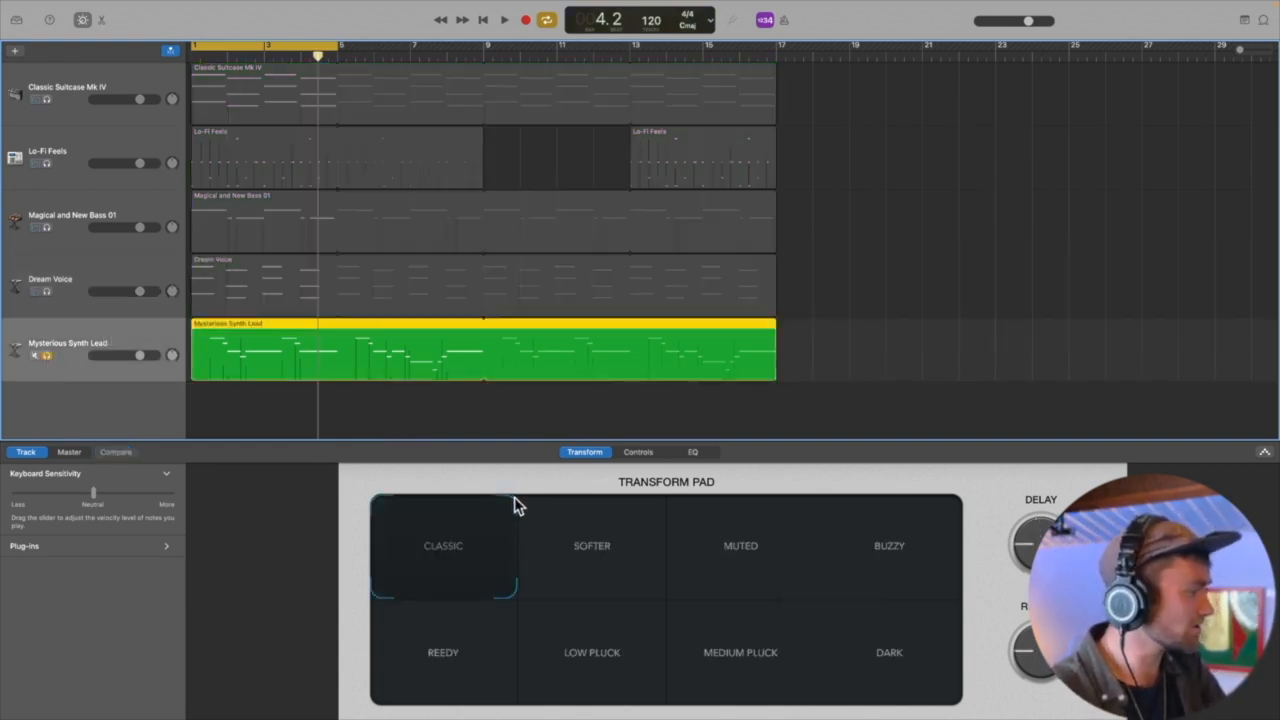
key(Return)
key(space)
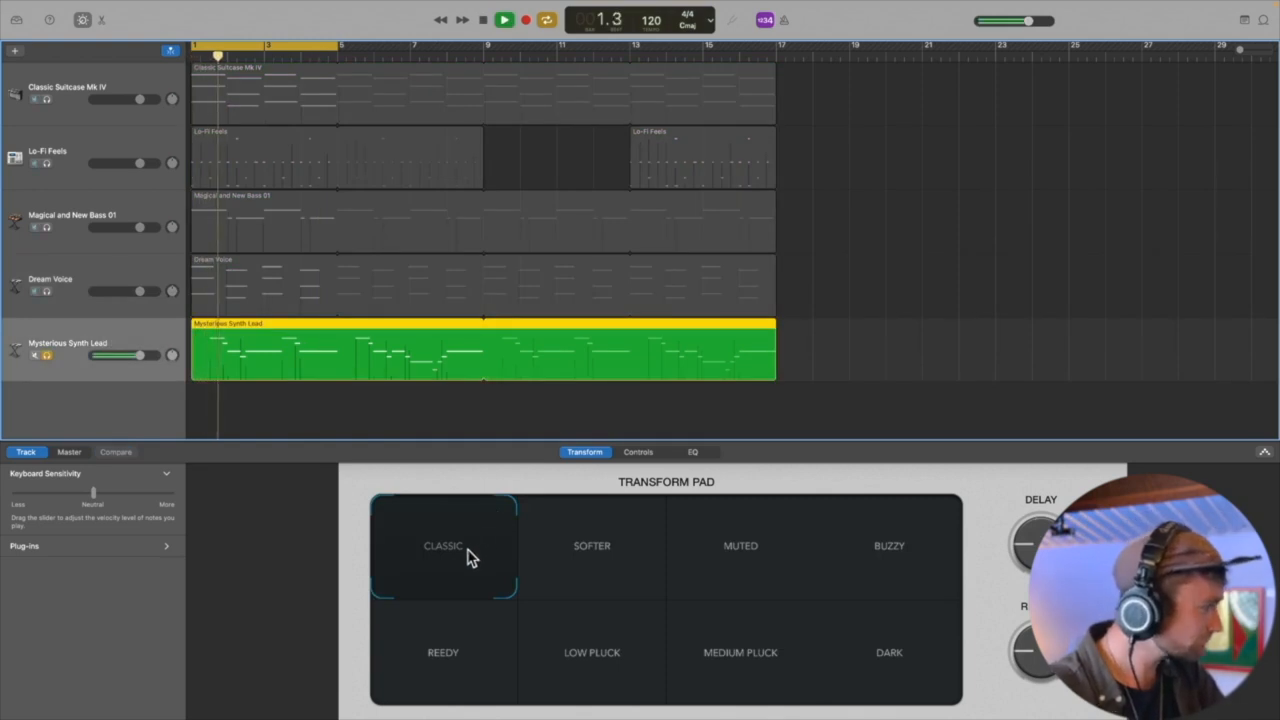
drag(470, 558, 434, 543)
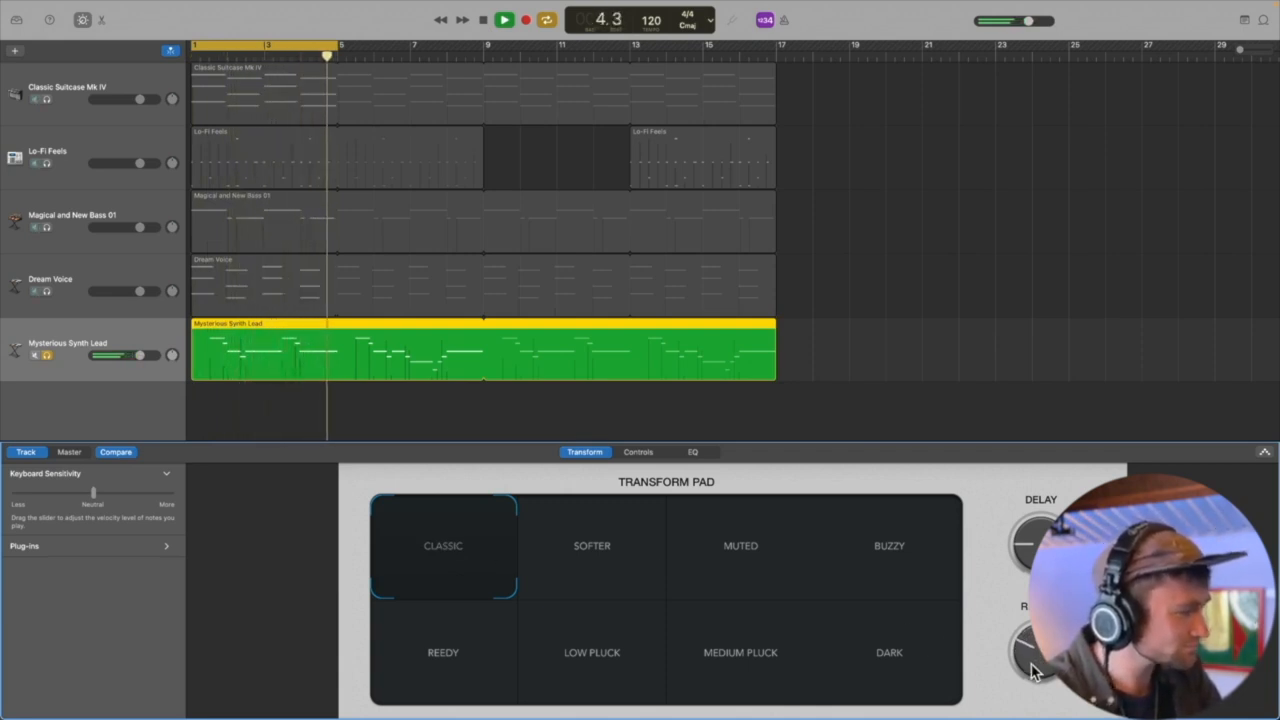
Step: Take the Mysterious Synth Lead track out of solo, listen to the full mix and stop playback
click(46, 355)
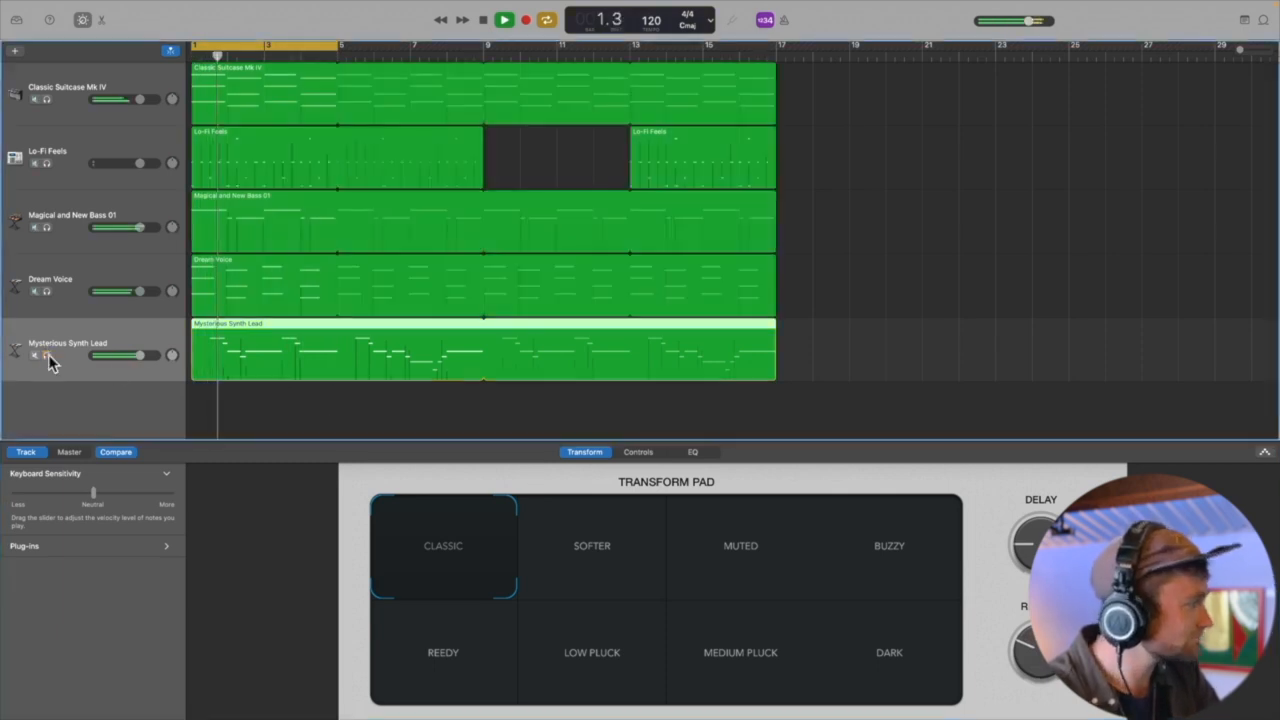
key(space)
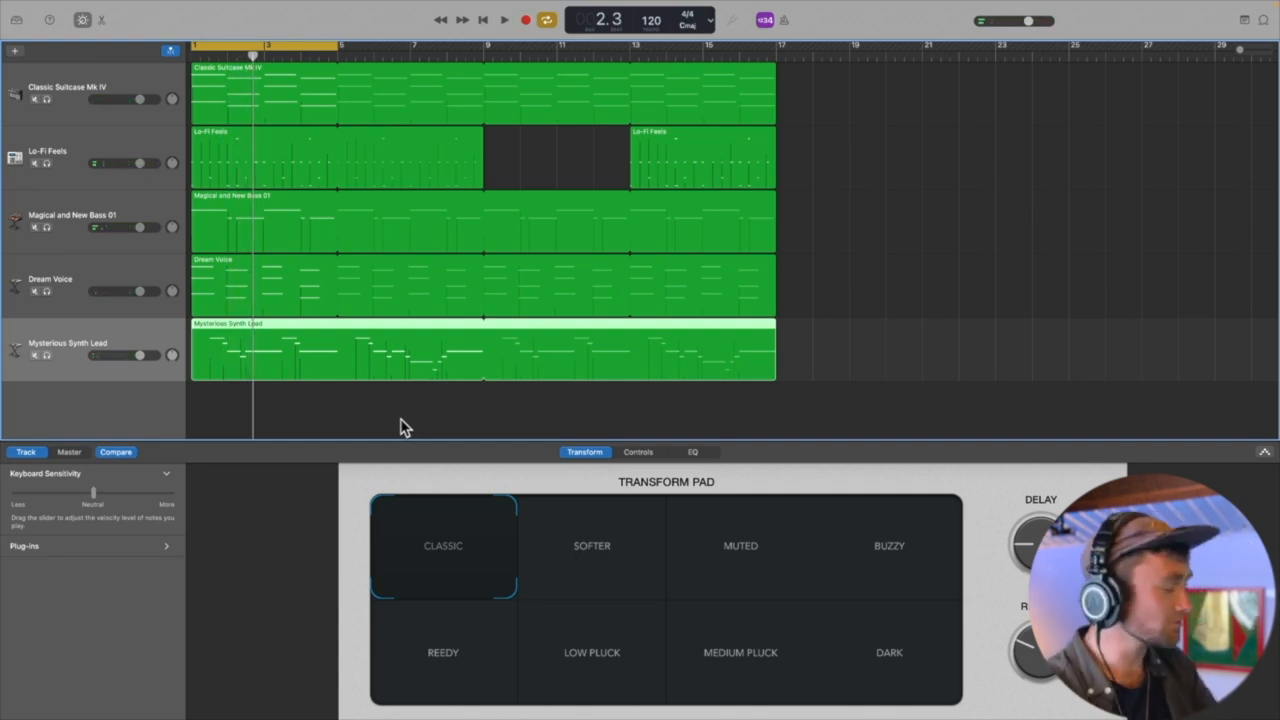
key(space)
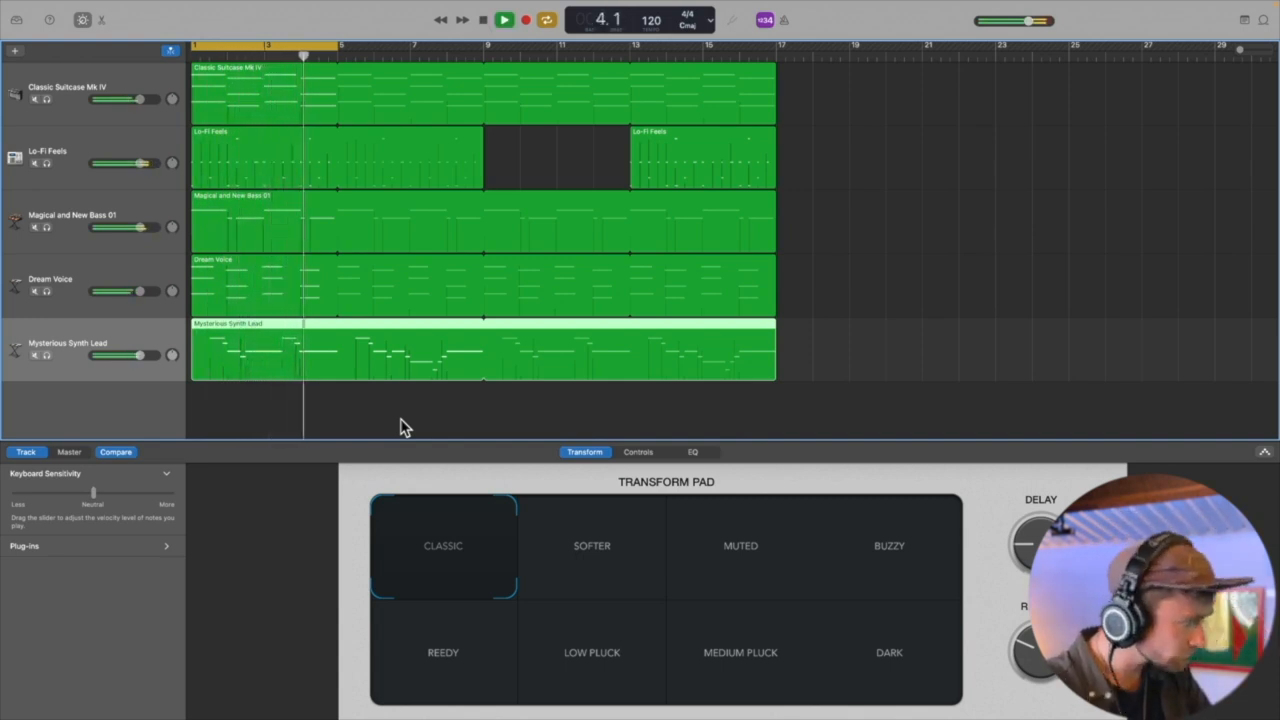
key(space)
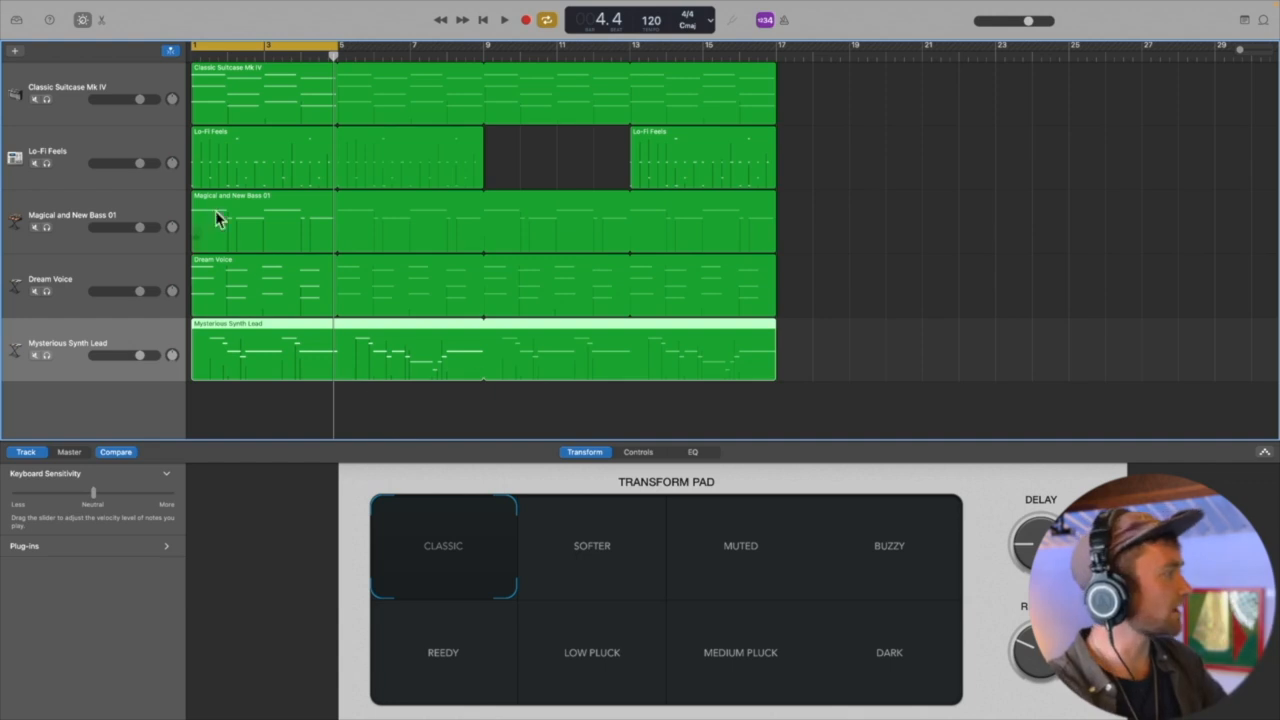
Step: Show the plug-ins of the Classic Suitcase Mk IV track and open its Compressor settings
click(125, 84)
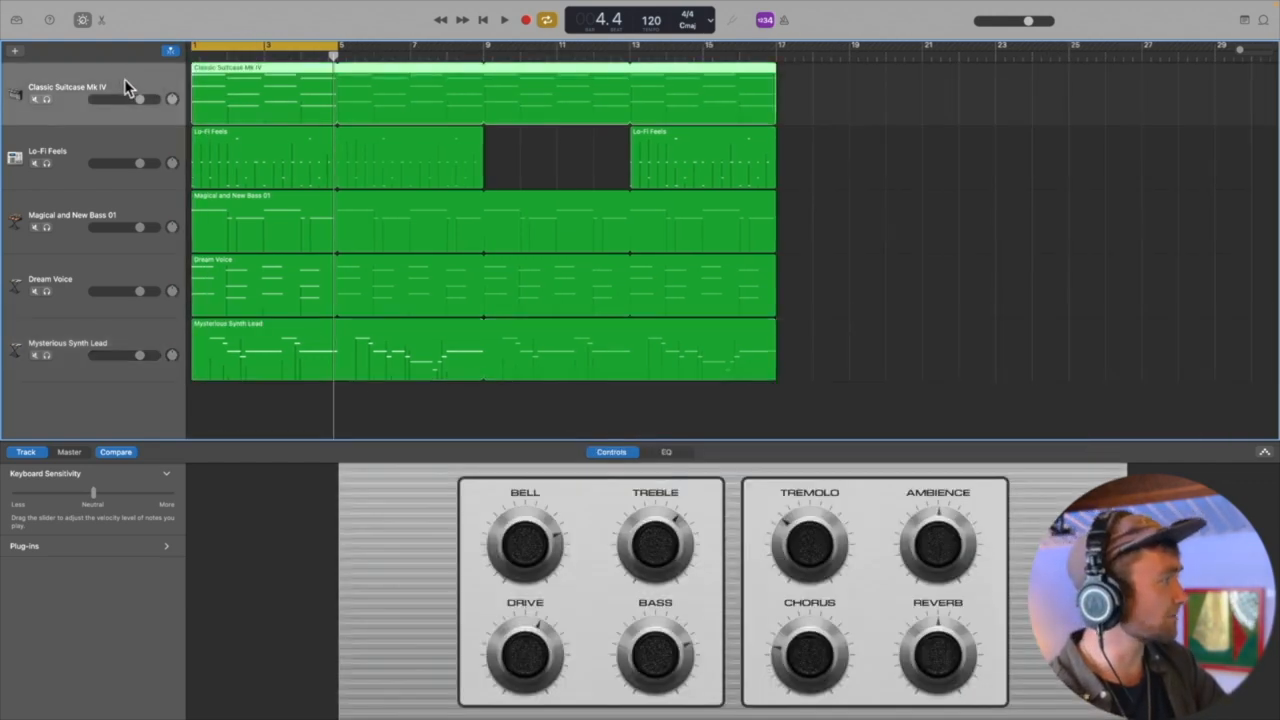
click(166, 549)
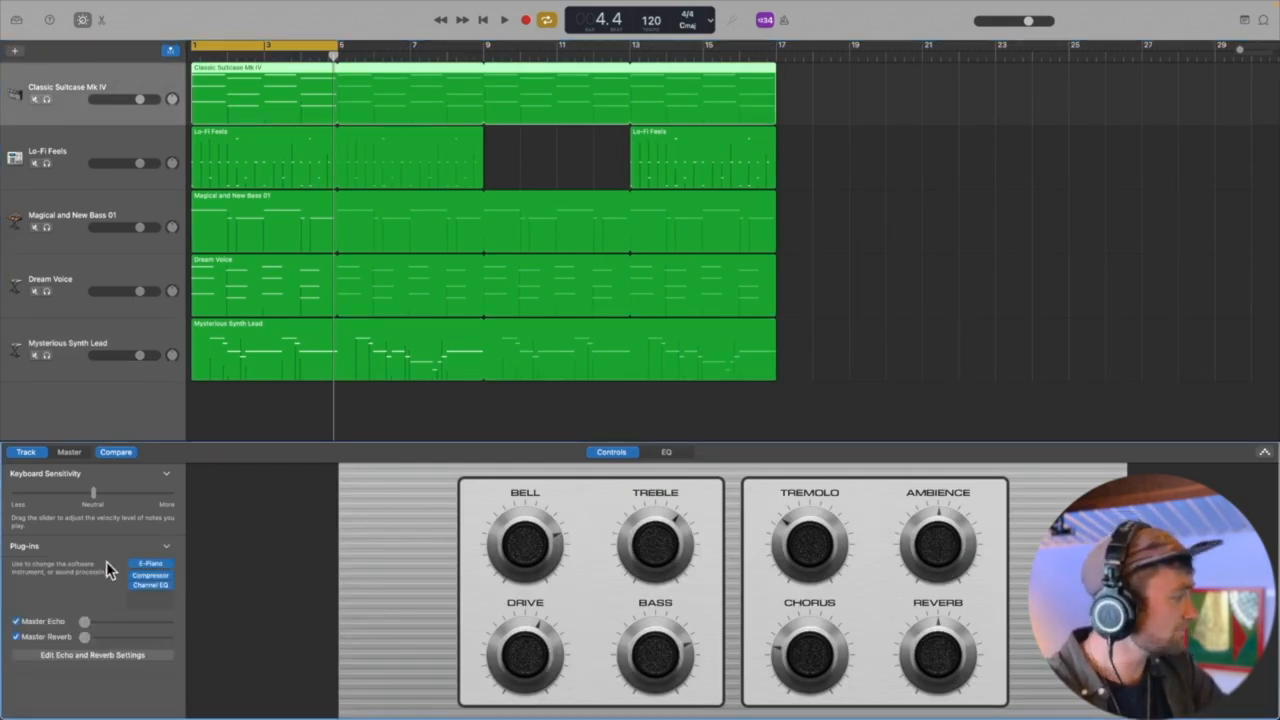
mouse_move(136, 577)
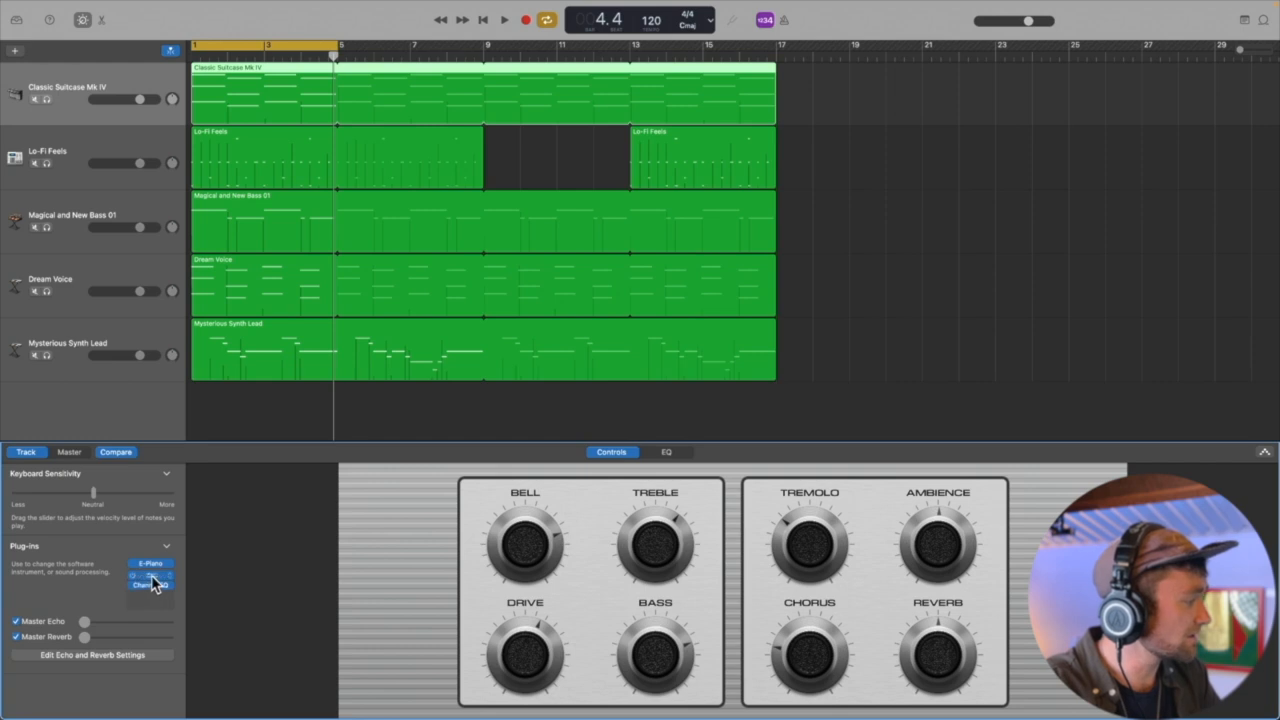
click(152, 578)
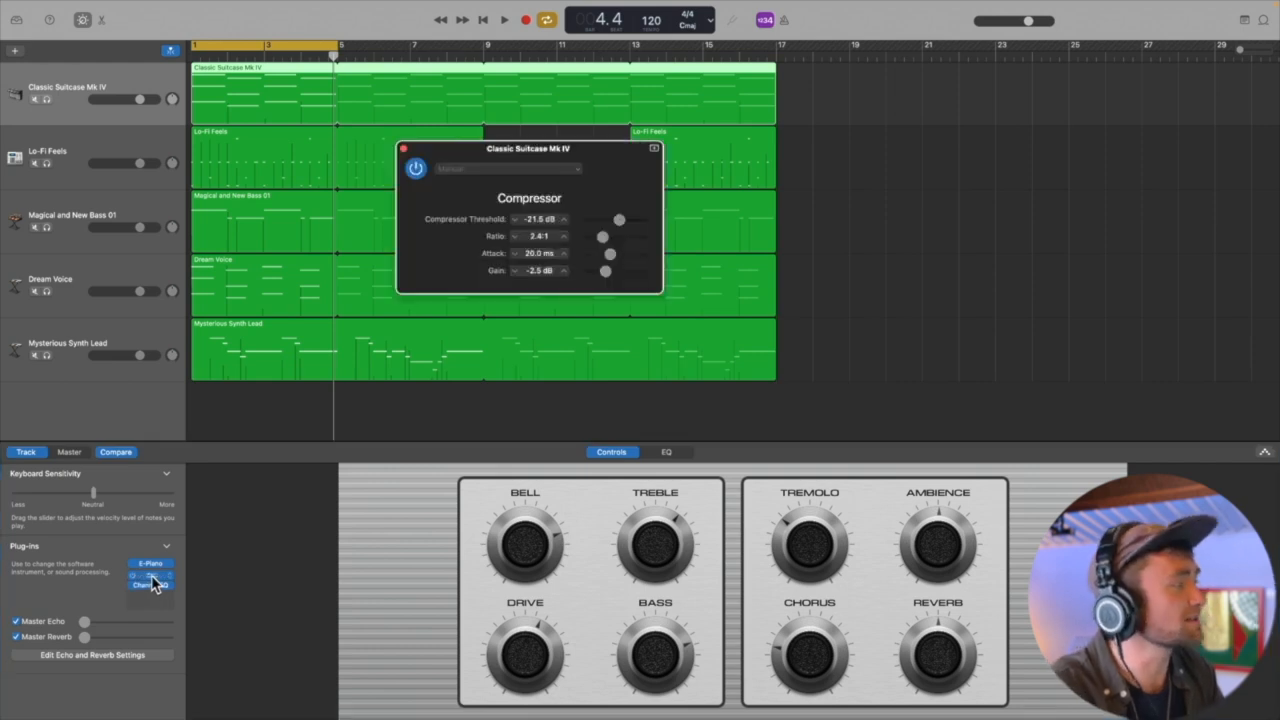
Step: Solo and play the Classic Suitcase Mk IV track and apply the FET Electric Piano keyboard preset to its compressor
click(47, 100)
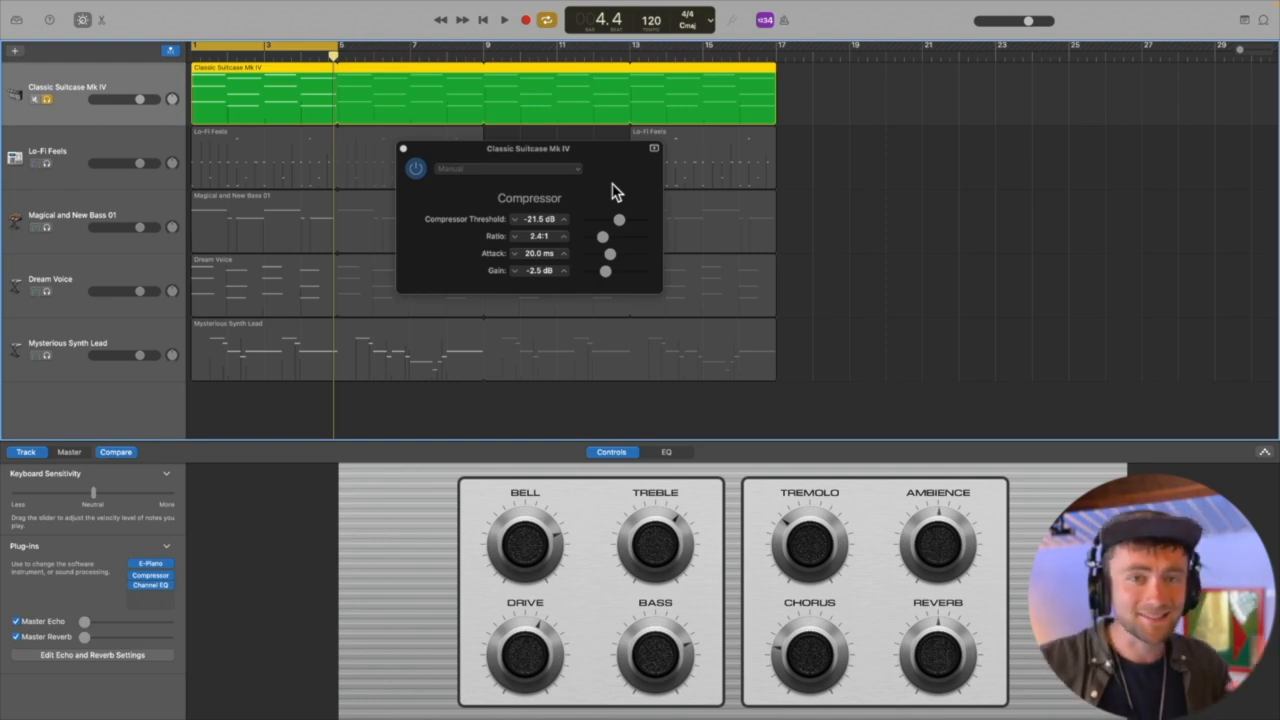
click(571, 177)
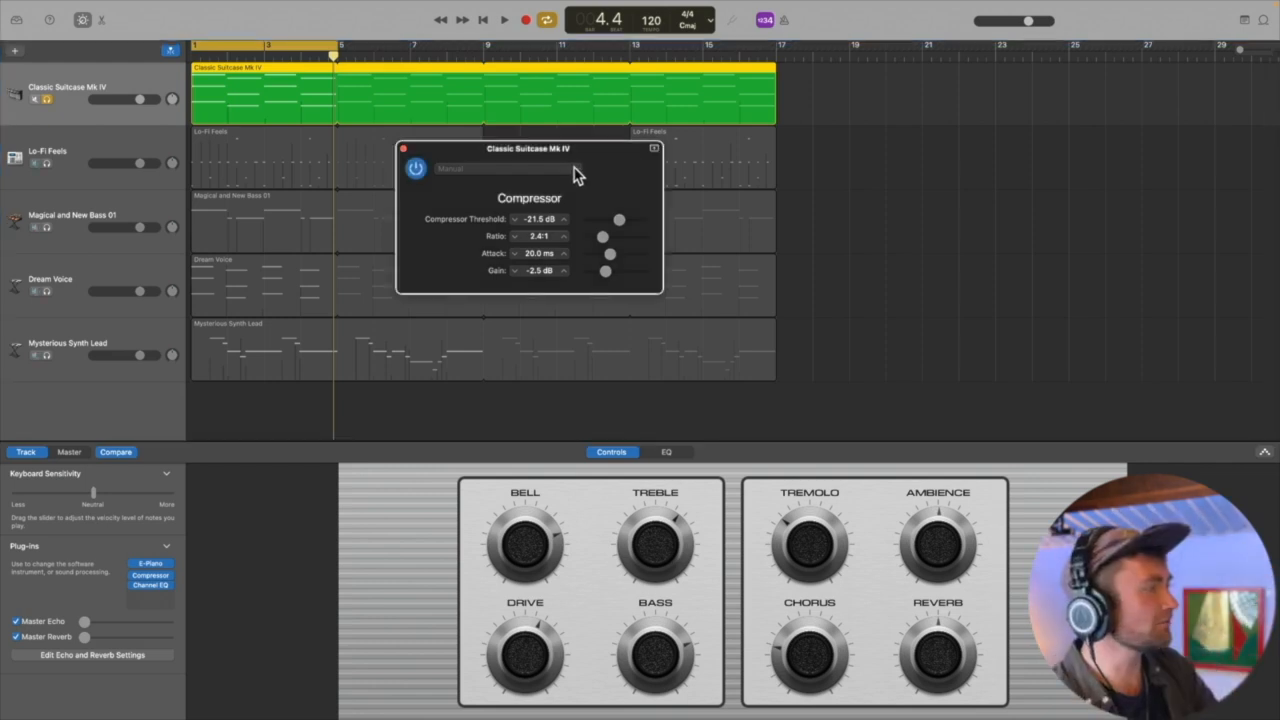
click(574, 172)
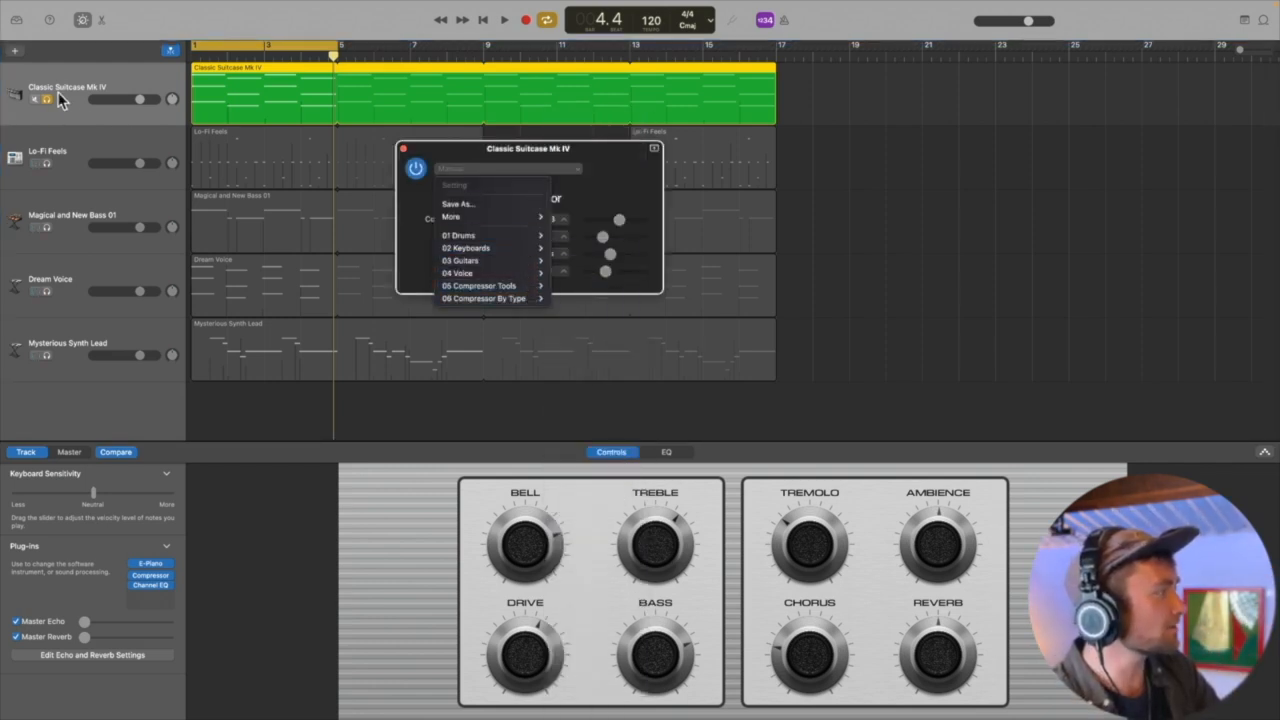
mouse_move(501, 253)
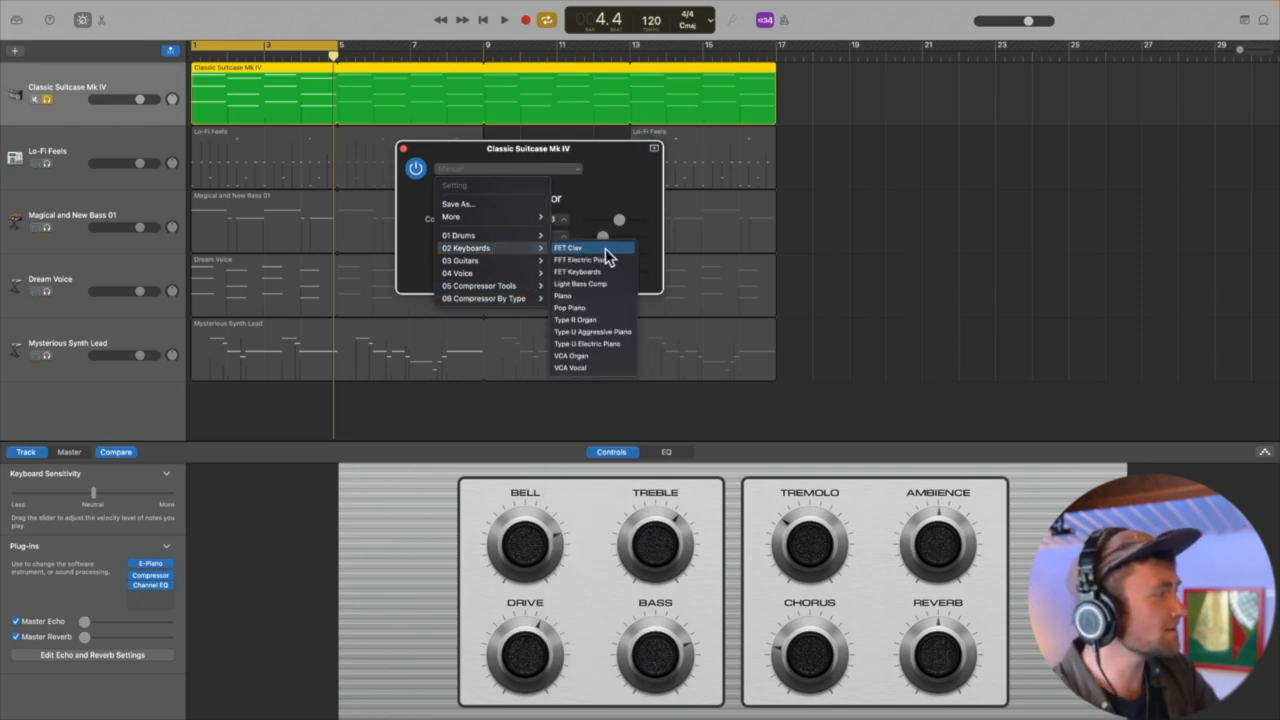
click(621, 187)
key(space)
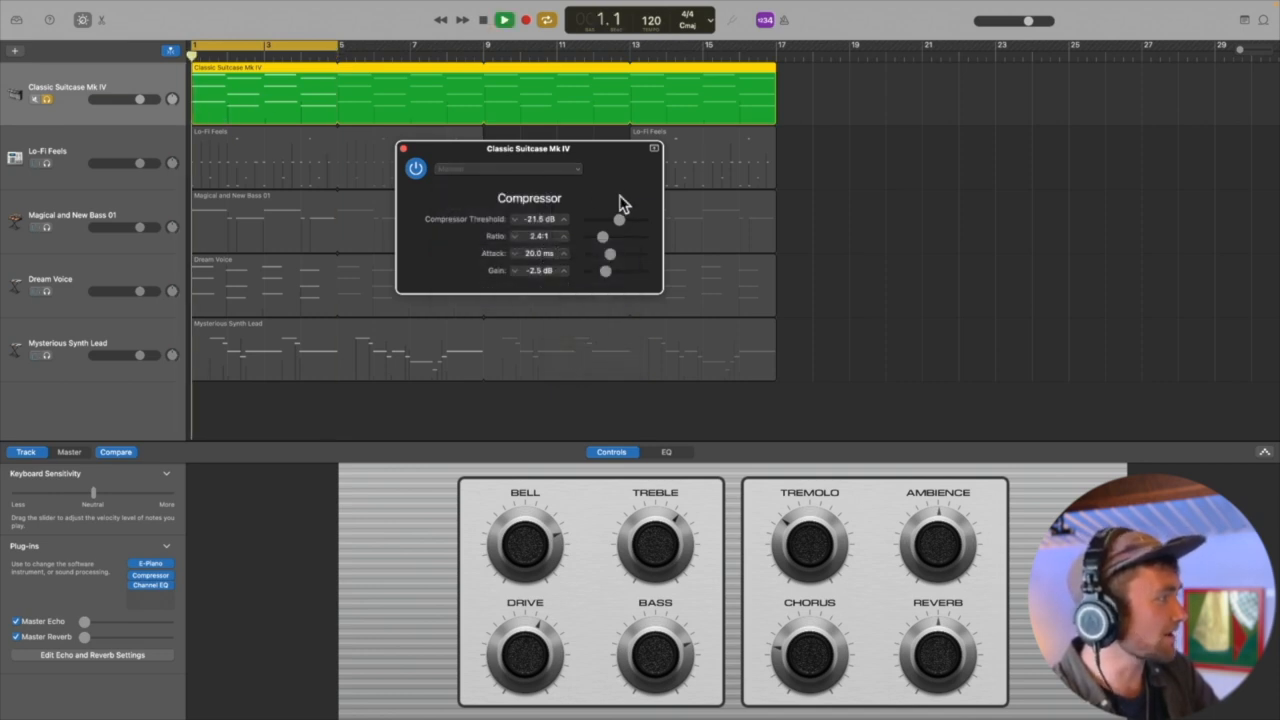
click(573, 170)
mouse_move(520, 249)
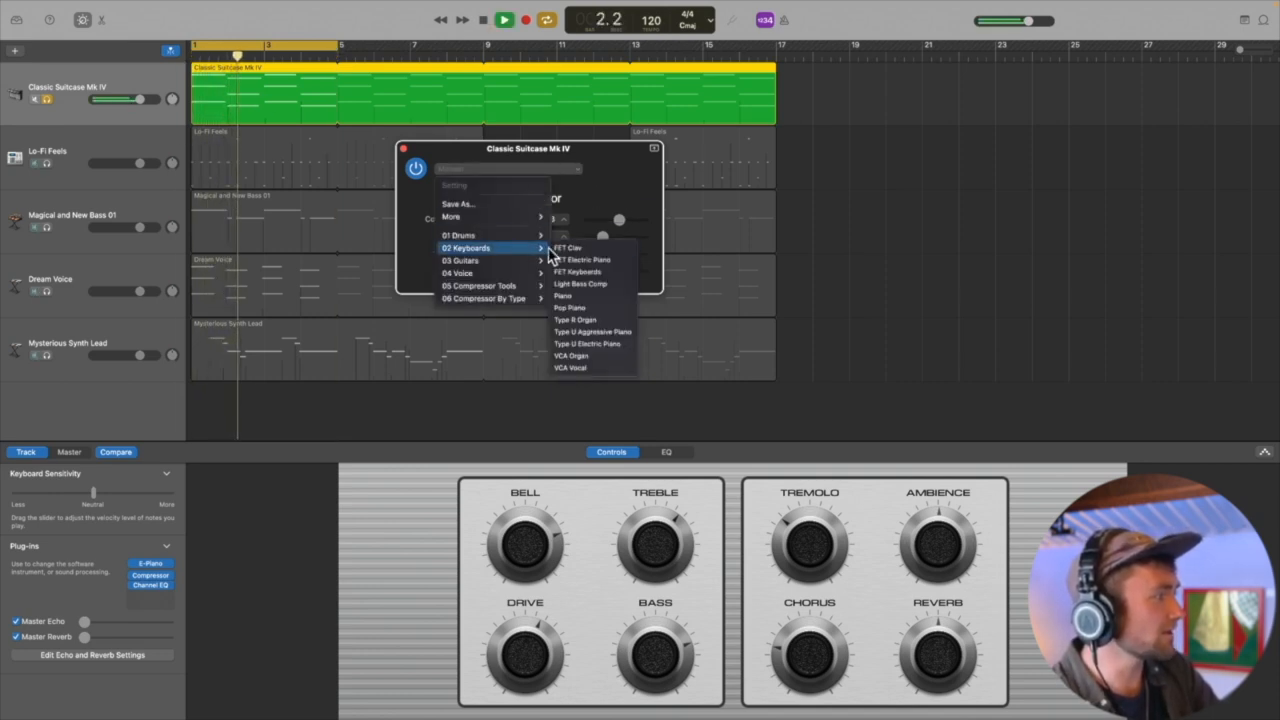
click(621, 261)
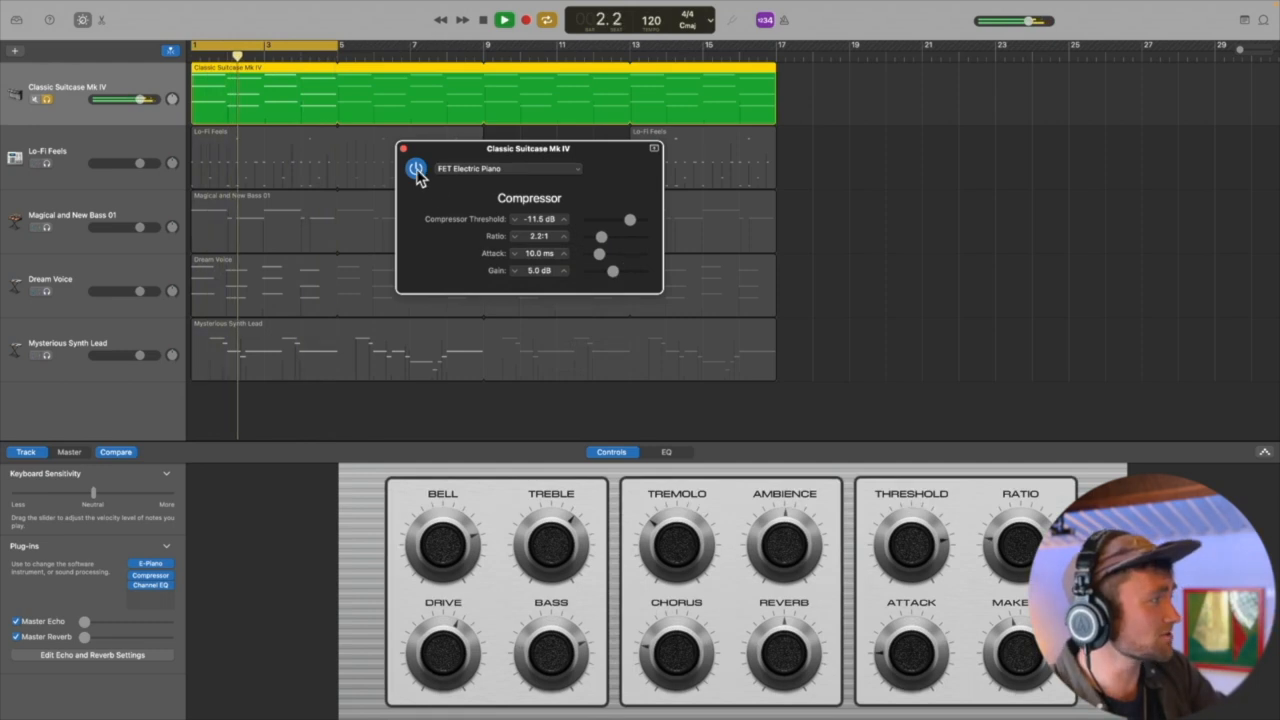
Step: Bypass the compressor and re-enable it to compare the electric piano's sound, and stop playback
click(416, 169)
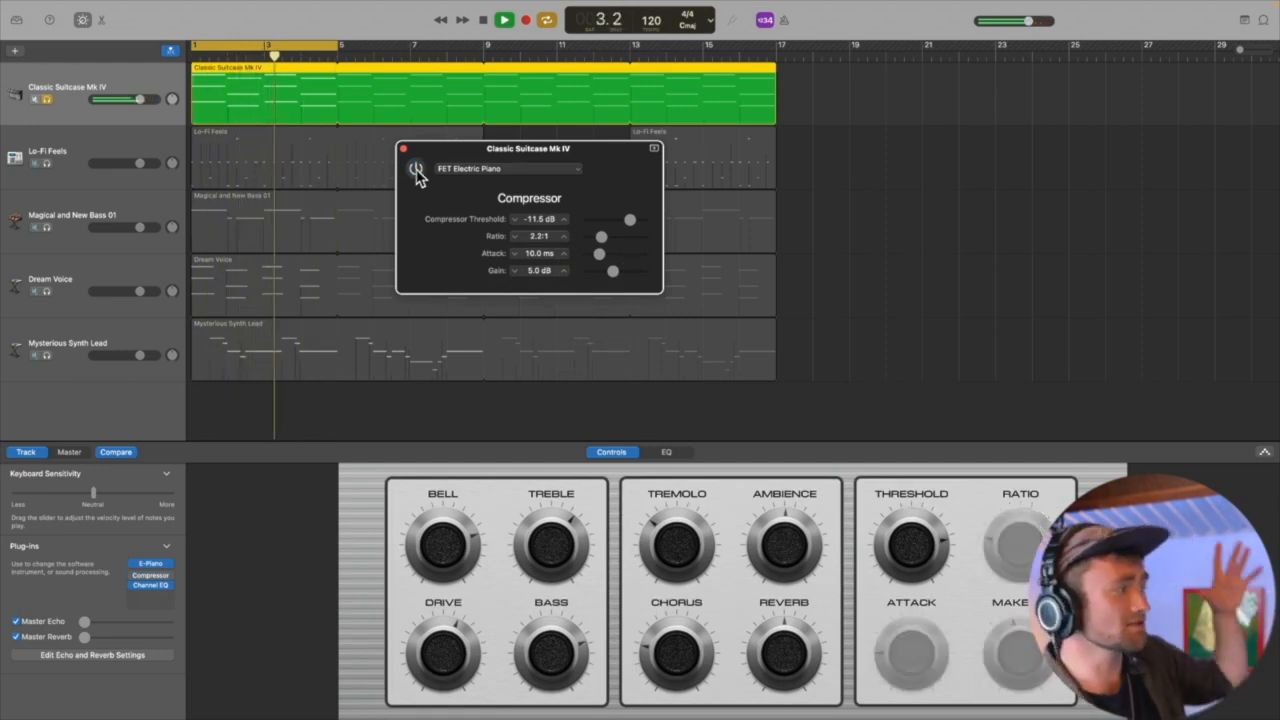
click(416, 169)
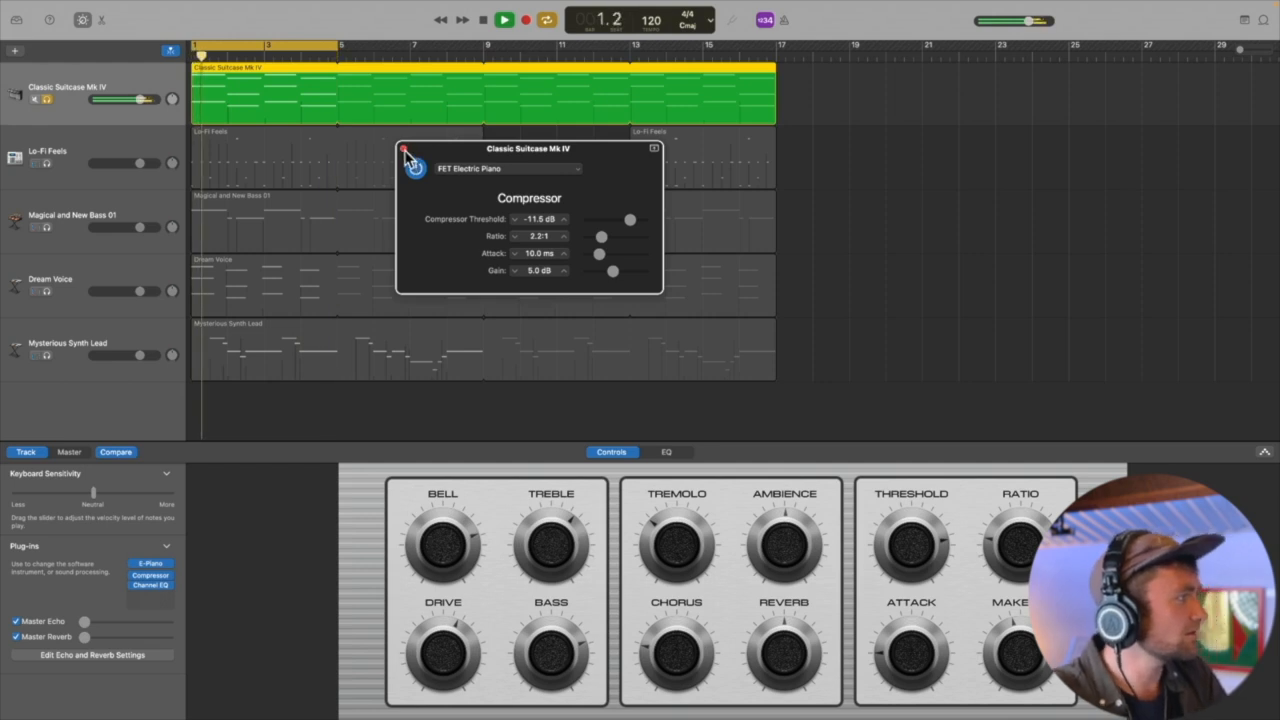
key(space)
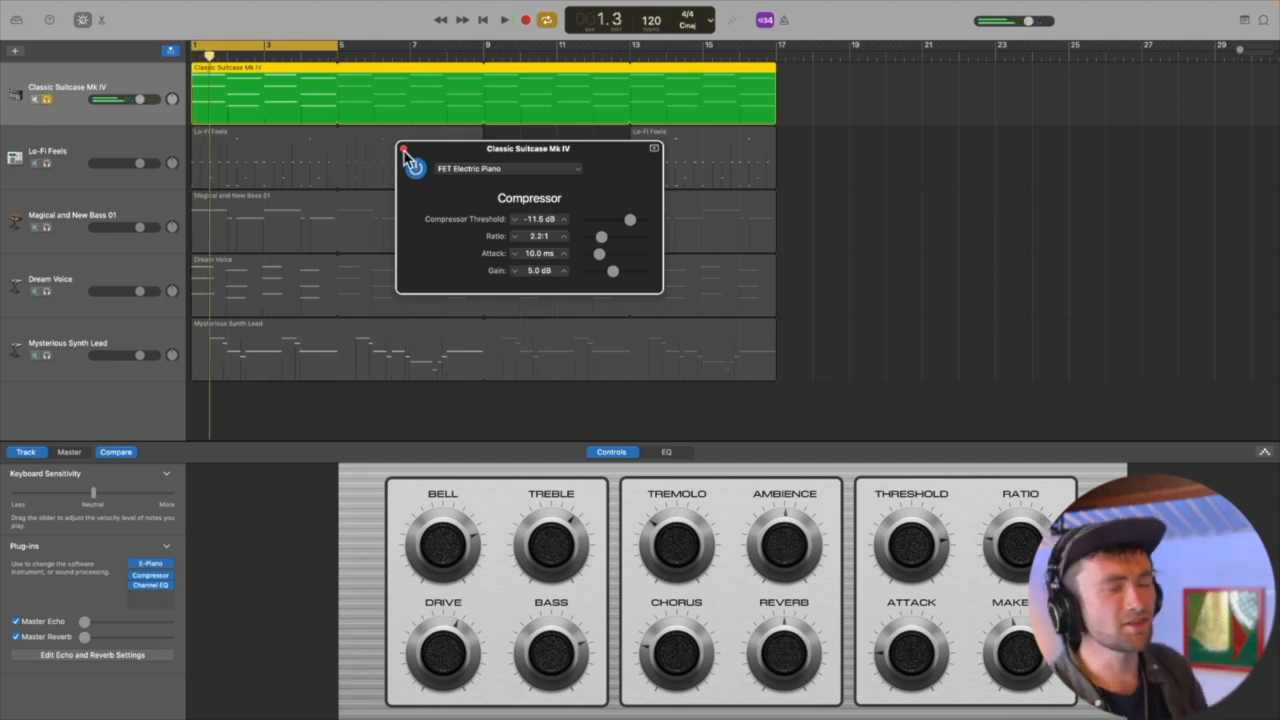
Step: Browse the compressor's preset categories, including Guitars and Voice, and keep FET Electric Piano selected
click(574, 172)
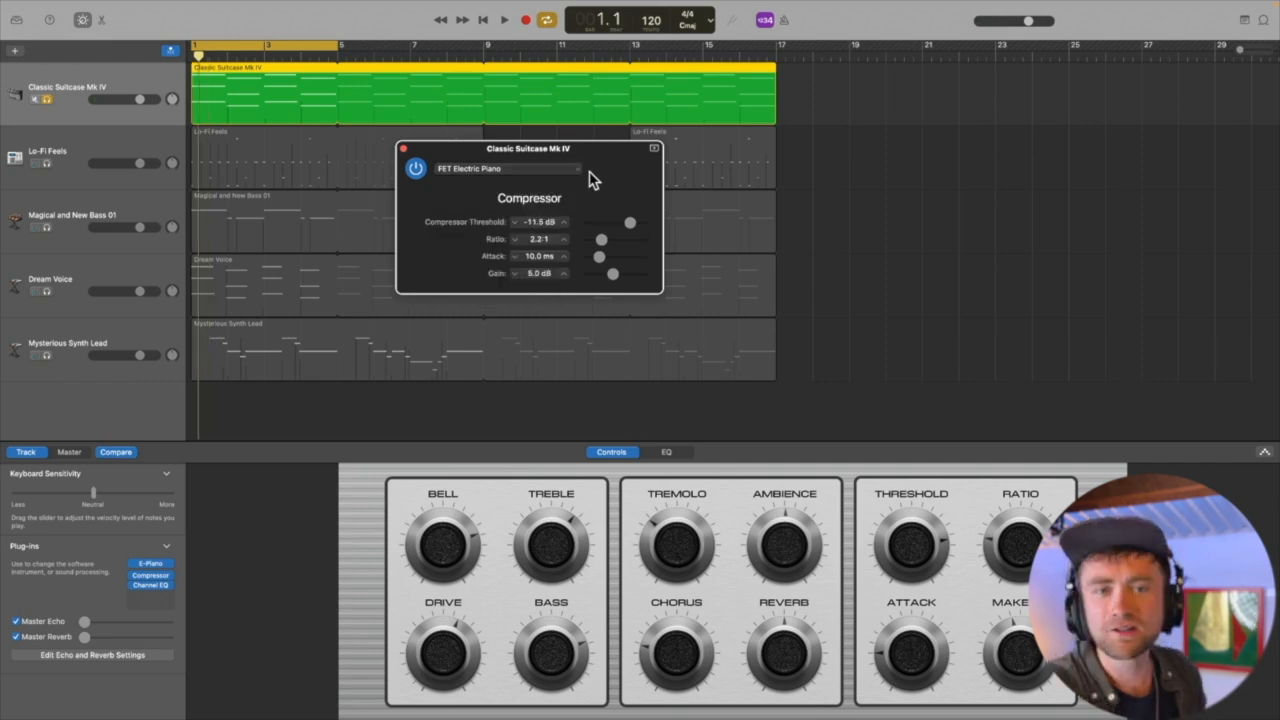
click(572, 170)
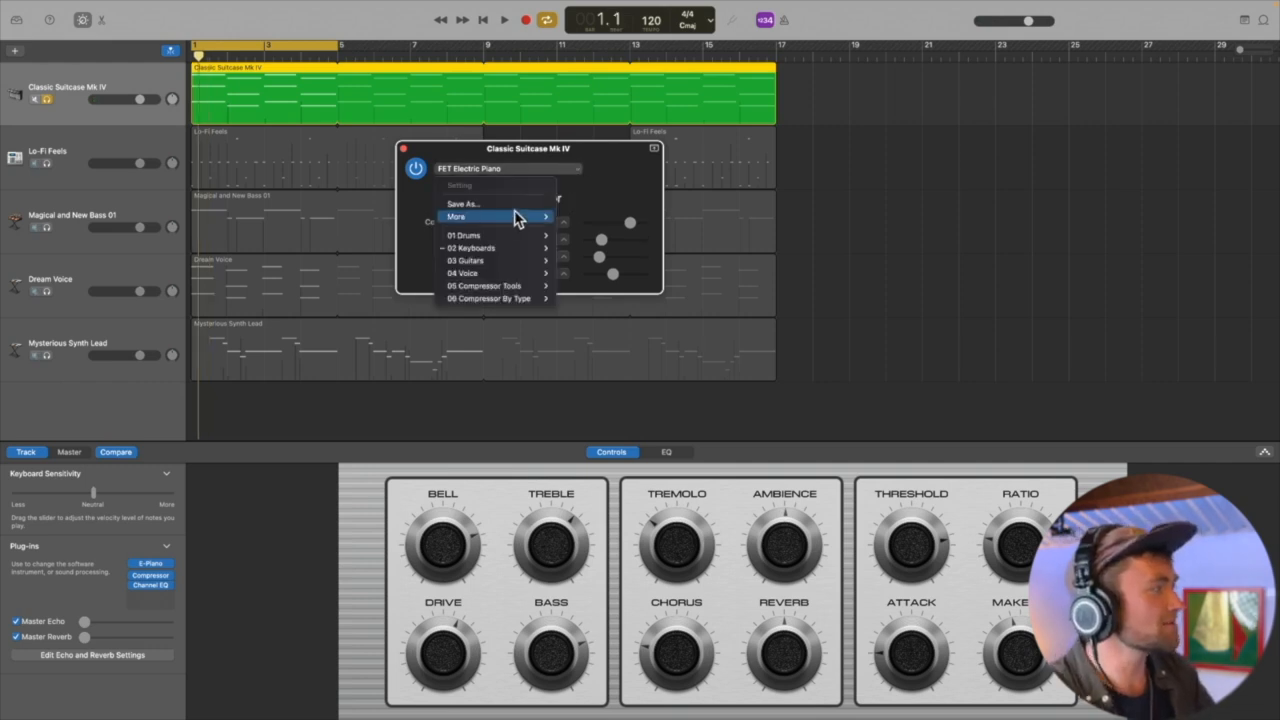
mouse_move(519, 237)
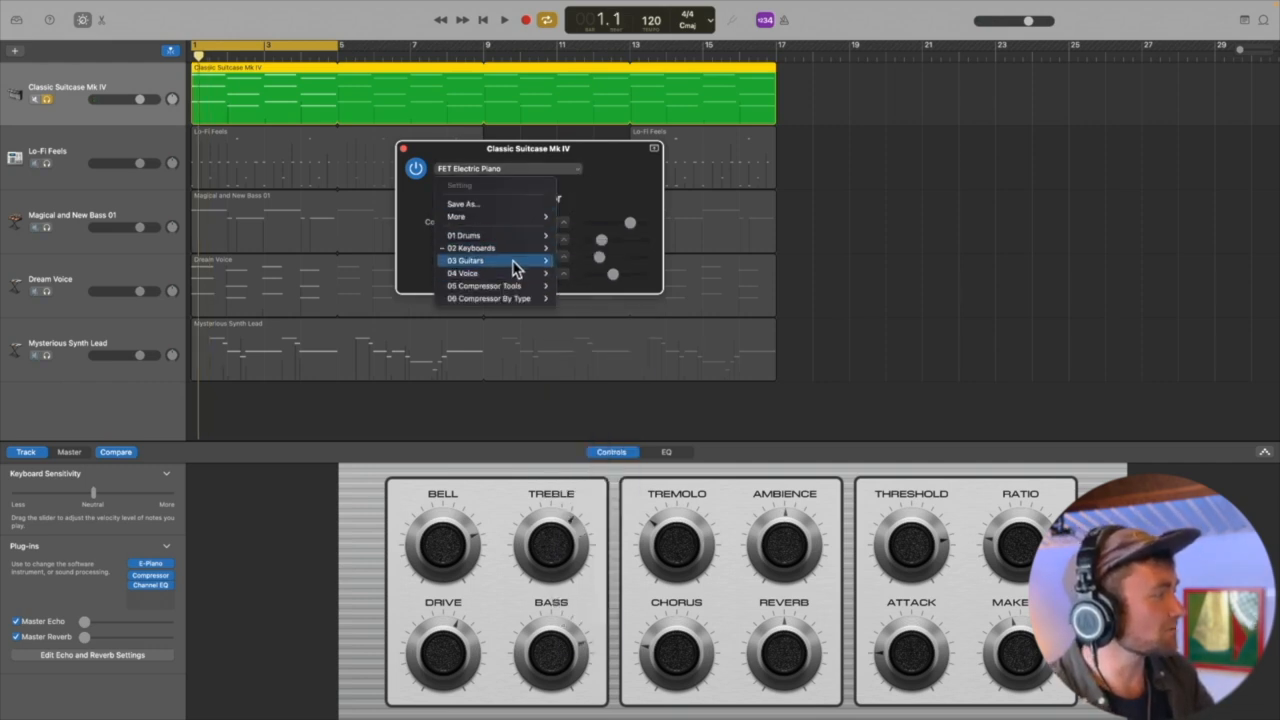
mouse_move(512, 264)
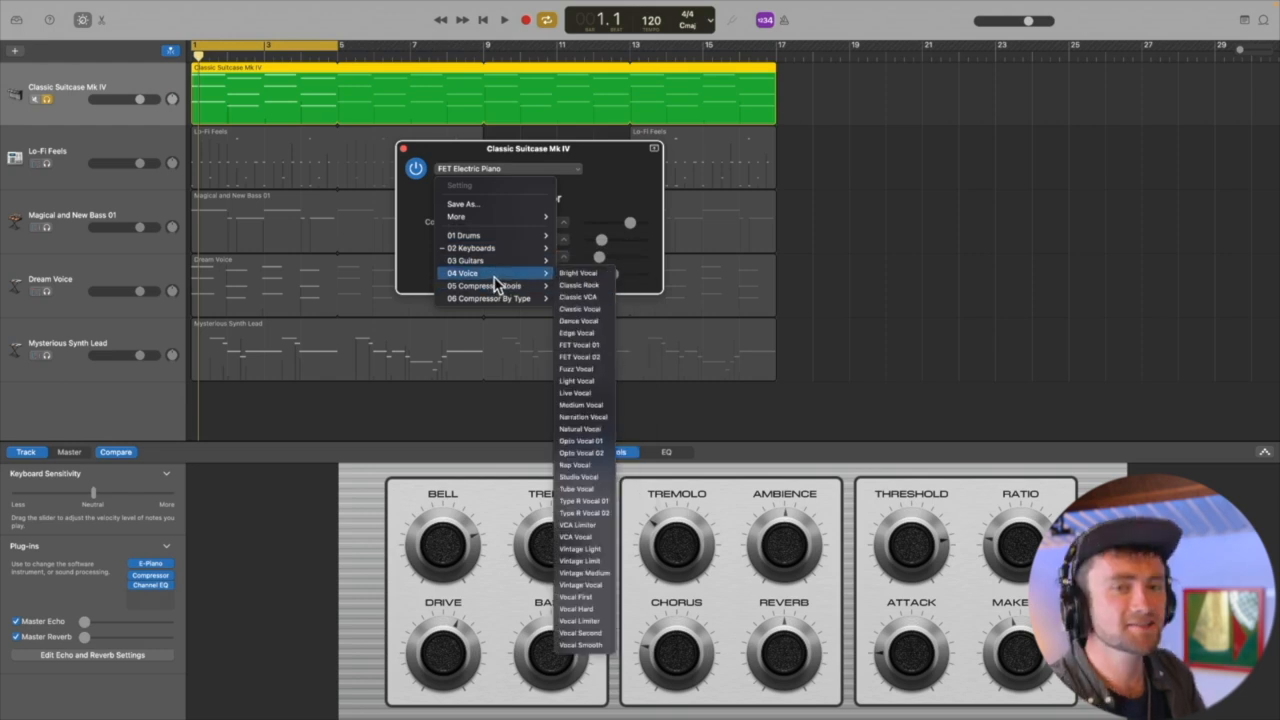
click(617, 205)
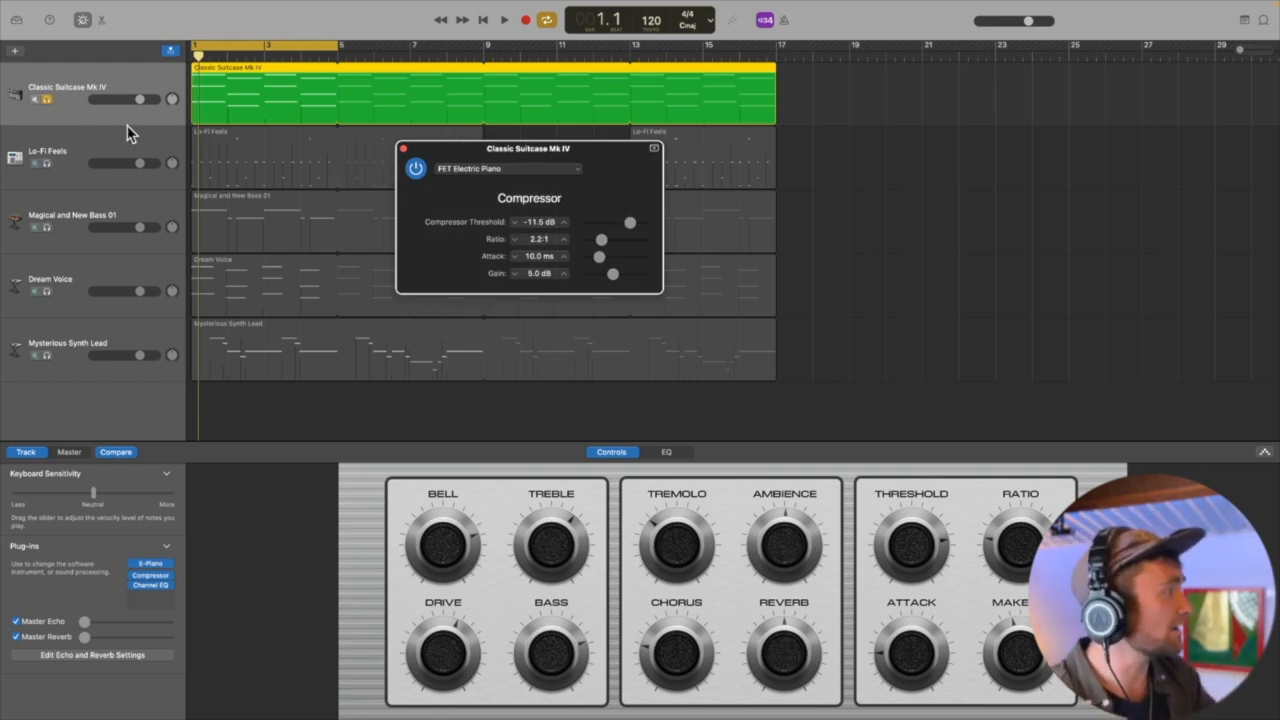
Step: Take the Classic Suitcase Mk IV track out of solo, play the compressed piano in the full mix and stop
click(45, 98)
key(space)
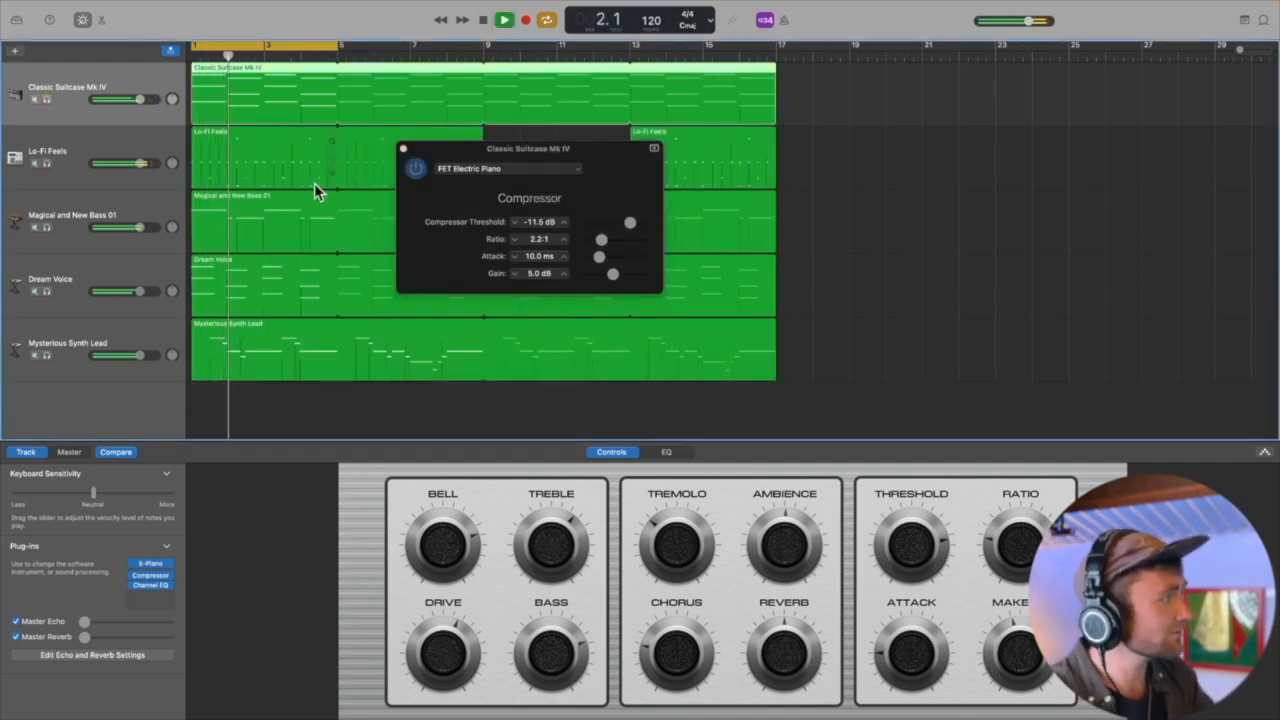
key(space)
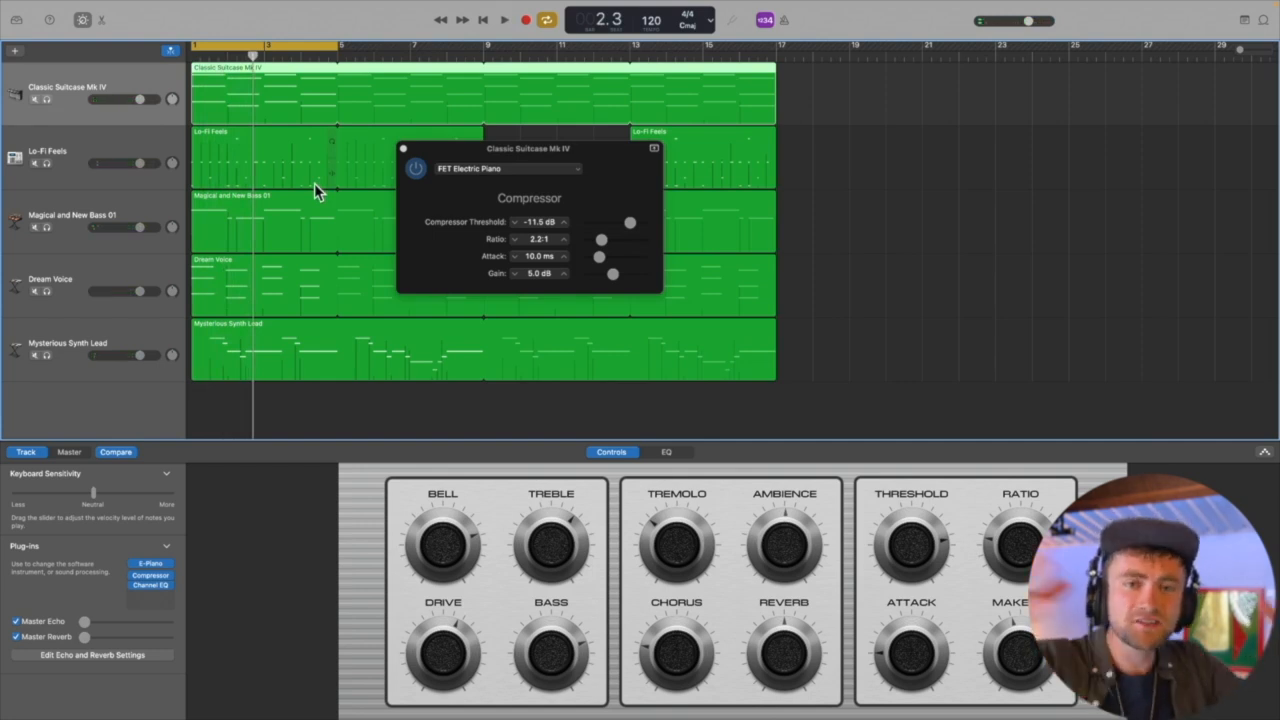
Step: Play the full mix from the beginning again, stop it and close the Classic Suitcase Mk IV compressor
key(Return)
key(space)
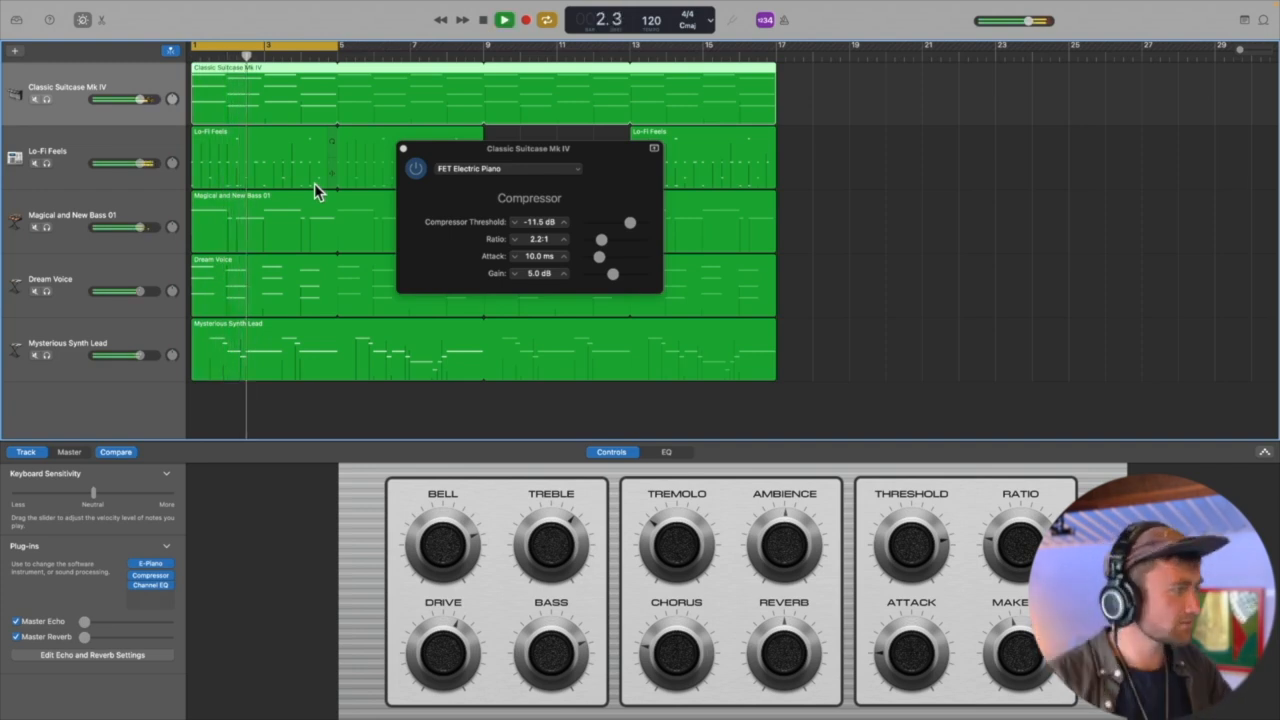
key(space)
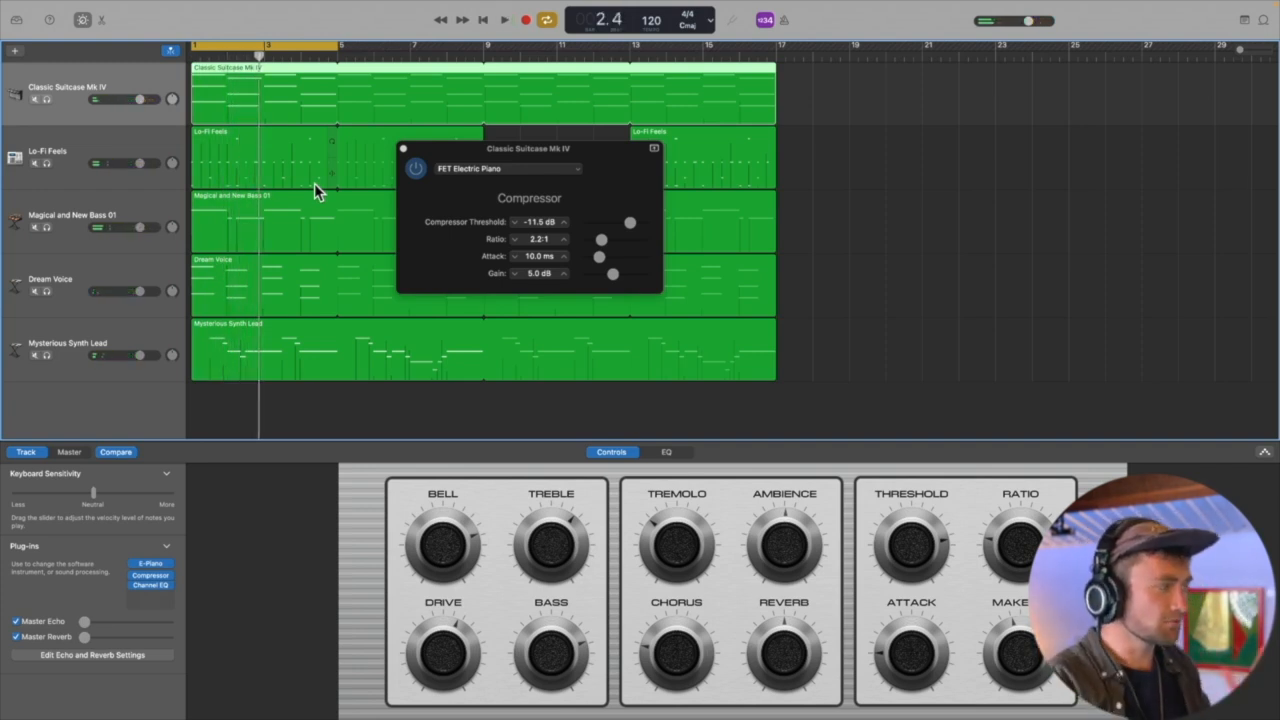
click(404, 151)
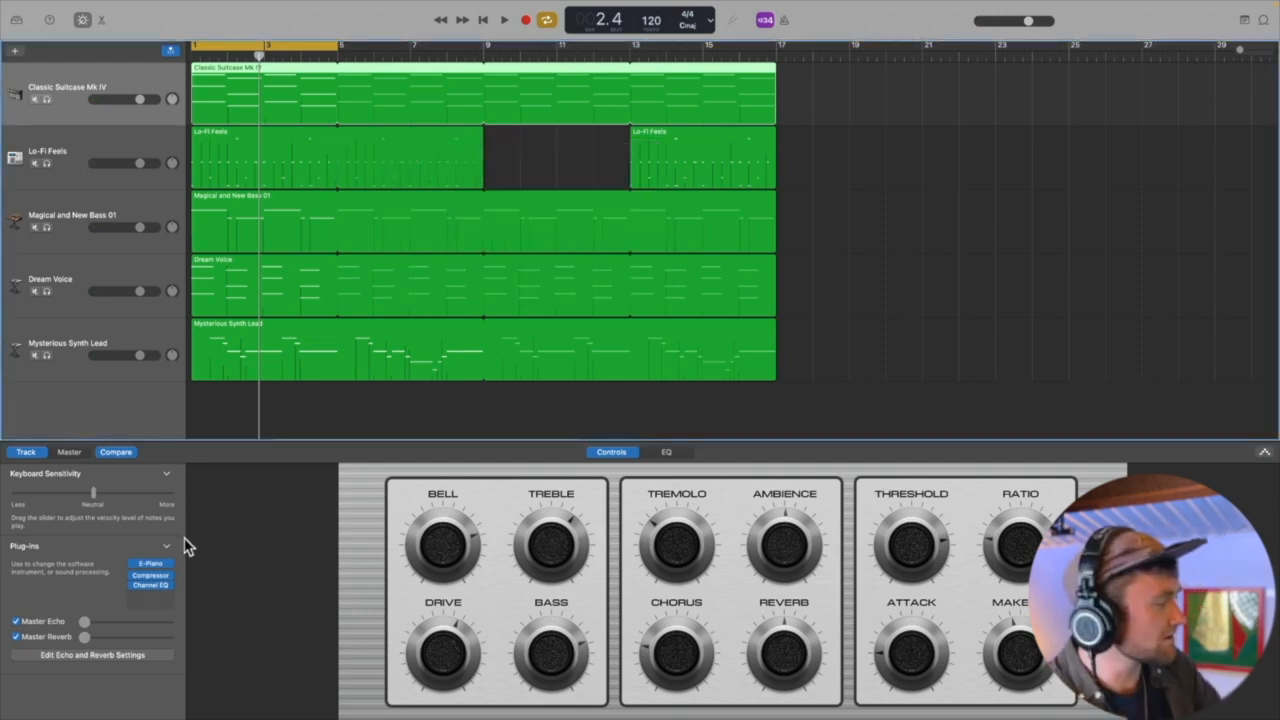
Step: Open the Channel EQ of the Classic Suitcase Mk IV track and play the track soloed from the beginning
click(153, 586)
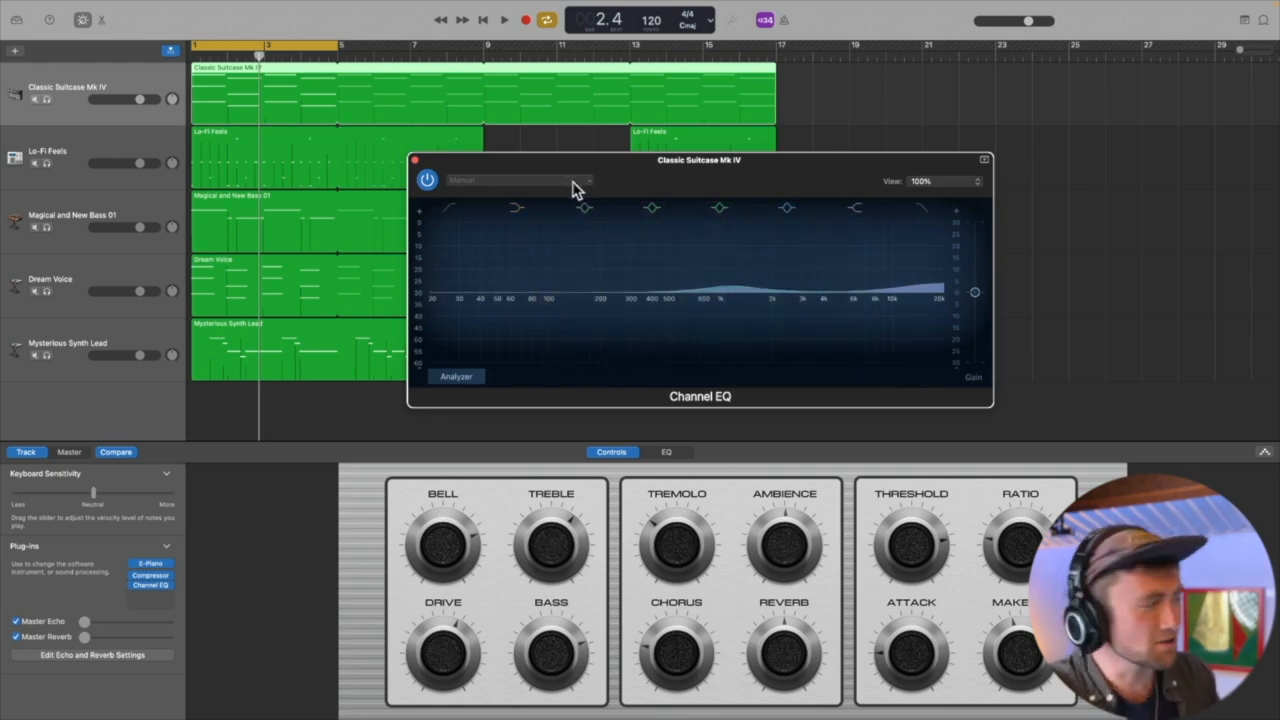
click(45, 101)
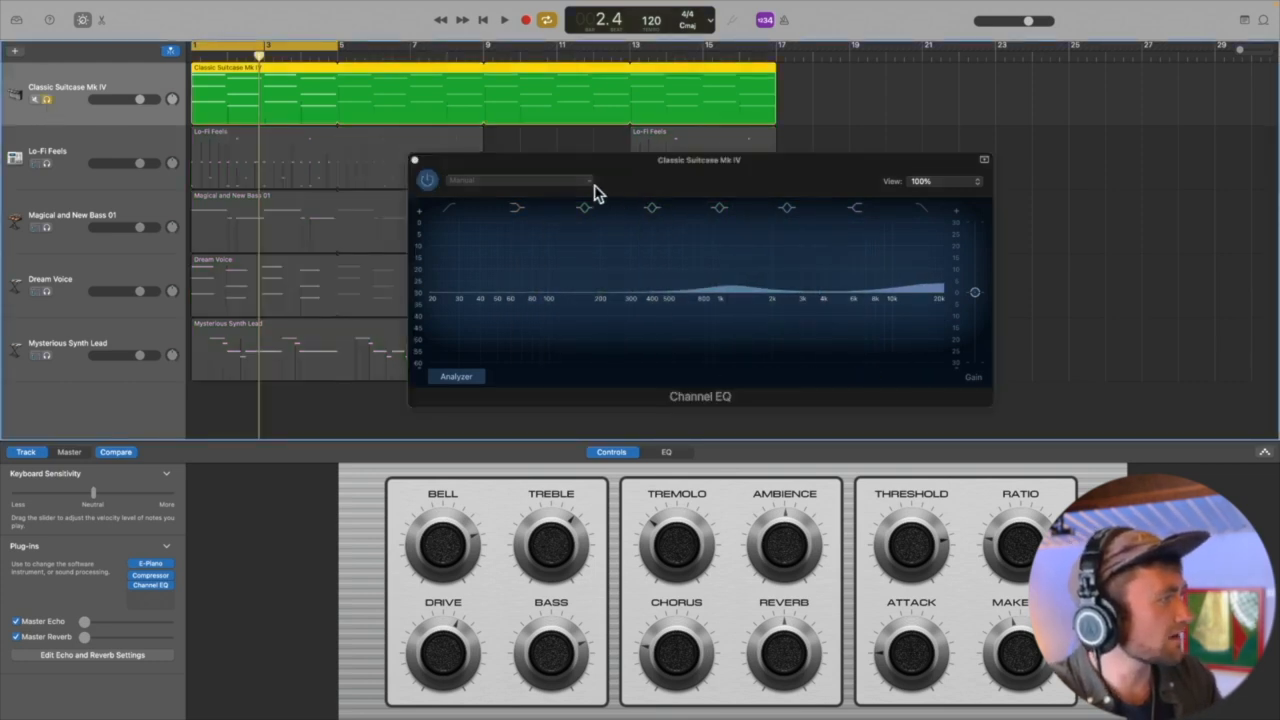
key(Return)
key(space)
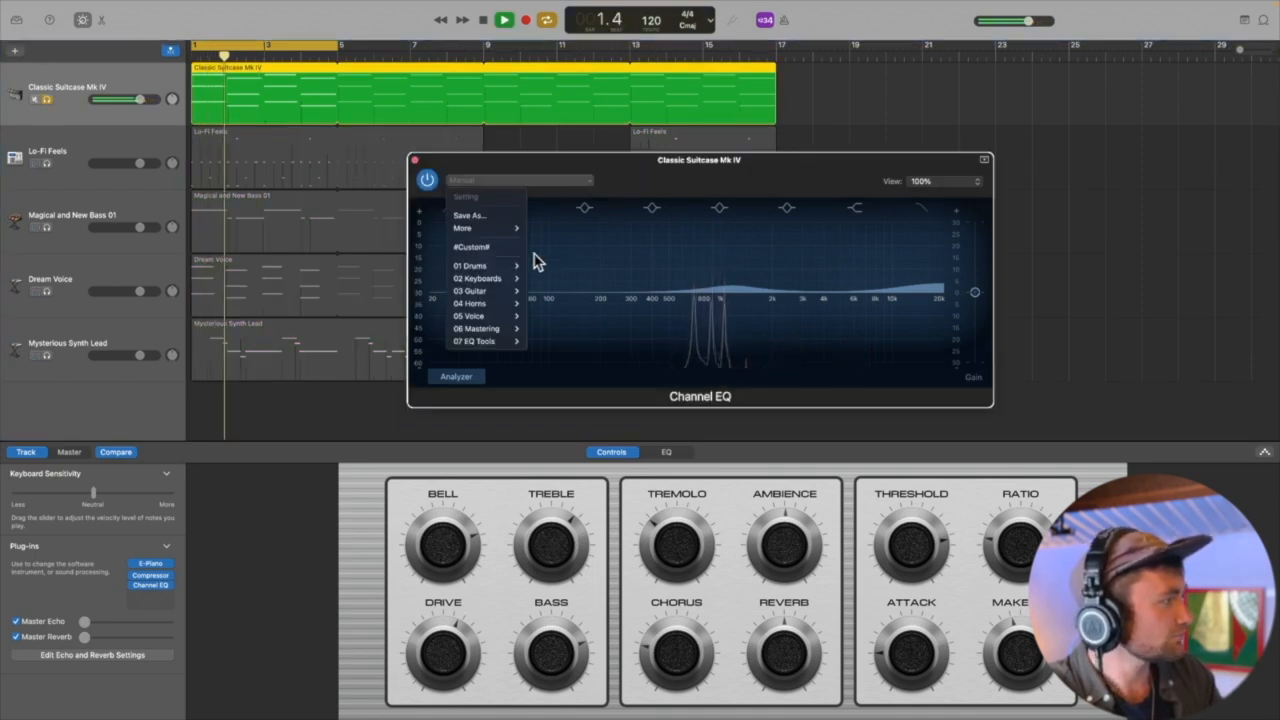
Step: Try the Refresh Rhodes and Piano Bright keyboard presets in the Channel EQ during playback, then stop playback
mouse_move(512, 278)
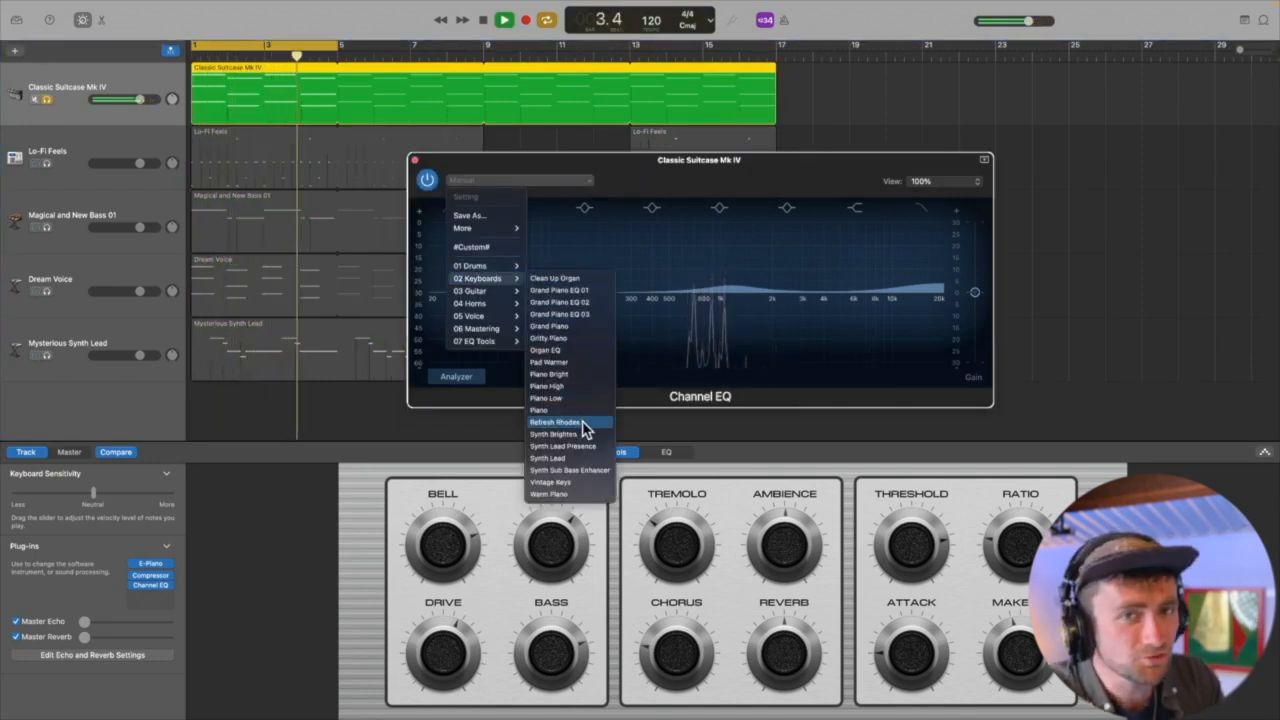
click(584, 423)
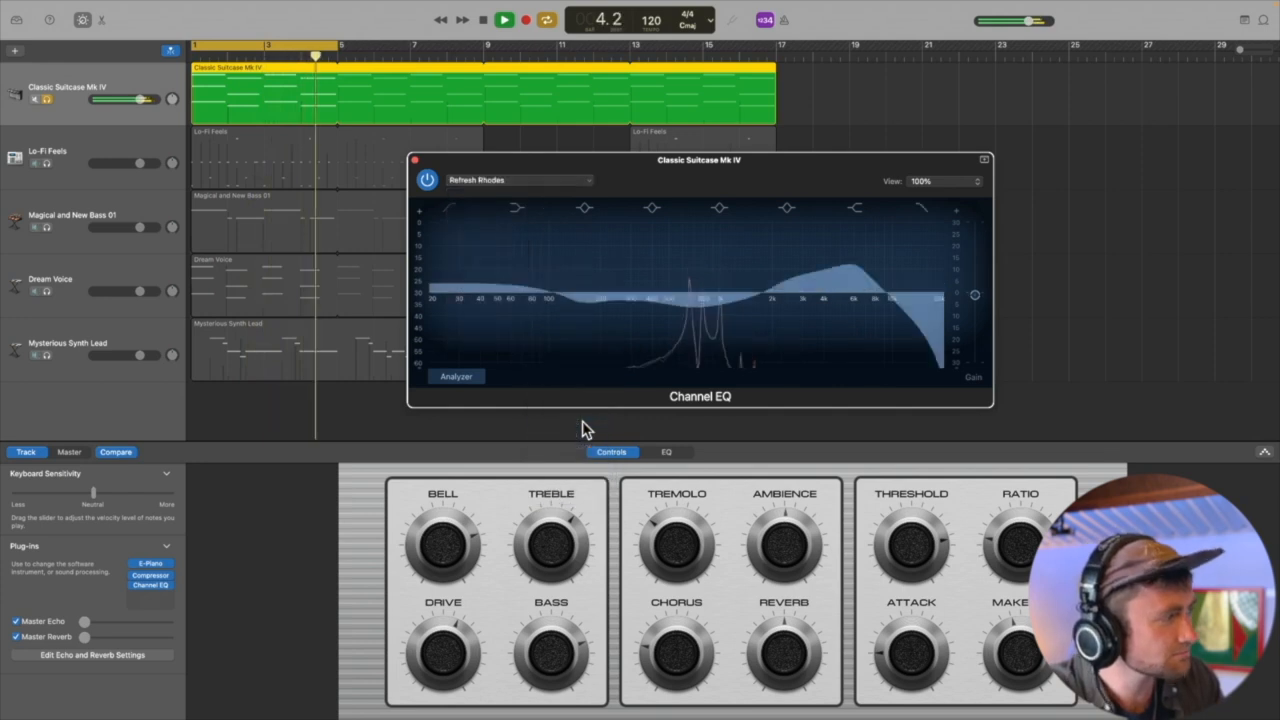
click(533, 188)
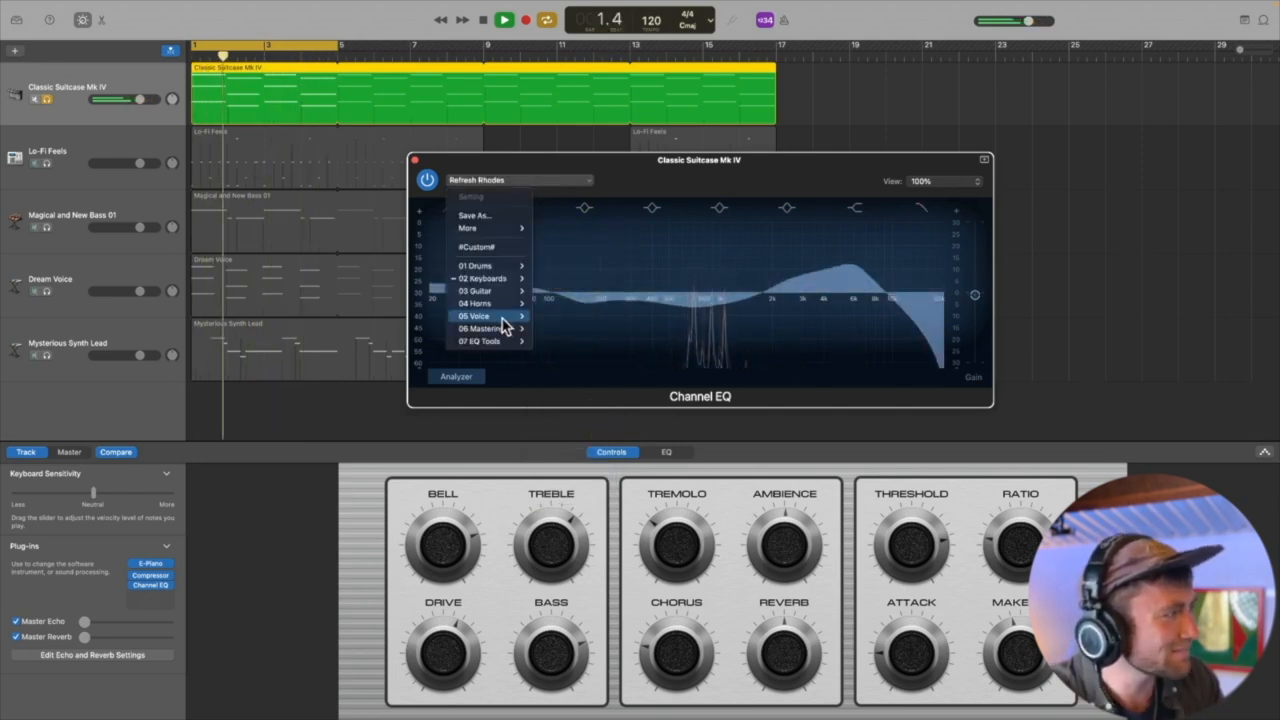
mouse_move(506, 279)
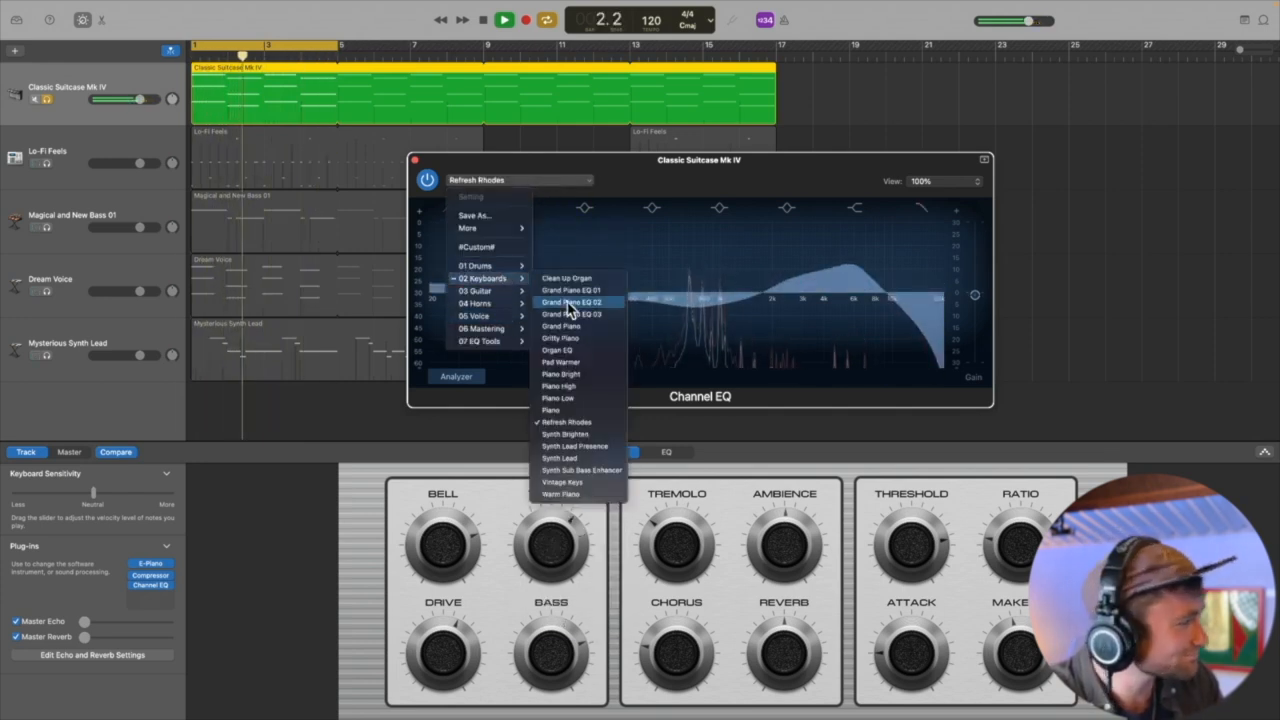
click(591, 381)
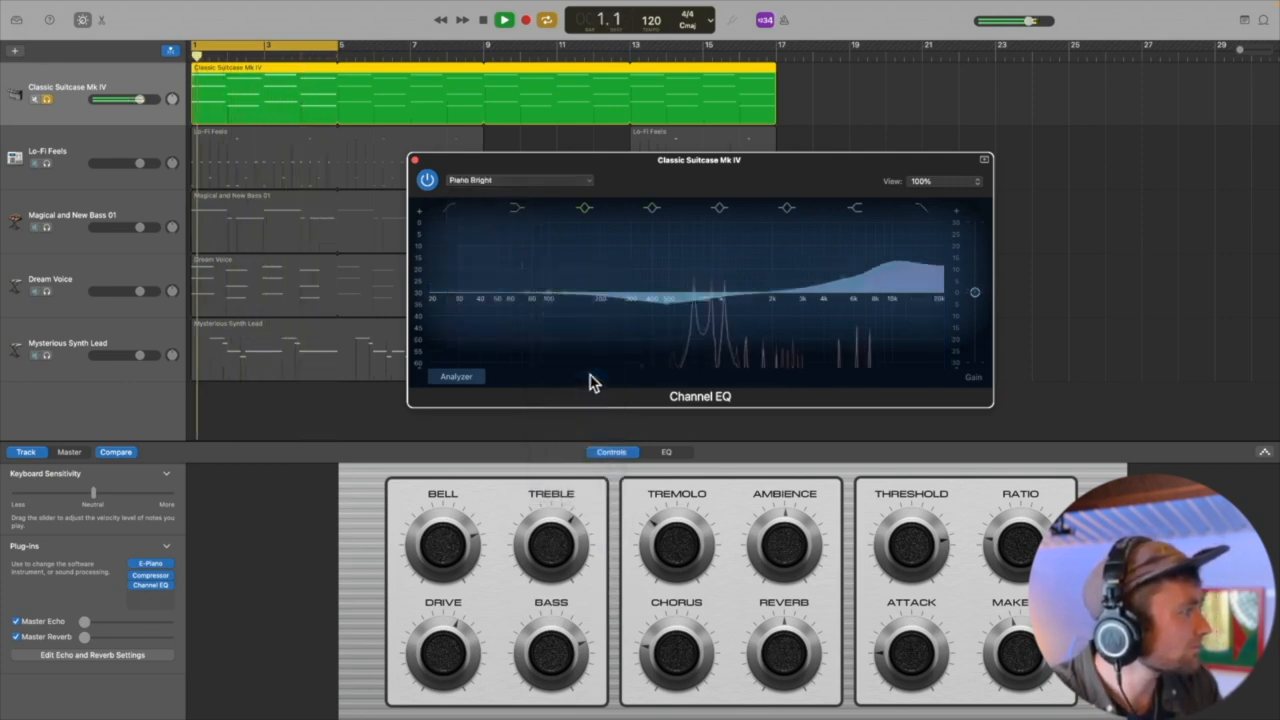
click(549, 181)
click(633, 168)
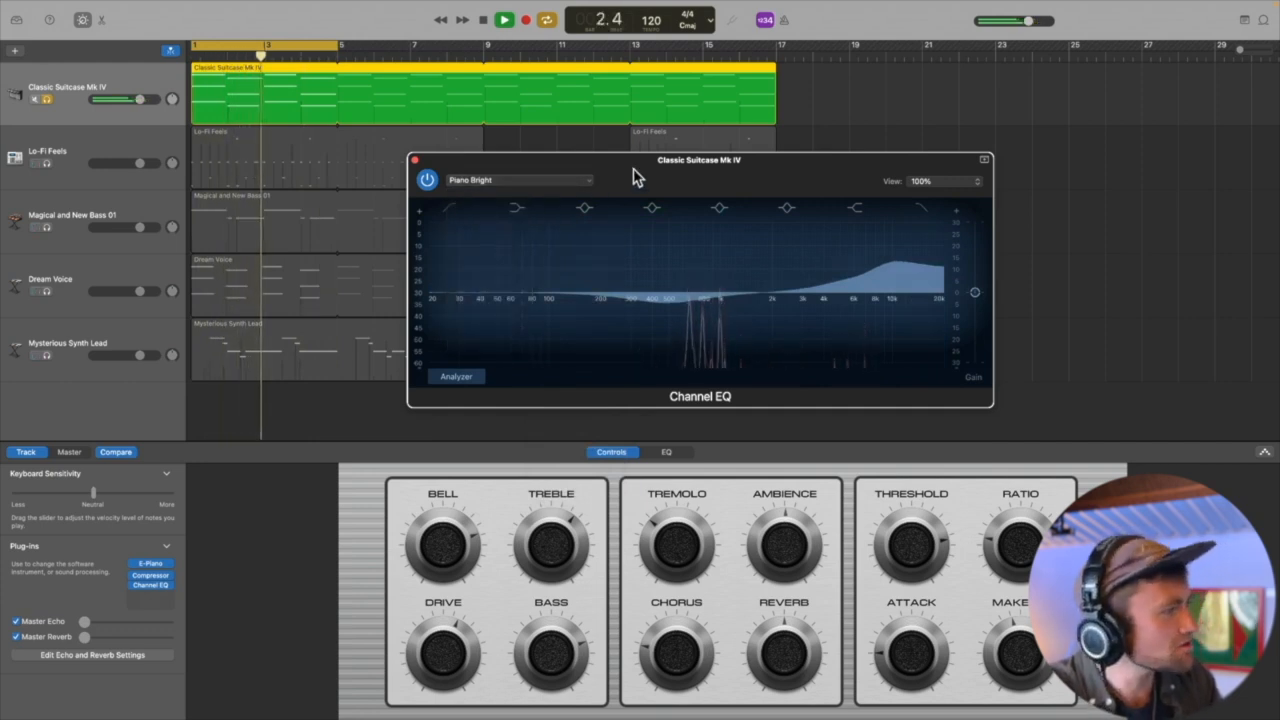
key(space)
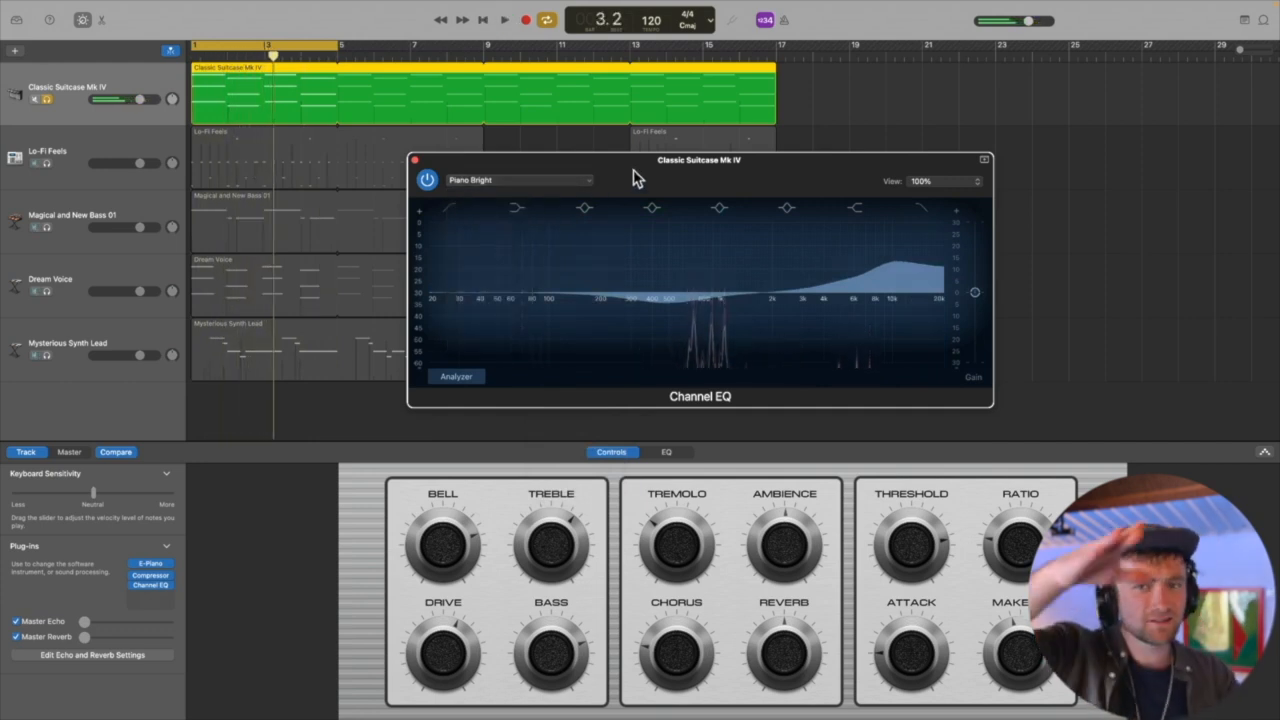
Step: Try the Pad Warmer keyboard preset in the Channel EQ and play the soloed piano briefly
click(584, 186)
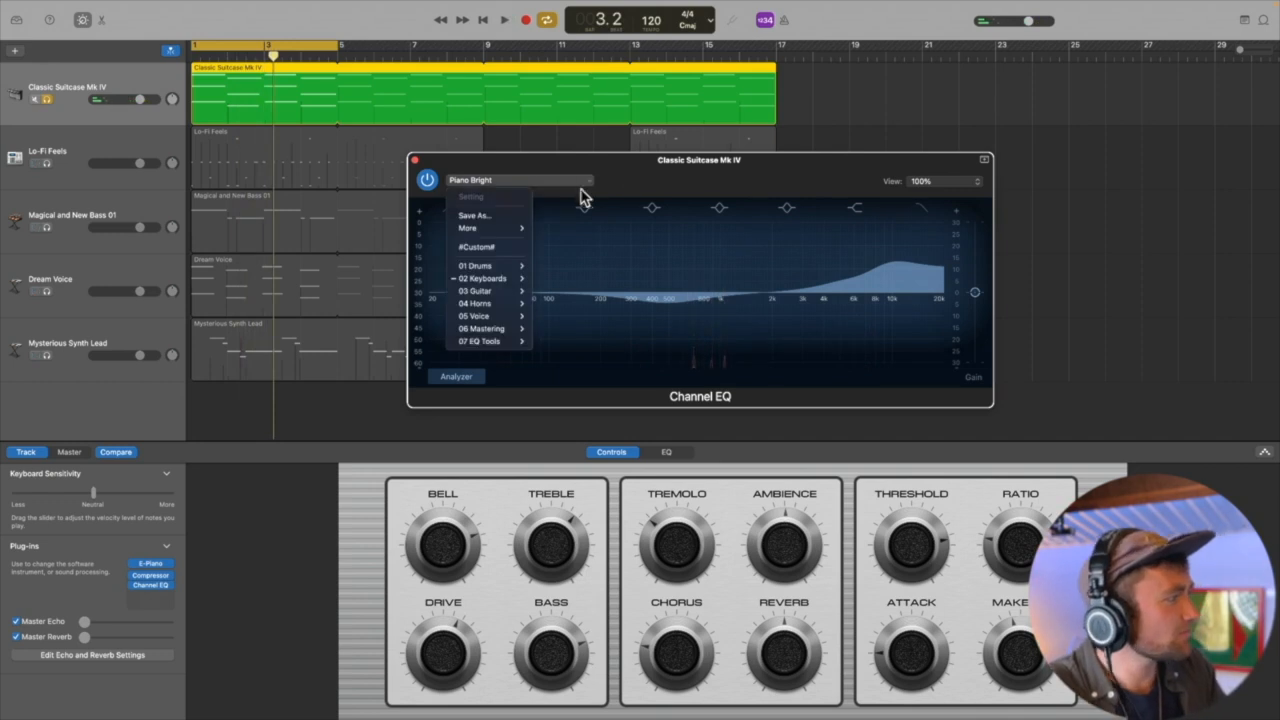
mouse_move(500, 278)
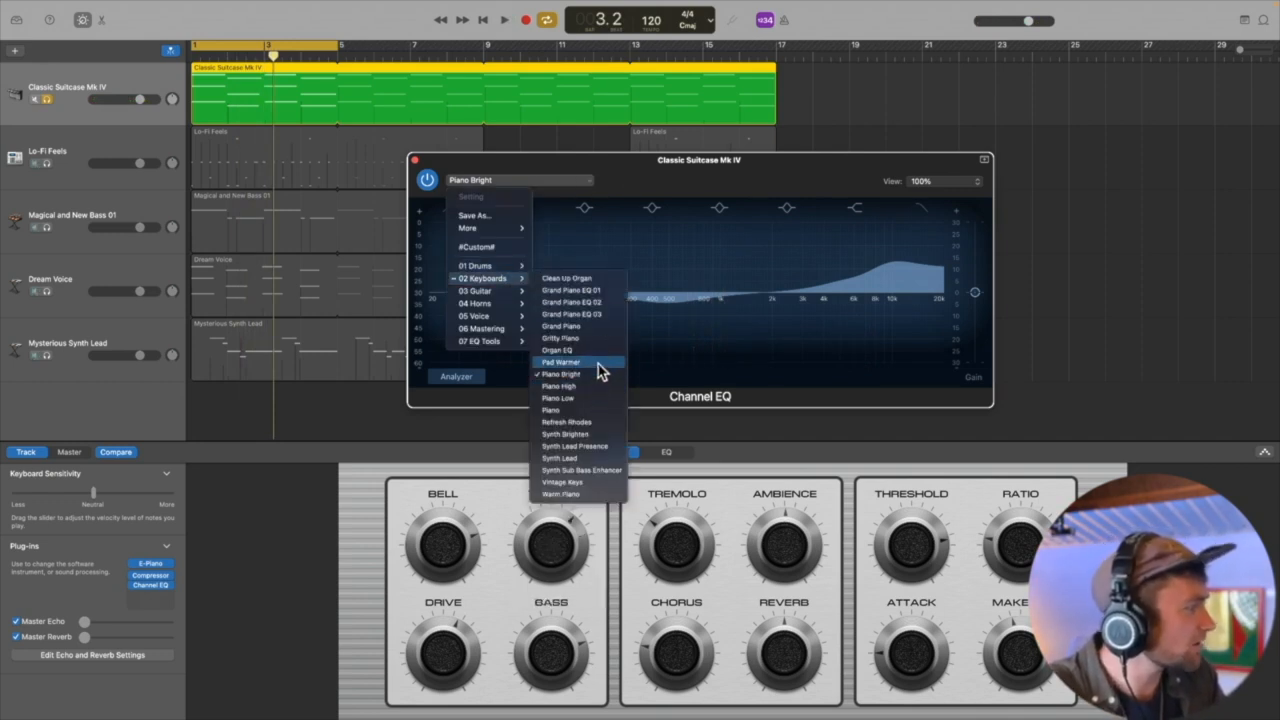
click(598, 364)
key(space)
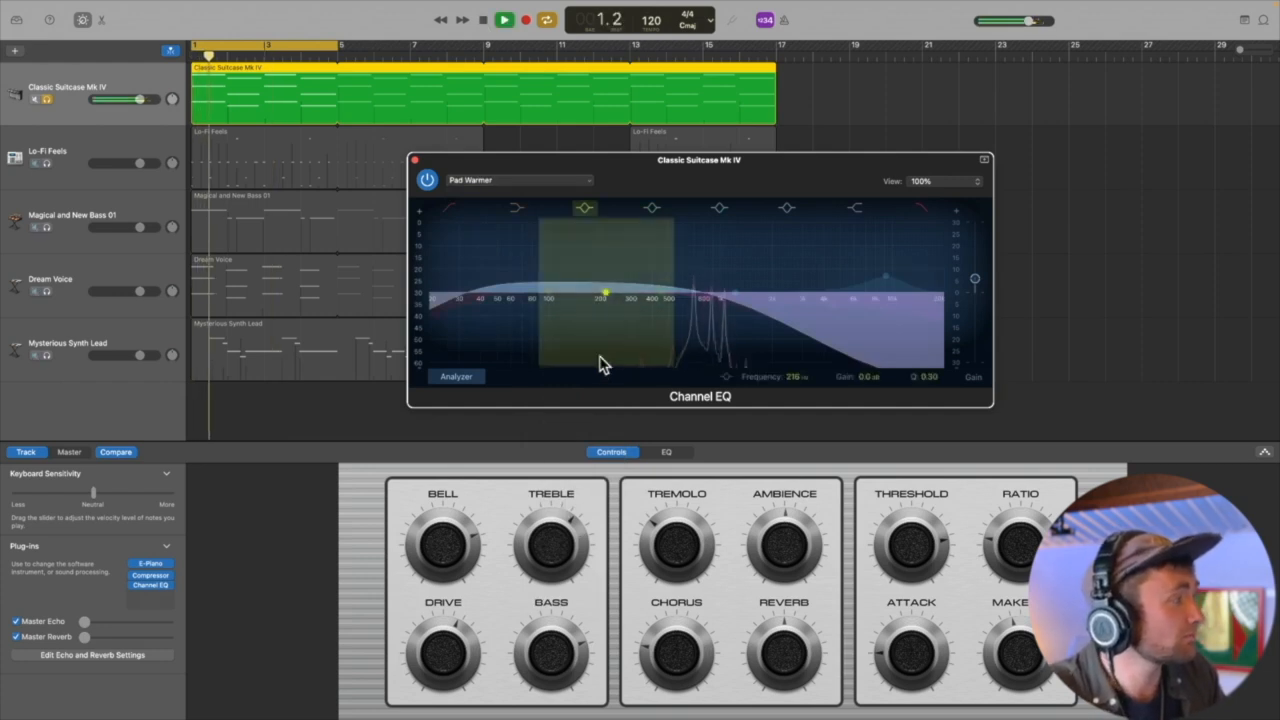
key(space)
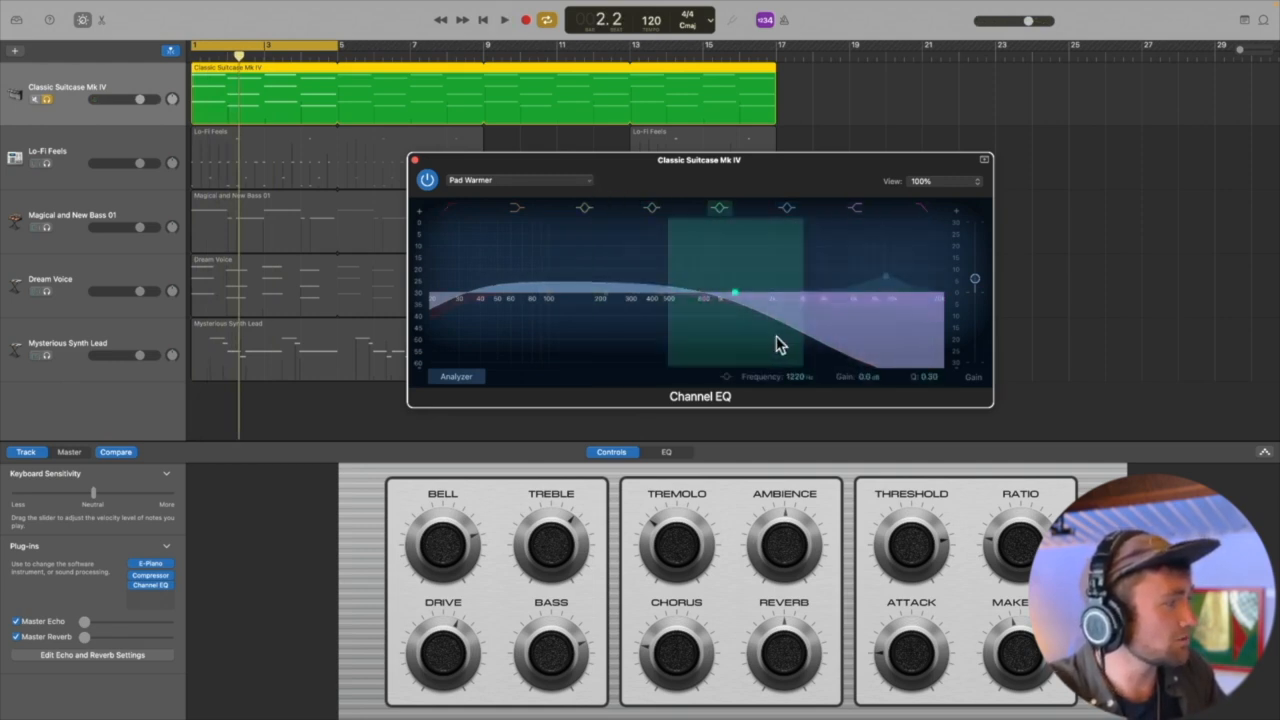
Step: Apply the Organ EQ keyboard preset to the piano track's Channel EQ and start playback
click(535, 183)
mouse_move(505, 280)
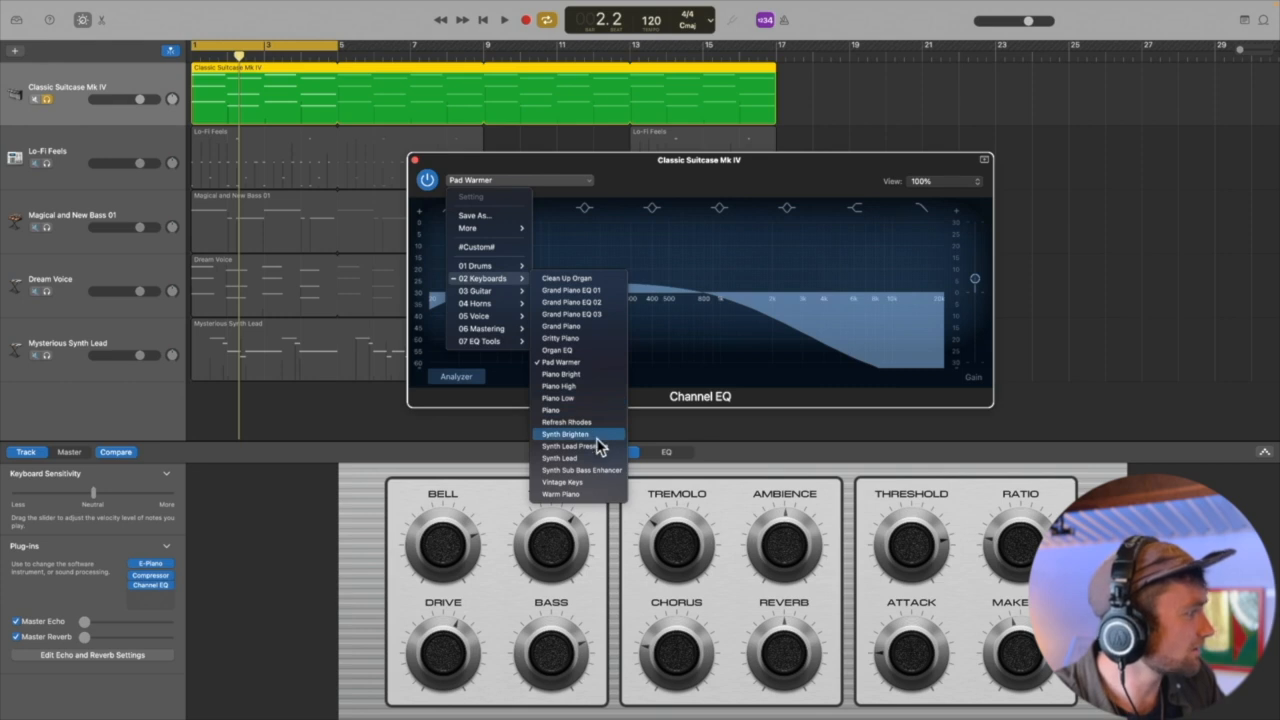
click(596, 357)
key(space)
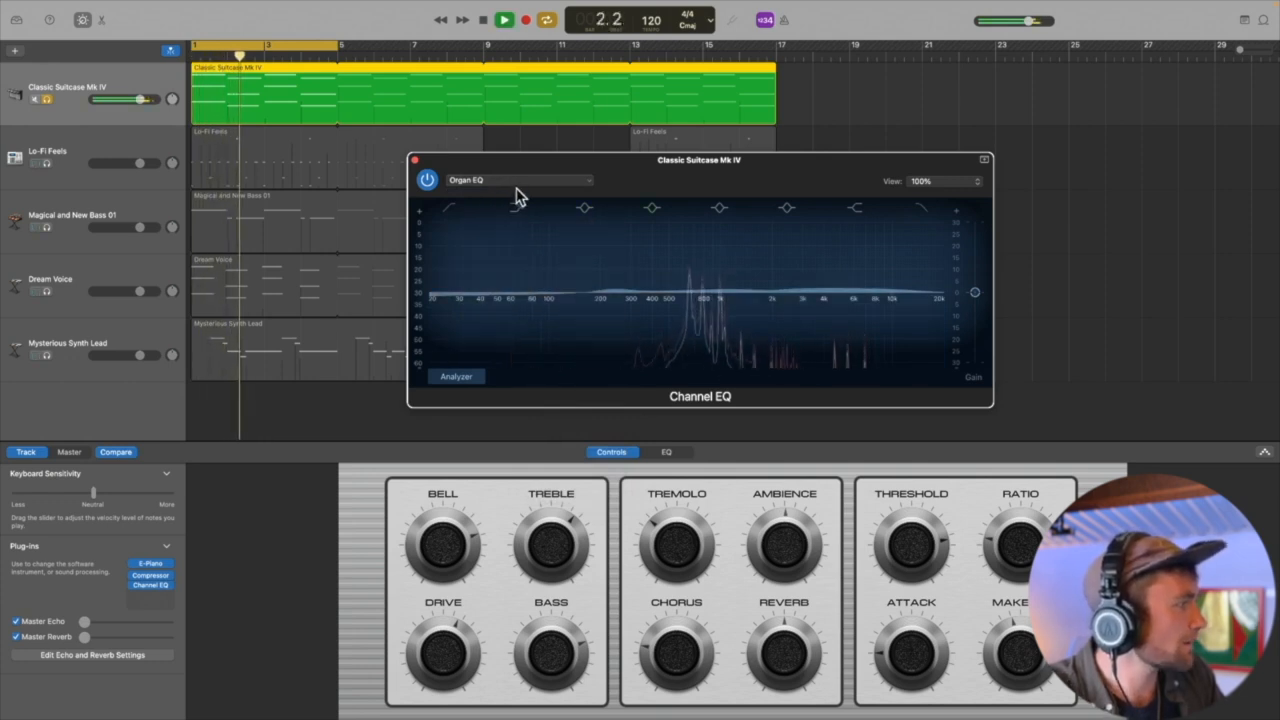
Step: Bypass and re-enable the Channel EQ to compare the piano's sound, stop playback and close the plug-in
click(425, 182)
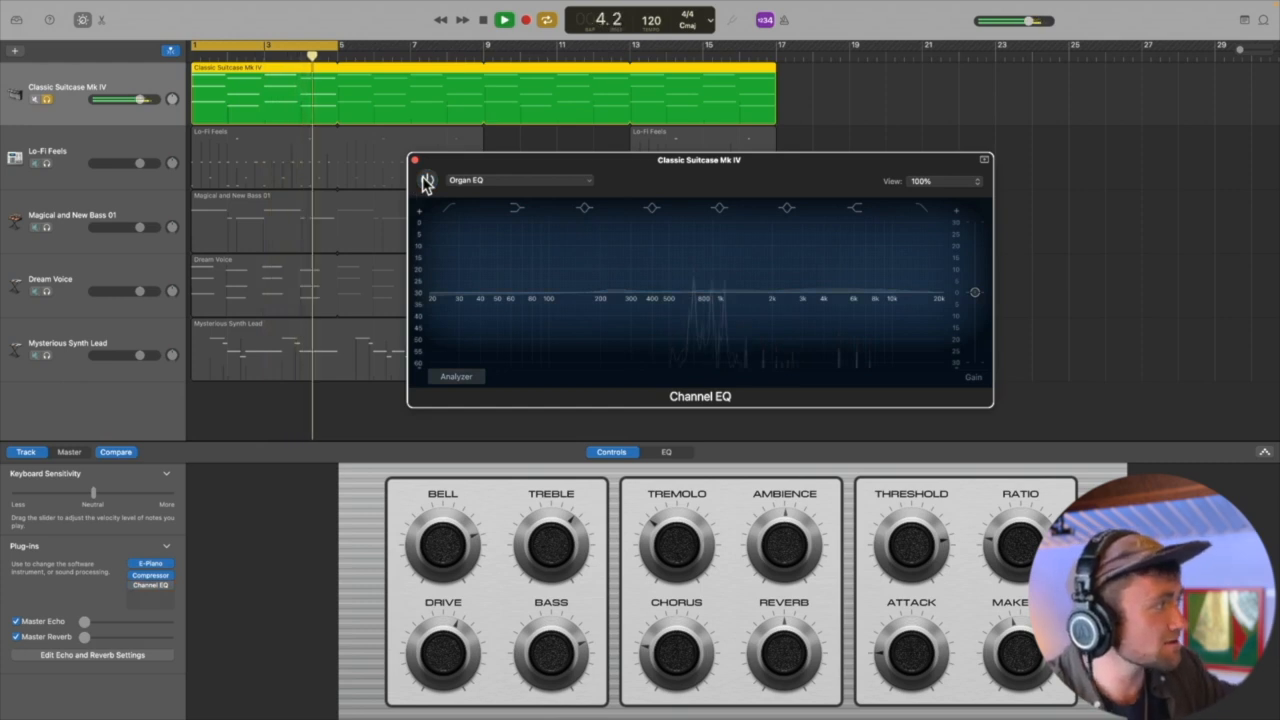
click(425, 182)
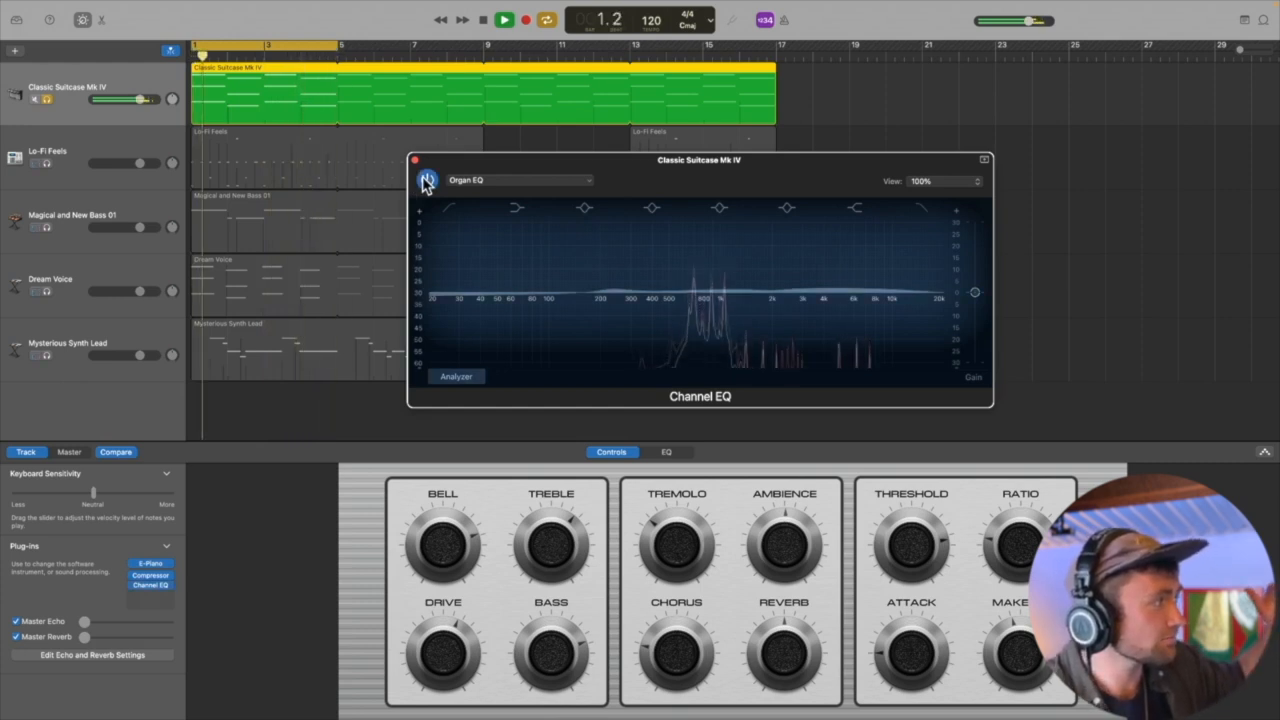
key(space)
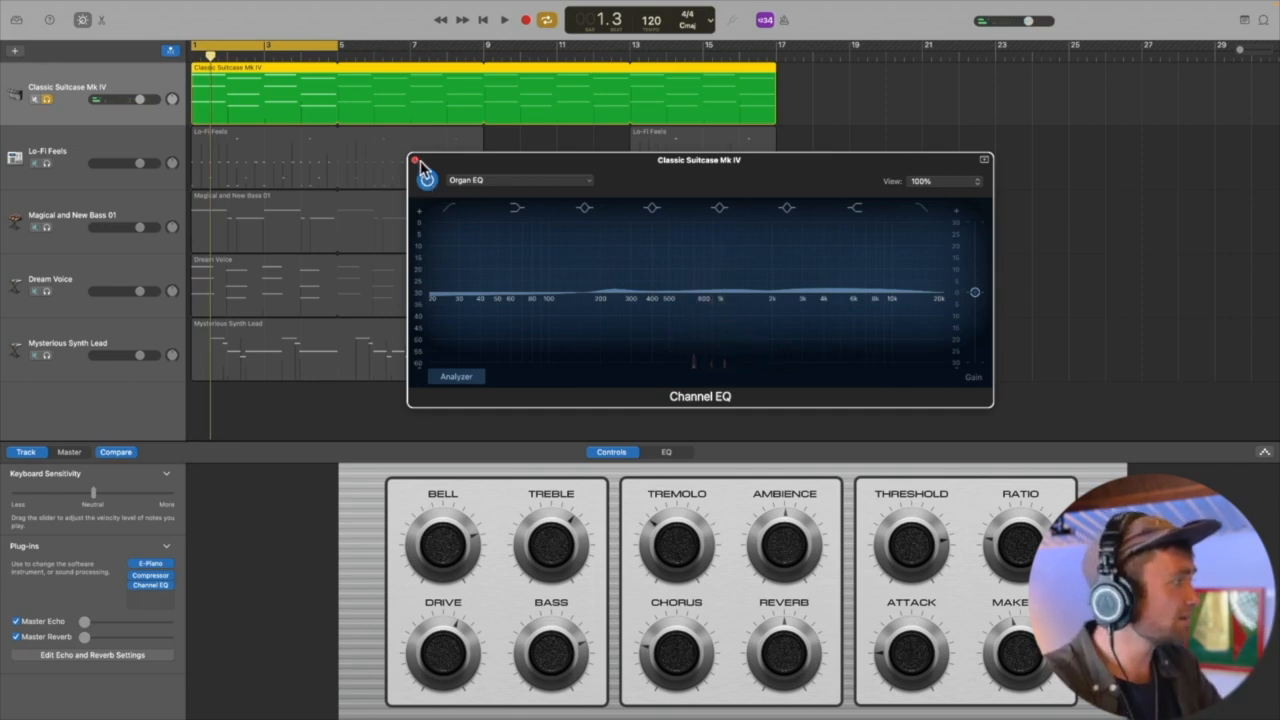
click(414, 161)
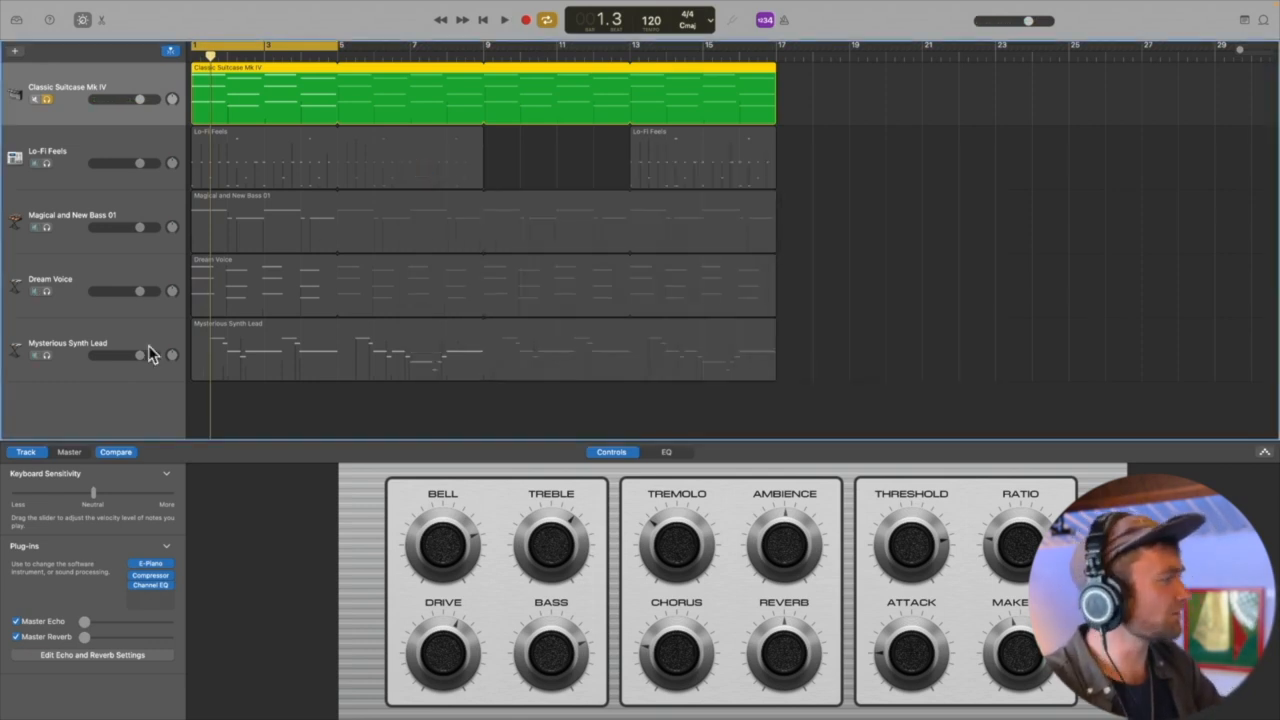
Step: Take the Classic Suitcase Mk IV track out of solo, play the full mix from the beginning and stop
click(46, 100)
key(Return)
key(space)
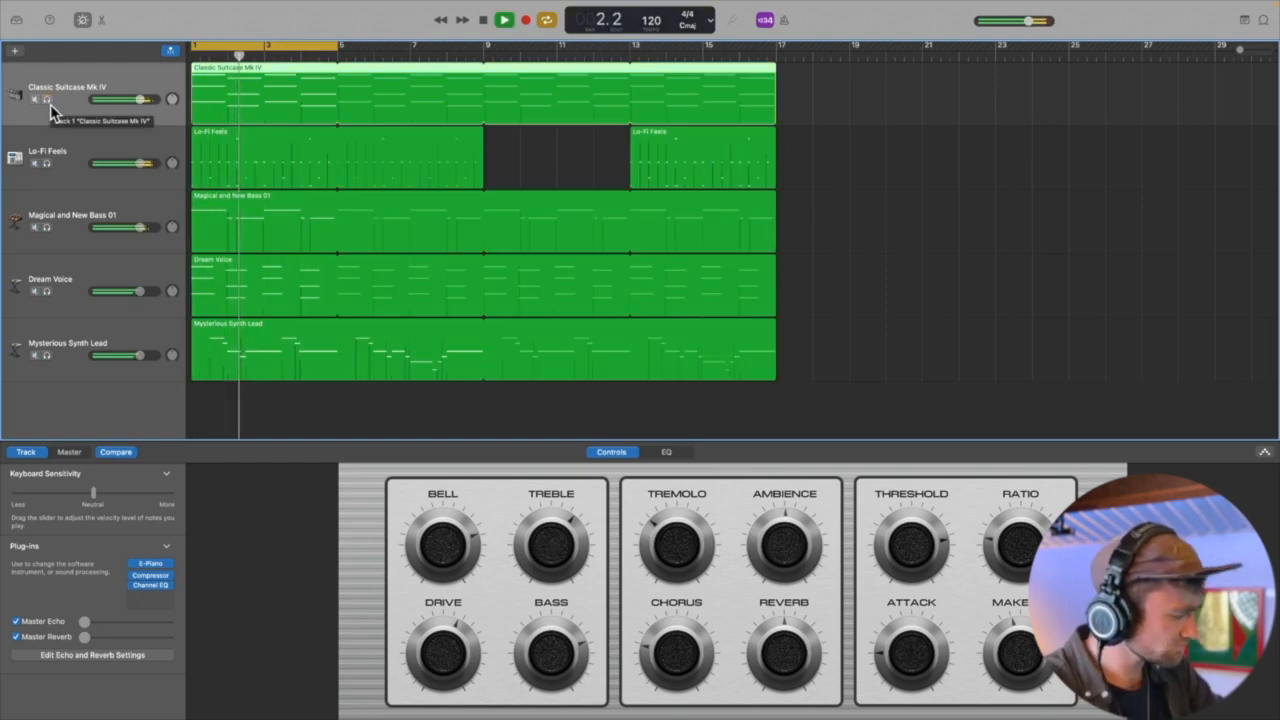
key(space)
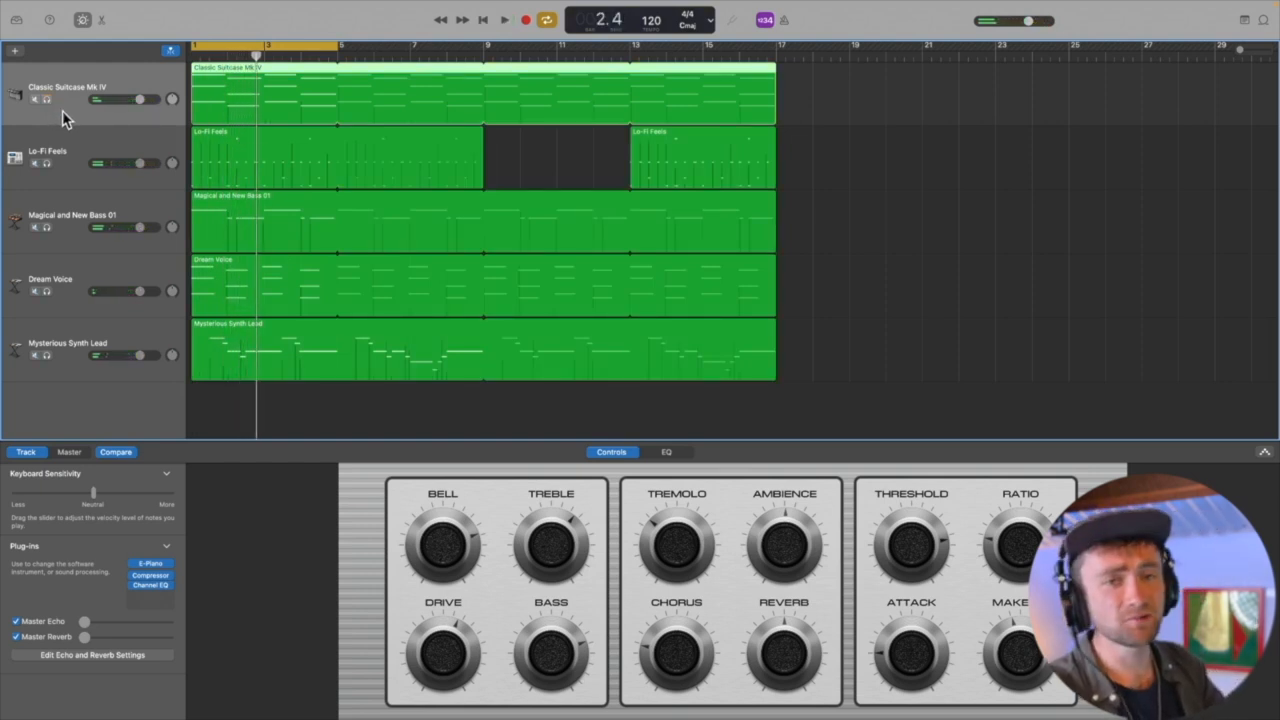
Step: Solo the Lo-Fi Feels track, open its Compressor plug-in and start playback
click(62, 155)
click(46, 163)
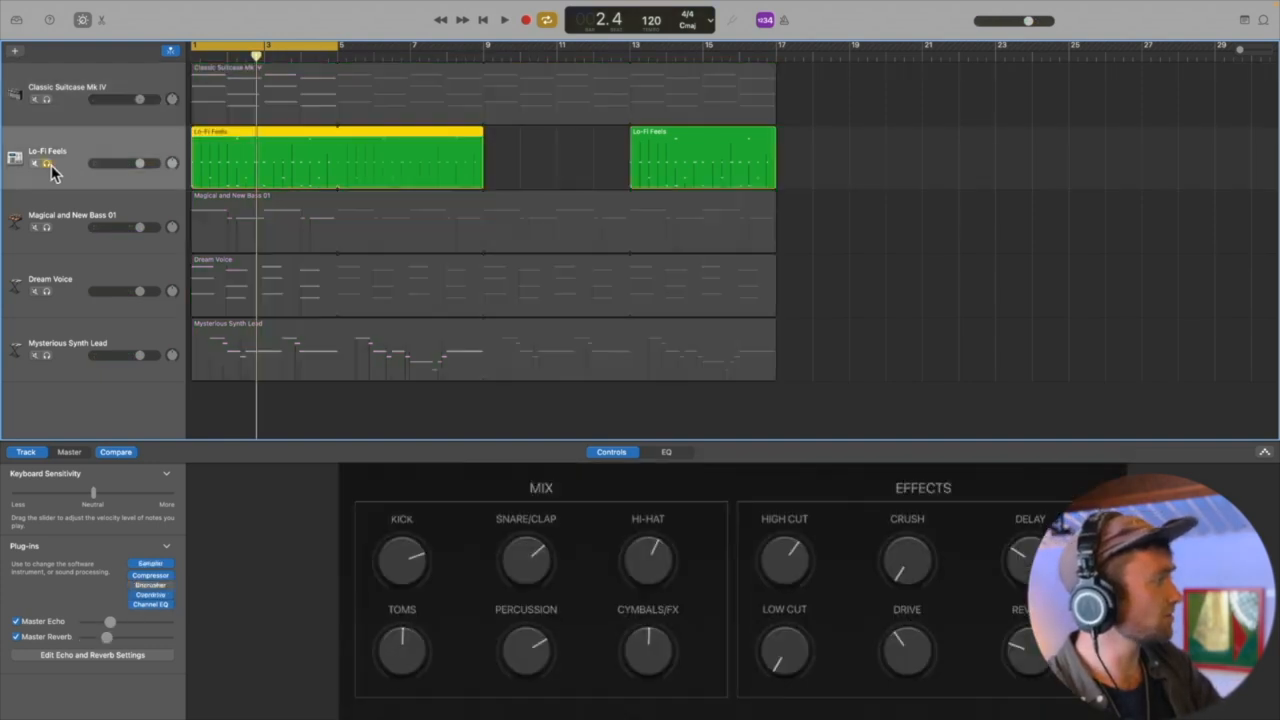
click(141, 575)
key(space)
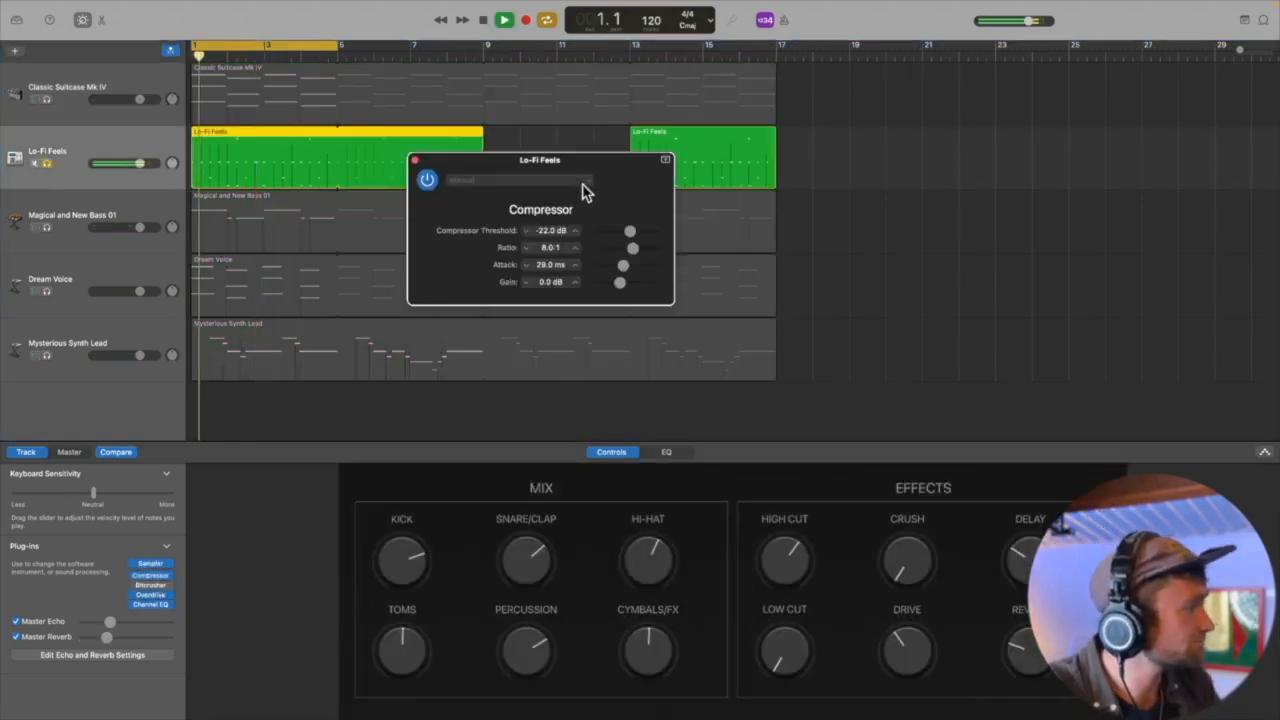
Step: Try the Drum Mix and Drum Room presets in the Lo-Fi Feels compressor while the drums play
click(585, 180)
mouse_move(530, 252)
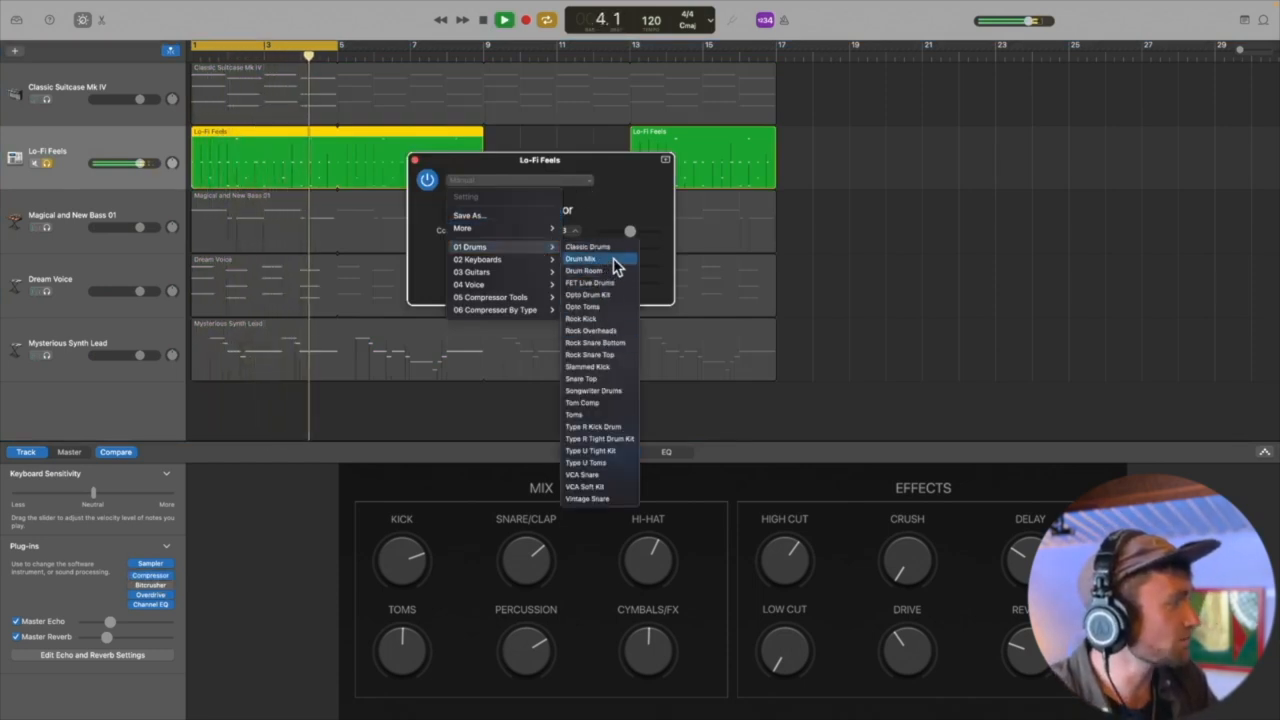
click(580, 258)
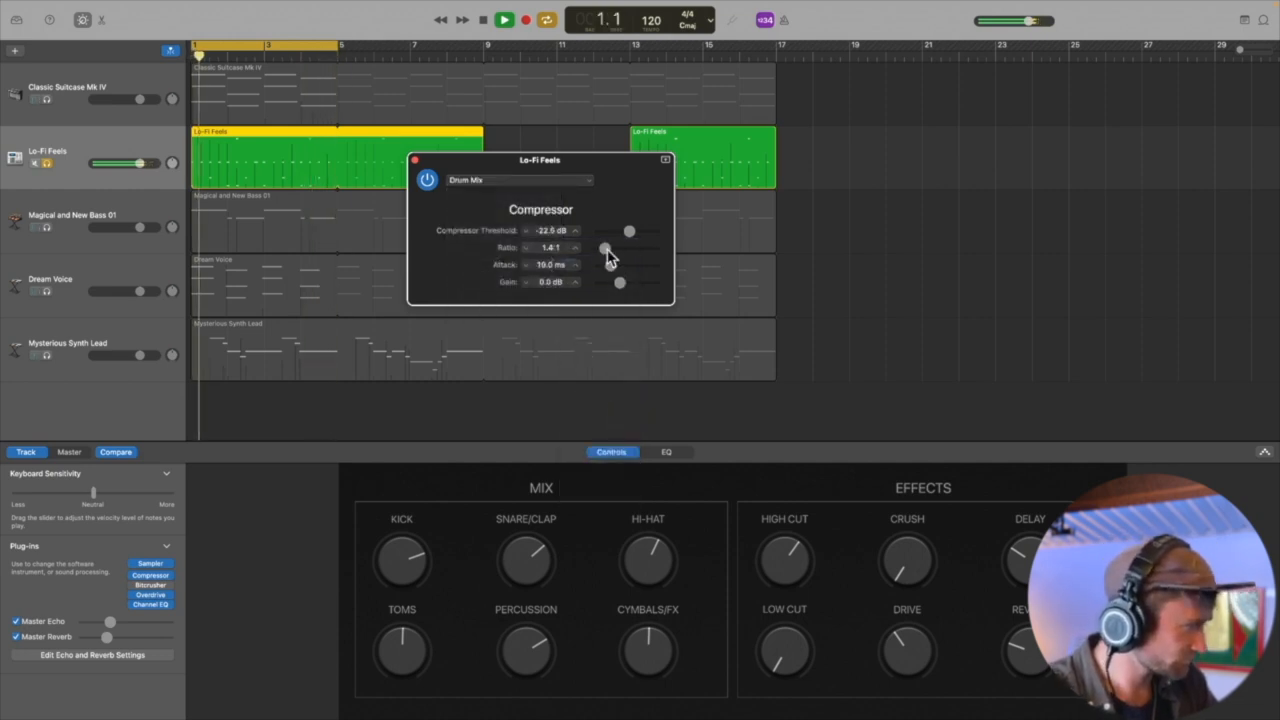
click(564, 190)
mouse_move(548, 247)
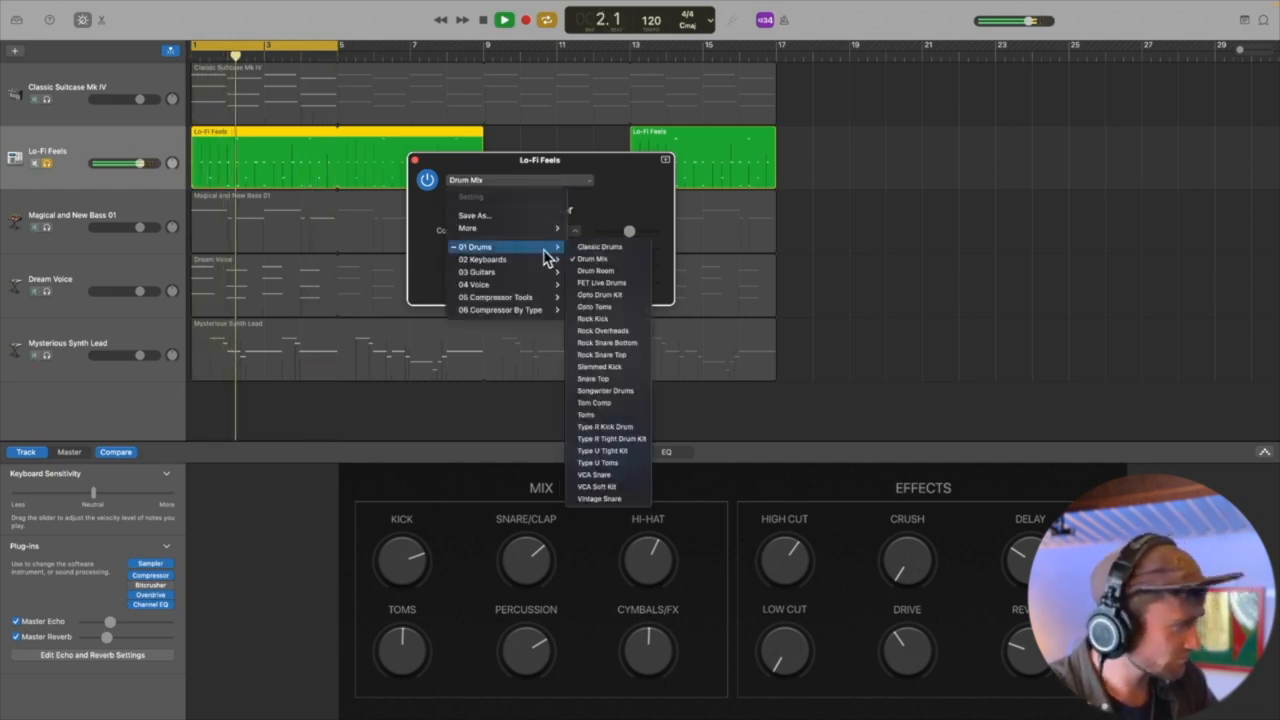
click(625, 271)
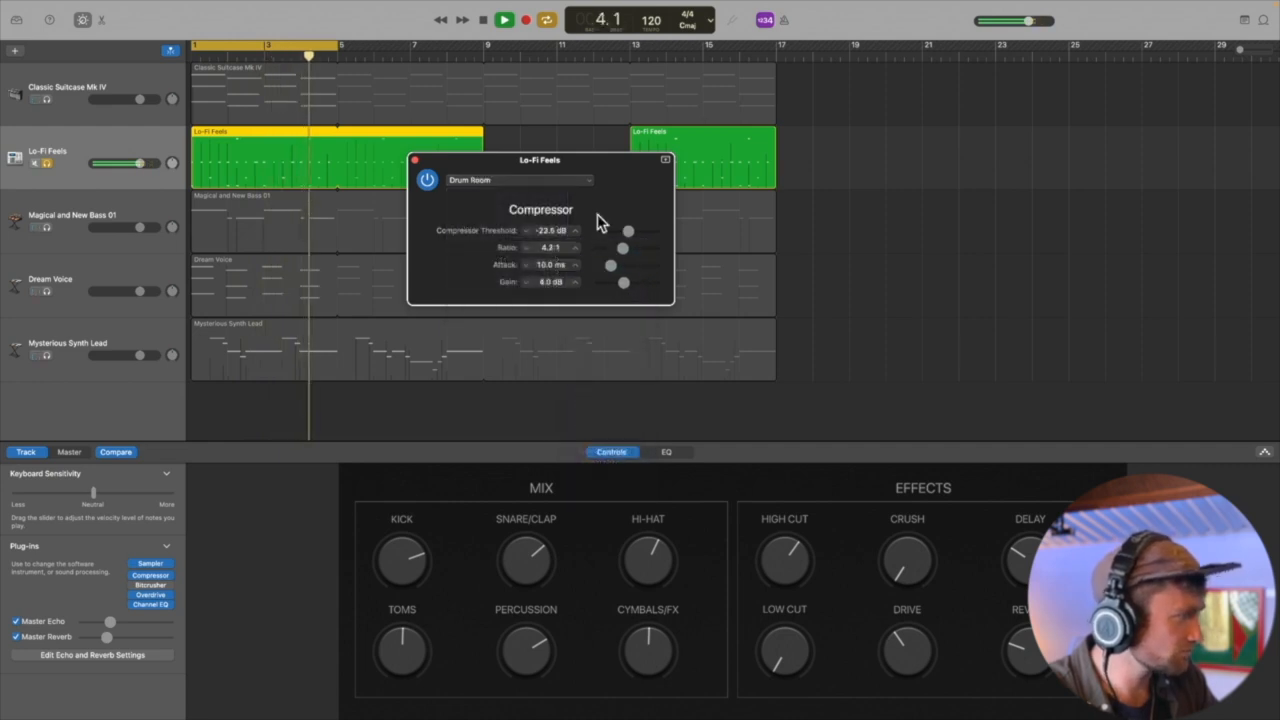
Step: Try the FET Live Drums, Opto Drum Kit and Songwriter Drums presets in the Lo-Fi Feels compressor while the drums play
click(586, 183)
mouse_move(548, 247)
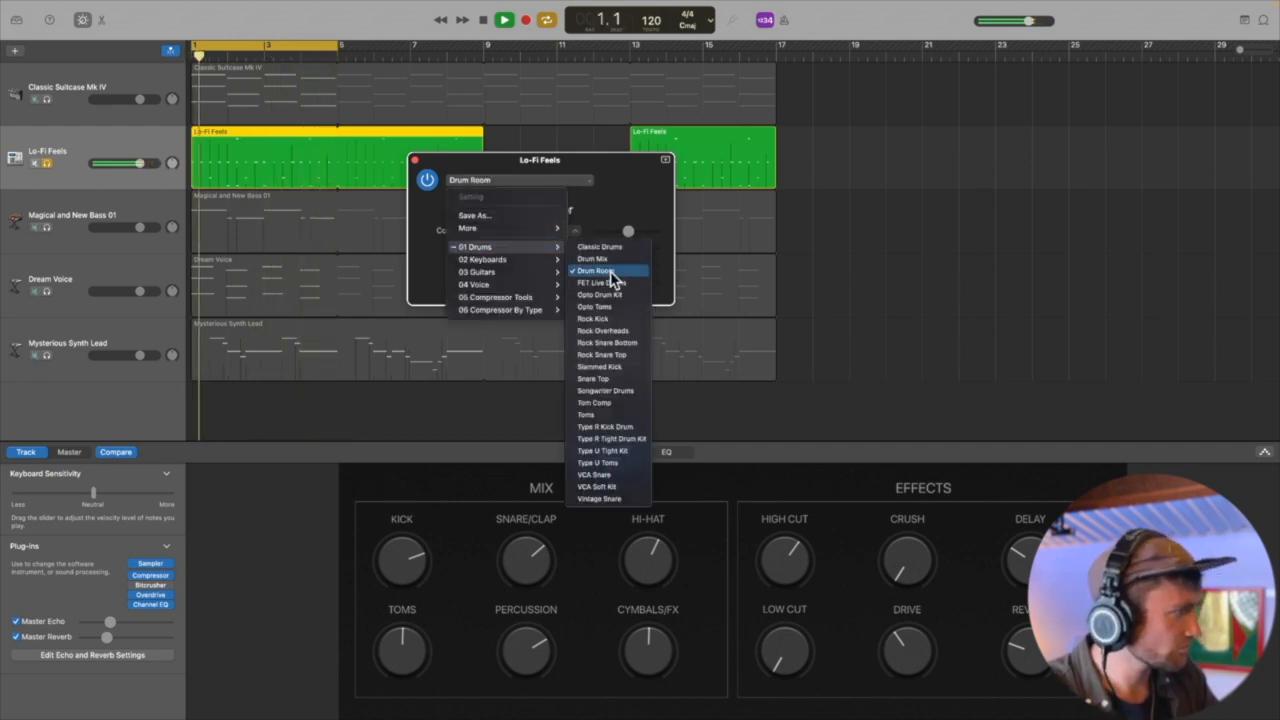
click(616, 284)
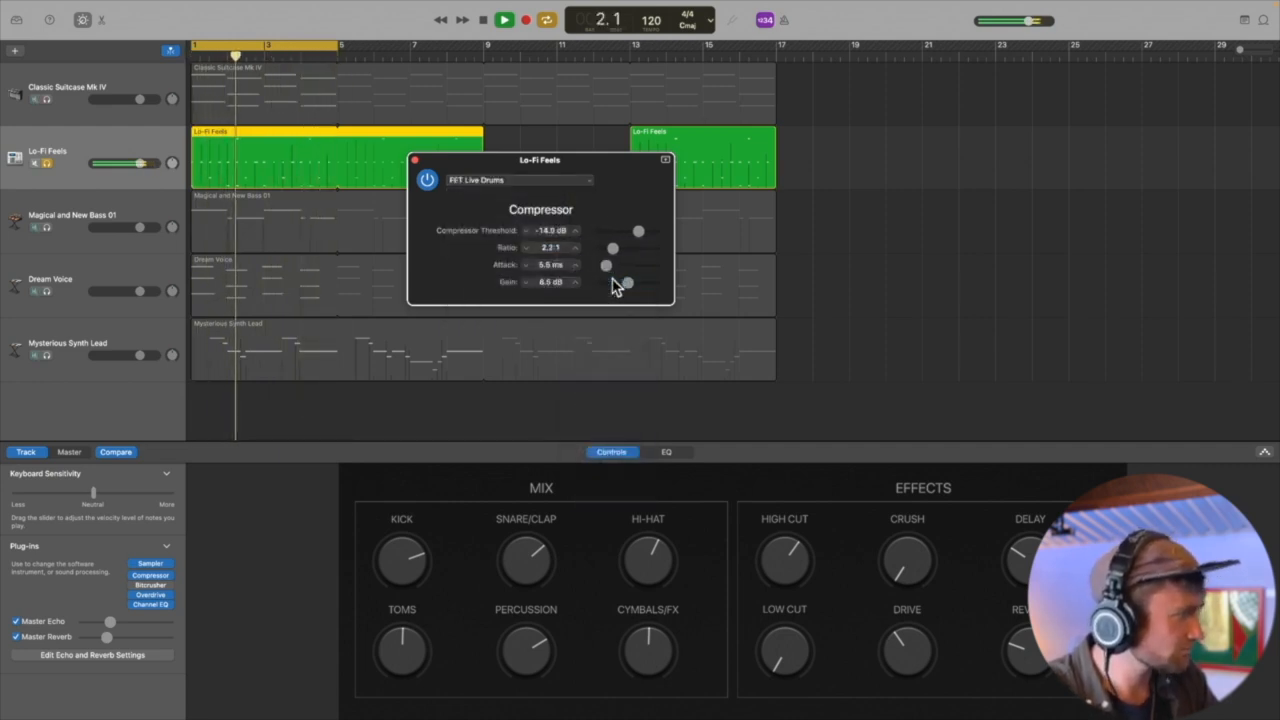
click(585, 181)
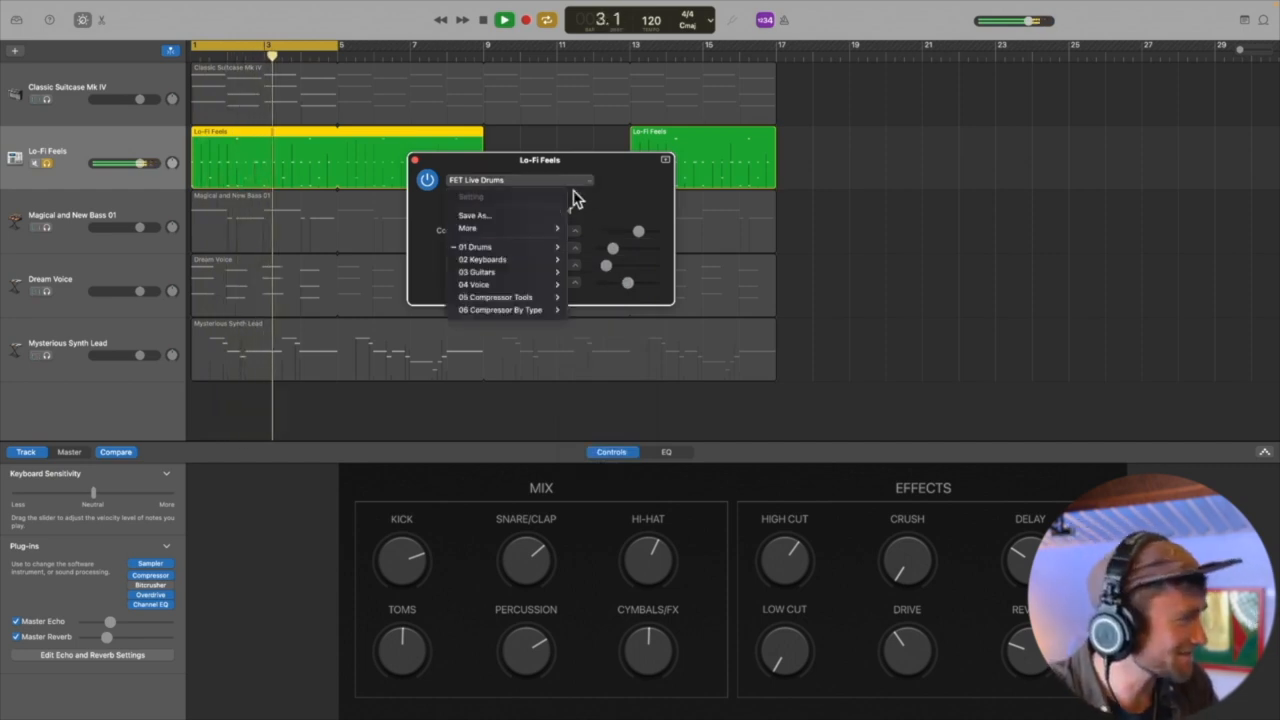
mouse_move(545, 247)
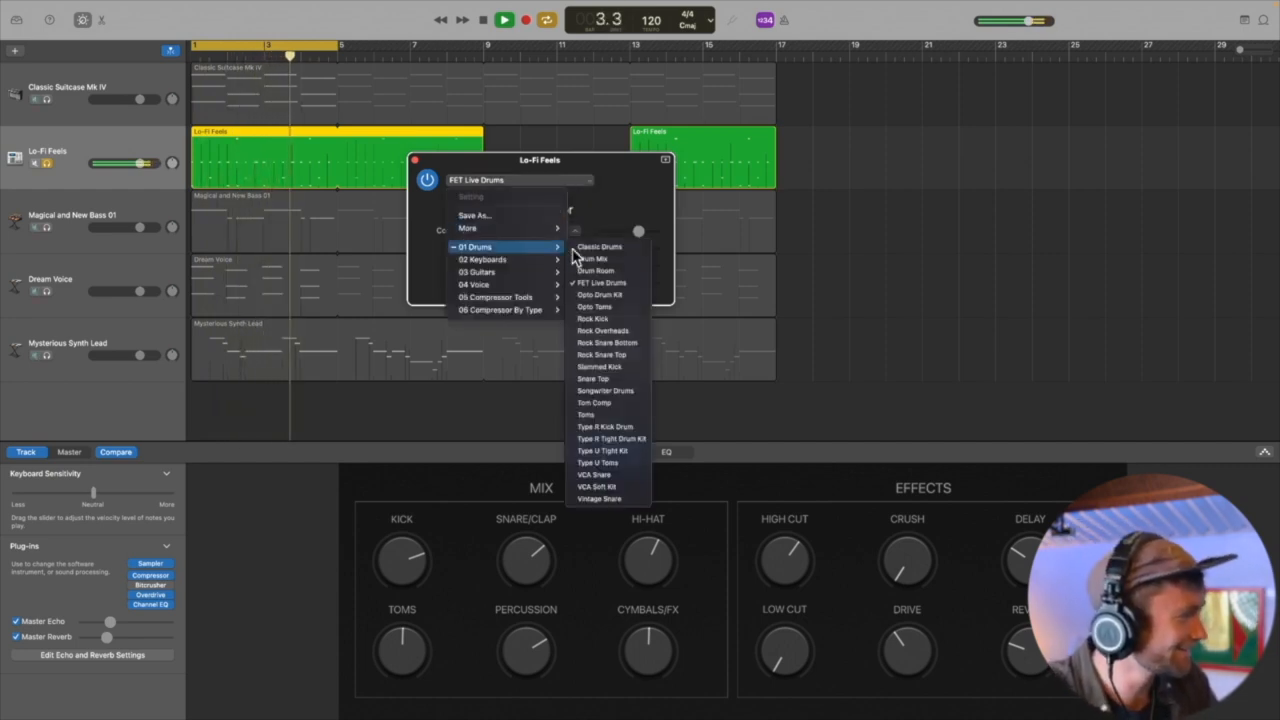
click(617, 295)
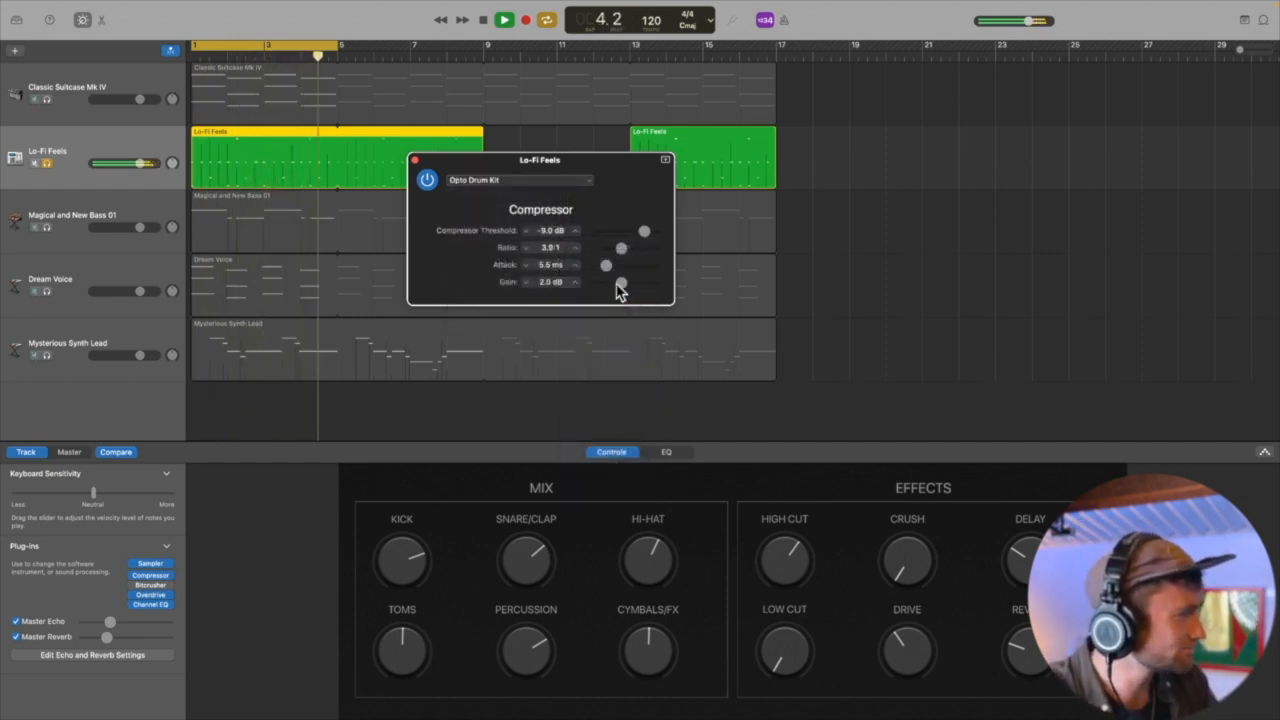
click(587, 182)
mouse_move(545, 250)
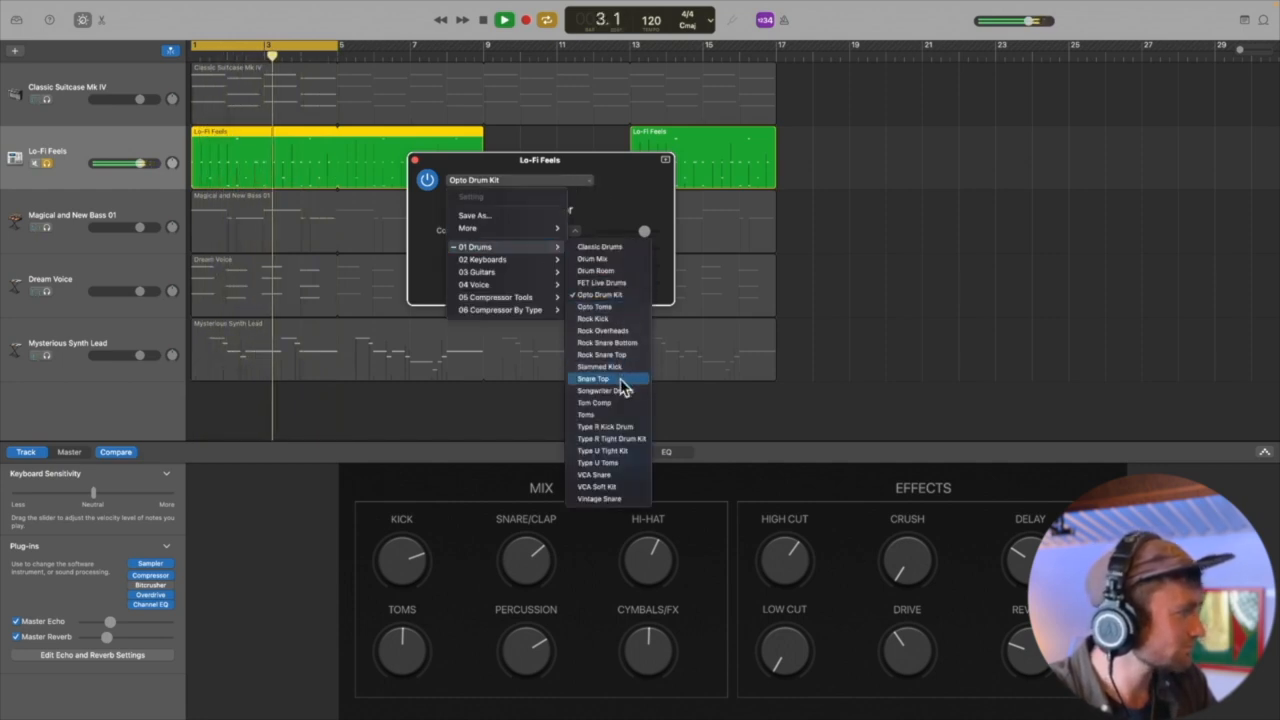
click(630, 391)
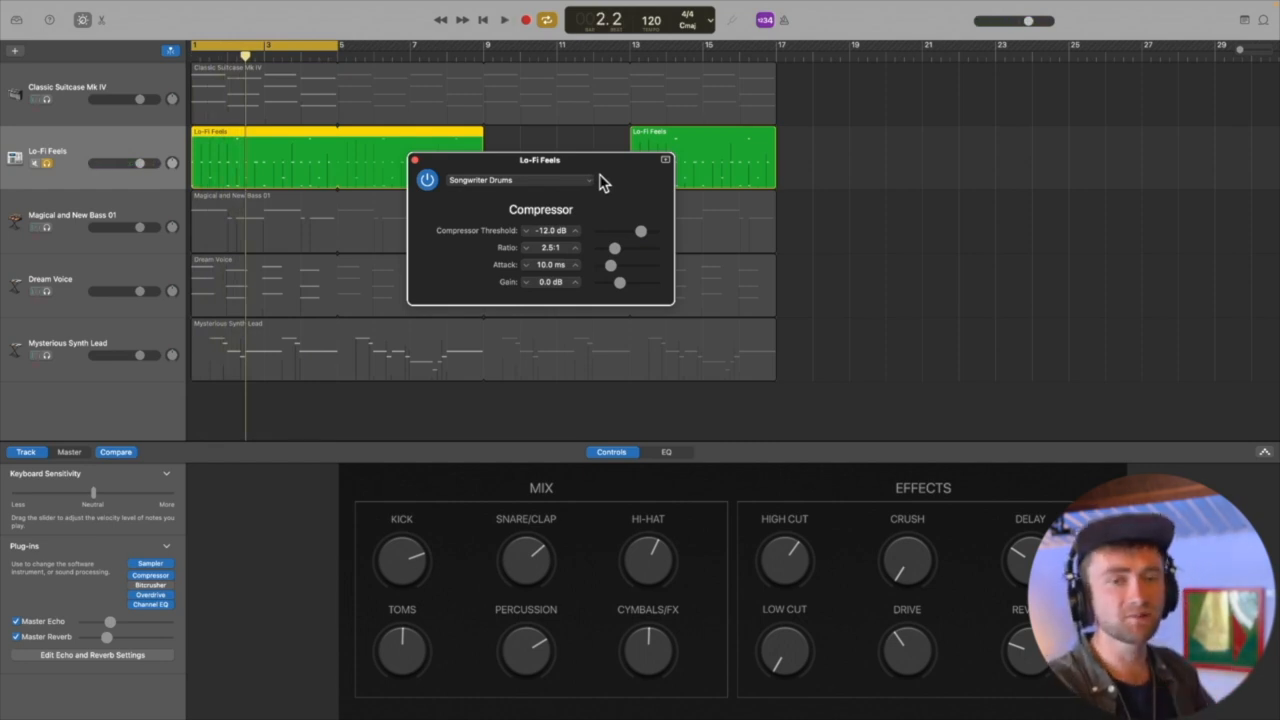
Step: Compare the FET Live Drums and Drum Room presets again, apply Opto Drum Kit to the drum compressor, close it and stop playback
click(588, 181)
mouse_move(555, 250)
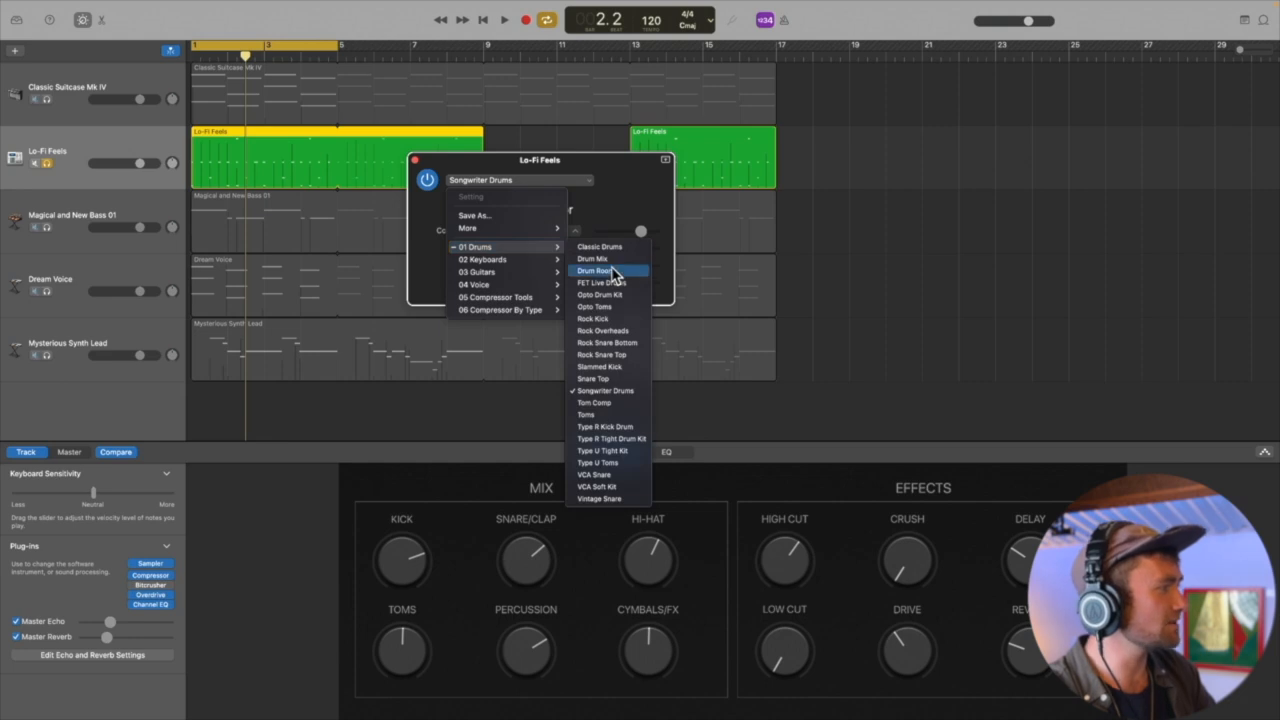
click(622, 286)
key(space)
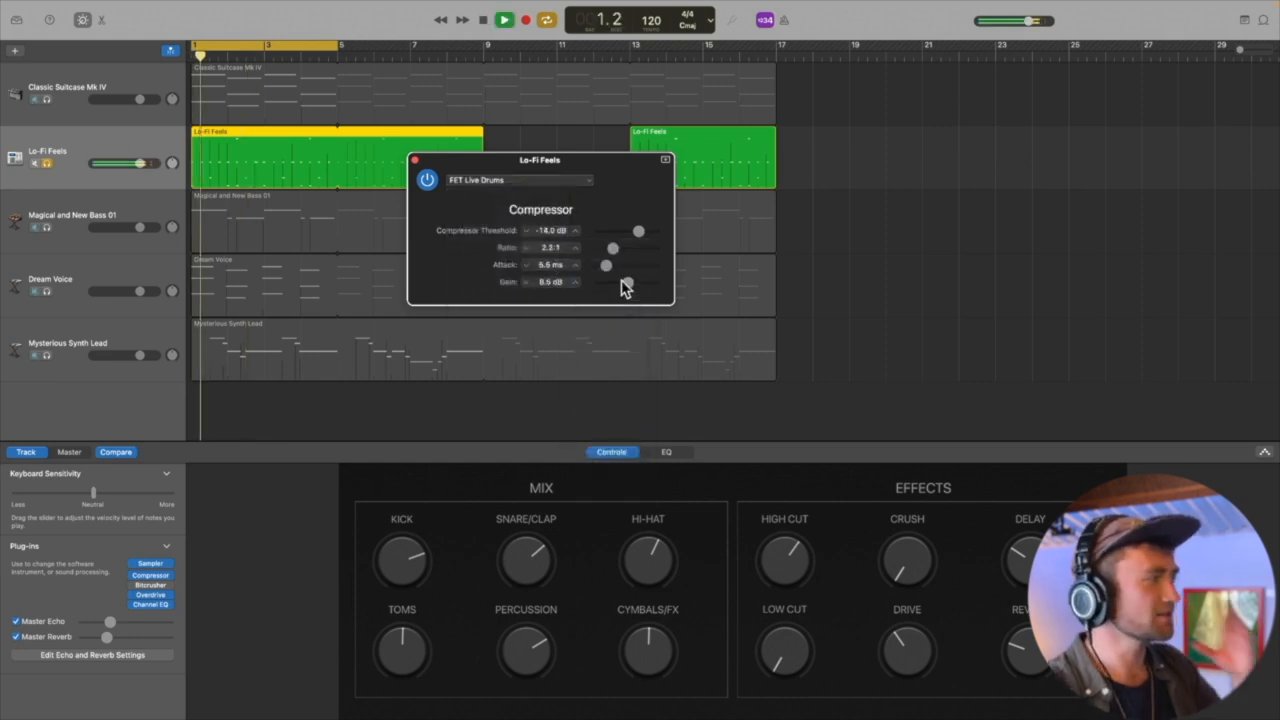
click(590, 190)
mouse_move(505, 247)
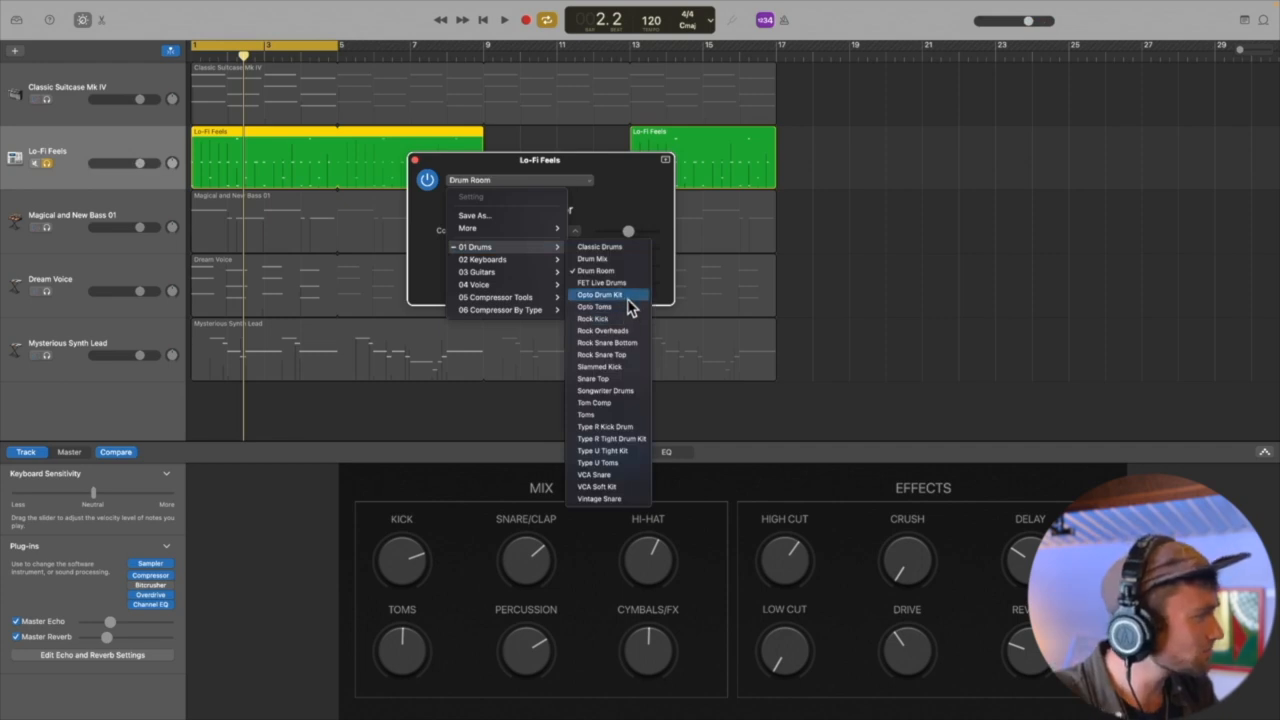
click(598, 270)
key(space)
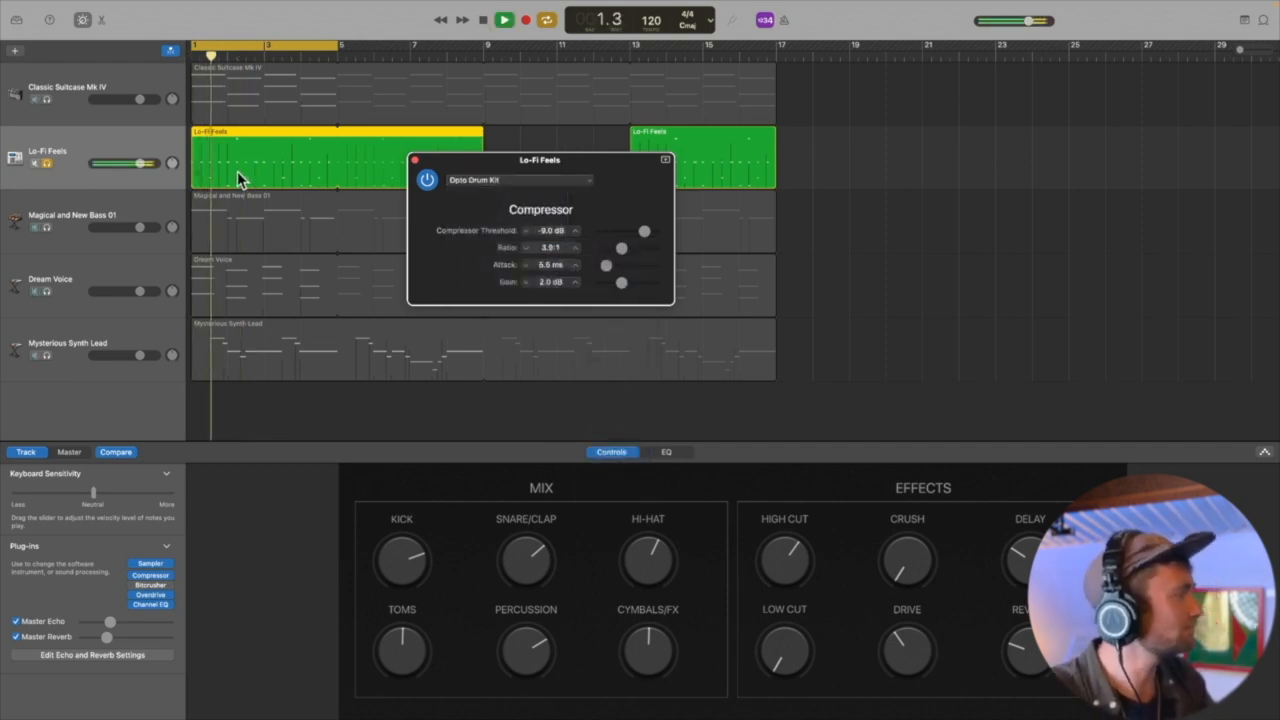
click(415, 162)
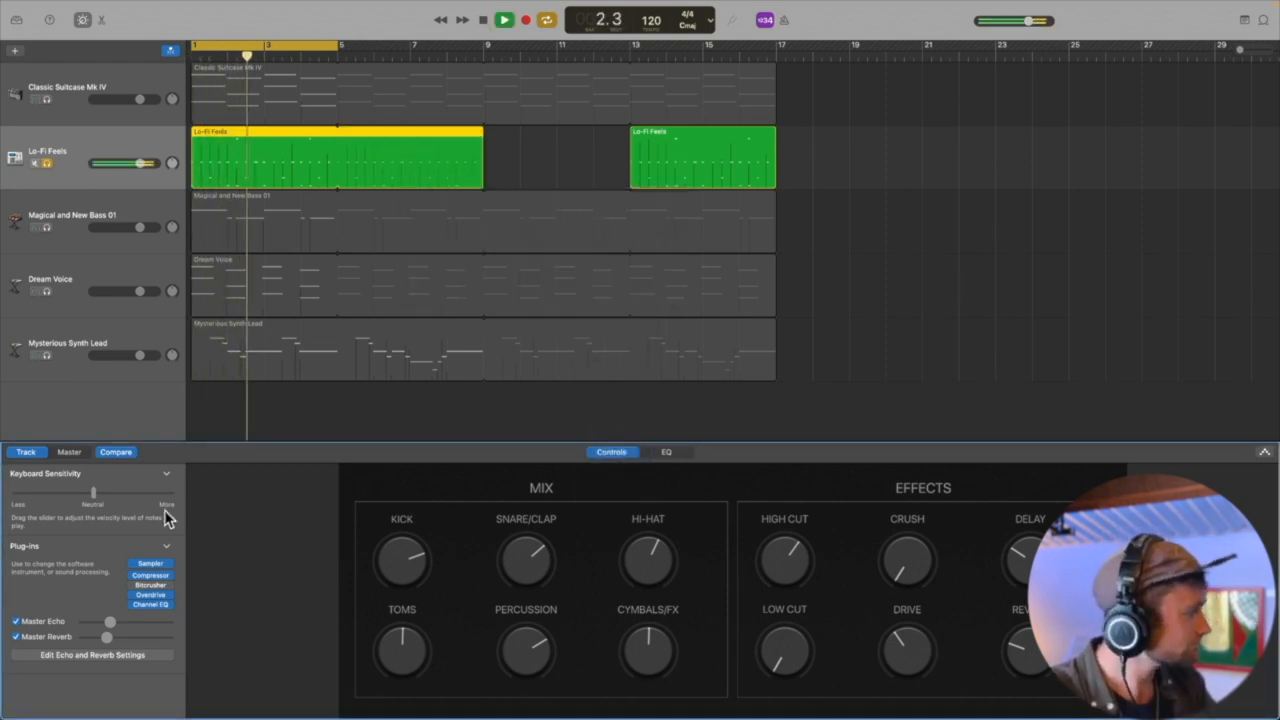
key(space)
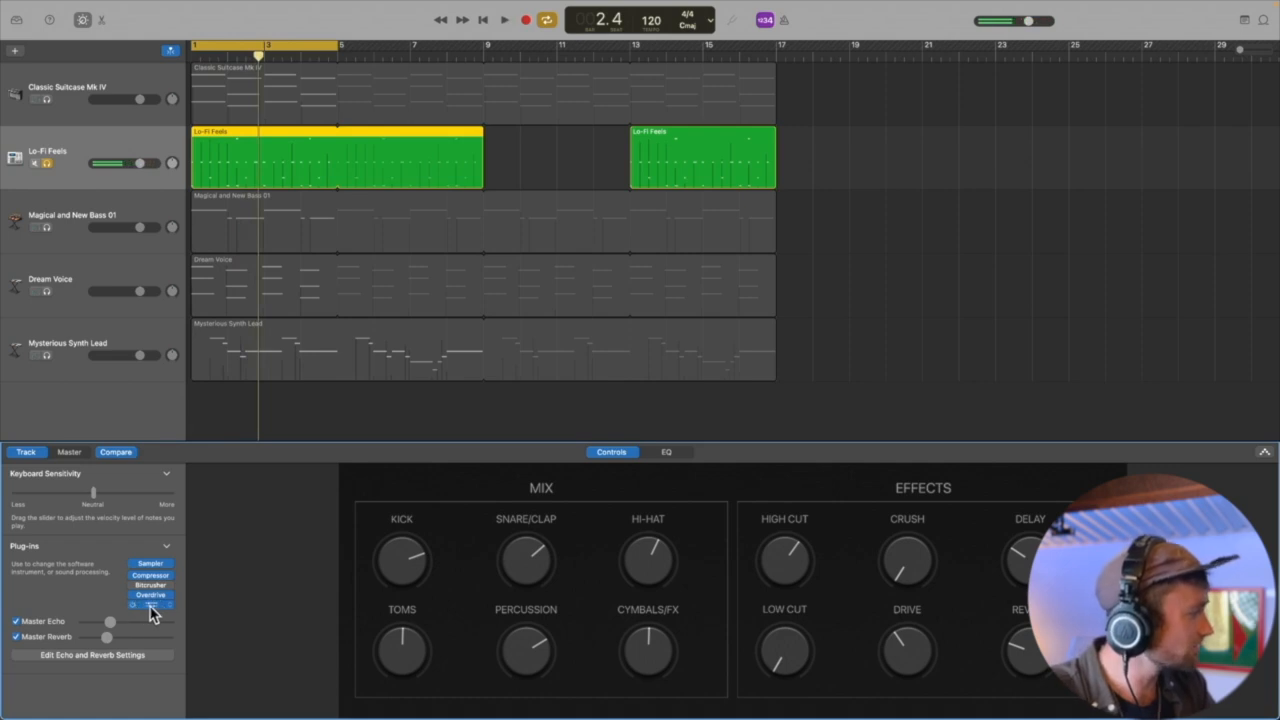
Step: Open the Lo-Fi Feels Channel EQ, start playback and apply the Refresh Drums preset
click(591, 192)
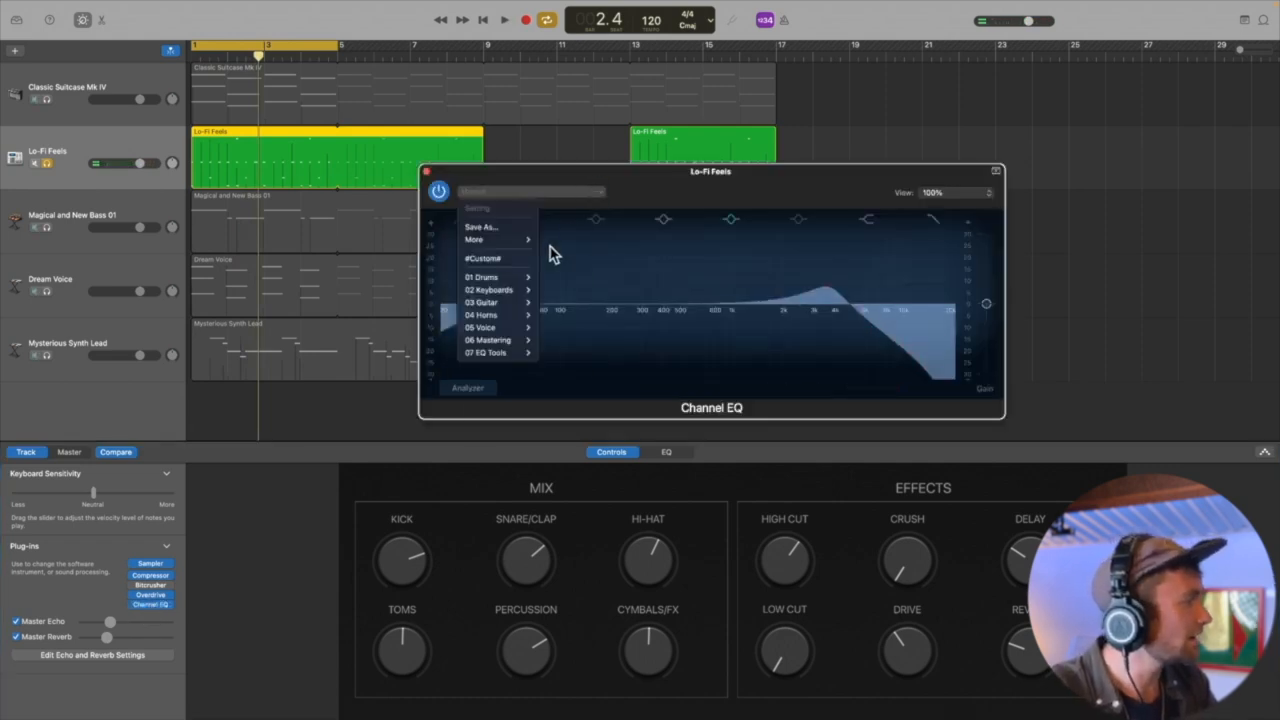
click(637, 184)
key(space)
click(555, 193)
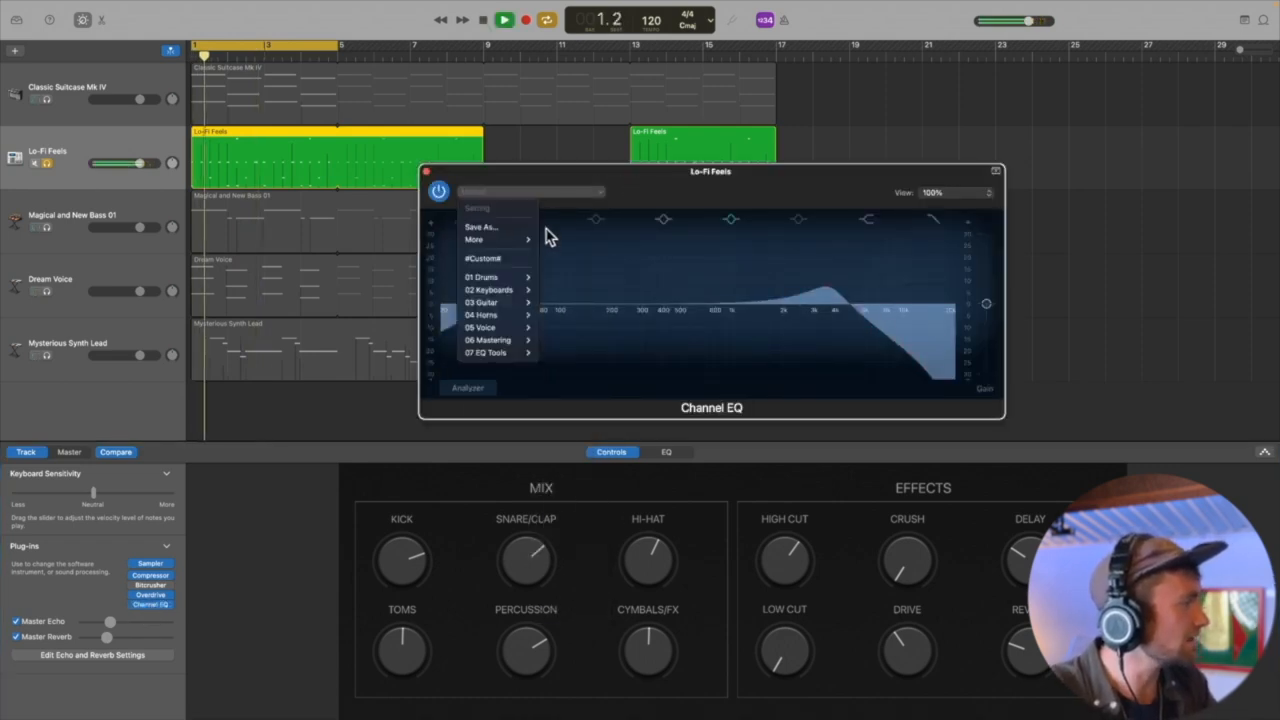
mouse_move(507, 290)
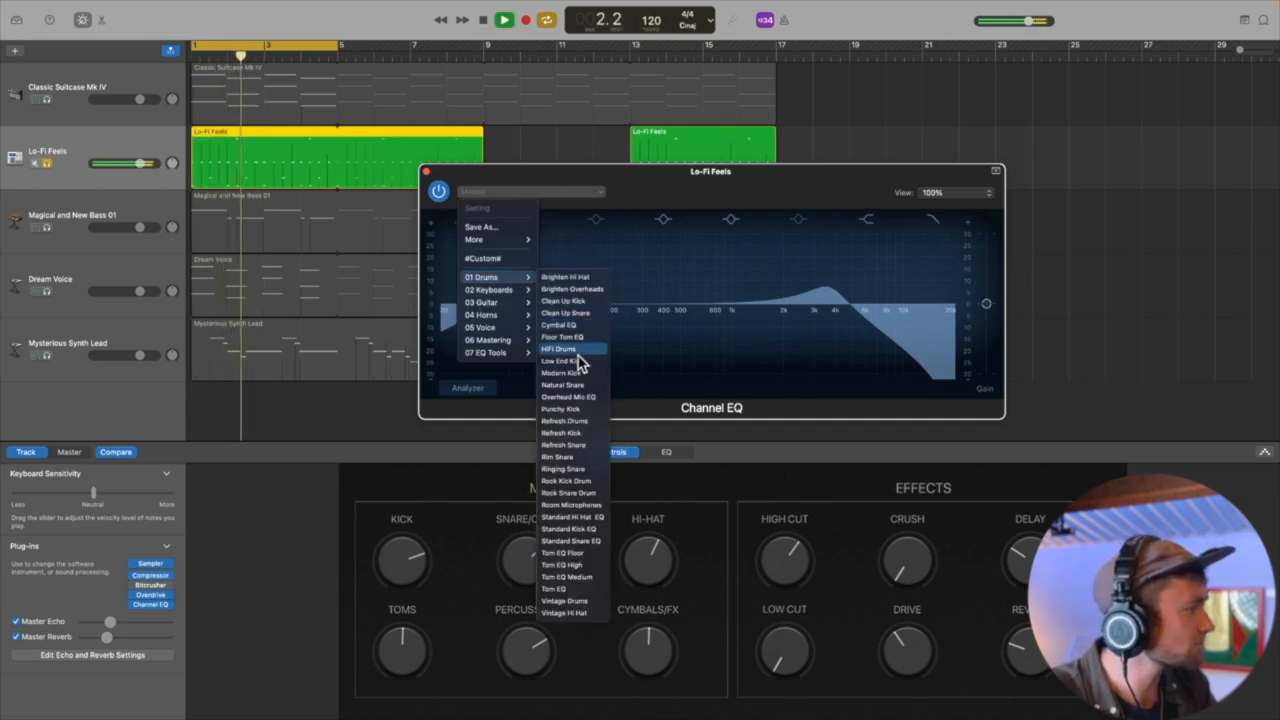
click(589, 424)
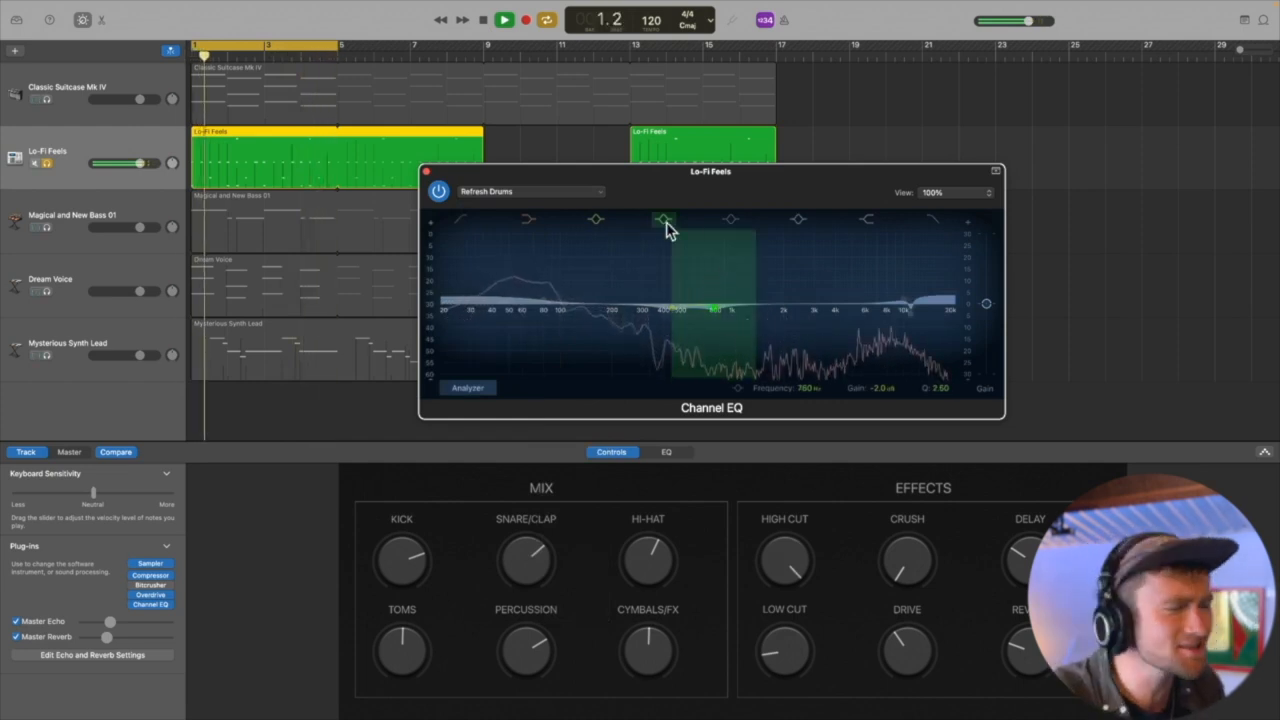
Step: Bypass and re-enable the Channel EQ repeatedly to compare the drums with and without it
click(440, 192)
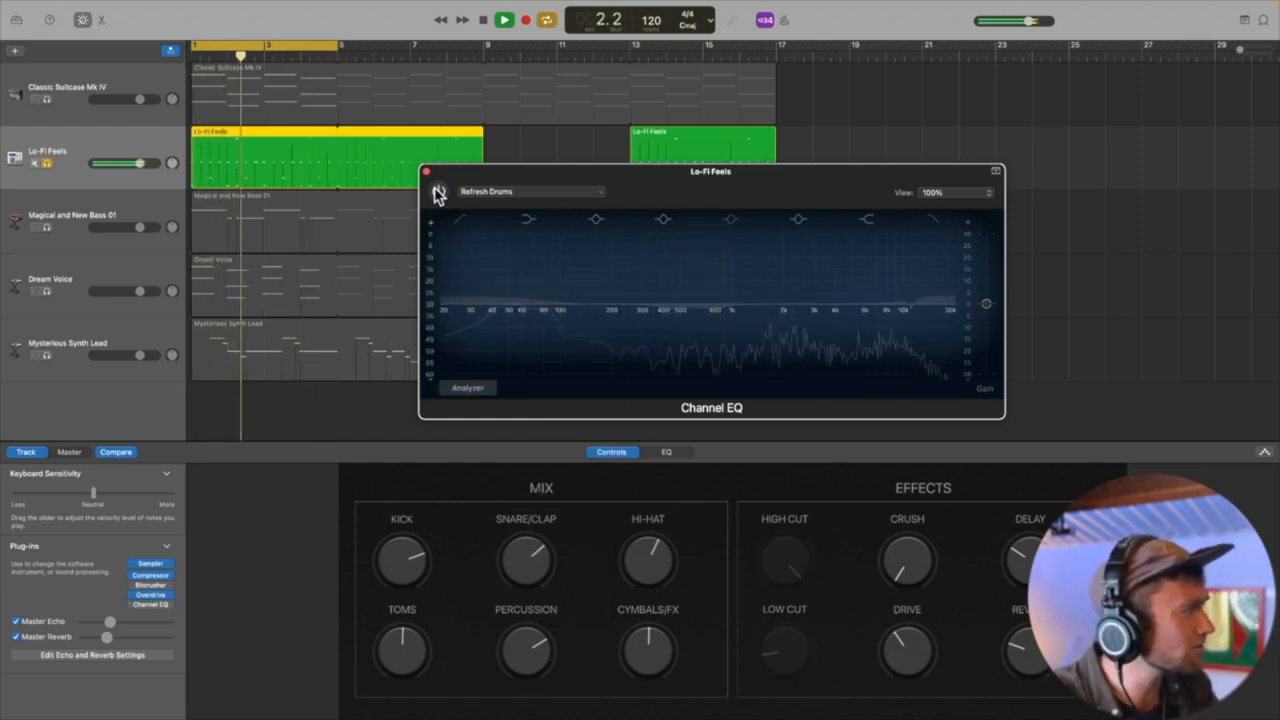
click(438, 193)
click(439, 193)
click(439, 193)
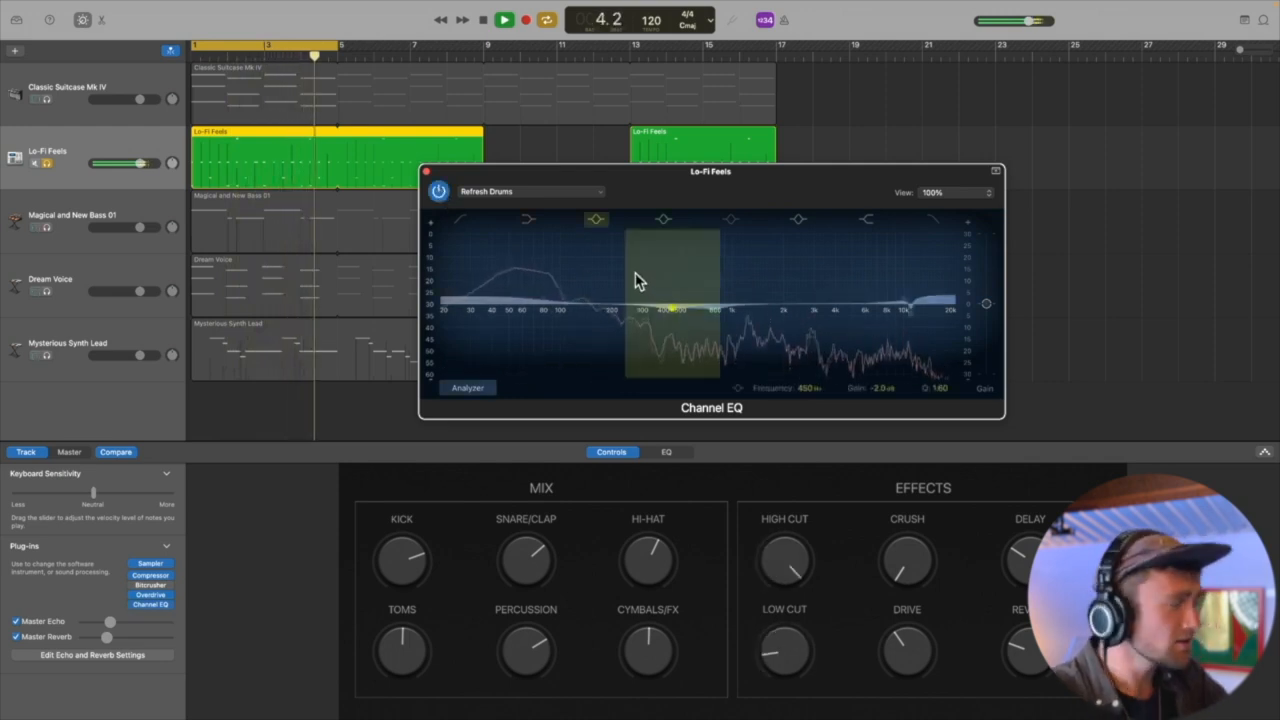
Step: Close the Channel EQ, take the Lo-Fi Feels track out of solo to hear the full mix, and stop playback
click(428, 172)
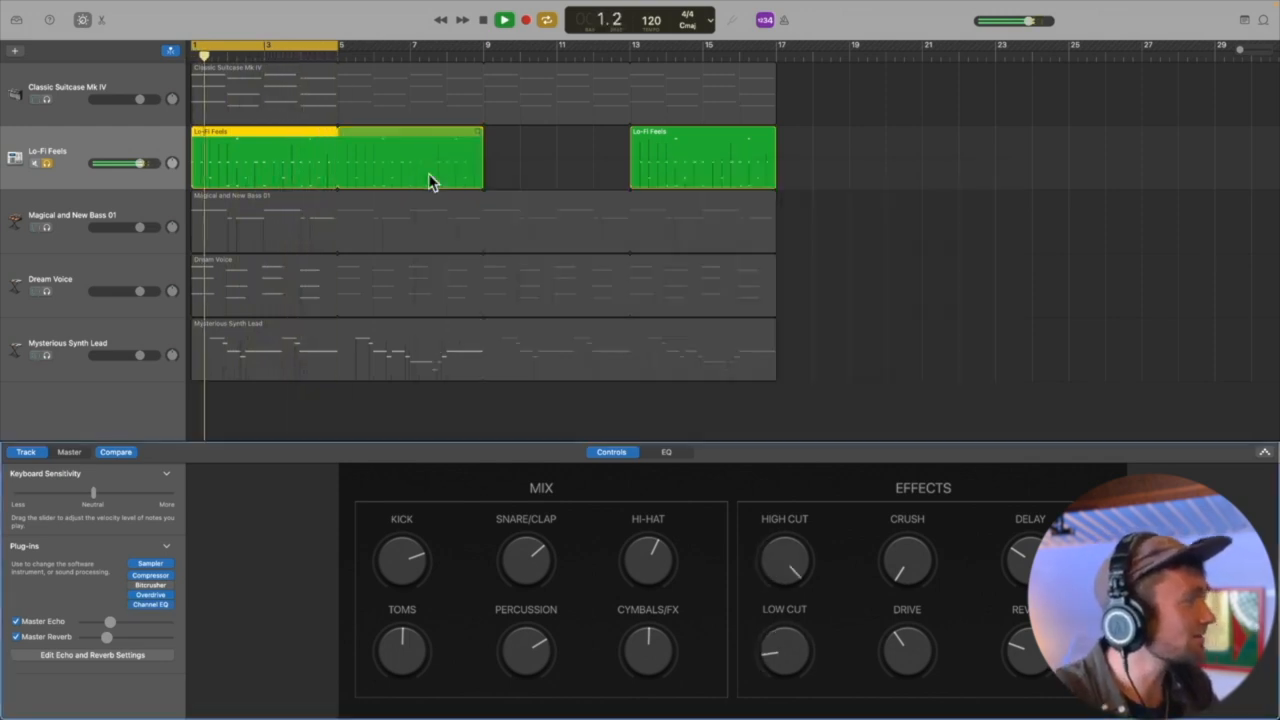
click(46, 164)
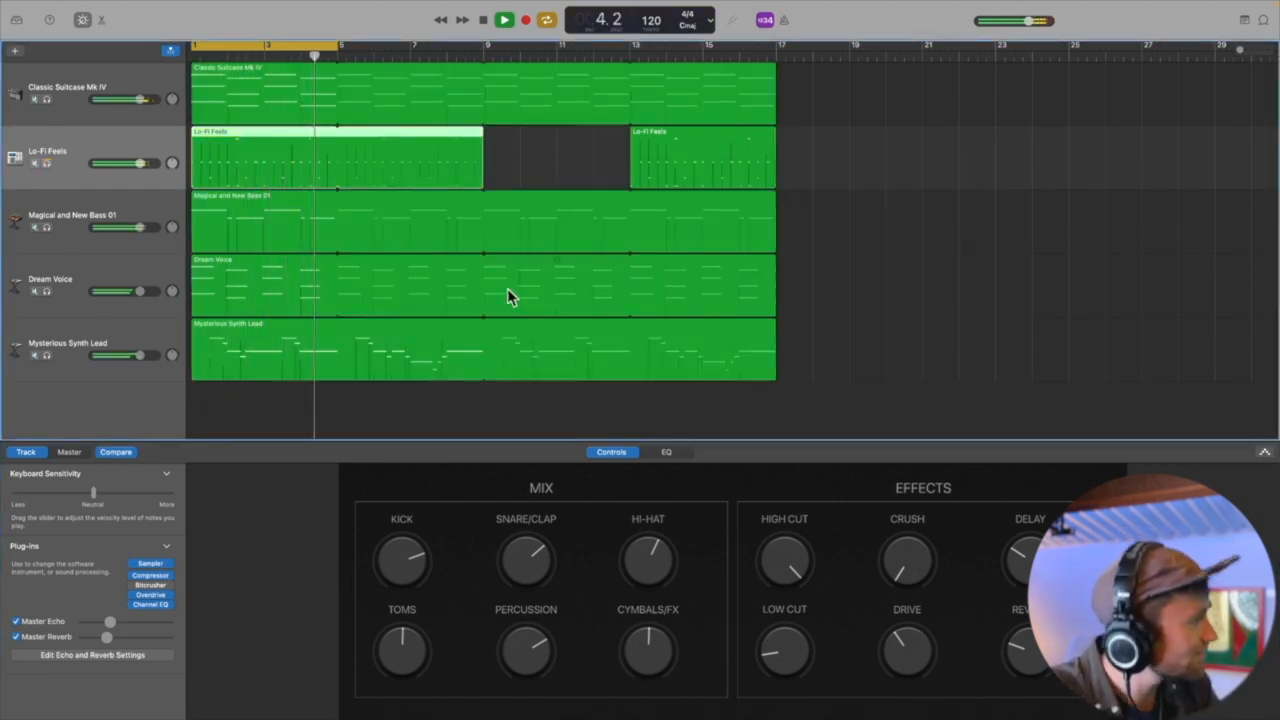
key(space)
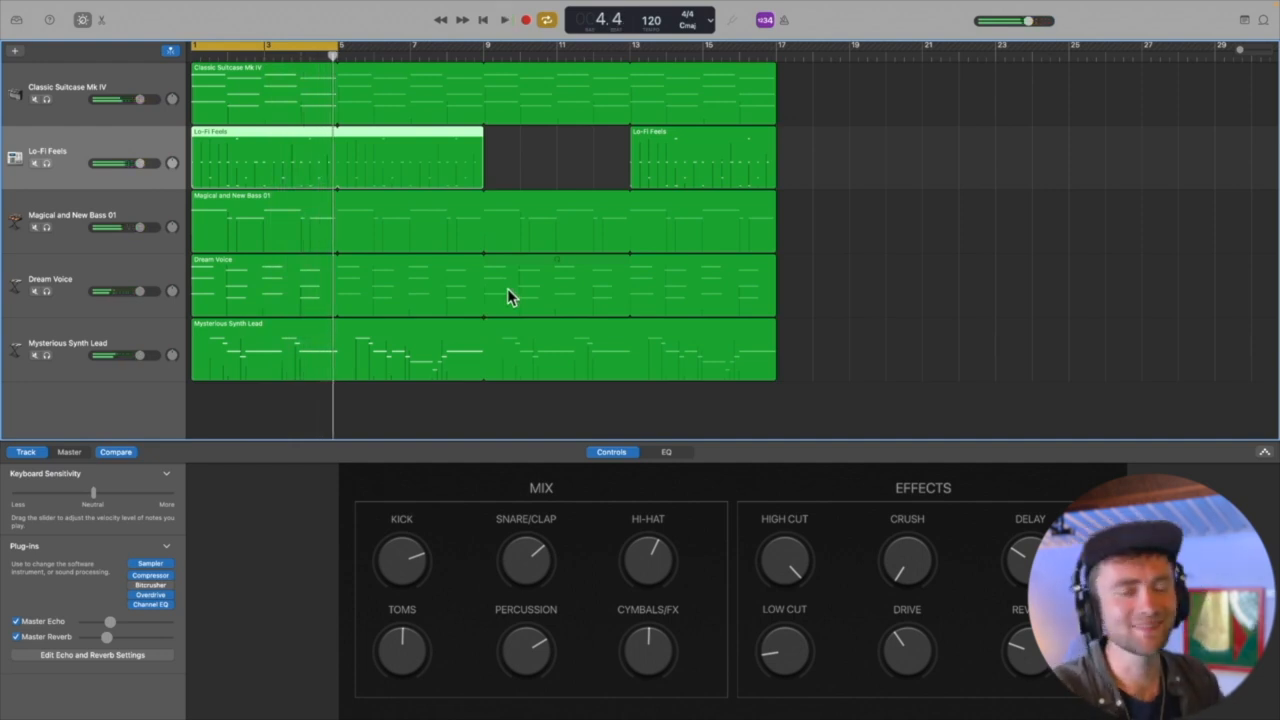
Step: Solo the Magical and New Bass 01 track, play it from the beginning and add a Compressor plug-in to it
click(141, 217)
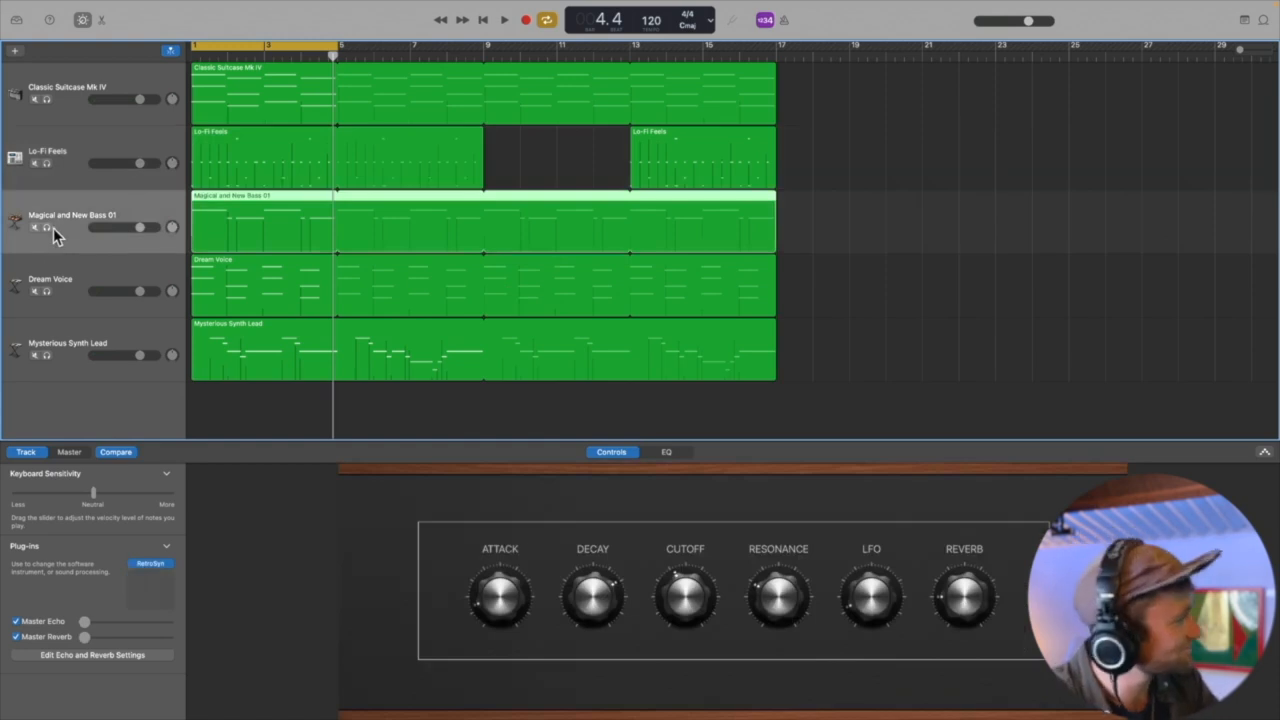
click(49, 229)
key(Return)
key(space)
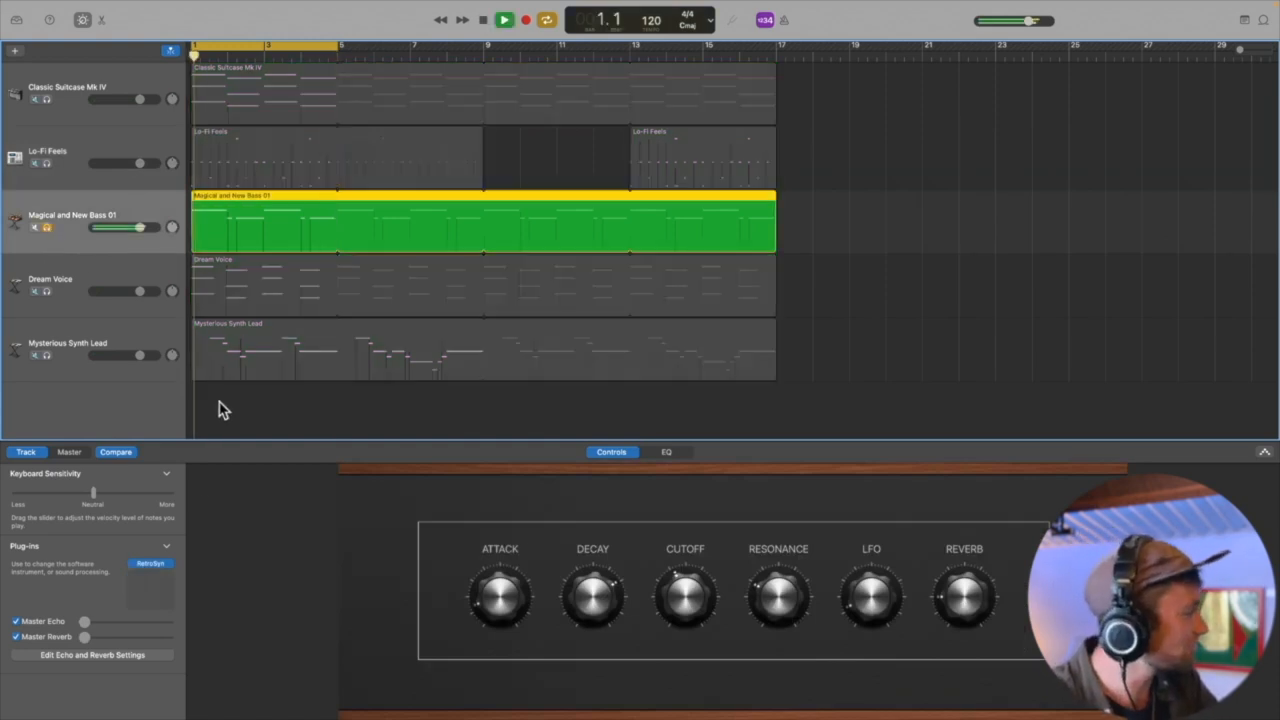
click(170, 575)
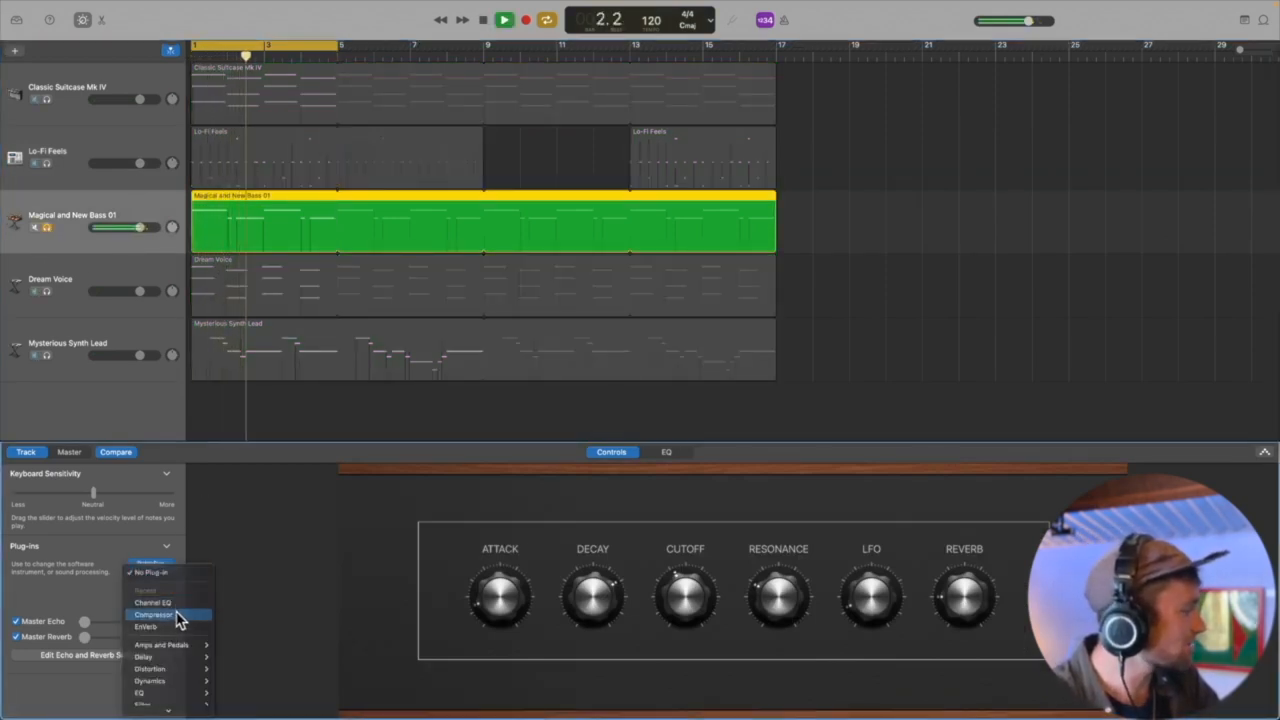
click(178, 615)
Step: Try the E Bass guitar preset in the bass compressor, and settle on the FET Bass preset
click(585, 193)
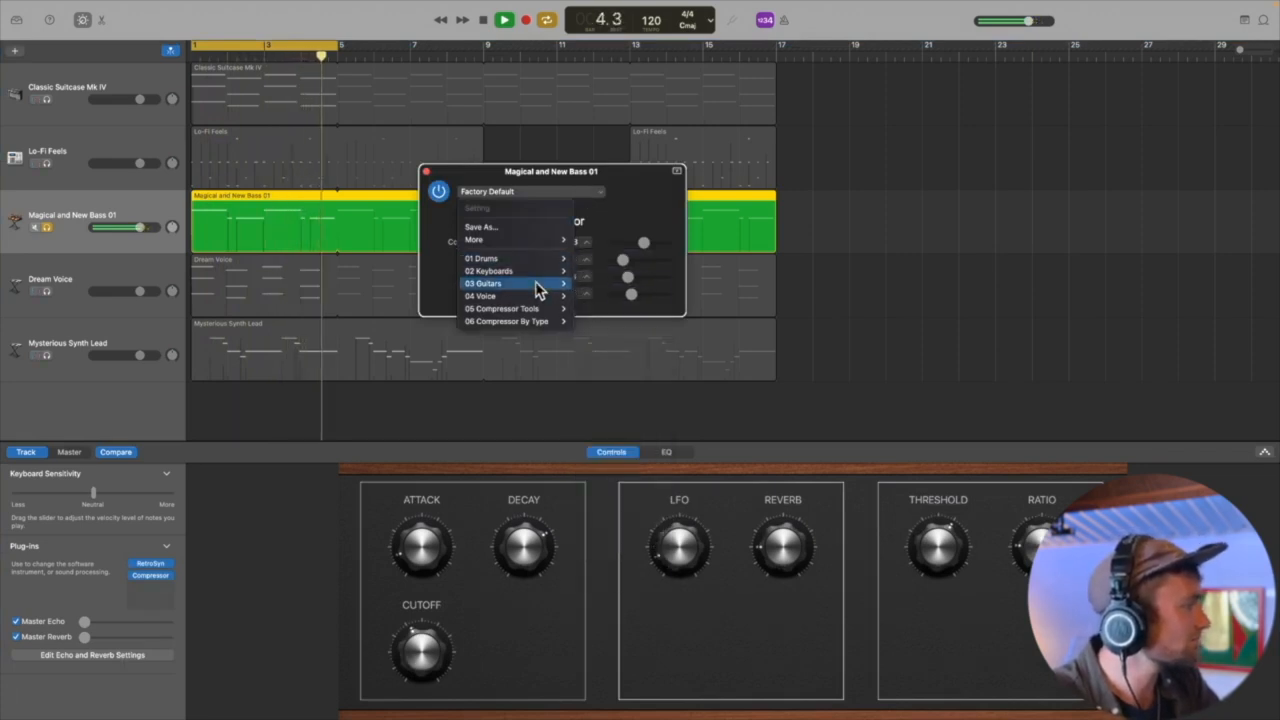
mouse_move(537, 283)
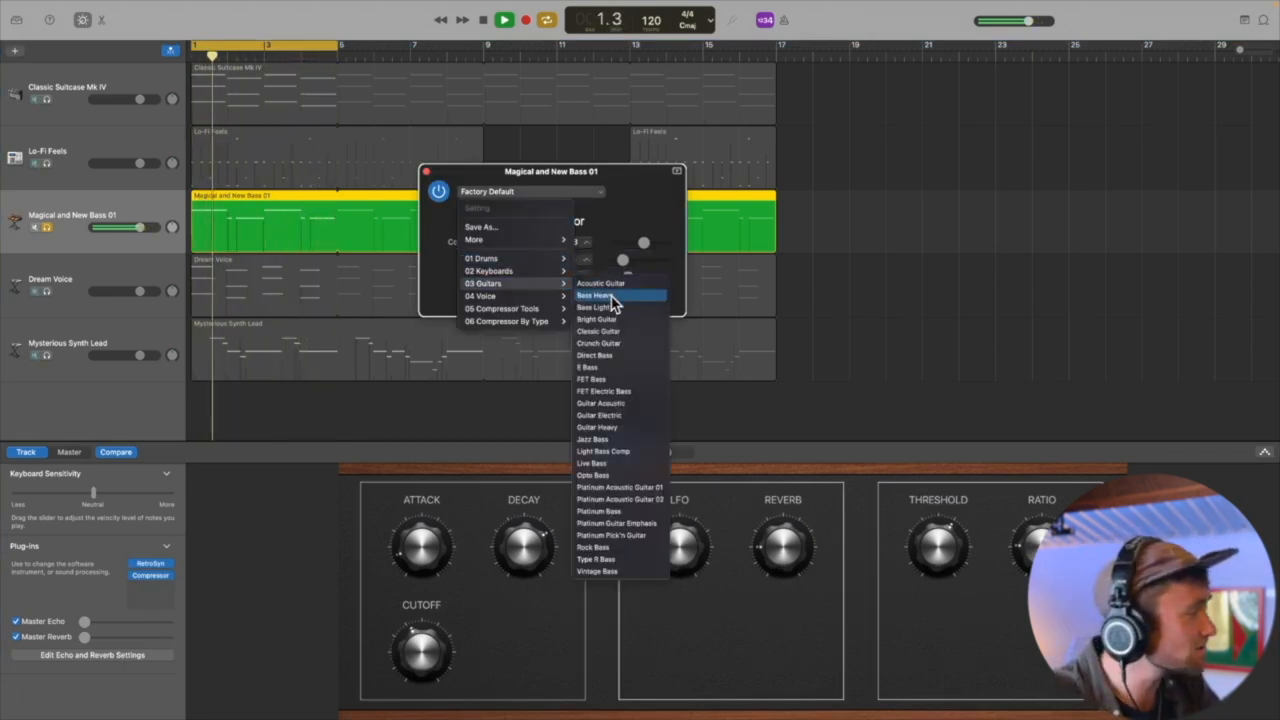
click(613, 367)
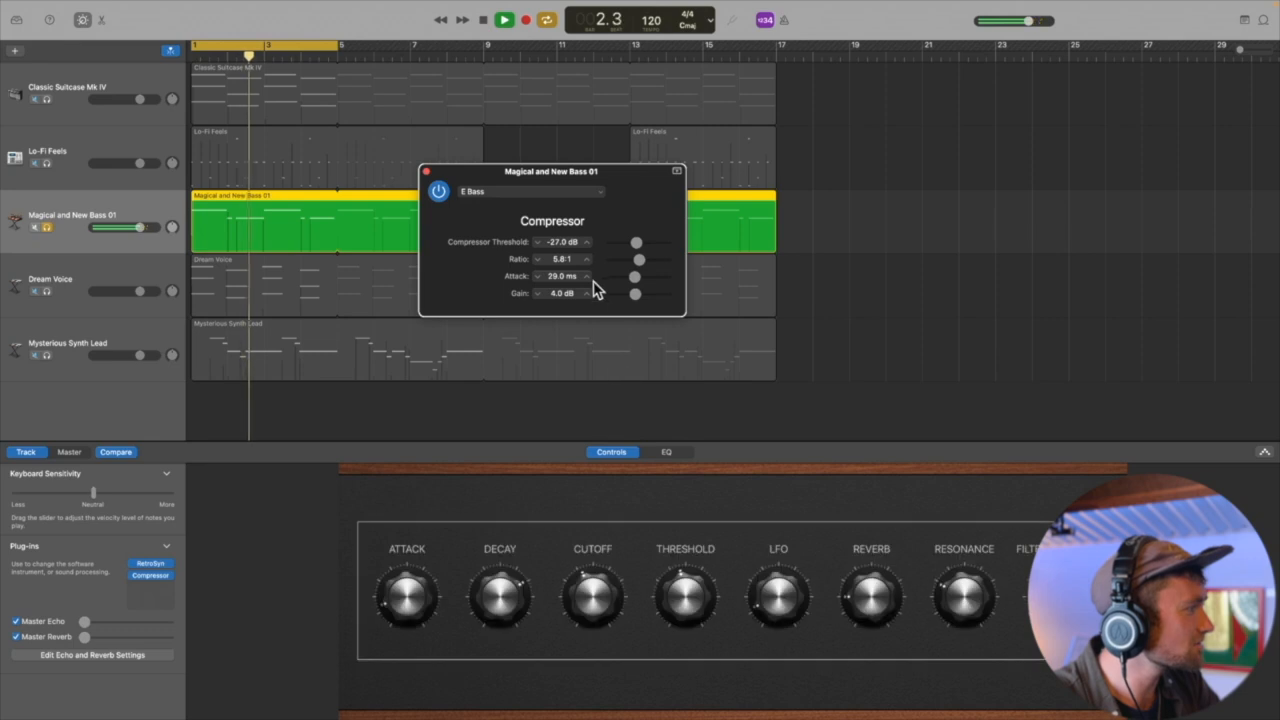
click(594, 193)
mouse_move(526, 287)
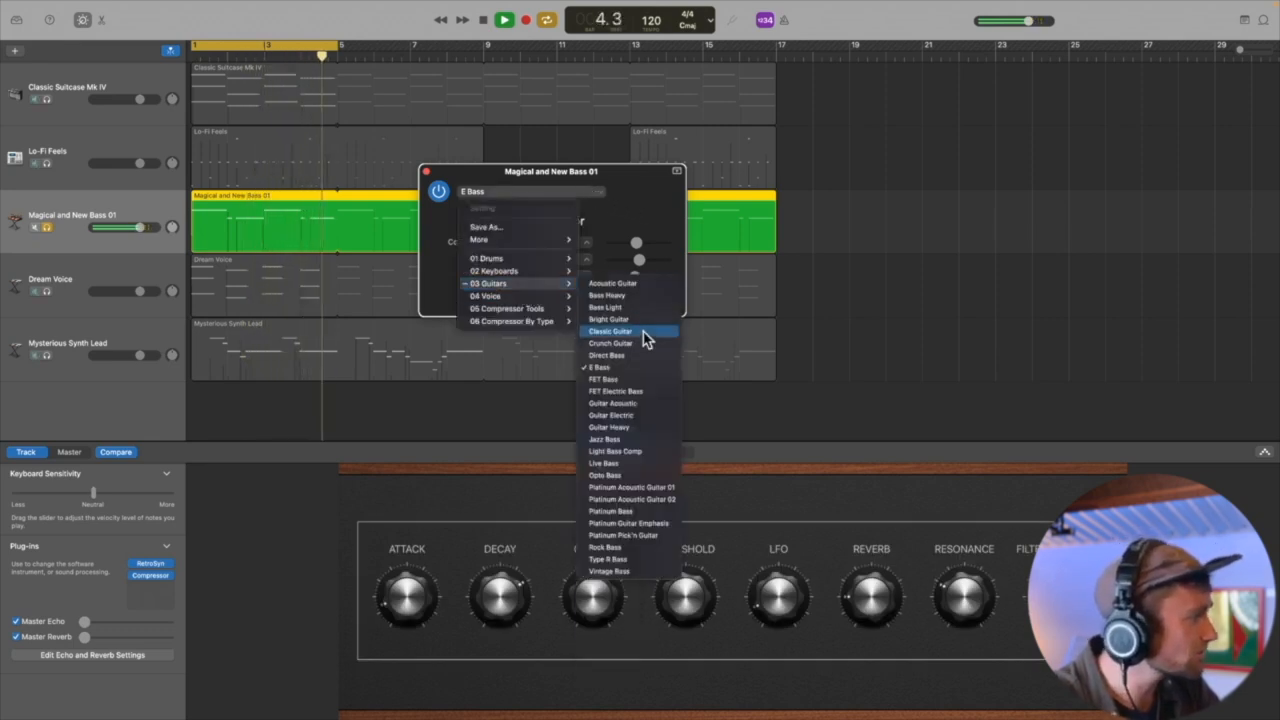
click(630, 380)
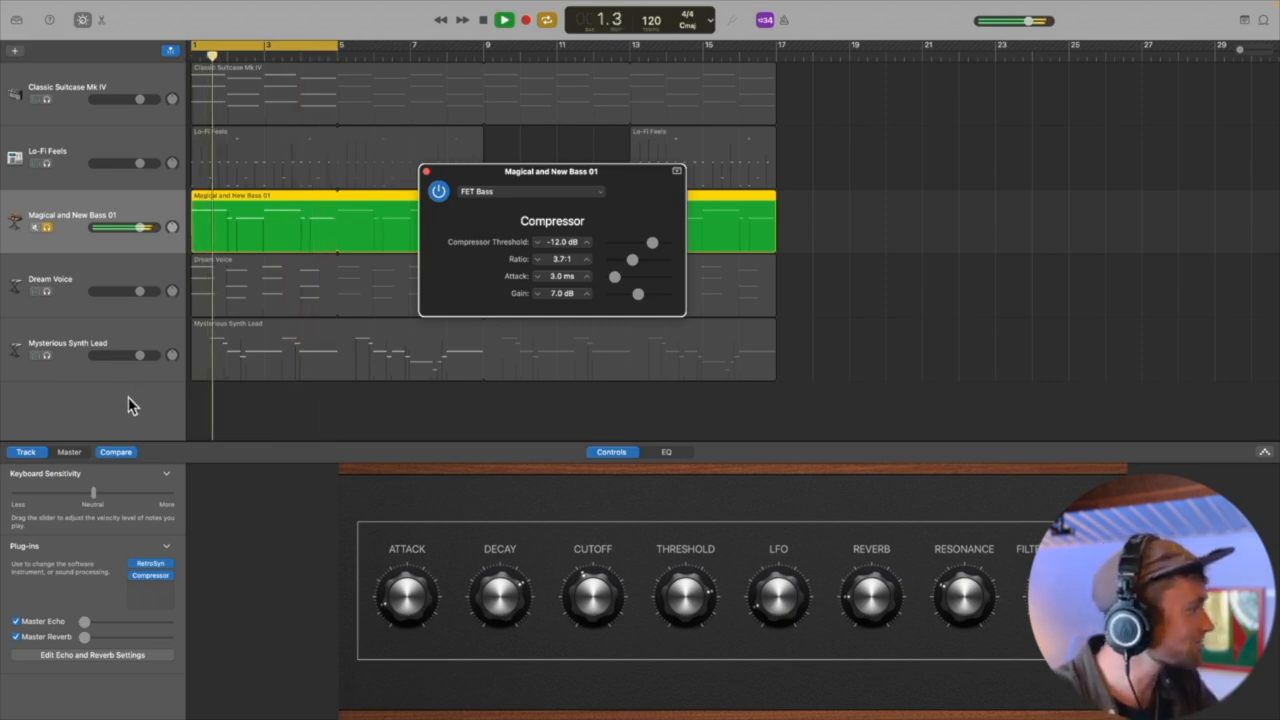
Step: Unsolo the bass to hear it in the mix, solo it again, stop playback and close the compressor
click(47, 228)
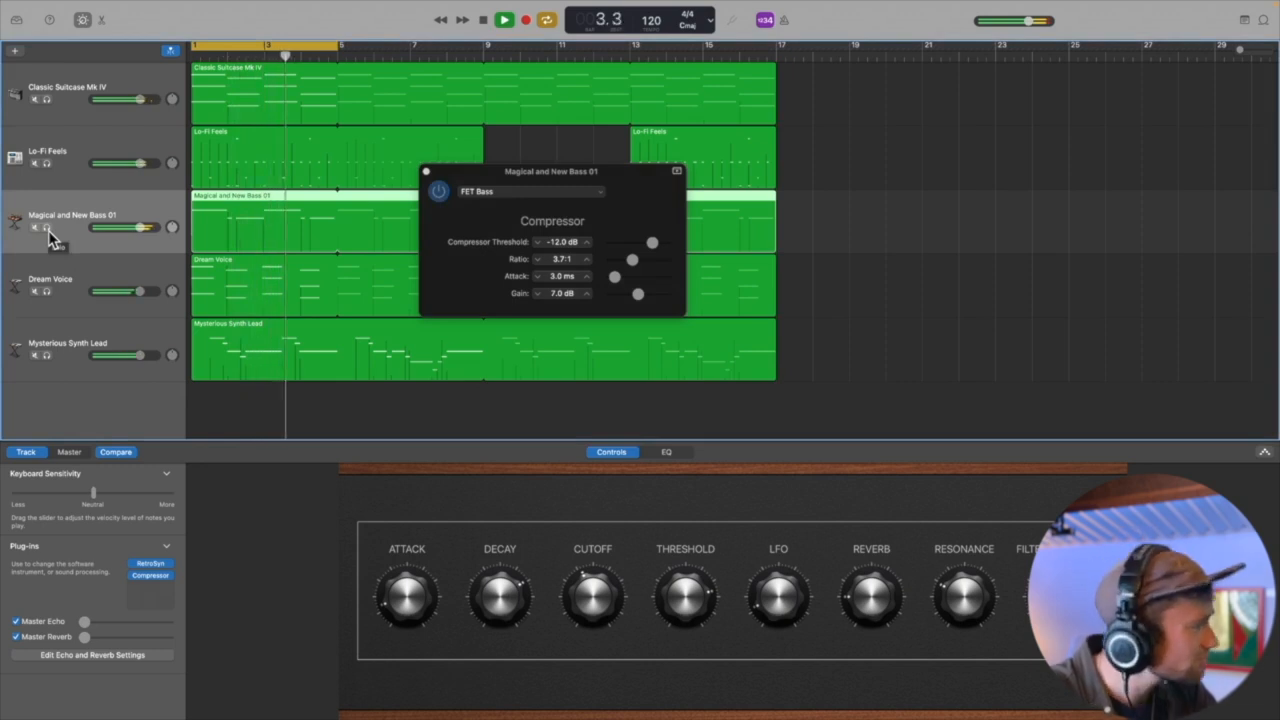
click(47, 228)
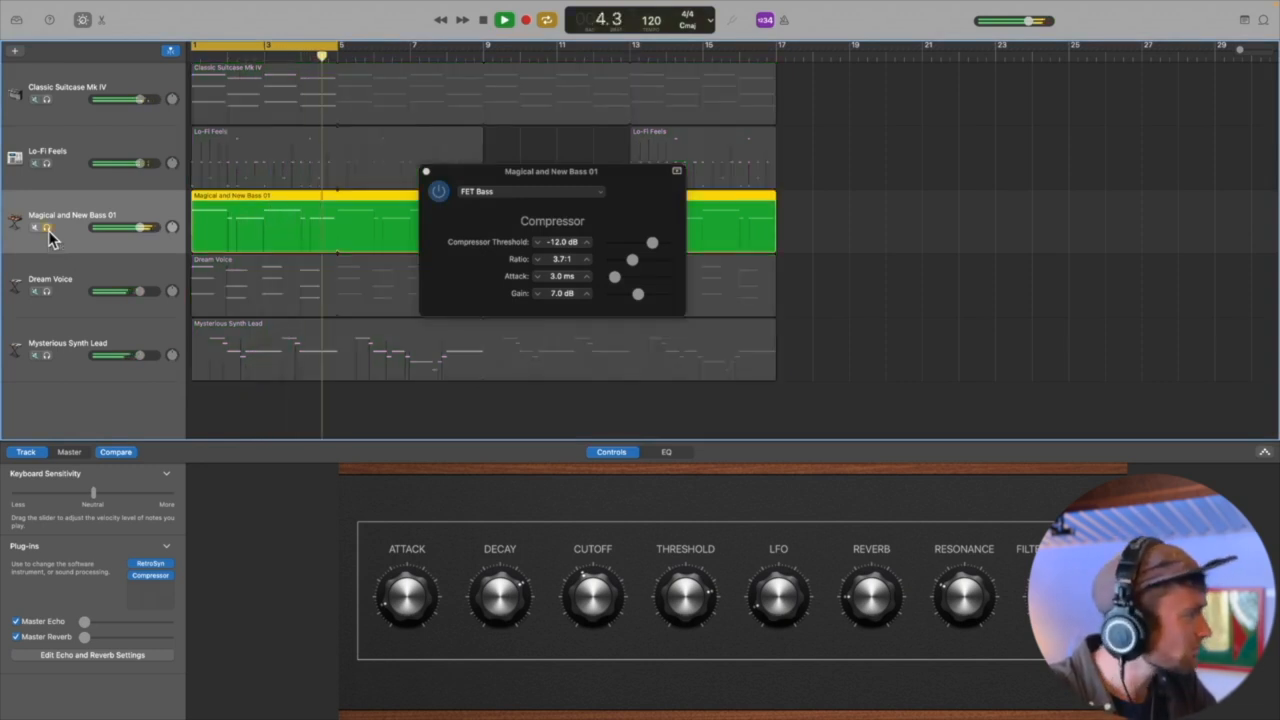
key(space)
click(424, 172)
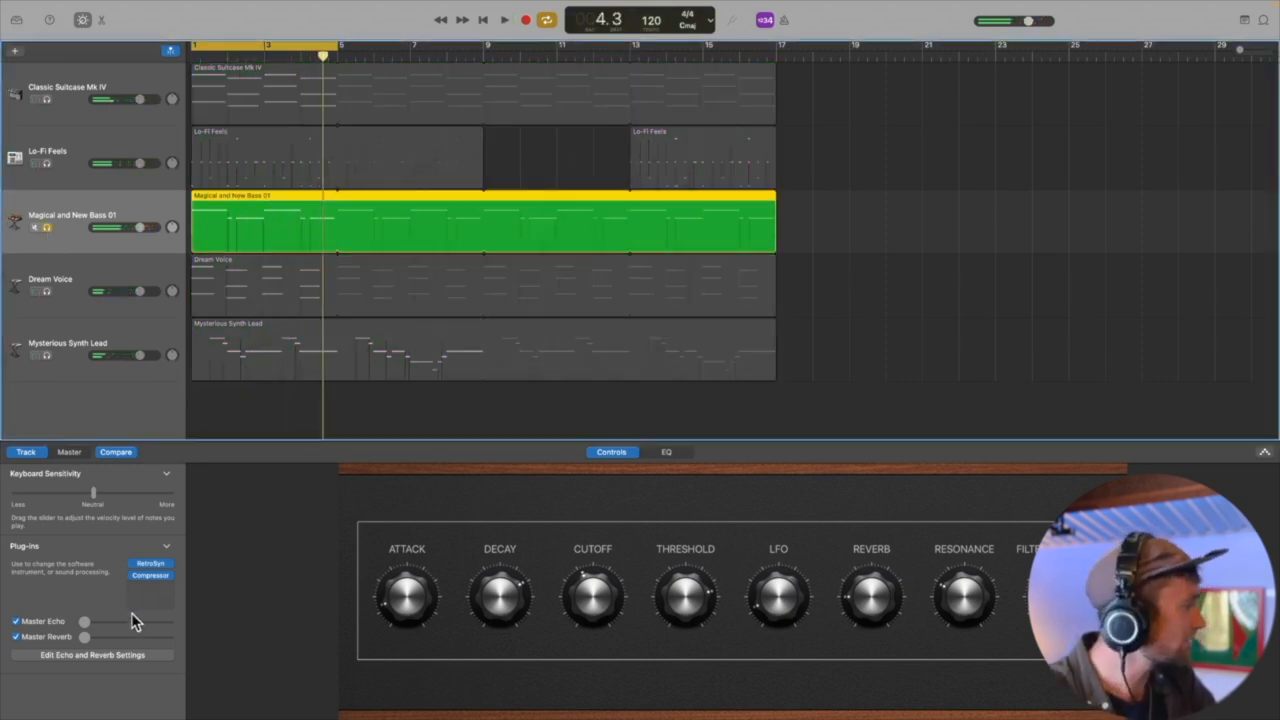
Step: Add a Channel EQ to the Magical and New Bass 01 track and load the E-Bass EQ guitar preset during playback
click(166, 598)
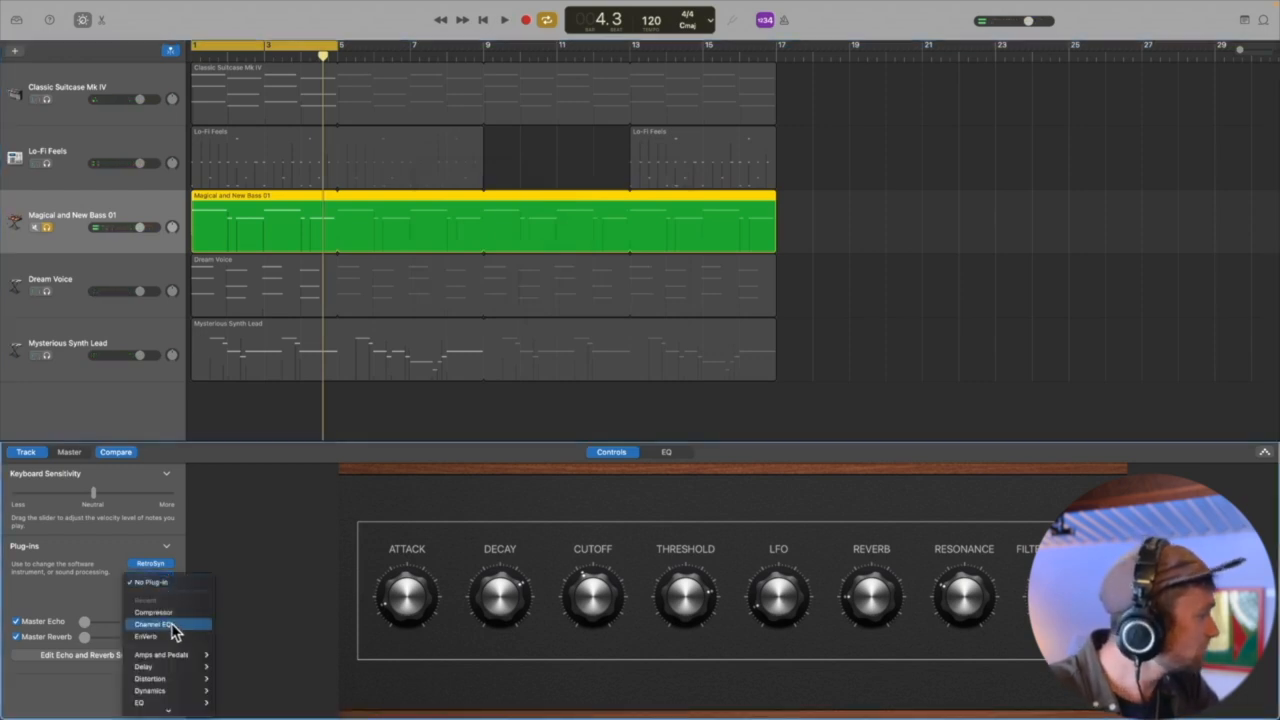
click(171, 623)
click(540, 204)
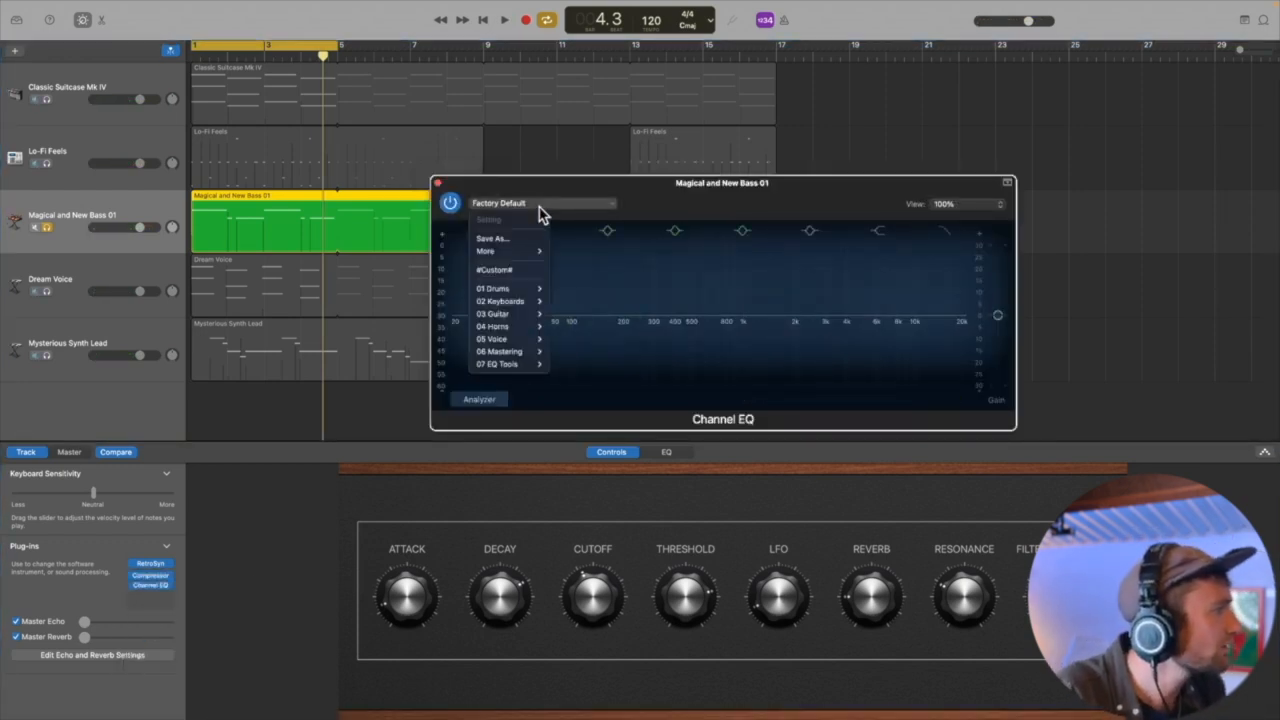
click(603, 206)
key(space)
click(594, 209)
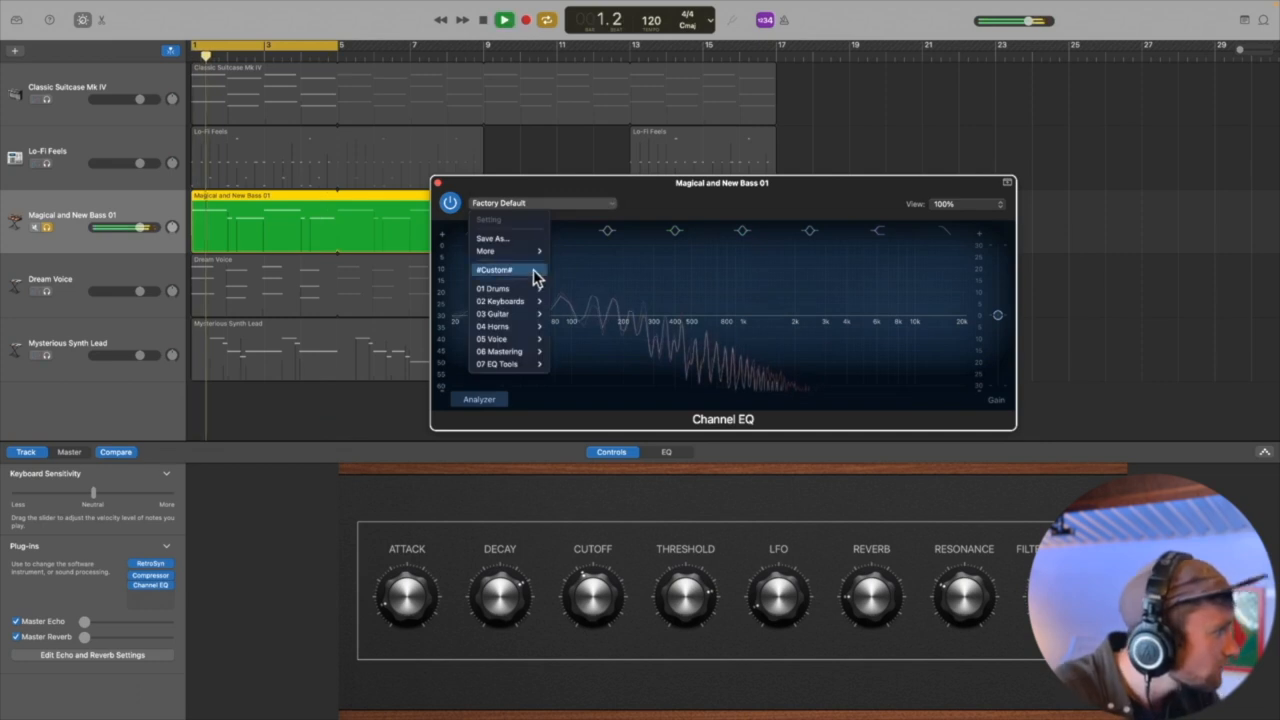
mouse_move(524, 318)
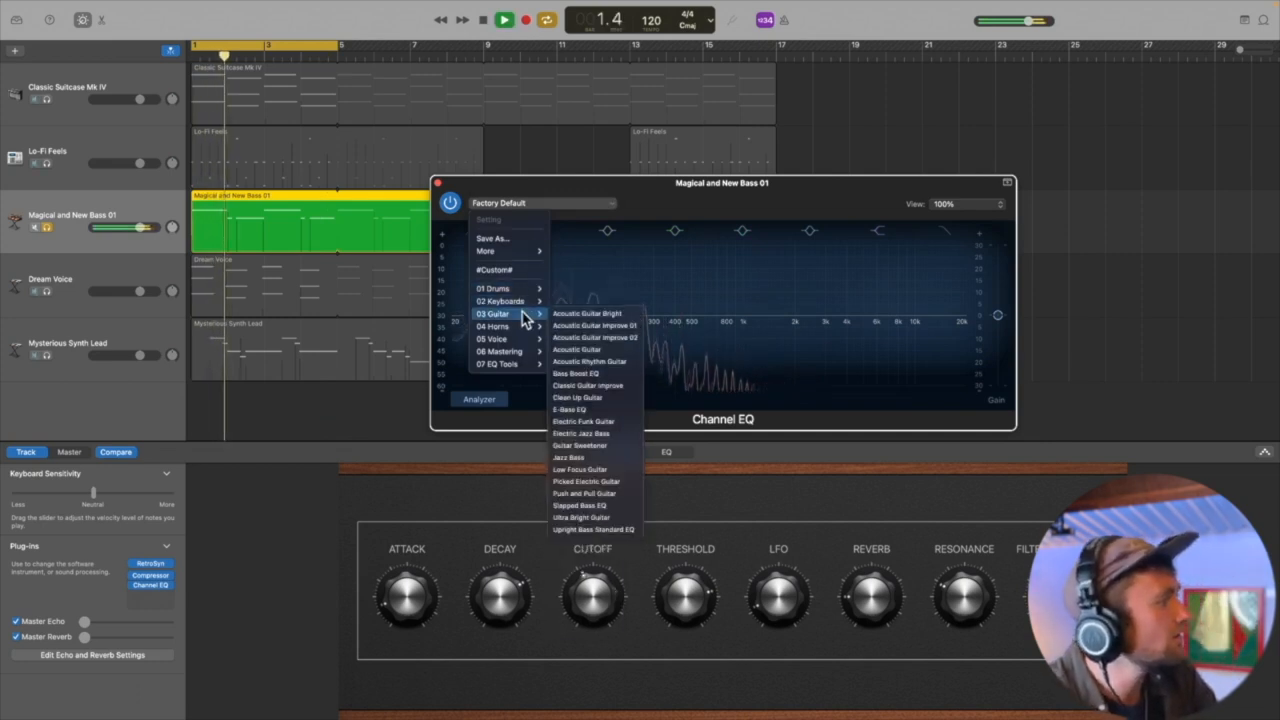
click(600, 410)
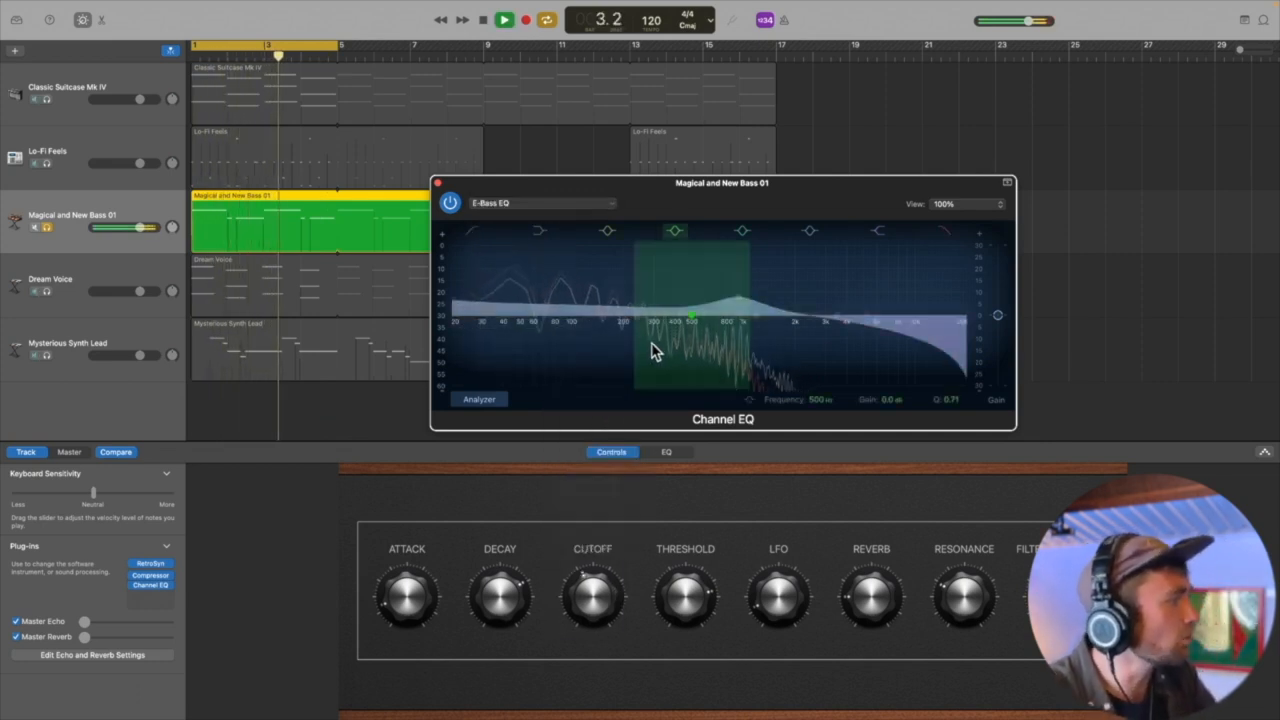
Step: Close the Channel EQ, unsolo the bass track to hear it in the full mix, and stop playback
click(437, 183)
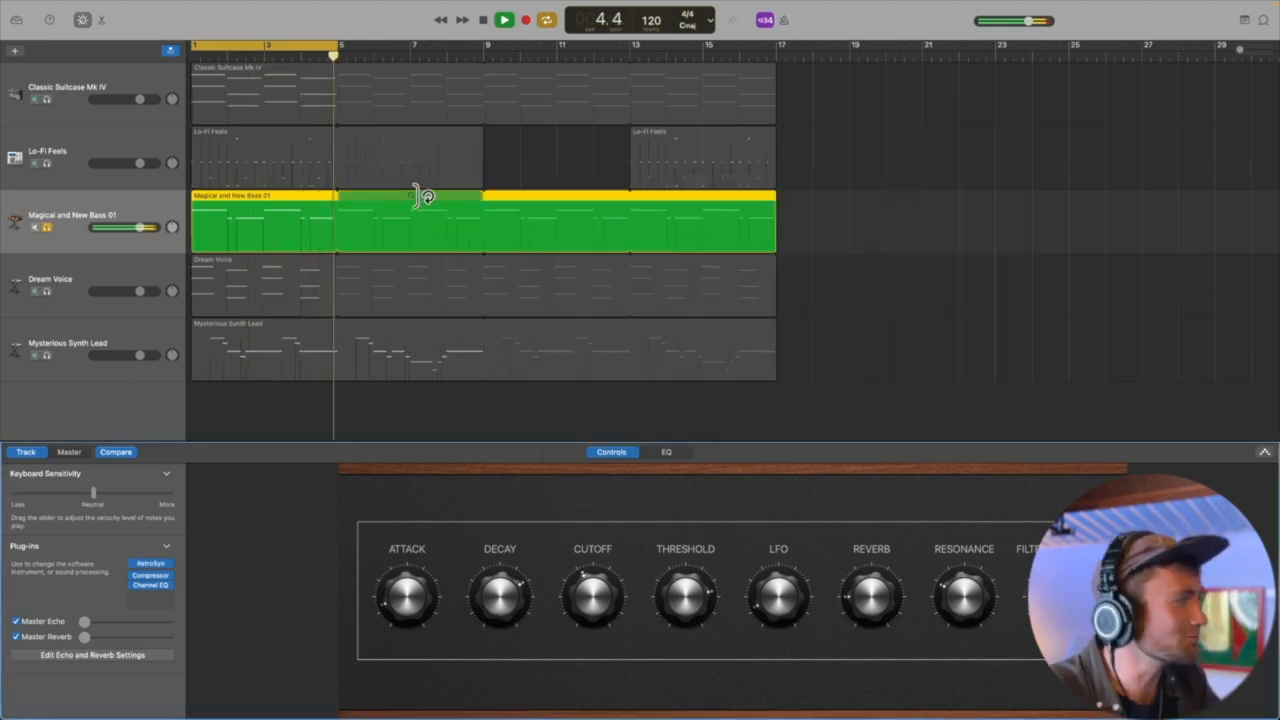
click(47, 227)
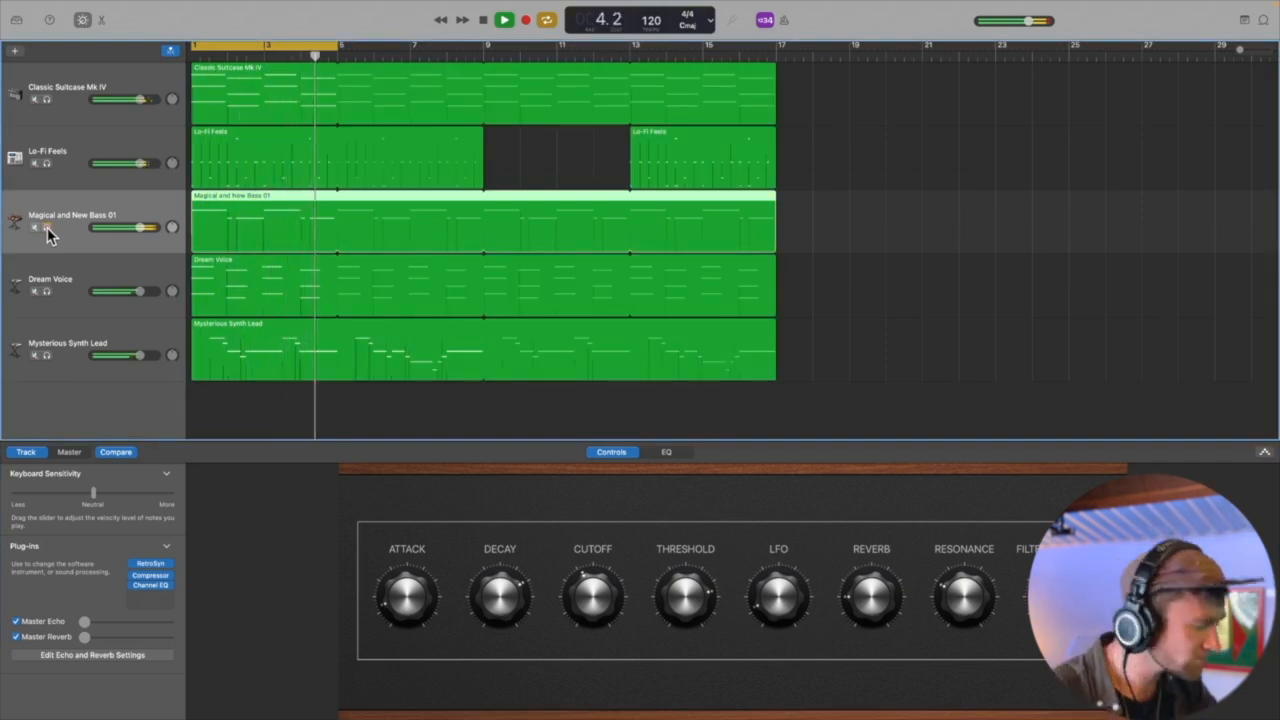
key(space)
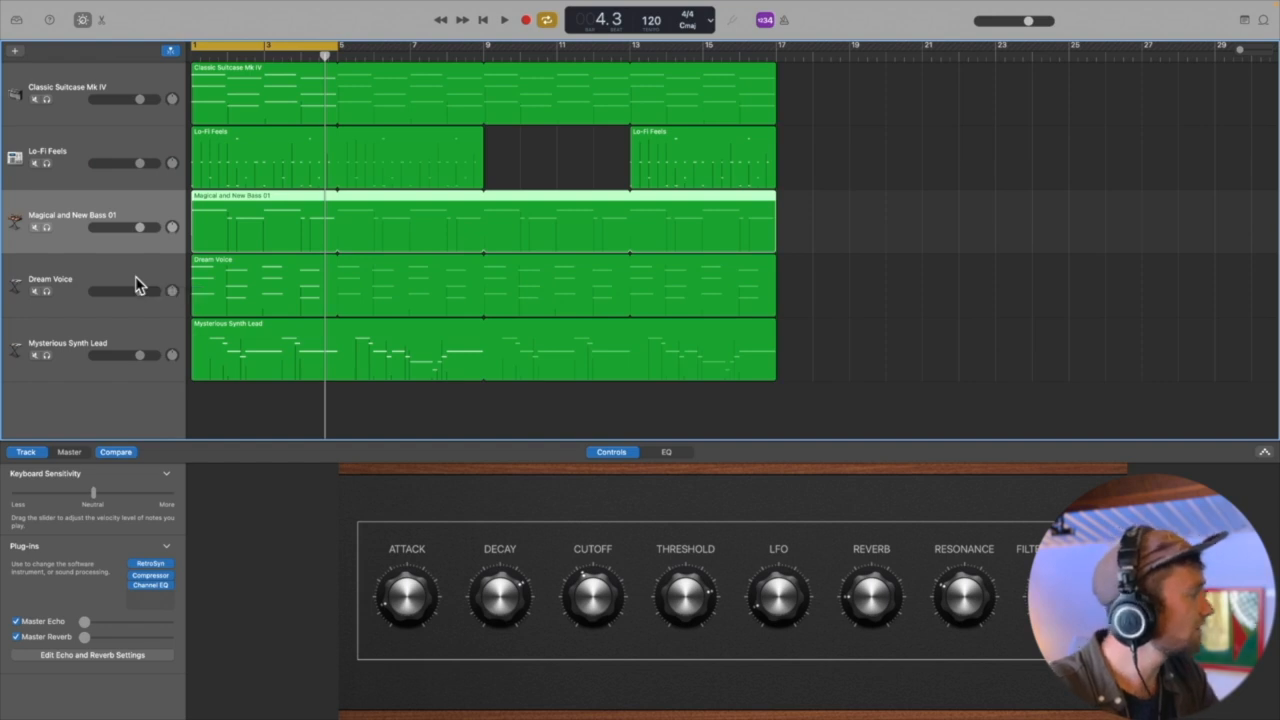
Step: Solo the Dream Voice track and add a Compressor plug-in to it
click(135, 278)
click(46, 291)
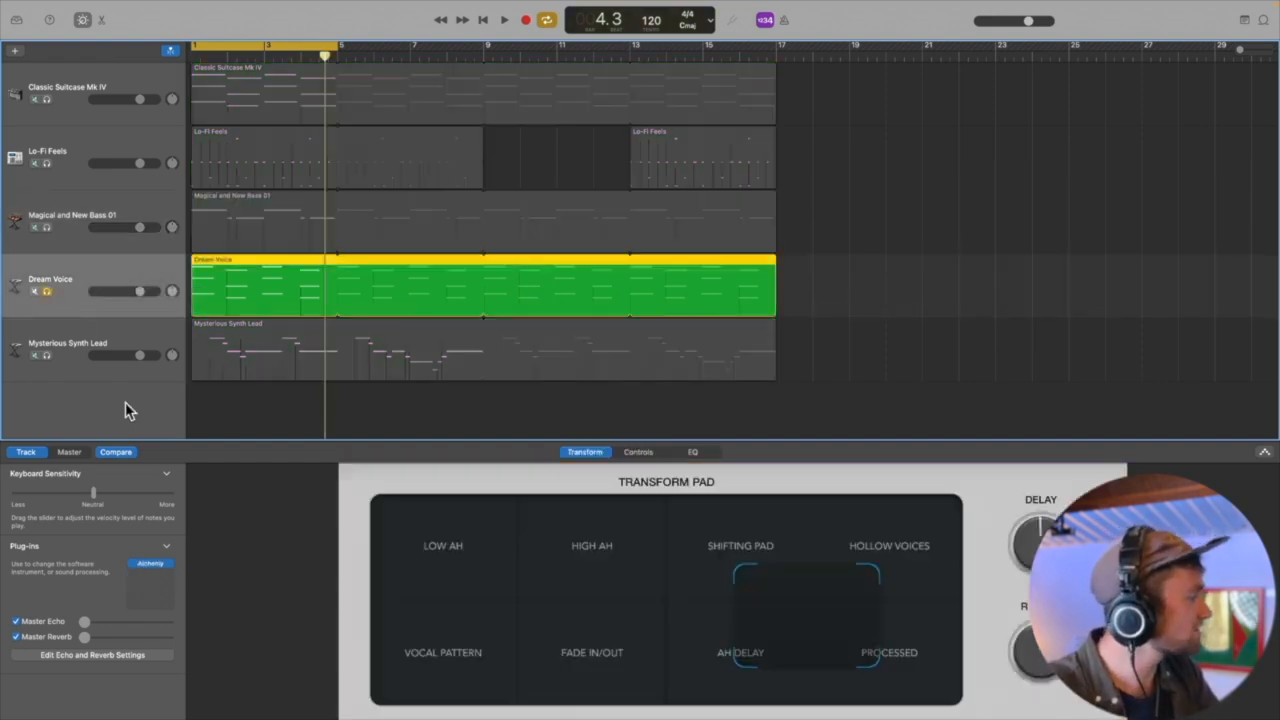
click(169, 576)
click(167, 614)
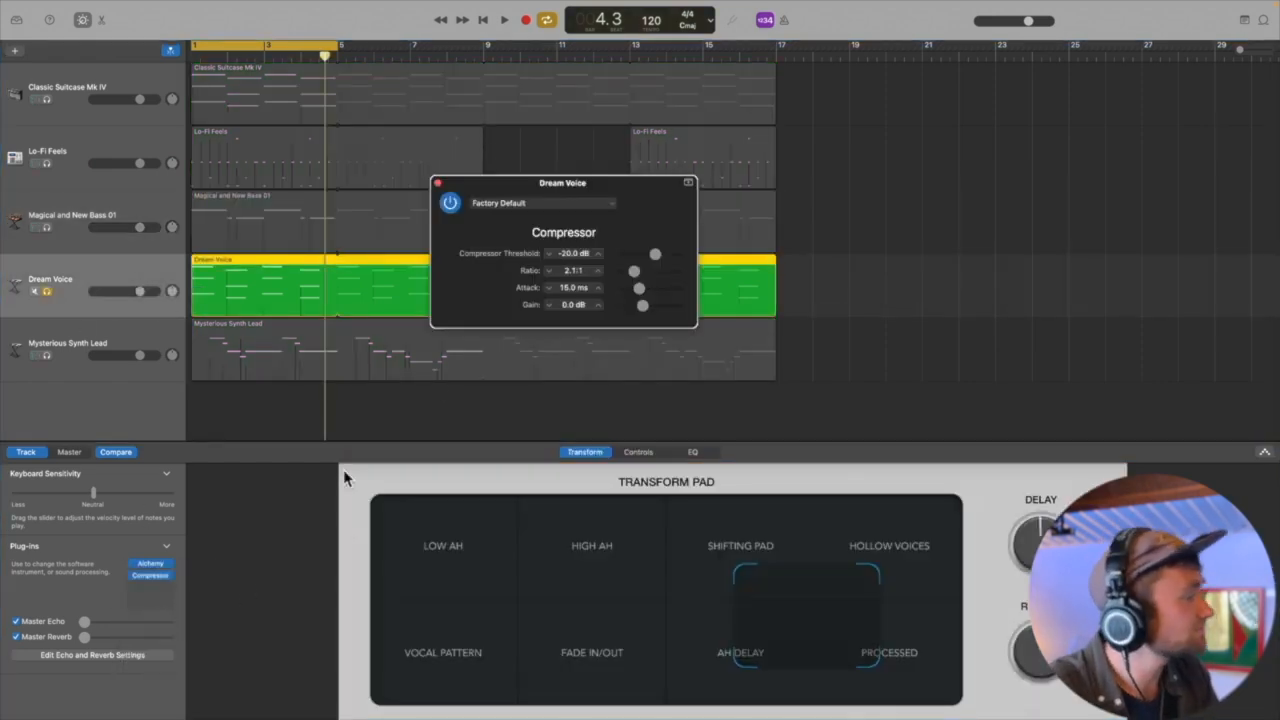
Step: Play the soloed Dream Voice track, browse the compressor presets, and load the Vintage Limit voice preset
key(space)
click(587, 204)
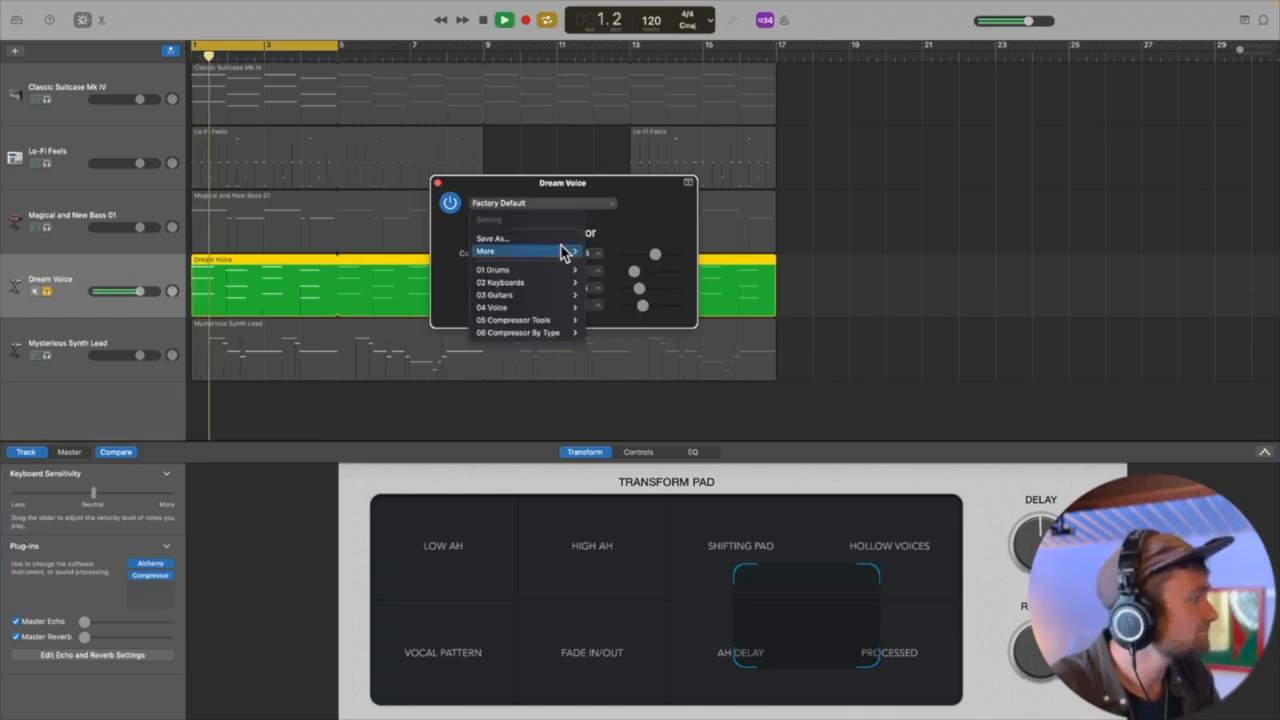
mouse_move(538, 325)
click(660, 213)
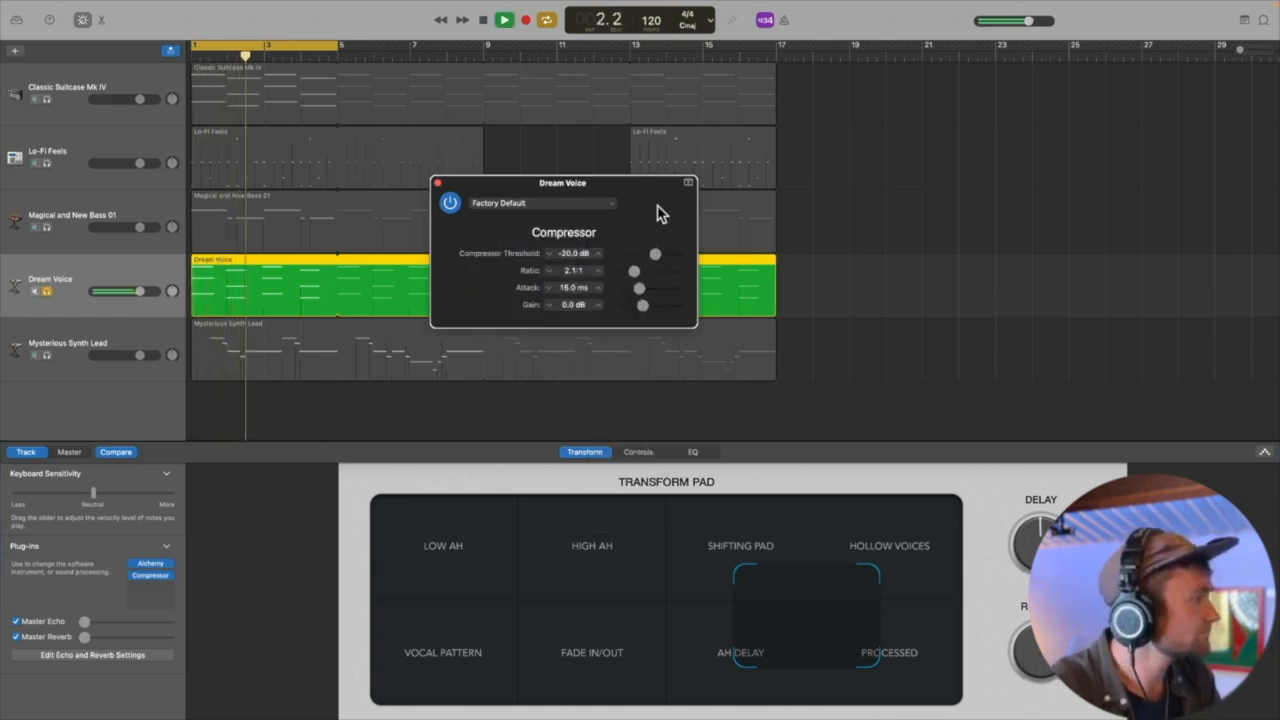
click(598, 207)
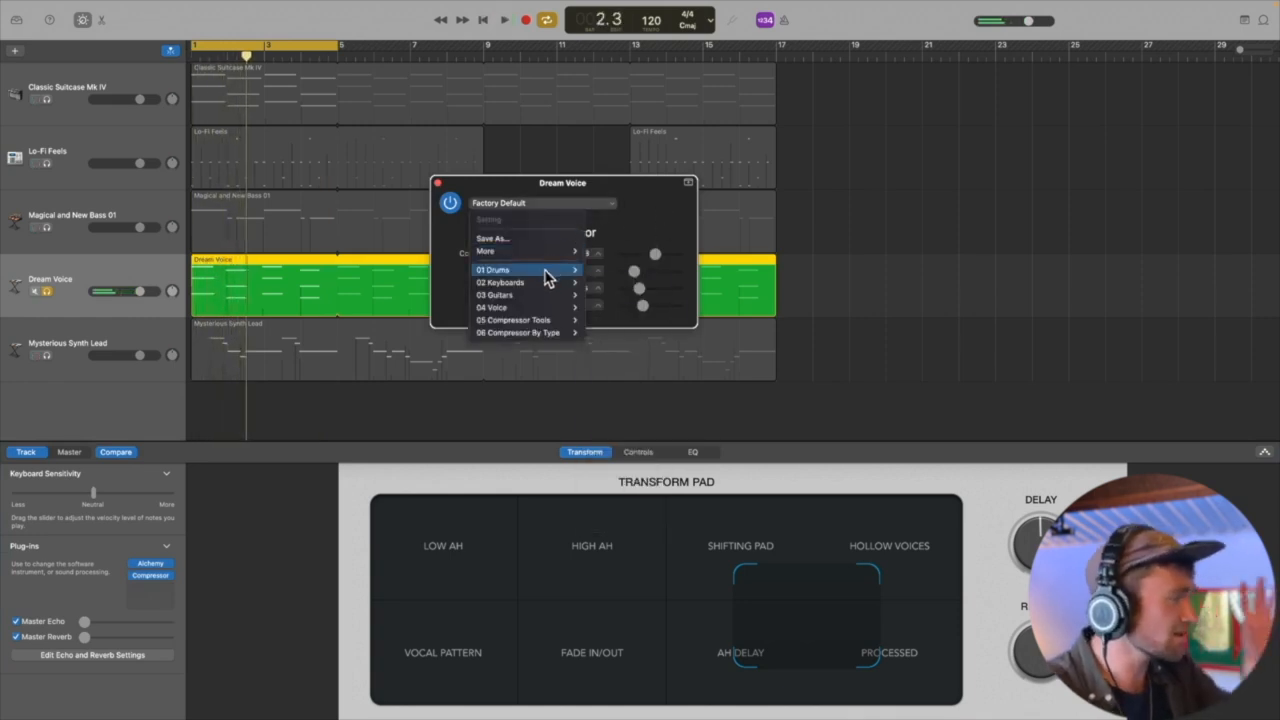
mouse_move(541, 313)
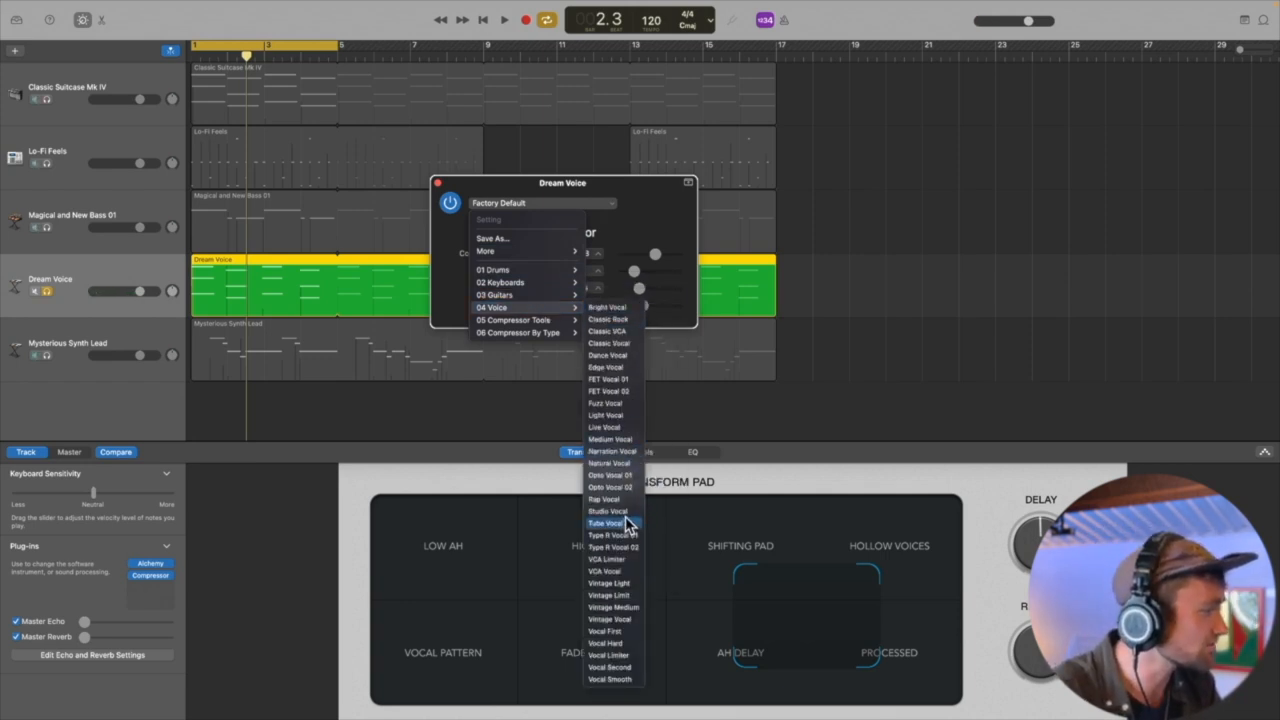
click(620, 596)
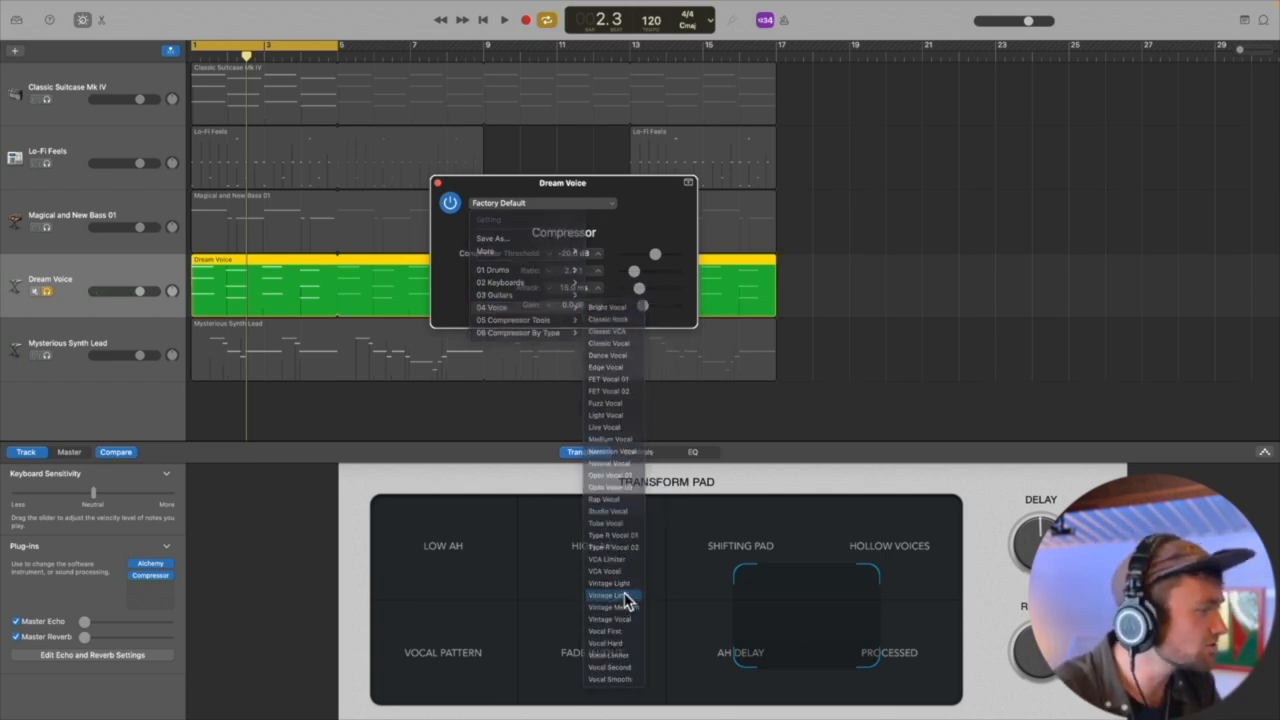
Step: Compare Dream Voice with the compressor bypassed and enabled during playback, close the compressor and stop playback
key(space)
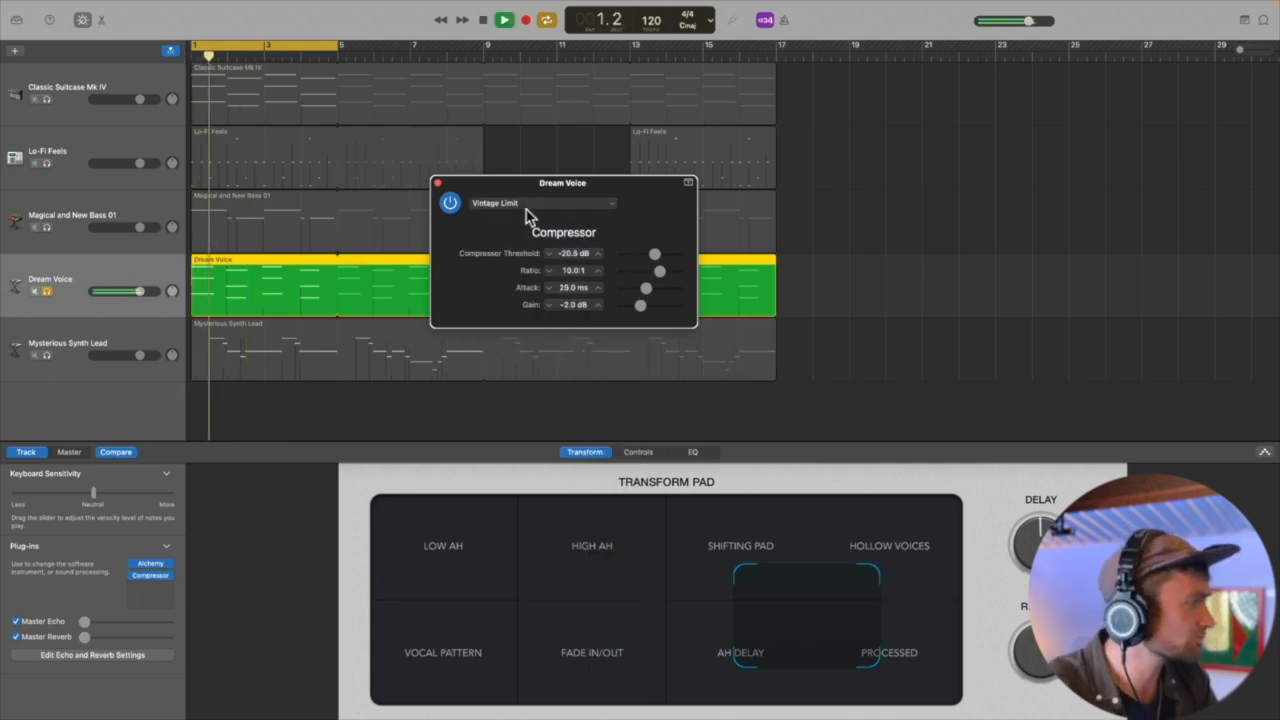
click(452, 204)
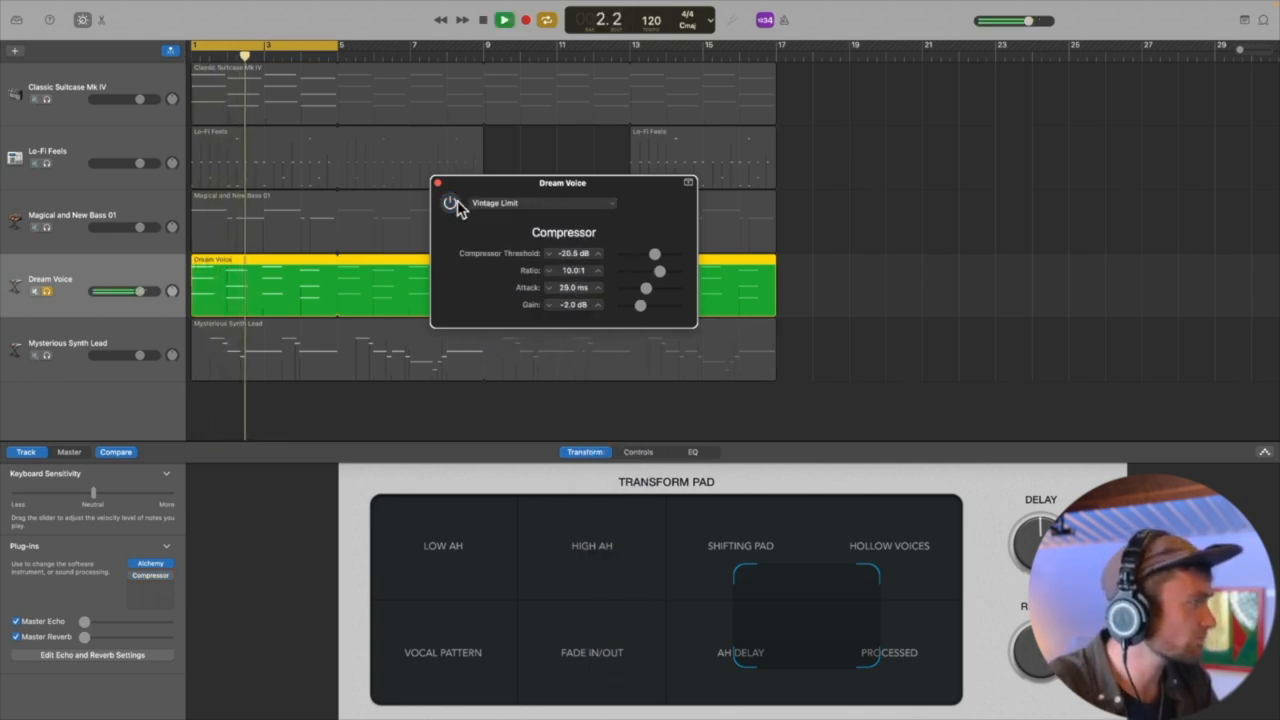
click(452, 204)
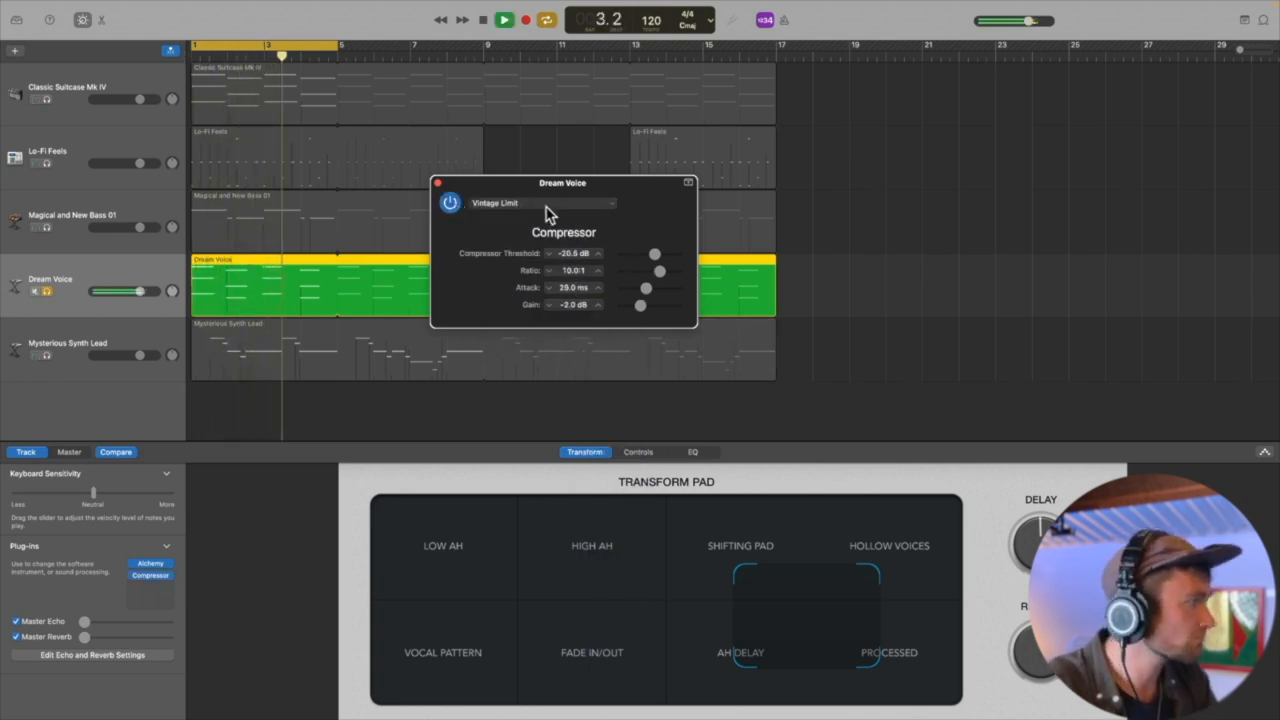
click(438, 183)
key(space)
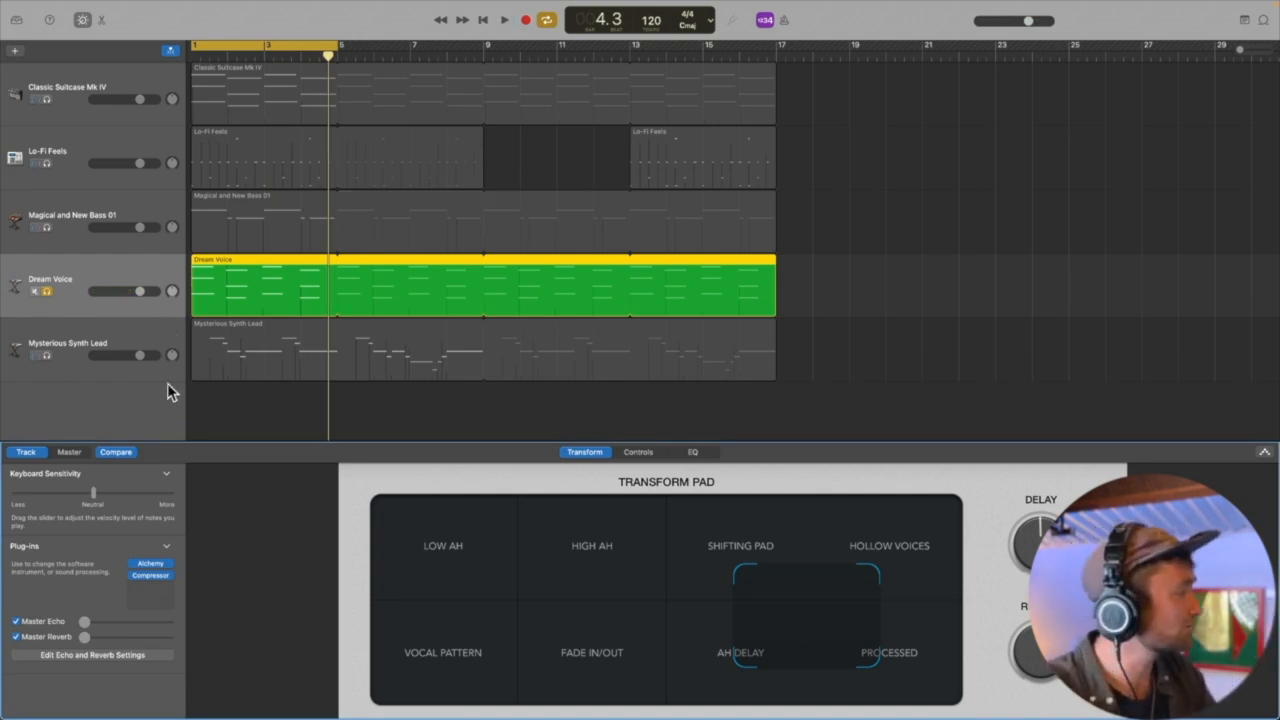
Step: Add a Channel EQ to the Dream Voice track and apply the Choir Overhead Mics voice preset during playback
click(168, 595)
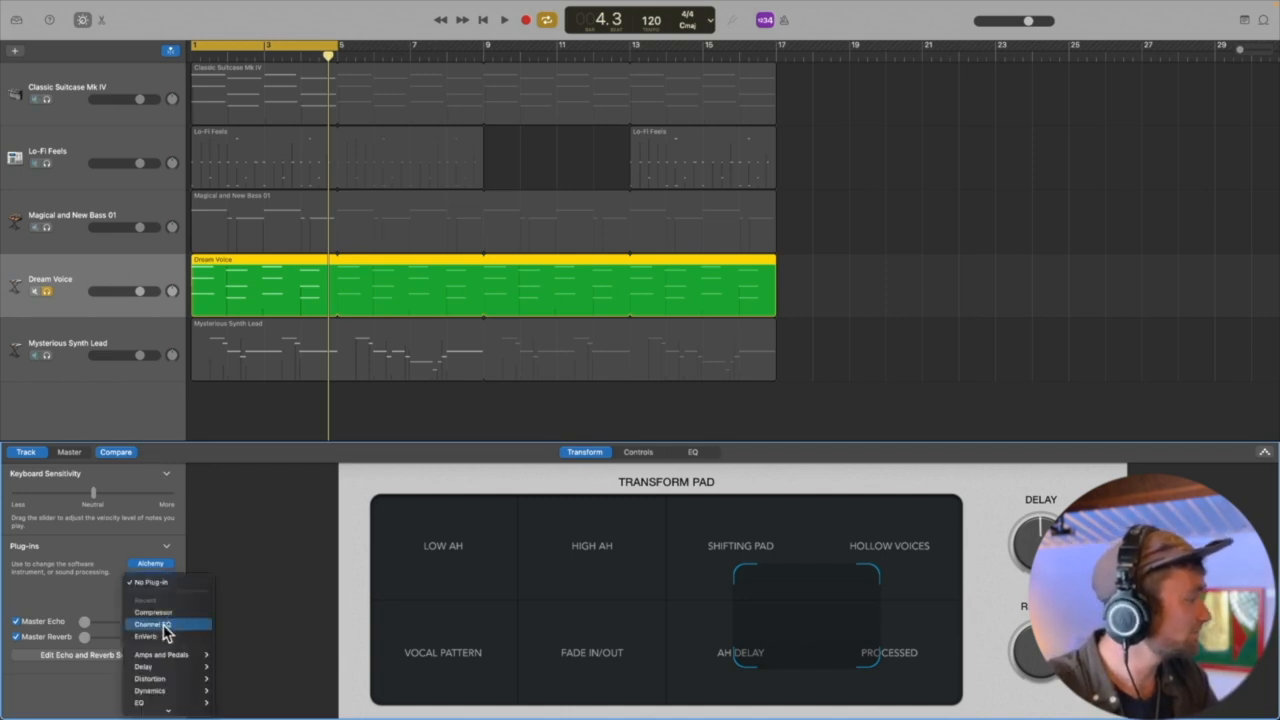
click(170, 630)
key(space)
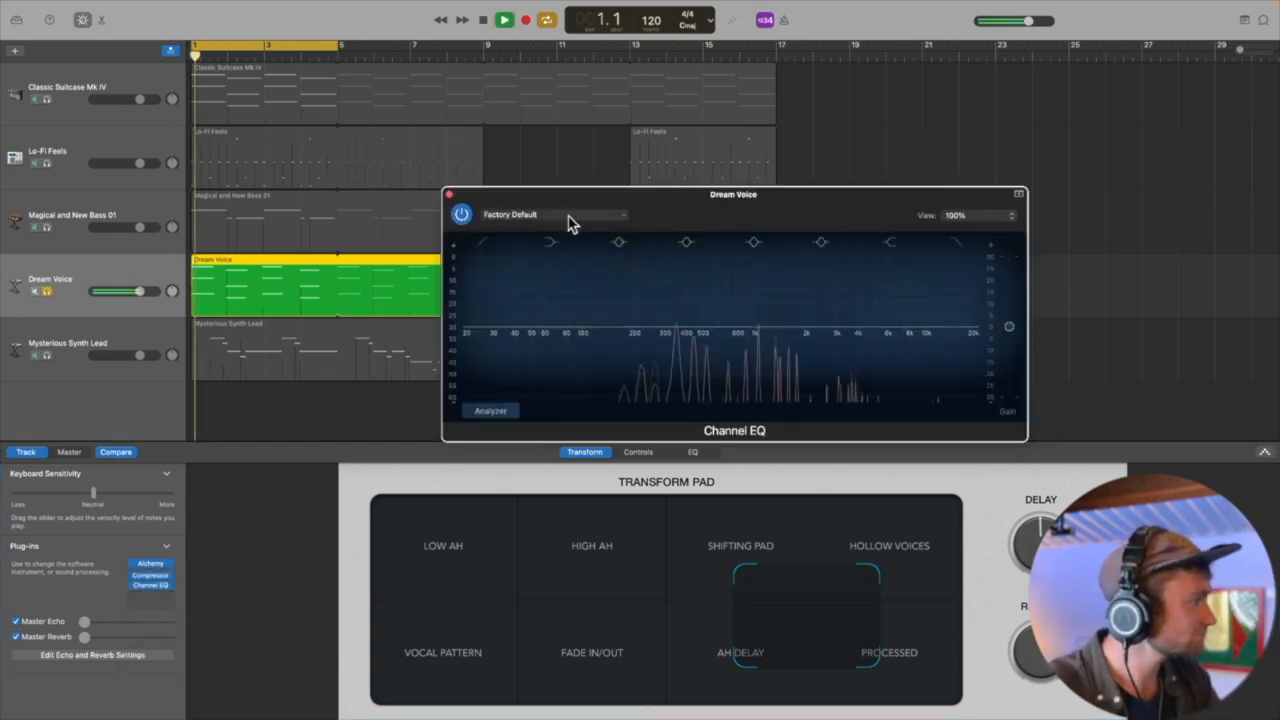
click(566, 216)
mouse_move(540, 350)
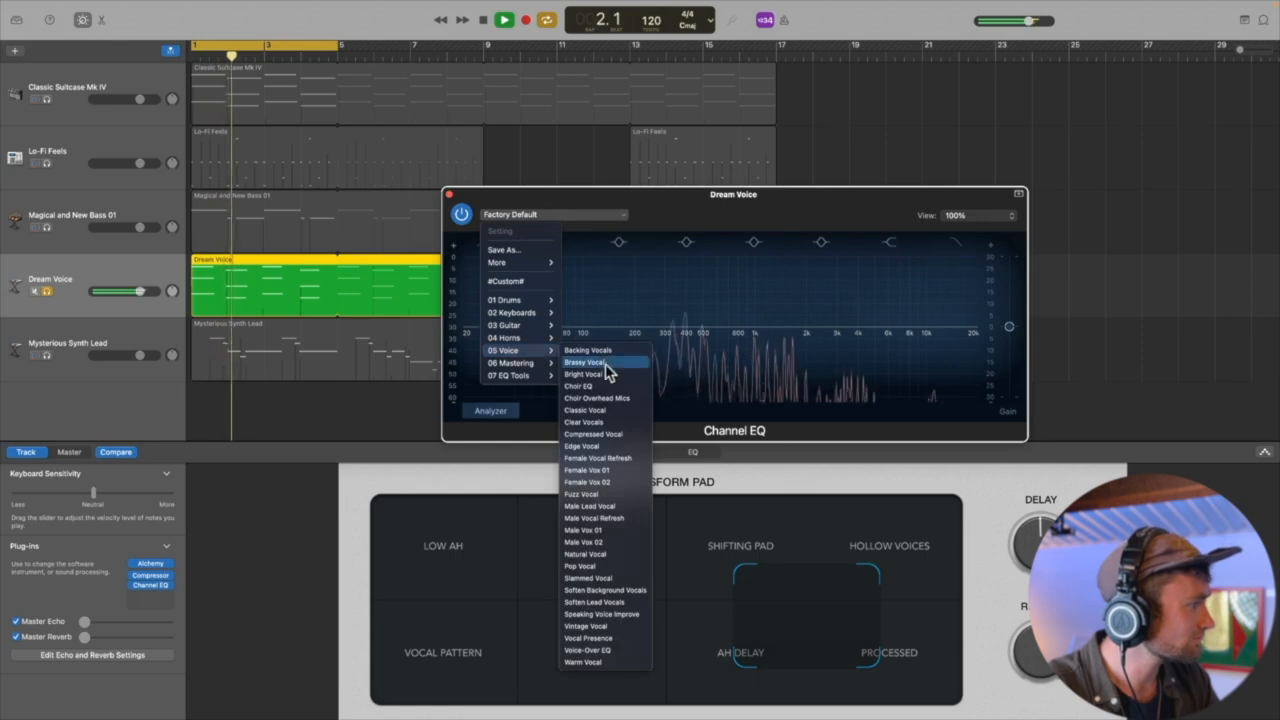
click(614, 399)
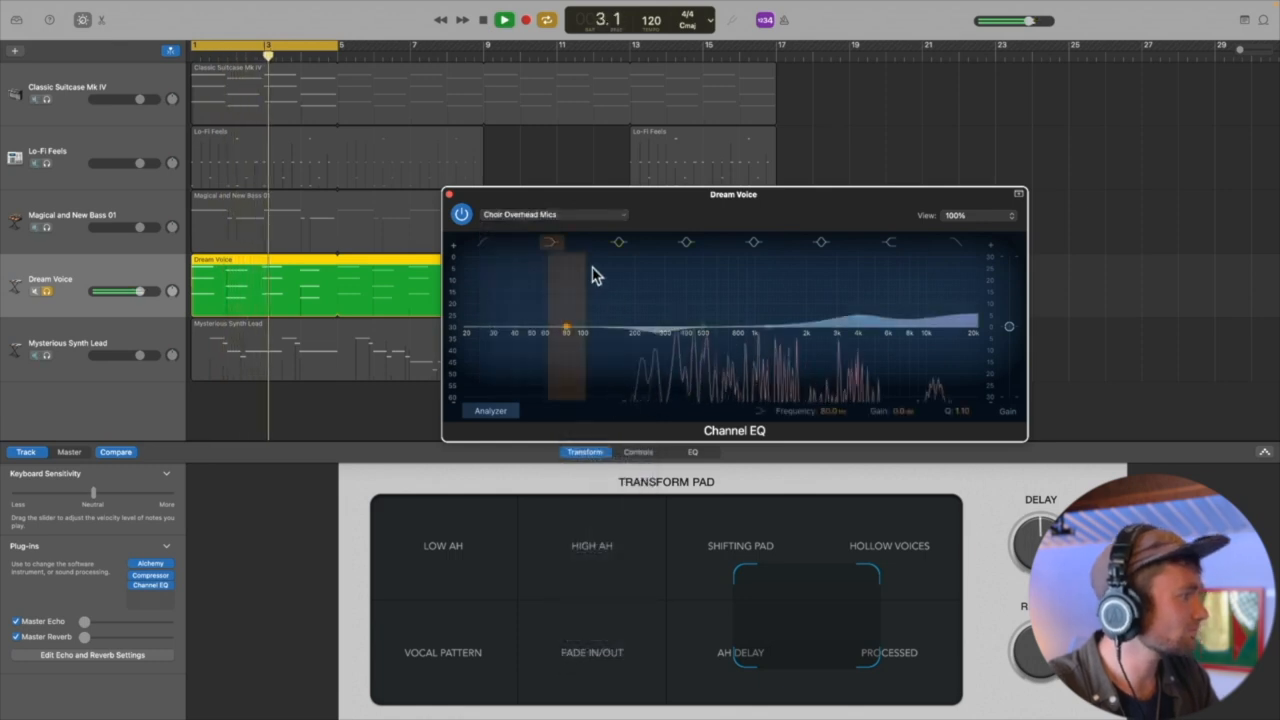
Step: Try the Megaphone EQ and Phone Filter Wide Band presets from EQ Tools in the Dream Voice Channel EQ
click(588, 216)
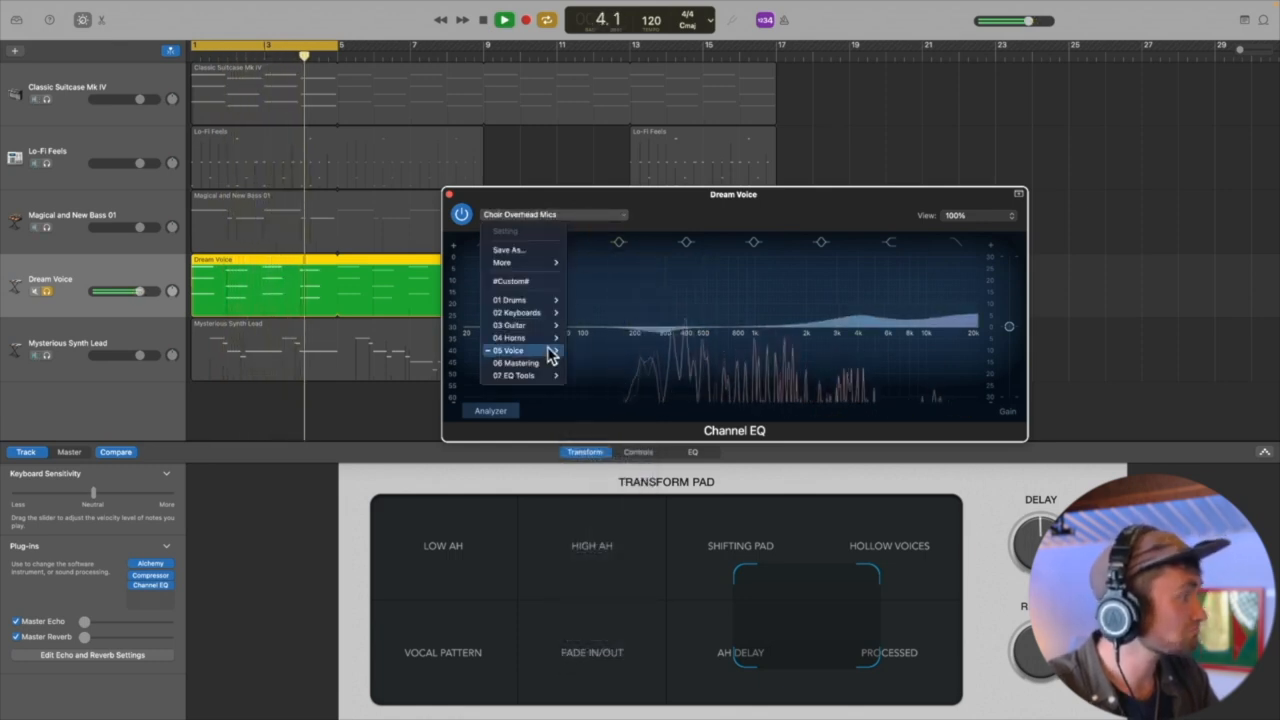
mouse_move(555, 350)
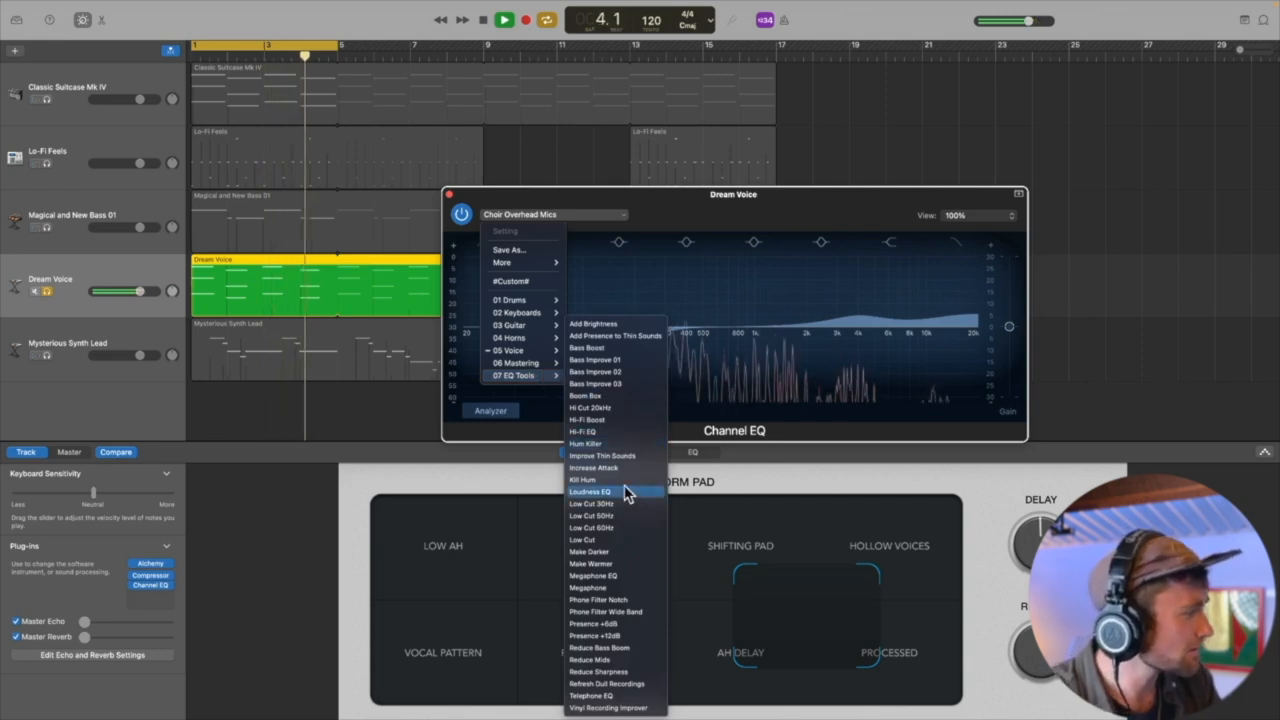
click(613, 580)
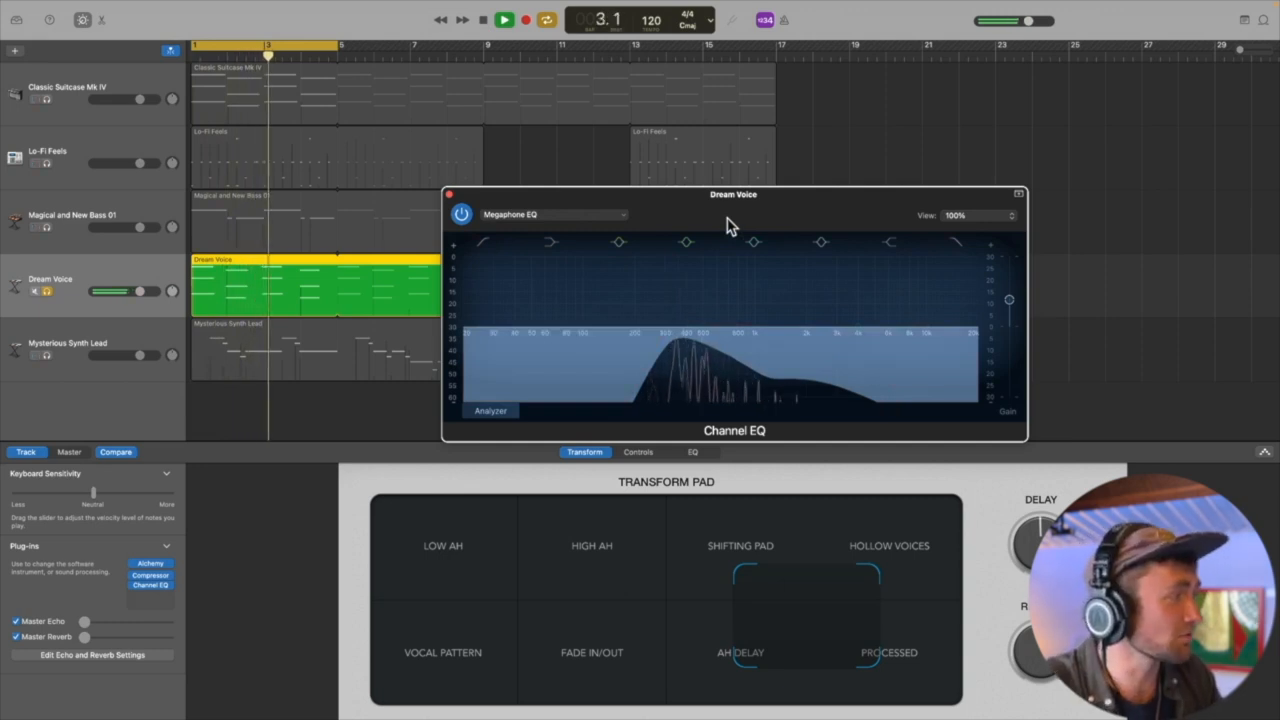
click(622, 215)
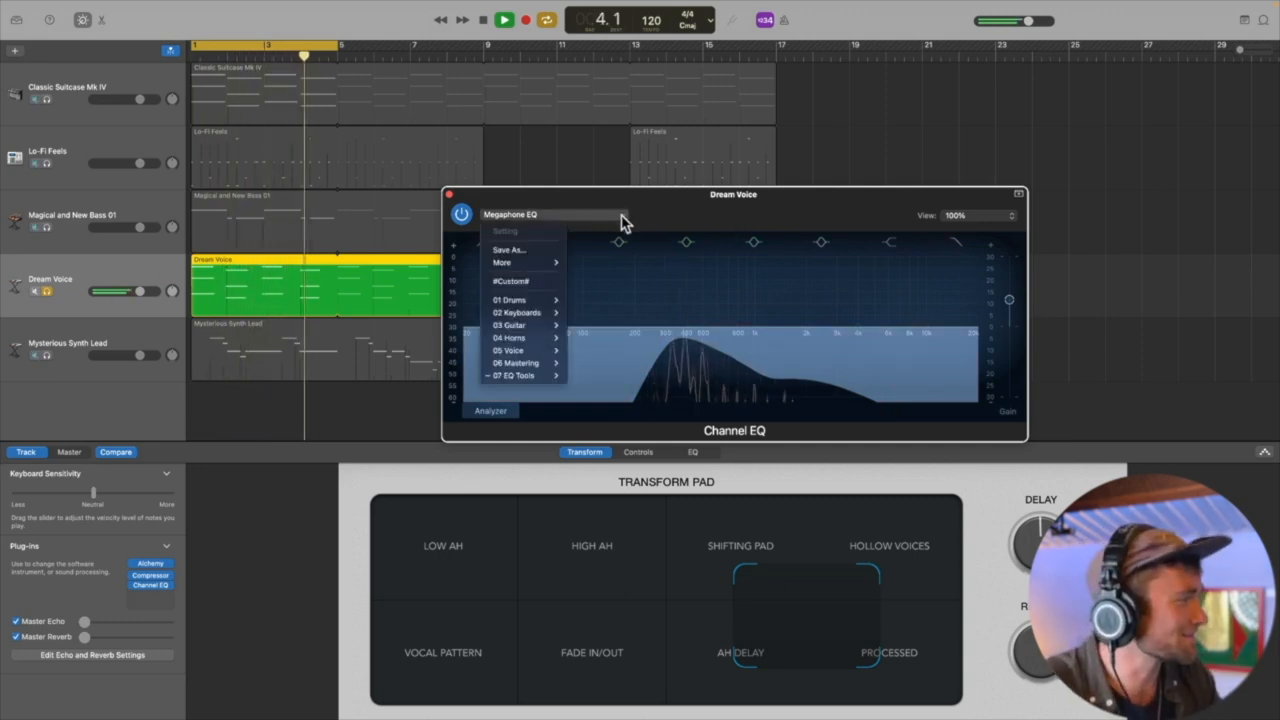
mouse_move(549, 375)
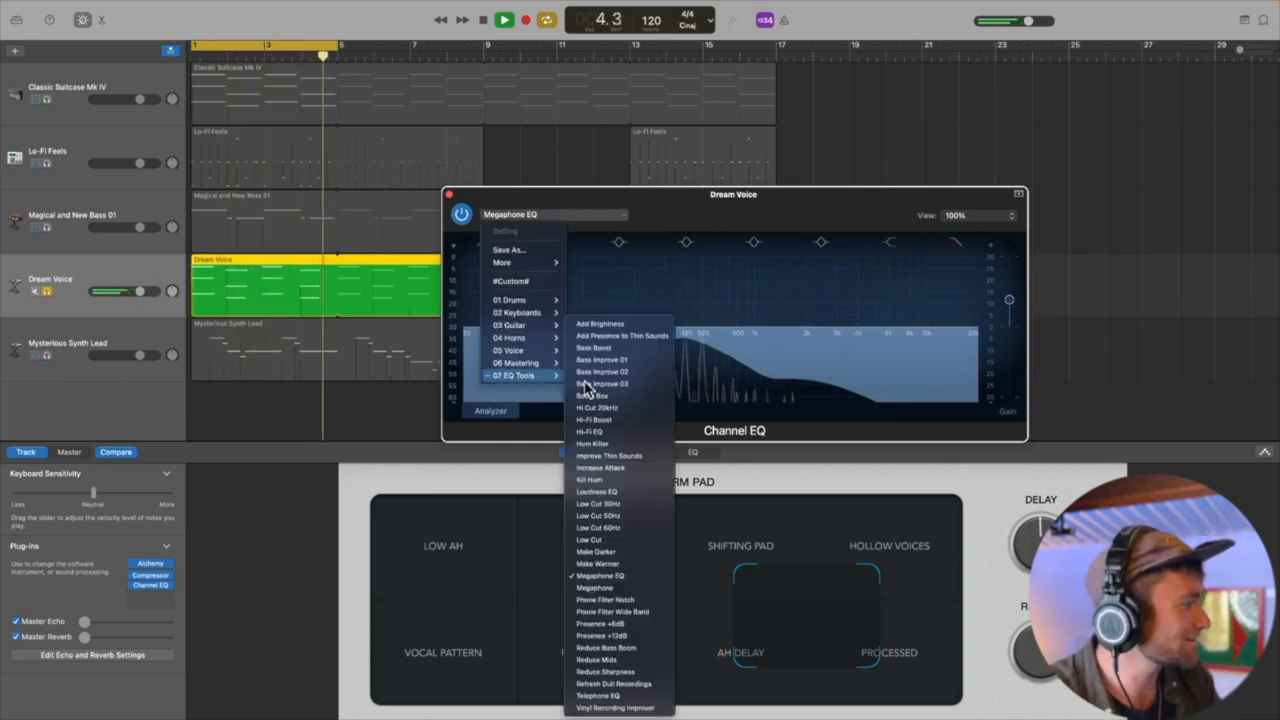
click(644, 612)
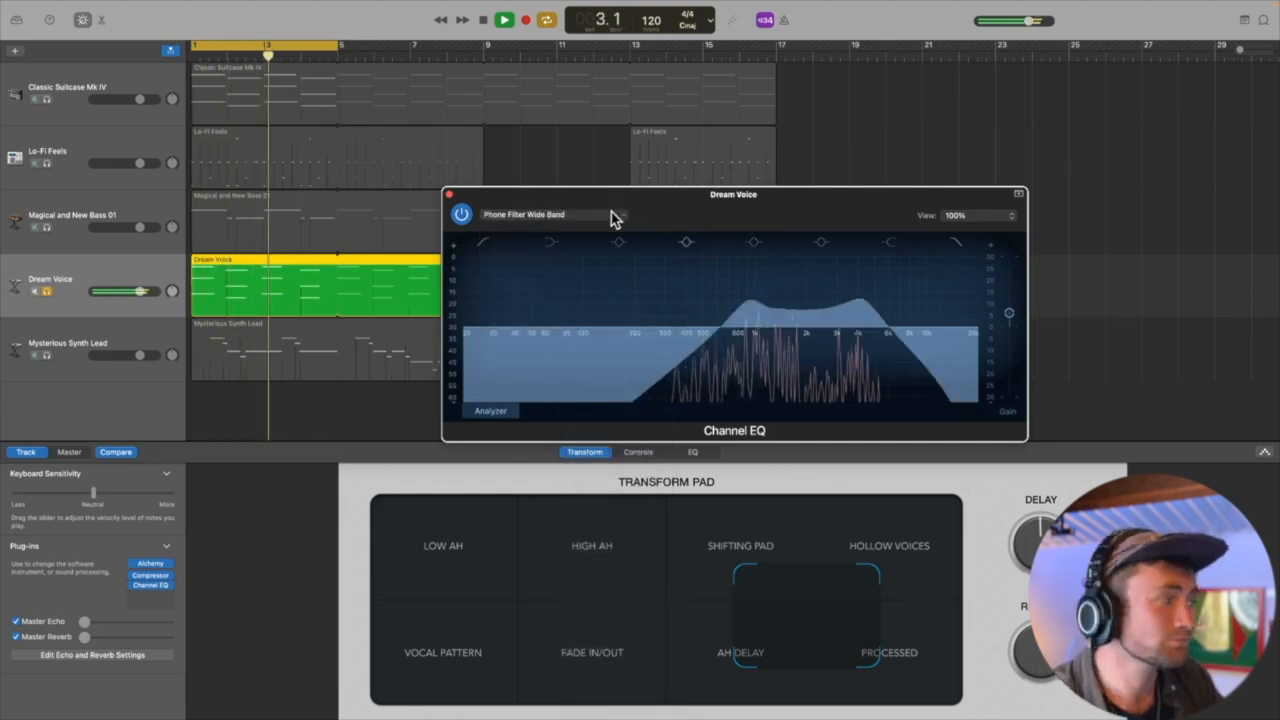
Step: Unsolo Dream Voice briefly to hear the filtered voice in the mix, solo it again and stop playback
click(47, 291)
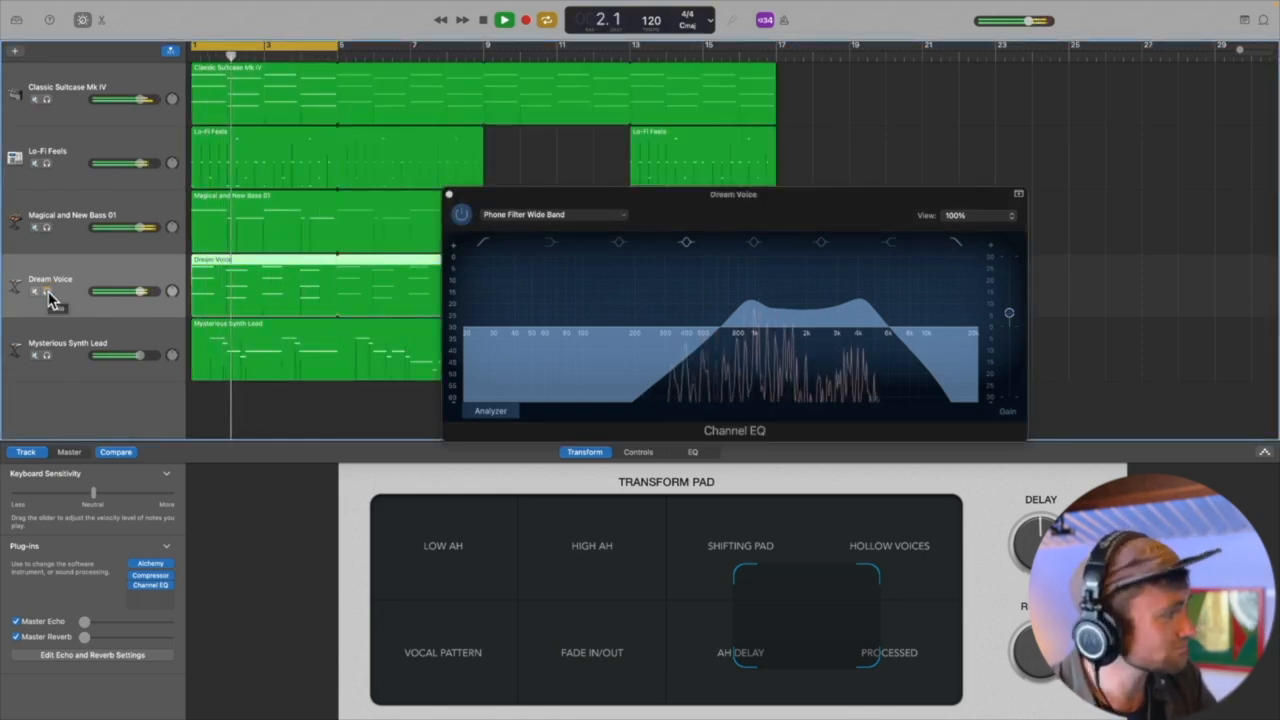
click(47, 291)
key(space)
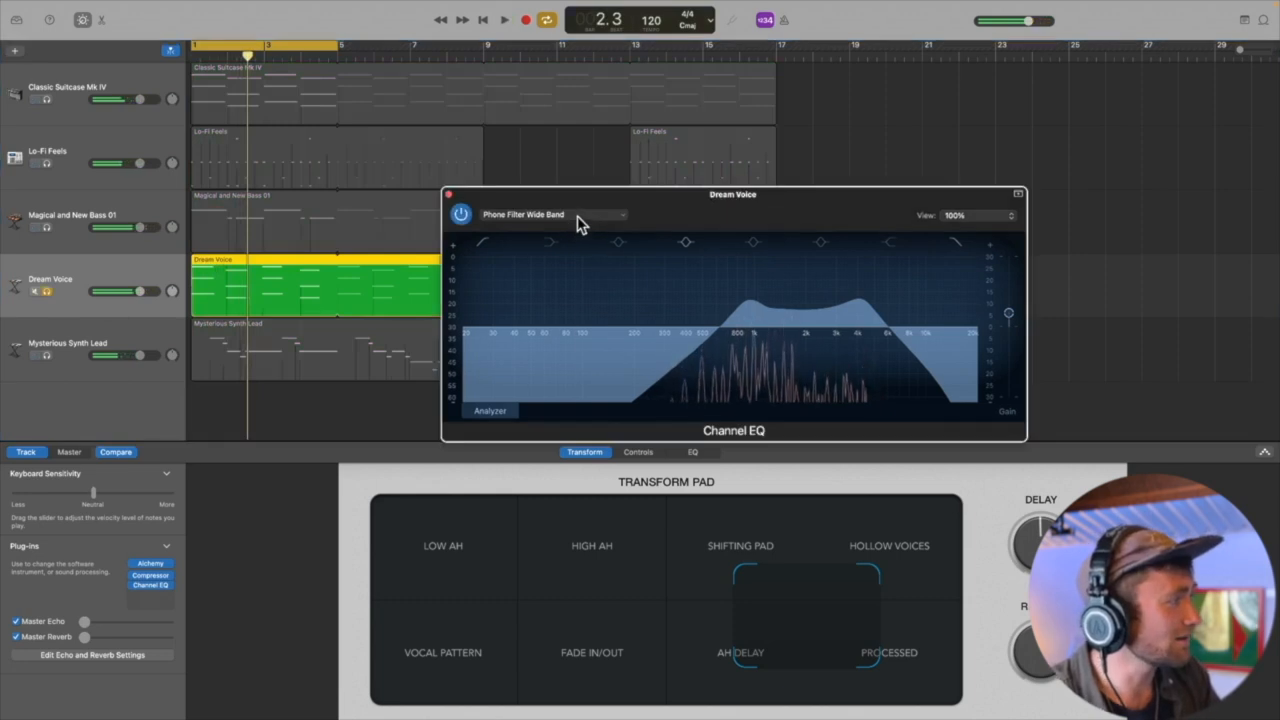
Step: Return the Dream Voice Channel EQ to the Choir Overhead Mics preset and compare it bypassed and enabled during playback
click(578, 217)
mouse_move(534, 354)
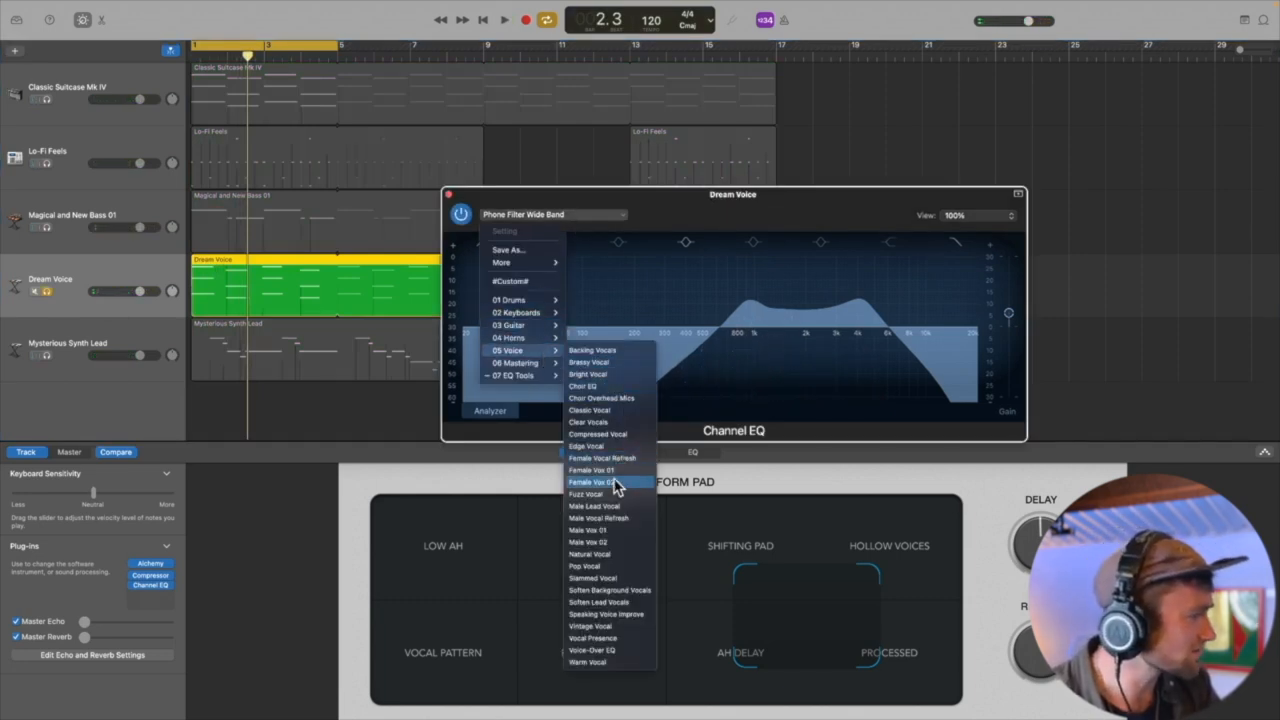
click(620, 398)
key(space)
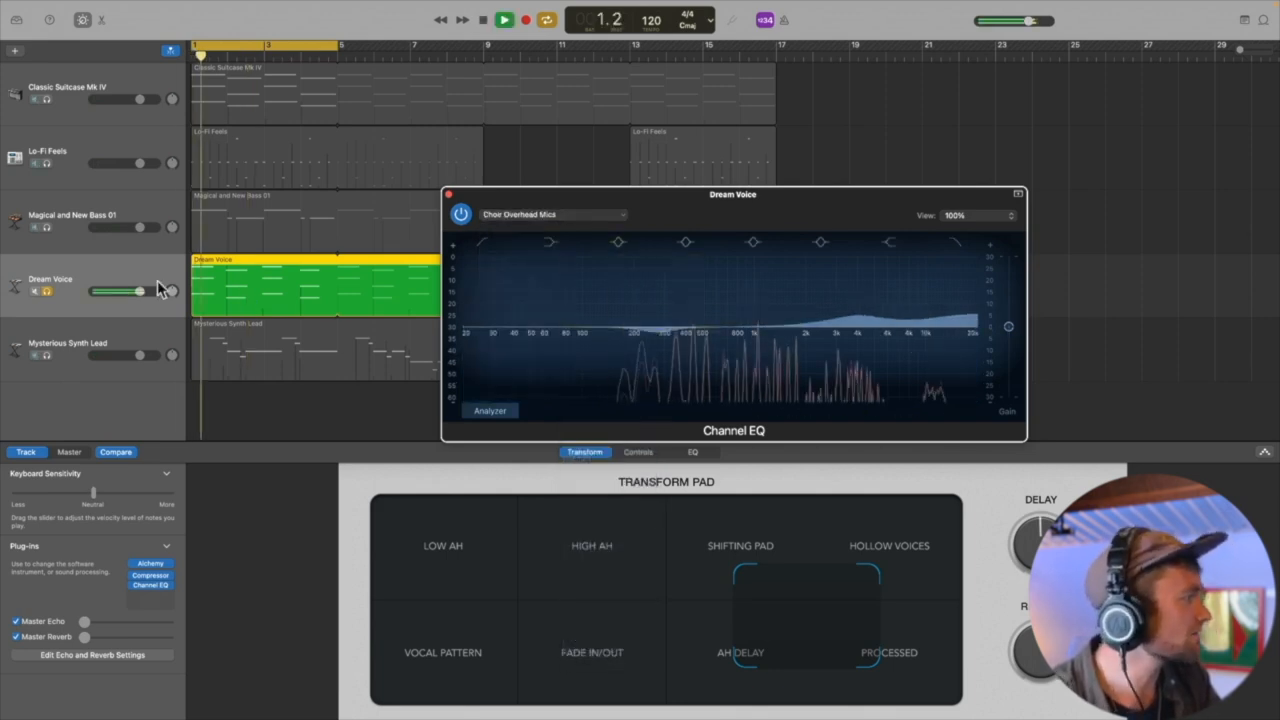
click(460, 215)
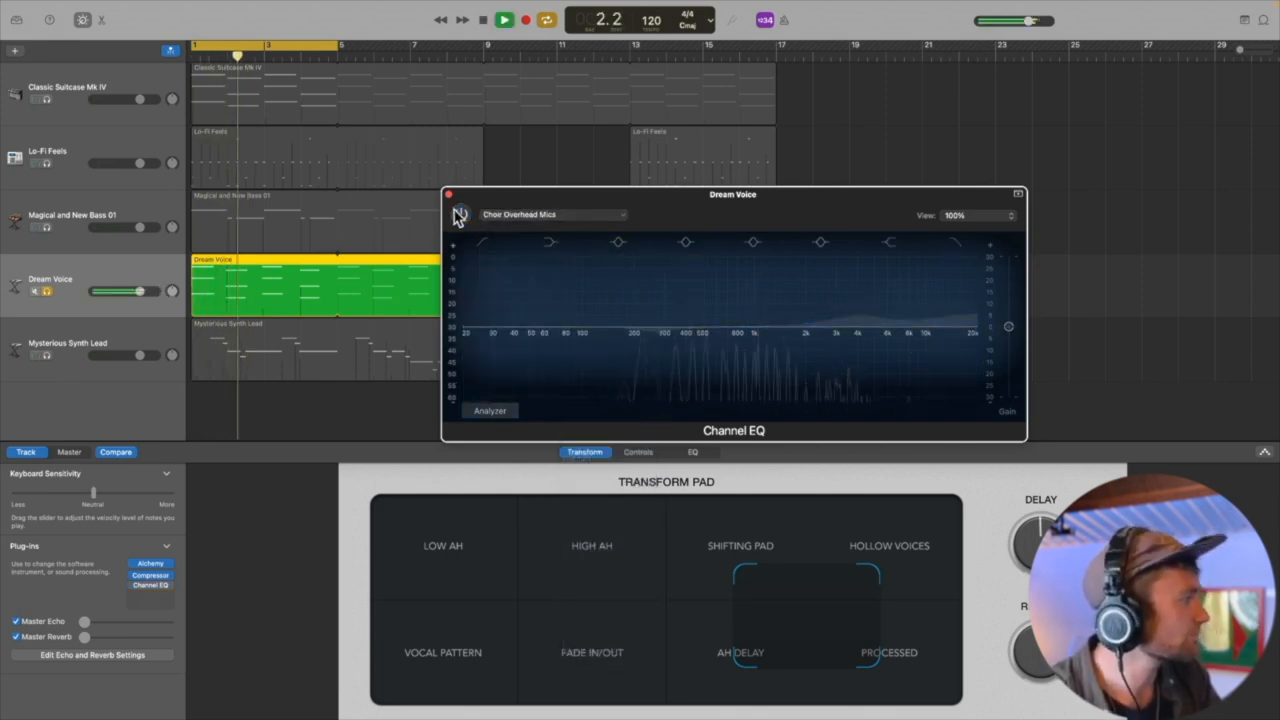
click(459, 216)
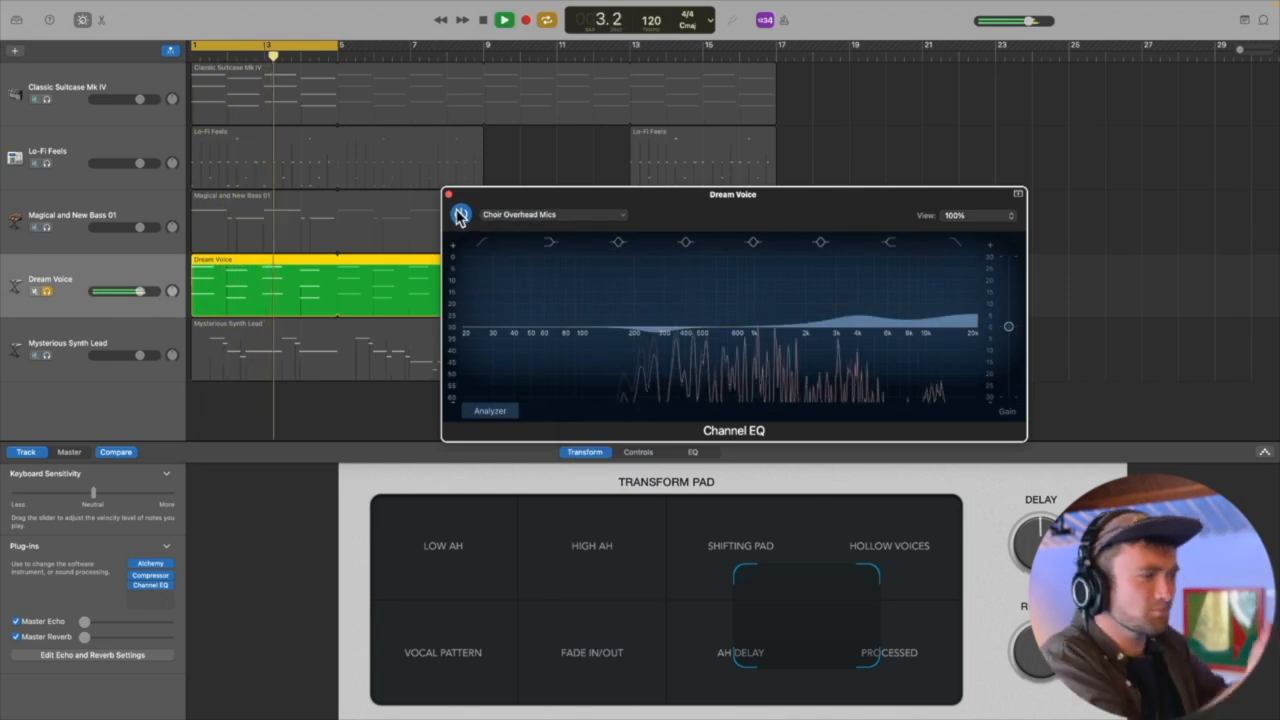
Step: Stop playback, close the Dream Voice Channel EQ, unsolo the track and listen to it briefly in the full mix
key(space)
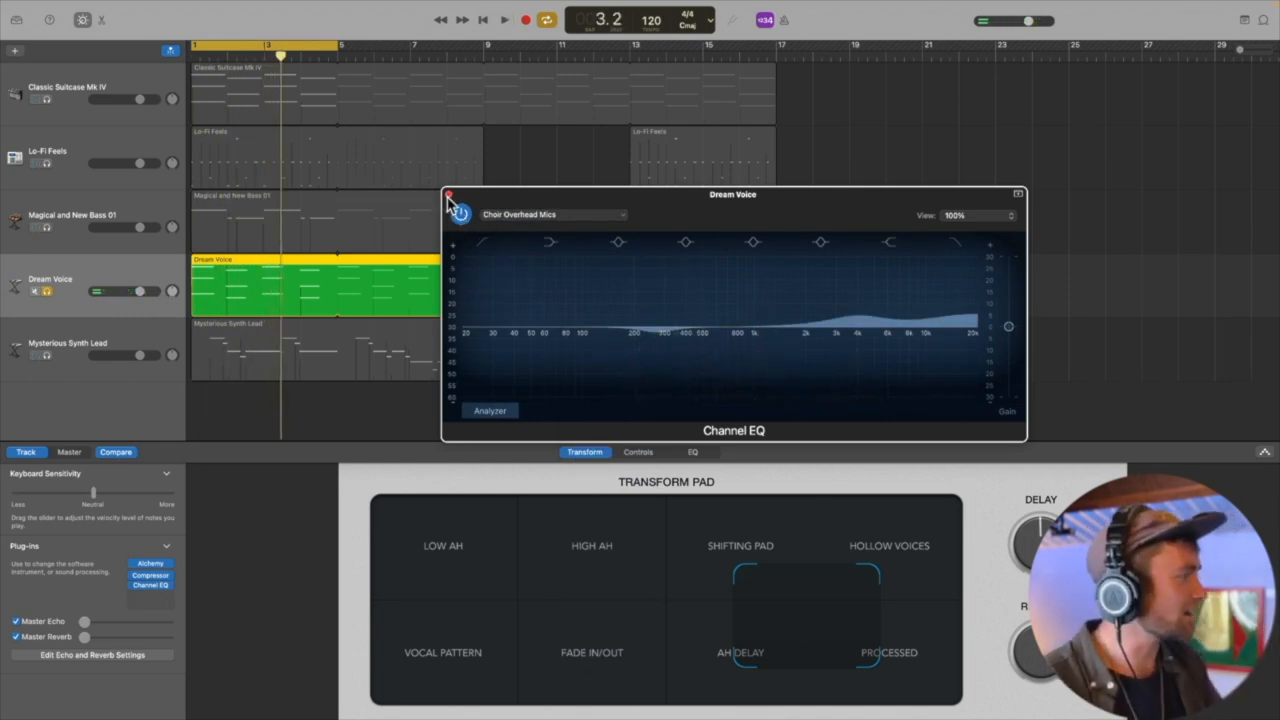
click(449, 195)
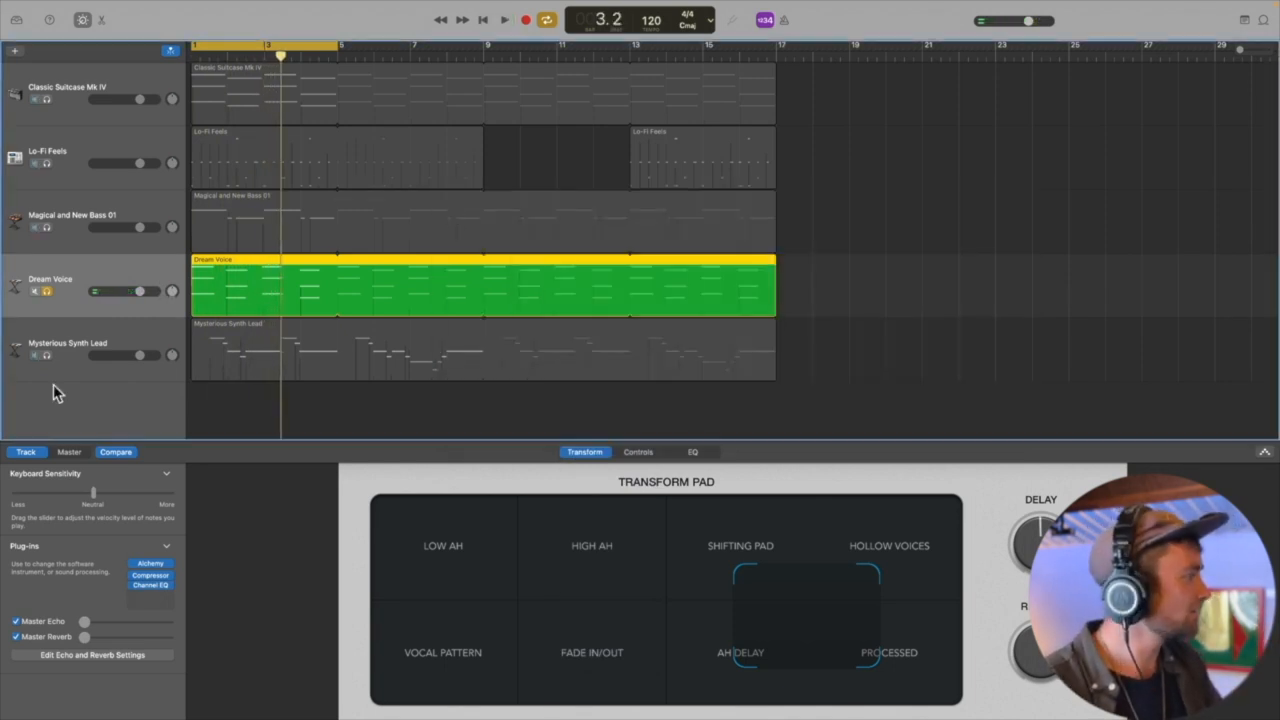
click(47, 292)
key(Return)
key(space)
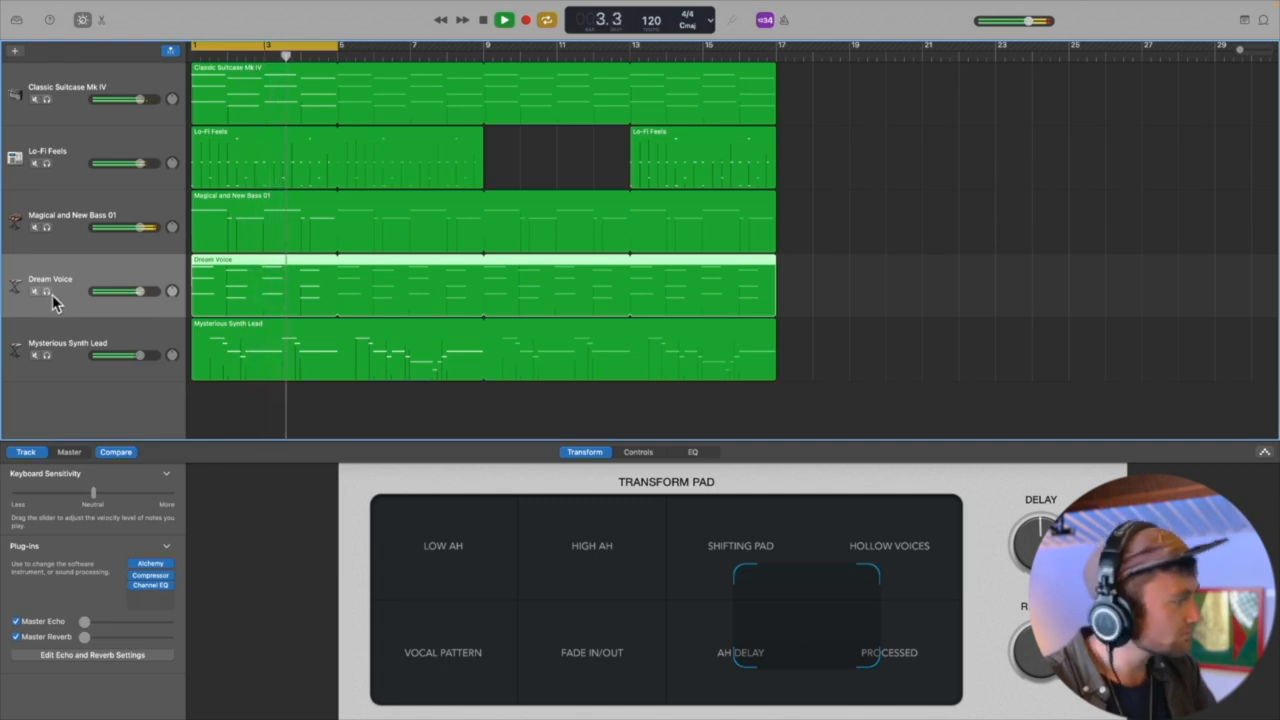
key(space)
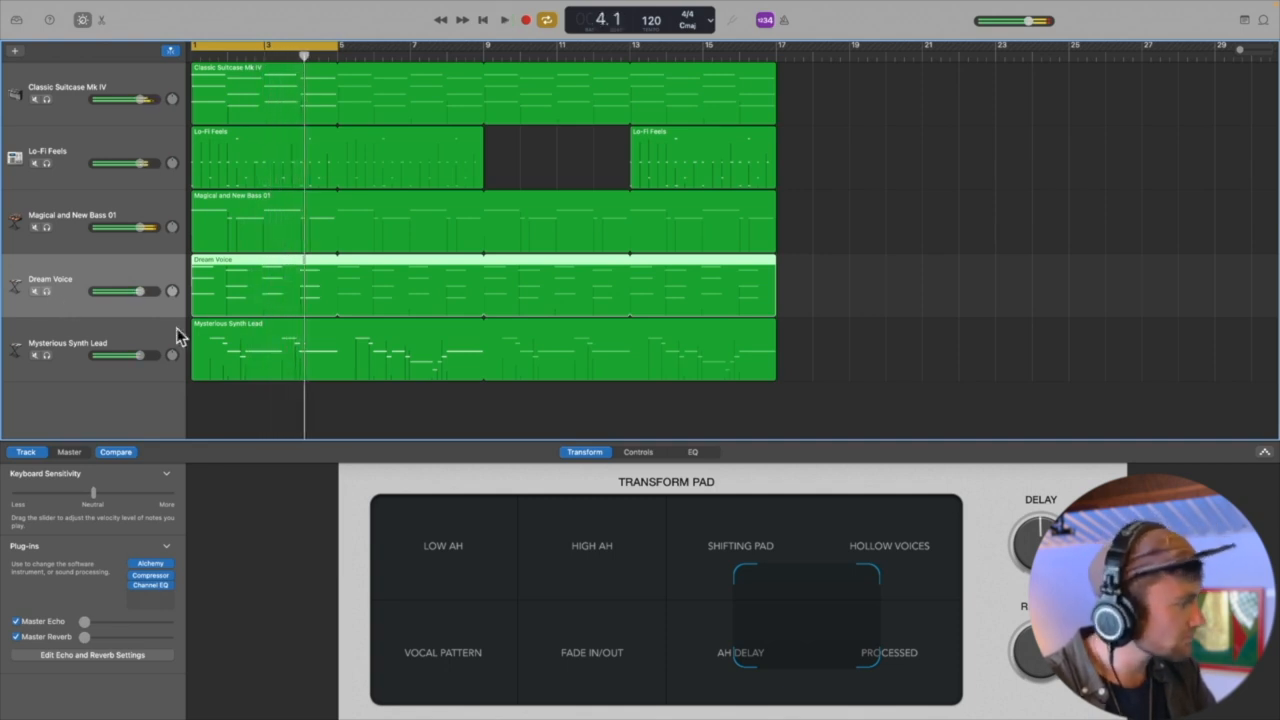
Step: Solo the Mysterious Synth Lead track and start playback
click(120, 350)
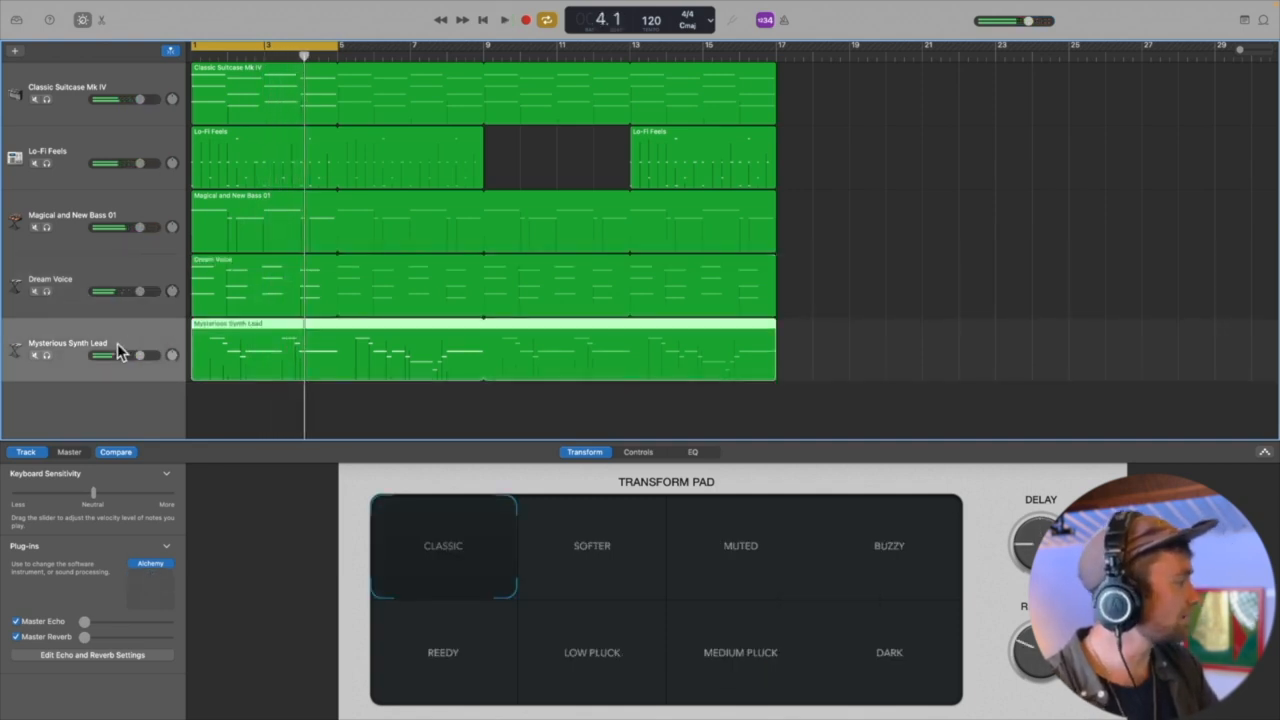
click(46, 355)
key(Return)
key(space)
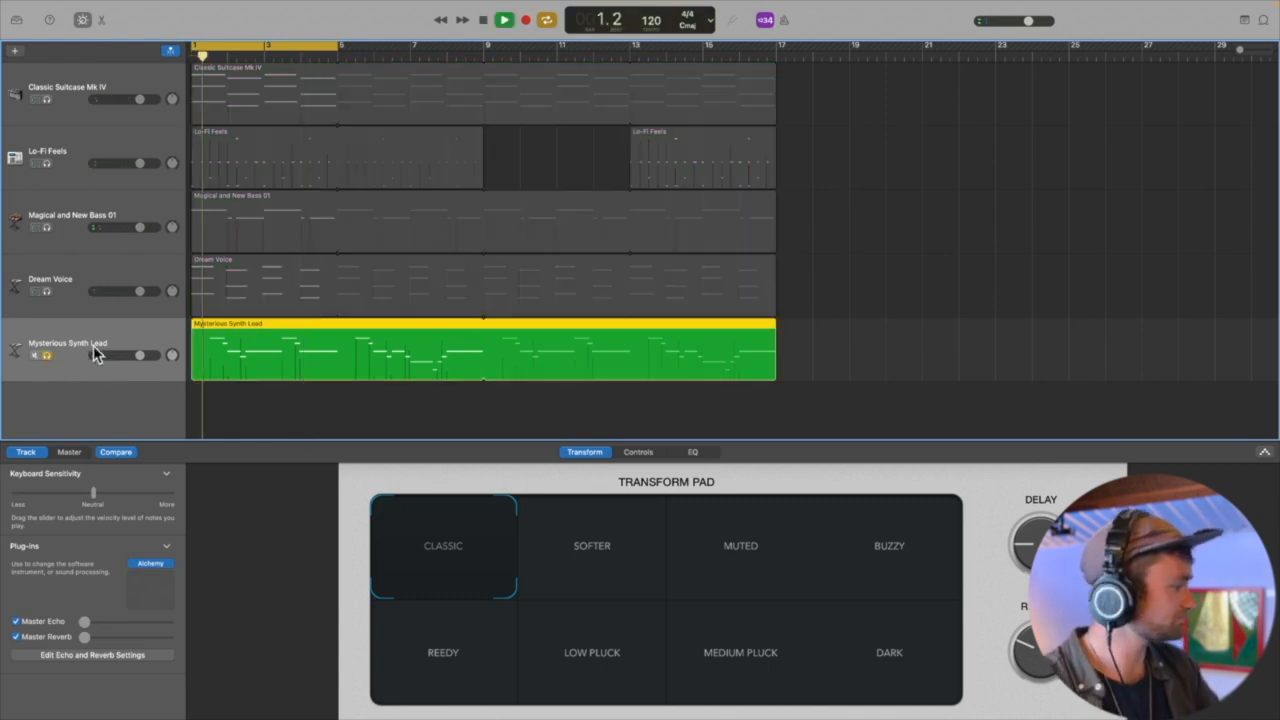
Step: Add a Compressor to Mysterious Synth Lead with the Guitar Electric preset, audition it, then stop playback and close the plug-in
click(160, 566)
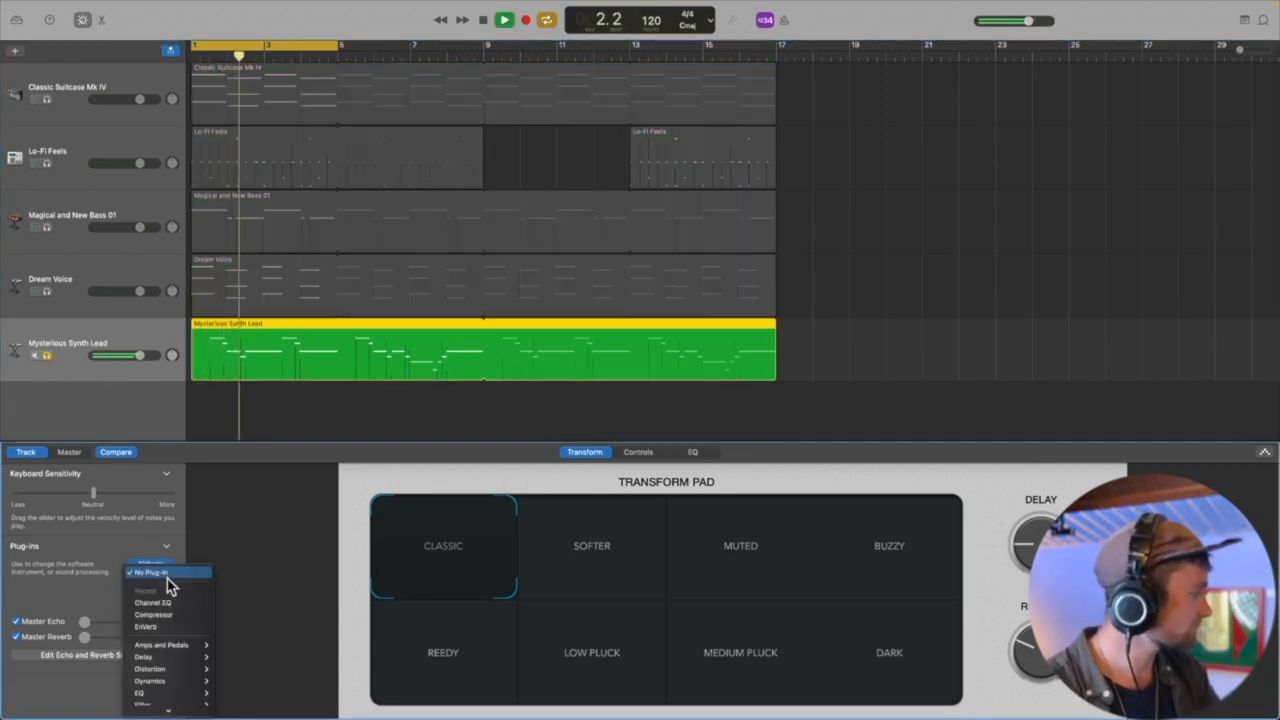
click(160, 614)
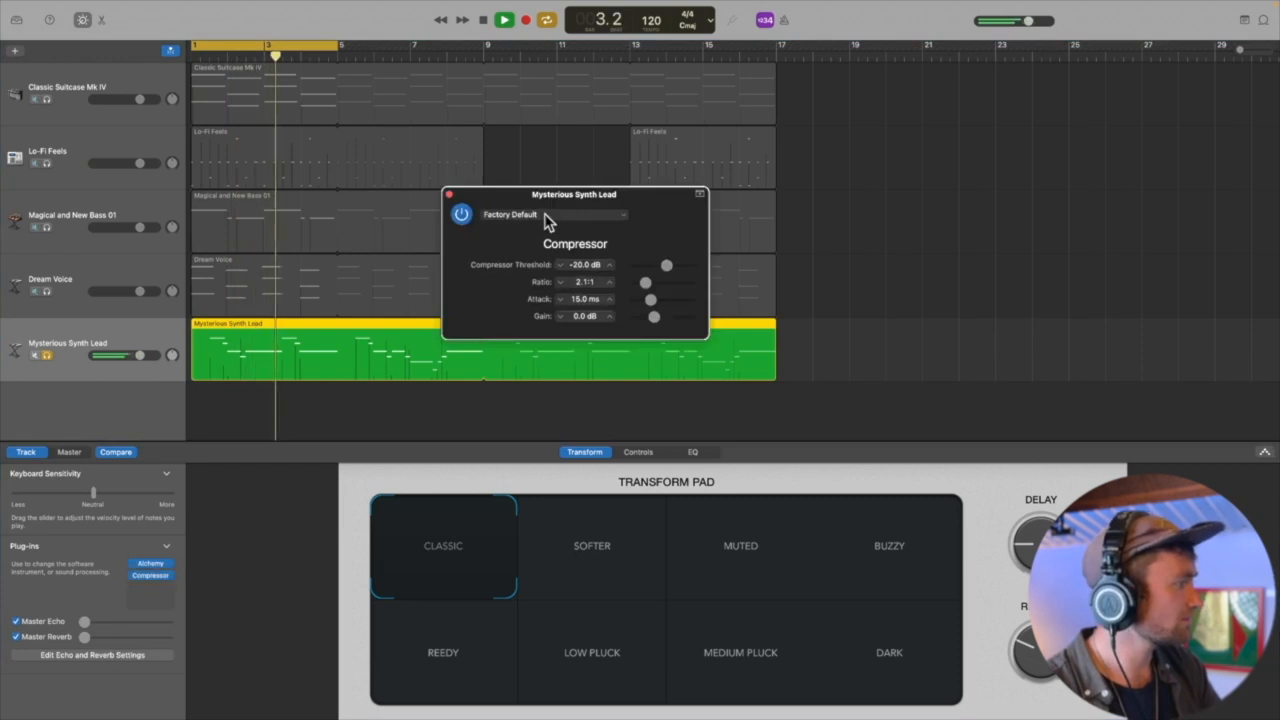
click(566, 221)
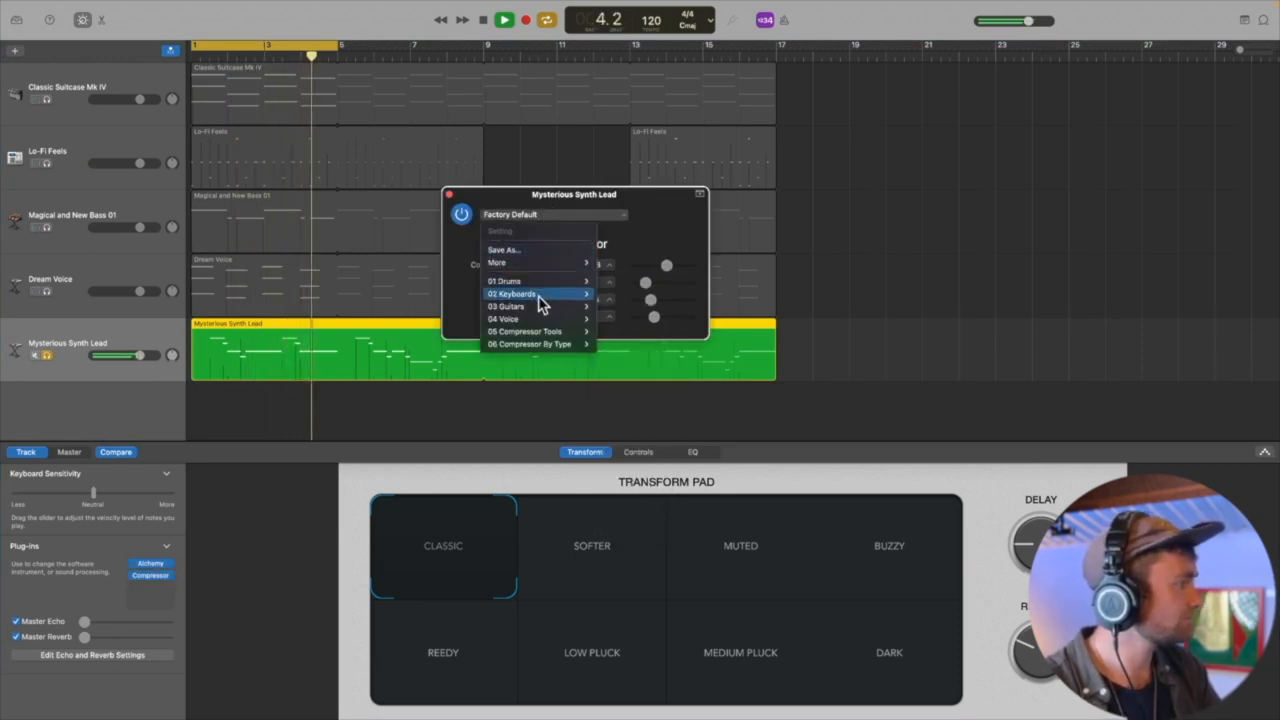
mouse_move(537, 312)
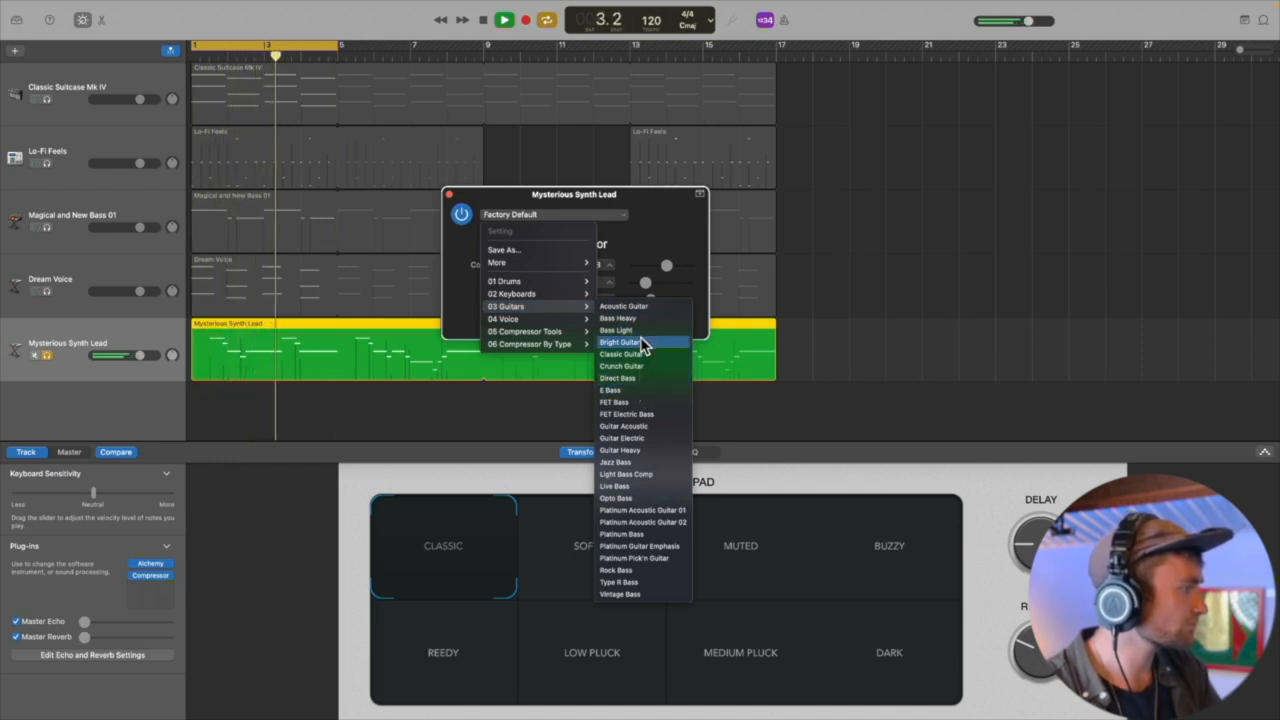
click(638, 438)
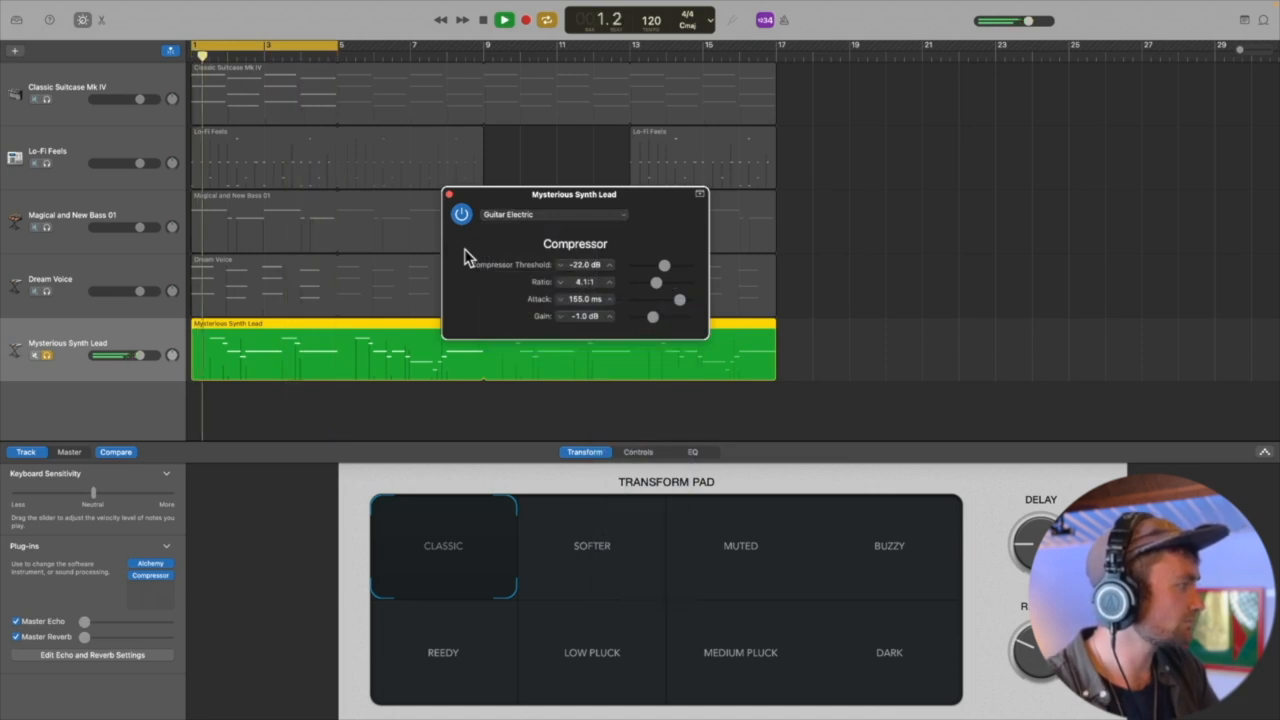
key(space)
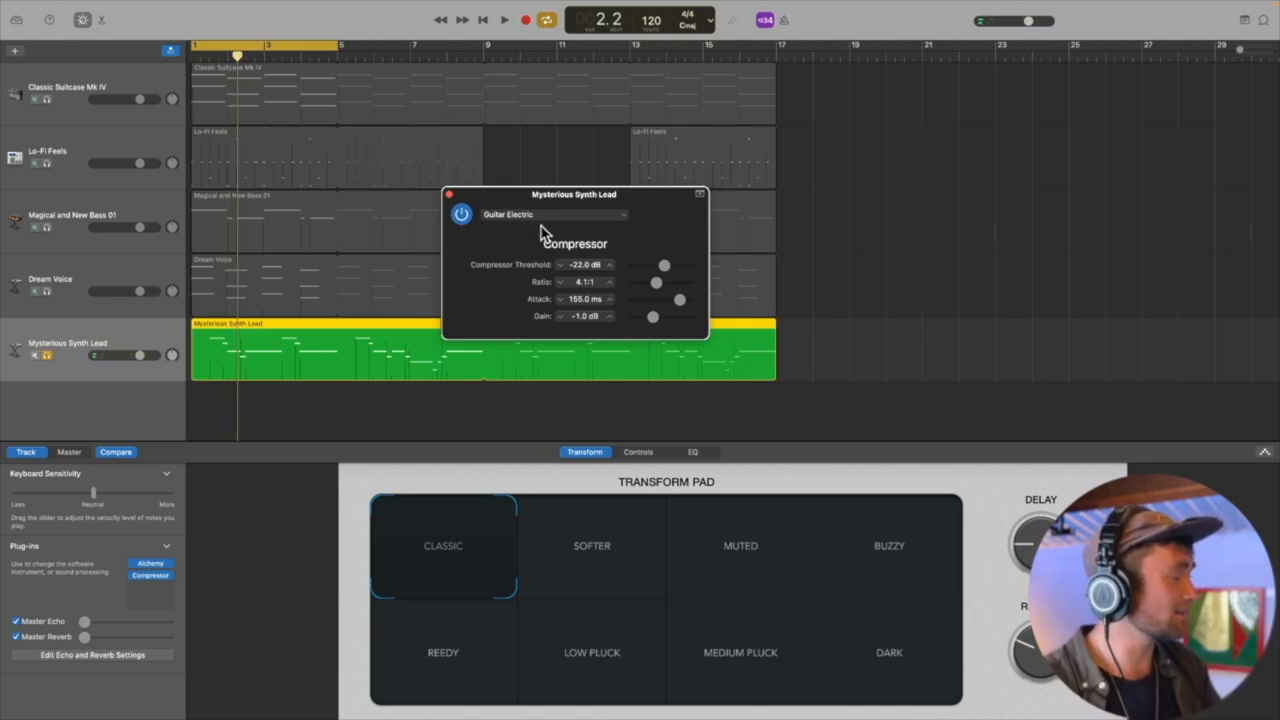
click(449, 195)
Step: Add a Channel EQ to Mysterious Synth Lead and apply the Clean Up Guitar preset
click(166, 582)
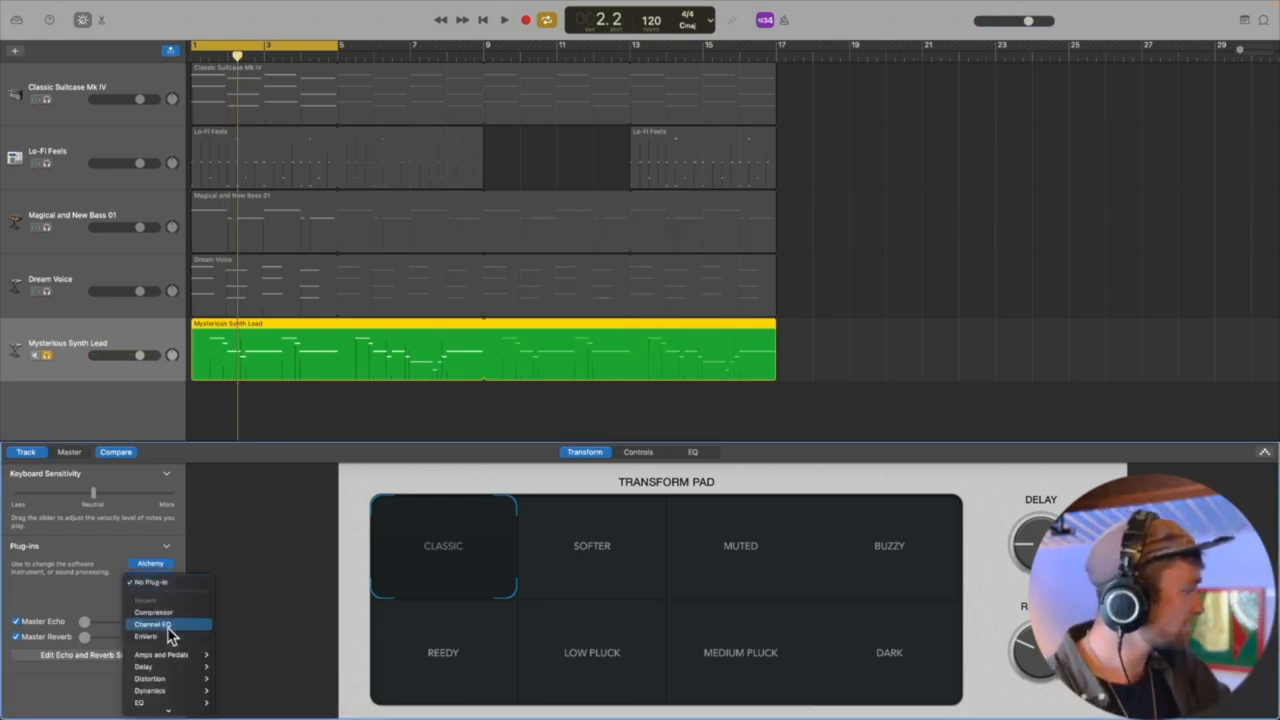
click(166, 626)
click(596, 228)
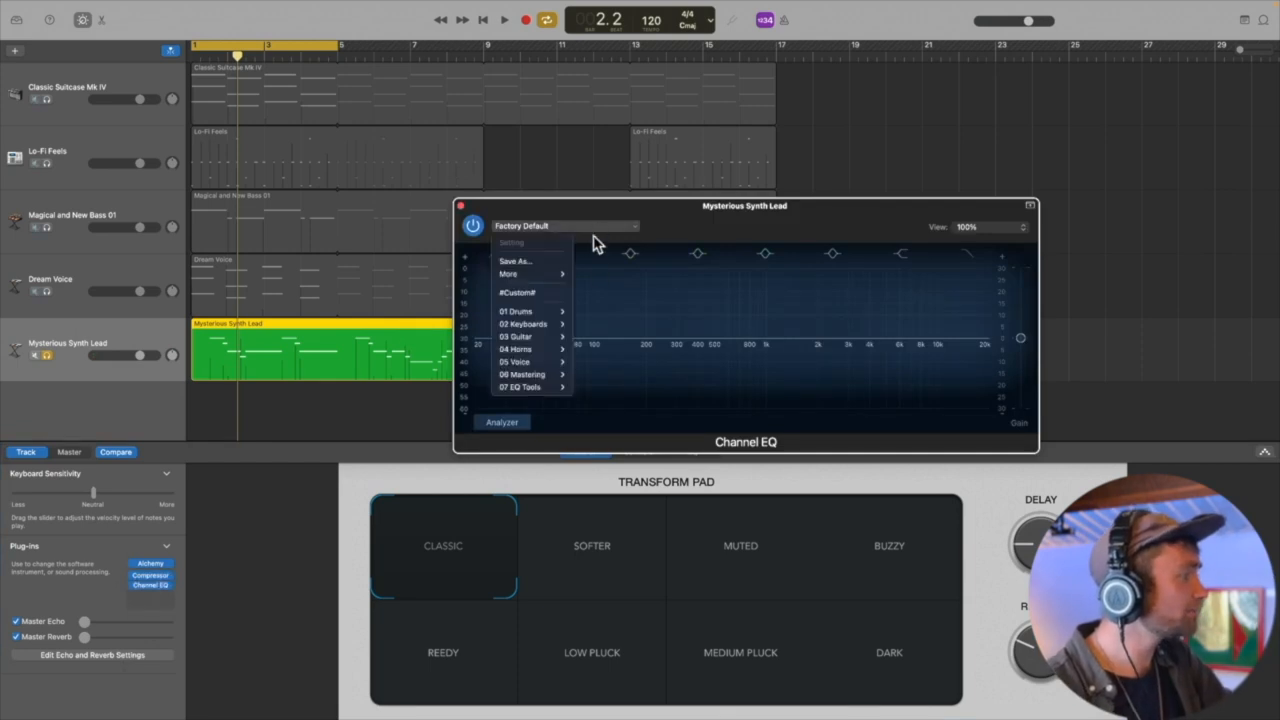
mouse_move(545, 340)
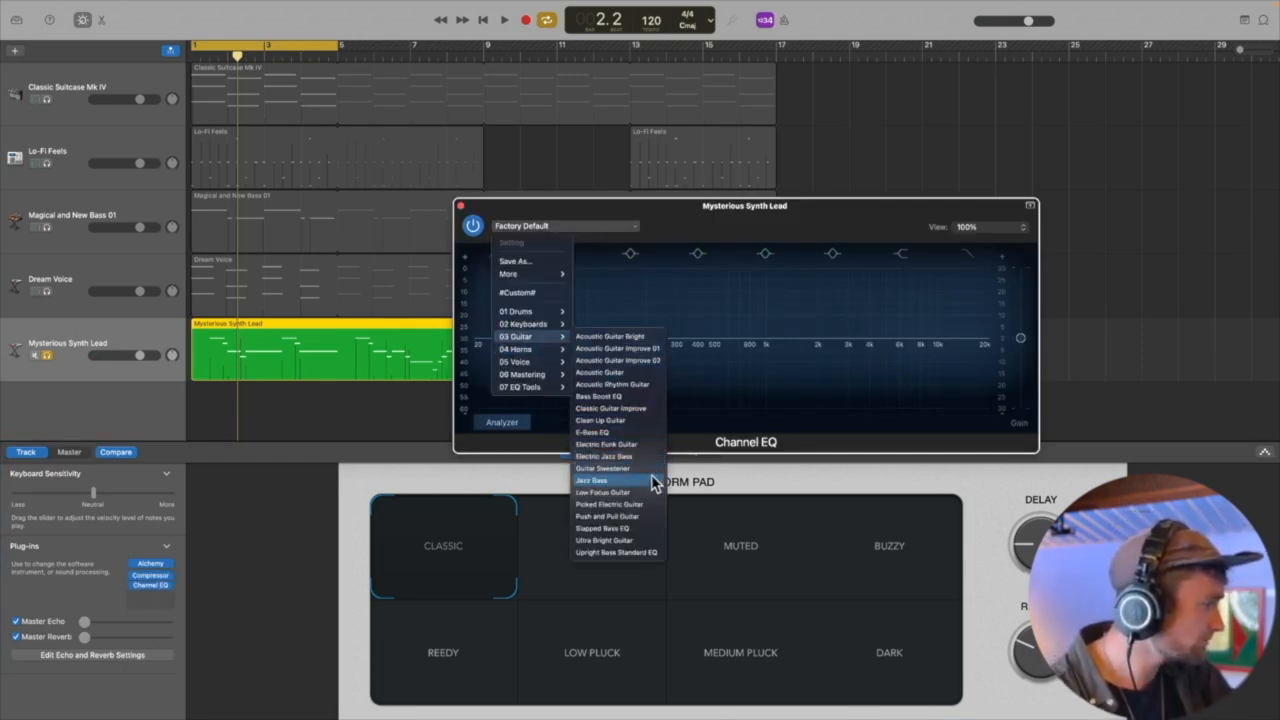
click(650, 422)
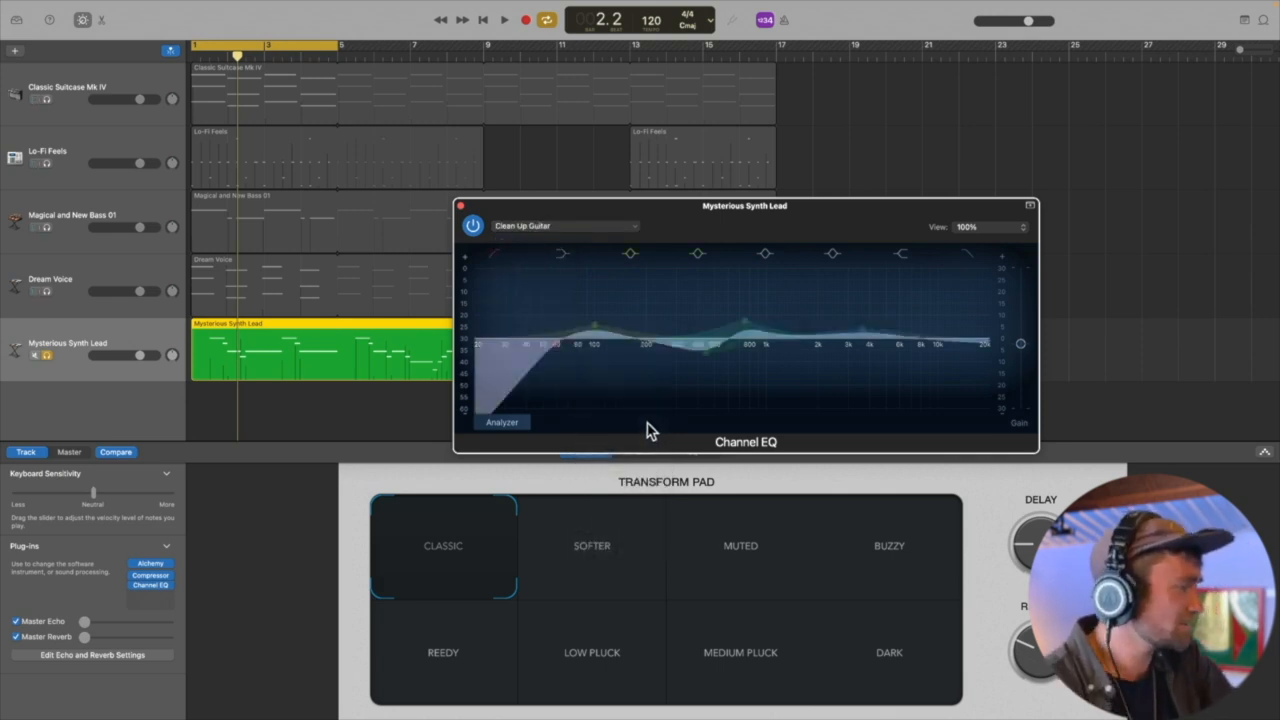
Step: Play the soloed synth lead and compare its Channel EQ bypassed and enabled
key(Return)
key(space)
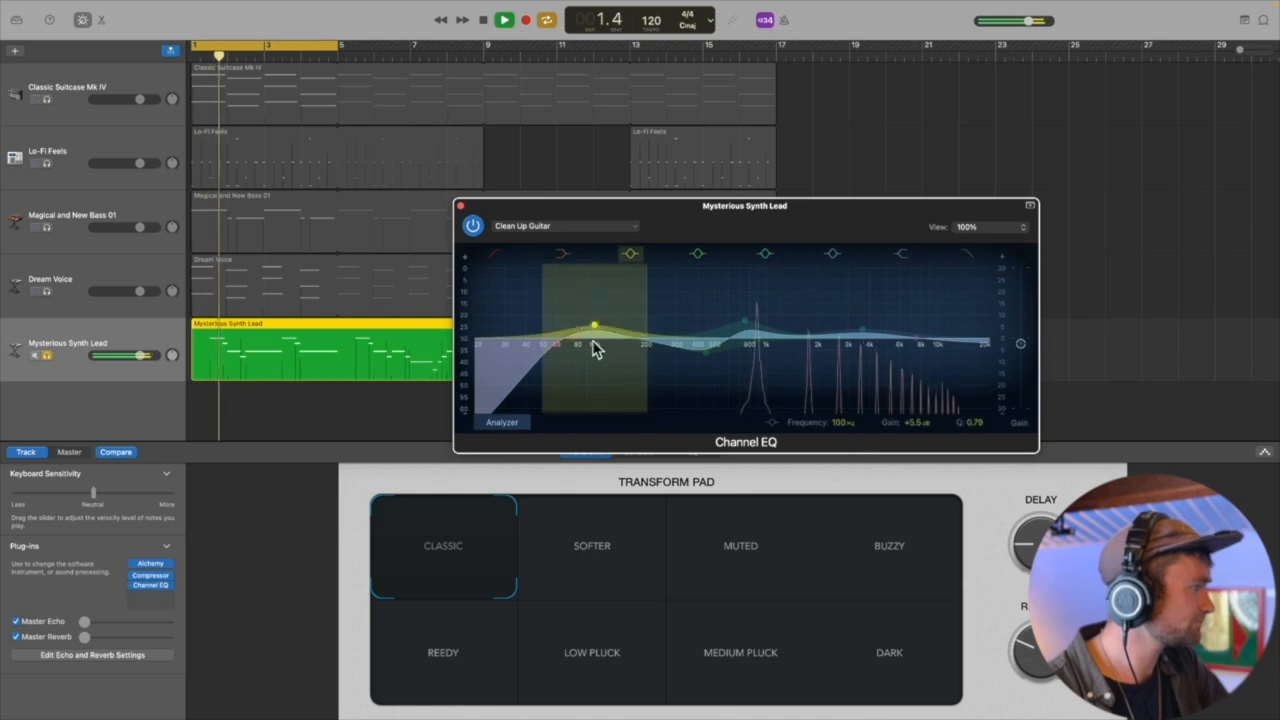
click(473, 226)
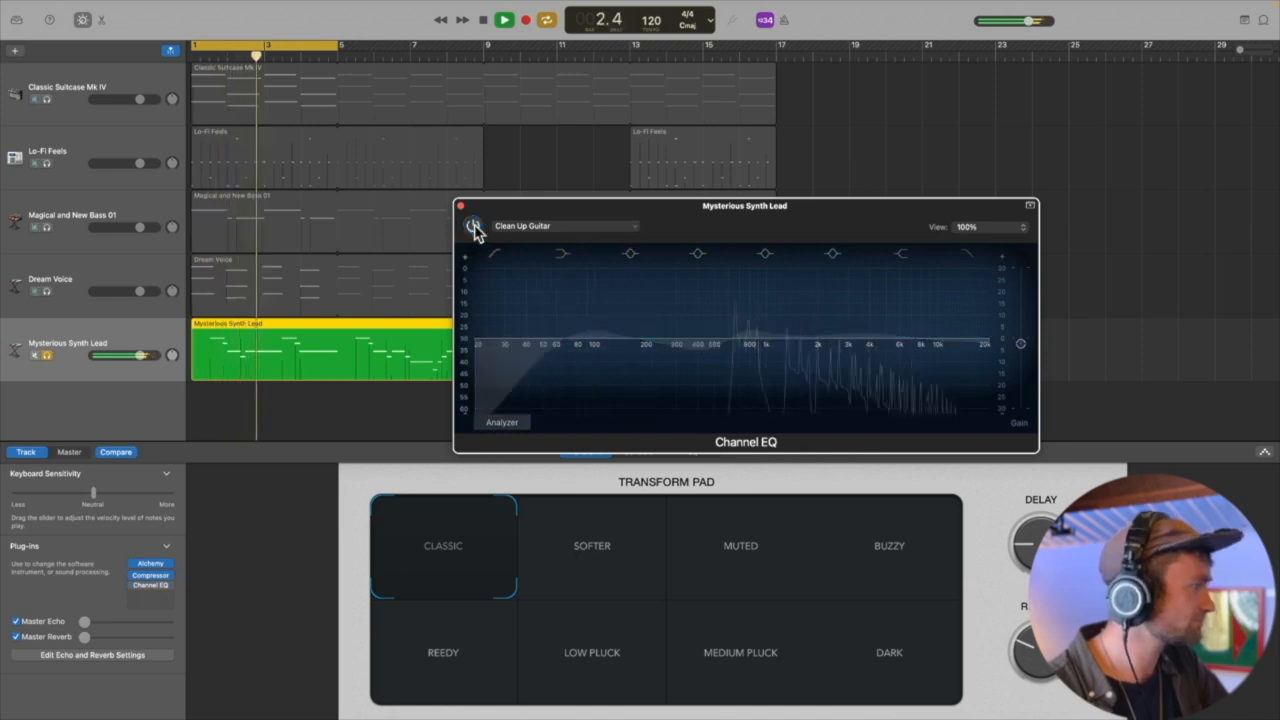
click(473, 226)
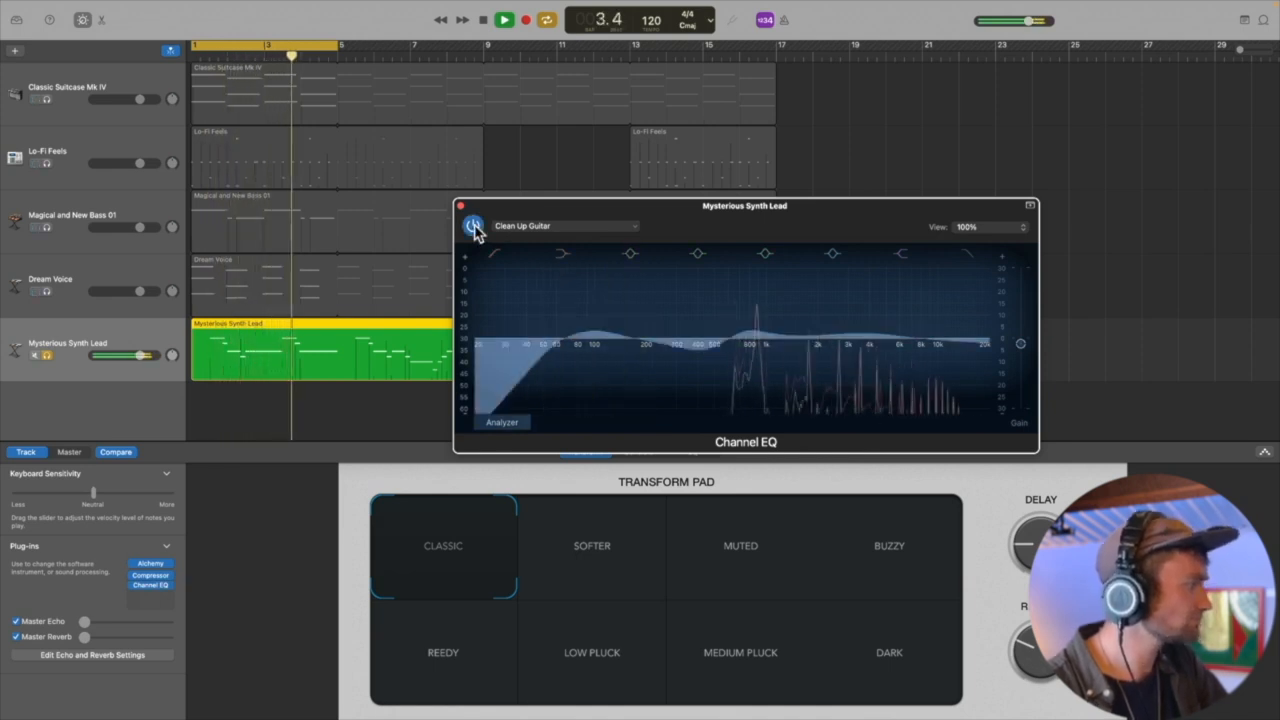
Step: Switch the Mysterious Synth Lead Channel EQ to the Electric Jazz Bass preset from the Guitar category and close it
click(604, 229)
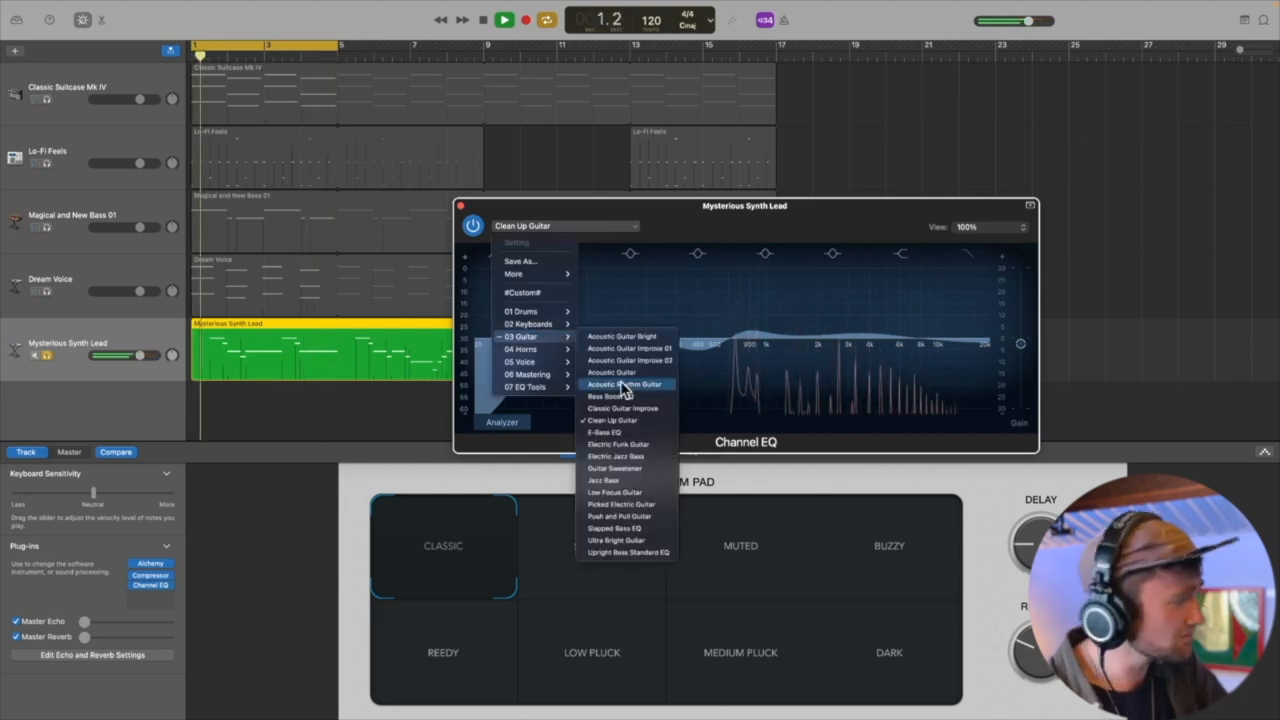
click(622, 456)
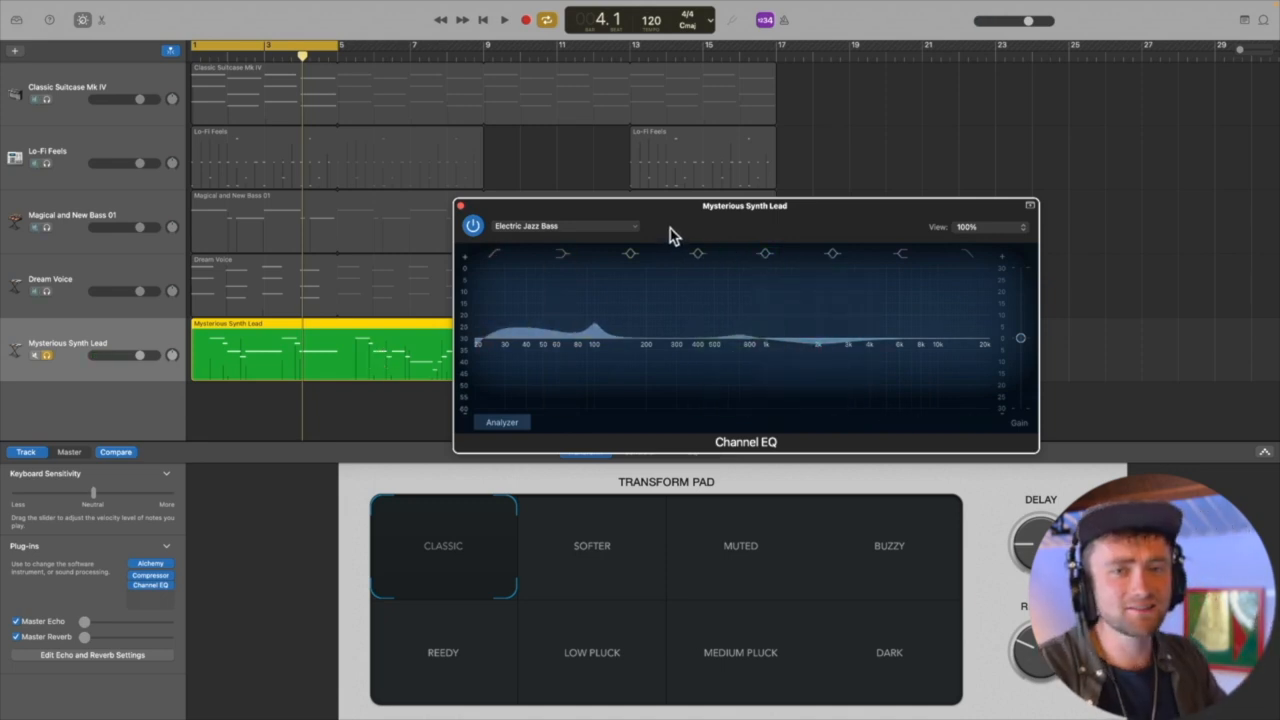
click(460, 206)
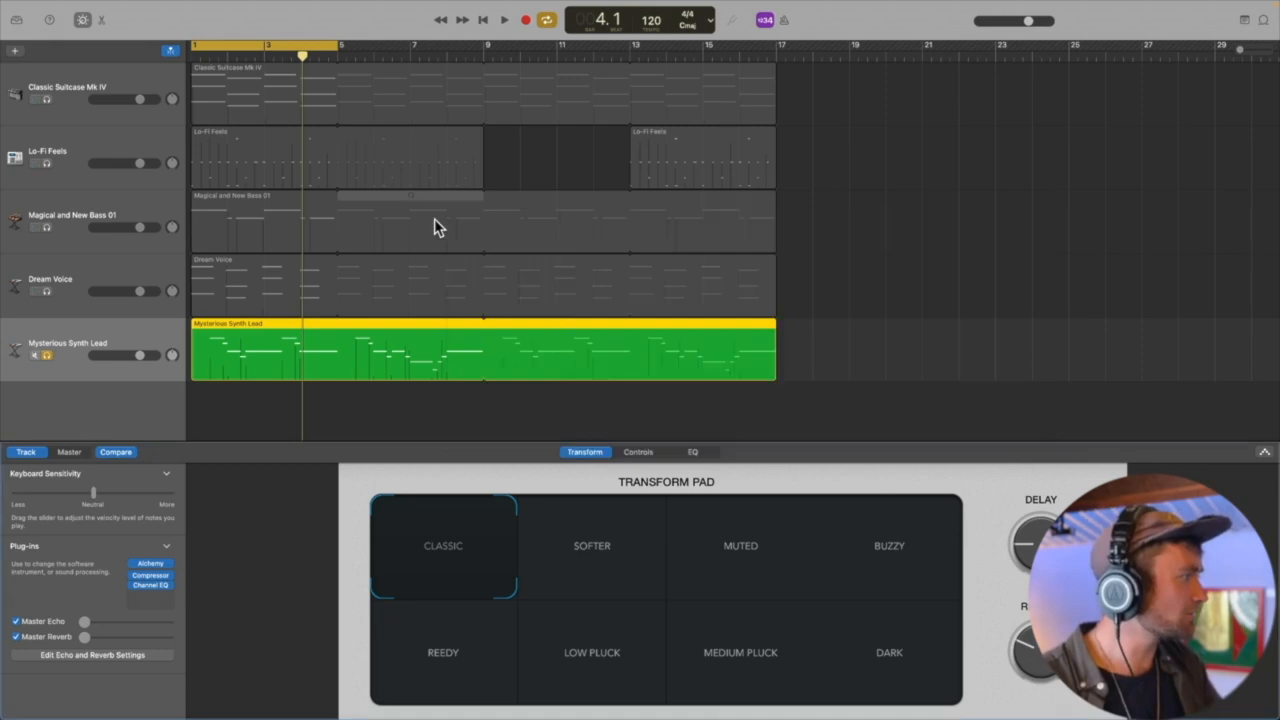
Step: Unsolo Mysterious Synth Lead, listen to all five tracks together and stop playback
click(45, 357)
key(Return)
key(space)
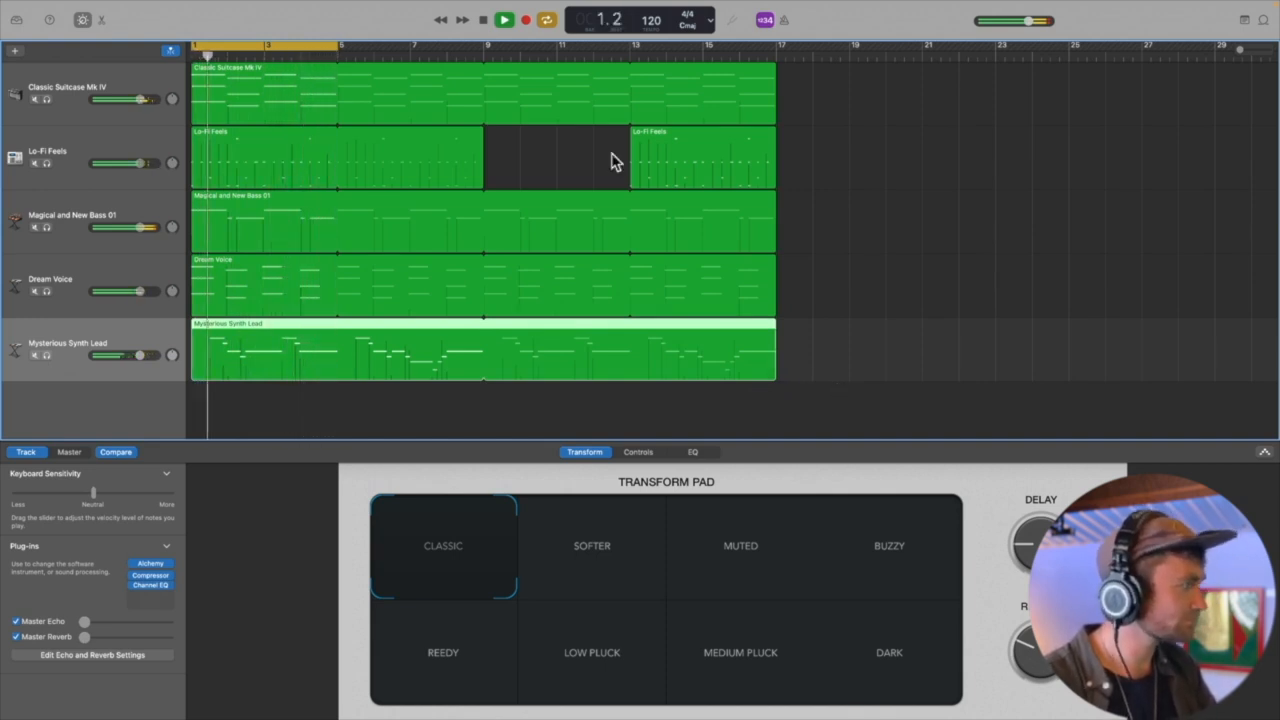
key(space)
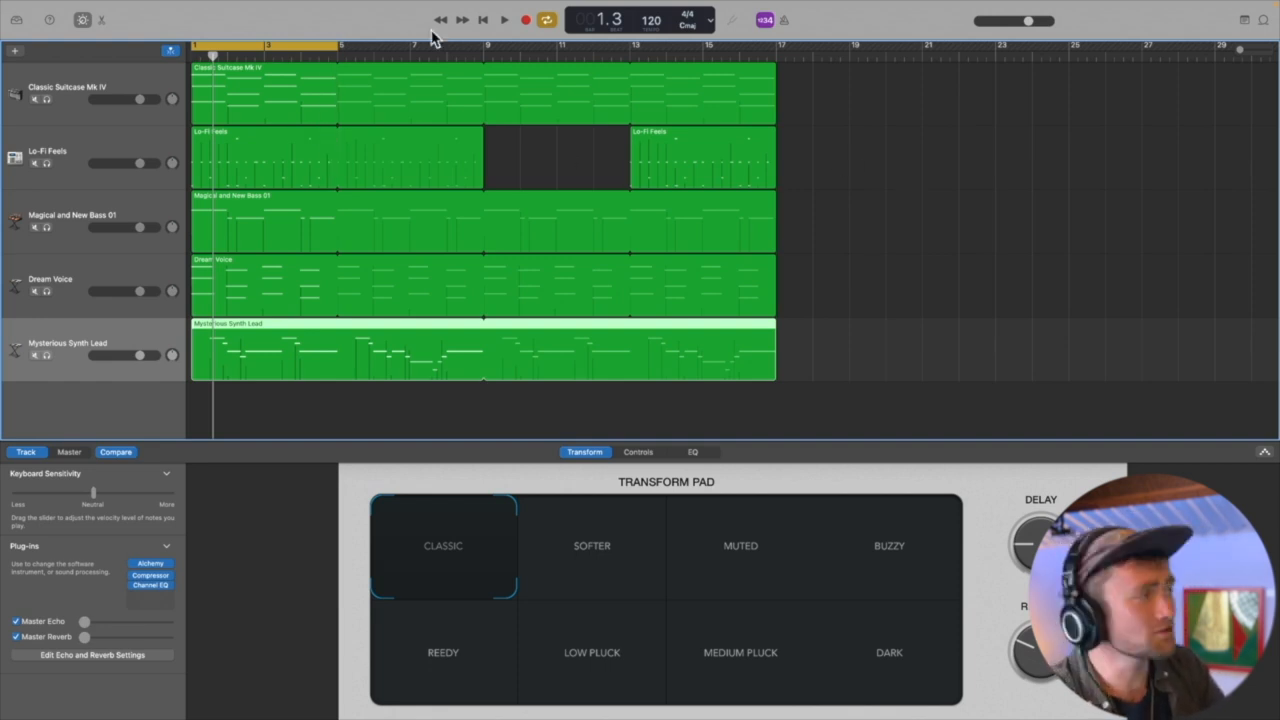
Step: Turn off cycle playback and lower the volumes of all five tracks by a similar amount
click(546, 20)
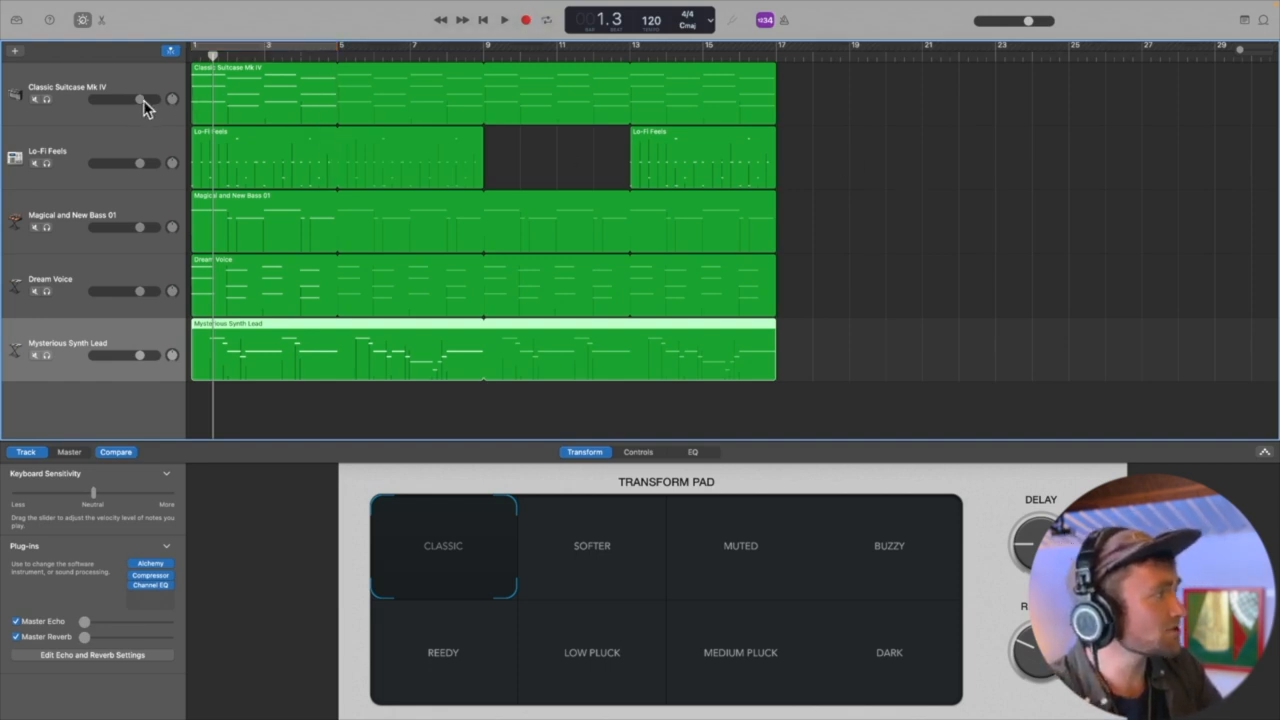
drag(143, 105, 116, 105)
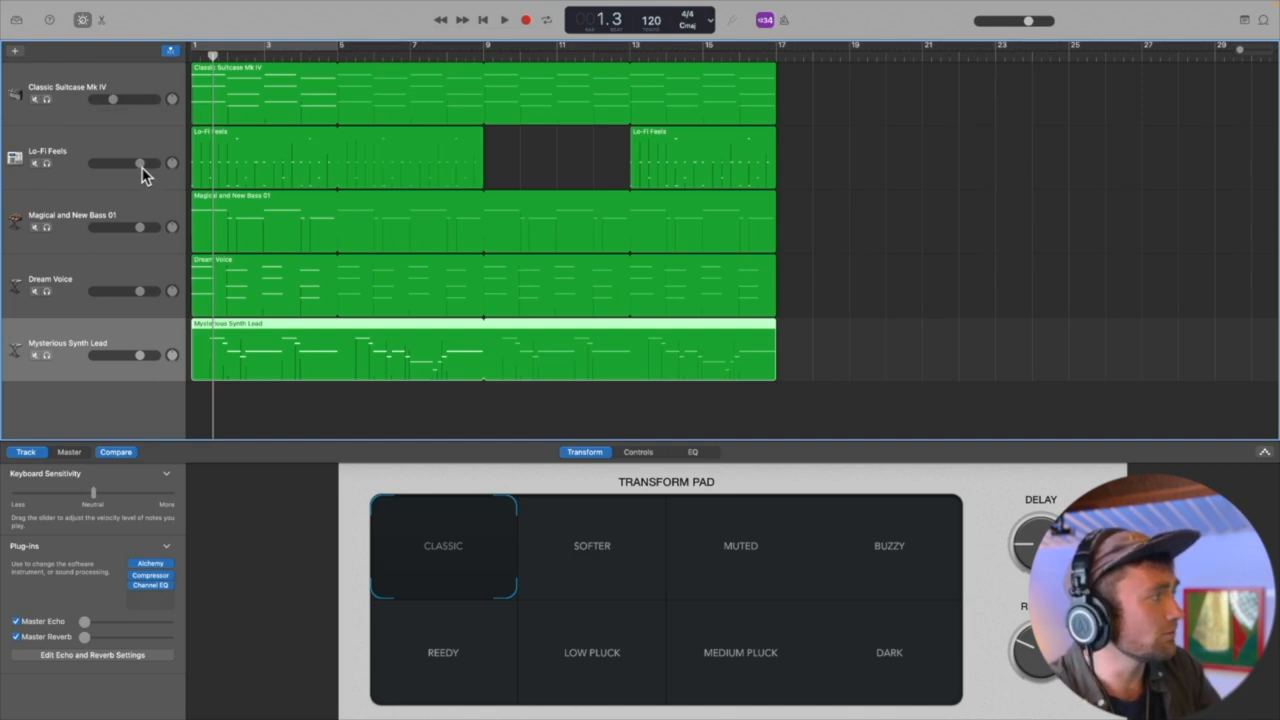
drag(142, 166, 140, 166)
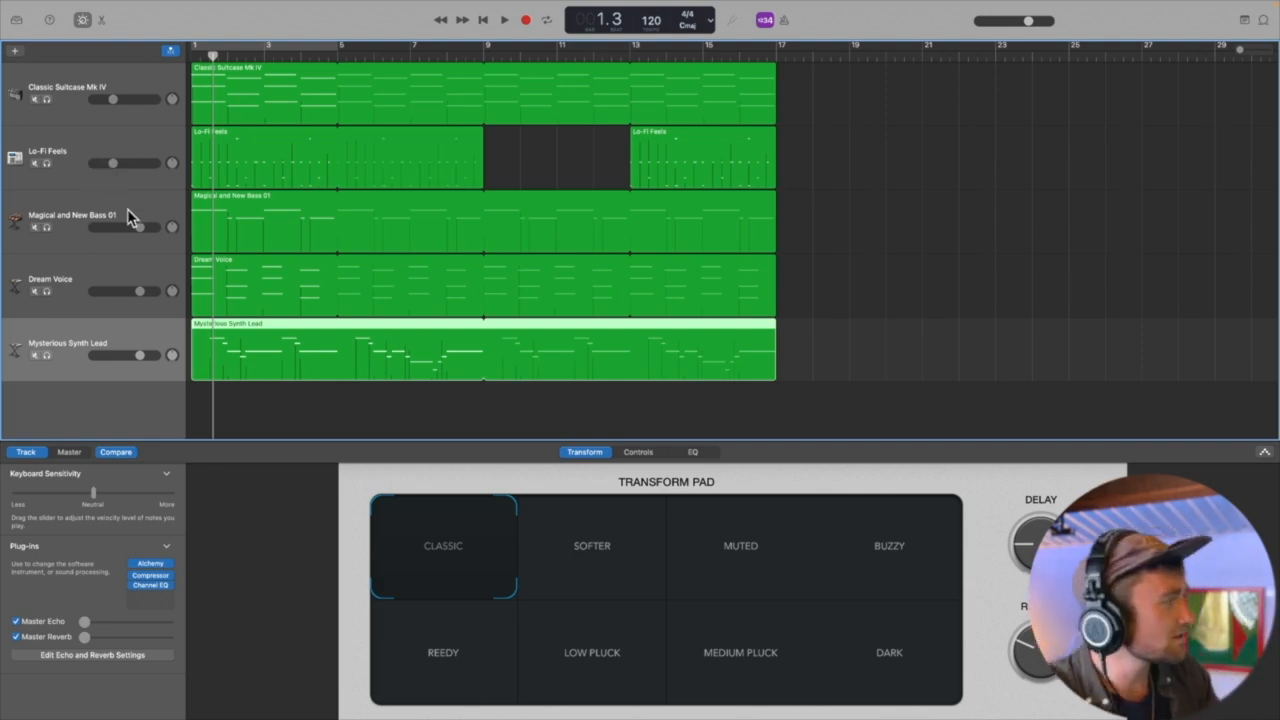
drag(141, 227, 116, 227)
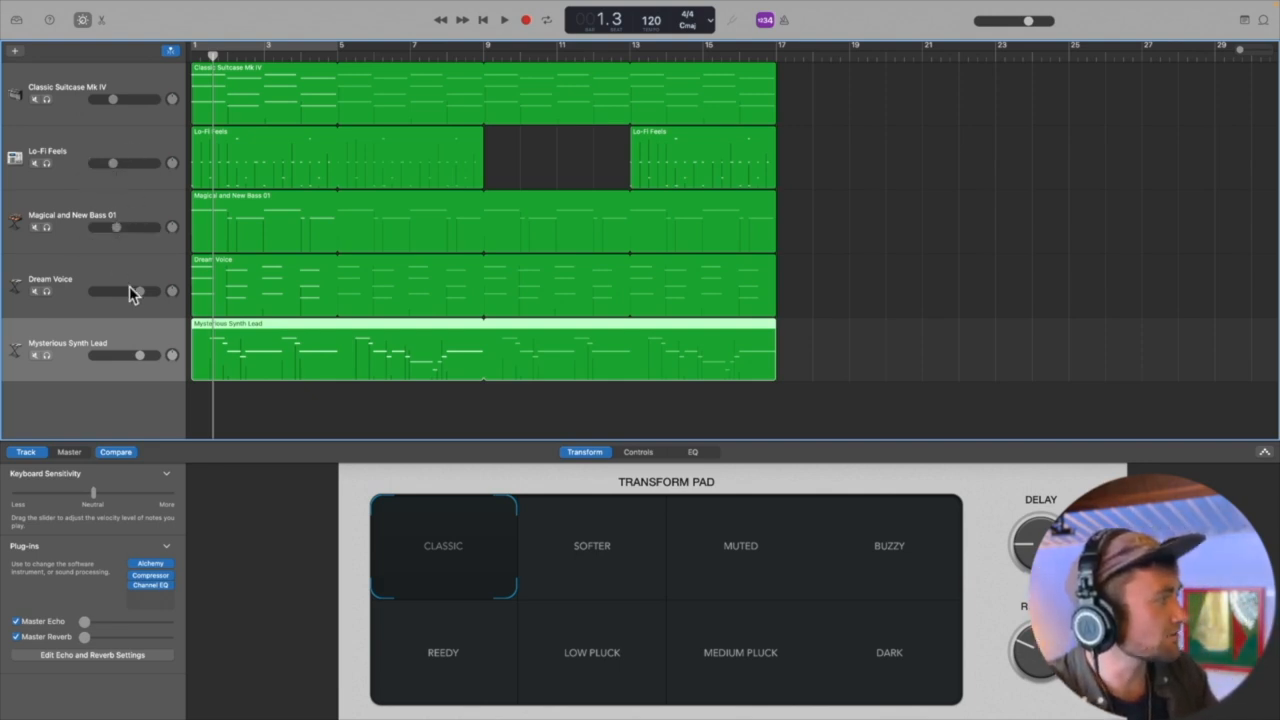
drag(140, 291, 119, 291)
drag(139, 355, 118, 355)
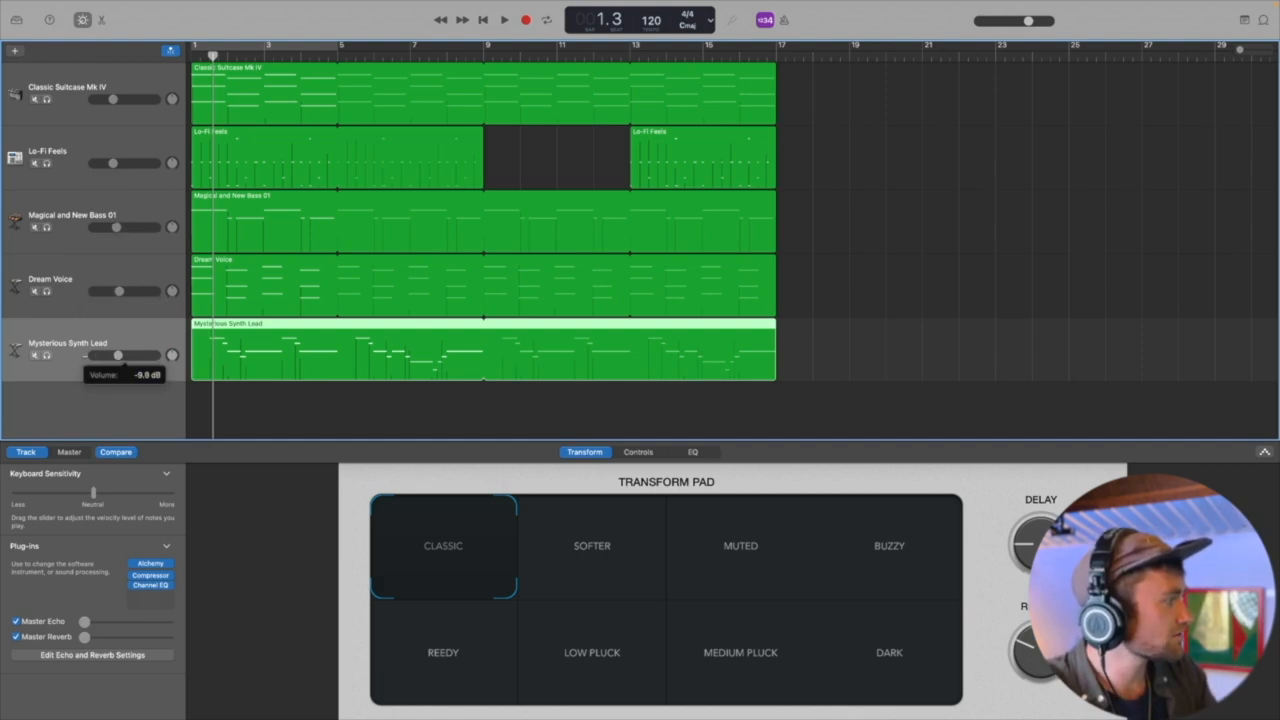
Step: Trim the Dream Voice, Mysterious Synth Lead and bass volumes slightly further, with the synth lead at about -11.2 dB
drag(134, 291, 122, 293)
drag(121, 356, 118, 356)
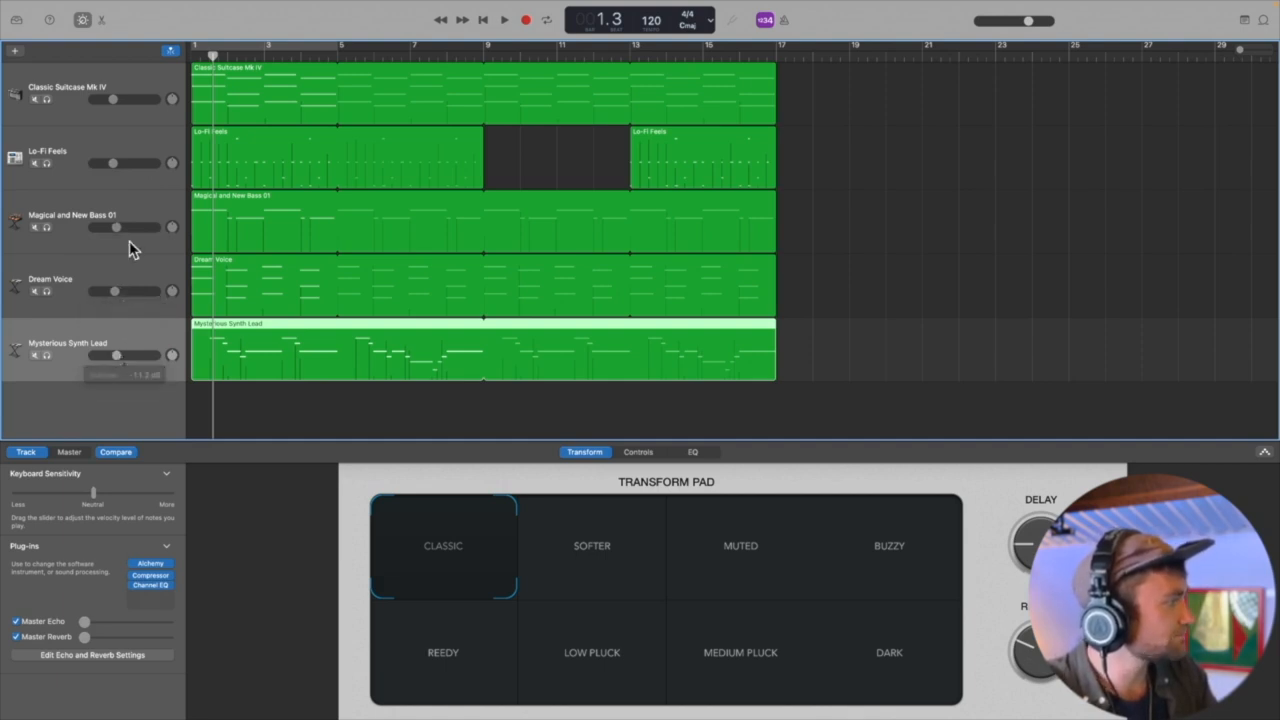
drag(119, 228, 116, 228)
Step: Play the song from bar 1, lower the master volume to about -5.2 dB and stop playback
click(196, 52)
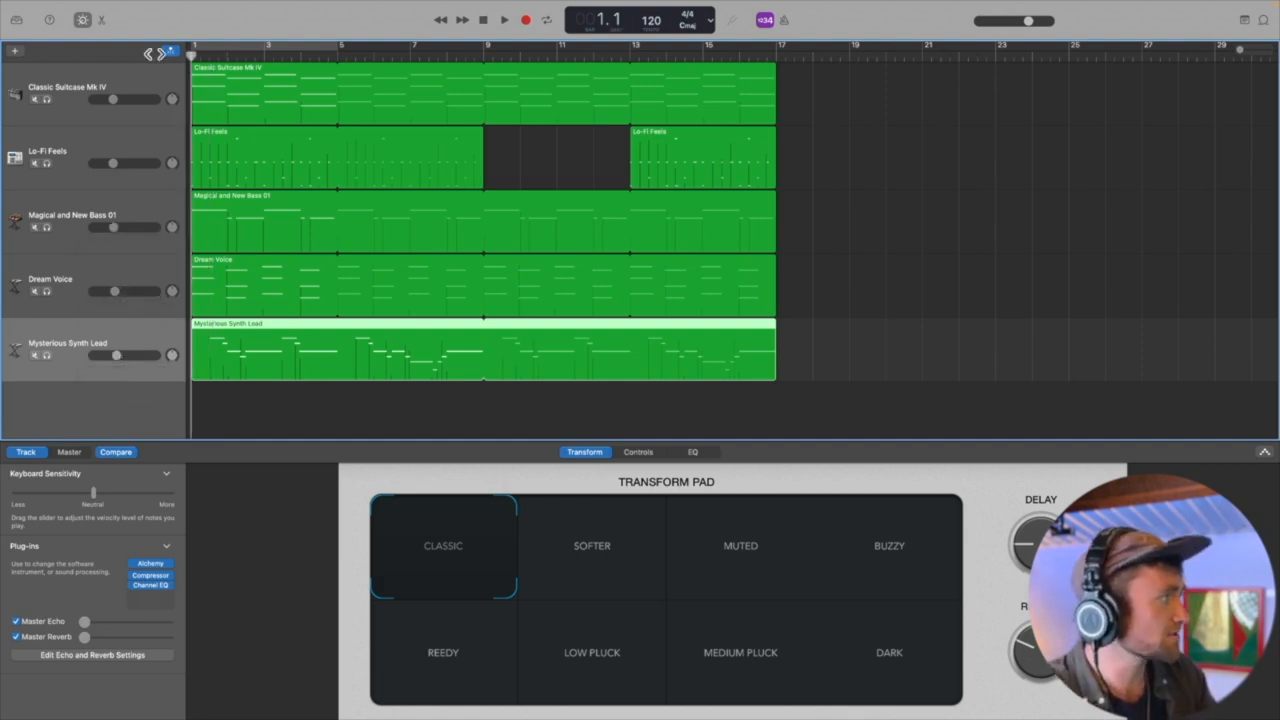
key(space)
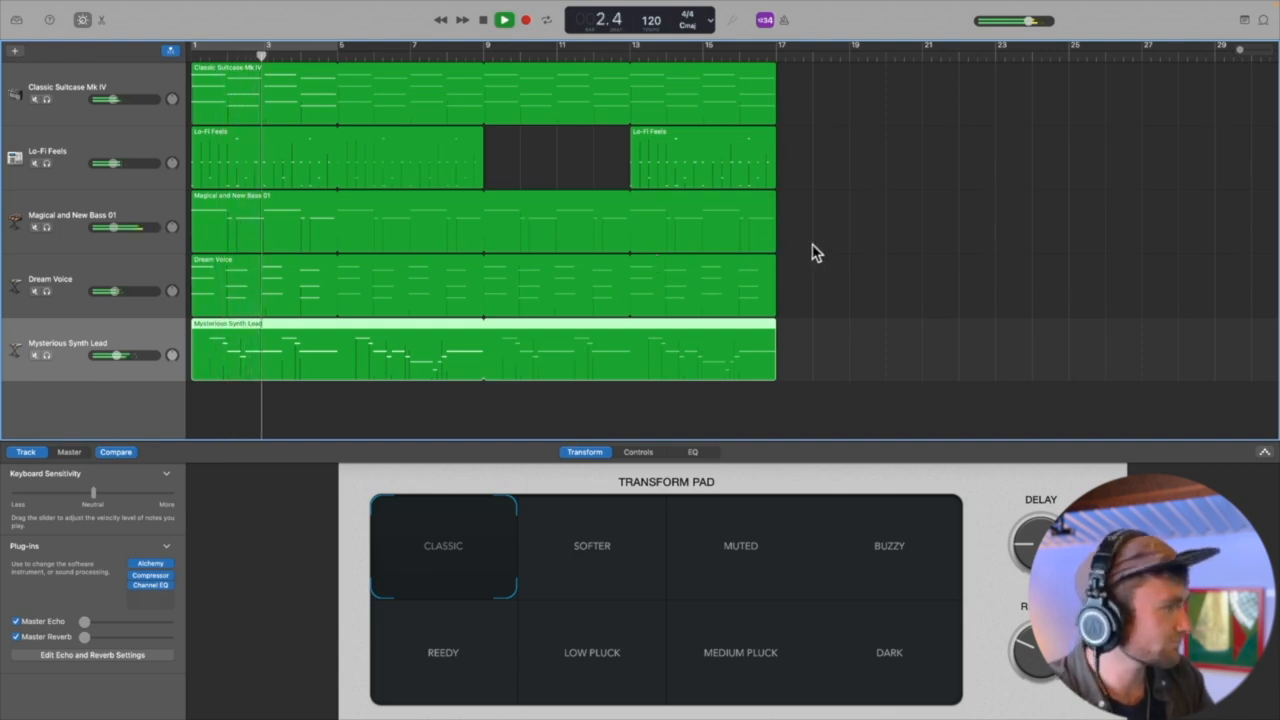
drag(1035, 24, 1015, 22)
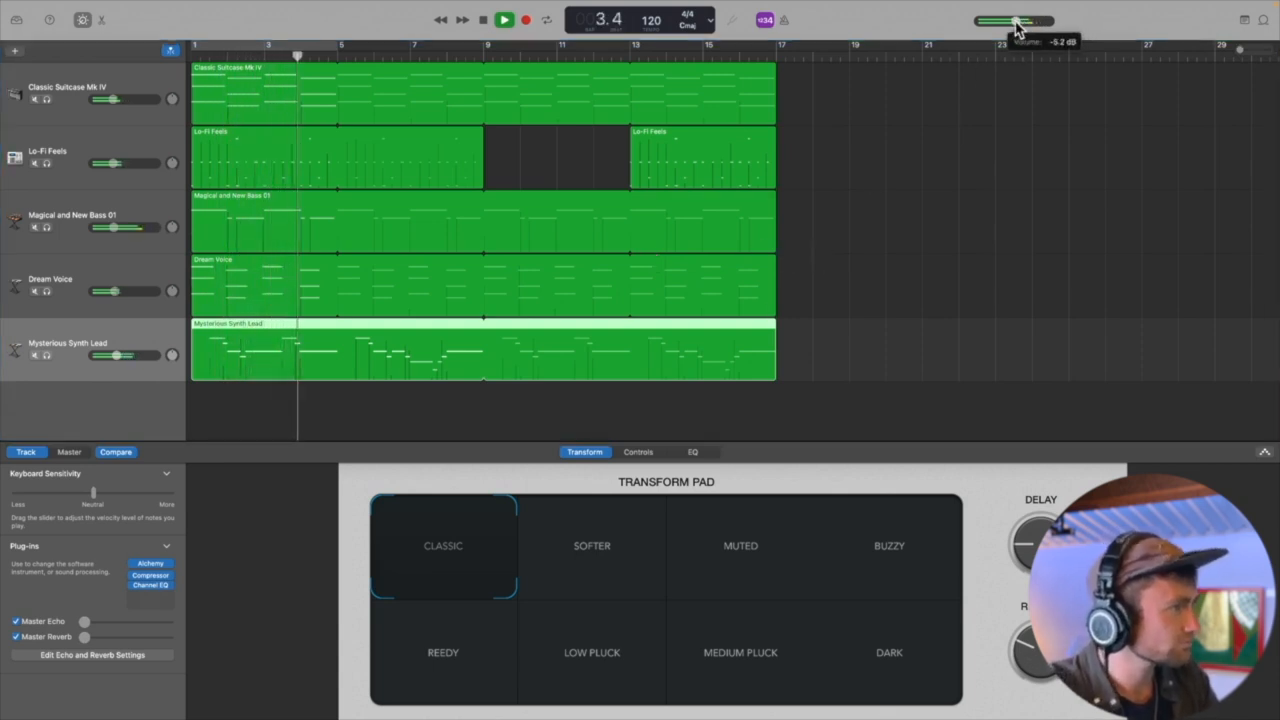
key(space)
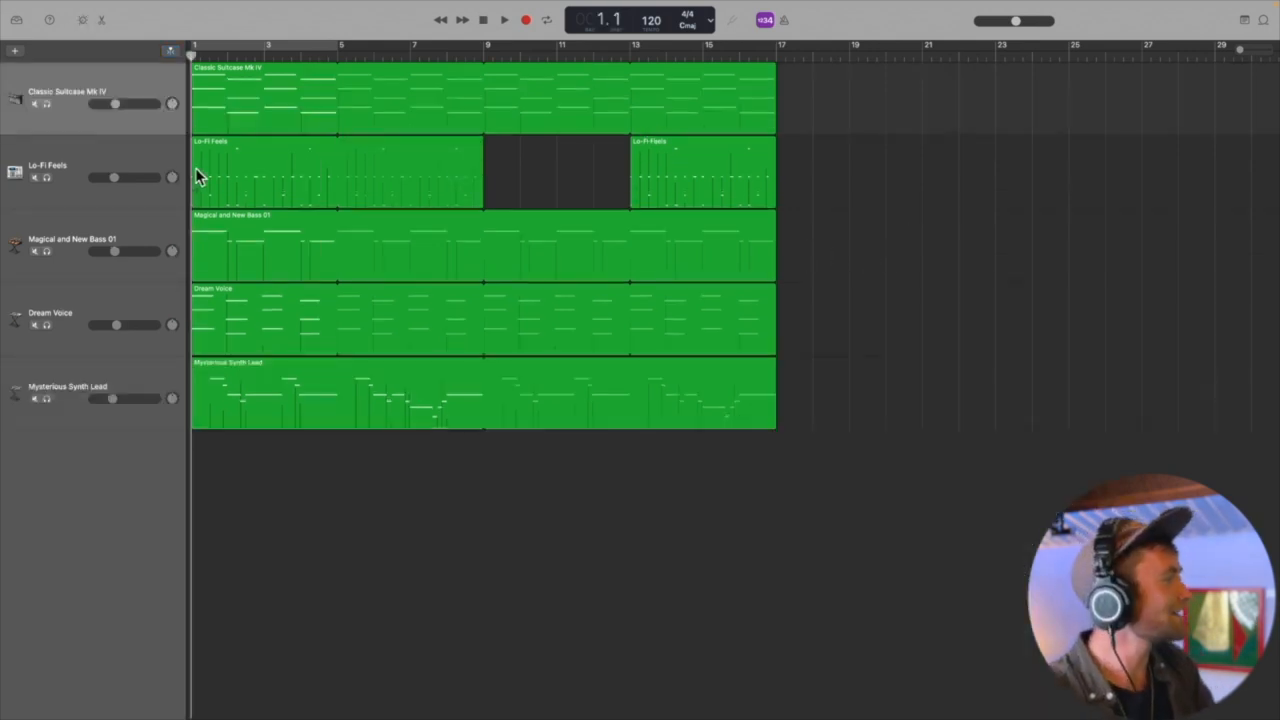
Step: Play the song from bar 1, raise the Lo-Fi Feels volume to about -5.8 dB and the bass volume slightly
click(158, 150)
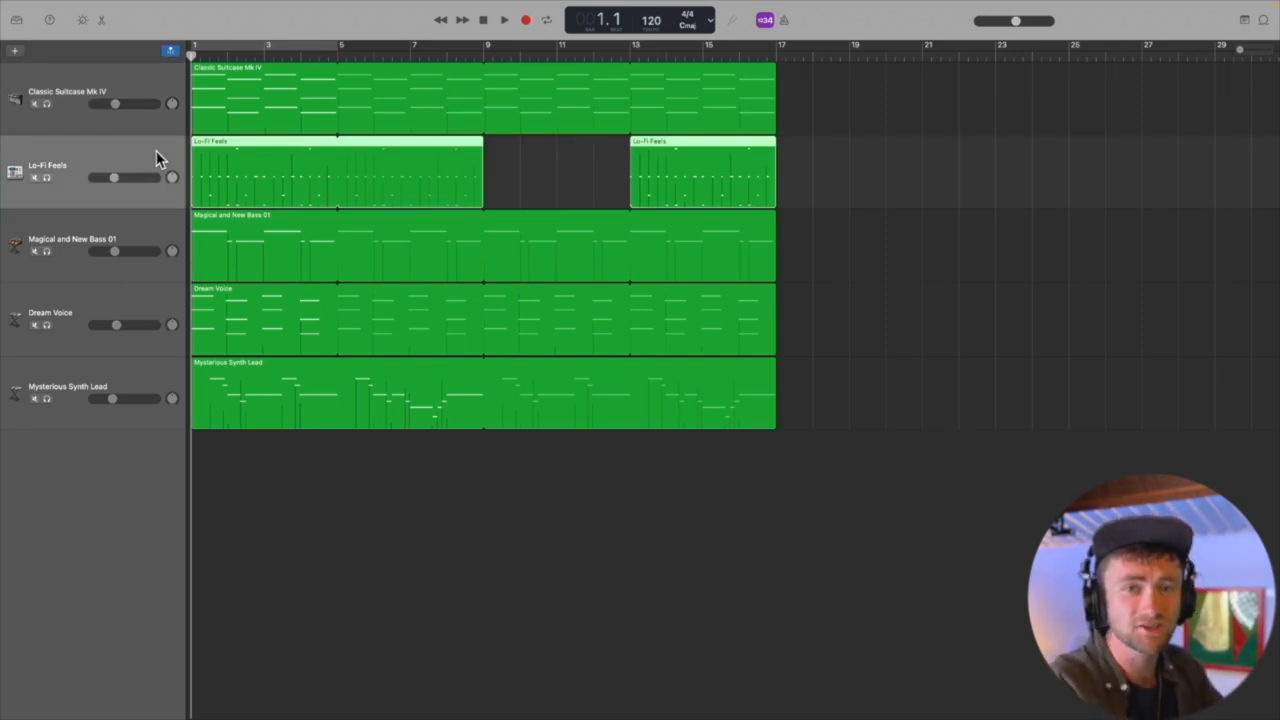
key(space)
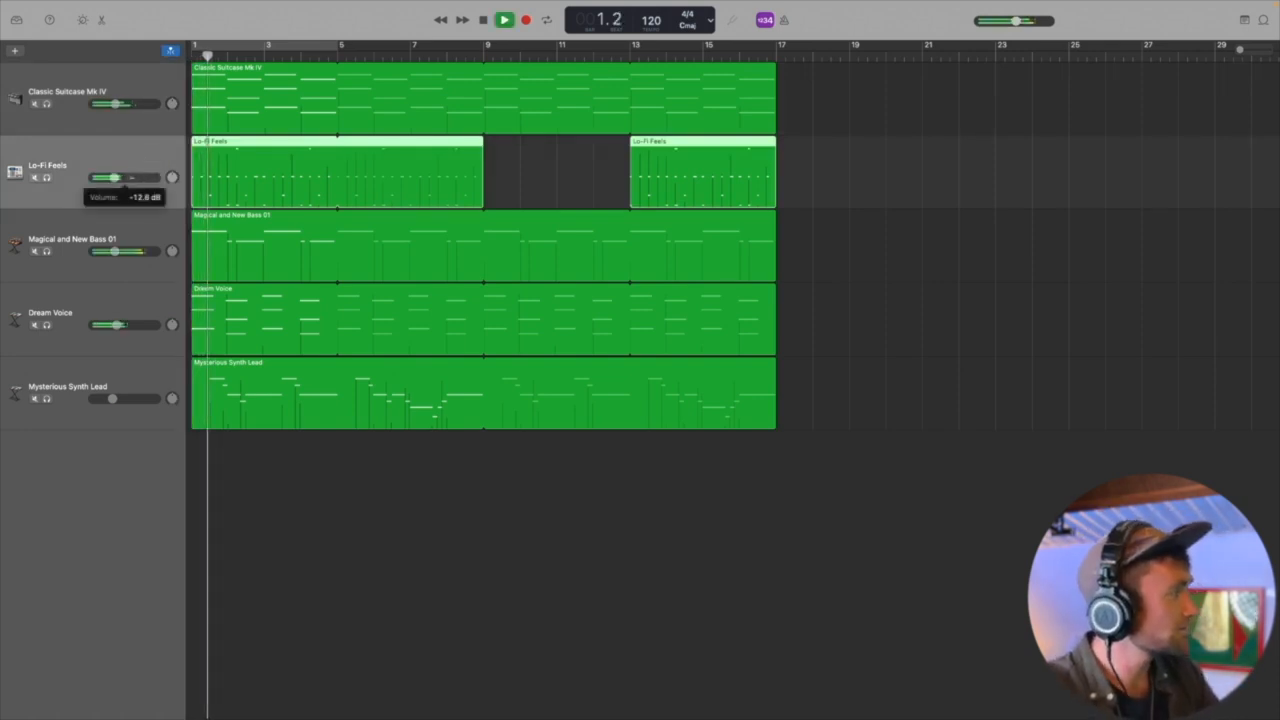
mouse_move(132, 178)
mouse_down()
mouse_move(148, 178)
mouse_move(125, 178)
mouse_up()
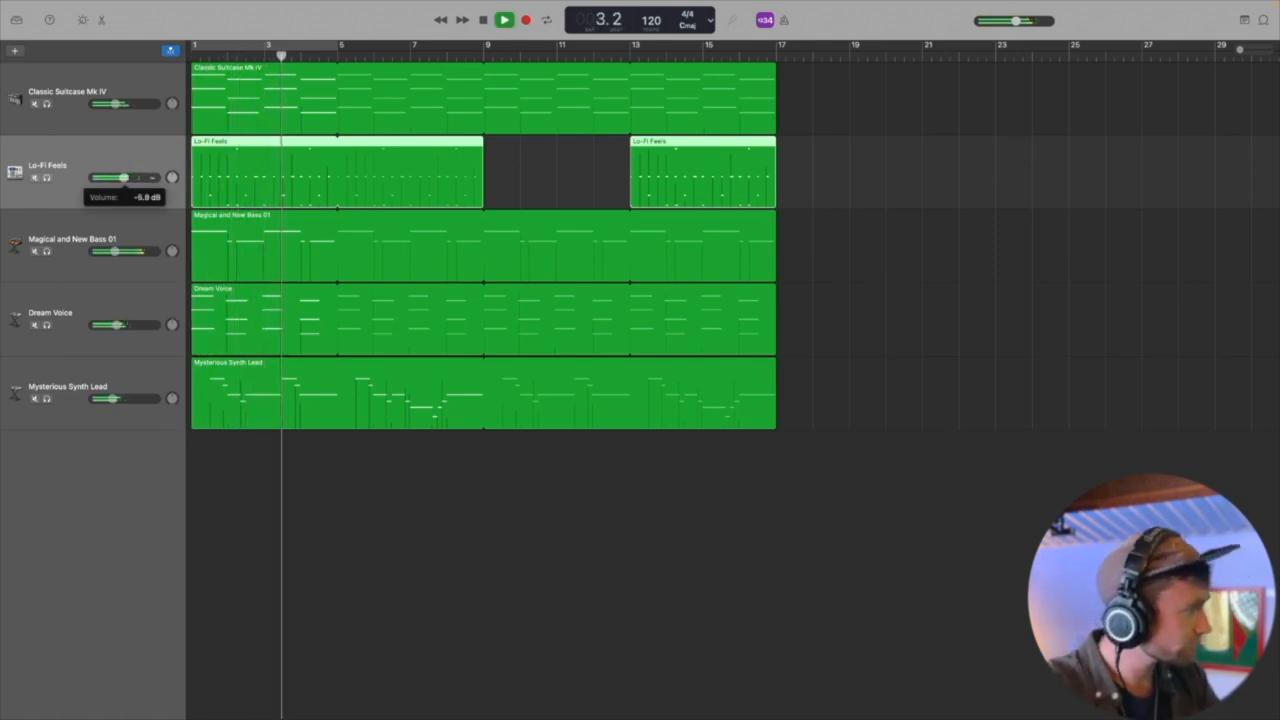
click(155, 240)
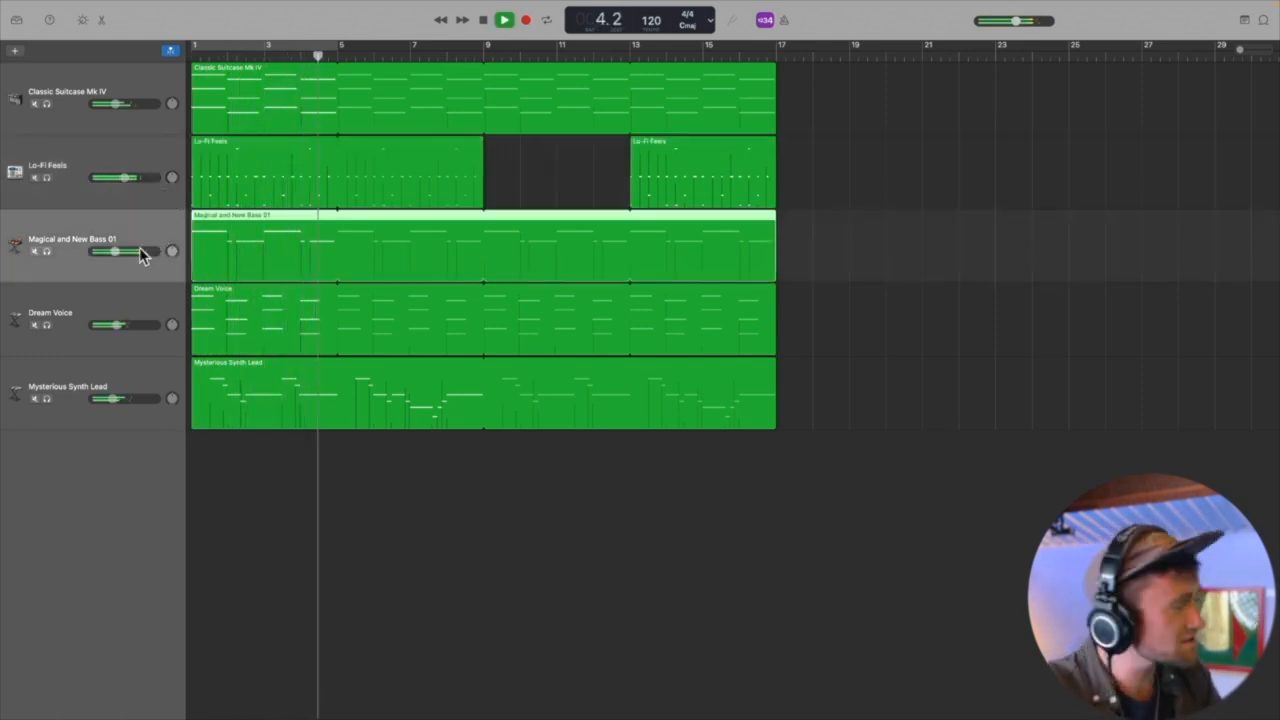
drag(143, 251, 157, 251)
Step: Raise the Classic Suitcase volume to about -8.4 dB and the Dream Voice volume to about -7.6 dB during playback
click(149, 92)
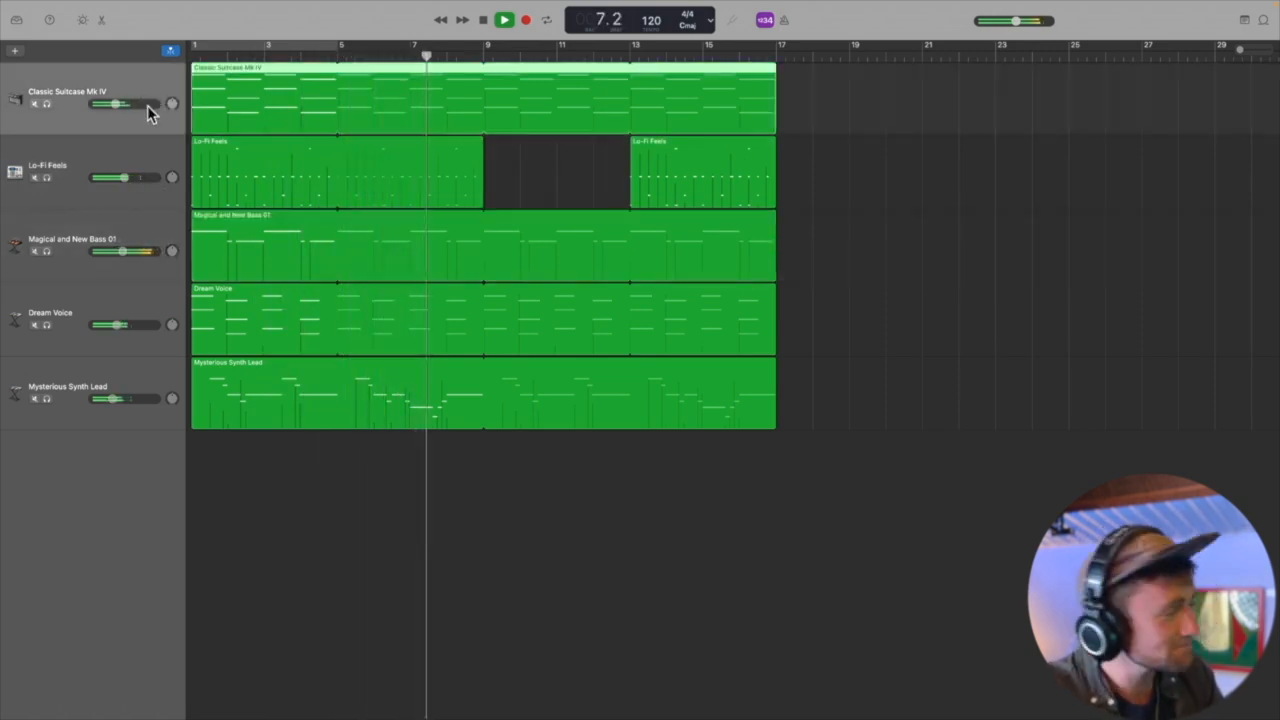
drag(147, 108, 152, 108)
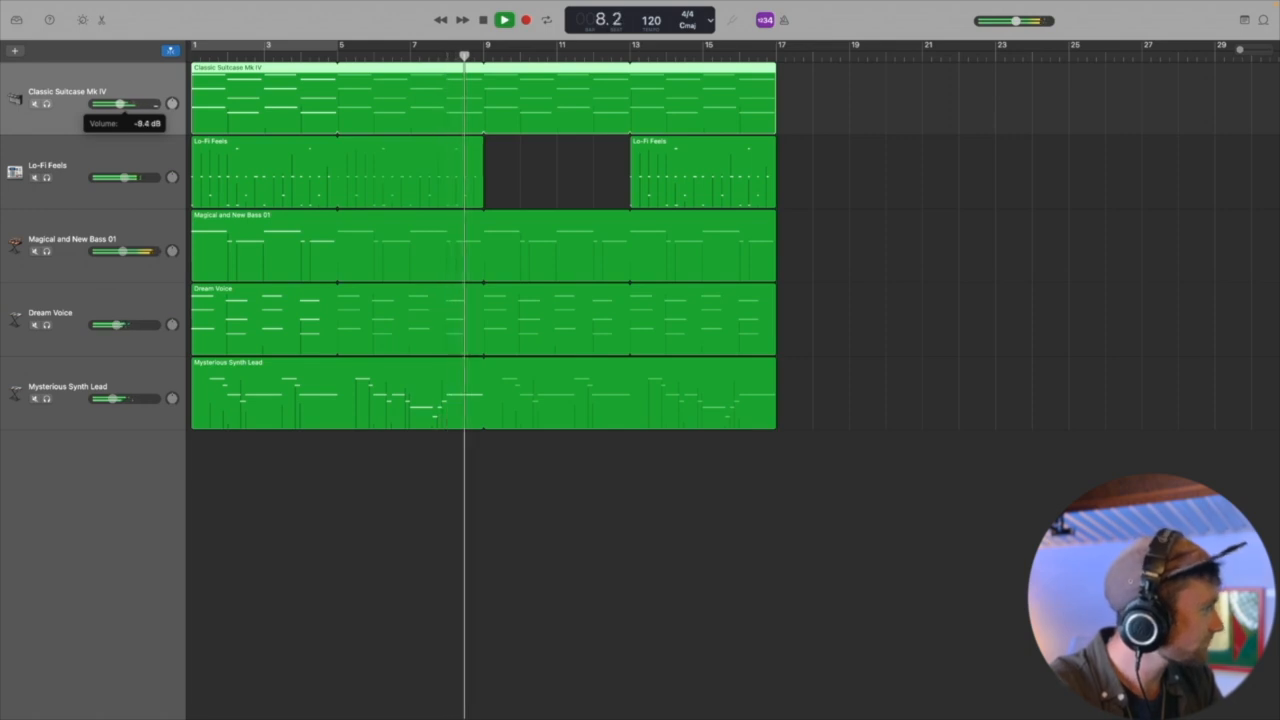
click(137, 303)
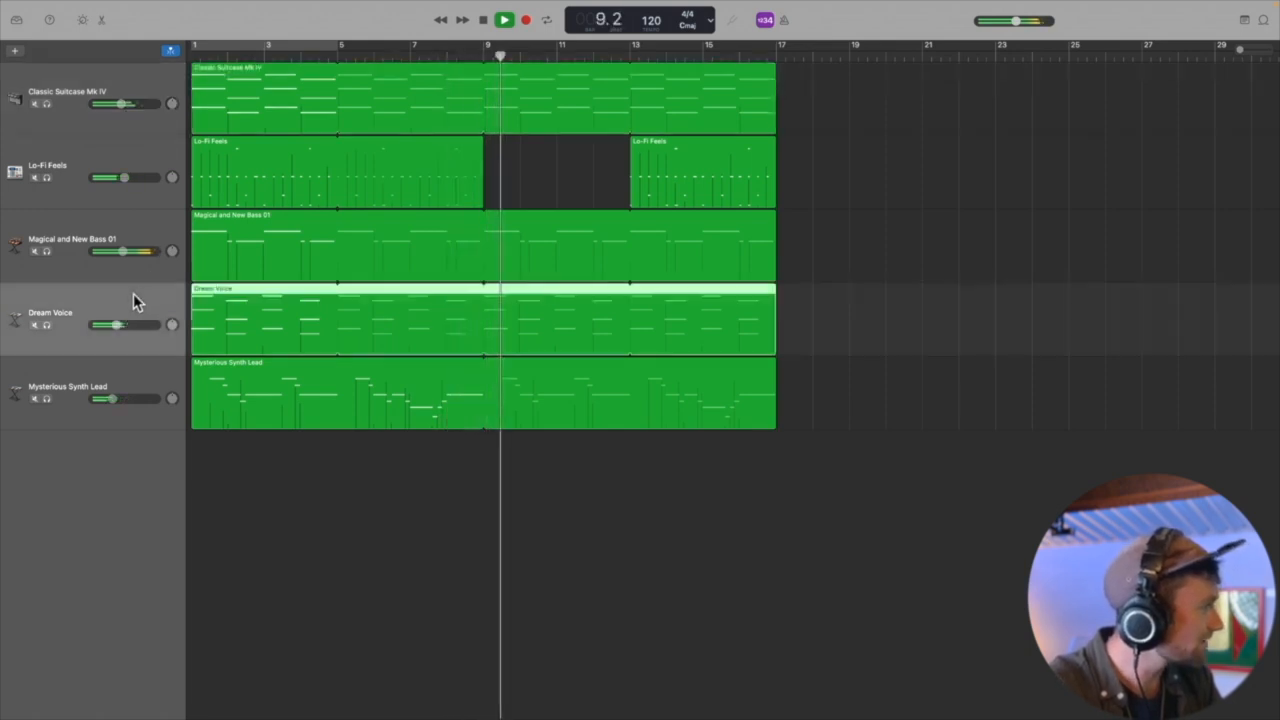
drag(117, 325, 121, 325)
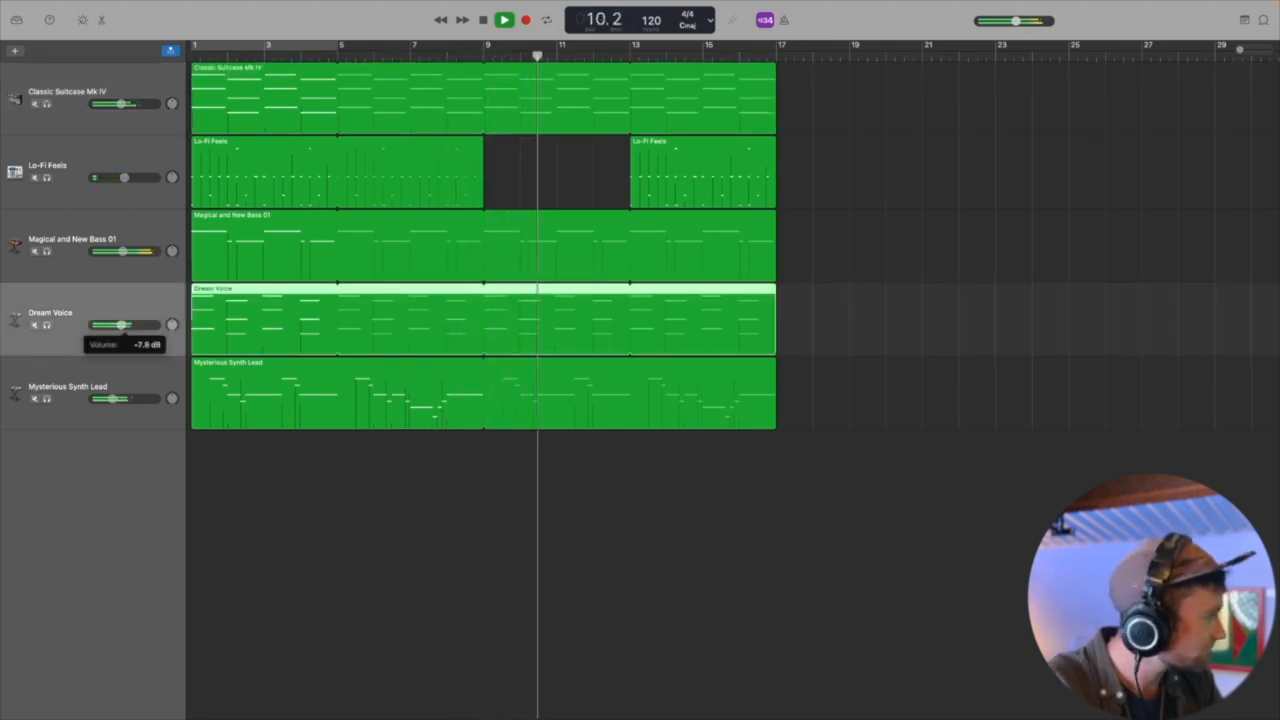
Step: Raise the Mysterious Synth Lead volume clearly above the Dream Voice level and let the song play to its end
click(133, 371)
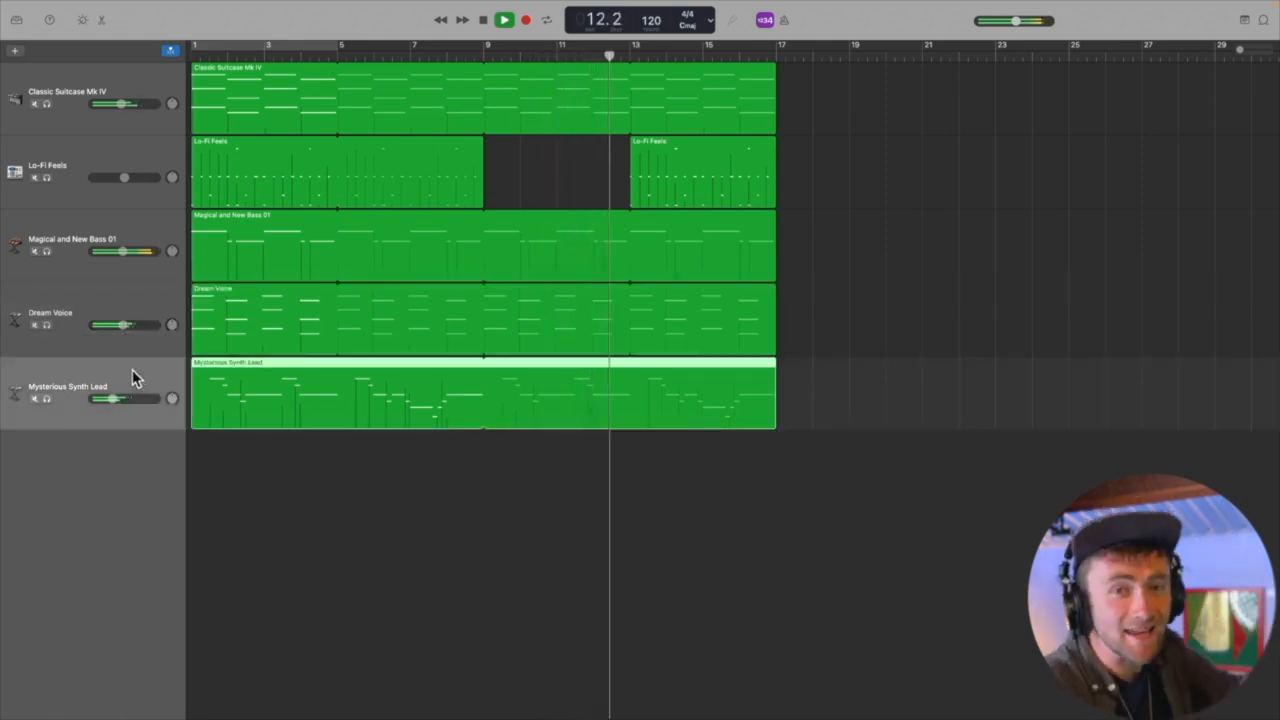
drag(120, 399, 133, 399)
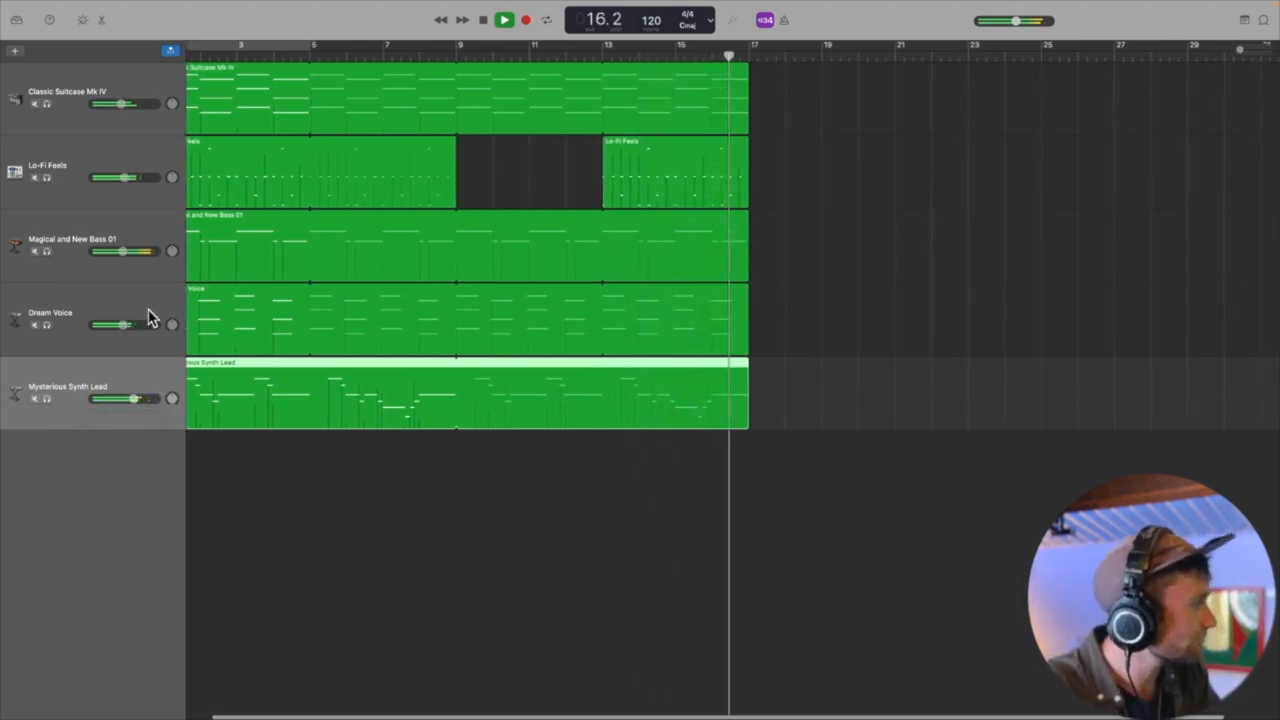
click(146, 316)
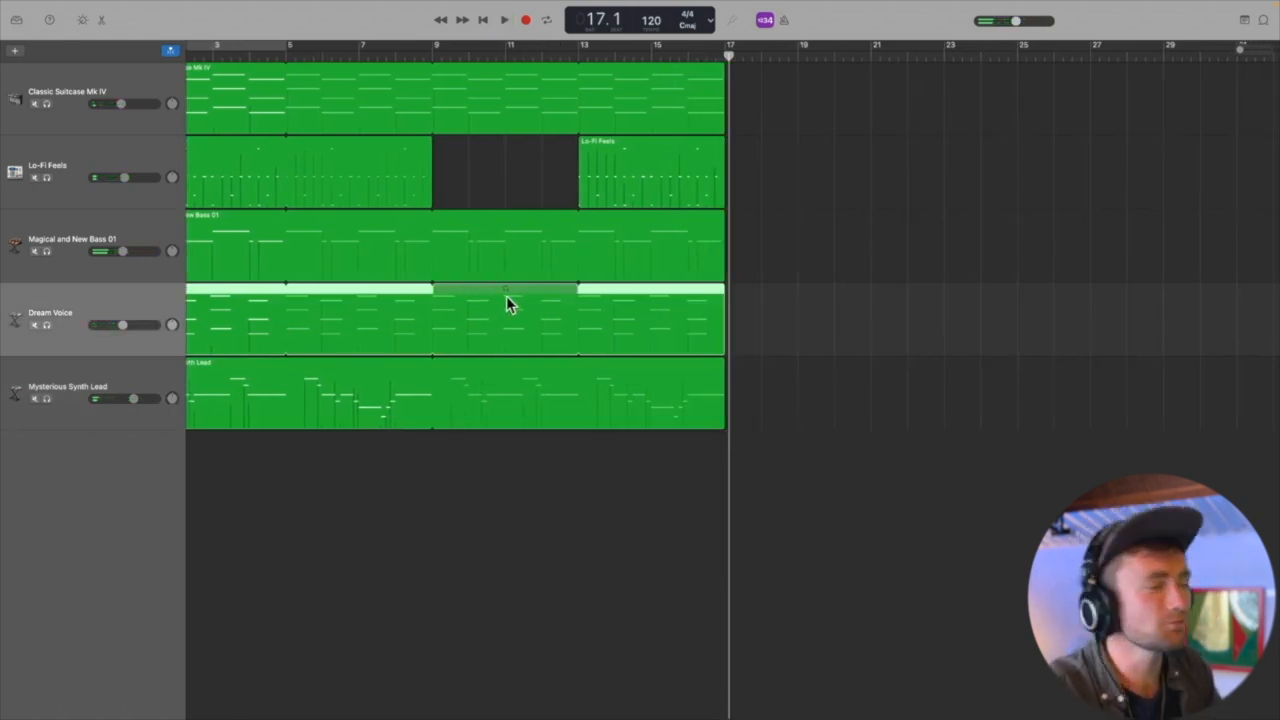
scroll(509, 302, left, 3)
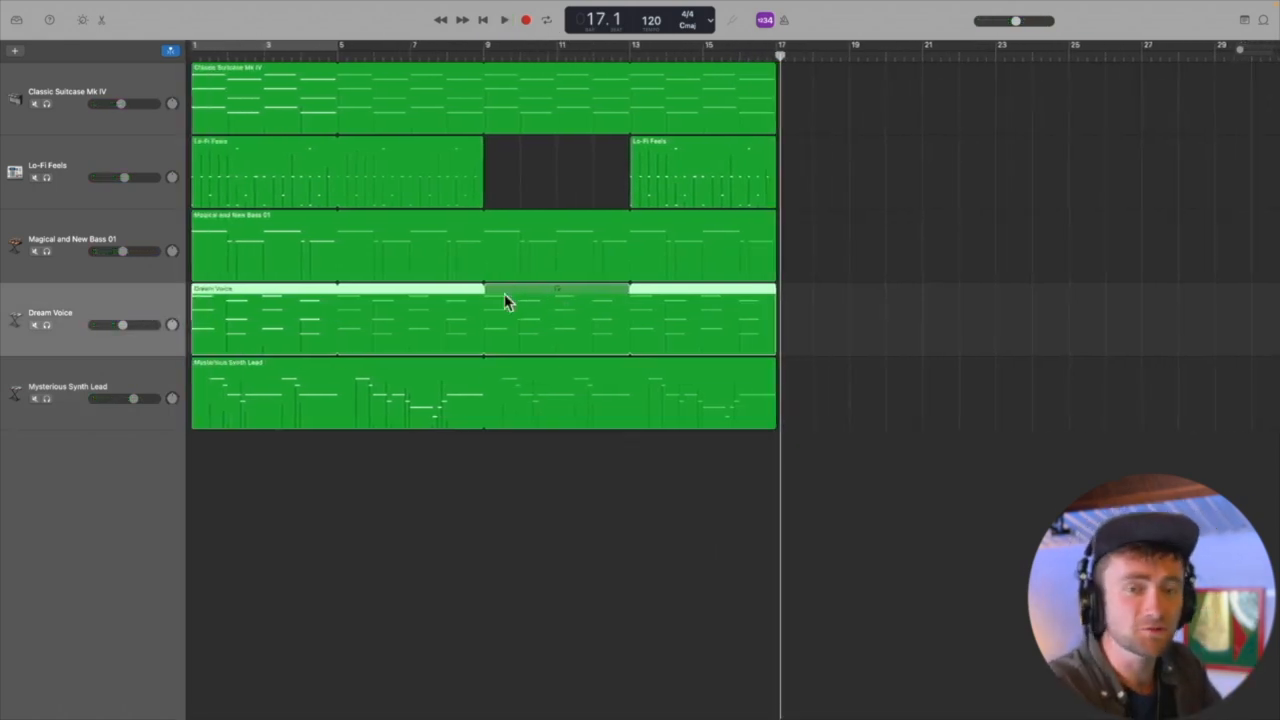
Step: Replay the song from bar 1, lowering the bass volume slightly and nudging the Classic Suitcase volume up
click(208, 55)
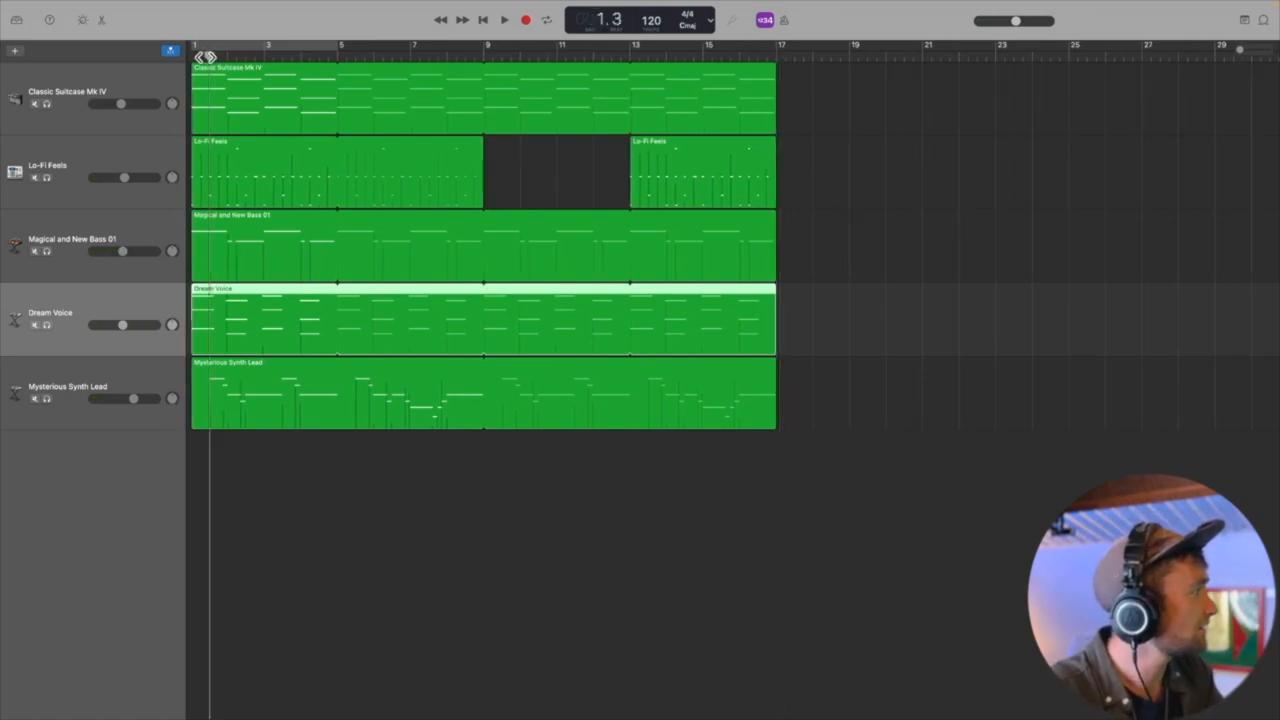
click(183, 57)
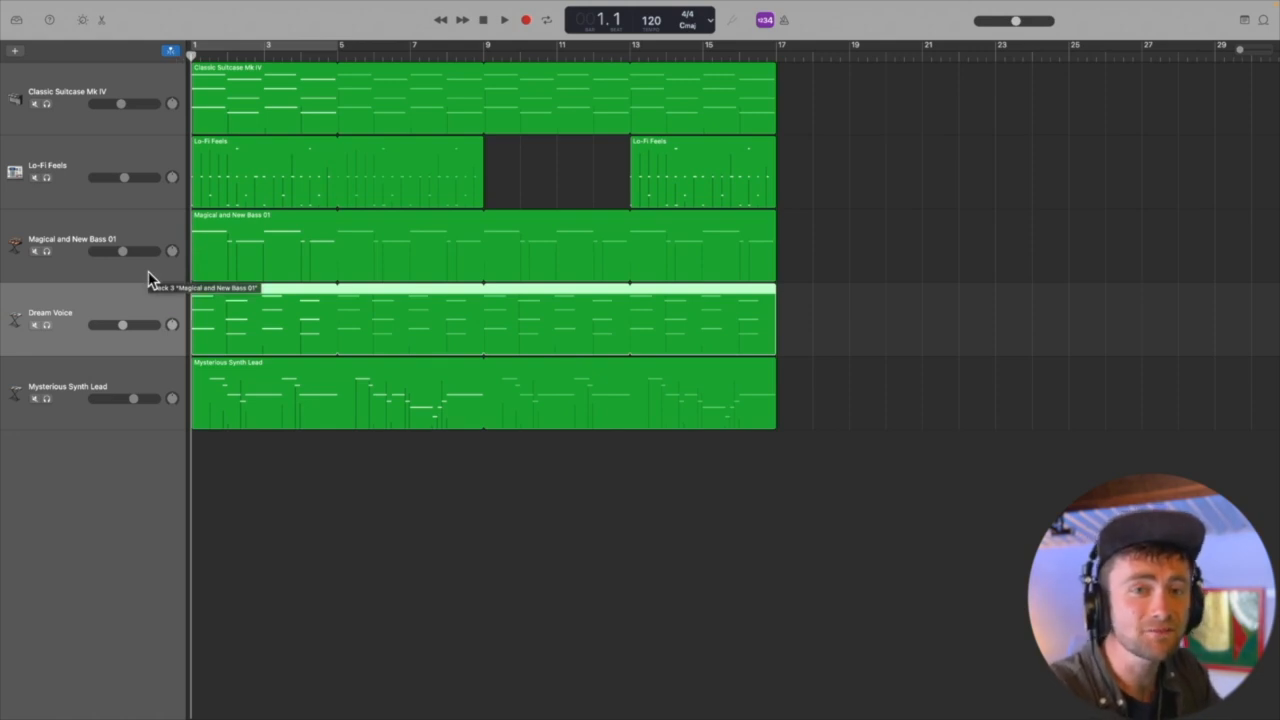
key(space)
mouse_move(124, 252)
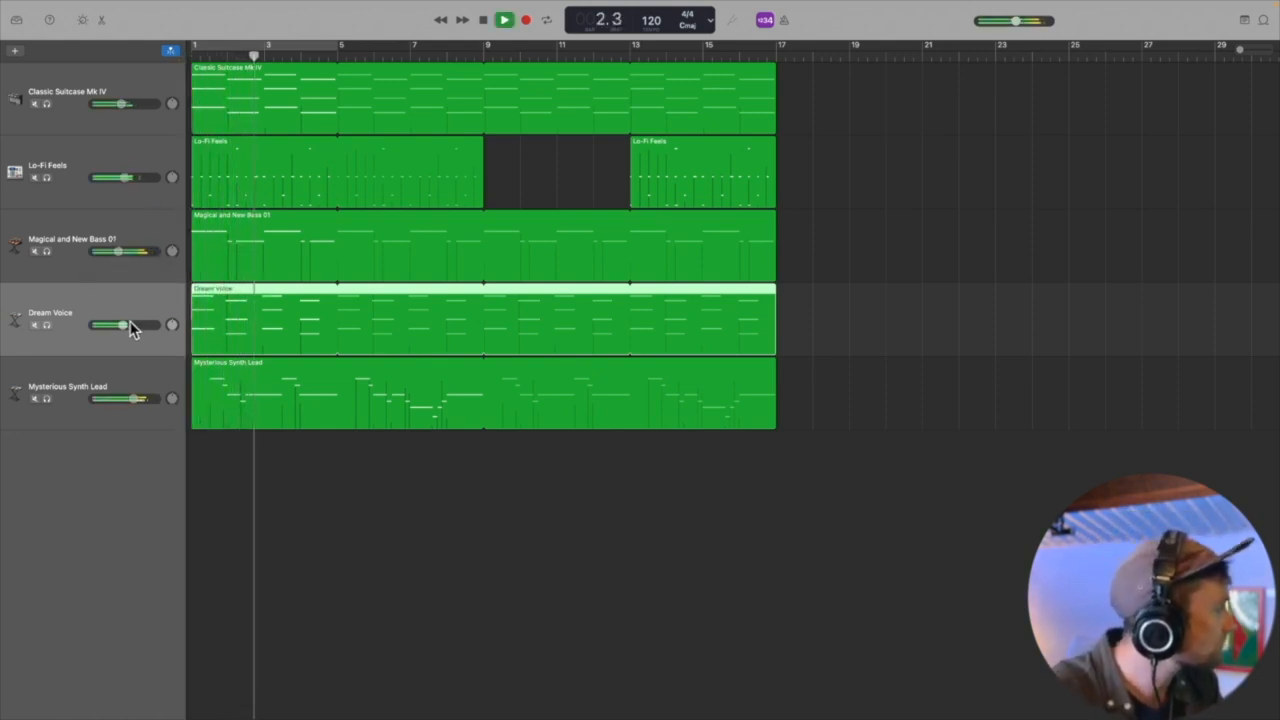
mouse_move(147, 106)
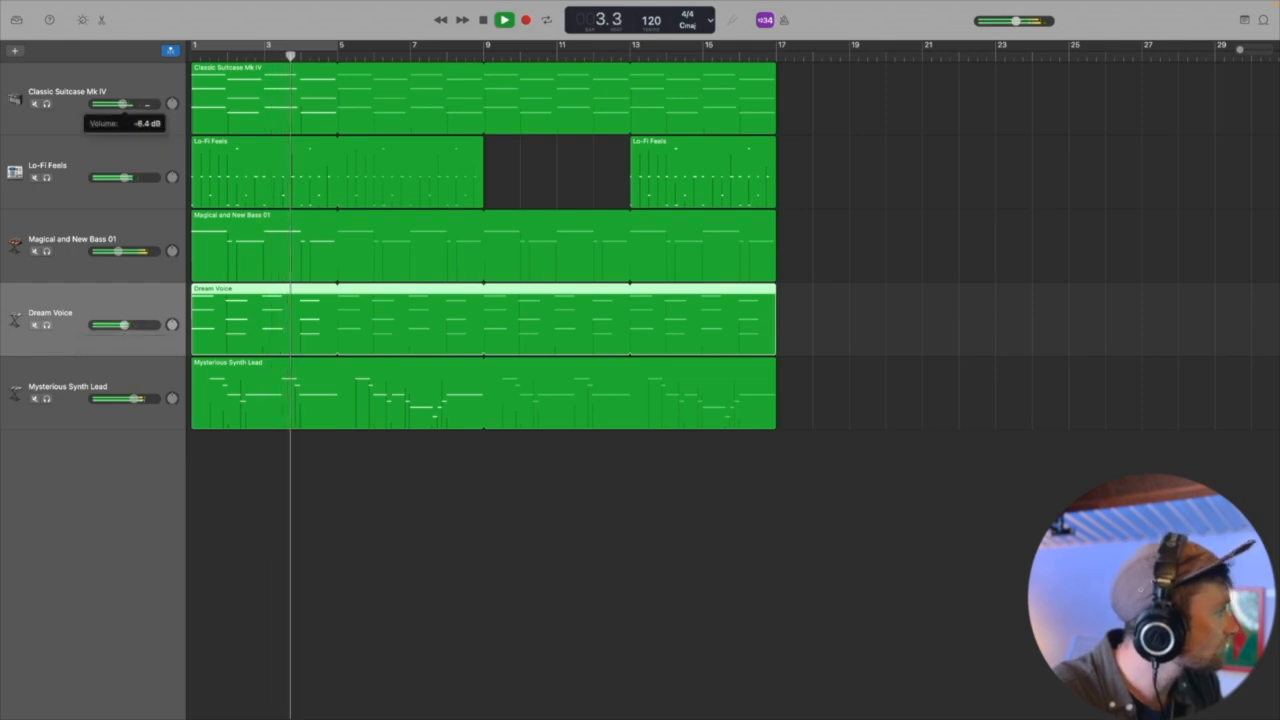
Step: Raise the Lo-Fi Feels drums well above the other tracks and nudge the bass and Dream Voice volumes up
mouse_move(152, 180)
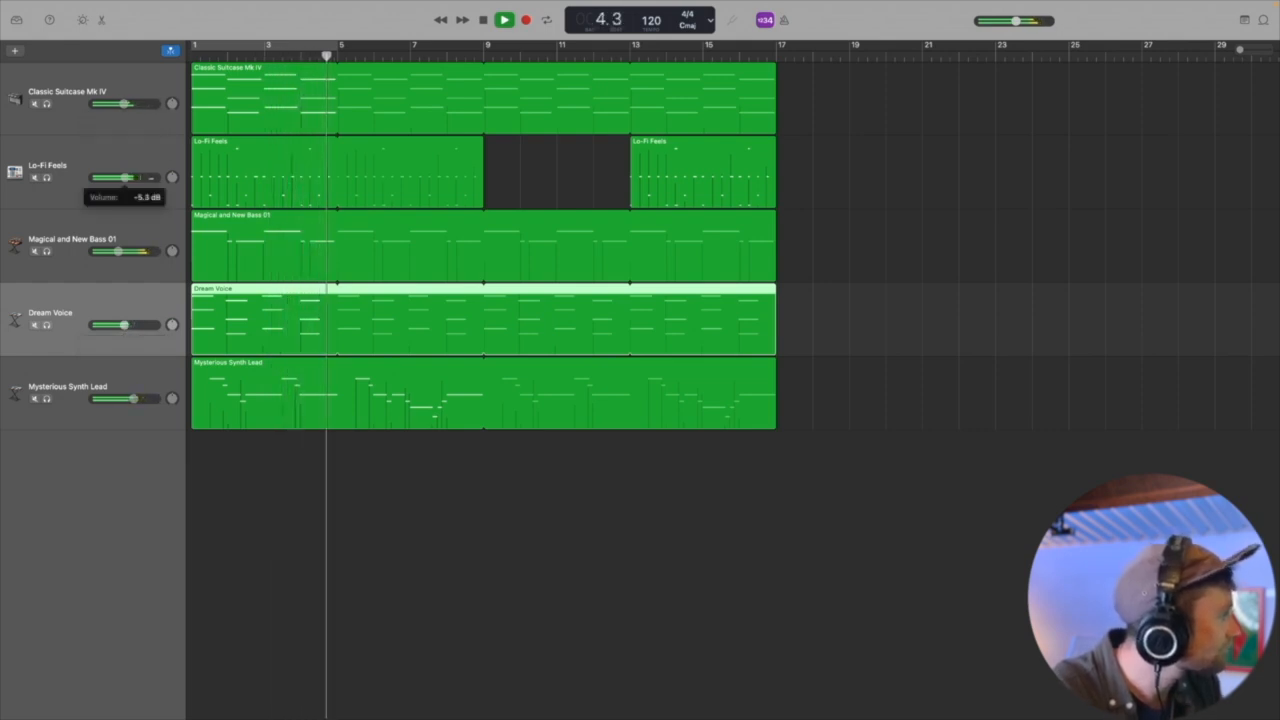
drag(152, 179, 183, 181)
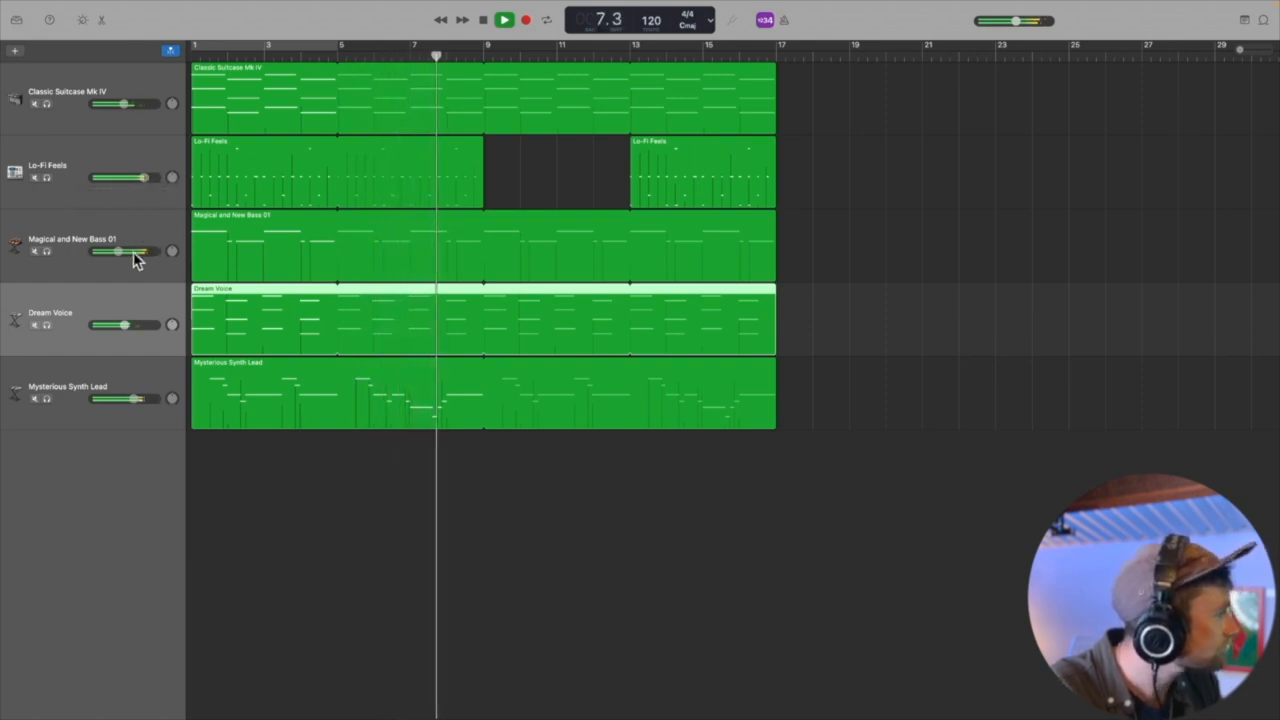
drag(133, 253, 136, 254)
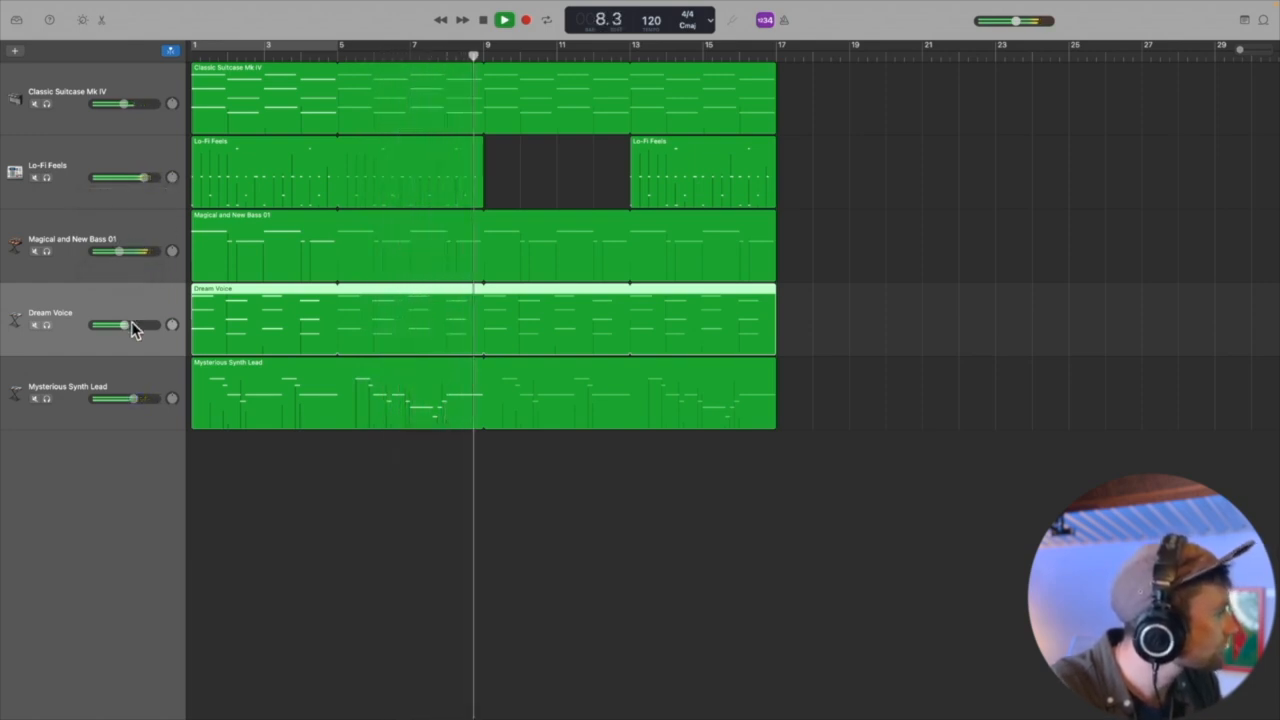
drag(131, 321, 135, 321)
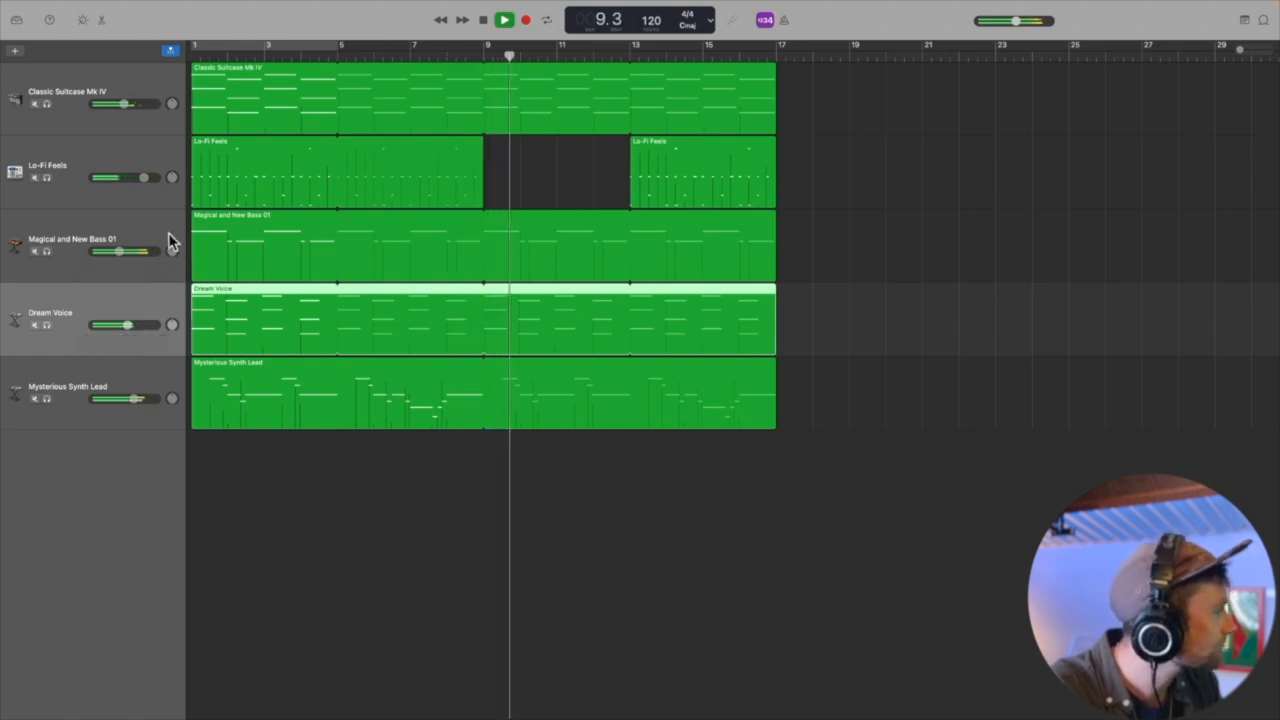
drag(151, 182, 146, 177)
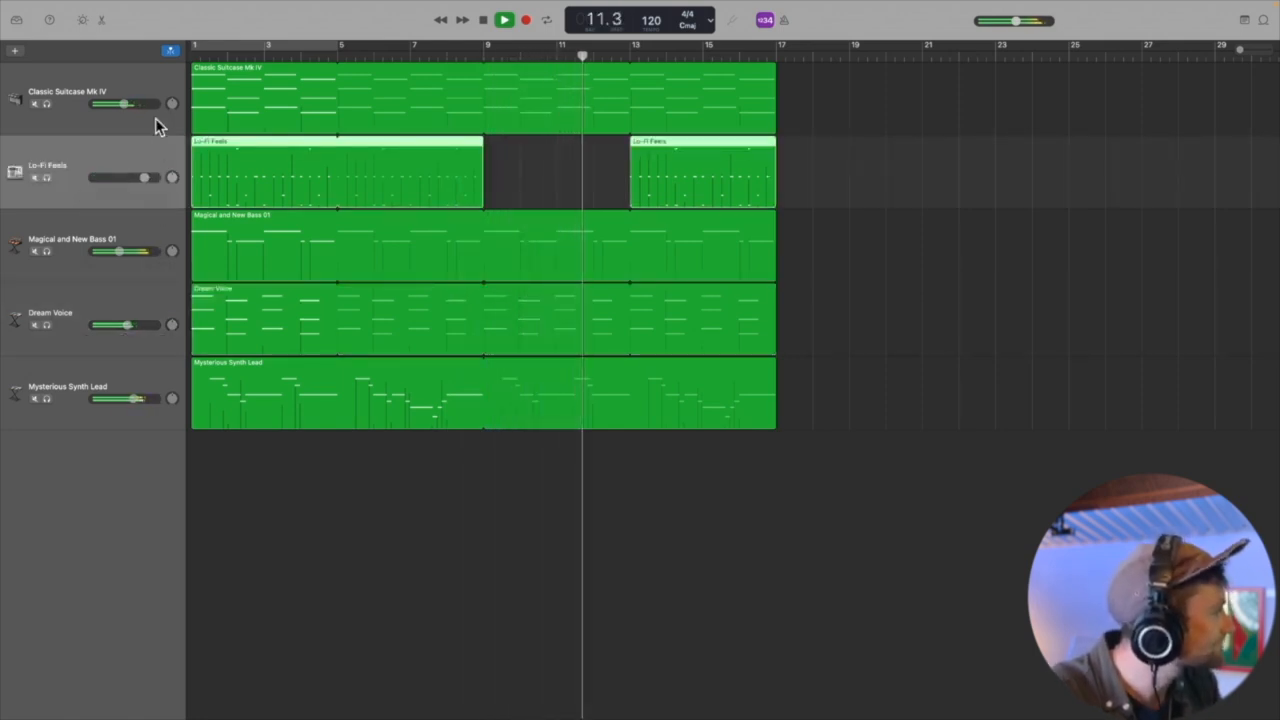
Step: Raise the Classic Suitcase and Mysterious Synth Lead volumes slightly, then stop playback near the end of the song
drag(123, 104, 128, 104)
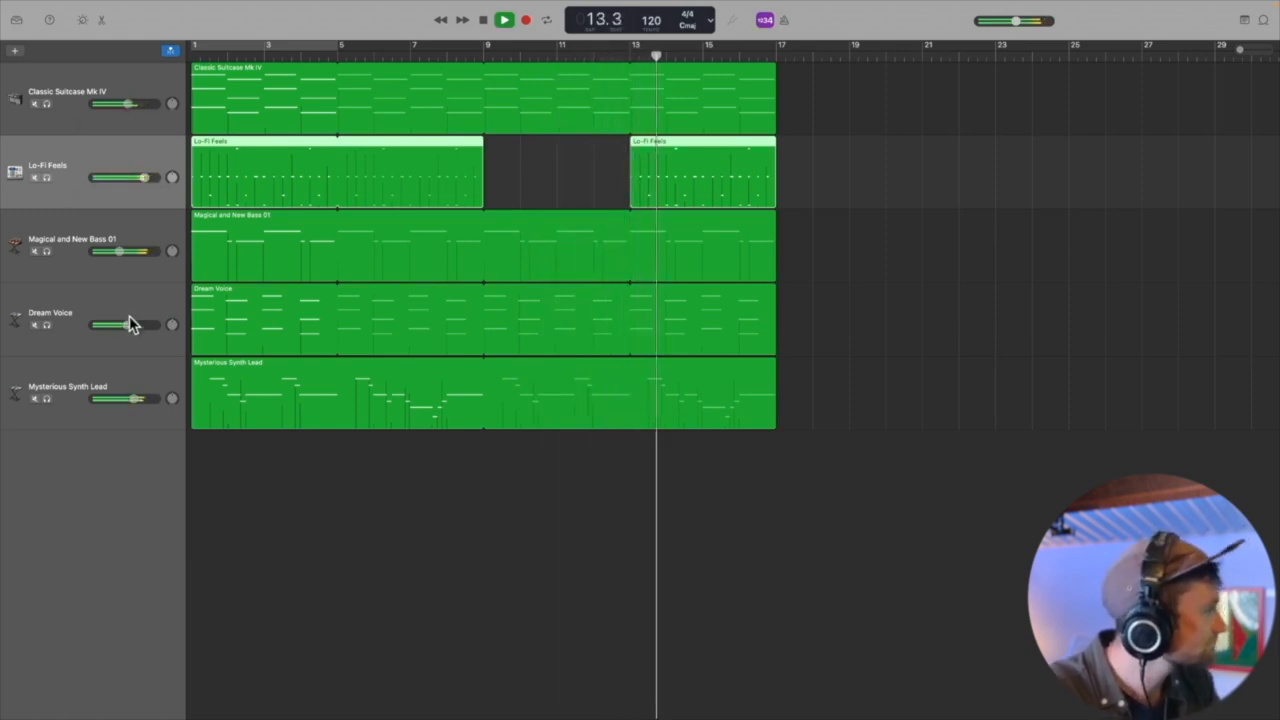
drag(131, 323, 131, 323)
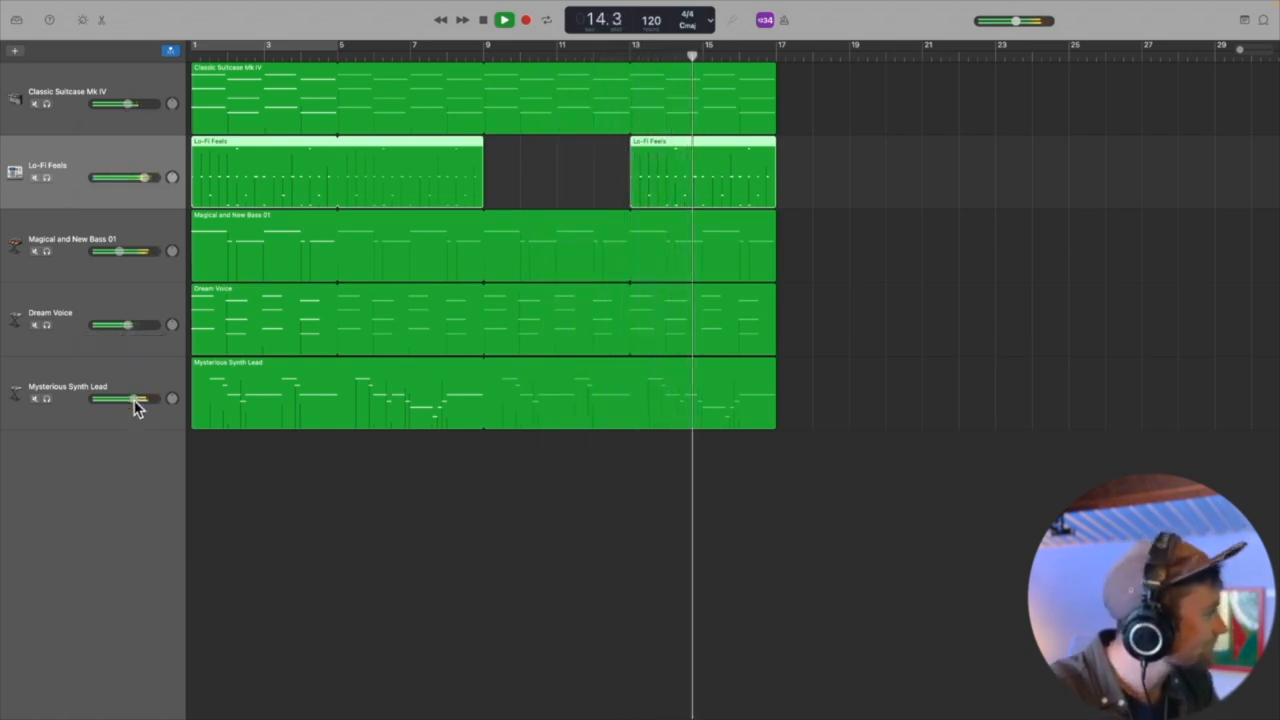
drag(136, 400, 139, 400)
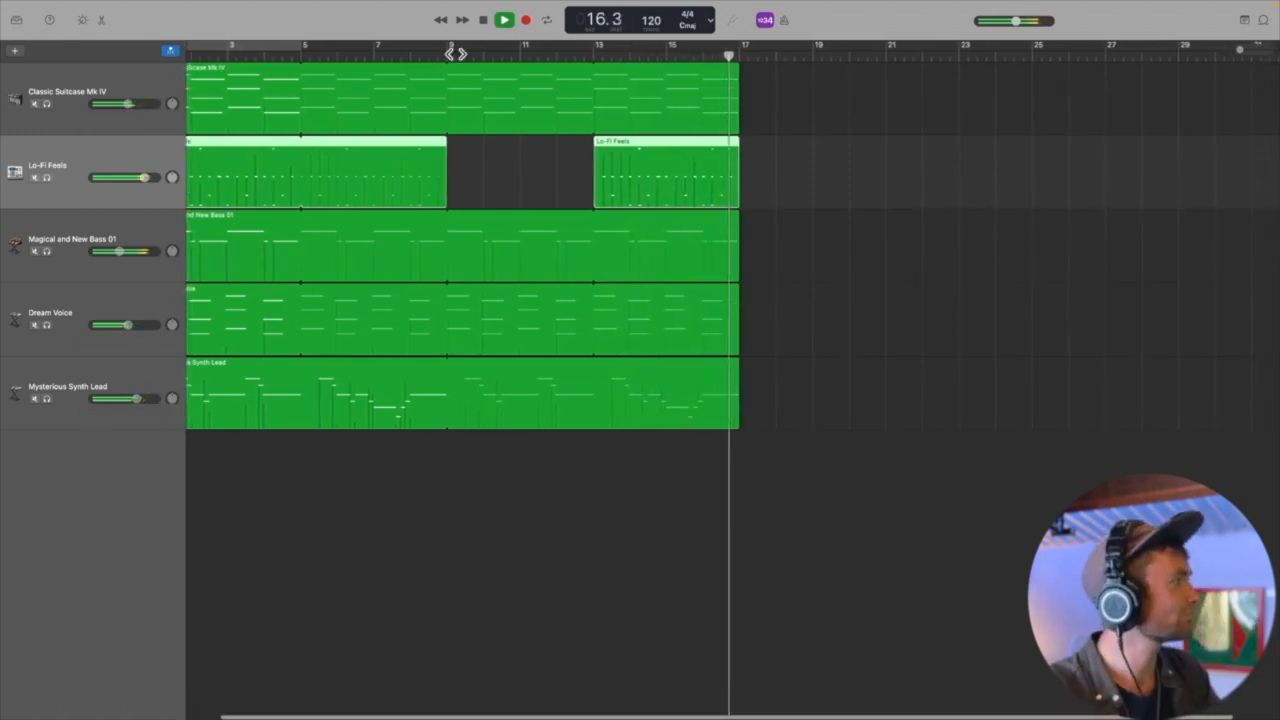
key(space)
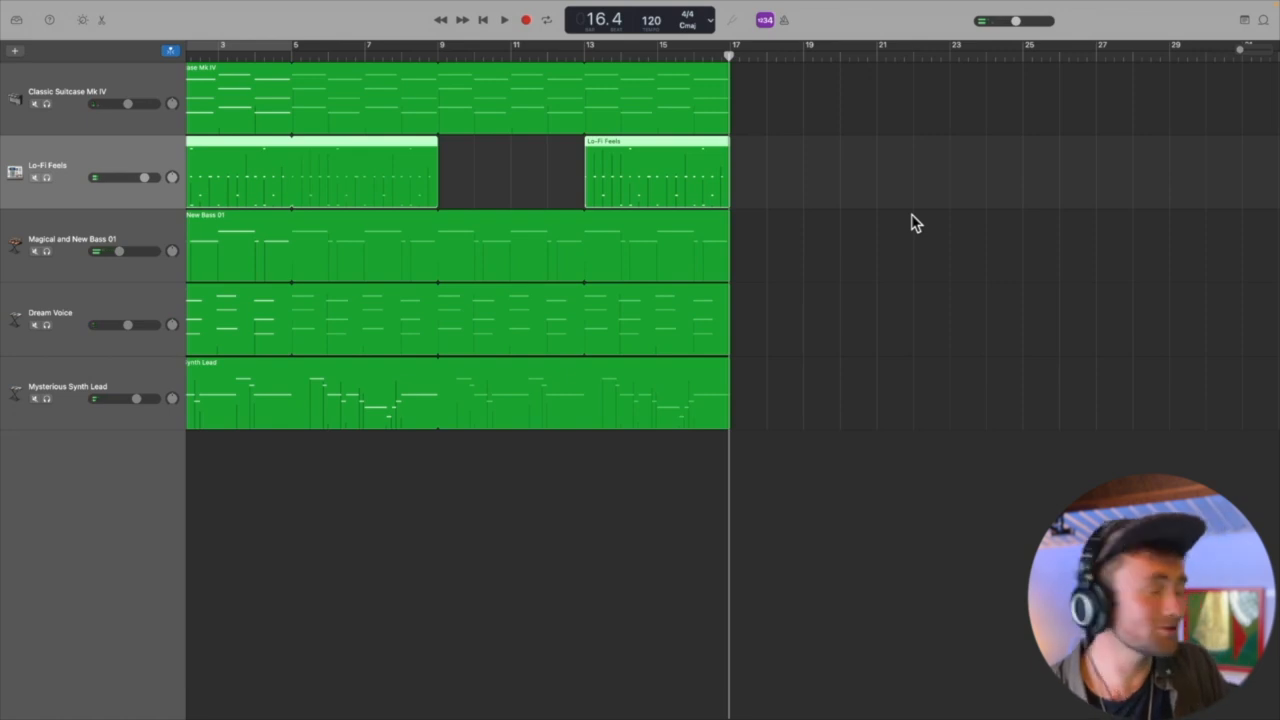
scroll(880, 222, left, 3)
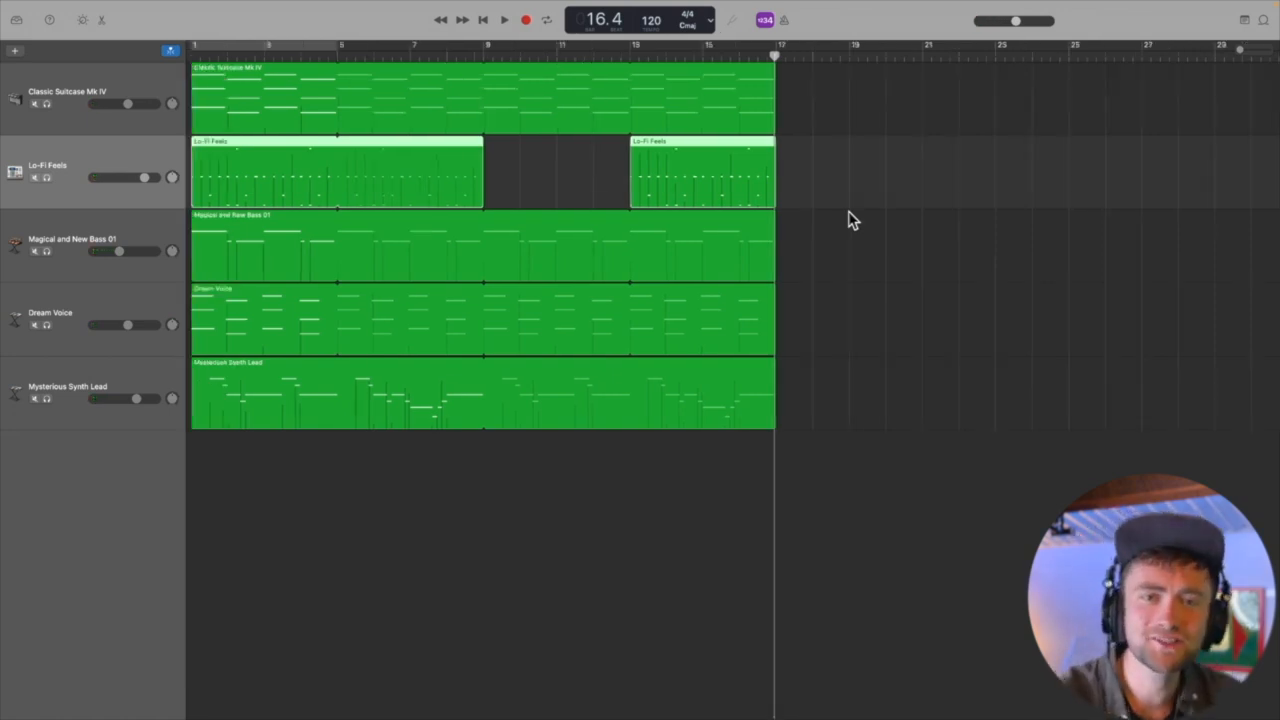